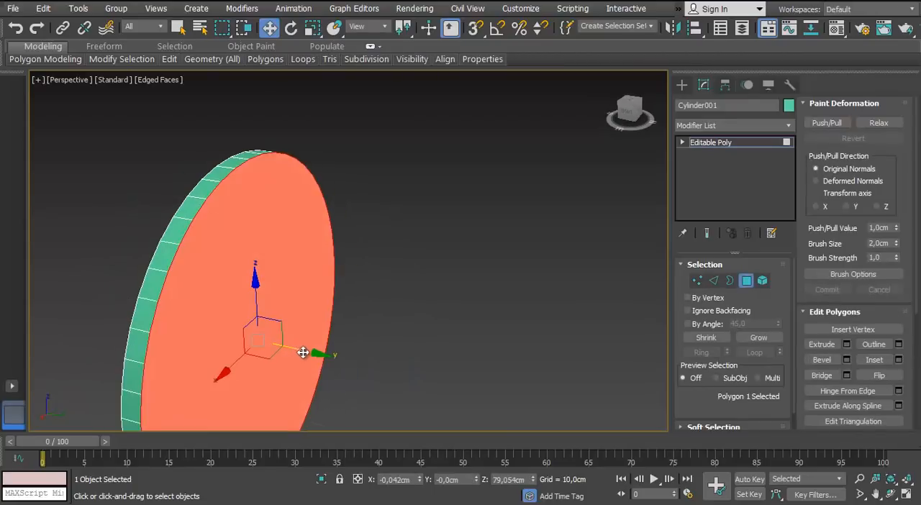
Inset the cylinder's front cap polygon by 4.137 cm
{"action": "middle_click_drag", "start_coordinate": [302, 353], "coordinate": [334, 326]}
{"action": "left_click", "coordinate": [714, 280]}
{"action": "middle_click_drag", "start_coordinate": [387, 261], "coordinate": [316, 263], "text": "alt"}
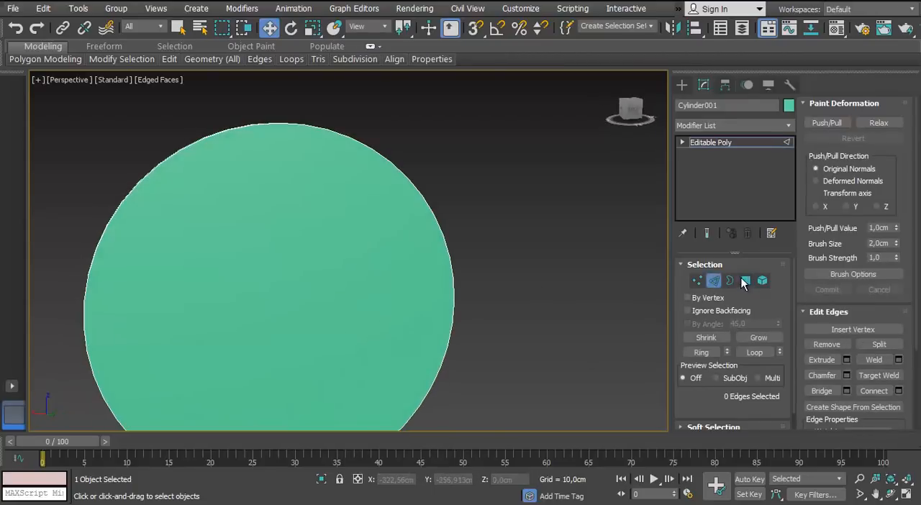
{"action": "left_click", "coordinate": [746, 280]}
{"action": "middle_click_drag", "start_coordinate": [236, 291], "coordinate": [240, 288]}
{"action": "left_click", "coordinate": [808, 104]}
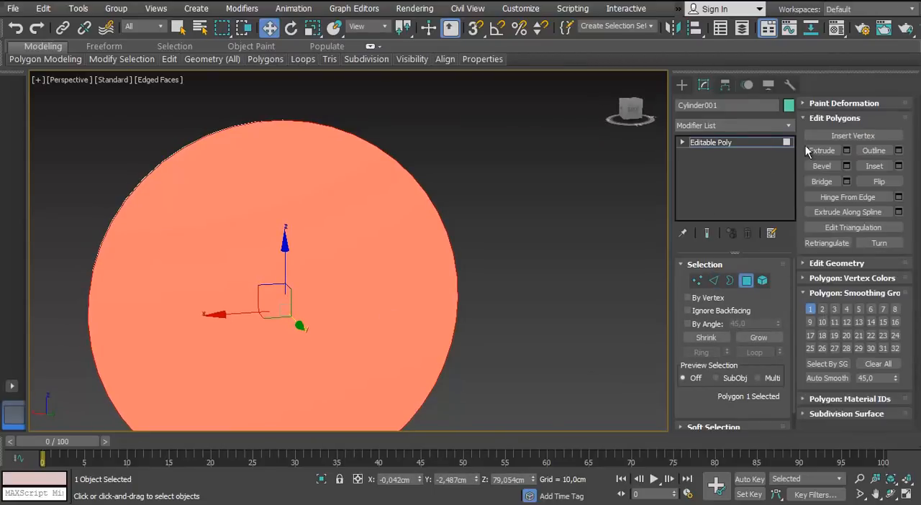
{"action": "middle_click_drag", "start_coordinate": [361, 310], "coordinate": [362, 282]}
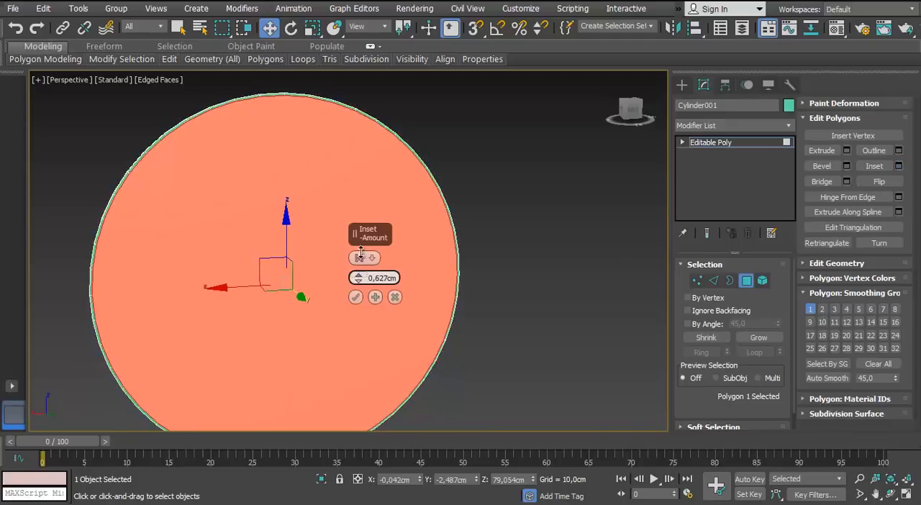
{"action": "middle_click_drag", "start_coordinate": [373, 126], "coordinate": [234, 231], "text": "alt"}
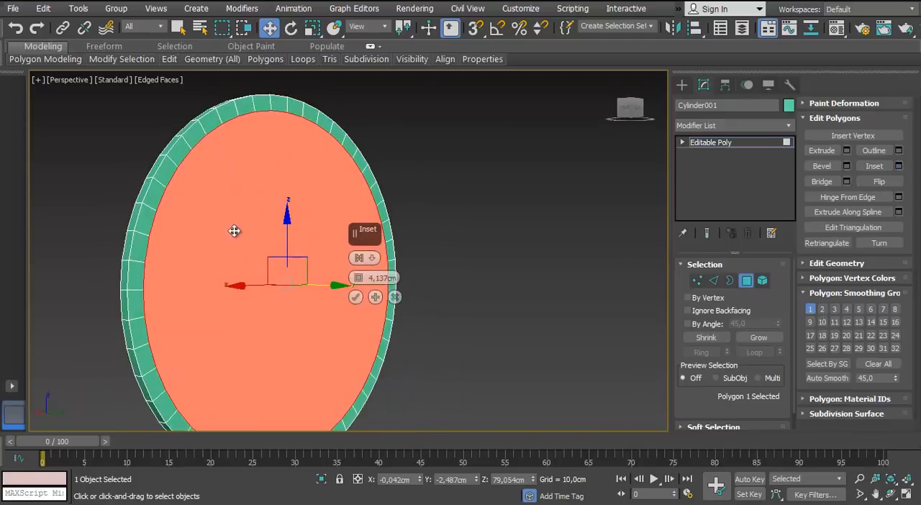
{"action": "left_click", "coordinate": [355, 299]}
Turn on angle snap and try rotating the cylinder in the front view
{"action": "middle_click_drag", "start_coordinate": [303, 251], "coordinate": [220, 200], "text": "alt"}
{"action": "key", "text": "f"}
{"action": "key", "text": "F3"}
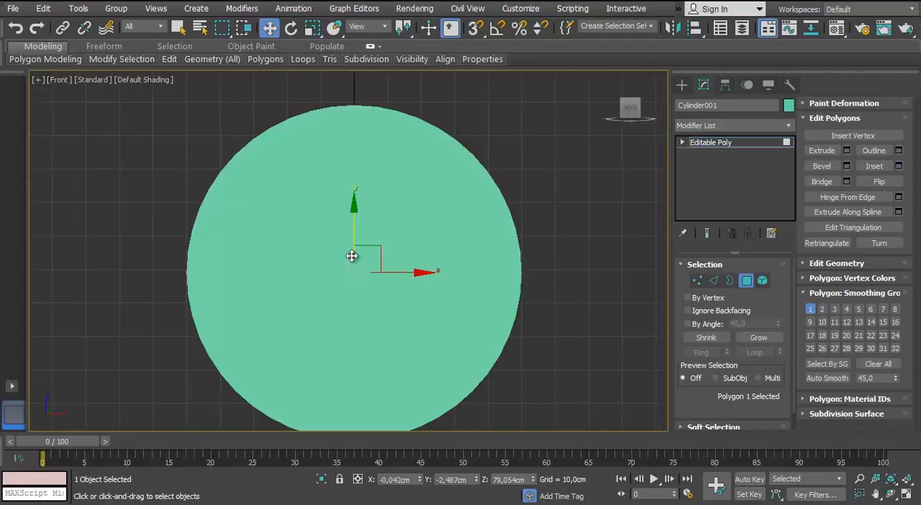
{"action": "left_click", "coordinate": [746, 280]}
{"action": "key", "text": "e"}
{"action": "left_click_drag", "start_coordinate": [349, 272], "coordinate": [419, 279]}
{"action": "right_click", "coordinate": [419, 279]}
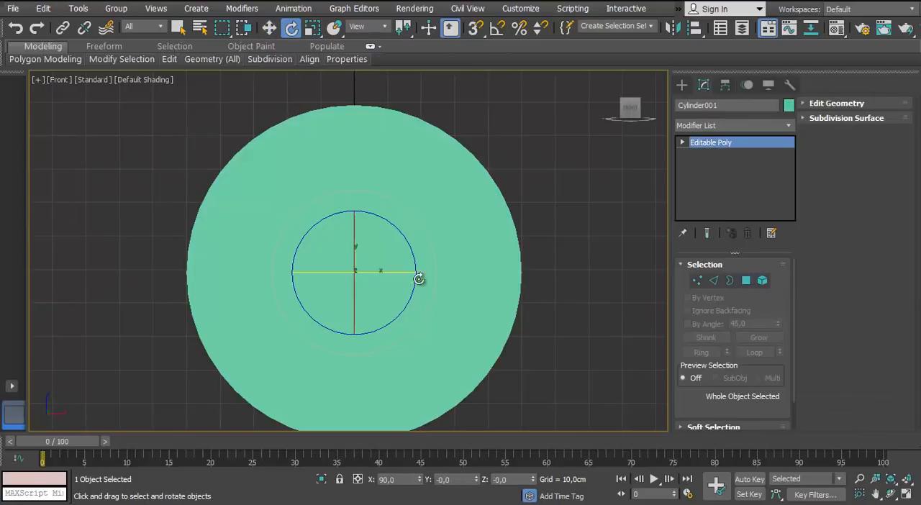
{"action": "left_click", "coordinate": [495, 29]}
{"action": "left_click_drag", "start_coordinate": [353, 259], "coordinate": [449, 268]}
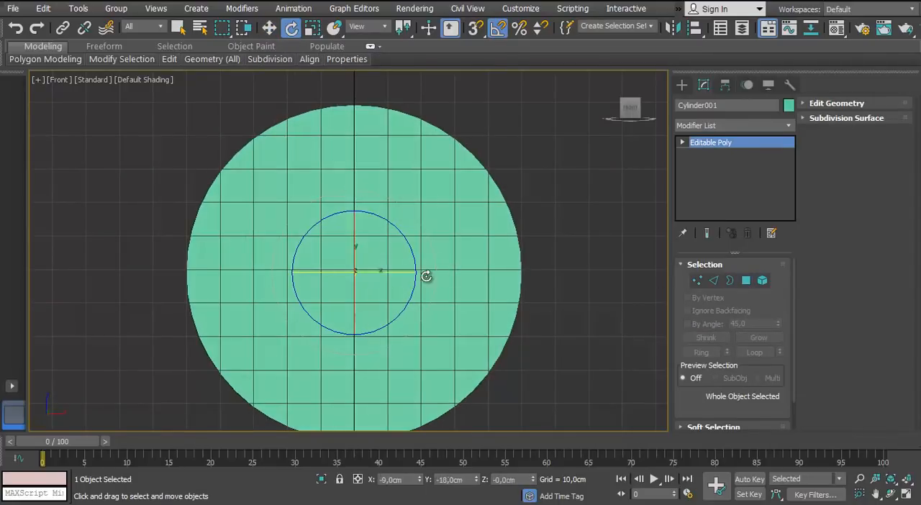
Display the front view shaded with edged faces and hide its grid
{"action": "key", "text": "F3"}
{"action": "left_click", "coordinate": [462, 153]}
{"action": "left_click", "coordinate": [457, 160]}
{"action": "key", "text": "F3"}
{"action": "key", "text": "F4"}
{"action": "key", "text": "g"}
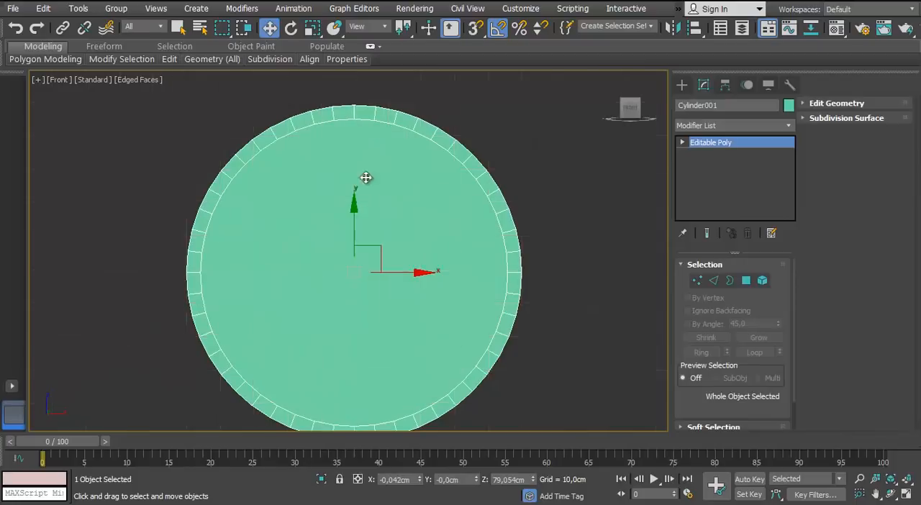
{"action": "scroll", "coordinate": [366, 179], "scroll_direction": "up", "scroll_amount": 3}
{"action": "middle_click_drag", "start_coordinate": [367, 179], "coordinate": [389, 238]}
{"action": "middle_click_drag", "start_coordinate": [141, 301], "coordinate": [144, 288]}
{"action": "left_click", "coordinate": [746, 280]}
{"action": "left_click_drag", "start_coordinate": [432, 99], "coordinate": [393, 137]}
{"action": "scroll", "coordinate": [405, 135], "scroll_direction": "down", "scroll_amount": 2}
{"action": "middle_click_drag", "start_coordinate": [405, 135], "coordinate": [349, 120]}
{"action": "left_click_drag", "start_coordinate": [448, 94], "coordinate": [382, 127], "text": "ctrl"}
{"action": "left_click_drag", "start_coordinate": [341, 234], "coordinate": [341, 234], "text": "ctrl"}
{"action": "left_click_drag", "start_coordinate": [518, 94], "coordinate": [451, 188], "text": "ctrl"}
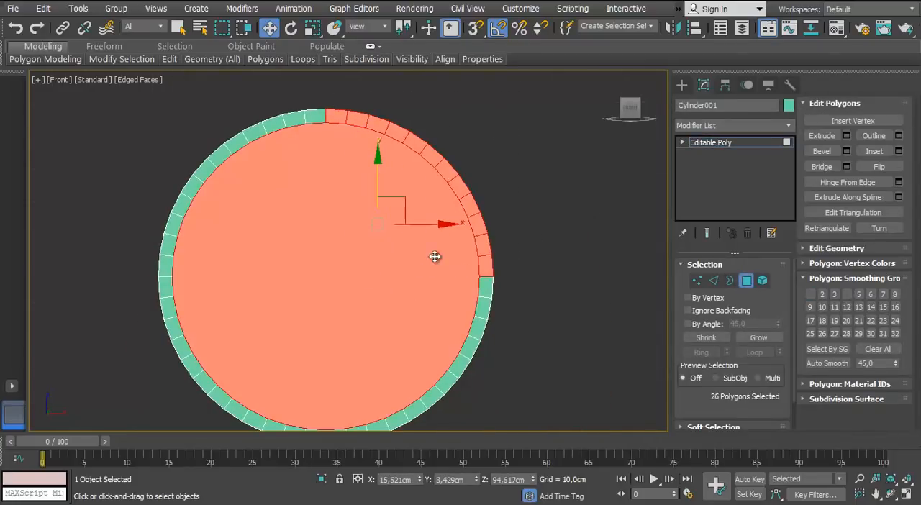
{"action": "middle_click_drag", "start_coordinate": [435, 257], "coordinate": [446, 250]}
{"action": "scroll", "coordinate": [447, 250], "scroll_direction": "up", "scroll_amount": 2}
{"action": "middle_click_drag", "start_coordinate": [540, 251], "coordinate": [543, 267]}
{"action": "scroll", "coordinate": [543, 267], "scroll_direction": "down", "scroll_amount": 2}
{"action": "middle_click_drag", "start_coordinate": [382, 222], "coordinate": [474, 182]}
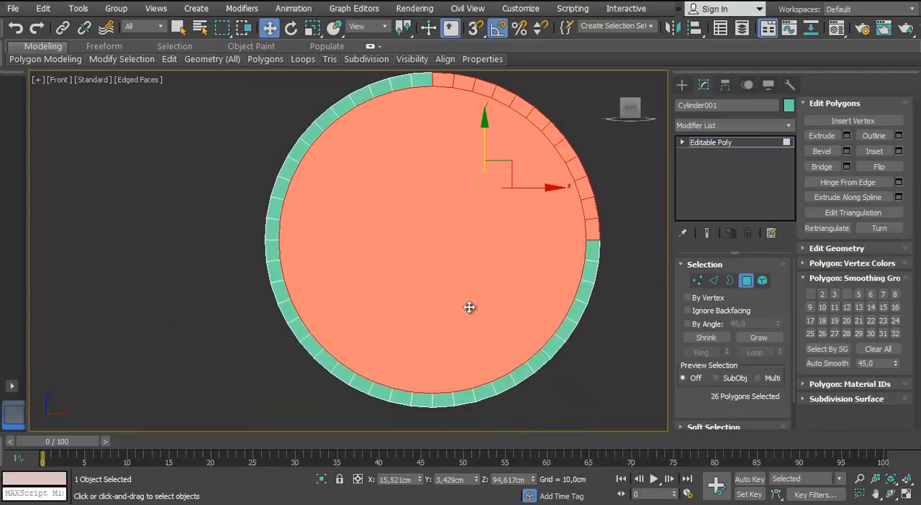
{"action": "middle_click_drag", "start_coordinate": [469, 308], "coordinate": [444, 384]}
{"action": "scroll", "coordinate": [417, 259], "scroll_direction": "up", "scroll_amount": 2}
Select the cap polygon on the cylinder's back side and inset it with the same settings as the front cap
{"action": "left_click", "coordinate": [375, 251], "text": "alt"}
{"action": "key", "text": "p"}
{"action": "middle_click_drag", "start_coordinate": [351, 251], "coordinate": [265, 273], "text": "alt"}
{"action": "left_click", "coordinate": [264, 272], "text": "alt"}
{"action": "middle_click_drag", "start_coordinate": [220, 251], "coordinate": [105, 291], "text": "alt"}
{"action": "middle_click_drag", "start_coordinate": [226, 193], "coordinate": [210, 270], "text": "alt"}
{"action": "left_click", "coordinate": [324, 250]}
{"action": "left_click", "coordinate": [899, 152]}
{"action": "left_click", "coordinate": [356, 299]}
Select the rim polygons around the cylinder's upper-right quarter in the front view, leaving both inner cap polygons out
{"action": "key", "text": "f"}
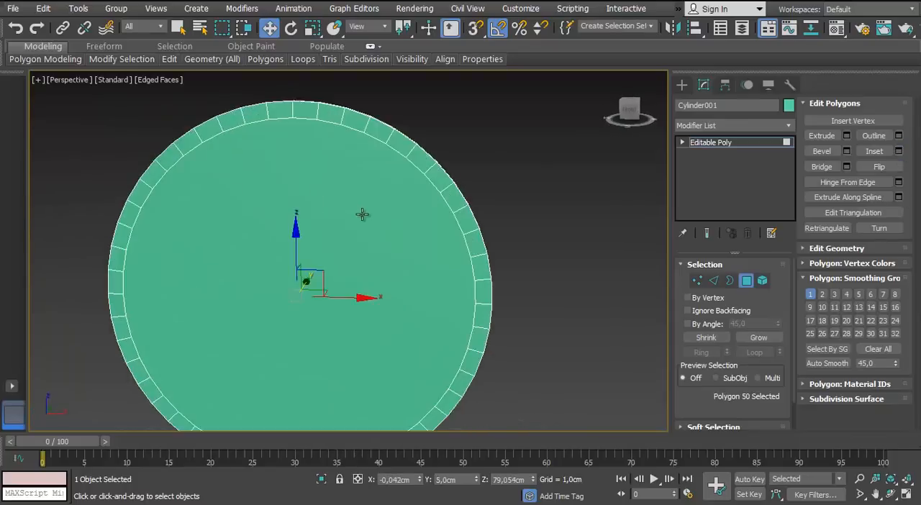
{"action": "scroll", "coordinate": [446, 200], "scroll_direction": "down", "scroll_amount": 3}
{"action": "left_click", "coordinate": [485, 194]}
{"action": "scroll", "coordinate": [514, 128], "scroll_direction": "up", "scroll_amount": 2}
{"action": "left_click_drag", "start_coordinate": [341, 268], "coordinate": [333, 284]}
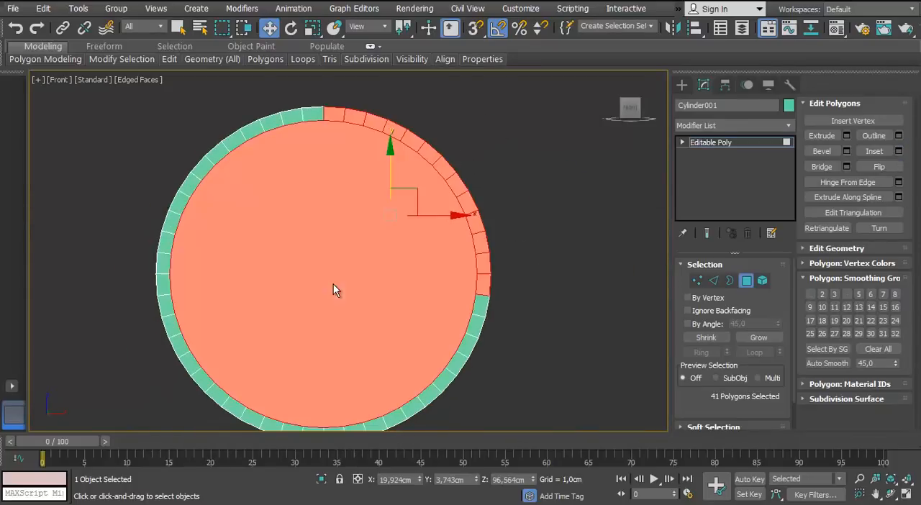
{"action": "left_click", "coordinate": [333, 284], "text": "alt"}
{"action": "middle_click_drag", "start_coordinate": [333, 284], "coordinate": [381, 221], "text": "alt"}
{"action": "left_click", "coordinate": [492, 215], "text": "alt"}
Detach the selected rim polygons as a separate object
{"action": "key", "text": "p"}
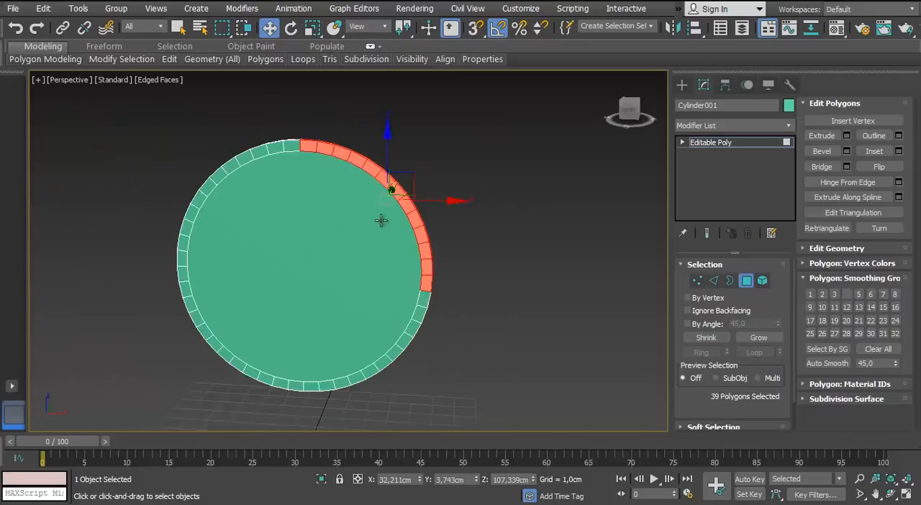
{"action": "scroll", "coordinate": [806, 251], "scroll_direction": "down", "scroll_amount": 4}
{"action": "left_click", "coordinate": [879, 204]}
{"action": "left_click", "coordinate": [506, 261]}
{"action": "left_click", "coordinate": [747, 281]}
{"action": "left_click", "coordinate": [338, 227]}
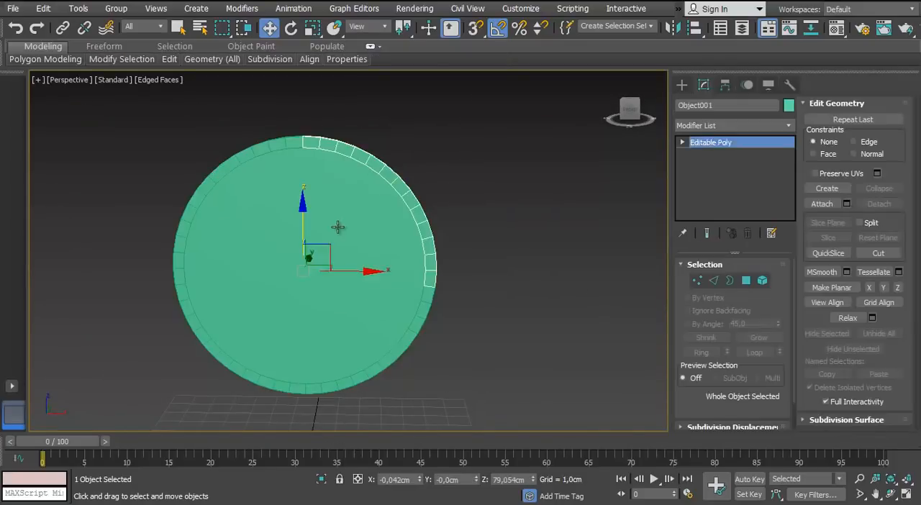
On the original cylinder, select the inner cap polygons, invert the selection and delete the remaining rim polygons
{"action": "left_click", "coordinate": [338, 227]}
{"action": "key", "text": "f"}
{"action": "key", "text": "z"}
{"action": "key", "text": "g"}
{"action": "middle_click_drag", "start_coordinate": [333, 242], "coordinate": [345, 249]}
{"action": "left_click", "coordinate": [746, 280]}
{"action": "left_click", "coordinate": [392, 208]}
{"action": "middle_click_drag", "start_coordinate": [392, 208], "coordinate": [209, 206], "text": "alt"}
{"action": "left_click", "coordinate": [346, 206], "text": "ctrl"}
{"action": "key", "text": "ctrl+i"}
{"action": "key", "text": "Delete"}
Select the detached quarter arc and isolate it
{"action": "key", "text": "p"}
{"action": "middle_click_drag", "start_coordinate": [338, 224], "coordinate": [493, 249], "text": "alt"}
{"action": "left_click", "coordinate": [746, 281]}
{"action": "left_click", "coordinate": [575, 260]}
{"action": "left_click", "coordinate": [495, 247]}
{"action": "left_click", "coordinate": [322, 478]}
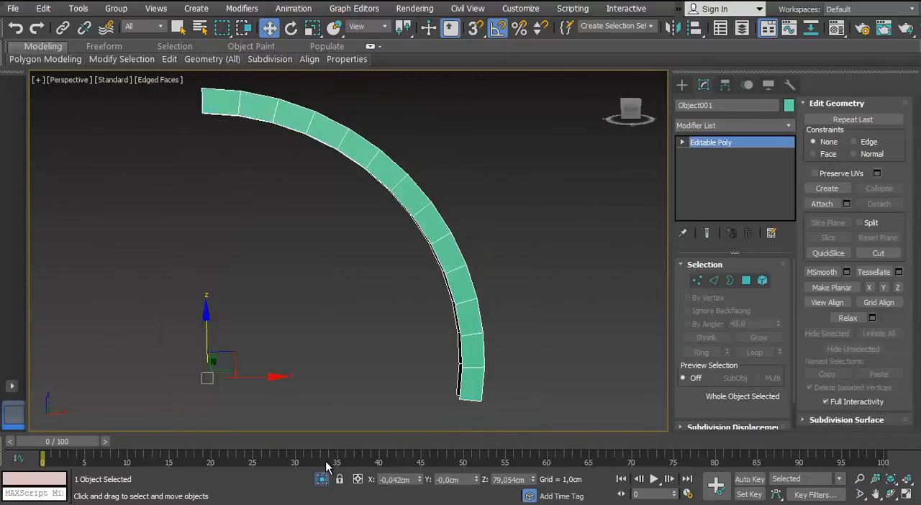
Delete the arc's back and outer side polygons, keeping only its front faces
{"action": "scroll", "coordinate": [330, 259], "scroll_direction": "down", "scroll_amount": 3}
{"action": "key", "text": "f"}
{"action": "key", "text": "z"}
{"action": "middle_click_drag", "start_coordinate": [346, 245], "coordinate": [468, 266], "text": "alt"}
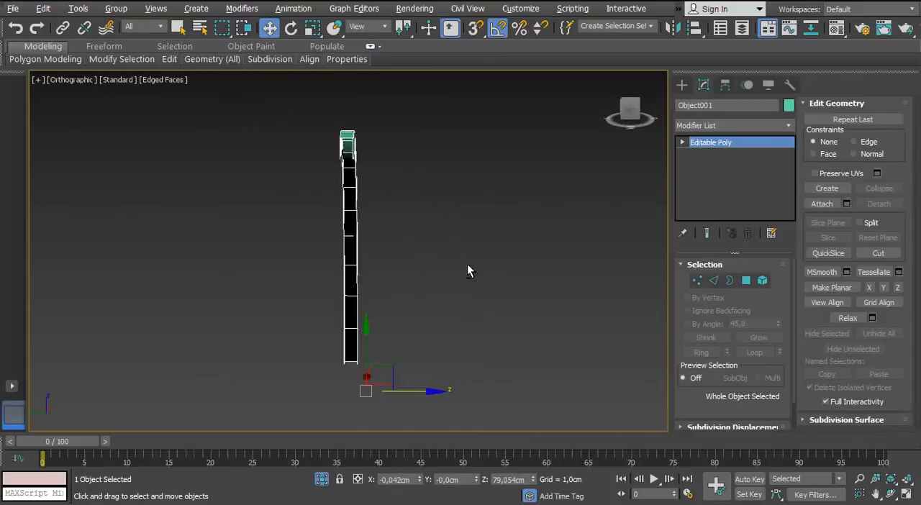
{"action": "key", "text": "4"}
{"action": "left_click_drag", "start_coordinate": [293, 96], "coordinate": [352, 391]}
{"action": "middle_click_drag", "start_coordinate": [352, 288], "coordinate": [268, 272], "text": "alt"}
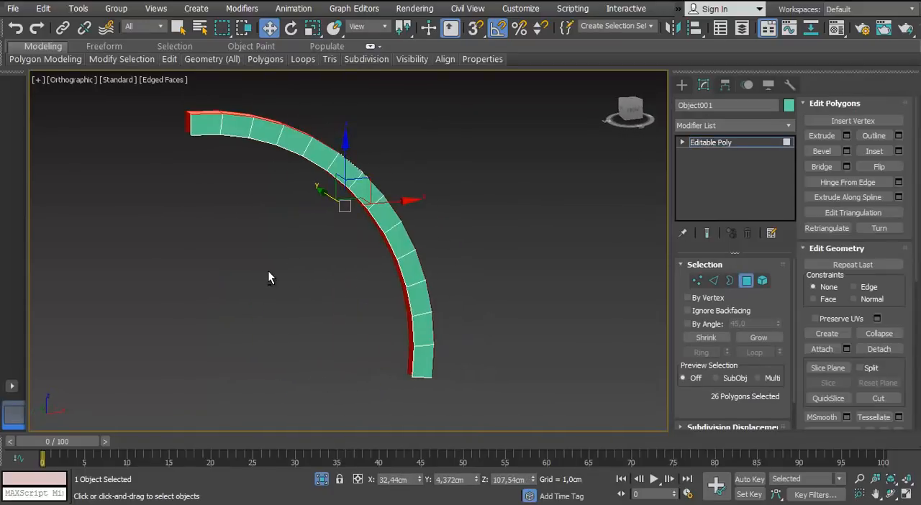
{"action": "key", "text": "Delete"}
{"action": "key", "text": "f"}
{"action": "key", "text": "z"}
{"action": "middle_click_drag", "start_coordinate": [318, 245], "coordinate": [336, 241]}
{"action": "middle_click_drag", "start_coordinate": [378, 261], "coordinate": [381, 234], "text": "alt"}
{"action": "key", "text": "f"}
{"action": "key", "text": "z"}
{"action": "key", "text": "Delete"}
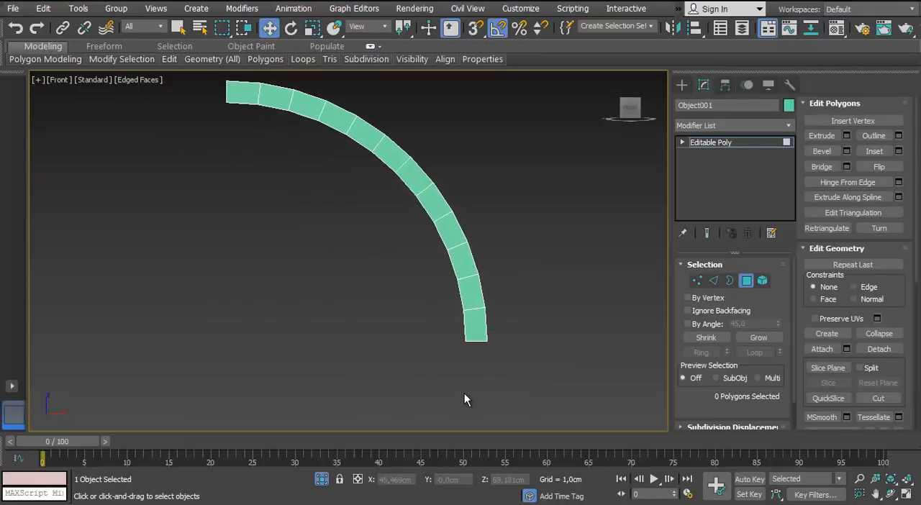
Connect the upper and lower edges of the arc's first segment with one edge and extend the short lower edge downward
{"action": "left_click", "coordinate": [710, 278]}
{"action": "middle_click_drag", "start_coordinate": [246, 137], "coordinate": [279, 230]}
{"action": "scroll", "coordinate": [281, 229], "scroll_direction": "up", "scroll_amount": 5}
{"action": "left_click", "coordinate": [258, 168]}
{"action": "left_click", "coordinate": [253, 107], "text": "ctrl"}
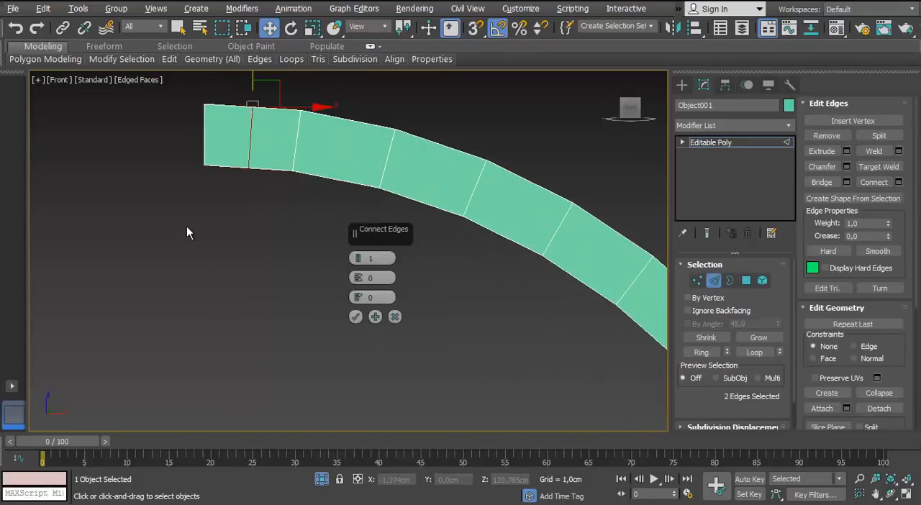
{"action": "left_click", "coordinate": [355, 317]}
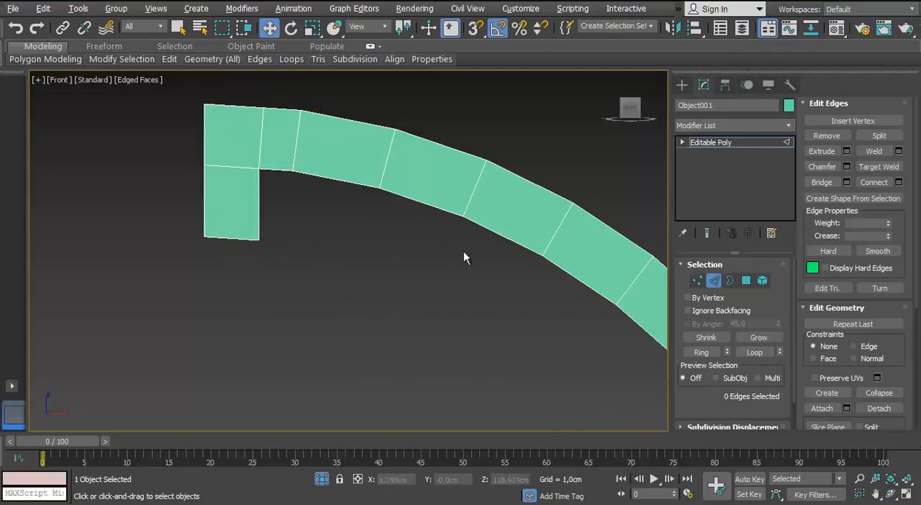
Move the lower-right vertex of the downward extension toward its left corner to taper it into a pointed tick
{"action": "key", "text": "1"}
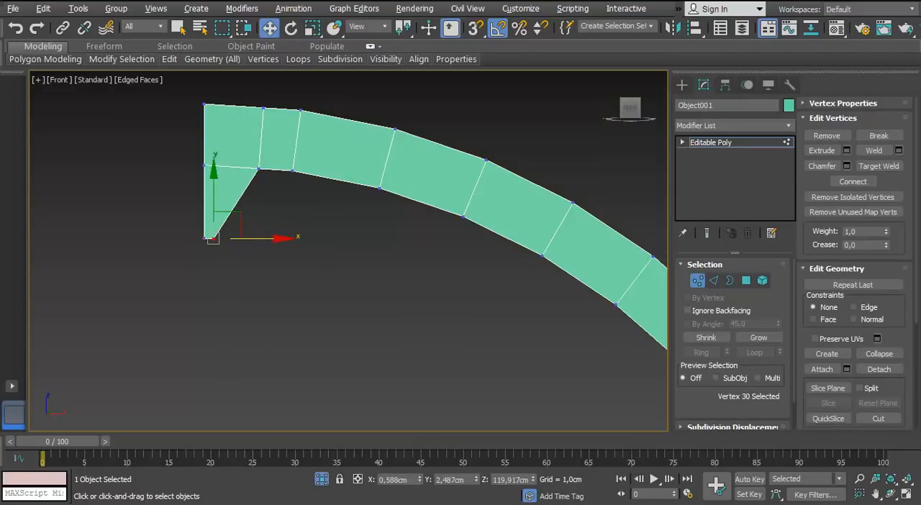
{"action": "left_click", "coordinate": [310, 248]}
{"action": "scroll", "coordinate": [310, 249], "scroll_direction": "down", "scroll_amount": 5}
{"action": "middle_click_drag", "start_coordinate": [388, 270], "coordinate": [364, 212]}
{"action": "middle_click_drag", "start_coordinate": [396, 327], "coordinate": [384, 276]}
Delete the polygons along the arc's lower portion, keeping only the two full segments beside the split one
{"action": "key", "text": "4"}
{"action": "middle_click_drag", "start_coordinate": [394, 228], "coordinate": [478, 243], "text": "alt"}
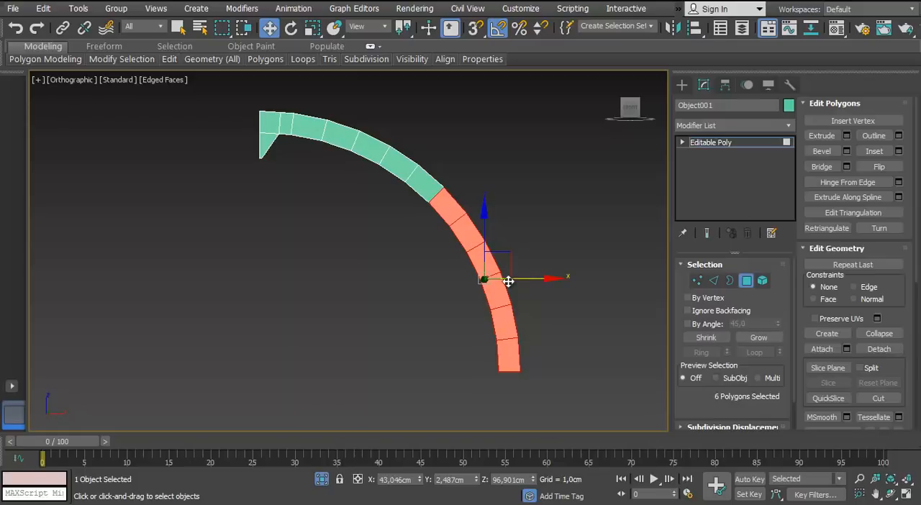
{"action": "key", "text": "Delete"}
{"action": "middle_click_drag", "start_coordinate": [365, 185], "coordinate": [398, 244], "text": "alt"}
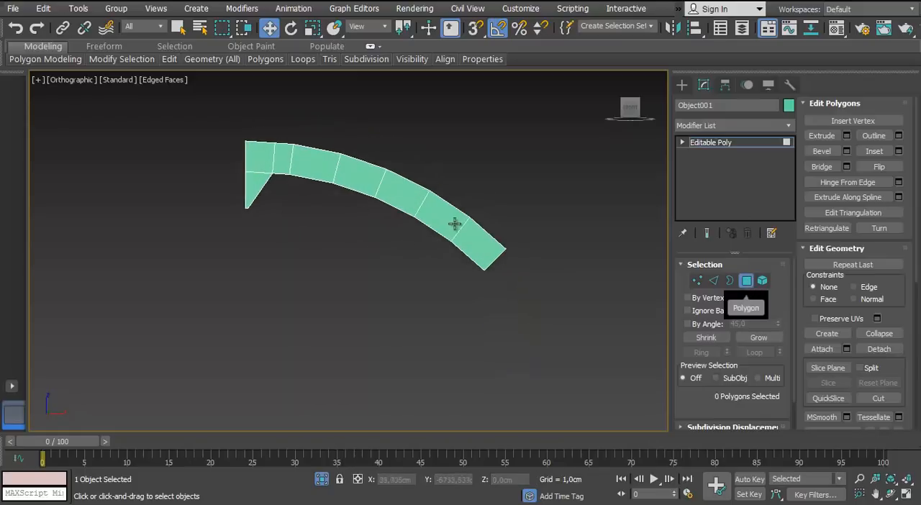
{"action": "scroll", "coordinate": [294, 250], "scroll_direction": "up", "scroll_amount": 2}
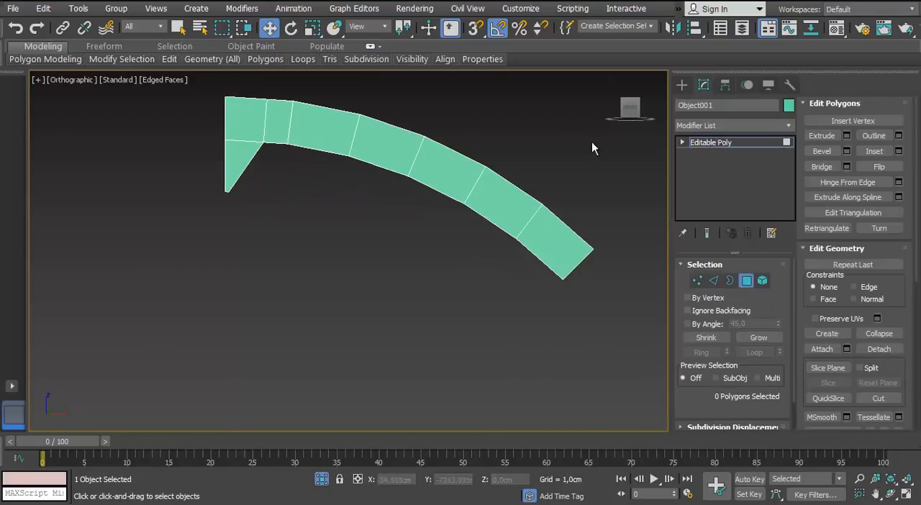
{"action": "left_click_drag", "start_coordinate": [591, 142], "coordinate": [472, 331]}
{"action": "key", "text": "Delete"}
{"action": "left_click", "coordinate": [752, 286]}
{"action": "key", "text": "e"}
{"action": "scroll", "coordinate": [412, 267], "scroll_direction": "down", "scroll_amount": 3}
{"action": "scroll", "coordinate": [402, 303], "scroll_direction": "up", "scroll_amount": 1}
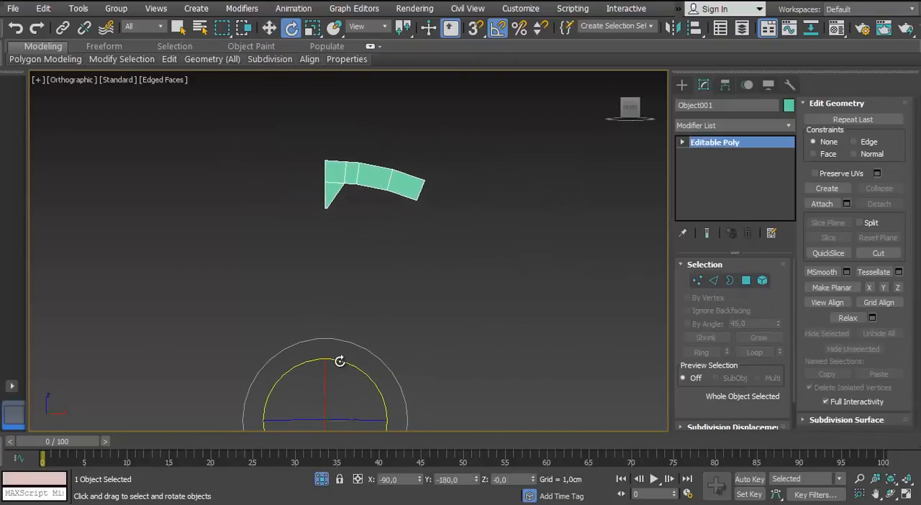
{"action": "left_click_drag", "start_coordinate": [353, 365], "coordinate": [414, 260], "text": "shift"}
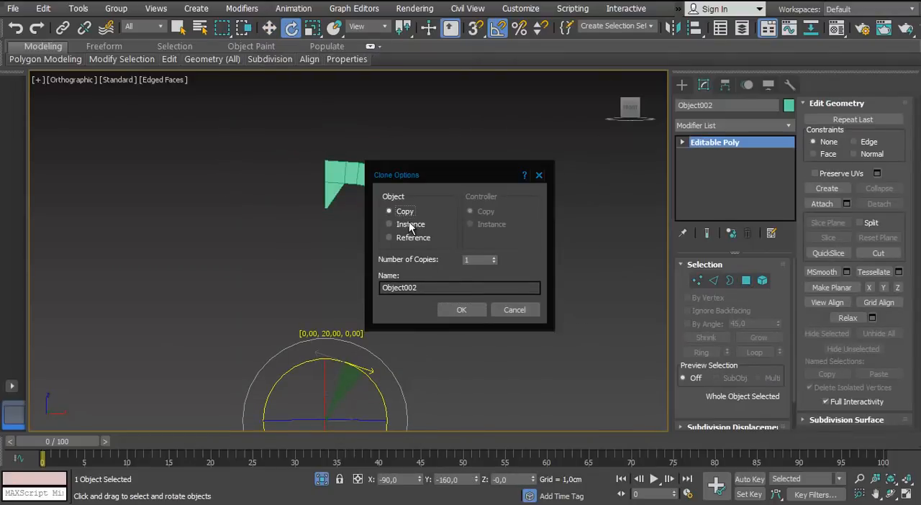
{"action": "left_click", "coordinate": [460, 311]}
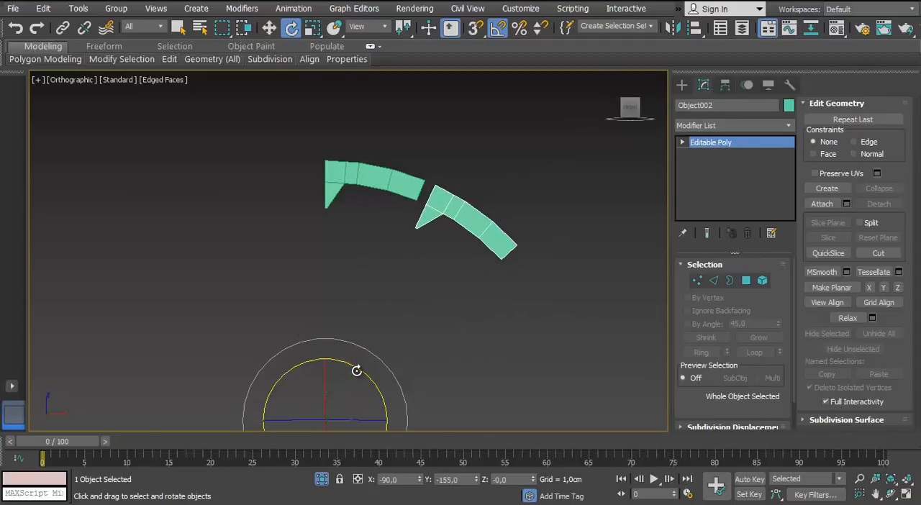
{"action": "left_click_drag", "start_coordinate": [367, 377], "coordinate": [368, 375], "text": "shift"}
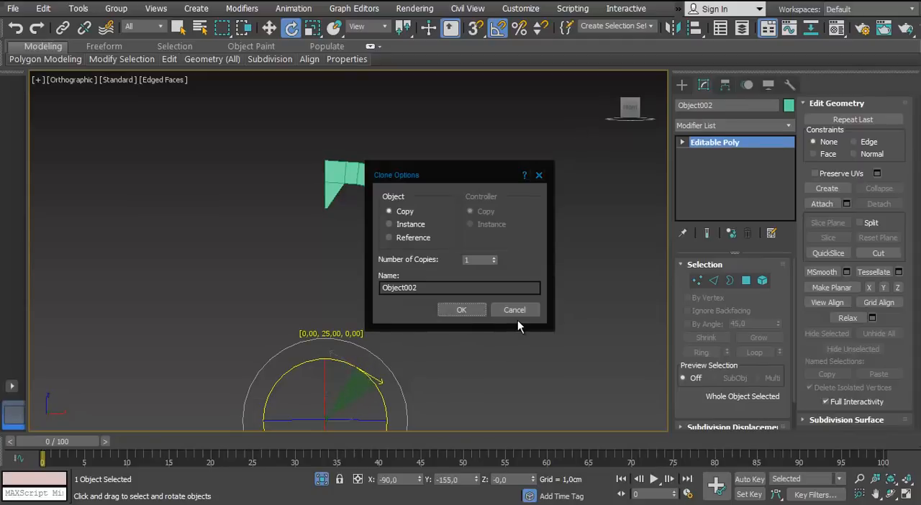
{"action": "left_click", "coordinate": [518, 315]}
Array the pointed arc piece as instances, rotated incrementally by 22.5 degrees about Y
{"action": "left_click", "coordinate": [79, 8]}
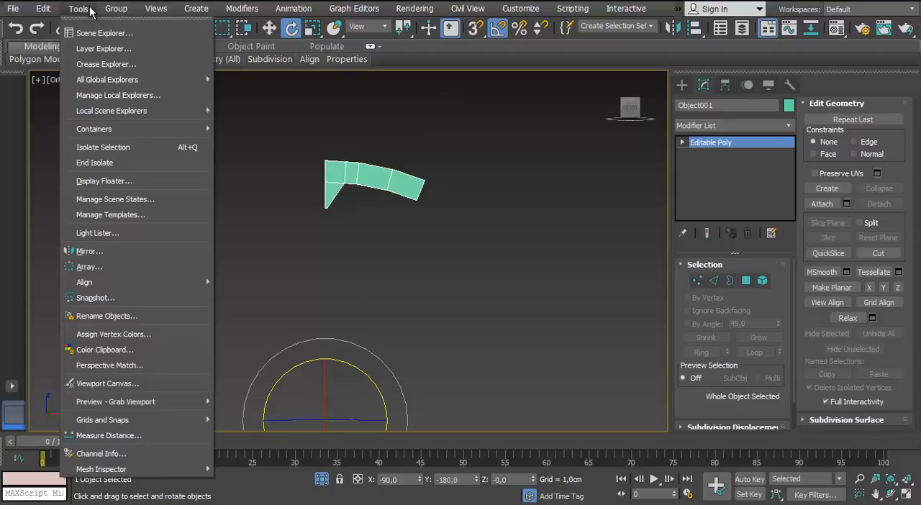
{"action": "left_click", "coordinate": [93, 267]}
{"action": "left_click_drag", "start_coordinate": [409, 134], "coordinate": [540, 100]}
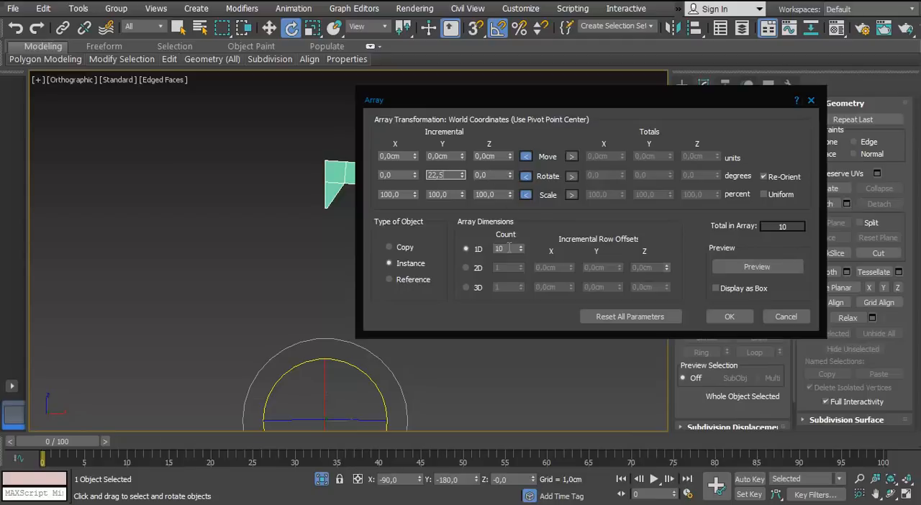
{"action": "left_click", "coordinate": [741, 317]}
Delete the surplus arrayed copies, keeping only the original piece and the first instance beside it
{"action": "middle_click_drag", "start_coordinate": [439, 360], "coordinate": [292, 227]}
{"action": "scroll", "coordinate": [515, 187], "scroll_direction": "up", "scroll_amount": 2}
{"action": "left_click", "coordinate": [290, 106]}
{"action": "key", "text": "w"}
{"action": "middle_click_drag", "start_coordinate": [290, 105], "coordinate": [331, 133]}
{"action": "scroll", "coordinate": [377, 185], "scroll_direction": "up", "scroll_amount": 2}
{"action": "scroll", "coordinate": [383, 175], "scroll_direction": "down", "scroll_amount": 3}
{"action": "scroll", "coordinate": [384, 172], "scroll_direction": "up", "scroll_amount": 1}
{"action": "key", "text": "f"}
{"action": "key", "text": "z"}
{"action": "scroll", "coordinate": [403, 148], "scroll_direction": "down", "scroll_amount": 5}
{"action": "scroll", "coordinate": [331, 133], "scroll_direction": "up", "scroll_amount": 2}
{"action": "left_click_drag", "start_coordinate": [453, 181], "coordinate": [366, 393]}
{"action": "key", "text": "Delete"}
{"action": "scroll", "coordinate": [343, 129], "scroll_direction": "up", "scroll_amount": 3}
{"action": "middle_click_drag", "start_coordinate": [343, 129], "coordinate": [372, 231]}
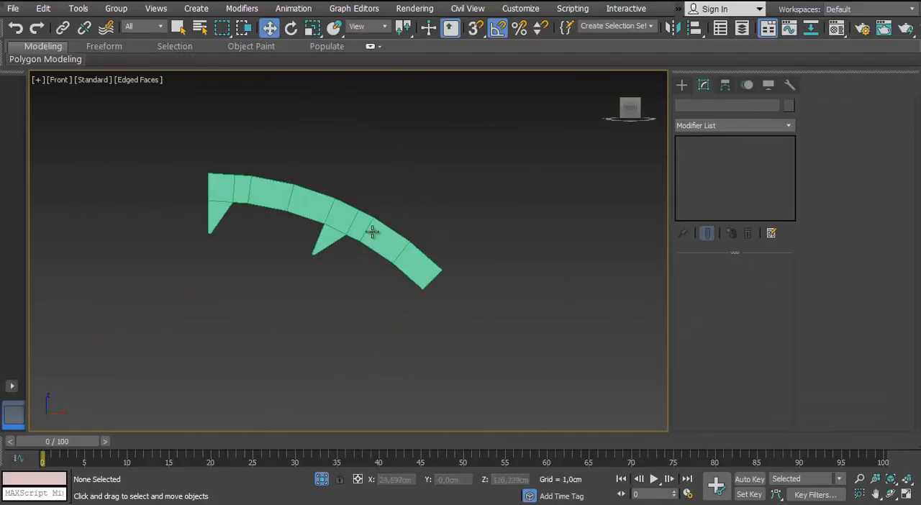
Mirror the second arc piece and rotate it until its pointed tick meets the first piece's tick edge
{"action": "left_click", "coordinate": [372, 232]}
{"action": "scroll", "coordinate": [372, 232], "scroll_direction": "down", "scroll_amount": 3}
{"action": "scroll", "coordinate": [344, 245], "scroll_direction": "up", "scroll_amount": 2}
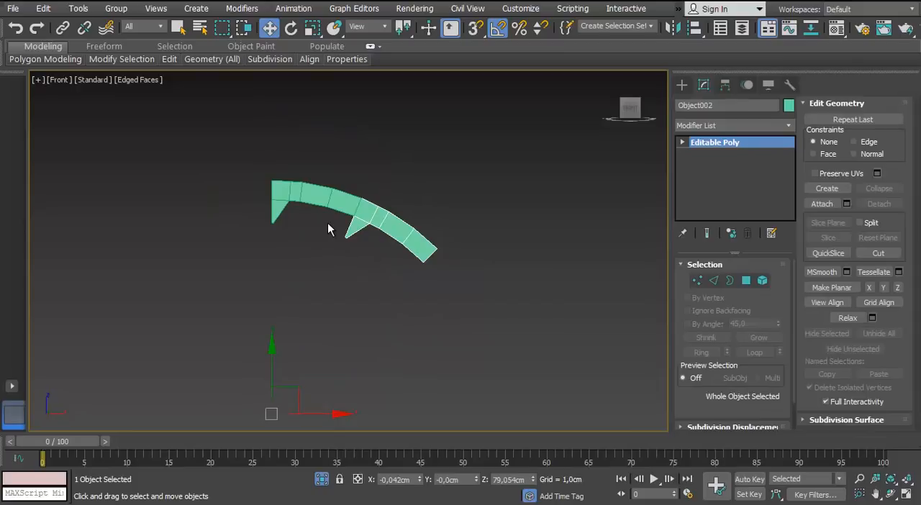
{"action": "right_click", "coordinate": [291, 28]}
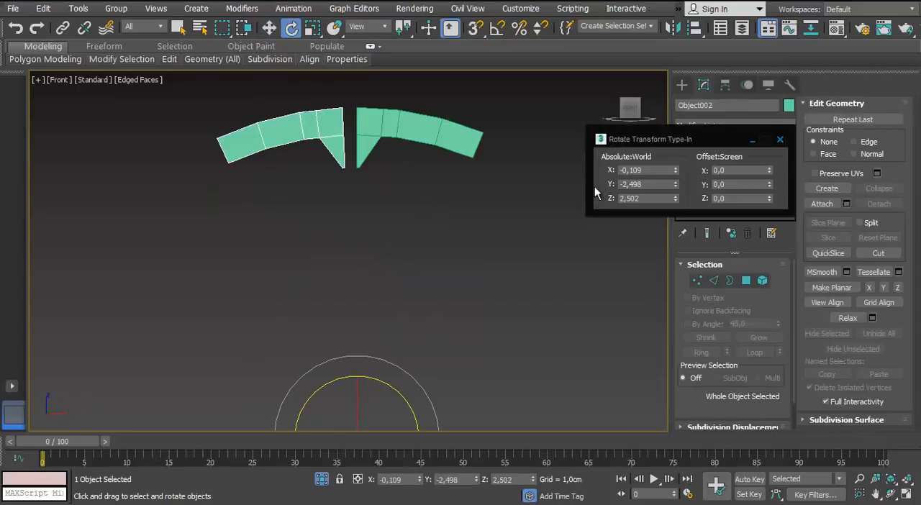
{"action": "left_click", "coordinate": [780, 140]}
{"action": "scroll", "coordinate": [347, 126], "scroll_direction": "up", "scroll_amount": 3}
{"action": "scroll", "coordinate": [337, 144], "scroll_direction": "down", "scroll_amount": 3}
{"action": "scroll", "coordinate": [373, 161], "scroll_direction": "up", "scroll_amount": 1}
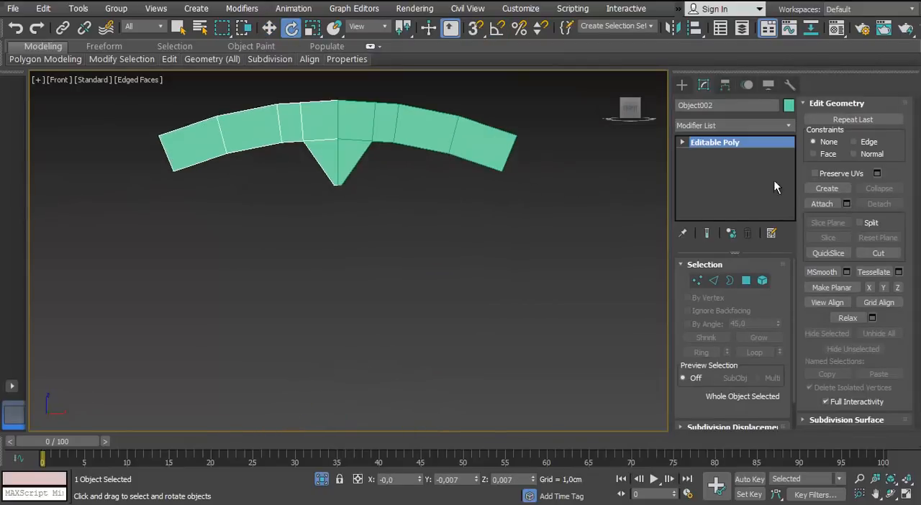
Convert the mirrored arc piece to an Editable Poly and attach the adjacent piece to it
{"action": "right_click", "coordinate": [417, 130]}
{"action": "right_click", "coordinate": [315, 134]}
{"action": "mouse_move", "coordinate": [347, 273]}
{"action": "left_click", "coordinate": [288, 284]}
{"action": "left_click", "coordinate": [822, 204]}
{"action": "left_click", "coordinate": [385, 137]}
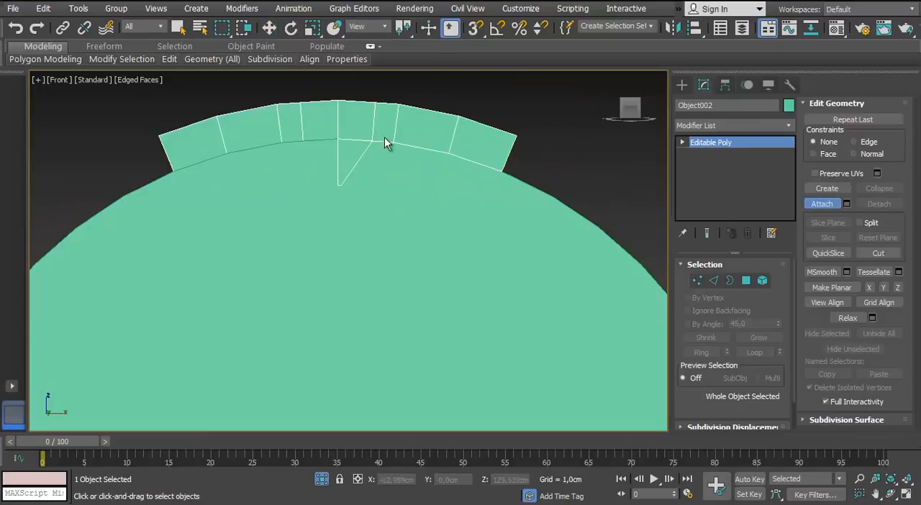
Finish attaching and isolate the joined double arc piece with its pointed tick
{"action": "left_click", "coordinate": [822, 203]}
{"action": "key", "text": "alt+q"}
{"action": "scroll", "coordinate": [312, 254], "scroll_direction": "down", "scroll_amount": 6}
{"action": "left_click", "coordinate": [303, 141]}
{"action": "left_click", "coordinate": [322, 207]}
{"action": "middle_click_drag", "start_coordinate": [324, 214], "coordinate": [338, 234]}
Array the joined arc piece as 8 instances, rotated about Y through a full 360 degrees
{"action": "left_click", "coordinate": [291, 28]}
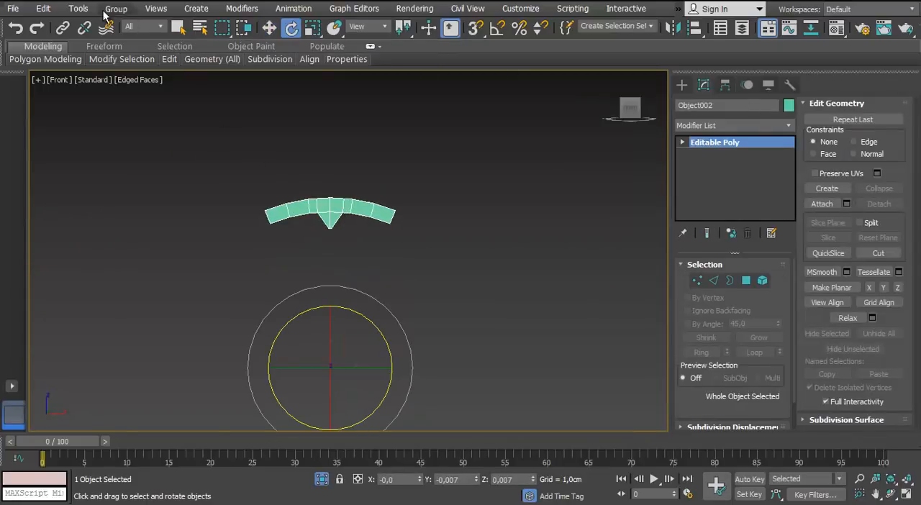
{"action": "left_click", "coordinate": [78, 8]}
{"action": "left_click", "coordinate": [90, 267]}
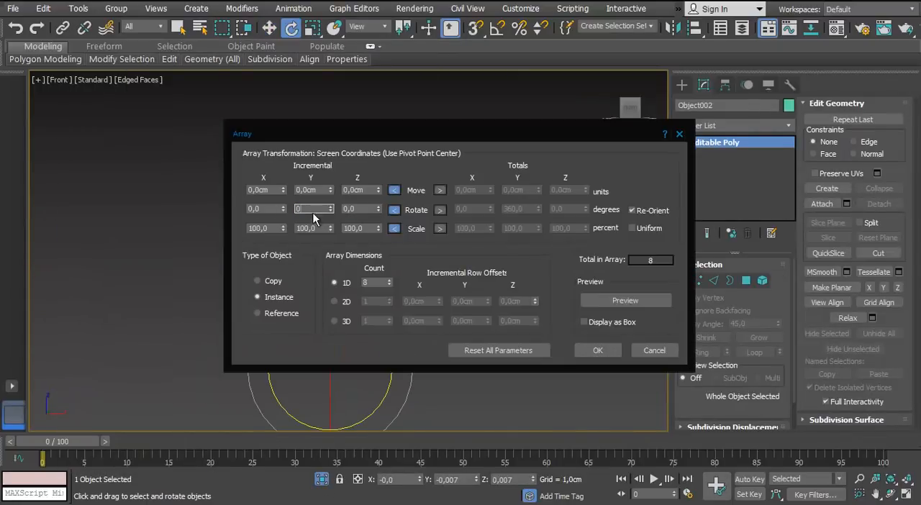
{"action": "left_click", "coordinate": [596, 351]}
{"action": "left_click", "coordinate": [477, 239]}
{"action": "scroll", "coordinate": [440, 174], "scroll_direction": "down", "scroll_amount": 3}
{"action": "scroll", "coordinate": [435, 176], "scroll_direction": "up", "scroll_amount": 3}
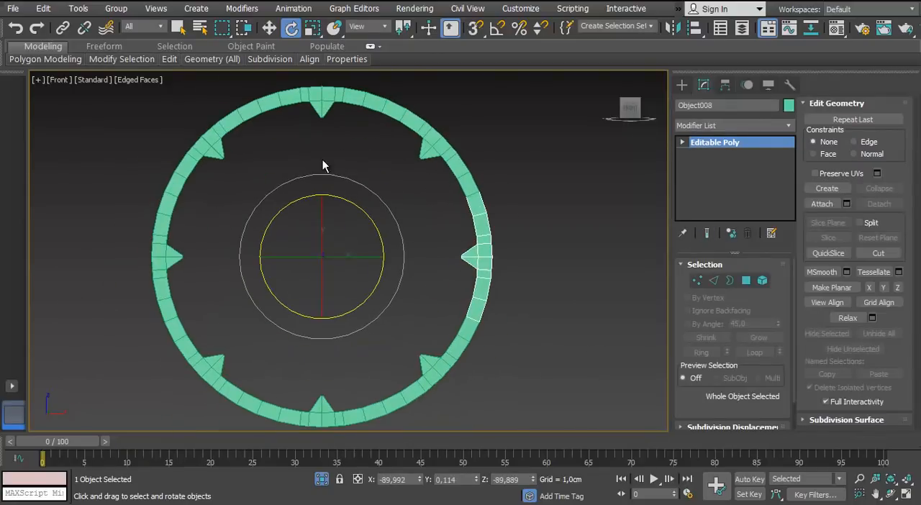
Leave isolation and assign the 01 - Default material to the disc and all eight arc pieces
{"action": "key", "text": "p"}
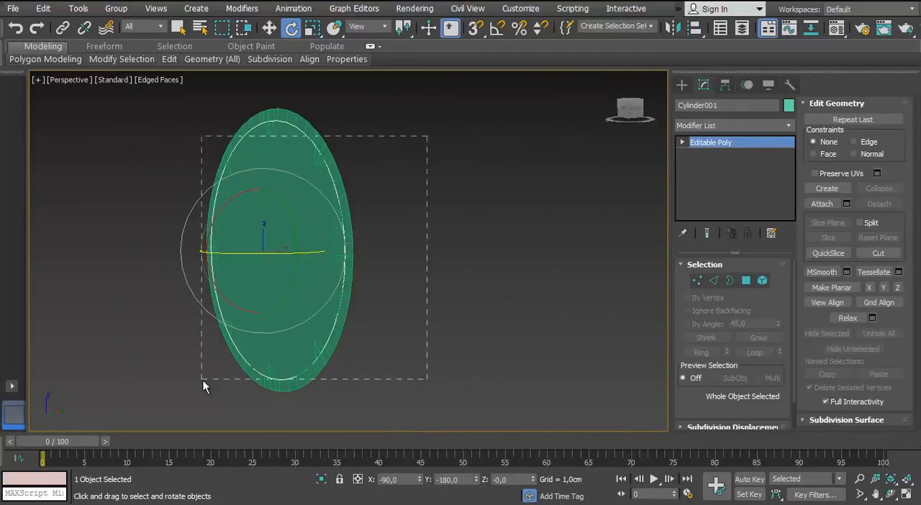
{"action": "left_click_drag", "start_coordinate": [203, 381], "coordinate": [199, 385]}
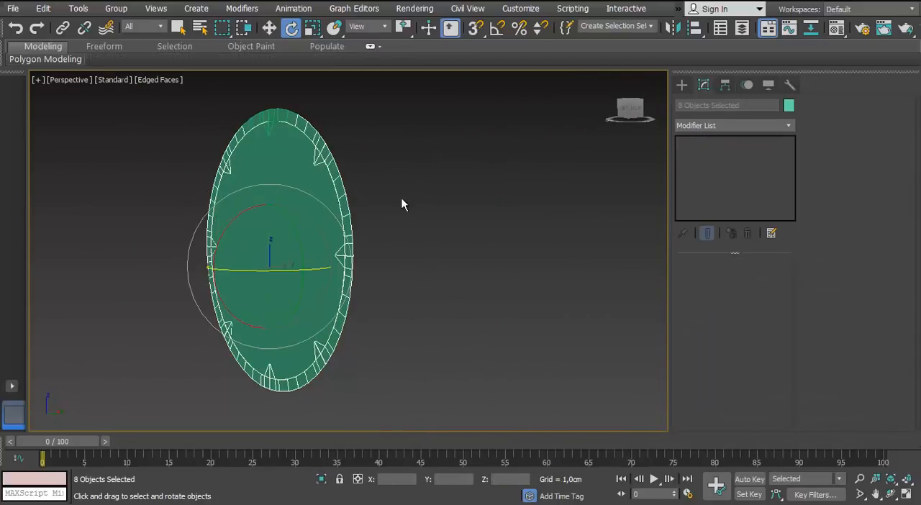
{"action": "key", "text": "m"}
{"action": "middle_click_drag", "start_coordinate": [401, 201], "coordinate": [328, 261], "text": "alt"}
{"action": "left_click", "coordinate": [415, 125]}
{"action": "left_click_drag", "start_coordinate": [415, 125], "coordinate": [291, 283]}
{"action": "left_click_drag", "start_coordinate": [424, 104], "coordinate": [255, 332]}
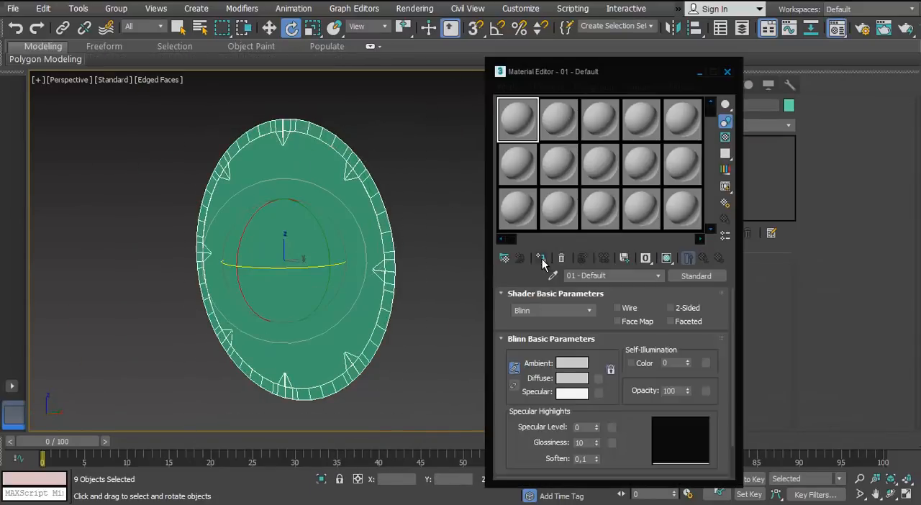
{"action": "left_click", "coordinate": [541, 258]}
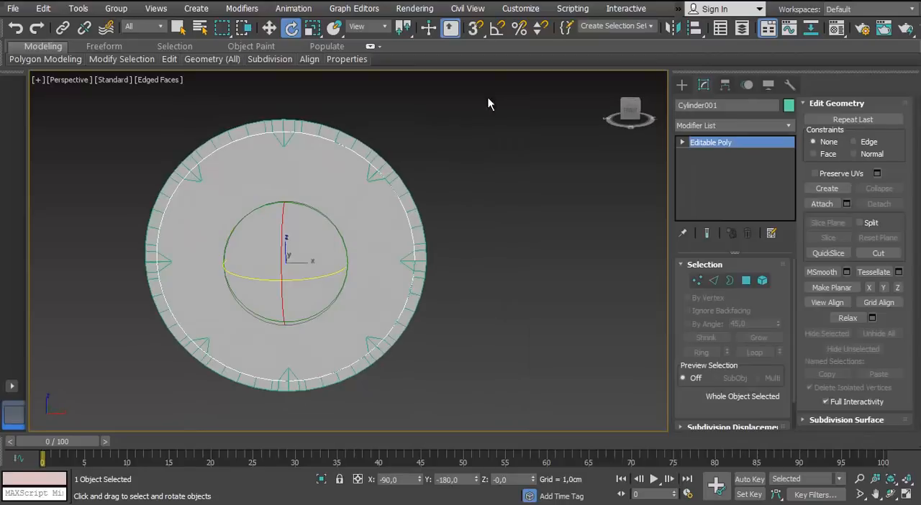
Set the object colour of the disc and all arc pieces to the dark grey custom colour
{"action": "key", "text": "ctrl+a"}
{"action": "left_click", "coordinate": [788, 105]}
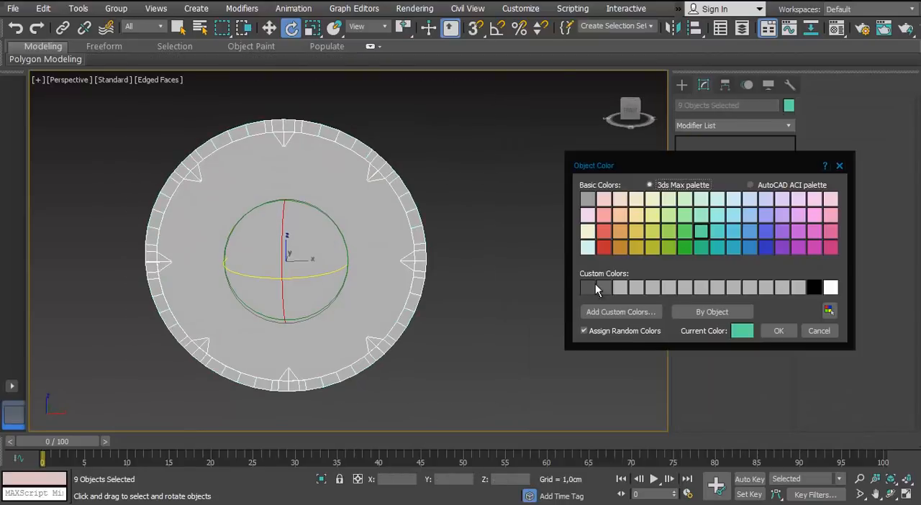
{"action": "double_click", "coordinate": [595, 287]}
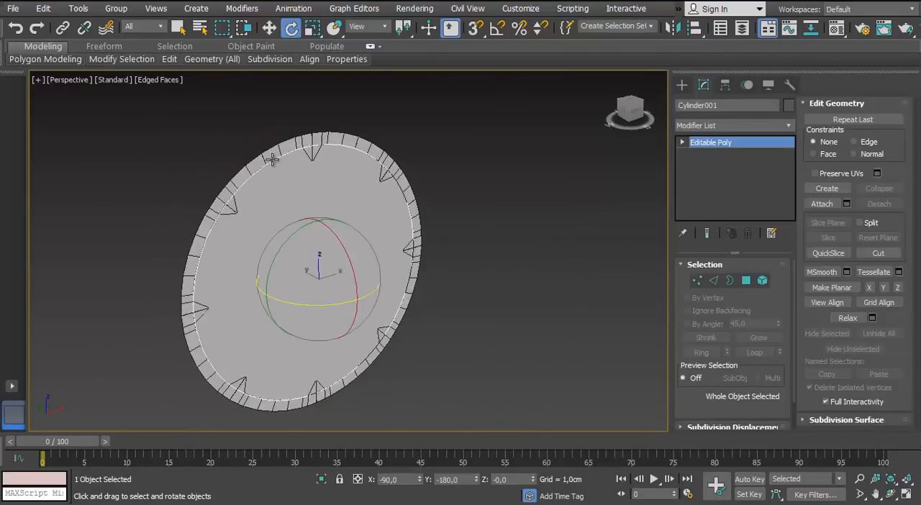
Try to weld the centre seam vertices of the top arc piece in the front view
{"action": "scroll", "coordinate": [354, 136], "scroll_direction": "up", "scroll_amount": 5}
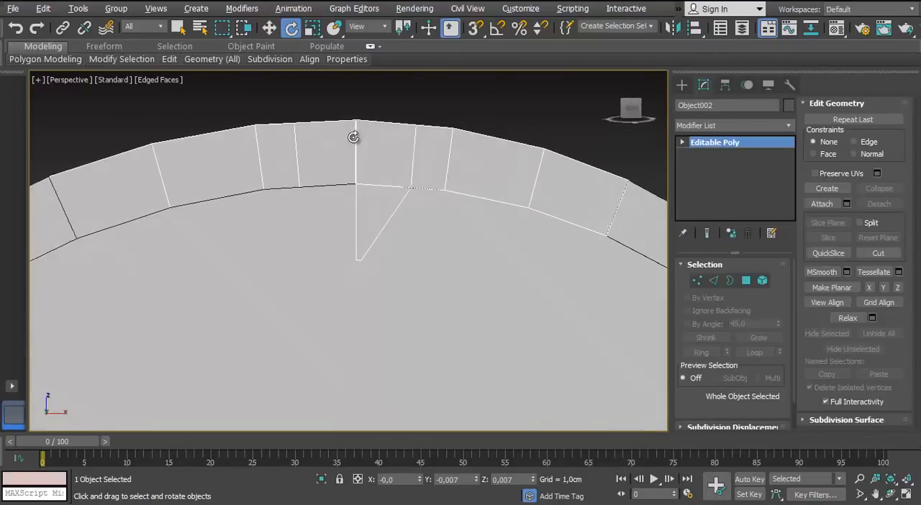
{"action": "key", "text": "1"}
{"action": "key", "text": "f"}
{"action": "scroll", "coordinate": [353, 180], "scroll_direction": "up", "scroll_amount": 5}
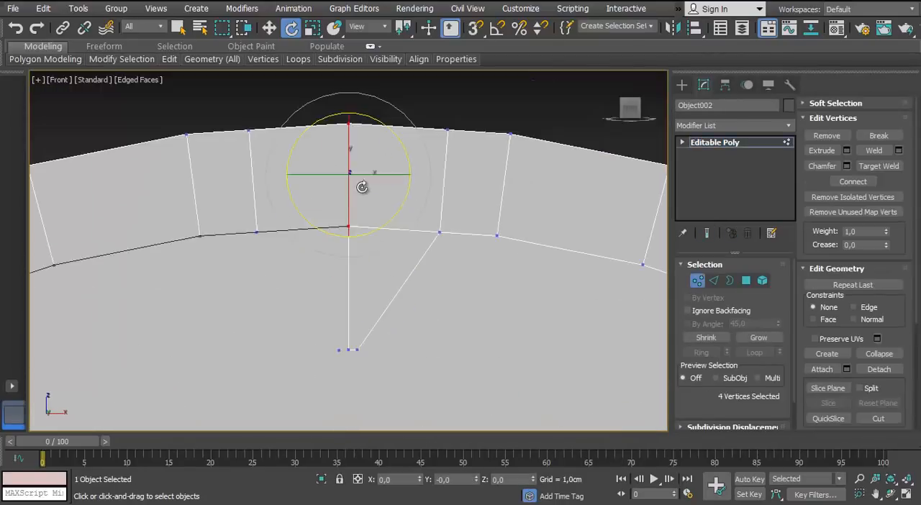
{"action": "left_click", "coordinate": [899, 151]}
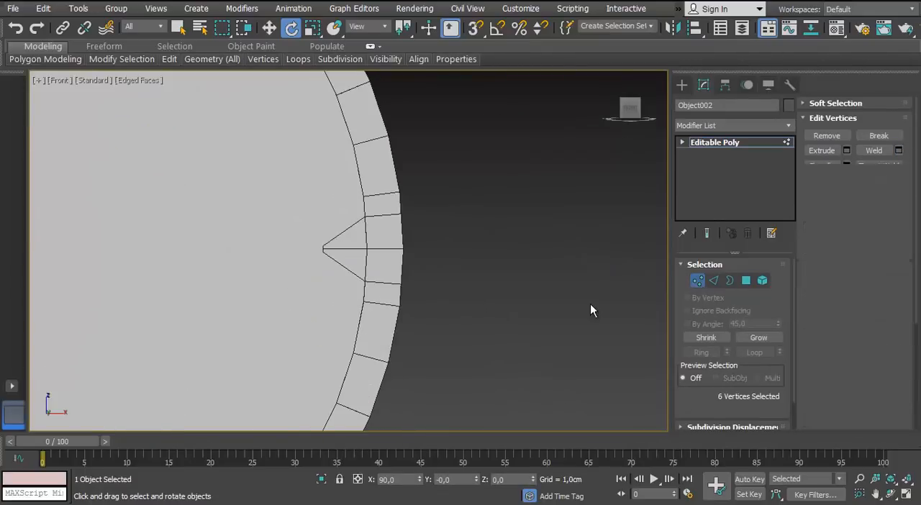
{"action": "left_click", "coordinate": [696, 280]}
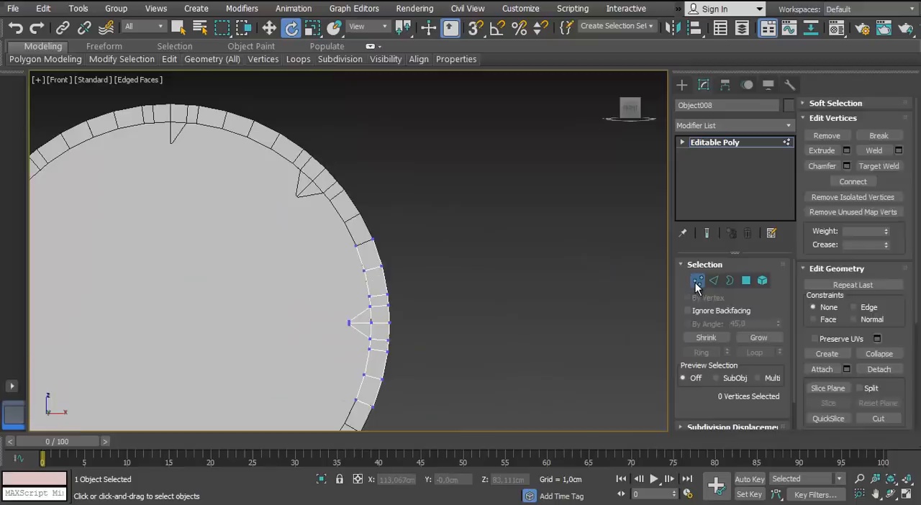
{"action": "left_click", "coordinate": [700, 281]}
{"action": "scroll", "coordinate": [362, 168], "scroll_direction": "down", "scroll_amount": 2}
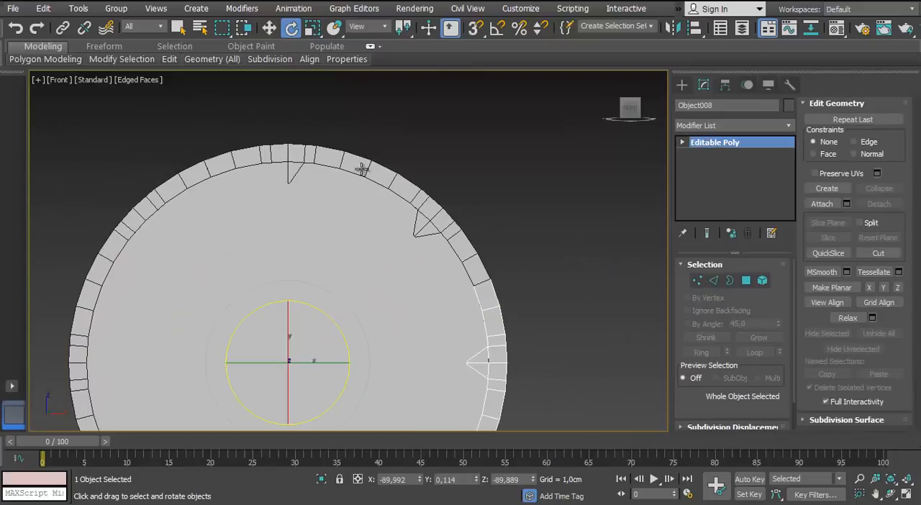
Convert the top arc piece to an Editable Poly and attach the other seven rim pieces to it
{"action": "left_click", "coordinate": [362, 169]}
{"action": "scroll", "coordinate": [364, 169], "scroll_direction": "up", "scroll_amount": 2}
{"action": "right_click", "coordinate": [375, 172]}
{"action": "mouse_move", "coordinate": [392, 309]}
{"action": "left_click", "coordinate": [347, 321]}
{"action": "left_click", "coordinate": [822, 204]}
{"action": "left_click", "coordinate": [511, 224]}
{"action": "scroll", "coordinate": [496, 208], "scroll_direction": "down", "scroll_amount": 4}
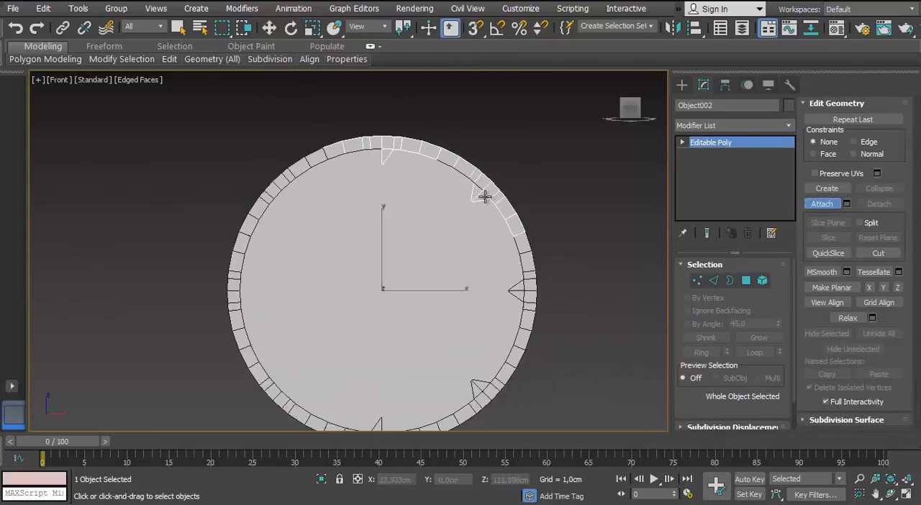
{"action": "middle_click_drag", "start_coordinate": [485, 196], "coordinate": [472, 153]}
{"action": "left_click", "coordinate": [512, 249]}
{"action": "left_click", "coordinate": [220, 240]}
{"action": "scroll", "coordinate": [457, 182], "scroll_direction": "up", "scroll_amount": 2}
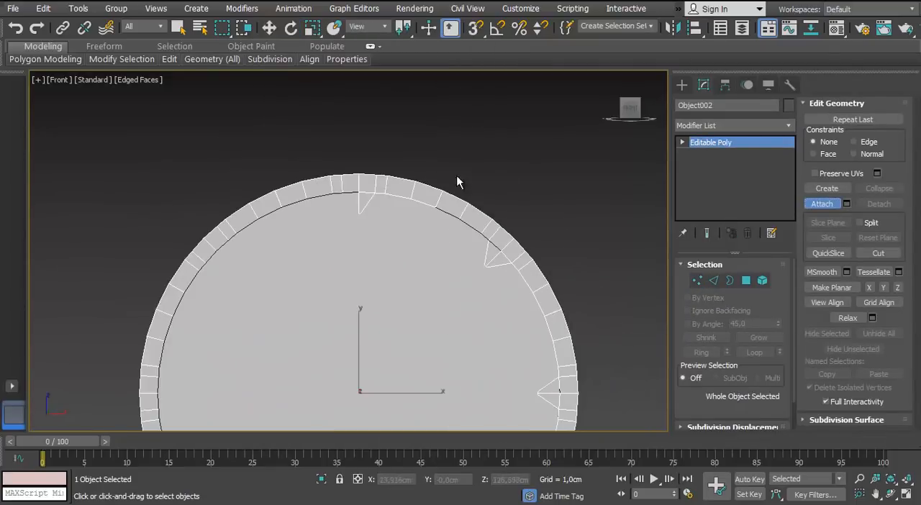
Isolate the attached rim ring from the disc
{"action": "left_click", "coordinate": [321, 481]}
{"action": "middle_click_drag", "start_coordinate": [338, 219], "coordinate": [338, 320]}
{"action": "scroll", "coordinate": [339, 319], "scroll_direction": "up", "scroll_amount": 2}
Select the overlapping vertices at all eight joints between neighbouring arc pieces around the ring
{"action": "left_click", "coordinate": [698, 281]}
{"action": "scroll", "coordinate": [443, 151], "scroll_direction": "up", "scroll_amount": 5}
{"action": "middle_click_drag", "start_coordinate": [443, 151], "coordinate": [425, 315]}
{"action": "left_click_drag", "start_coordinate": [443, 162], "coordinate": [538, 321]}
{"action": "scroll", "coordinate": [538, 319], "scroll_direction": "down", "scroll_amount": 5}
{"action": "middle_click_drag", "start_coordinate": [455, 345], "coordinate": [353, 226]}
{"action": "left_click_drag", "start_coordinate": [469, 255], "coordinate": [430, 294], "text": "ctrl"}
{"action": "middle_click_drag", "start_coordinate": [432, 360], "coordinate": [427, 110]}
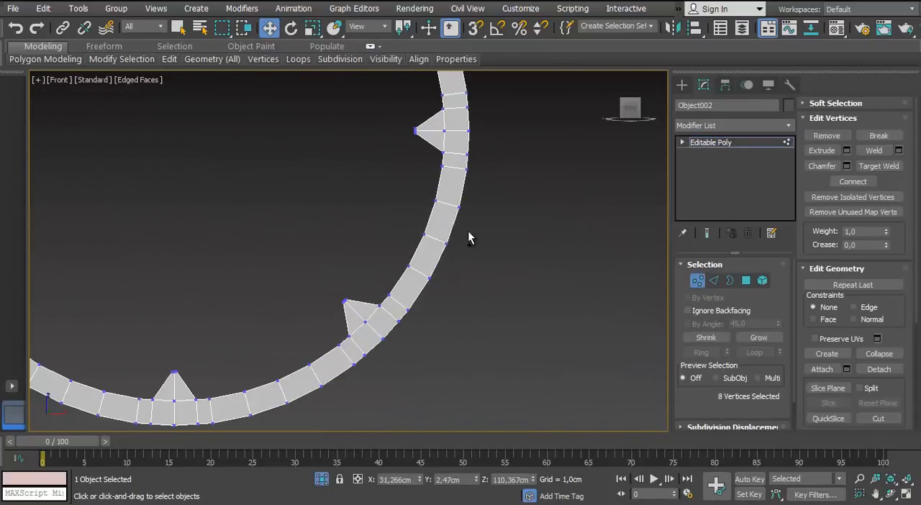
{"action": "left_click_drag", "start_coordinate": [468, 231], "coordinate": [418, 258], "text": "ctrl"}
{"action": "middle_click_drag", "start_coordinate": [236, 289], "coordinate": [315, 196]}
{"action": "left_click_drag", "start_coordinate": [378, 273], "coordinate": [352, 317], "text": "ctrl"}
{"action": "middle_click_drag", "start_coordinate": [238, 272], "coordinate": [406, 262]}
{"action": "left_click_drag", "start_coordinate": [331, 259], "coordinate": [305, 310], "text": "ctrl"}
{"action": "middle_click_drag", "start_coordinate": [268, 183], "coordinate": [384, 300]}
{"action": "left_click_drag", "start_coordinate": [303, 234], "coordinate": [252, 267], "text": "ctrl"}
{"action": "middle_click_drag", "start_coordinate": [274, 108], "coordinate": [292, 280]}
{"action": "left_click_drag", "start_coordinate": [324, 199], "coordinate": [278, 221], "text": "ctrl"}
{"action": "middle_click_drag", "start_coordinate": [454, 90], "coordinate": [395, 227]}
{"action": "scroll", "coordinate": [395, 227], "scroll_direction": "up", "scroll_amount": 2}
{"action": "scroll", "coordinate": [373, 210], "scroll_direction": "down", "scroll_amount": 2}
{"action": "left_click_drag", "start_coordinate": [363, 157], "coordinate": [421, 207], "text": "ctrl"}
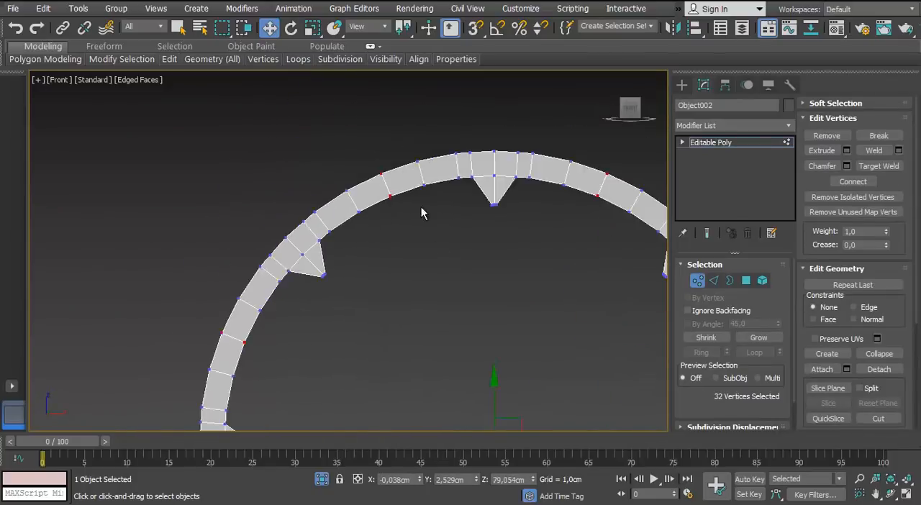
{"action": "middle_click_drag", "start_coordinate": [421, 207], "coordinate": [326, 193]}
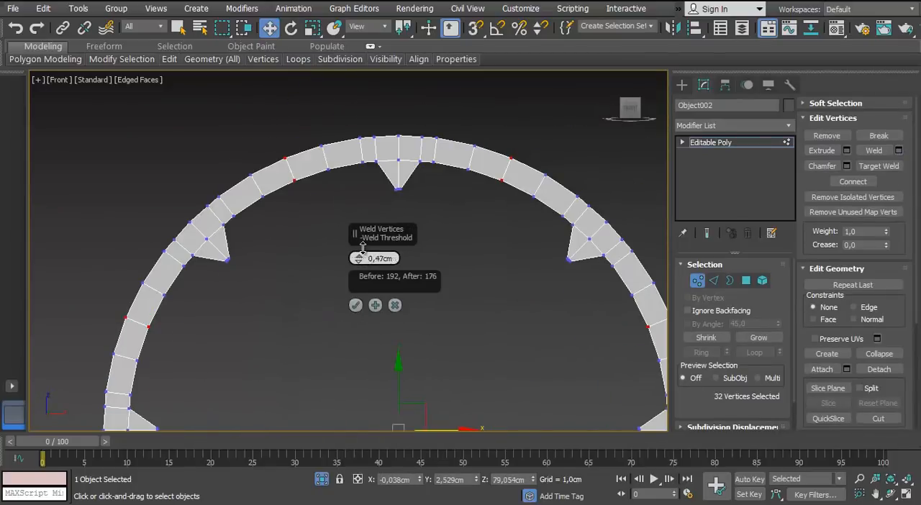
Weld the selected joint vertices with a threshold of about 0.47 cm and leave vertex editing
{"action": "left_click_drag", "start_coordinate": [363, 248], "coordinate": [364, 253]}
{"action": "middle_click_drag", "start_coordinate": [288, 201], "coordinate": [280, 259]}
{"action": "scroll", "coordinate": [283, 251], "scroll_direction": "up", "scroll_amount": 5}
{"action": "scroll", "coordinate": [283, 252], "scroll_direction": "down", "scroll_amount": 1}
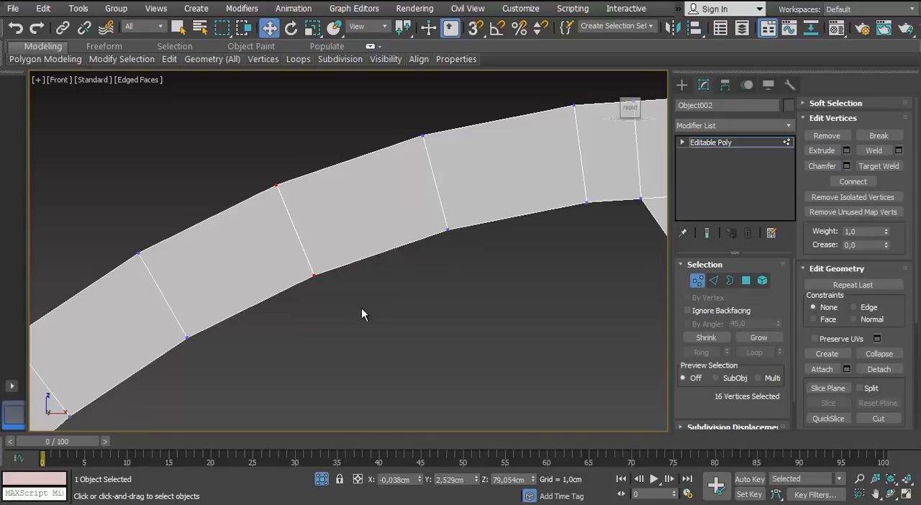
{"action": "scroll", "coordinate": [363, 310], "scroll_direction": "down", "scroll_amount": 6}
{"action": "left_click", "coordinate": [398, 352]}
{"action": "key", "text": "1"}
Select the centre seam vertices of the ring's top tick and weld them
{"action": "scroll", "coordinate": [417, 359], "scroll_direction": "down", "scroll_amount": 3}
{"action": "middle_click_drag", "start_coordinate": [441, 370], "coordinate": [321, 222]}
{"action": "key", "text": "p"}
{"action": "scroll", "coordinate": [303, 252], "scroll_direction": "down", "scroll_amount": 1}
{"action": "middle_click_drag", "start_coordinate": [289, 274], "coordinate": [344, 229]}
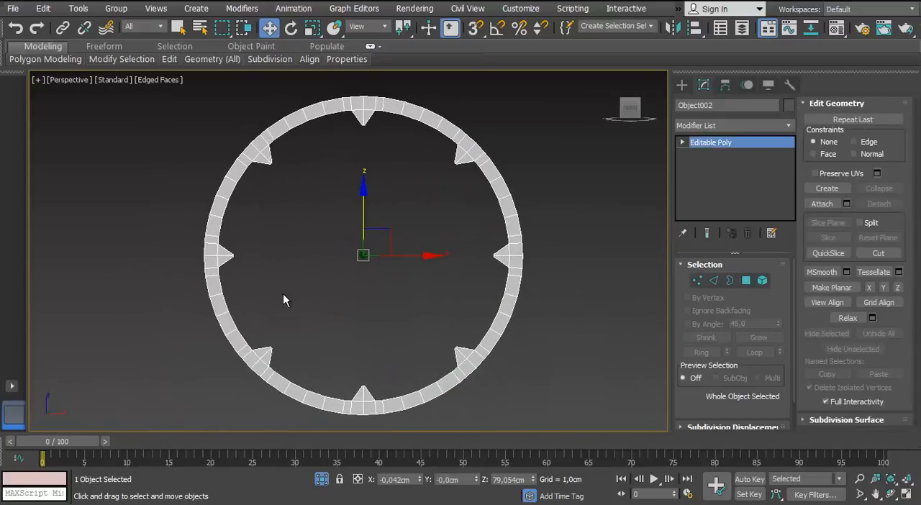
{"action": "left_click", "coordinate": [283, 294]}
{"action": "scroll", "coordinate": [375, 133], "scroll_direction": "up", "scroll_amount": 5}
{"action": "middle_click_drag", "start_coordinate": [293, 174], "coordinate": [391, 238], "text": "alt"}
{"action": "left_click", "coordinate": [375, 133]}
{"action": "key", "text": "1"}
{"action": "scroll", "coordinate": [366, 175], "scroll_direction": "up", "scroll_amount": 3}
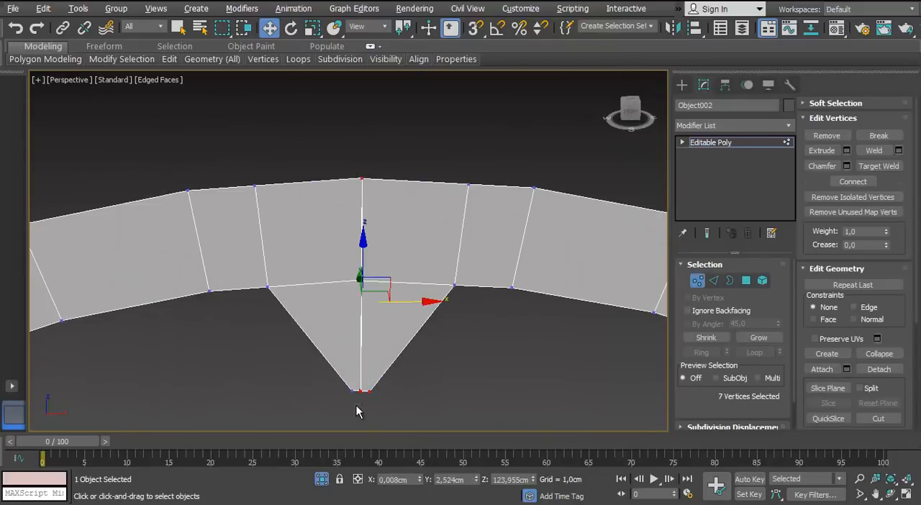
{"action": "left_click", "coordinate": [899, 152]}
{"action": "left_click", "coordinate": [354, 305]}
{"action": "key", "text": "1"}
Select the centre seam vertices of the remaining seven ticks around the ring
{"action": "scroll", "coordinate": [504, 338], "scroll_direction": "down", "scroll_amount": 4}
{"action": "middle_click_drag", "start_coordinate": [360, 317], "coordinate": [465, 234]}
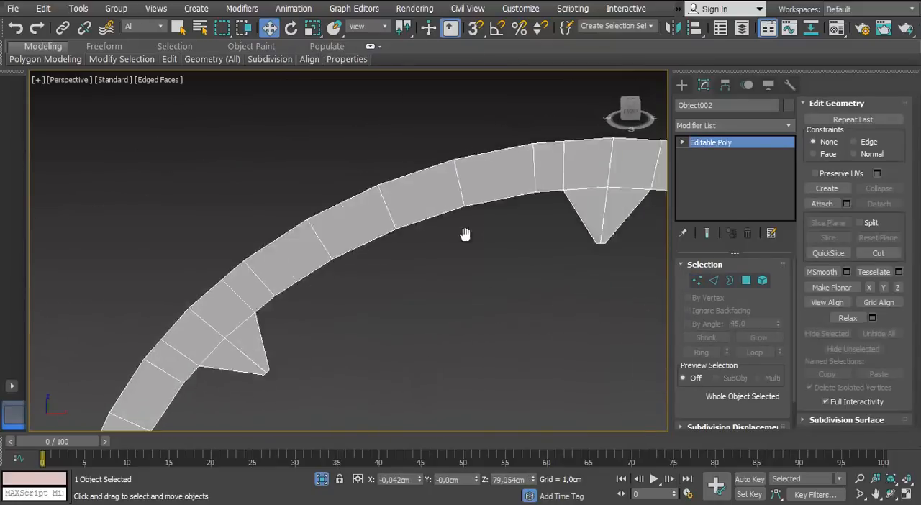
{"action": "middle_click_drag", "start_coordinate": [317, 239], "coordinate": [423, 178]}
{"action": "scroll", "coordinate": [376, 238], "scroll_direction": "up", "scroll_amount": 4}
{"action": "scroll", "coordinate": [376, 238], "scroll_direction": "up", "scroll_amount": 3}
{"action": "key", "text": "1"}
{"action": "left_click_drag", "start_coordinate": [432, 391], "coordinate": [420, 409]}
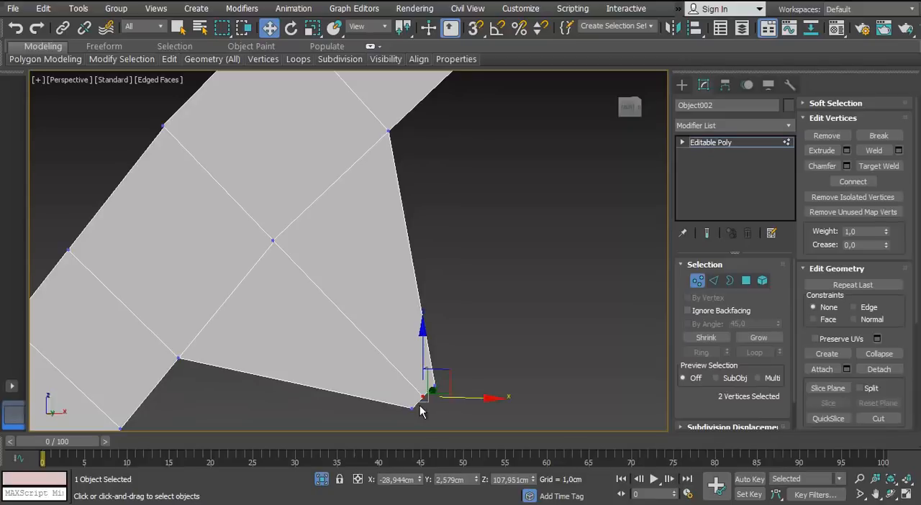
{"action": "left_click_drag", "start_coordinate": [139, 186], "coordinate": [137, 188], "text": "ctrl"}
{"action": "scroll", "coordinate": [137, 195], "scroll_direction": "down", "scroll_amount": 4}
{"action": "middle_click_drag", "start_coordinate": [152, 403], "coordinate": [370, 288]}
{"action": "scroll", "coordinate": [243, 201], "scroll_direction": "up", "scroll_amount": 3}
{"action": "left_click_drag", "start_coordinate": [475, 204], "coordinate": [419, 214], "text": "ctrl"}
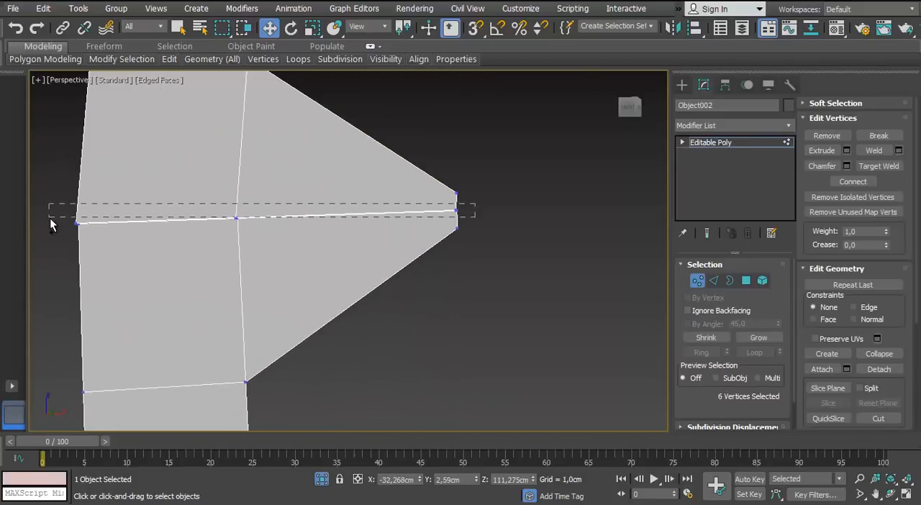
{"action": "left_click_drag", "start_coordinate": [49, 218], "coordinate": [47, 221], "text": "ctrl"}
{"action": "left_click_drag", "start_coordinate": [49, 195], "coordinate": [290, 246], "text": "ctrl"}
{"action": "mouse_move", "coordinate": [290, 247]}
{"action": "middle_mouse_down", "text": "alt"}
{"action": "mouse_move", "coordinate": [381, 269]}
{"action": "mouse_move", "coordinate": [291, 252]}
{"action": "middle_mouse_up", "text": "alt"}
{"action": "scroll", "coordinate": [291, 259], "scroll_direction": "down", "scroll_amount": 3}
{"action": "middle_click_drag", "start_coordinate": [292, 345], "coordinate": [237, 158]}
{"action": "scroll", "coordinate": [291, 292], "scroll_direction": "up", "scroll_amount": 2}
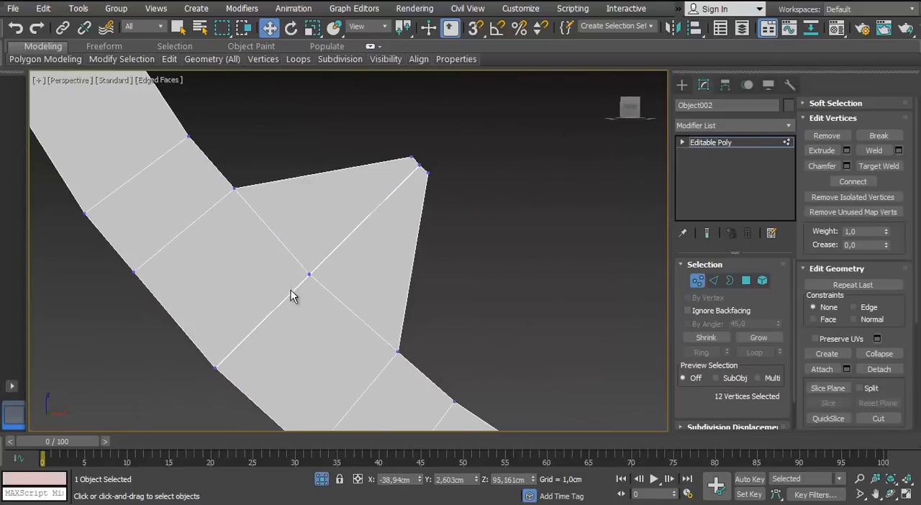
{"action": "scroll", "coordinate": [201, 387], "scroll_direction": "down", "scroll_amount": 3}
{"action": "middle_click_drag", "start_coordinate": [201, 387], "coordinate": [386, 187]}
{"action": "scroll", "coordinate": [386, 187], "scroll_direction": "up", "scroll_amount": 3}
{"action": "left_click_drag", "start_coordinate": [267, 92], "coordinate": [243, 114], "text": "ctrl"}
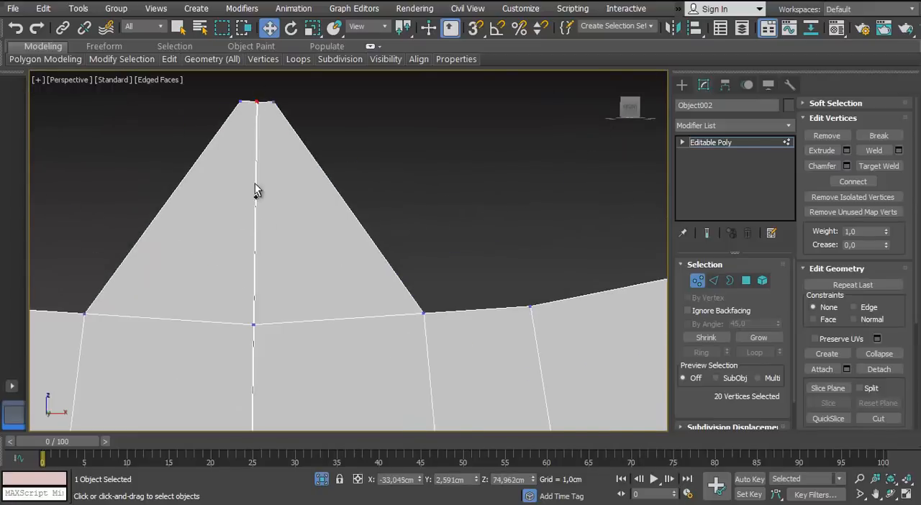
{"action": "scroll", "coordinate": [257, 191], "scroll_direction": "down", "scroll_amount": 4}
{"action": "left_click_drag", "start_coordinate": [272, 172], "coordinate": [251, 263], "text": "ctrl"}
{"action": "middle_click_drag", "start_coordinate": [277, 224], "coordinate": [212, 145]}
{"action": "scroll", "coordinate": [213, 145], "scroll_direction": "up", "scroll_amount": 5}
{"action": "left_click_drag", "start_coordinate": [213, 145], "coordinate": [229, 117], "text": "ctrl"}
{"action": "scroll", "coordinate": [310, 251], "scroll_direction": "down", "scroll_amount": 5}
{"action": "middle_click_drag", "start_coordinate": [316, 263], "coordinate": [262, 189]}
{"action": "scroll", "coordinate": [266, 192], "scroll_direction": "up", "scroll_amount": 3}
{"action": "left_click_drag", "start_coordinate": [306, 220], "coordinate": [498, 431], "text": "ctrl"}
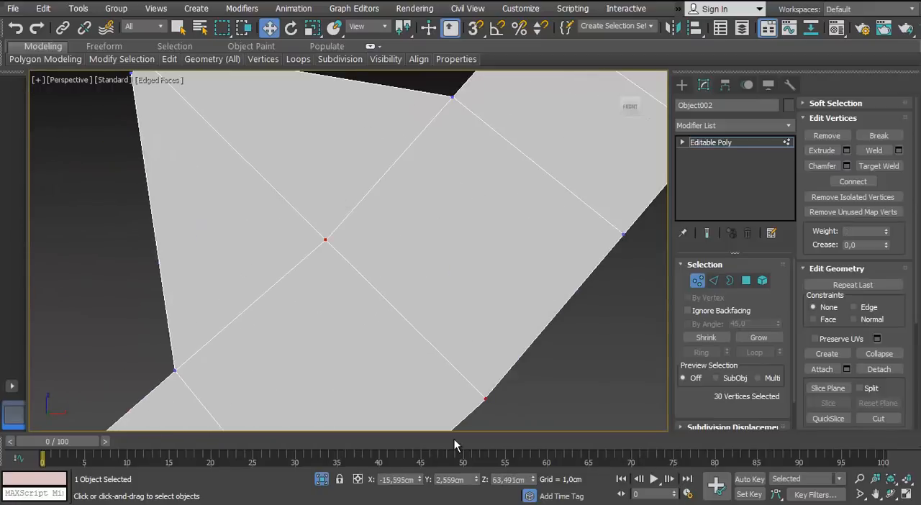
{"action": "scroll", "coordinate": [331, 221], "scroll_direction": "down", "scroll_amount": 5}
{"action": "middle_click_drag", "start_coordinate": [332, 221], "coordinate": [292, 248]}
{"action": "scroll", "coordinate": [292, 248], "scroll_direction": "up", "scroll_amount": 4}
{"action": "left_click_drag", "start_coordinate": [430, 177], "coordinate": [91, 193], "text": "ctrl"}
{"action": "scroll", "coordinate": [159, 169], "scroll_direction": "down", "scroll_amount": 4}
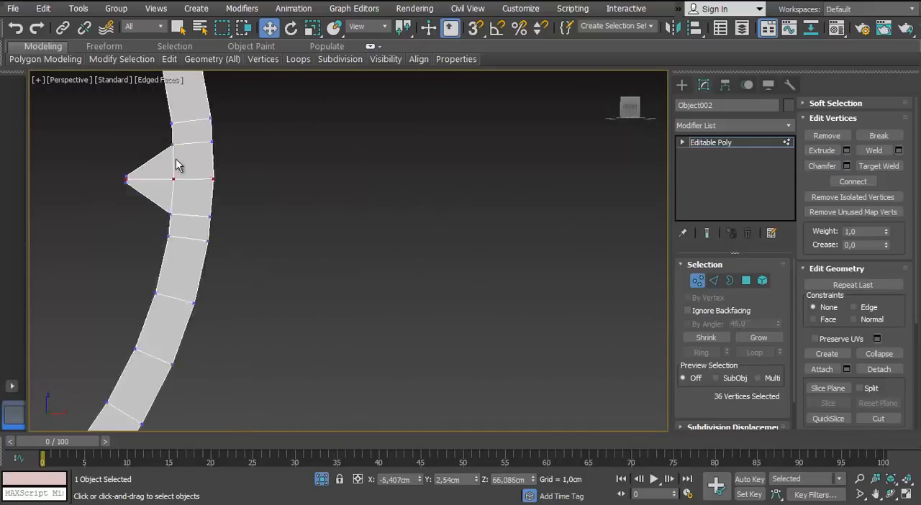
{"action": "middle_click_drag", "start_coordinate": [177, 160], "coordinate": [193, 225]}
{"action": "scroll", "coordinate": [192, 224], "scroll_direction": "up", "scroll_amount": 3}
{"action": "scroll", "coordinate": [193, 227], "scroll_direction": "up", "scroll_amount": 4}
{"action": "left_click_drag", "start_coordinate": [155, 277], "coordinate": [287, 187], "text": "ctrl"}
{"action": "scroll", "coordinate": [286, 187], "scroll_direction": "down", "scroll_amount": 2}
{"action": "middle_click_drag", "start_coordinate": [367, 85], "coordinate": [369, 164]}
{"action": "scroll", "coordinate": [470, 77], "scroll_direction": "down", "scroll_amount": 3}
{"action": "middle_click_drag", "start_coordinate": [469, 77], "coordinate": [265, 226]}
{"action": "scroll", "coordinate": [249, 295], "scroll_direction": "up", "scroll_amount": 2}
{"action": "scroll", "coordinate": [460, 288], "scroll_direction": "down", "scroll_amount": 5}
{"action": "scroll", "coordinate": [327, 210], "scroll_direction": "up", "scroll_amount": 6}
{"action": "middle_click_drag", "start_coordinate": [633, 346], "coordinate": [278, 203]}
Weld the selected centre seam vertices of the seven ticks, adjusting the weld threshold until each seam closes
{"action": "left_click", "coordinate": [898, 150]}
{"action": "middle_click_drag", "start_coordinate": [455, 262], "coordinate": [206, 294], "text": "alt"}
{"action": "scroll", "coordinate": [349, 370], "scroll_direction": "down", "scroll_amount": 5}
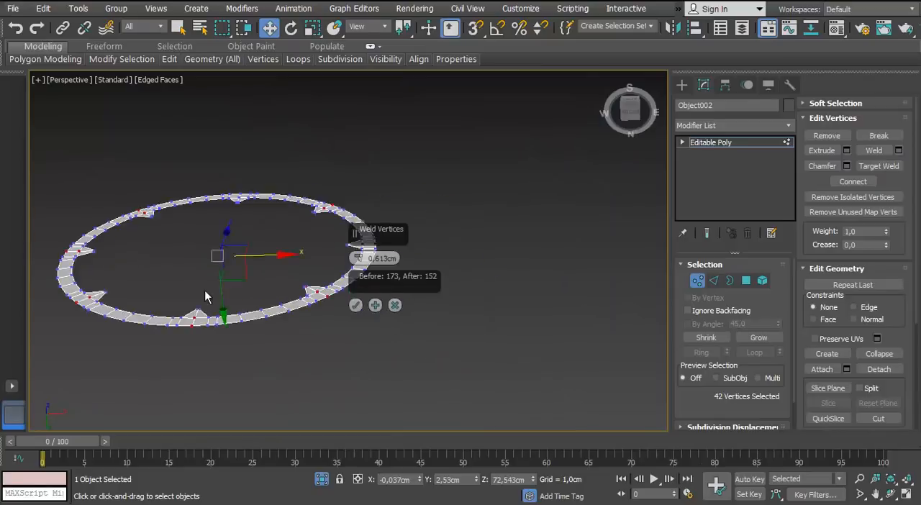
{"action": "scroll", "coordinate": [245, 274], "scroll_direction": "up", "scroll_amount": 5}
{"action": "scroll", "coordinate": [362, 272], "scroll_direction": "up", "scroll_amount": 2}
{"action": "left_click_drag", "start_coordinate": [359, 211], "coordinate": [352, 154]}
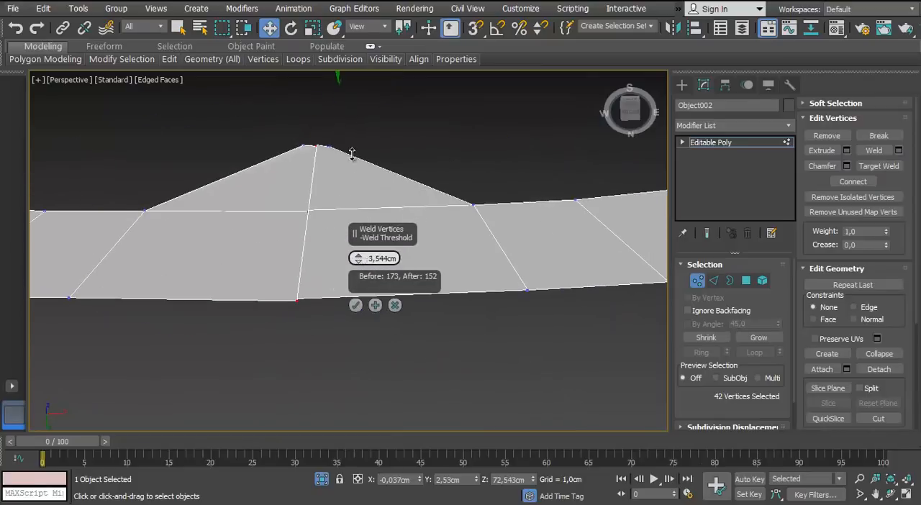
{"action": "scroll", "coordinate": [338, 289], "scroll_direction": "down", "scroll_amount": 5}
{"action": "scroll", "coordinate": [276, 267], "scroll_direction": "up", "scroll_amount": 4}
{"action": "middle_click_drag", "start_coordinate": [245, 308], "coordinate": [179, 365]}
{"action": "scroll", "coordinate": [189, 301], "scroll_direction": "down", "scroll_amount": 3}
{"action": "scroll", "coordinate": [188, 306], "scroll_direction": "up", "scroll_amount": 4}
{"action": "left_click", "coordinate": [356, 306]}
Examine the welded tick seams around the ring from several angles
{"action": "middle_click_drag", "start_coordinate": [361, 241], "coordinate": [372, 225]}
{"action": "scroll", "coordinate": [368, 257], "scroll_direction": "down", "scroll_amount": 3}
{"action": "scroll", "coordinate": [372, 224], "scroll_direction": "up", "scroll_amount": 3}
{"action": "middle_click_drag", "start_coordinate": [372, 225], "coordinate": [414, 267]}
{"action": "middle_click_drag", "start_coordinate": [414, 266], "coordinate": [403, 279]}
{"action": "scroll", "coordinate": [403, 280], "scroll_direction": "down", "scroll_amount": 5}
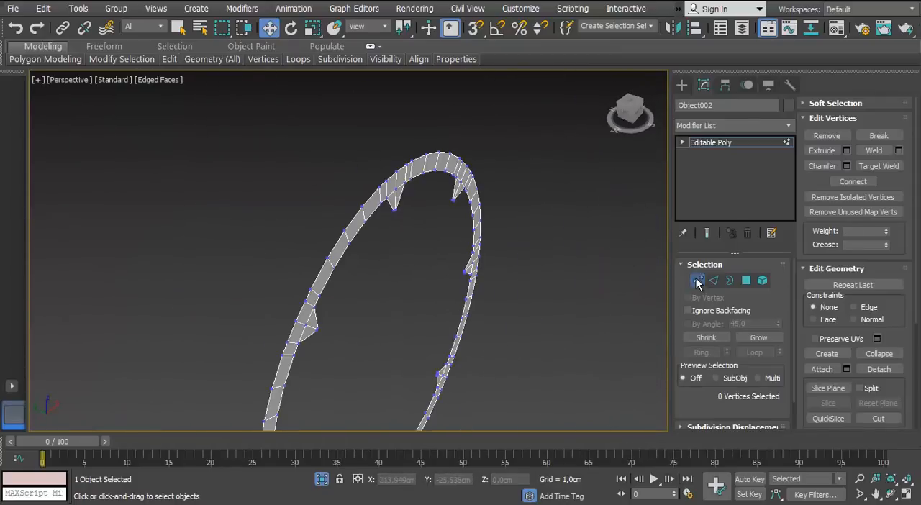
Add a Shell modifier to the ring with an outer amount of 0,3 cm
{"action": "left_click", "coordinate": [698, 280]}
{"action": "scroll", "coordinate": [375, 195], "scroll_direction": "up", "scroll_amount": 2}
{"action": "left_click", "coordinate": [786, 129]}
{"action": "key", "text": "s"}
{"action": "key", "text": "s"}
{"action": "key", "text": "s"}
{"action": "key", "text": "s"}
{"action": "key", "text": "s"}
{"action": "key", "text": "Return"}
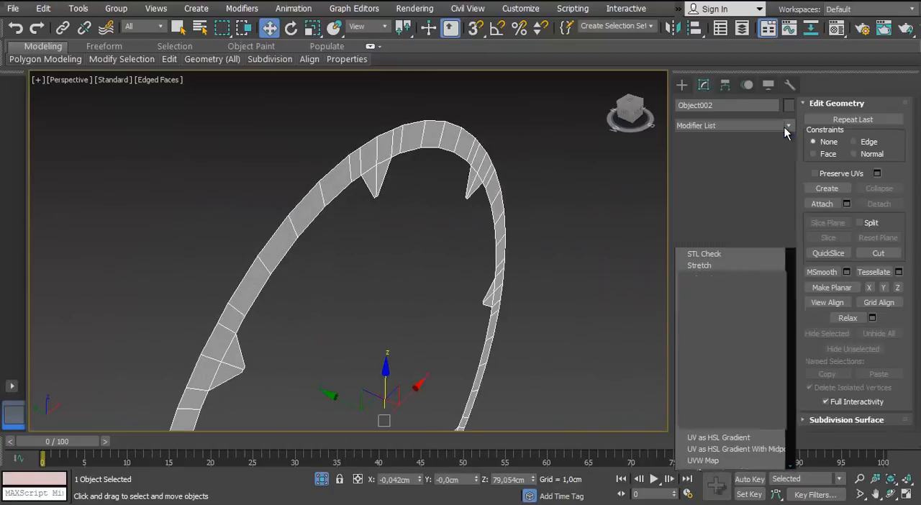
{"action": "scroll", "coordinate": [385, 152], "scroll_direction": "up", "scroll_amount": 4}
{"action": "middle_click_drag", "start_coordinate": [385, 152], "coordinate": [407, 168], "text": "alt"}
{"action": "left_click_drag", "start_coordinate": [776, 298], "coordinate": [776, 270]}
{"action": "type", "text": "0,3"}
{"action": "key", "text": "Return"}
Examine the thickened ring and its pointed ticks from several angles
{"action": "middle_click_drag", "start_coordinate": [500, 274], "coordinate": [343, 280], "text": "alt"}
{"action": "scroll", "coordinate": [343, 280], "scroll_direction": "up", "scroll_amount": 5}
{"action": "scroll", "coordinate": [373, 241], "scroll_direction": "down", "scroll_amount": 6}
{"action": "scroll", "coordinate": [373, 241], "scroll_direction": "up", "scroll_amount": 4}
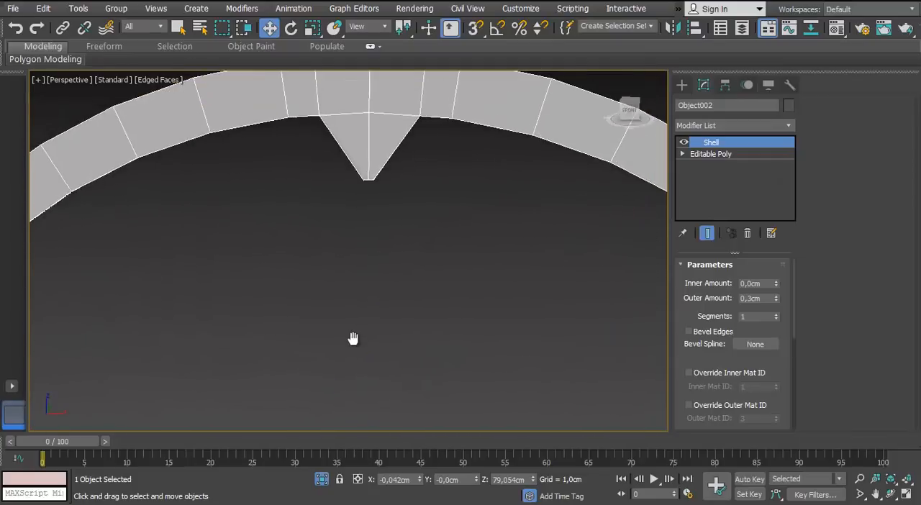
{"action": "key", "text": "Return"}
{"action": "middle_click_drag", "start_coordinate": [547, 230], "coordinate": [694, 296], "text": "alt"}
{"action": "scroll", "coordinate": [406, 315], "scroll_direction": "down", "scroll_amount": 6}
{"action": "middle_click_drag", "start_coordinate": [407, 315], "coordinate": [392, 403], "text": "alt"}
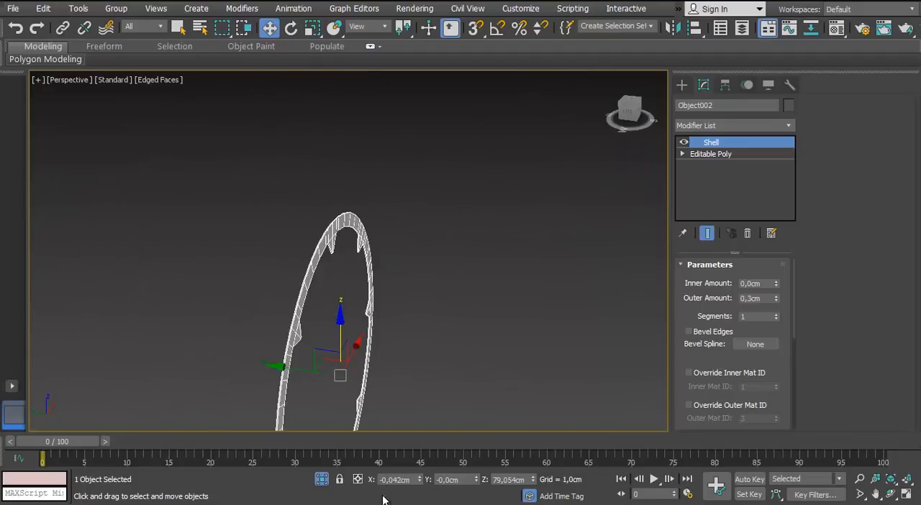
Exit isolation and copy the ring along its depth axis to Y 2,786 cm, on the disc's opposite side
{"action": "left_click", "coordinate": [322, 480]}
{"action": "scroll", "coordinate": [323, 298], "scroll_direction": "up", "scroll_amount": 1}
{"action": "middle_click_drag", "start_coordinate": [323, 298], "coordinate": [380, 220], "text": "alt"}
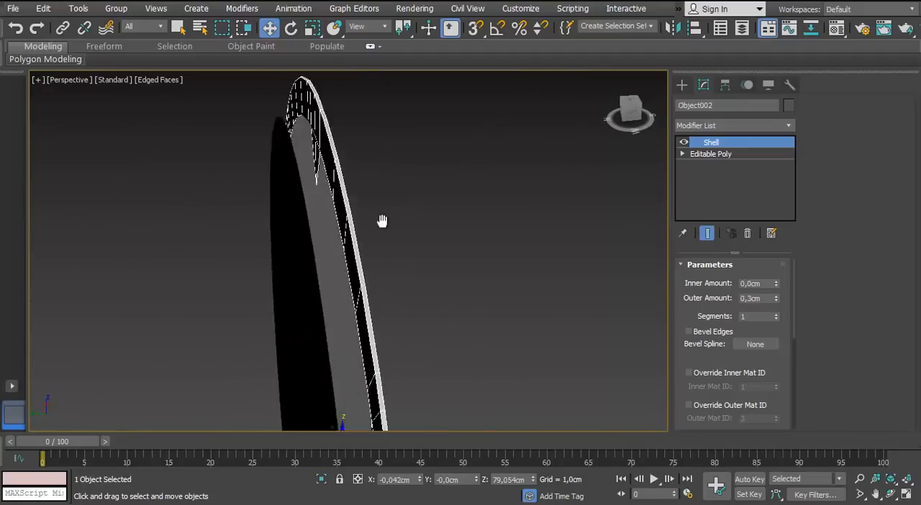
{"action": "key", "text": "l"}
{"action": "left_click", "coordinate": [381, 315]}
{"action": "left_click", "coordinate": [355, 282]}
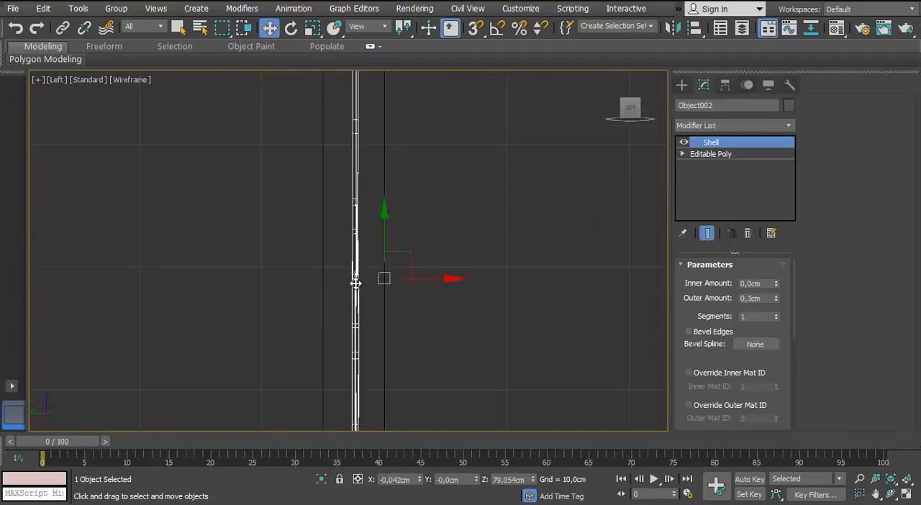
{"action": "scroll", "coordinate": [397, 280], "scroll_direction": "down", "scroll_amount": 4}
{"action": "scroll", "coordinate": [384, 281], "scroll_direction": "up", "scroll_amount": 7}
{"action": "left_click_drag", "start_coordinate": [501, 316], "coordinate": [438, 329]}
{"action": "key", "text": "p"}
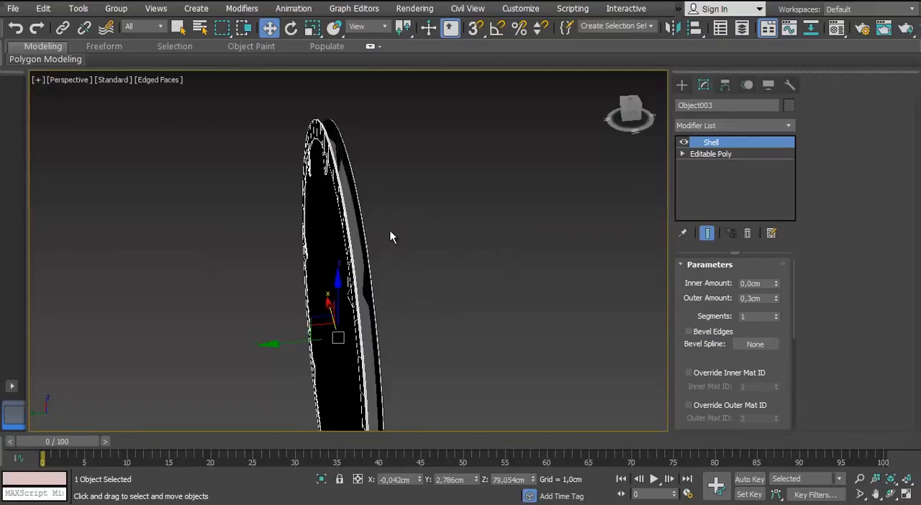
Isolate the disc and delete its rear cap polygon
{"action": "scroll", "coordinate": [391, 236], "scroll_direction": "down", "scroll_amount": 4}
{"action": "middle_click_drag", "start_coordinate": [274, 283], "coordinate": [340, 240], "text": "alt"}
{"action": "left_click", "coordinate": [275, 211]}
{"action": "scroll", "coordinate": [274, 211], "scroll_direction": "up", "scroll_amount": 4}
{"action": "left_click", "coordinate": [274, 212]}
{"action": "middle_click_drag", "start_coordinate": [274, 212], "coordinate": [460, 227], "text": "alt"}
{"action": "scroll", "coordinate": [331, 206], "scroll_direction": "down", "scroll_amount": 4}
{"action": "left_click", "coordinate": [698, 281]}
{"action": "middle_click_drag", "start_coordinate": [375, 230], "coordinate": [432, 227], "text": "alt"}
{"action": "left_click", "coordinate": [359, 214]}
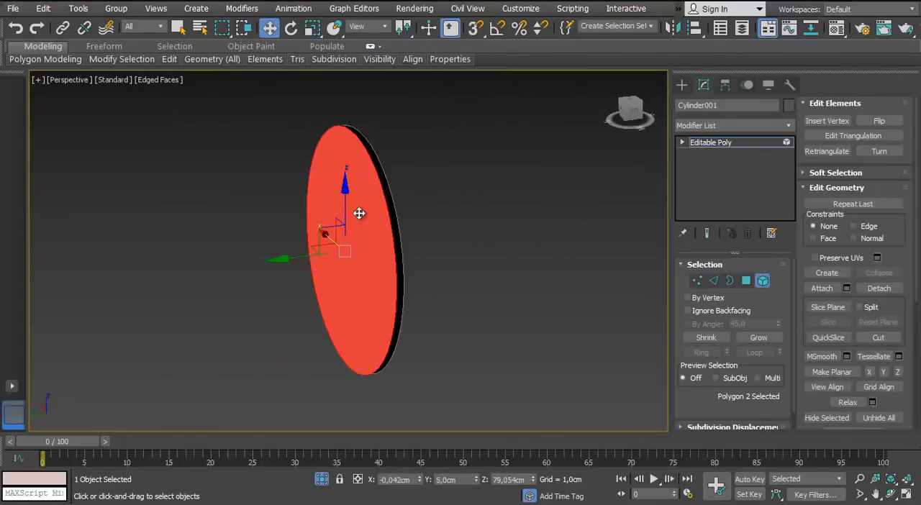
{"action": "key", "text": "Delete"}
Exit isolation and connect the disc's top and bottom centre vertices with a vertical edge
{"action": "key", "text": "f"}
{"action": "middle_click_drag", "start_coordinate": [315, 278], "coordinate": [369, 252]}
{"action": "key", "text": "F3"}
{"action": "key", "text": "F3"}
{"action": "left_click", "coordinate": [322, 480]}
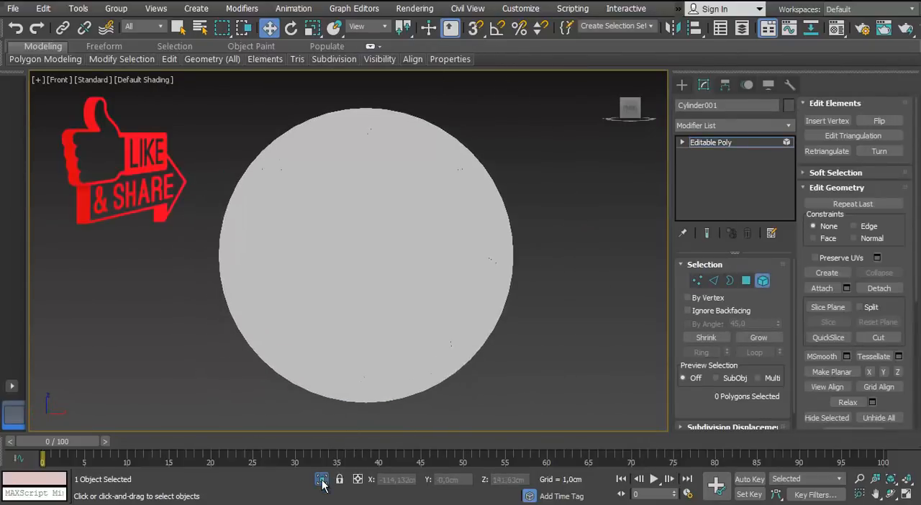
{"action": "middle_click_drag", "start_coordinate": [369, 285], "coordinate": [353, 277]}
{"action": "scroll", "coordinate": [352, 271], "scroll_direction": "down", "scroll_amount": 4}
{"action": "scroll", "coordinate": [316, 251], "scroll_direction": "up", "scroll_amount": 4}
{"action": "left_click", "coordinate": [696, 278]}
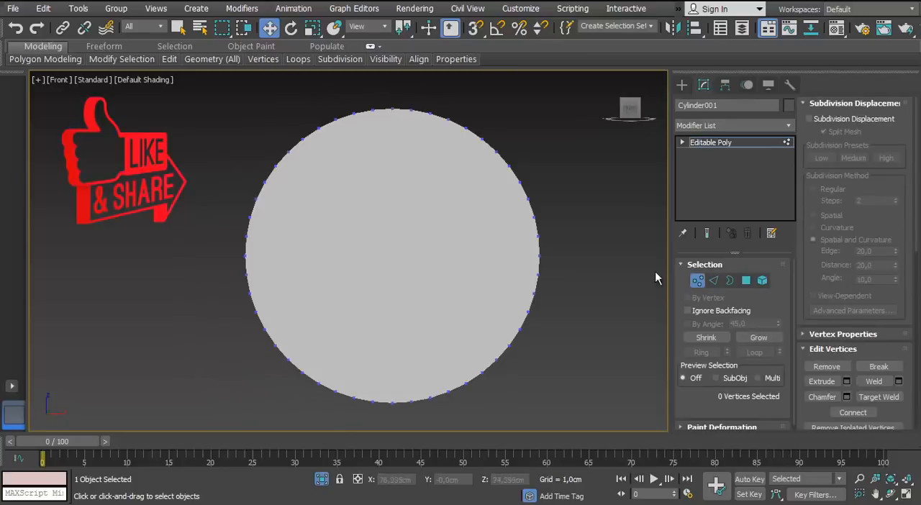
{"action": "left_click", "coordinate": [322, 480]}
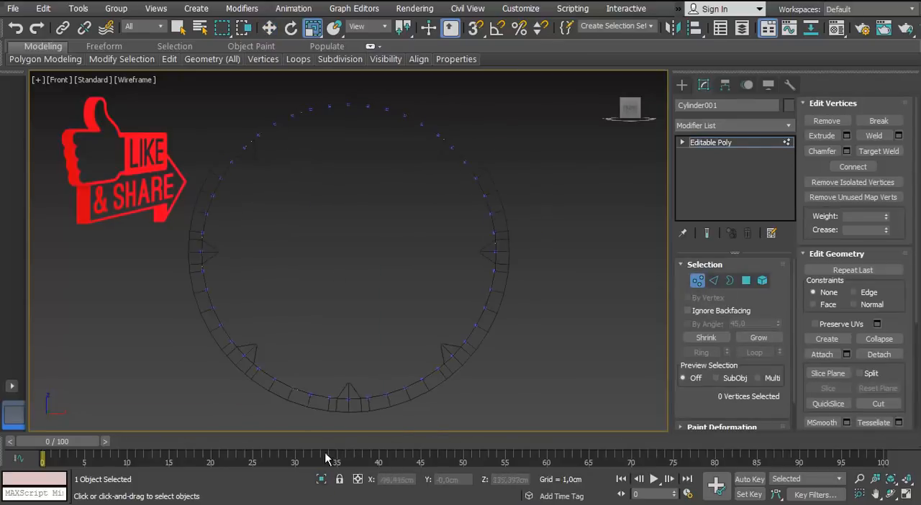
{"action": "middle_click_drag", "start_coordinate": [353, 102], "coordinate": [362, 136]}
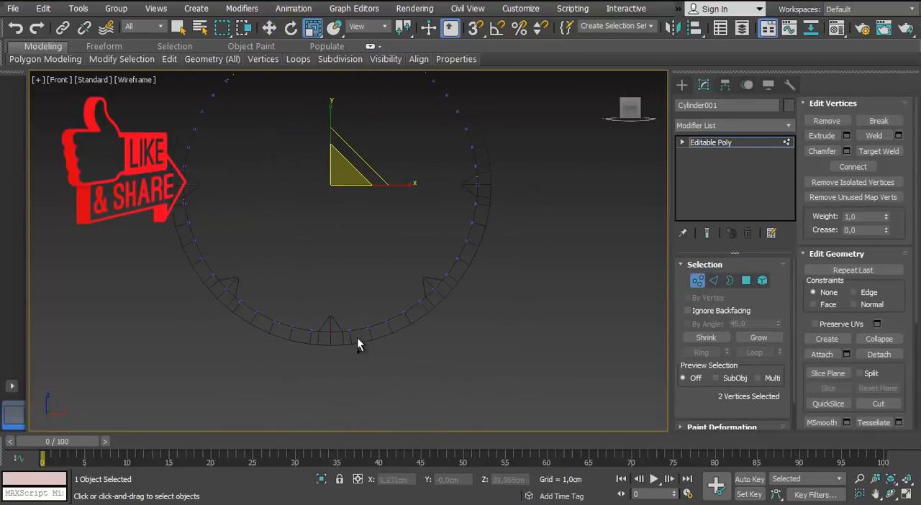
{"action": "left_click", "coordinate": [854, 167]}
Connect opposite upper and lower rim vertices to form two more vertical edges on each side of the disc's centre line
{"action": "middle_click_drag", "start_coordinate": [447, 163], "coordinate": [416, 242]}
{"action": "left_click", "coordinate": [405, 159]}
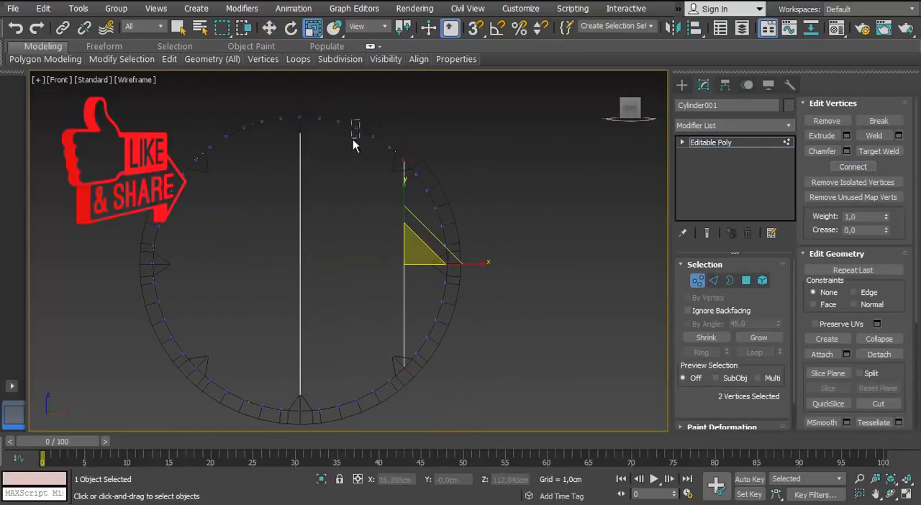
{"action": "left_click", "coordinate": [852, 168]}
{"action": "middle_click_drag", "start_coordinate": [249, 127], "coordinate": [332, 162]}
{"action": "left_click", "coordinate": [328, 164]}
{"action": "middle_click_drag", "start_coordinate": [339, 421], "coordinate": [326, 295]}
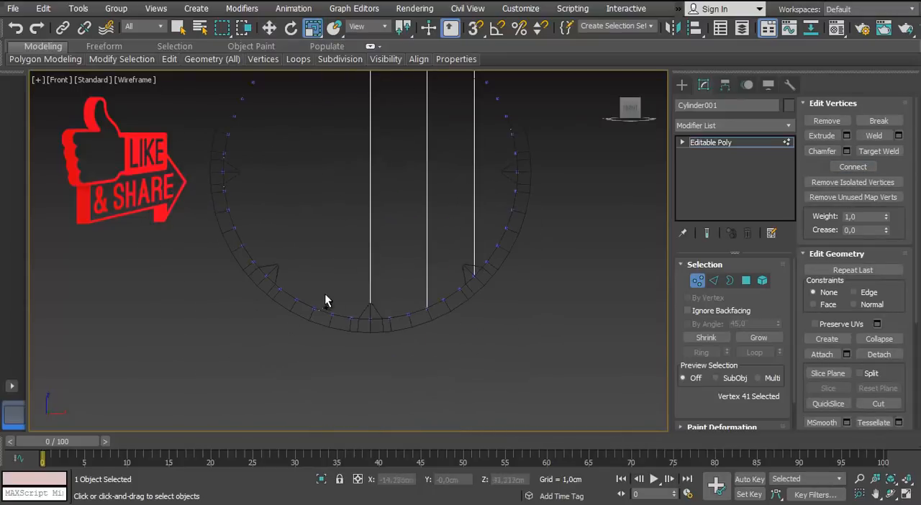
{"action": "left_click", "coordinate": [266, 277]}
{"action": "middle_click_drag", "start_coordinate": [329, 145], "coordinate": [399, 262]}
{"action": "left_click_drag", "start_coordinate": [339, 187], "coordinate": [362, 227], "text": "ctrl"}
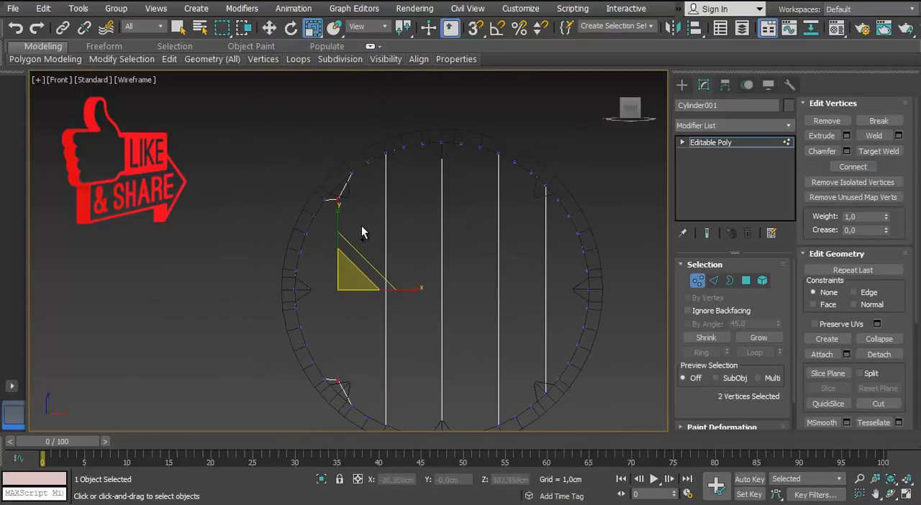
{"action": "left_click", "coordinate": [850, 171]}
Add a Shell modifier to the disc with an inner amount of 2,706 cm
{"action": "middle_click_drag", "start_coordinate": [403, 276], "coordinate": [353, 241]}
{"action": "scroll", "coordinate": [353, 241], "scroll_direction": "down", "scroll_amount": 2}
{"action": "key", "text": "1"}
{"action": "scroll", "coordinate": [345, 231], "scroll_direction": "up", "scroll_amount": 2}
{"action": "key", "text": "p"}
{"action": "key", "text": "F3"}
{"action": "middle_click_drag", "start_coordinate": [317, 212], "coordinate": [352, 205], "text": "alt"}
{"action": "left_click", "coordinate": [788, 127]}
{"action": "type", "text": "sh"}
{"action": "key", "text": "Return"}
{"action": "right_click", "coordinate": [776, 299]}
{"action": "left_click_drag", "start_coordinate": [776, 282], "coordinate": [764, 157]}
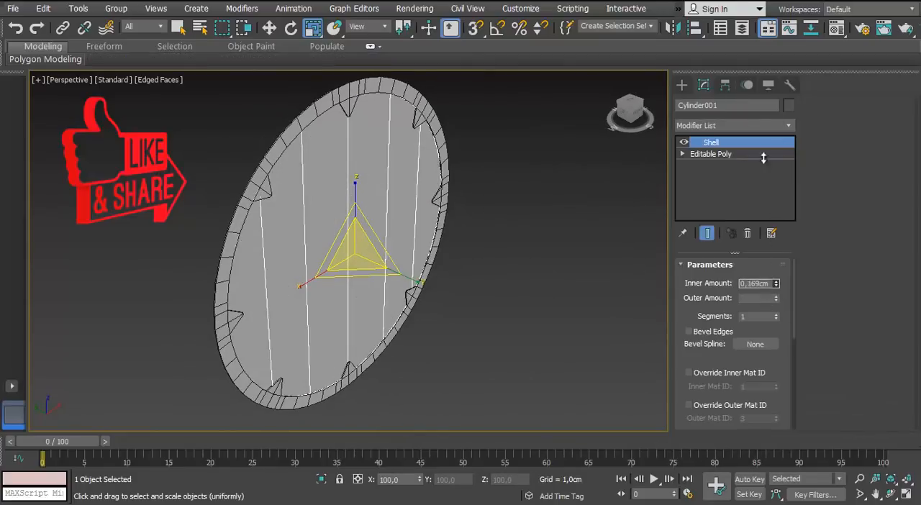
{"action": "middle_click_drag", "start_coordinate": [292, 234], "coordinate": [560, 230], "text": "alt"}
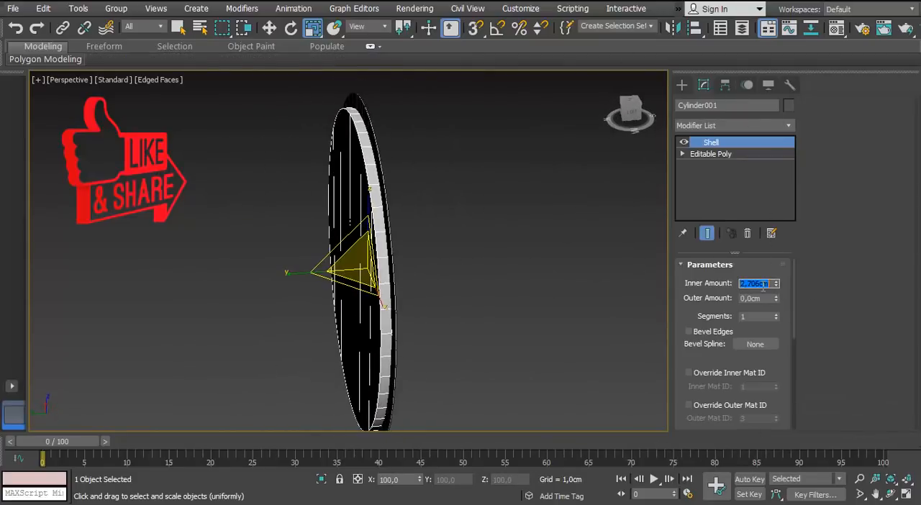
Convert the disc to an editable poly and select all of its vertices
{"action": "key", "text": "f"}
{"action": "right_click", "coordinate": [436, 200]}
{"action": "left_click", "coordinate": [347, 337]}
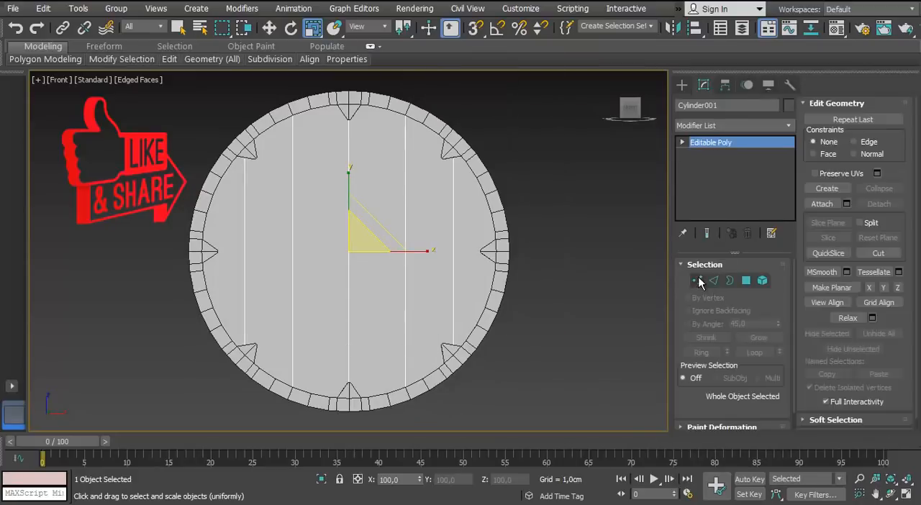
{"action": "left_click", "coordinate": [699, 279]}
{"action": "key", "text": "F3"}
{"action": "left_click_drag", "start_coordinate": [556, 98], "coordinate": [188, 421]}
Scale the disc's selected vertices up uniformly until its edge meets the ring's outer edge
{"action": "right_click", "coordinate": [310, 28]}
{"action": "left_click", "coordinate": [769, 172]}
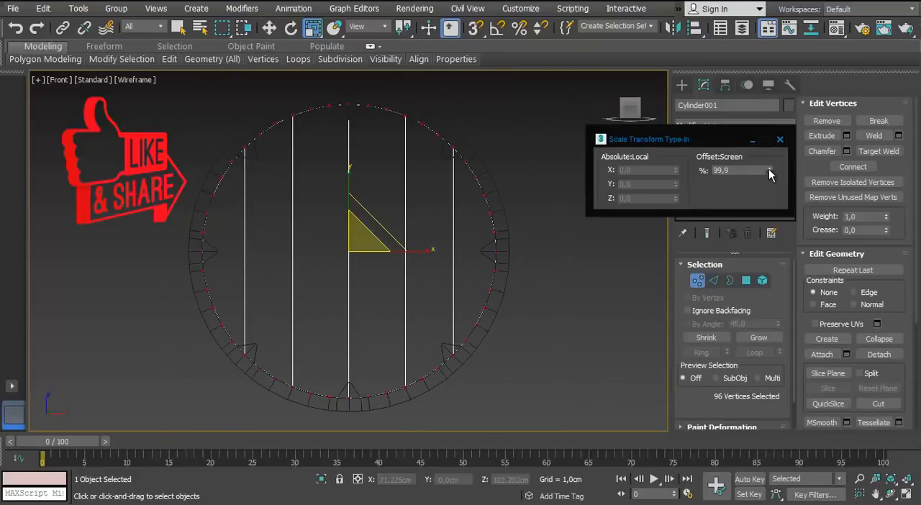
{"action": "left_click_drag", "start_coordinate": [768, 171], "coordinate": [767, 127]}
{"action": "scroll", "coordinate": [514, 242], "scroll_direction": "up", "scroll_amount": 12}
{"action": "middle_click_drag", "start_coordinate": [434, 241], "coordinate": [365, 177]}
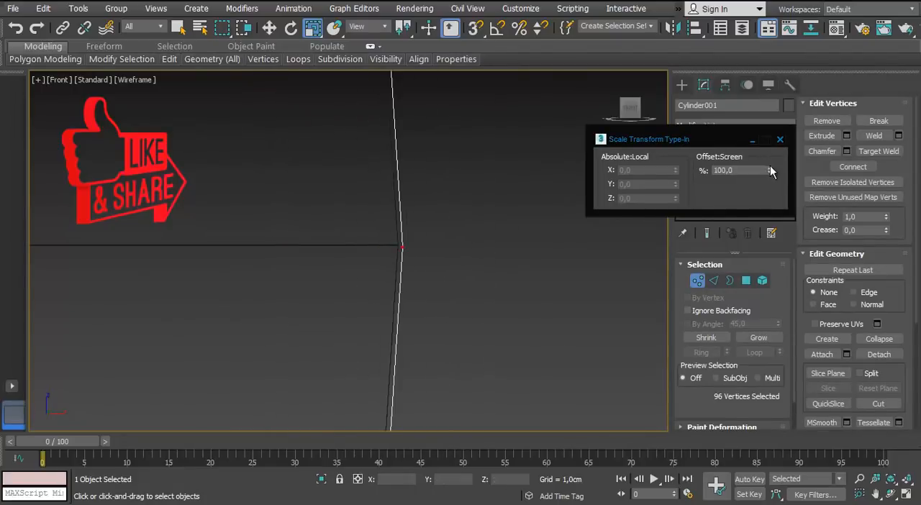
{"action": "scroll", "coordinate": [388, 231], "scroll_direction": "down", "scroll_amount": 8}
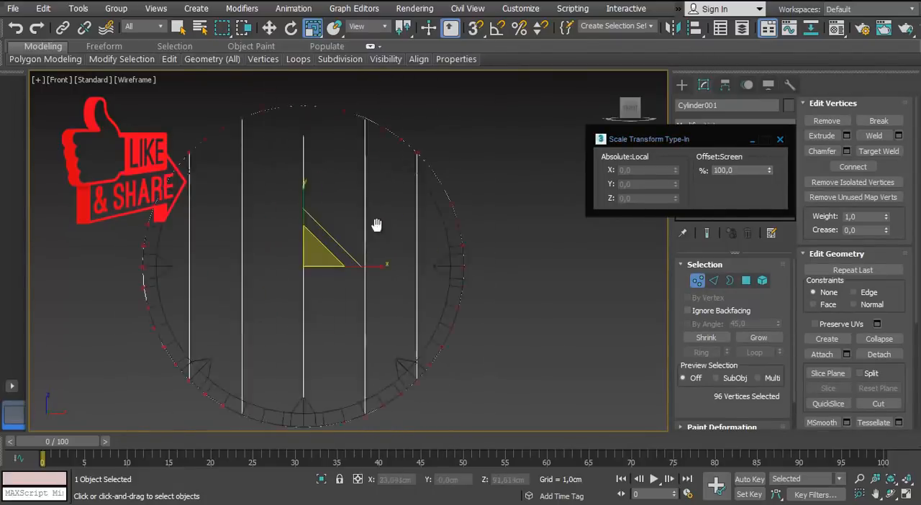
{"action": "key", "text": "F12"}
{"action": "left_click", "coordinate": [618, 287]}
{"action": "middle_click_drag", "start_coordinate": [392, 421], "coordinate": [308, 267]}
Examine the fit between the enlarged disc and the ring from the front and in perspective
{"action": "scroll", "coordinate": [317, 263], "scroll_direction": "up", "scroll_amount": 12}
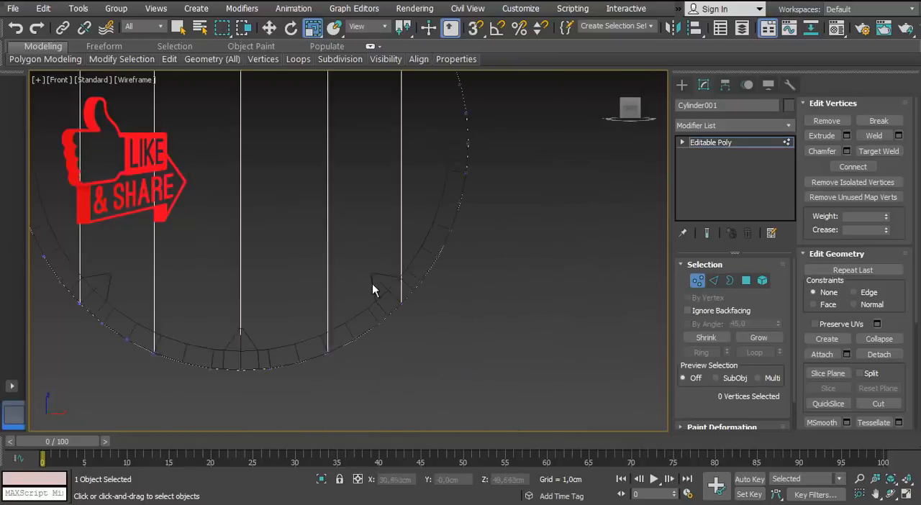
{"action": "scroll", "coordinate": [372, 283], "scroll_direction": "down", "scroll_amount": 5}
{"action": "left_click", "coordinate": [698, 280]}
{"action": "scroll", "coordinate": [496, 288], "scroll_direction": "up", "scroll_amount": 3}
{"action": "key", "text": "p"}
{"action": "middle_click_drag", "start_coordinate": [488, 292], "coordinate": [250, 235], "text": "alt"}
{"action": "key", "text": "F3"}
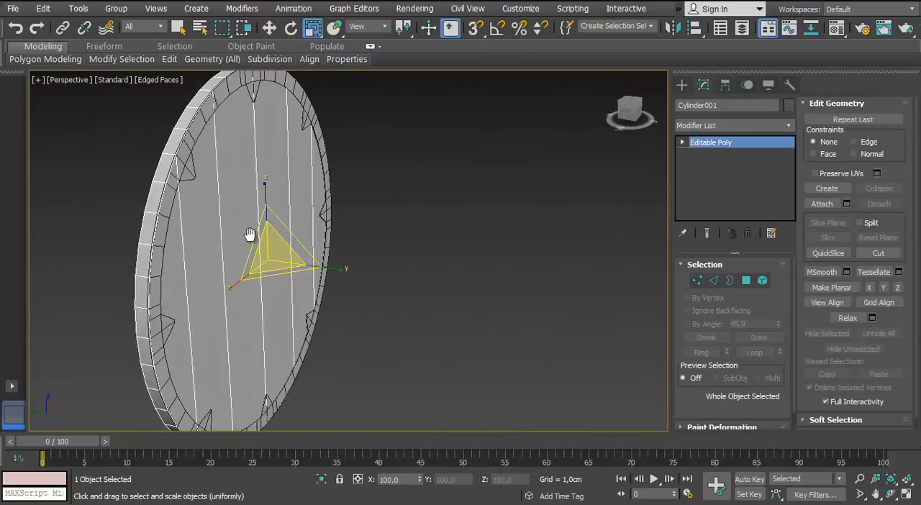
{"action": "left_click", "coordinate": [403, 237]}
{"action": "scroll", "coordinate": [298, 205], "scroll_direction": "up", "scroll_amount": 8}
{"action": "middle_click_drag", "start_coordinate": [389, 230], "coordinate": [439, 335], "text": "alt"}
Move the front ring along its depth axis to Y -0,161 cm
{"action": "left_click", "coordinate": [280, 200]}
{"action": "scroll", "coordinate": [280, 199], "scroll_direction": "down", "scroll_amount": 10}
{"action": "key", "text": "w"}
{"action": "scroll", "coordinate": [350, 272], "scroll_direction": "up", "scroll_amount": 4}
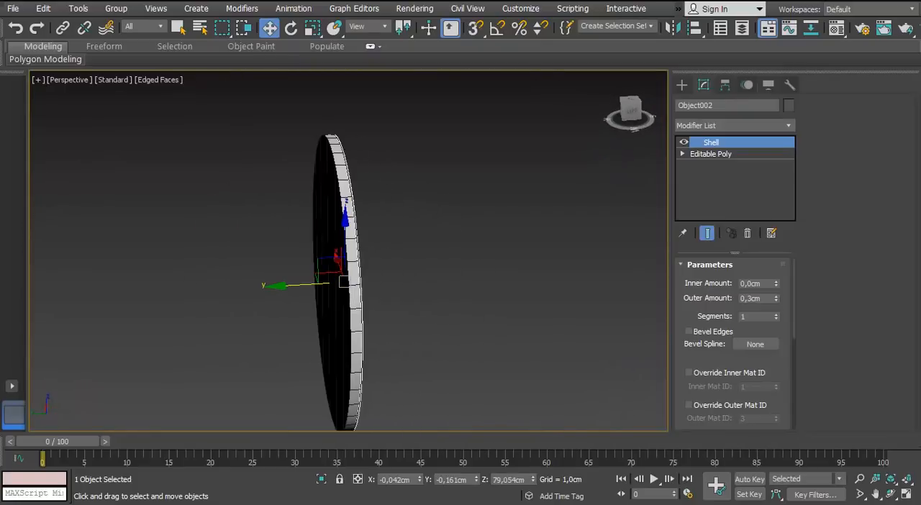
{"action": "middle_click_drag", "start_coordinate": [344, 282], "coordinate": [216, 277], "text": "alt"}
{"action": "left_click", "coordinate": [512, 272]}
Create a 0,5 hemisphere with a radius of about 14,1 cm at the disc's centre, aligned to its face with AutoGrid
{"action": "key", "text": "f"}
{"action": "left_click", "coordinate": [682, 86]}
{"action": "left_click", "coordinate": [705, 181]}
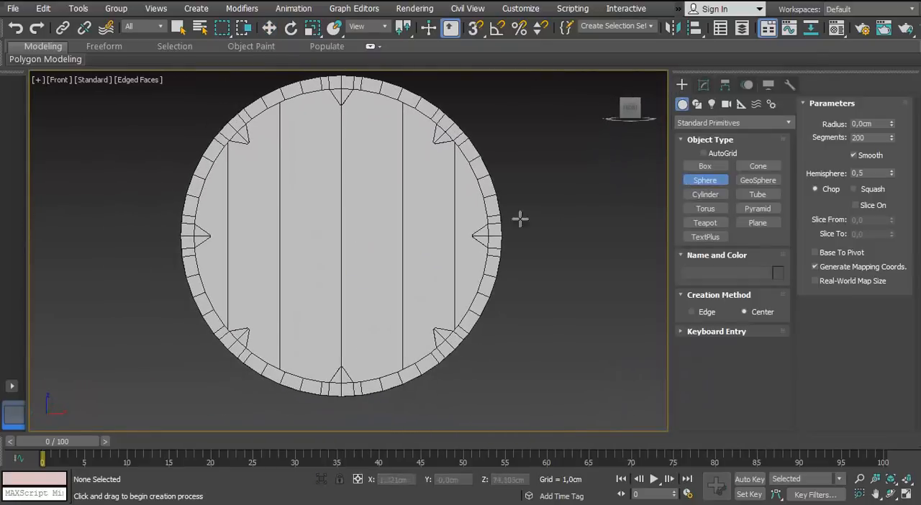
{"action": "left_click_drag", "start_coordinate": [341, 235], "coordinate": [353, 192]}
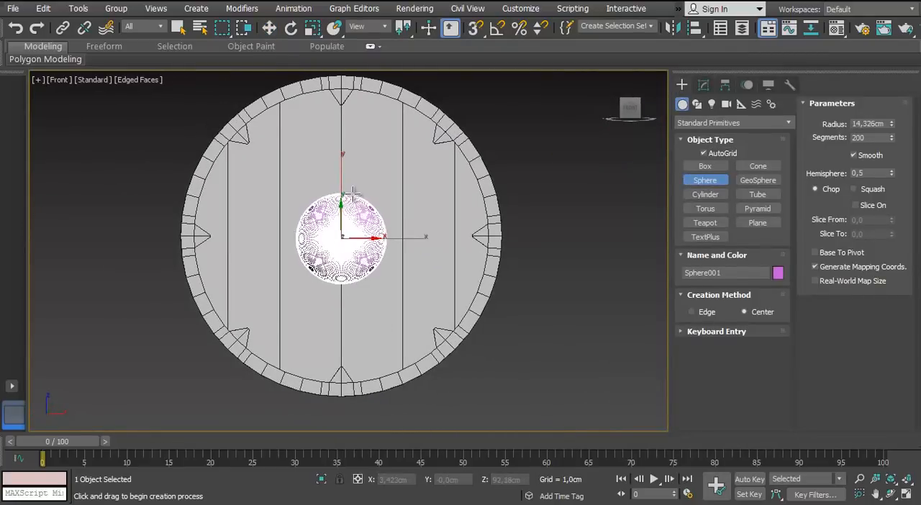
Set the hemisphere's segments to 32
{"action": "left_click", "coordinate": [270, 28]}
{"action": "key", "text": "p"}
{"action": "middle_click_drag", "start_coordinate": [310, 205], "coordinate": [385, 254], "text": "alt"}
{"action": "scroll", "coordinate": [385, 254], "scroll_direction": "up", "scroll_amount": 3}
{"action": "left_click", "coordinate": [704, 85]}
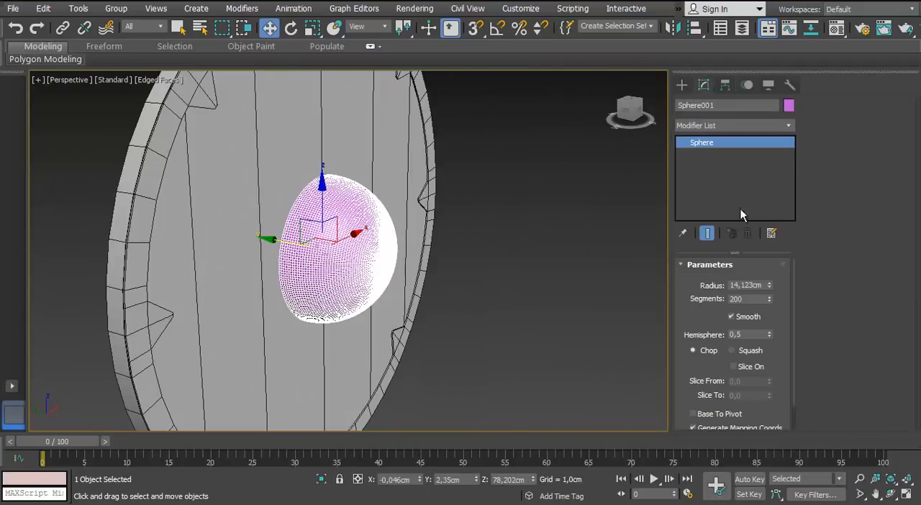
{"action": "type", "text": "32"}
{"action": "key", "text": "Return"}
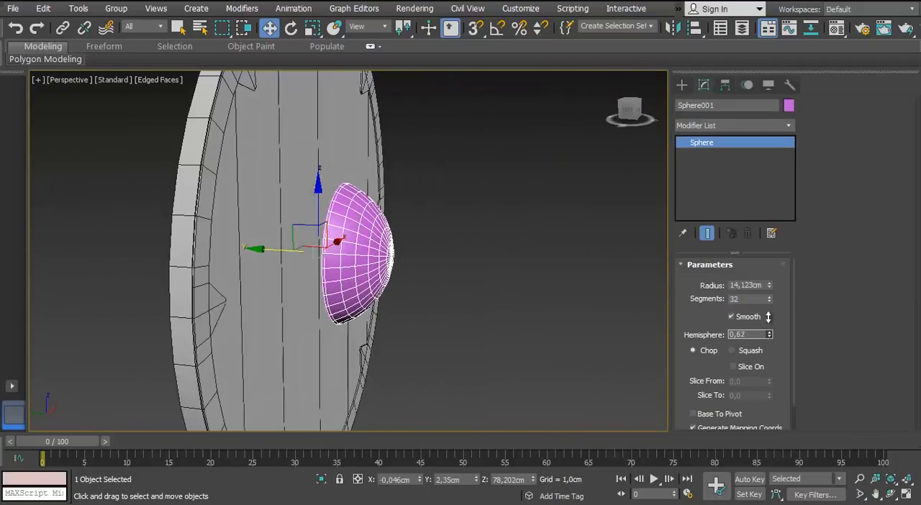
Set the dome's hemisphere value to 0,5 and flatten it by scaling along its depth axis
{"action": "scroll", "coordinate": [388, 263], "scroll_direction": "up", "scroll_amount": 3}
{"action": "middle_click_drag", "start_coordinate": [450, 259], "coordinate": [418, 239], "text": "alt"}
{"action": "scroll", "coordinate": [418, 239], "scroll_direction": "up", "scroll_amount": 3}
{"action": "left_click_drag", "start_coordinate": [397, 264], "coordinate": [351, 268]}
{"action": "scroll", "coordinate": [350, 267], "scroll_direction": "down", "scroll_amount": 5}
{"action": "middle_click_drag", "start_coordinate": [350, 268], "coordinate": [319, 180], "text": "alt"}
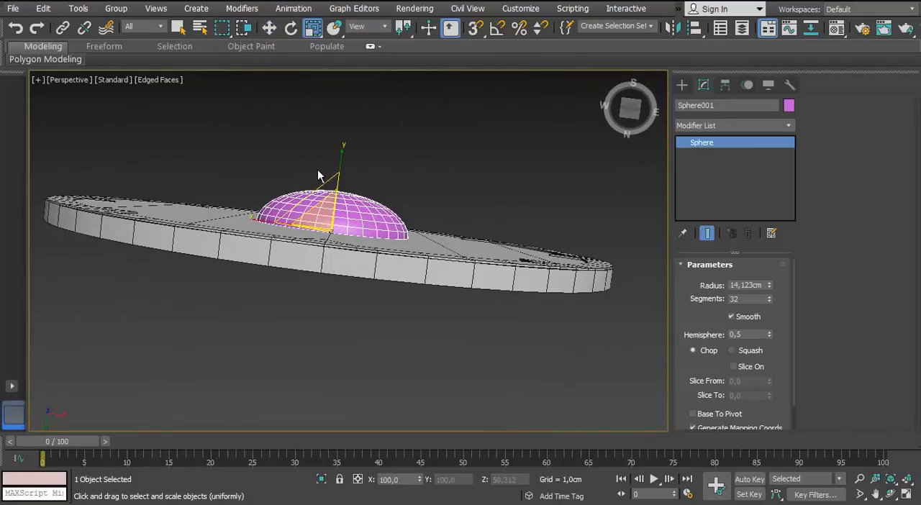
{"action": "scroll", "coordinate": [320, 180], "scroll_direction": "up", "scroll_amount": 3}
{"action": "scroll", "coordinate": [353, 342], "scroll_direction": "down", "scroll_amount": 4}
{"action": "middle_click_drag", "start_coordinate": [332, 233], "coordinate": [418, 297], "text": "alt"}
Set the dome's radius to 12 cm
{"action": "scroll", "coordinate": [317, 280], "scroll_direction": "up", "scroll_amount": 3}
{"action": "type", "text": "12"}
{"action": "key", "text": "Return"}
{"action": "scroll", "coordinate": [329, 216], "scroll_direction": "up", "scroll_amount": 5}
Convert the dome to an editable poly and delete its flat base polygon in isolation
{"action": "right_click", "coordinate": [328, 216]}
{"action": "left_click", "coordinate": [308, 353]}
{"action": "key", "text": "alt+q"}
{"action": "scroll", "coordinate": [326, 304], "scroll_direction": "up", "scroll_amount": 2}
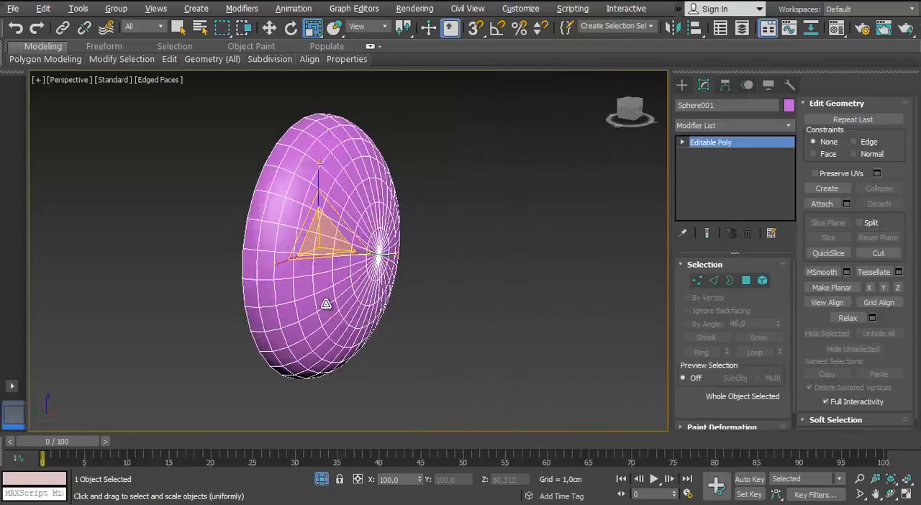
{"action": "middle_click_drag", "start_coordinate": [326, 304], "coordinate": [400, 315], "text": "alt"}
{"action": "key", "text": "1"}
{"action": "left_click", "coordinate": [325, 264]}
{"action": "left_click", "coordinate": [747, 281], "text": "ctrl"}
{"action": "key", "text": "Delete"}
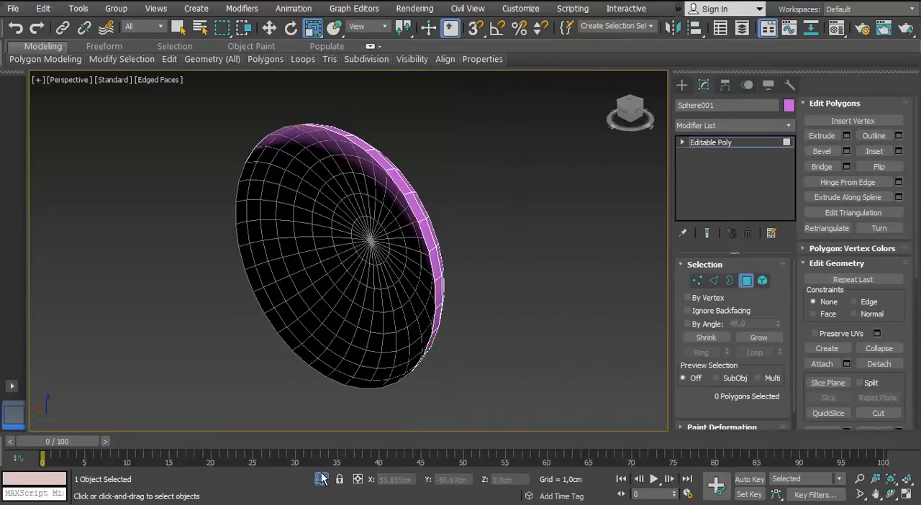
Exit isolation and assign the grey 01 - Default material to the dome
{"action": "left_click", "coordinate": [322, 479]}
{"action": "key", "text": "m"}
{"action": "left_click_drag", "start_coordinate": [356, 197], "coordinate": [356, 200]}
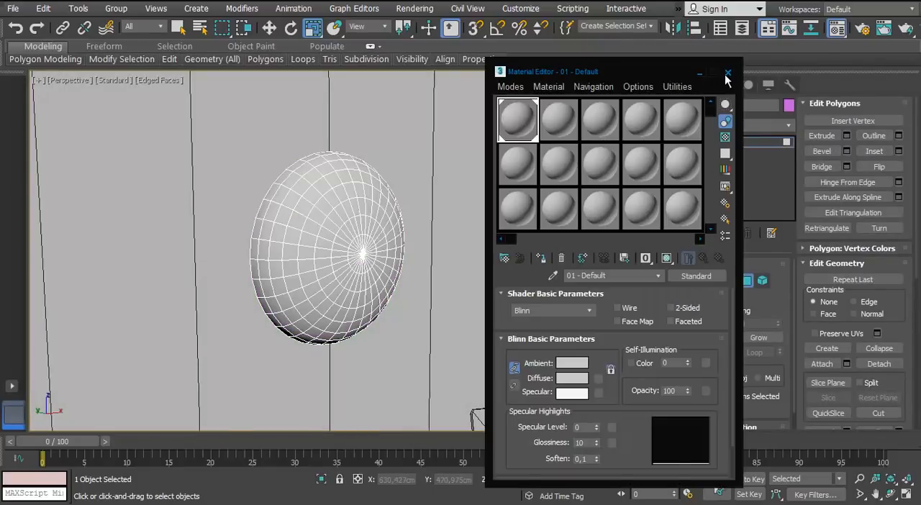
{"action": "left_click", "coordinate": [728, 73]}
Extend the dome's open border outward into a flange and extrude its edge back toward the disc
{"action": "key", "text": "3"}
{"action": "left_click", "coordinate": [290, 166]}
{"action": "middle_click_drag", "start_coordinate": [314, 170], "coordinate": [286, 247], "text": "alt"}
{"action": "key", "text": "w"}
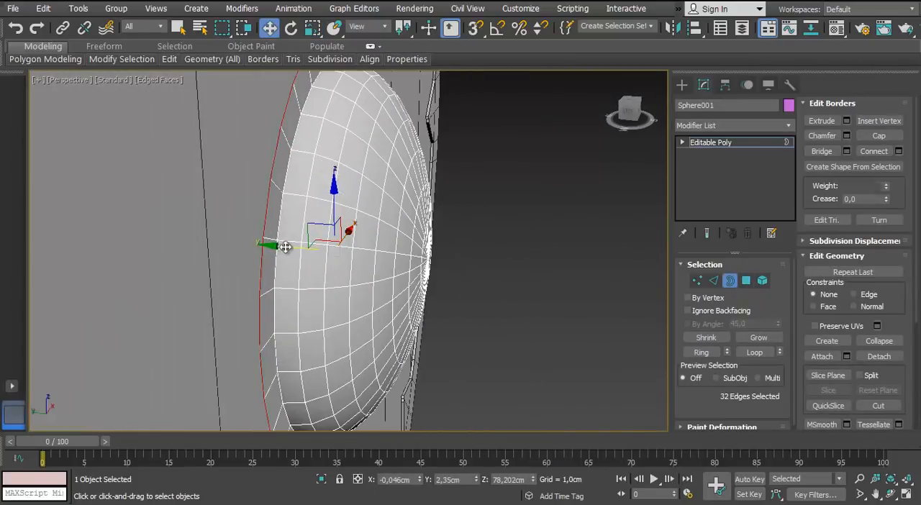
{"action": "left_click", "coordinate": [730, 281]}
Move the flanged dome along its depth axis to Y 1,992 cm, against the disc's face
{"action": "left_click_drag", "start_coordinate": [286, 250], "coordinate": [293, 254]}
{"action": "scroll", "coordinate": [292, 255], "scroll_direction": "down", "scroll_amount": 3}
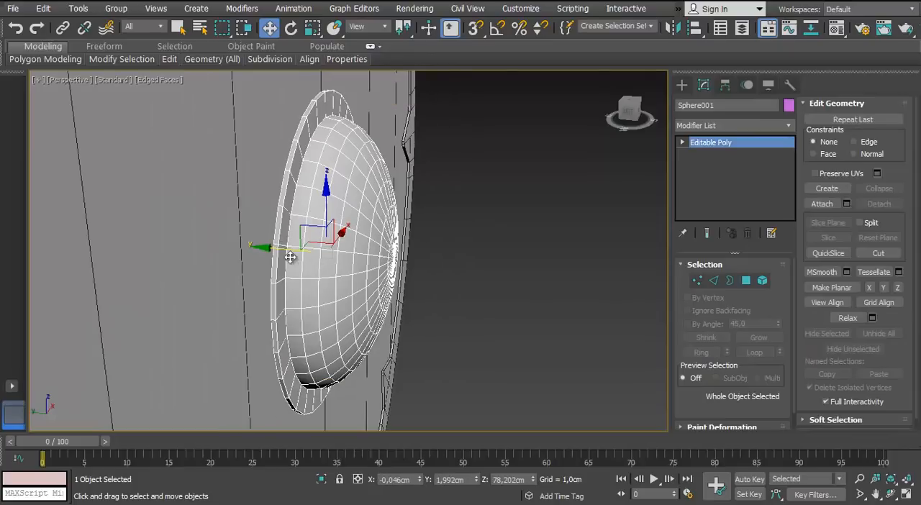
{"action": "scroll", "coordinate": [290, 257], "scroll_direction": "down", "scroll_amount": 4}
{"action": "middle_click_drag", "start_coordinate": [290, 257], "coordinate": [324, 266], "text": "alt"}
{"action": "scroll", "coordinate": [399, 259], "scroll_direction": "down", "scroll_amount": 4}
{"action": "left_click", "coordinate": [479, 343]}
Create a 16-segment hemisphere with a radius of about 0,87 cm on the uppermost part of the dome's flange
{"action": "key", "text": "f"}
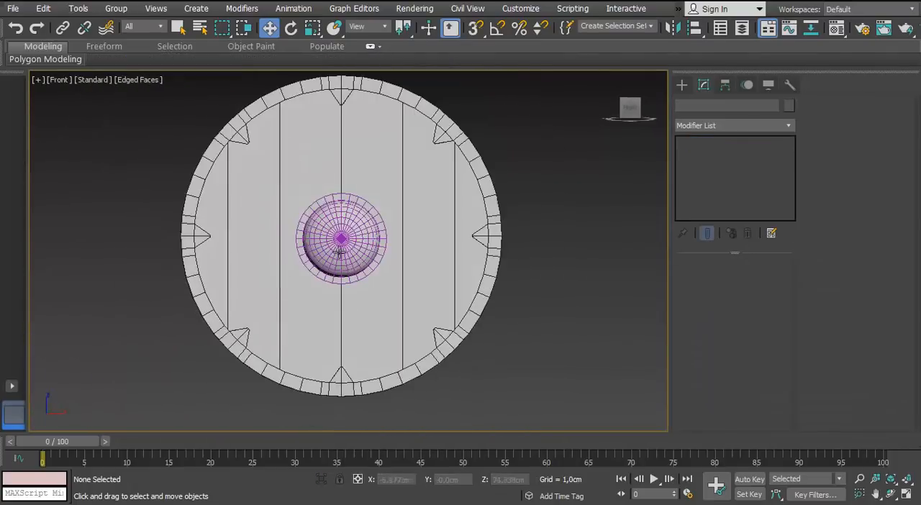
{"action": "scroll", "coordinate": [394, 182], "scroll_direction": "up", "scroll_amount": 4}
{"action": "left_click", "coordinate": [681, 85]}
{"action": "left_click", "coordinate": [705, 180]}
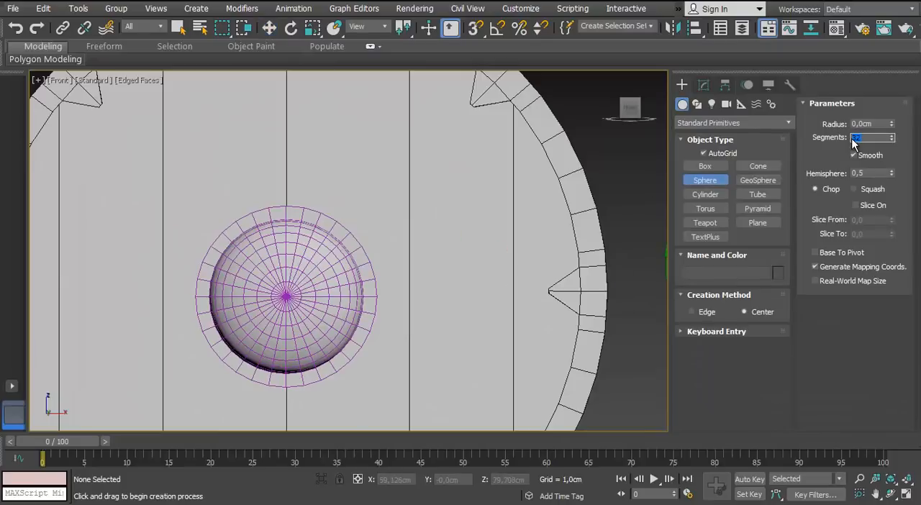
{"action": "scroll", "coordinate": [317, 207], "scroll_direction": "up", "scroll_amount": 6}
{"action": "left_click_drag", "start_coordinate": [301, 202], "coordinate": [301, 185]}
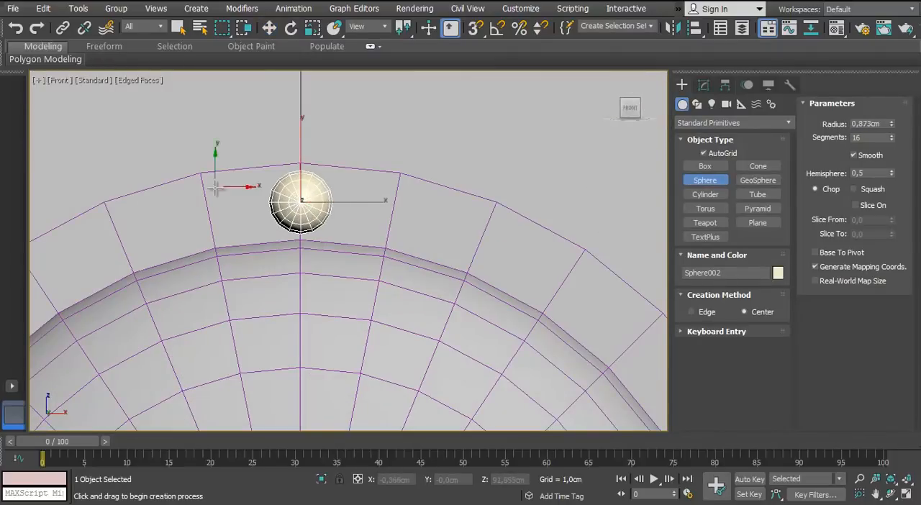
Convert the small hemisphere to an editable poly and delete the centre vertex of its flat base in isolation
{"action": "left_click", "coordinate": [269, 28]}
{"action": "scroll", "coordinate": [291, 195], "scroll_direction": "down", "scroll_amount": 4}
{"action": "key", "text": "p"}
{"action": "middle_click_drag", "start_coordinate": [285, 228], "coordinate": [320, 244], "text": "alt"}
{"action": "left_click", "coordinate": [322, 479]}
{"action": "middle_click_drag", "start_coordinate": [223, 241], "coordinate": [300, 232], "text": "alt"}
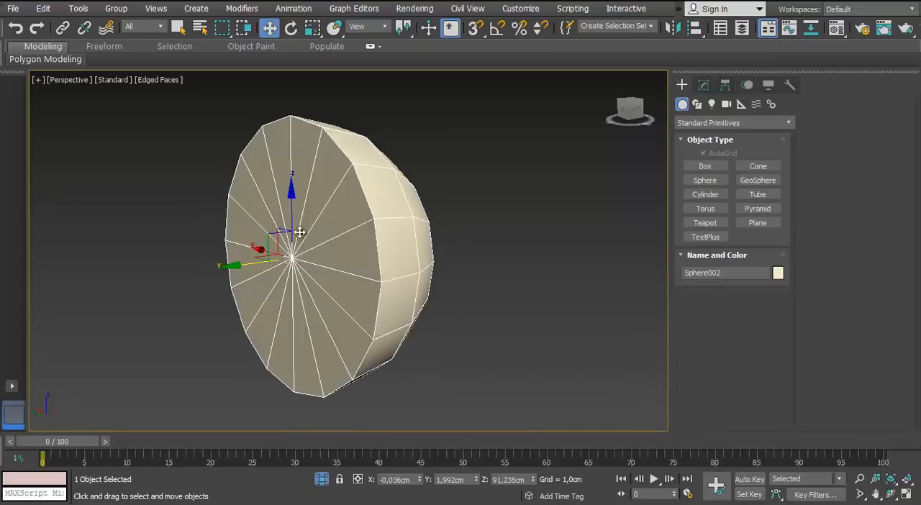
{"action": "right_click", "coordinate": [304, 244]}
{"action": "left_click", "coordinate": [468, 408]}
{"action": "left_click", "coordinate": [698, 281]}
{"action": "left_click", "coordinate": [291, 257]}
{"action": "key", "text": "Delete"}
{"action": "middle_click_drag", "start_coordinate": [515, 298], "coordinate": [459, 275], "text": "alt"}
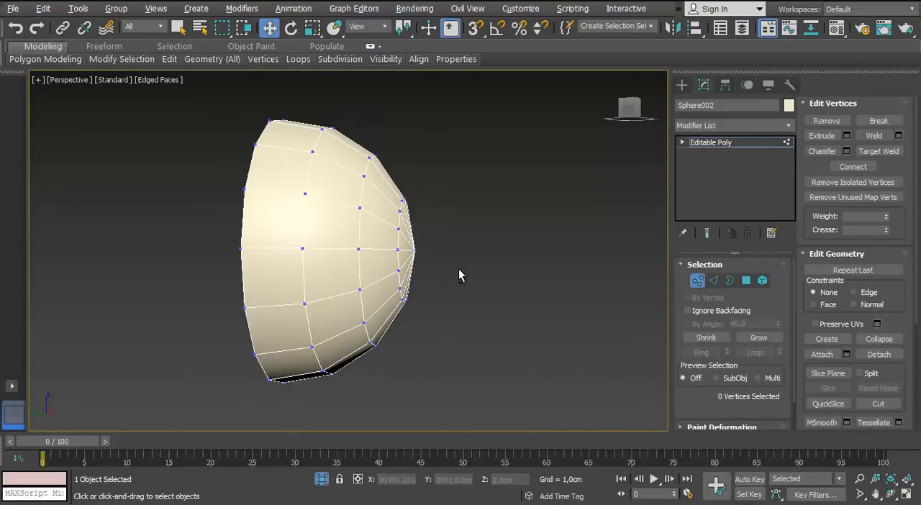
{"action": "left_click", "coordinate": [697, 281]}
{"action": "left_click", "coordinate": [321, 480]}
Flatten the small hemisphere along its depth axis to roughly half its thickness
{"action": "scroll", "coordinate": [288, 273], "scroll_direction": "down", "scroll_amount": 5}
{"action": "middle_click_drag", "start_coordinate": [288, 274], "coordinate": [263, 317], "text": "alt"}
{"action": "key", "text": "t"}
{"action": "middle_click_drag", "start_coordinate": [302, 216], "coordinate": [335, 225]}
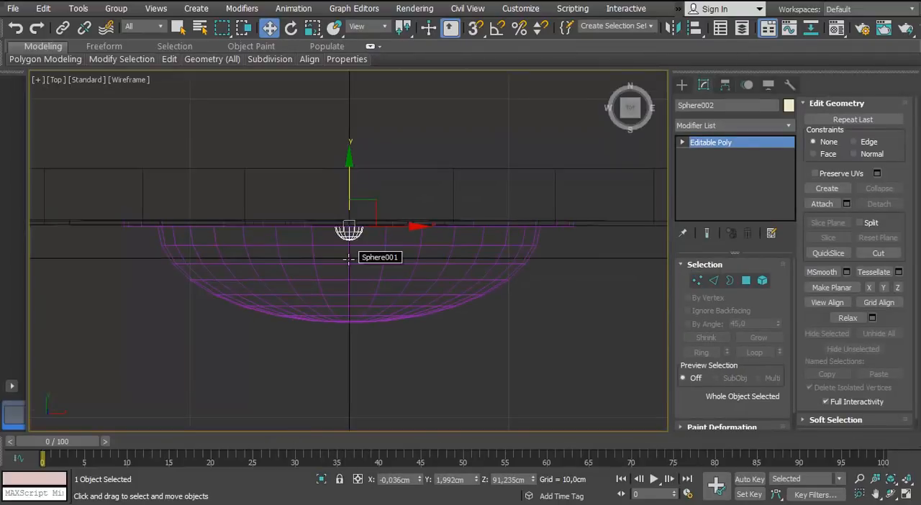
{"action": "key", "text": "p"}
{"action": "scroll", "coordinate": [349, 257], "scroll_direction": "down", "scroll_amount": 2}
{"action": "key", "text": "r"}
{"action": "left_click_drag", "start_coordinate": [367, 257], "coordinate": [317, 259]}
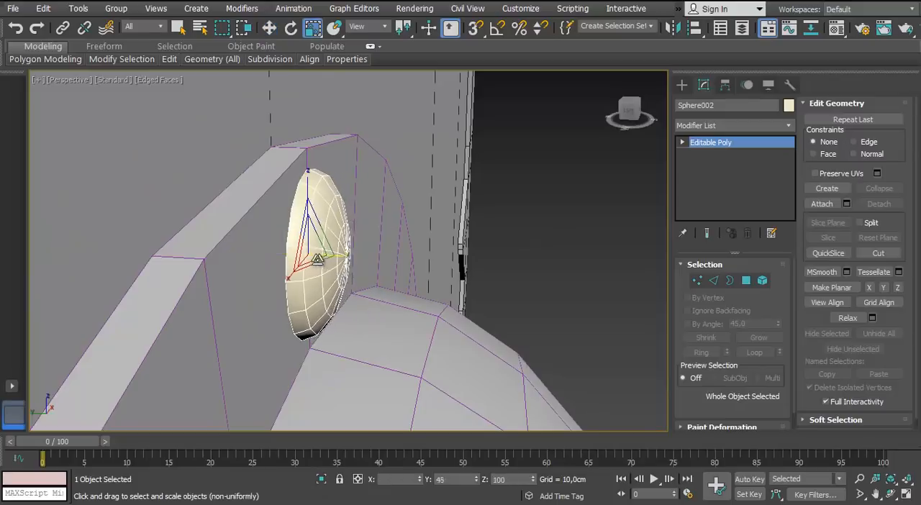
{"action": "middle_click_drag", "start_coordinate": [318, 259], "coordinate": [324, 251], "text": "alt"}
{"action": "left_click_drag", "start_coordinate": [325, 251], "coordinate": [330, 288]}
Set the object colour of both the small hemisphere and the dome to black
{"action": "scroll", "coordinate": [360, 281], "scroll_direction": "down", "scroll_amount": 3}
{"action": "middle_click_drag", "start_coordinate": [377, 282], "coordinate": [393, 300], "text": "alt"}
{"action": "scroll", "coordinate": [393, 300], "scroll_direction": "down", "scroll_amount": 2}
{"action": "left_click", "coordinate": [359, 299], "text": "ctrl"}
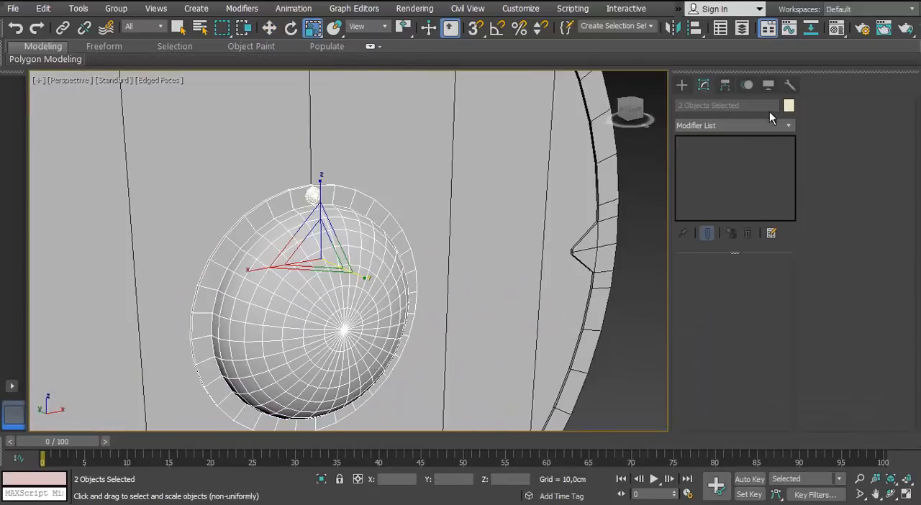
{"action": "left_click", "coordinate": [788, 105]}
{"action": "left_click", "coordinate": [591, 287]}
{"action": "left_click", "coordinate": [778, 330]}
{"action": "left_click", "coordinate": [637, 377]}
Assign the grey 01 - Default material to the small hemisphere on the flange
{"action": "left_click", "coordinate": [313, 196]}
{"action": "key", "text": "m"}
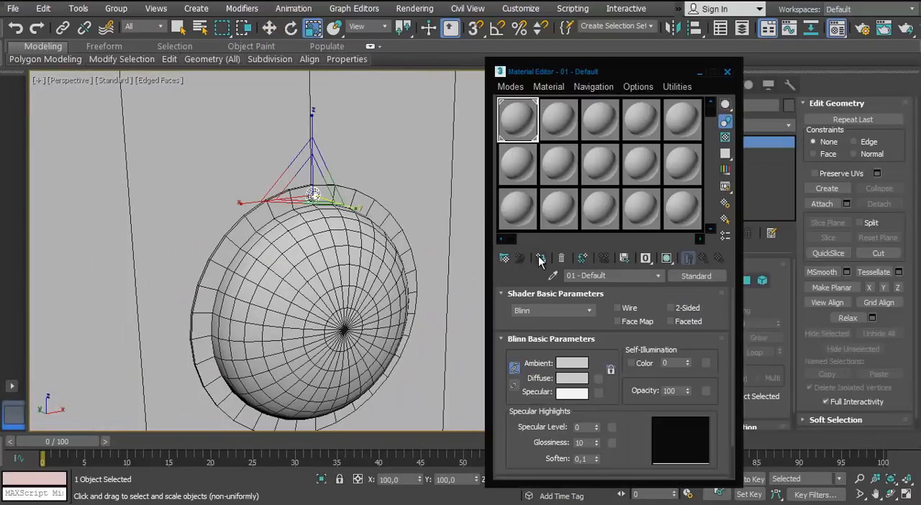
{"action": "left_click", "coordinate": [541, 260]}
{"action": "left_click", "coordinate": [727, 72]}
{"action": "left_click", "coordinate": [446, 144]}
Rename the small hemisphere on the flange with the Nail_ prefix
{"action": "scroll", "coordinate": [314, 193], "scroll_direction": "up", "scroll_amount": 3}
{"action": "left_click", "coordinate": [313, 193]}
{"action": "key", "text": "f"}
{"action": "key", "text": "z"}
{"action": "scroll", "coordinate": [296, 232], "scroll_direction": "down", "scroll_amount": 8}
{"action": "middle_click_drag", "start_coordinate": [296, 233], "coordinate": [356, 216]}
{"action": "key", "text": "w"}
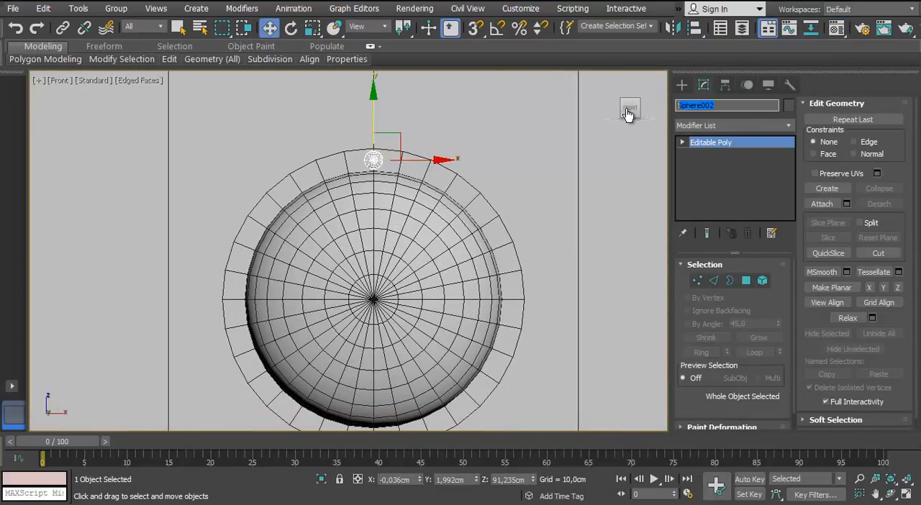
Clone the nail as an instance and centre the copy on the left side of the dome's flange
{"action": "middle_click_drag", "start_coordinate": [395, 138], "coordinate": [413, 126]}
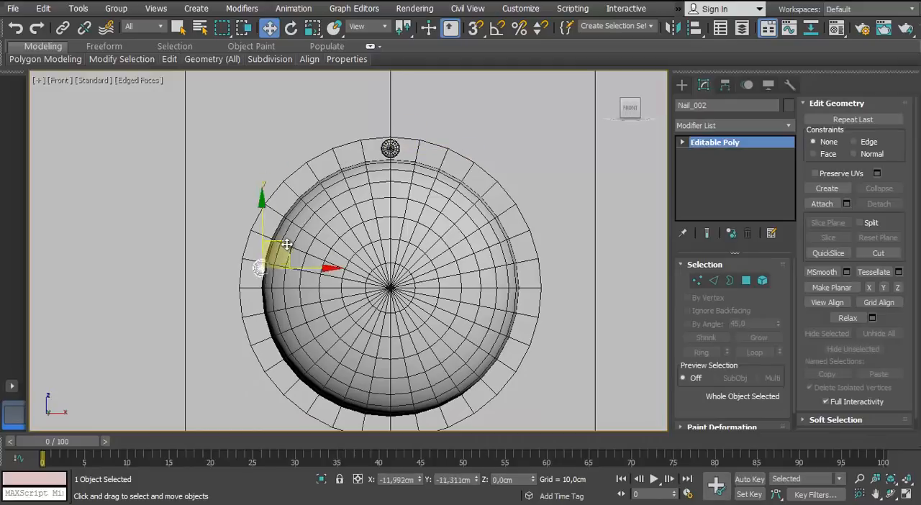
{"action": "left_click_drag", "start_coordinate": [278, 260], "coordinate": [300, 282], "text": "shift"}
{"action": "left_click", "coordinate": [461, 310]}
{"action": "scroll", "coordinate": [298, 260], "scroll_direction": "up", "scroll_amount": 4}
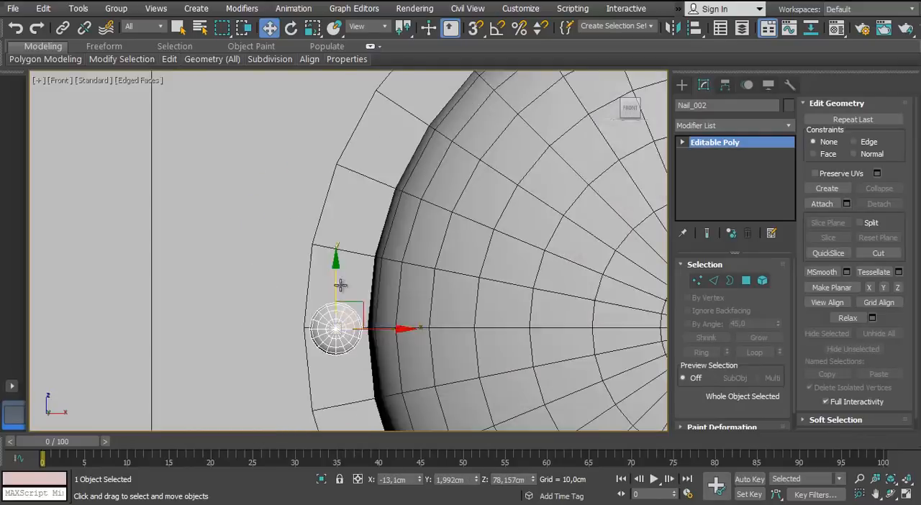
{"action": "scroll", "coordinate": [288, 274], "scroll_direction": "down", "scroll_amount": 4}
Clone the nail as a single instance onto the lowest point of the dome's flange, directly below the dome's centre
{"action": "left_click_drag", "start_coordinate": [165, 180], "coordinate": [306, 320], "text": "shift"}
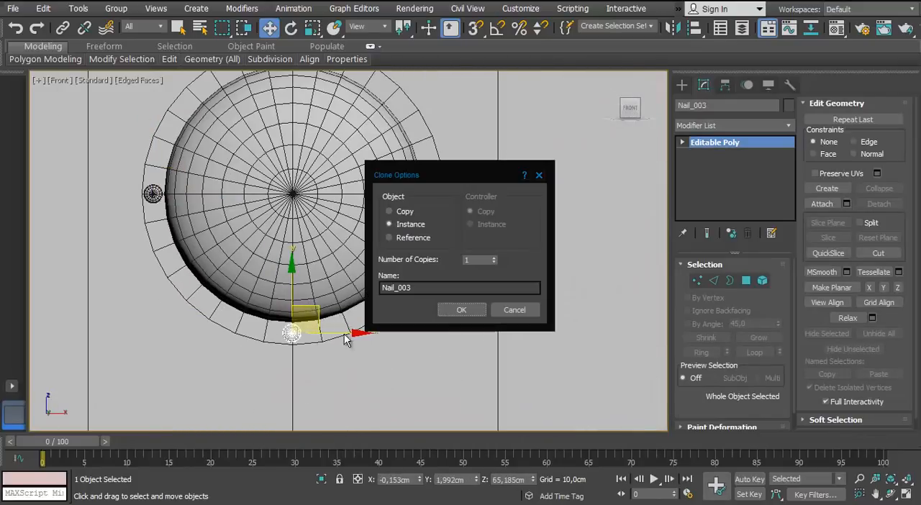
{"action": "key", "text": "Return"}
{"action": "scroll", "coordinate": [309, 273], "scroll_direction": "up", "scroll_amount": 5}
{"action": "scroll", "coordinate": [327, 254], "scroll_direction": "down", "scroll_amount": 5}
{"action": "middle_click_drag", "start_coordinate": [327, 254], "coordinate": [301, 331]}
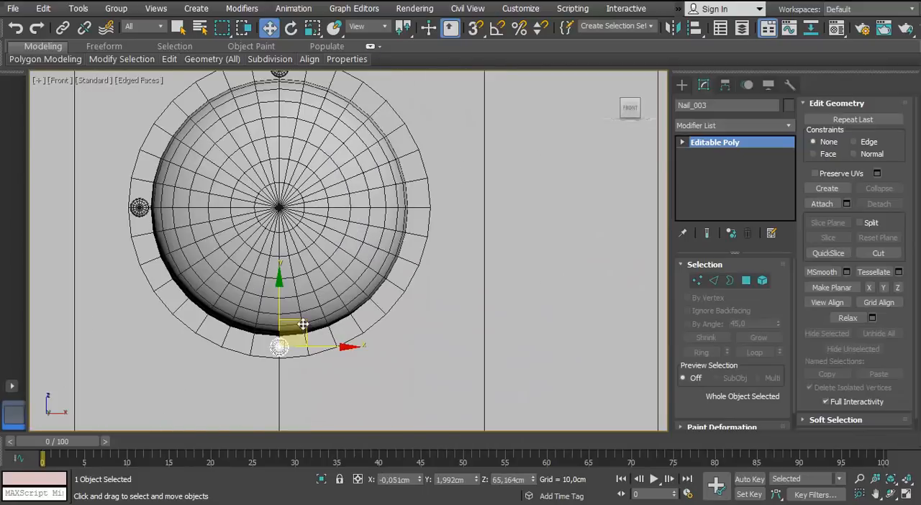
Clone the nail as an instance and centre the copy on the right side of the dome's flange
{"action": "mouse_move", "coordinate": [304, 325]}
{"action": "left_mouse_down", "text": "shift"}
{"action": "mouse_move", "coordinate": [440, 186]}
{"action": "mouse_move", "coordinate": [415, 220]}
{"action": "left_mouse_up", "text": "shift"}
{"action": "left_click", "coordinate": [455, 315]}
{"action": "scroll", "coordinate": [418, 205], "scroll_direction": "up", "scroll_amount": 6}
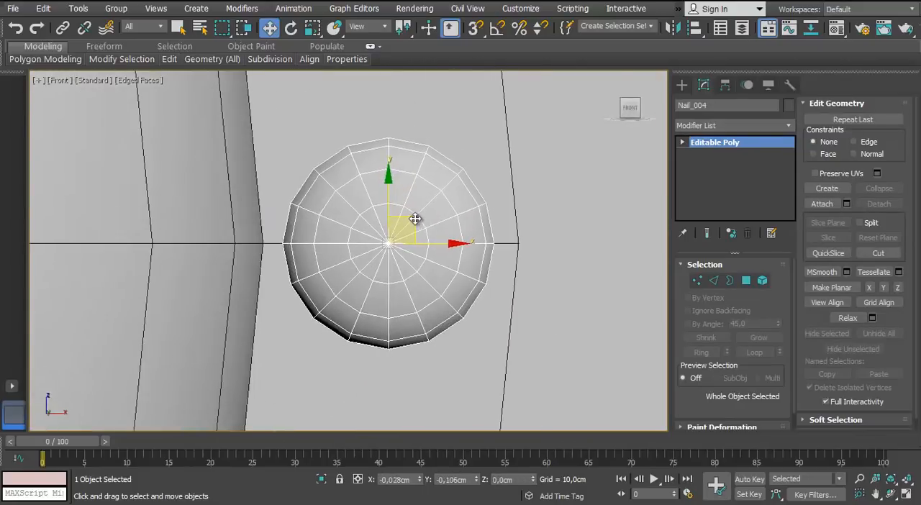
{"action": "scroll", "coordinate": [413, 221], "scroll_direction": "down", "scroll_amount": 7}
{"action": "middle_click_drag", "start_coordinate": [370, 232], "coordinate": [271, 267]}
{"action": "scroll", "coordinate": [271, 267], "scroll_direction": "up", "scroll_amount": 2}
{"action": "key", "text": "Return"}
Clone a nail as an instance onto the right tick of the shield's rim and scale the copy uniformly to about 148%
{"action": "left_click_drag", "start_coordinate": [350, 235], "coordinate": [598, 229], "text": "shift"}
{"action": "left_click", "coordinate": [461, 315]}
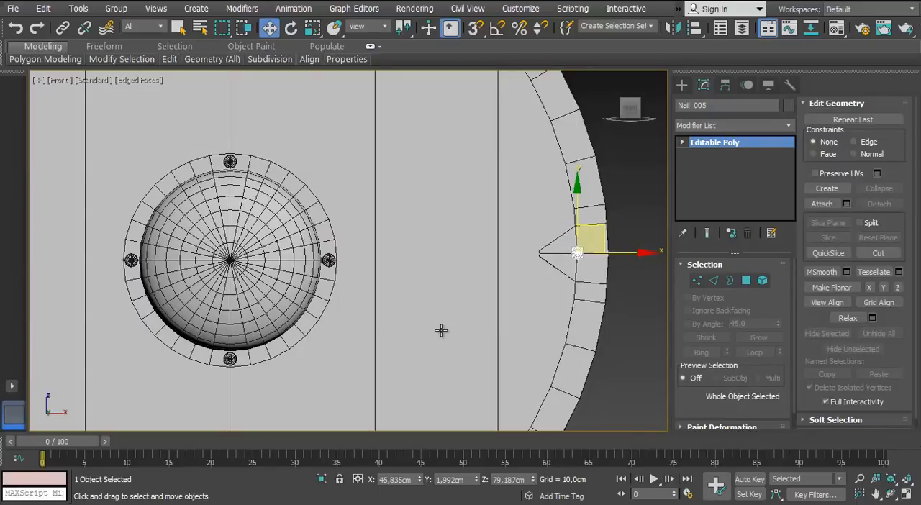
{"action": "key", "text": "p"}
{"action": "mouse_move", "coordinate": [637, 268]}
{"action": "middle_mouse_down"}
{"action": "mouse_move", "coordinate": [405, 269]}
{"action": "mouse_move", "coordinate": [309, 256]}
{"action": "middle_mouse_up"}
{"action": "scroll", "coordinate": [309, 251], "scroll_direction": "up", "scroll_amount": 6}
{"action": "mouse_move", "coordinate": [309, 252]}
{"action": "middle_mouse_down"}
{"action": "mouse_move", "coordinate": [328, 236]}
{"action": "mouse_move", "coordinate": [399, 242]}
{"action": "mouse_move", "coordinate": [363, 207]}
{"action": "middle_mouse_up"}
{"action": "key", "text": "r"}
{"action": "left_click_drag", "start_coordinate": [362, 194], "coordinate": [362, 189]}
{"action": "scroll", "coordinate": [308, 217], "scroll_direction": "down", "scroll_amount": 6}
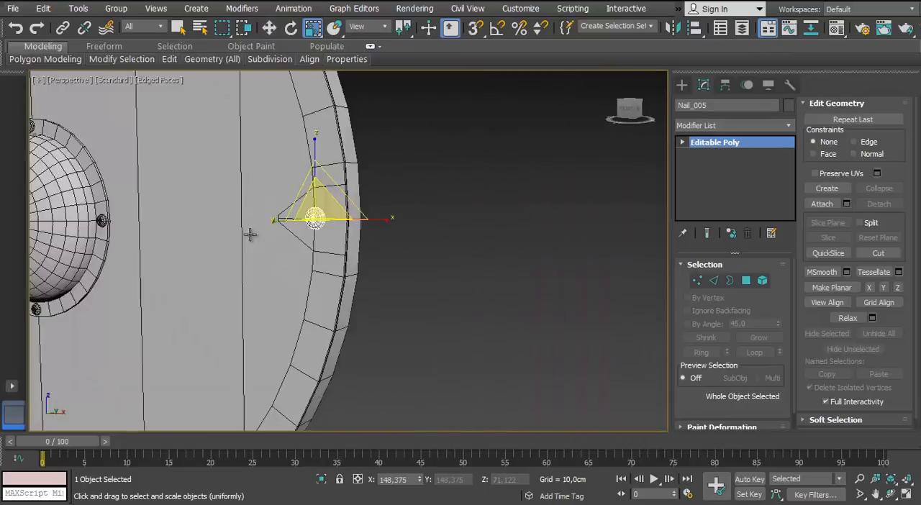
{"action": "middle_click_drag", "start_coordinate": [250, 235], "coordinate": [358, 233], "text": "alt"}
{"action": "scroll", "coordinate": [358, 232], "scroll_direction": "up", "scroll_amount": 2}
{"action": "scroll", "coordinate": [310, 257], "scroll_direction": "down", "scroll_amount": 4}
Clone the enlarged nail as an instance onto the upper-right tick of the shield's rim
{"action": "key", "text": "f"}
{"action": "middle_click_drag", "start_coordinate": [631, 221], "coordinate": [449, 234]}
{"action": "key", "text": "w"}
{"action": "scroll", "coordinate": [447, 415], "scroll_direction": "down", "scroll_amount": 4}
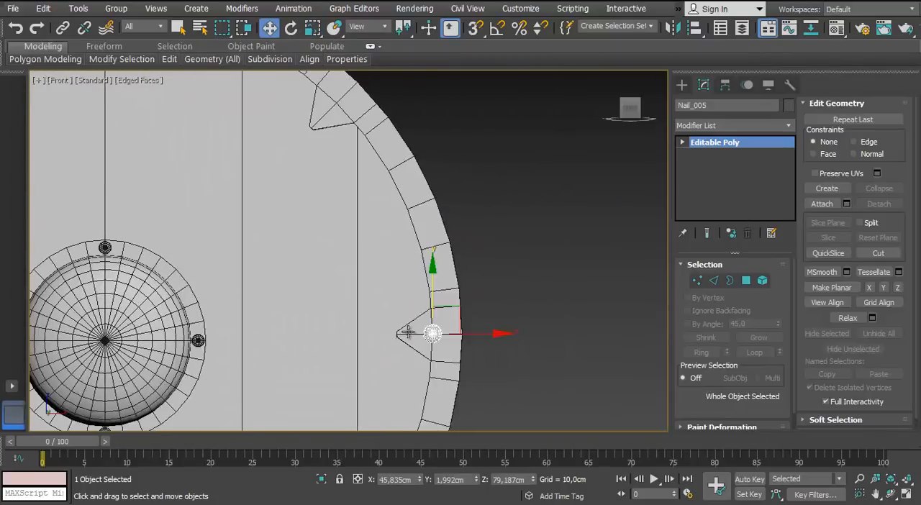
{"action": "mouse_move", "coordinate": [442, 366]}
{"action": "left_mouse_down", "text": "shift"}
{"action": "mouse_move", "coordinate": [364, 140]}
{"action": "mouse_move", "coordinate": [347, 146]}
{"action": "left_mouse_up", "text": "shift"}
{"action": "left_click", "coordinate": [464, 312]}
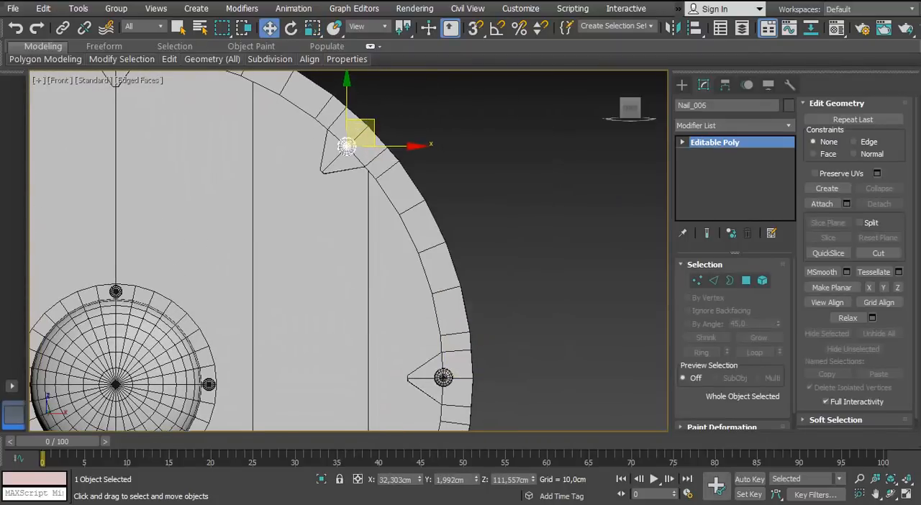
Clone the enlarged nail as an instance onto the top tick of the rim and fine-tune its position
{"action": "mouse_move", "coordinate": [365, 190]}
{"action": "middle_mouse_down"}
{"action": "mouse_move", "coordinate": [461, 289]}
{"action": "mouse_move", "coordinate": [523, 307]}
{"action": "middle_mouse_up"}
{"action": "left_click_drag", "start_coordinate": [515, 250], "coordinate": [285, 154], "text": "shift"}
{"action": "left_click", "coordinate": [445, 312]}
{"action": "scroll", "coordinate": [282, 208], "scroll_direction": "up", "scroll_amount": 4}
{"action": "middle_click_drag", "start_coordinate": [283, 208], "coordinate": [341, 302]}
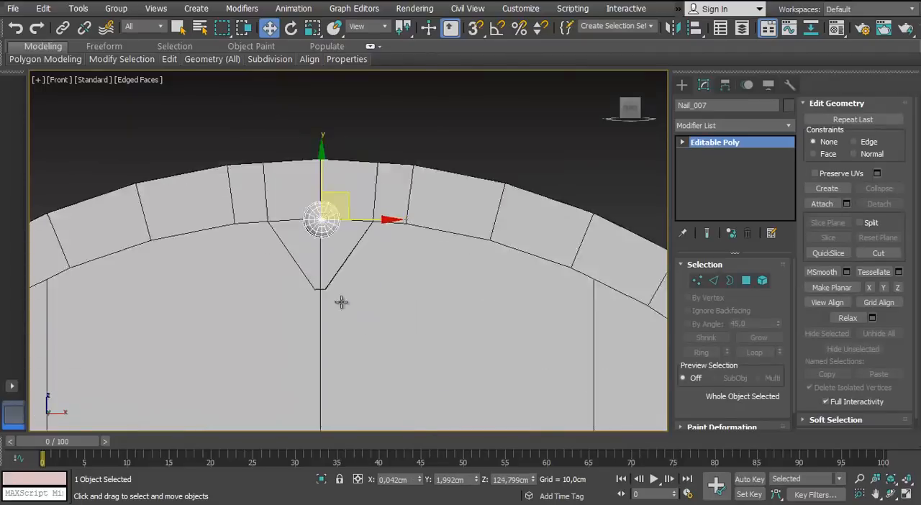
{"action": "scroll", "coordinate": [331, 273], "scroll_direction": "up", "scroll_amount": 4}
{"action": "left_click_drag", "start_coordinate": [385, 175], "coordinate": [380, 174]}
Clone the enlarged nail as a single instance onto the upper-left tick of the shield's rim
{"action": "scroll", "coordinate": [380, 175], "scroll_direction": "down", "scroll_amount": 6}
{"action": "middle_click_drag", "start_coordinate": [221, 235], "coordinate": [366, 223]}
{"action": "left_click_drag", "start_coordinate": [539, 143], "coordinate": [218, 277], "text": "shift"}
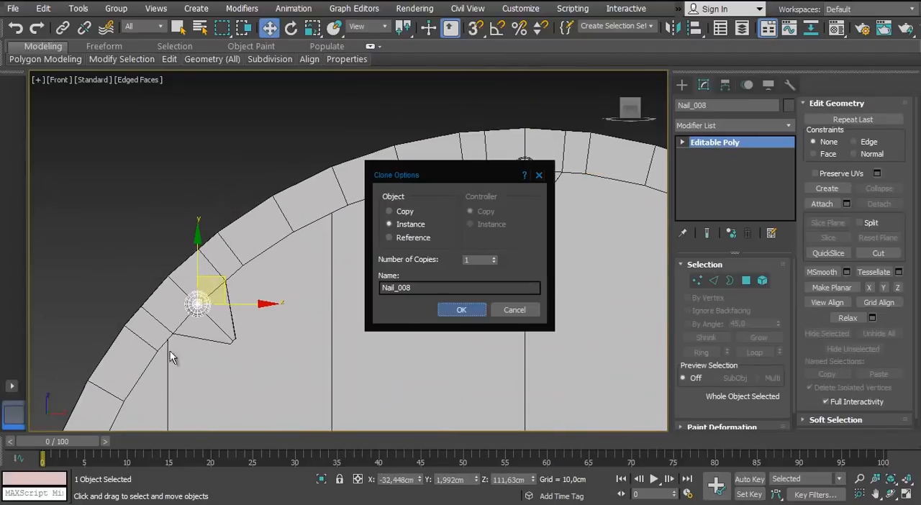
{"action": "left_click", "coordinate": [461, 310]}
{"action": "scroll", "coordinate": [273, 255], "scroll_direction": "up", "scroll_amount": 4}
{"action": "scroll", "coordinate": [232, 294], "scroll_direction": "down", "scroll_amount": 6}
{"action": "scroll", "coordinate": [361, 145], "scroll_direction": "up", "scroll_amount": 3}
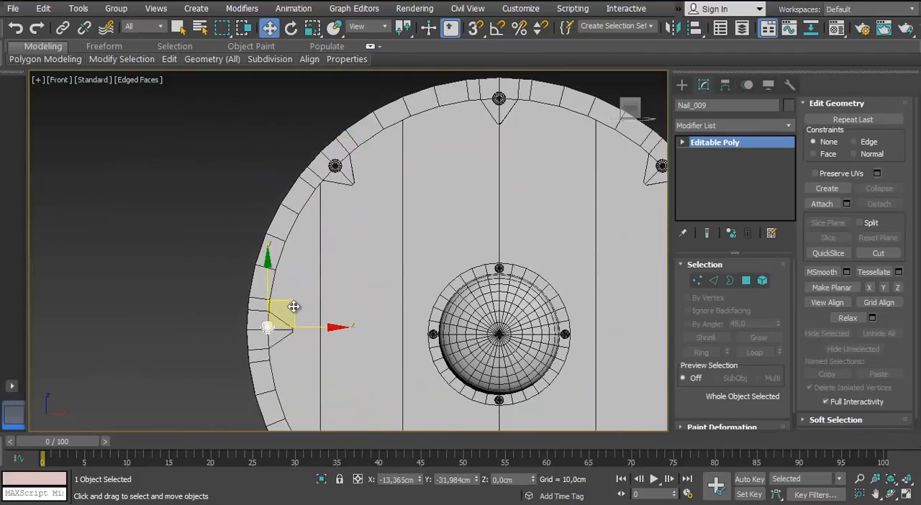
Clone the enlarged nail as an instance onto the left tick of the rim and centre it there
{"action": "left_click_drag", "start_coordinate": [293, 307], "coordinate": [293, 307], "text": "shift"}
{"action": "left_click", "coordinate": [449, 312]}
{"action": "scroll", "coordinate": [262, 337], "scroll_direction": "up", "scroll_amount": 8}
{"action": "left_click_drag", "start_coordinate": [320, 234], "coordinate": [318, 248]}
{"action": "scroll", "coordinate": [319, 263], "scroll_direction": "down", "scroll_amount": 6}
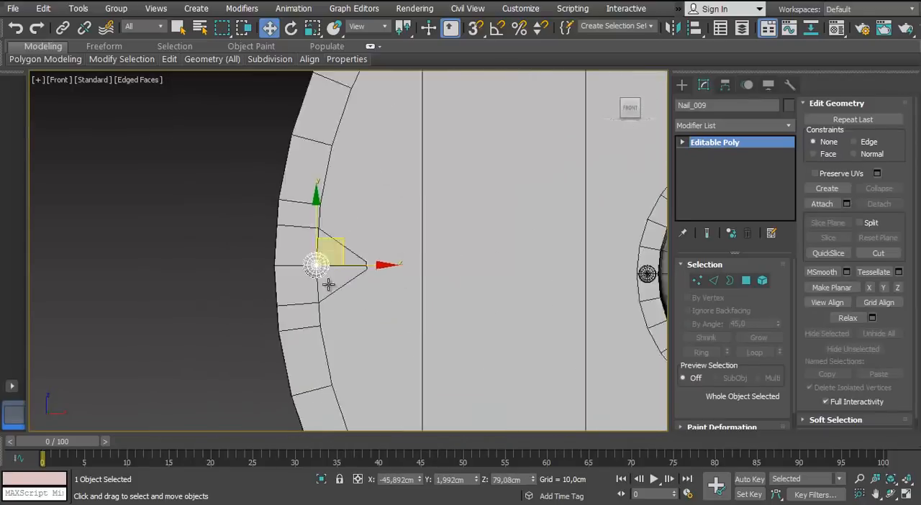
Clone the enlarged nail as an instance onto the lower-left tick of the shield's rim
{"action": "scroll", "coordinate": [329, 285], "scroll_direction": "down", "scroll_amount": 6}
{"action": "left_click_drag", "start_coordinate": [267, 185], "coordinate": [335, 350], "text": "shift"}
{"action": "left_click", "coordinate": [448, 311]}
{"action": "scroll", "coordinate": [141, 225], "scroll_direction": "up", "scroll_amount": 8}
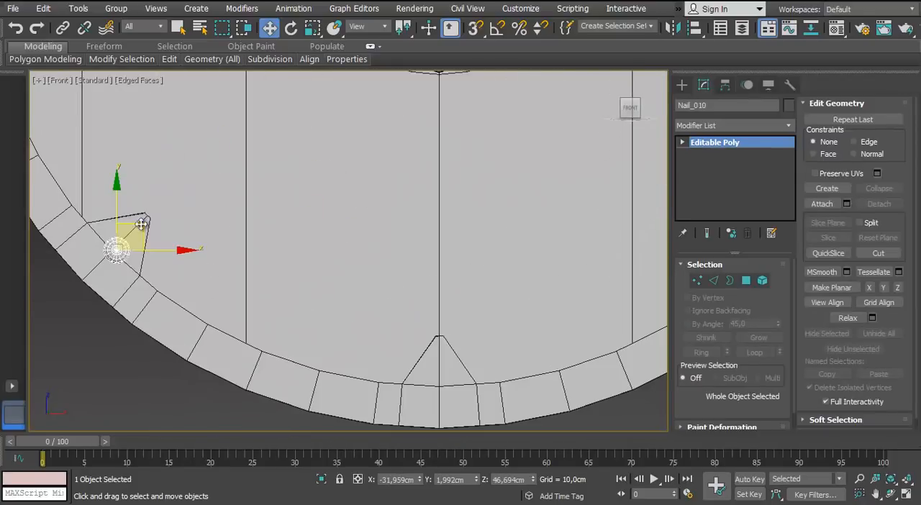
Clone the enlarged nail as an instance onto the bottom tick of the rim and adjust its position
{"action": "left_click_drag", "start_coordinate": [141, 225], "coordinate": [463, 359], "text": "shift"}
{"action": "left_click", "coordinate": [459, 311]}
{"action": "scroll", "coordinate": [451, 382], "scroll_direction": "up", "scroll_amount": 5}
{"action": "middle_click_drag", "start_coordinate": [450, 382], "coordinate": [403, 312]}
{"action": "left_click_drag", "start_coordinate": [403, 313], "coordinate": [403, 318]}
{"action": "scroll", "coordinate": [403, 317], "scroll_direction": "down", "scroll_amount": 10}
Clone the enlarged nail as an instance onto the lower-right tick of the rim and centre it at about X 32,4 cm, Z 46,7 cm
{"action": "mouse_move", "coordinate": [425, 277]}
{"action": "middle_mouse_down"}
{"action": "mouse_move", "coordinate": [408, 264]}
{"action": "mouse_move", "coordinate": [303, 282]}
{"action": "middle_mouse_up"}
{"action": "scroll", "coordinate": [303, 281], "scroll_direction": "up", "scroll_amount": 4}
{"action": "left_click_drag", "start_coordinate": [269, 349], "coordinate": [498, 250], "text": "shift"}
{"action": "left_click", "coordinate": [473, 306]}
{"action": "scroll", "coordinate": [504, 252], "scroll_direction": "up", "scroll_amount": 4}
{"action": "left_click", "coordinate": [442, 293]}
{"action": "scroll", "coordinate": [441, 290], "scroll_direction": "up", "scroll_amount": 7}
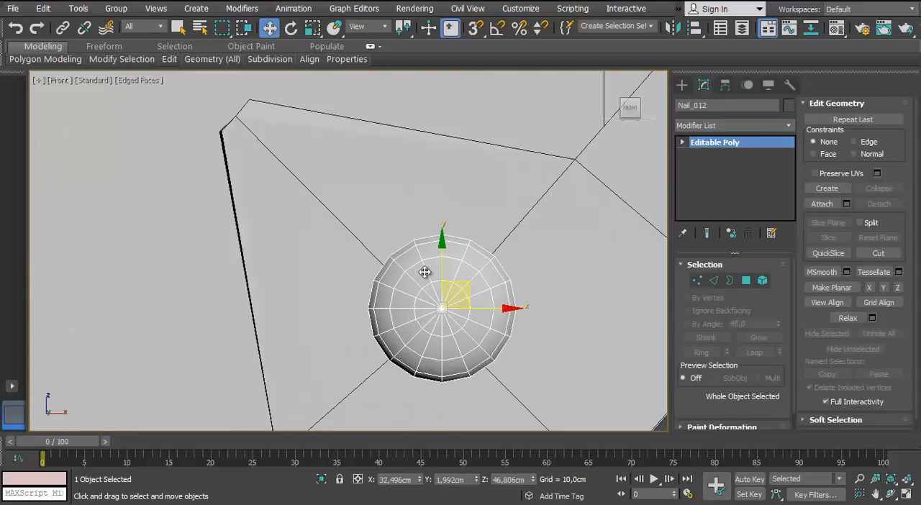
{"action": "left_click_drag", "start_coordinate": [425, 272], "coordinate": [421, 276]}
{"action": "left_click", "coordinate": [96, 82]}
{"action": "left_click", "coordinate": [109, 94]}
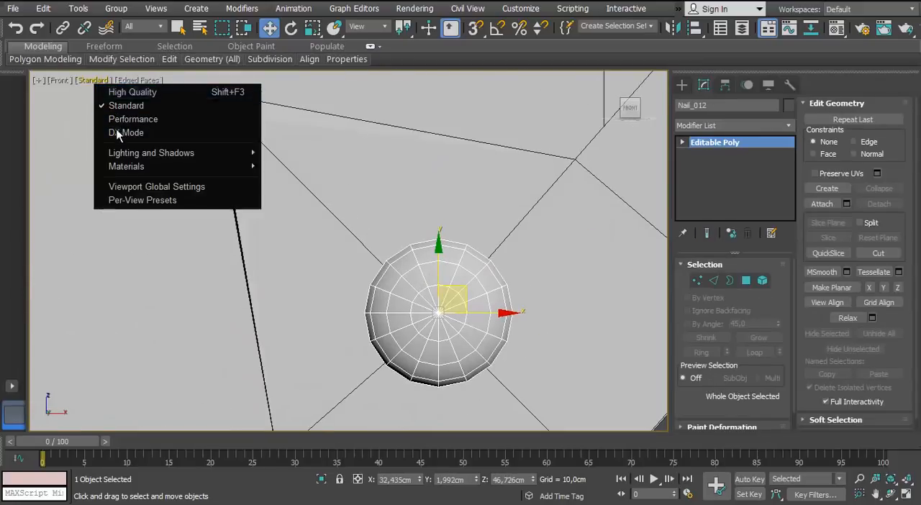
{"action": "left_click", "coordinate": [103, 81]}
{"action": "left_click", "coordinate": [112, 107]}
Examine from the side how the nails, the rim and the flanged dome sit against the disc
{"action": "scroll", "coordinate": [179, 185], "scroll_direction": "down", "scroll_amount": 11}
{"action": "key", "text": "p"}
{"action": "mouse_move", "coordinate": [180, 187]}
{"action": "middle_mouse_down"}
{"action": "mouse_move", "coordinate": [300, 268]}
{"action": "mouse_move", "coordinate": [392, 265]}
{"action": "middle_mouse_up"}
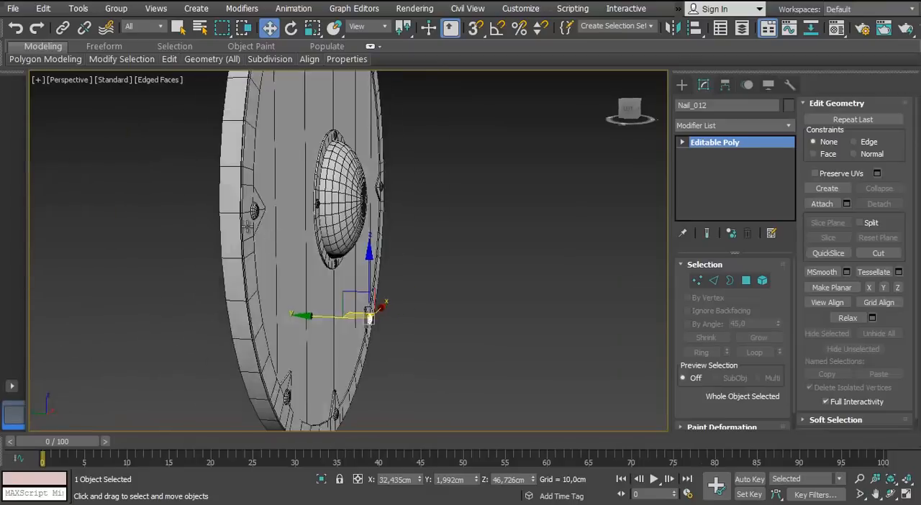
{"action": "scroll", "coordinate": [222, 172], "scroll_direction": "up", "scroll_amount": 6}
{"action": "middle_click_drag", "start_coordinate": [223, 172], "coordinate": [177, 213], "text": "alt"}
{"action": "middle_click_drag", "start_coordinate": [177, 213], "coordinate": [290, 218]}
{"action": "scroll", "coordinate": [289, 219], "scroll_direction": "down", "scroll_amount": 5}
{"action": "left_click", "coordinate": [230, 313]}
{"action": "middle_click_drag", "start_coordinate": [230, 216], "coordinate": [439, 205], "text": "alt"}
{"action": "left_click", "coordinate": [432, 216]}
{"action": "middle_click_drag", "start_coordinate": [338, 162], "coordinate": [317, 224]}
{"action": "left_click", "coordinate": [316, 224]}
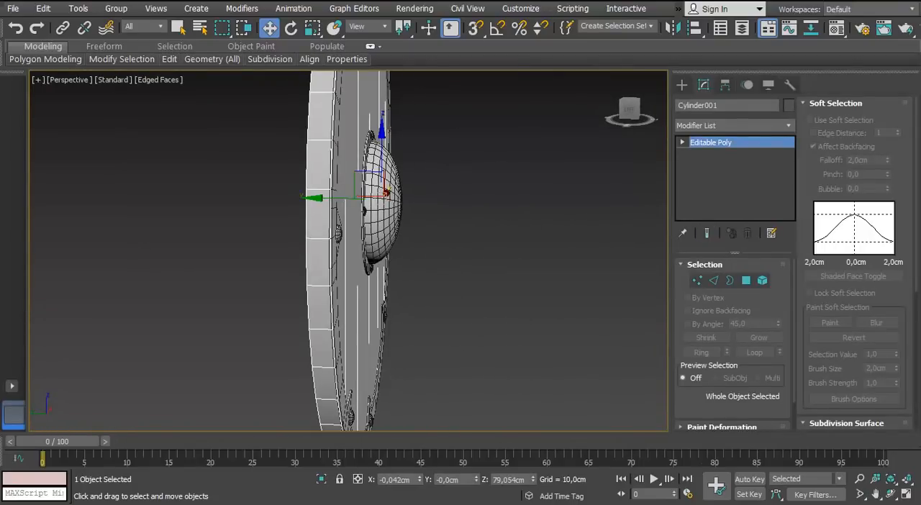
{"action": "middle_click_drag", "start_coordinate": [403, 215], "coordinate": [363, 263], "text": "alt"}
{"action": "scroll", "coordinate": [390, 199], "scroll_direction": "up", "scroll_amount": 4}
Move the flanged dome's open border back along its depth axis to about Y 5,7 cm, through the disc
{"action": "left_click", "coordinate": [341, 267]}
{"action": "middle_click_drag", "start_coordinate": [385, 232], "coordinate": [356, 218], "text": "alt"}
{"action": "key", "text": "l"}
{"action": "scroll", "coordinate": [453, 300], "scroll_direction": "down", "scroll_amount": 4}
{"action": "left_click", "coordinate": [697, 281]}
{"action": "scroll", "coordinate": [389, 254], "scroll_direction": "up", "scroll_amount": 2}
{"action": "left_click_drag", "start_coordinate": [329, 102], "coordinate": [360, 337]}
{"action": "scroll", "coordinate": [391, 257], "scroll_direction": "up", "scroll_amount": 2}
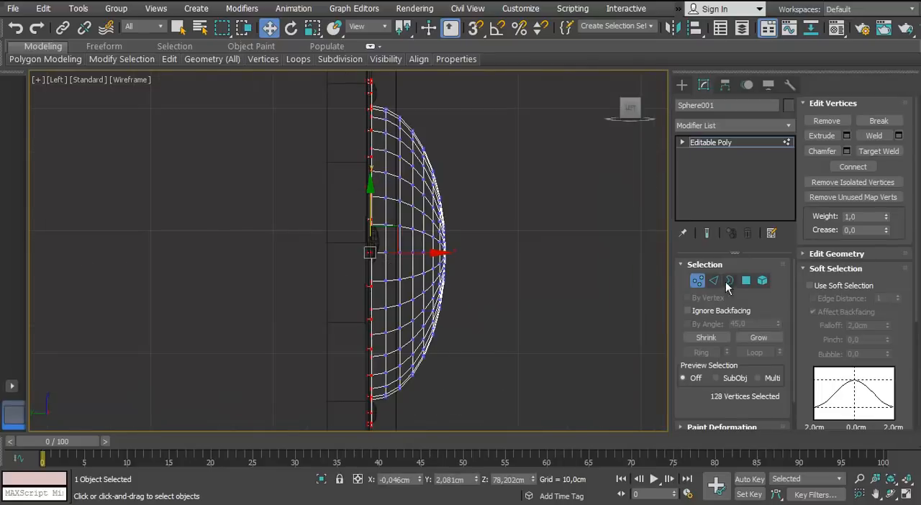
{"action": "left_click", "coordinate": [729, 282]}
{"action": "middle_click_drag", "start_coordinate": [439, 331], "coordinate": [417, 288]}
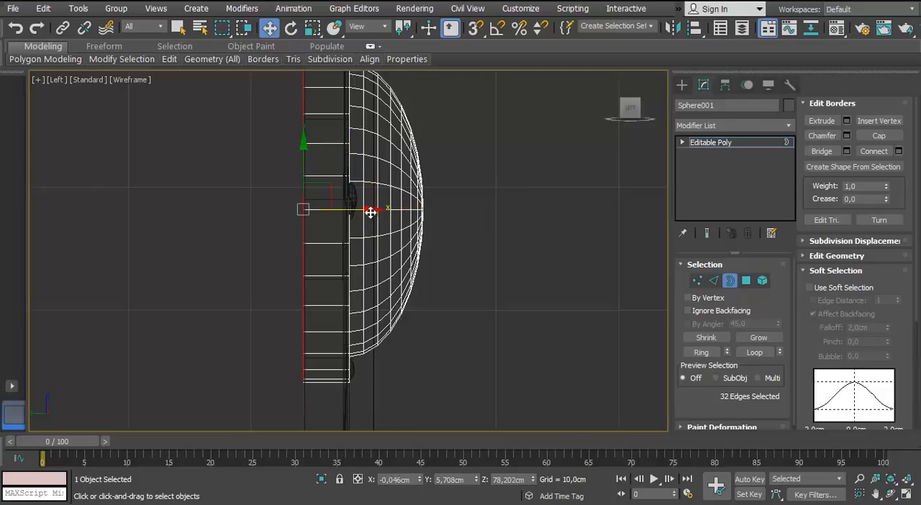
{"action": "left_click_drag", "start_coordinate": [370, 213], "coordinate": [371, 212]}
{"action": "key", "text": "3"}
{"action": "key", "text": "f"}
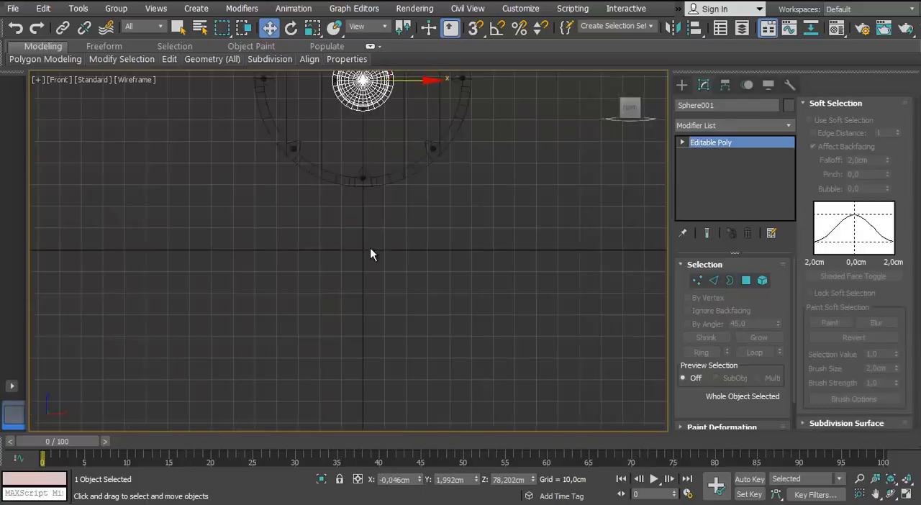
Show the shield from the back and select the planked disc
{"action": "middle_click_drag", "start_coordinate": [367, 101], "coordinate": [359, 268]}
{"action": "scroll", "coordinate": [360, 266], "scroll_direction": "up", "scroll_amount": 3}
{"action": "left_click", "coordinate": [63, 83]}
{"action": "left_click", "coordinate": [87, 193]}
{"action": "left_click", "coordinate": [362, 171]}
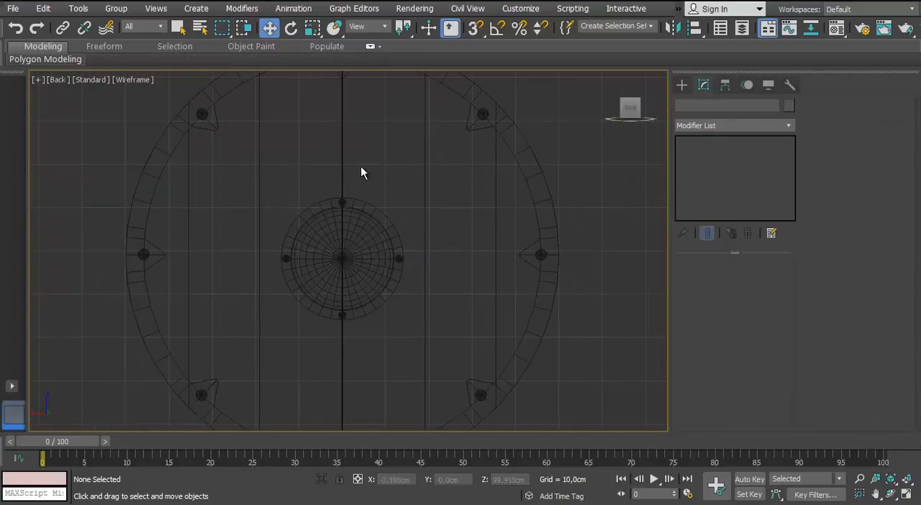
{"action": "left_click", "coordinate": [427, 216]}
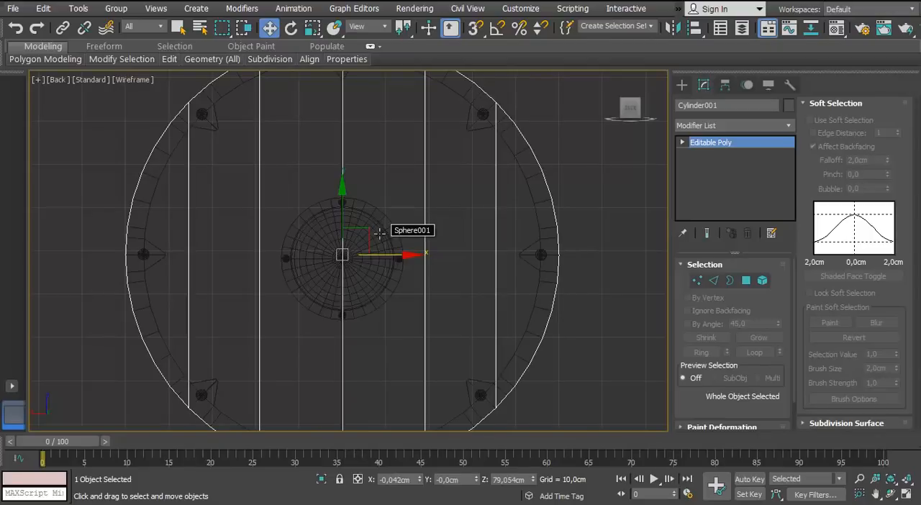
{"action": "scroll", "coordinate": [380, 233], "scroll_direction": "up", "scroll_amount": 3}
{"action": "key", "text": "2"}
{"action": "middle_click_drag", "start_coordinate": [396, 273], "coordinate": [406, 246]}
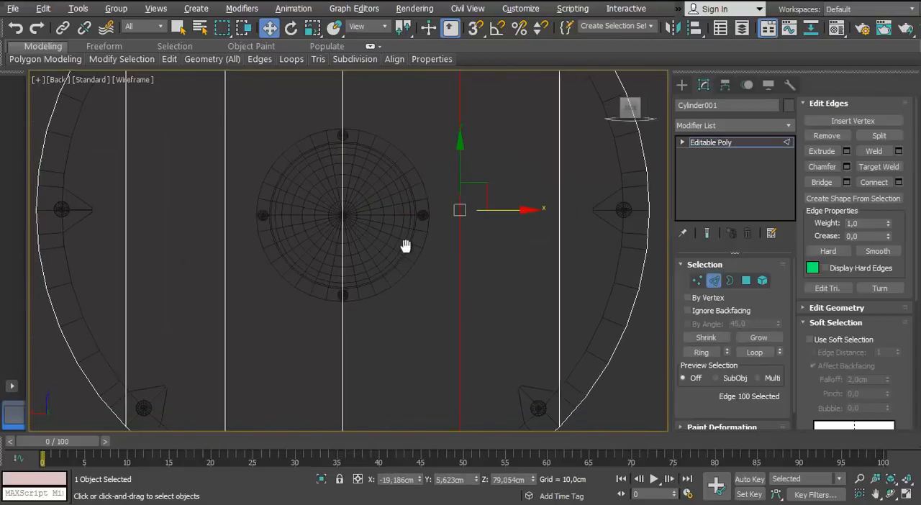
{"action": "scroll", "coordinate": [338, 352], "scroll_direction": "down", "scroll_amount": 3}
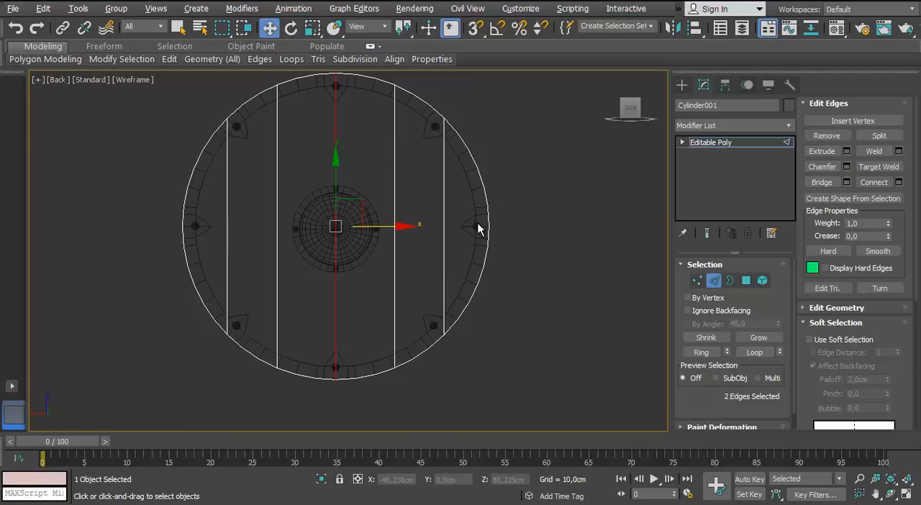
{"action": "scroll", "coordinate": [555, 223], "scroll_direction": "up", "scroll_amount": 2}
Connect each opposite pair of upper and lower rim vertices with vertical edges across the planked disc
{"action": "left_click", "coordinate": [697, 281]}
{"action": "scroll", "coordinate": [379, 137], "scroll_direction": "up", "scroll_amount": 2}
{"action": "middle_click_drag", "start_coordinate": [379, 137], "coordinate": [533, 245]}
{"action": "scroll", "coordinate": [529, 241], "scroll_direction": "down", "scroll_amount": 4}
{"action": "middle_click_drag", "start_coordinate": [456, 178], "coordinate": [423, 144]}
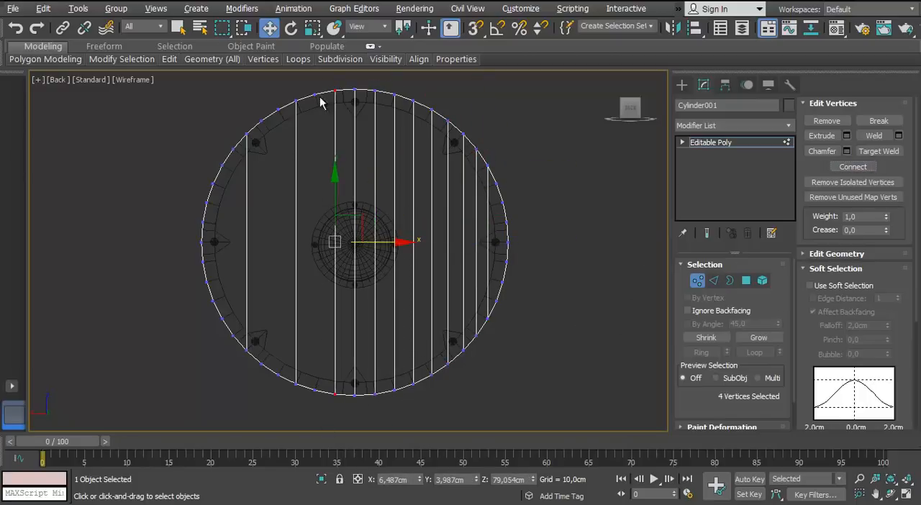
{"action": "middle_click_drag", "start_coordinate": [295, 123], "coordinate": [362, 119]}
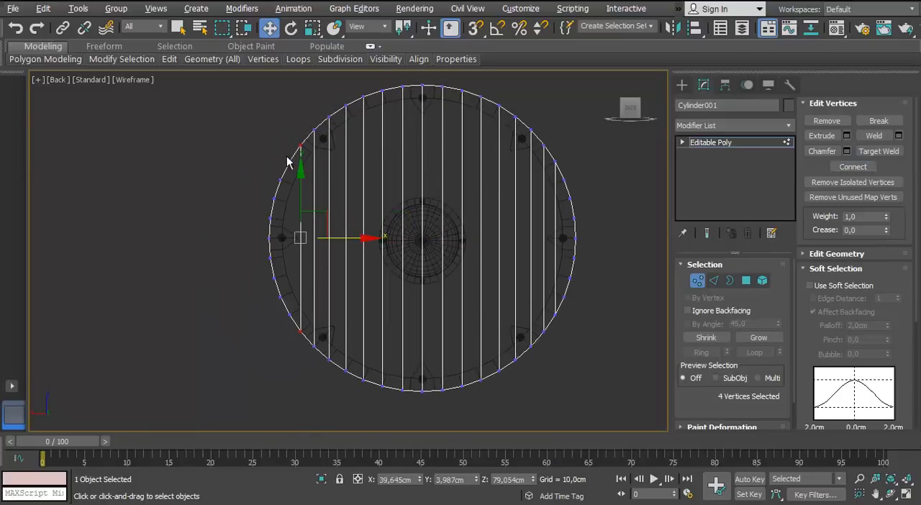
{"action": "middle_click_drag", "start_coordinate": [581, 313], "coordinate": [563, 311]}
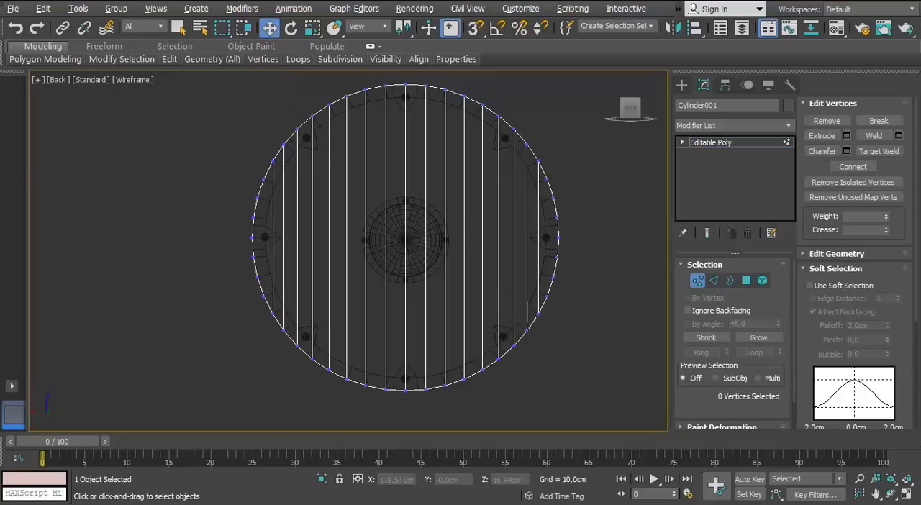
Cut five horizontal edges across the disc between the rim vertices level with the central dome
{"action": "right_click", "coordinate": [335, 274]}
{"action": "left_click", "coordinate": [307, 161]}
{"action": "middle_click_drag", "start_coordinate": [363, 221], "coordinate": [281, 202]}
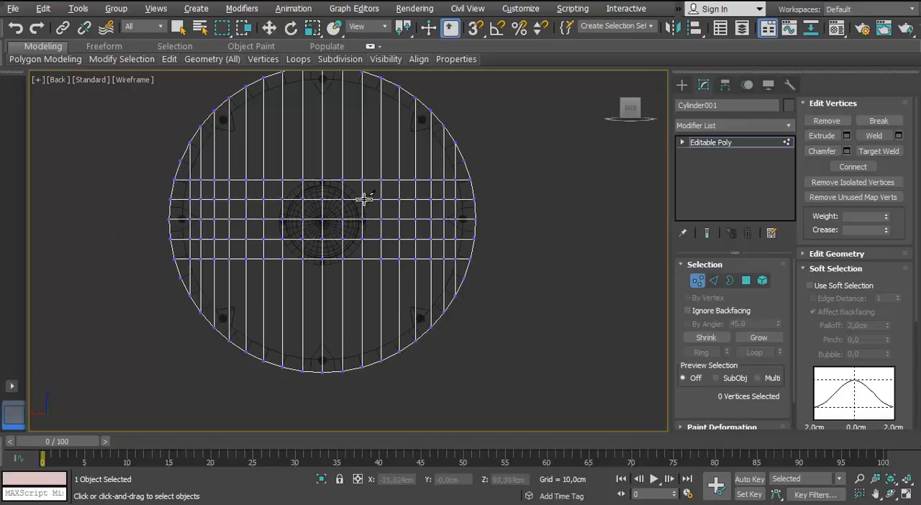
{"action": "key", "text": "w"}
{"action": "scroll", "coordinate": [161, 223], "scroll_direction": "up", "scroll_amount": 3}
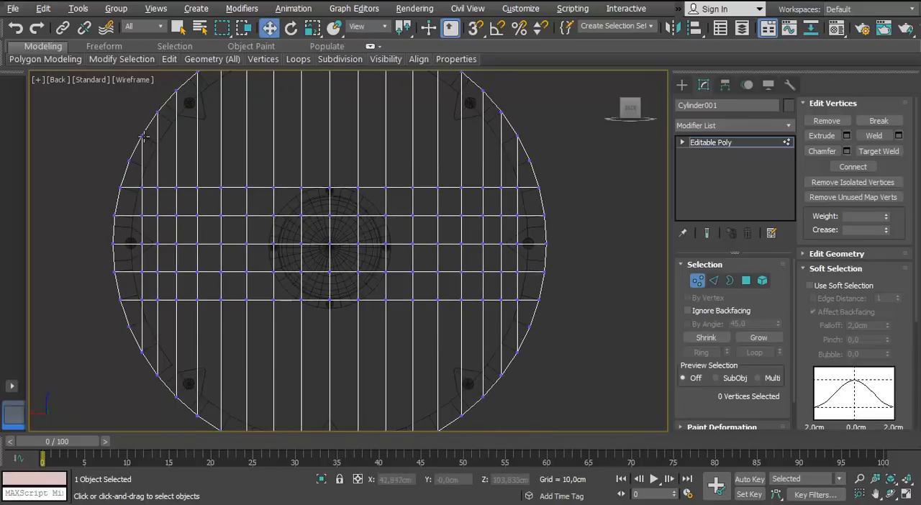
{"action": "scroll", "coordinate": [321, 223], "scroll_direction": "down", "scroll_amount": 2}
{"action": "middle_click_drag", "start_coordinate": [323, 249], "coordinate": [286, 219]}
{"action": "scroll", "coordinate": [214, 285], "scroll_direction": "up", "scroll_amount": 2}
{"action": "right_click", "coordinate": [264, 239]}
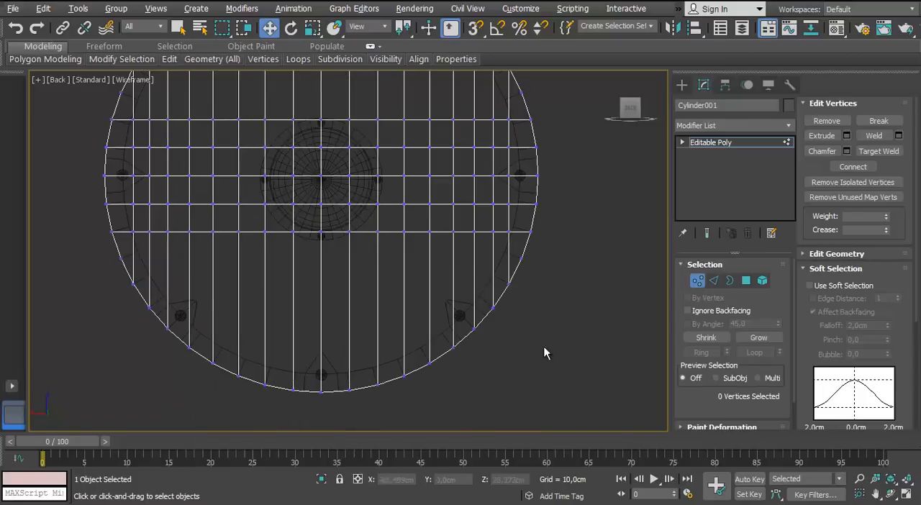
Examine the disc's new grid of edges around the dome's outline in a shaded perspective view
{"action": "key", "text": "1"}
{"action": "key", "text": "f"}
{"action": "mouse_move", "coordinate": [272, 276]}
{"action": "middle_mouse_down", "text": "alt"}
{"action": "mouse_move", "coordinate": [313, 305]}
{"action": "mouse_move", "coordinate": [312, 258]}
{"action": "mouse_move", "coordinate": [425, 239]}
{"action": "middle_mouse_up", "text": "alt"}
{"action": "key", "text": "p"}
{"action": "key", "text": "F3"}
{"action": "scroll", "coordinate": [312, 258], "scroll_direction": "up", "scroll_amount": 3}
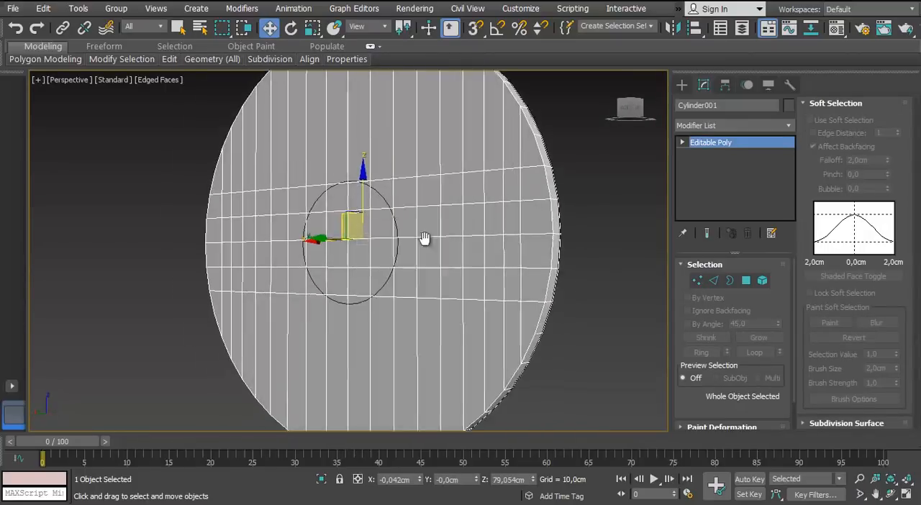
{"action": "scroll", "coordinate": [425, 238], "scroll_direction": "down", "scroll_amount": 3}
Delete the disc's front and side polygons from the side view, keeping only its back face
{"action": "key", "text": "l"}
{"action": "key", "text": "4"}
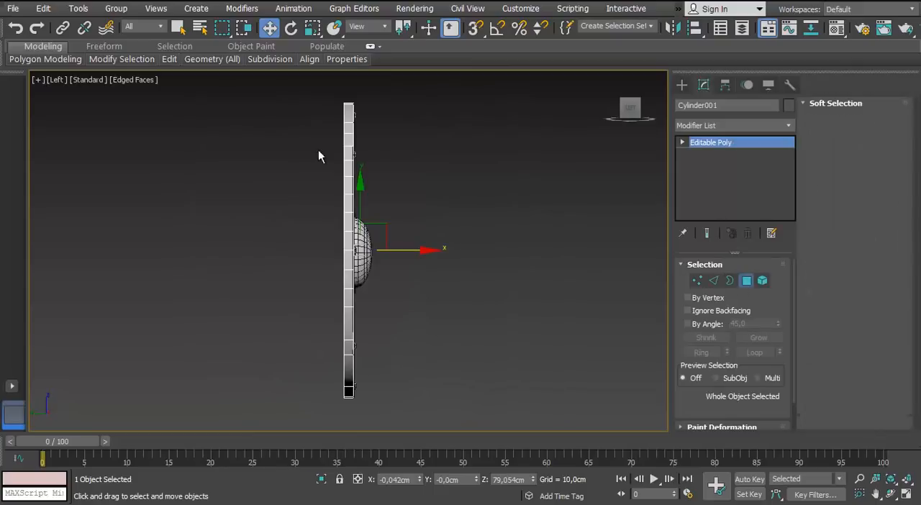
{"action": "left_click_drag", "start_coordinate": [289, 80], "coordinate": [349, 418]}
{"action": "key", "text": "Delete"}
{"action": "middle_click_drag", "start_coordinate": [345, 310], "coordinate": [463, 296], "text": "alt"}
{"action": "key", "text": "ctrl+a"}
{"action": "key", "text": "l"}
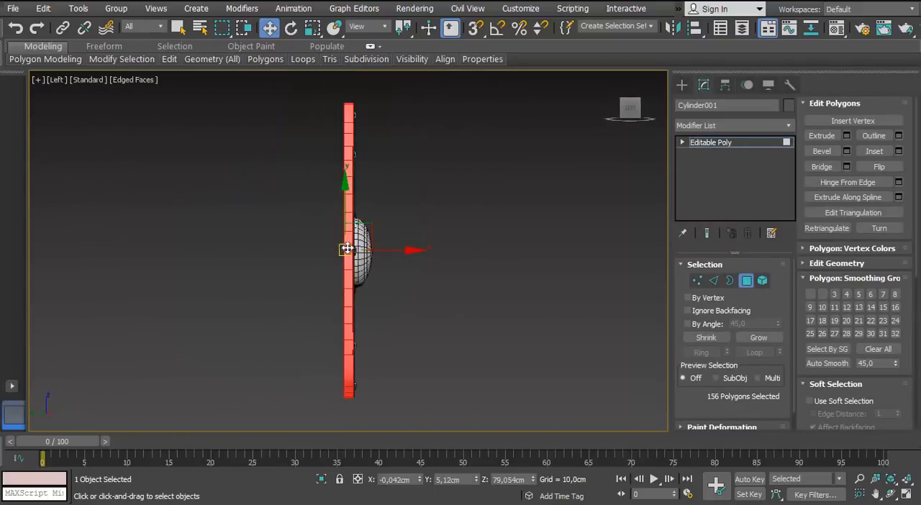
{"action": "key", "text": "Delete"}
Examine the disc's remaining polygons and open borders from several angles and from the front
{"action": "middle_click_drag", "start_coordinate": [352, 398], "coordinate": [392, 335], "text": "alt"}
{"action": "middle_click_drag", "start_coordinate": [358, 275], "coordinate": [296, 239], "text": "alt"}
{"action": "scroll", "coordinate": [268, 227], "scroll_direction": "up", "scroll_amount": 2}
{"action": "key", "text": "f"}
{"action": "key", "text": "z"}
{"action": "key", "text": "3"}
{"action": "key", "text": "ctrl+a"}
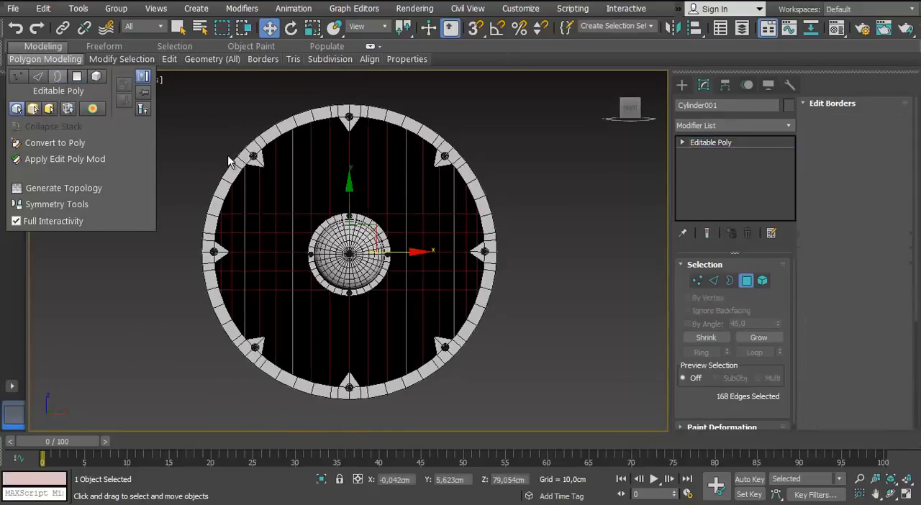
{"action": "key", "text": "3"}
{"action": "left_click", "coordinate": [178, 114]}
Move the disc's grid vertex directly above the dome to about Z 92,4 cm in the wireframe back view
{"action": "left_click", "coordinate": [57, 79]}
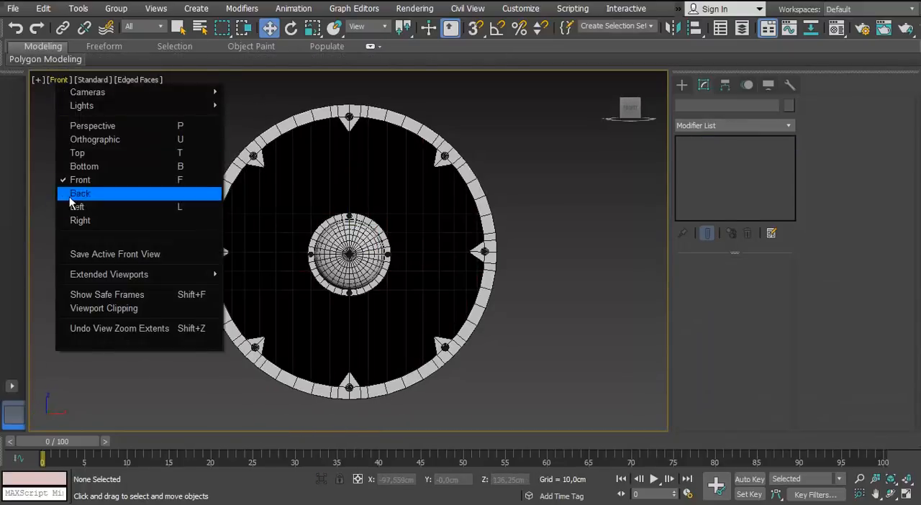
{"action": "left_click", "coordinate": [86, 196]}
{"action": "key", "text": "ctrl+a"}
{"action": "scroll", "coordinate": [298, 226], "scroll_direction": "up", "scroll_amount": 4}
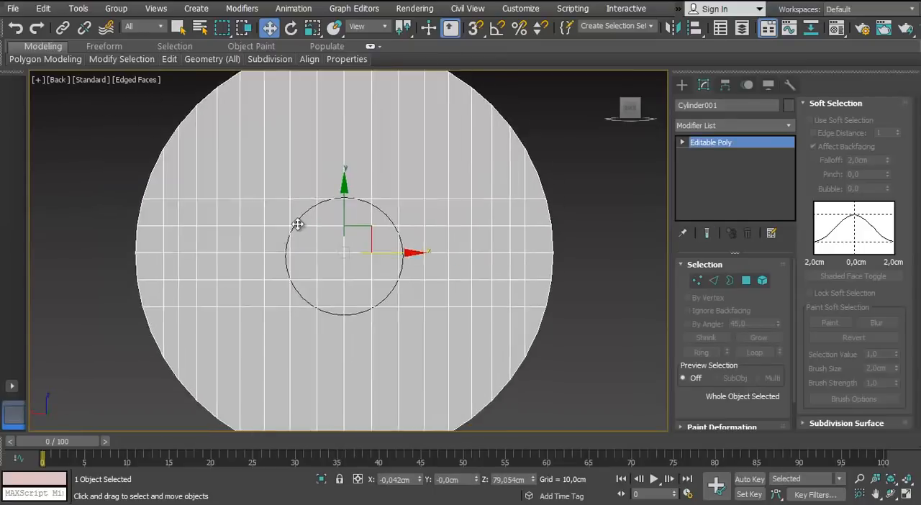
{"action": "key", "text": "F3"}
{"action": "key", "text": "1"}
{"action": "scroll", "coordinate": [347, 216], "scroll_direction": "down", "scroll_amount": 1}
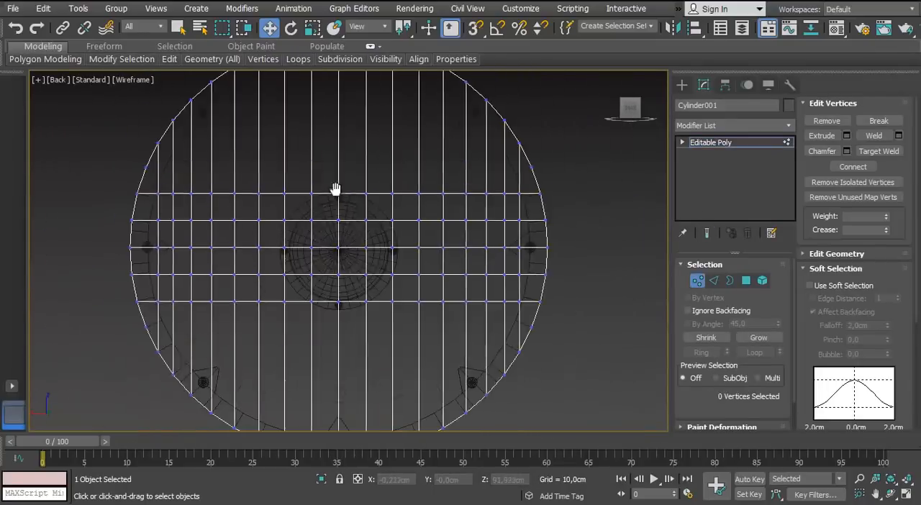
{"action": "scroll", "coordinate": [336, 192], "scroll_direction": "up", "scroll_amount": 3}
{"action": "left_click", "coordinate": [324, 144]}
{"action": "middle_click_drag", "start_coordinate": [306, 177], "coordinate": [309, 234]}
{"action": "scroll", "coordinate": [310, 234], "scroll_direction": "up", "scroll_amount": 1}
{"action": "left_click_drag", "start_coordinate": [332, 136], "coordinate": [331, 130]}
{"action": "middle_click_drag", "start_coordinate": [355, 182], "coordinate": [226, 145]}
{"action": "scroll", "coordinate": [226, 145], "scroll_direction": "up", "scroll_amount": 2}
{"action": "scroll", "coordinate": [624, 256], "scroll_direction": "down", "scroll_amount": 5}
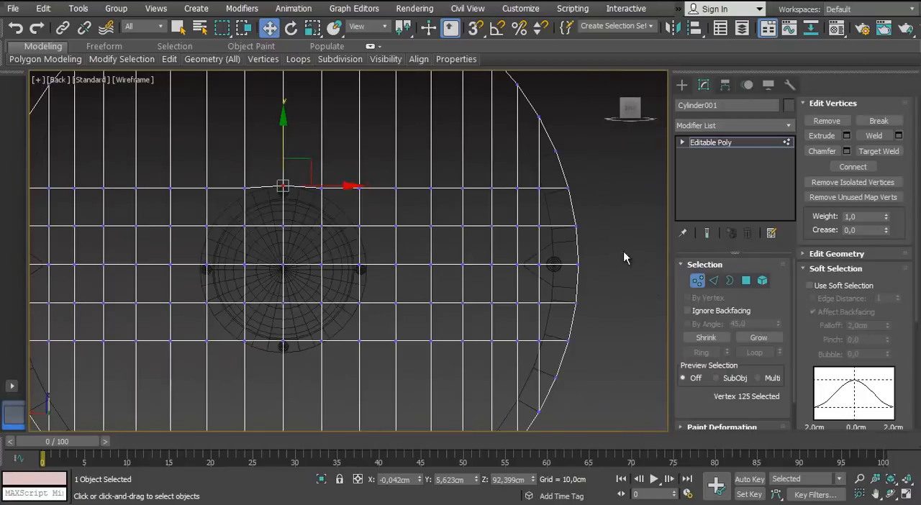
Move the whole disc along its depth axis to about Y -0,031 cm, towards the flanged dome's open border
{"action": "key", "text": "1"}
{"action": "scroll", "coordinate": [264, 175], "scroll_direction": "down", "scroll_amount": 3}
{"action": "scroll", "coordinate": [298, 169], "scroll_direction": "up", "scroll_amount": 4}
{"action": "scroll", "coordinate": [298, 169], "scroll_direction": "down", "scroll_amount": 4}
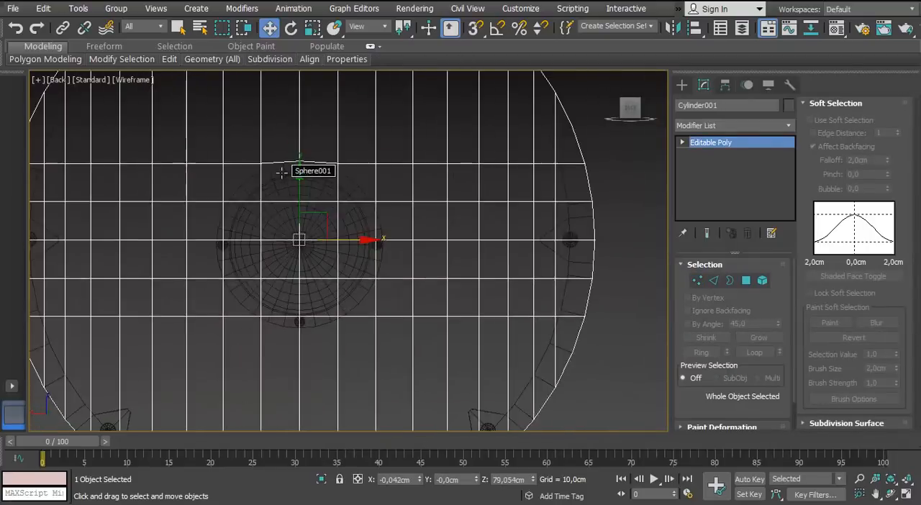
{"action": "middle_click_drag", "start_coordinate": [288, 169], "coordinate": [208, 169], "text": "alt"}
{"action": "key", "text": "f"}
{"action": "key", "text": "l"}
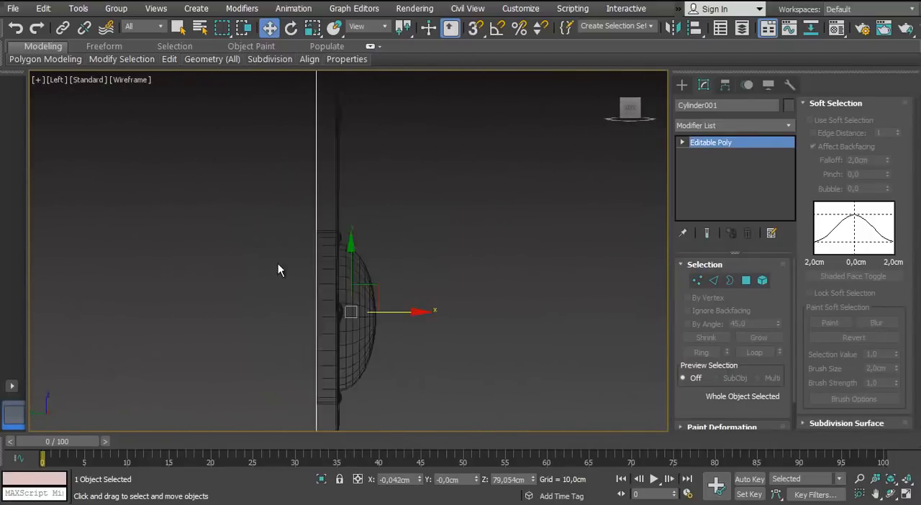
{"action": "scroll", "coordinate": [278, 263], "scroll_direction": "up", "scroll_amount": 4}
{"action": "scroll", "coordinate": [224, 335], "scroll_direction": "up", "scroll_amount": 5}
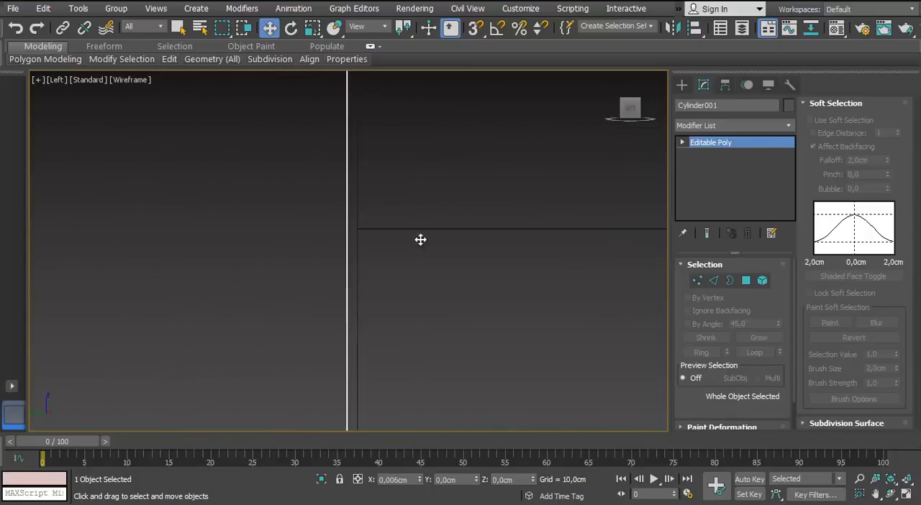
Turn on 3D snapping and snap the vertex above the dome onto the flange's outer edge at about Z 92,3 cm
{"action": "left_click", "coordinate": [57, 79]}
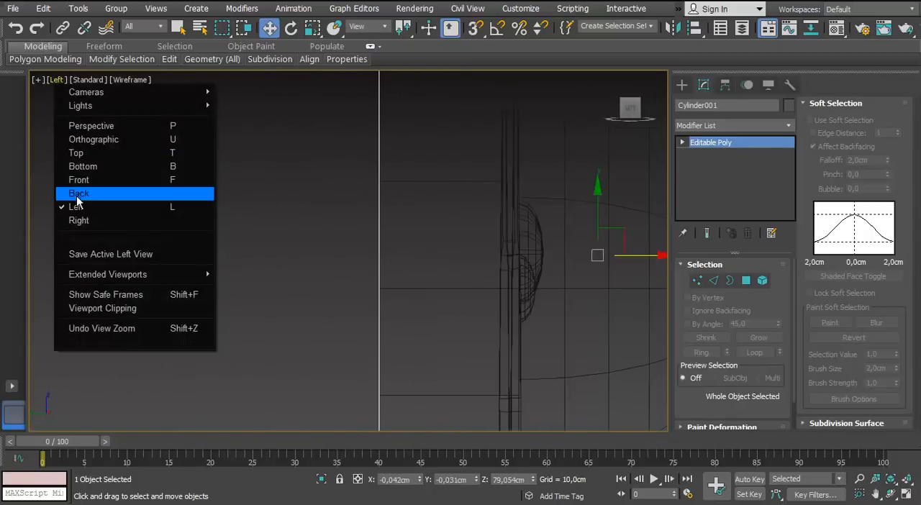
{"action": "left_click", "coordinate": [75, 198]}
{"action": "middle_click_drag", "start_coordinate": [217, 186], "coordinate": [249, 285]}
{"action": "scroll", "coordinate": [328, 262], "scroll_direction": "up", "scroll_amount": 5}
{"action": "left_click", "coordinate": [698, 281]}
{"action": "scroll", "coordinate": [366, 218], "scroll_direction": "up", "scroll_amount": 5}
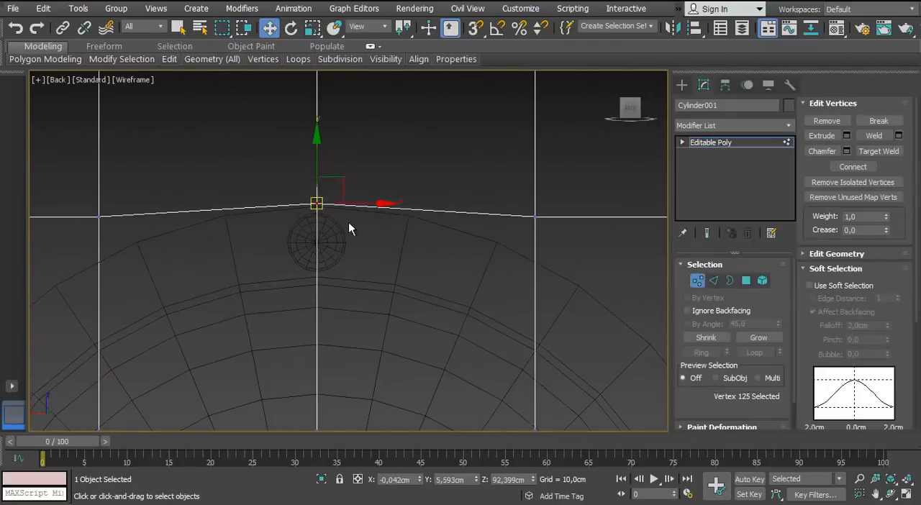
{"action": "scroll", "coordinate": [313, 198], "scroll_direction": "up", "scroll_amount": 3}
{"action": "left_click_drag", "start_coordinate": [324, 218], "coordinate": [325, 227]}
{"action": "scroll", "coordinate": [393, 278], "scroll_direction": "down", "scroll_amount": 4}
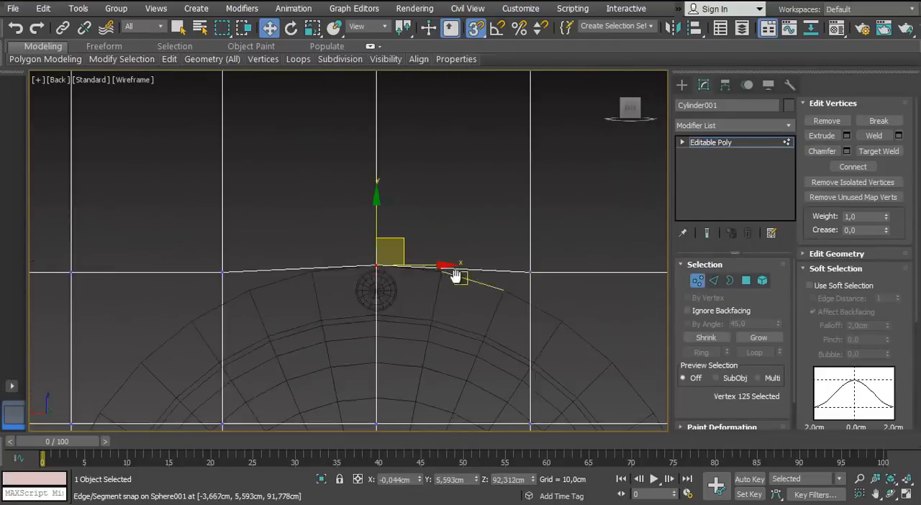
Snap the vertex right of the top centre onto the flange's edge at about X -5,4 cm, Z 91,2 cm
{"action": "middle_click_drag", "start_coordinate": [457, 276], "coordinate": [300, 211]}
{"action": "scroll", "coordinate": [301, 210], "scroll_direction": "up", "scroll_amount": 2}
{"action": "left_click", "coordinate": [448, 203]}
{"action": "left_click_drag", "start_coordinate": [392, 233], "coordinate": [394, 235]}
{"action": "scroll", "coordinate": [393, 282], "scroll_direction": "down", "scroll_amount": 4}
{"action": "middle_click_drag", "start_coordinate": [408, 322], "coordinate": [364, 245]}
Snap the grid's upper-right corner vertex and the vertex below it onto the flange's outer edge
{"action": "scroll", "coordinate": [366, 243], "scroll_direction": "up", "scroll_amount": 1}
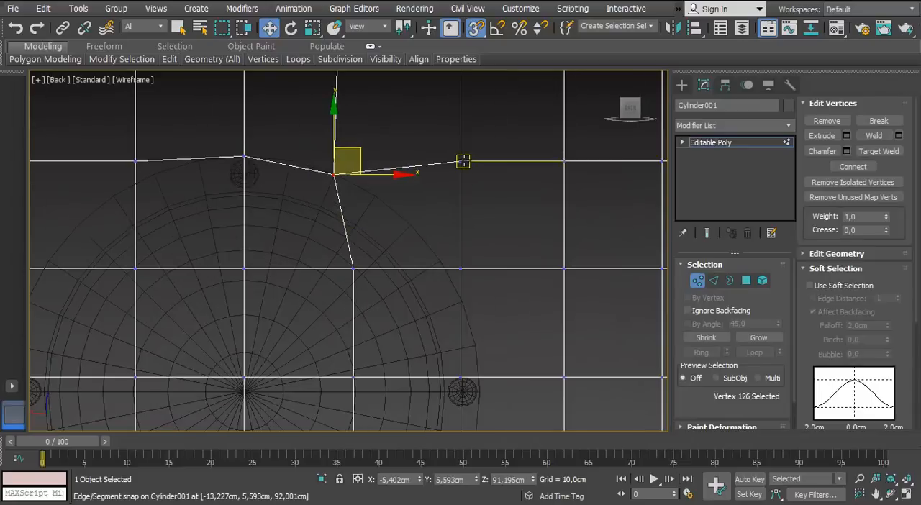
{"action": "left_click_drag", "start_coordinate": [421, 218], "coordinate": [412, 225]}
{"action": "middle_click_drag", "start_coordinate": [449, 271], "coordinate": [384, 199]}
{"action": "scroll", "coordinate": [385, 199], "scroll_direction": "up", "scroll_amount": 2}
{"action": "left_click_drag", "start_coordinate": [389, 189], "coordinate": [397, 233]}
{"action": "scroll", "coordinate": [393, 288], "scroll_direction": "down", "scroll_amount": 2}
Snap the vertex beside the dome's right nail and the one below it onto the flange's outer edge
{"action": "middle_click_drag", "start_coordinate": [368, 364], "coordinate": [324, 211]}
{"action": "scroll", "coordinate": [327, 211], "scroll_direction": "up", "scroll_amount": 2}
{"action": "left_click_drag", "start_coordinate": [353, 159], "coordinate": [380, 160]}
{"action": "scroll", "coordinate": [362, 312], "scroll_direction": "up", "scroll_amount": 5}
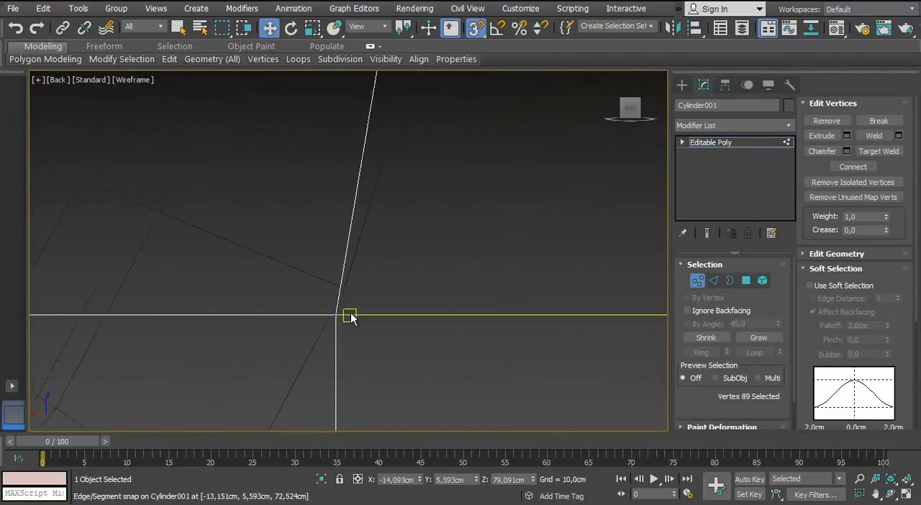
{"action": "left_click_drag", "start_coordinate": [346, 283], "coordinate": [346, 284]}
{"action": "scroll", "coordinate": [344, 288], "scroll_direction": "down", "scroll_amount": 5}
{"action": "scroll", "coordinate": [288, 342], "scroll_direction": "up", "scroll_amount": 2}
{"action": "scroll", "coordinate": [222, 310], "scroll_direction": "down", "scroll_amount": 4}
Snap the lower-right corner vertex and the vertex right of the bottom centre onto the flange's outer edge
{"action": "middle_click_drag", "start_coordinate": [216, 318], "coordinate": [269, 266]}
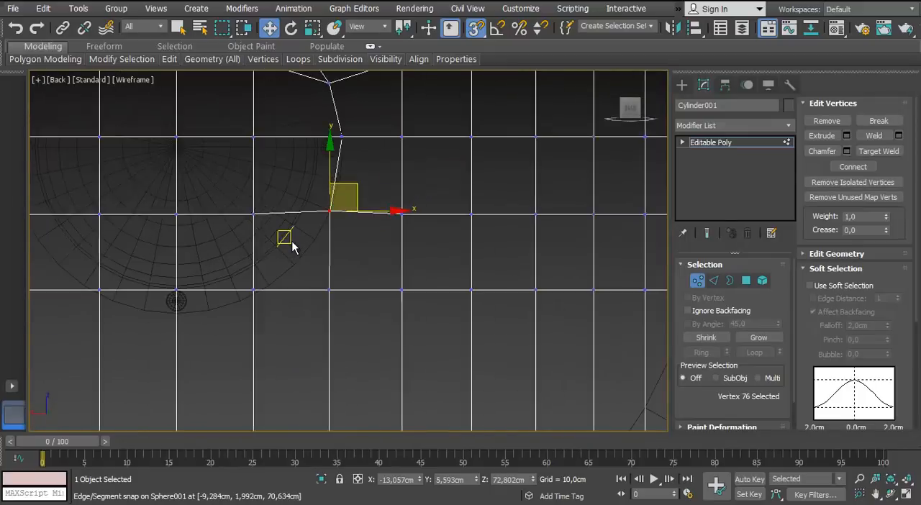
{"action": "scroll", "coordinate": [316, 280], "scroll_direction": "up", "scroll_amount": 3}
{"action": "left_click_drag", "start_coordinate": [256, 232], "coordinate": [256, 232]}
{"action": "middle_click_drag", "start_coordinate": [169, 282], "coordinate": [267, 267]}
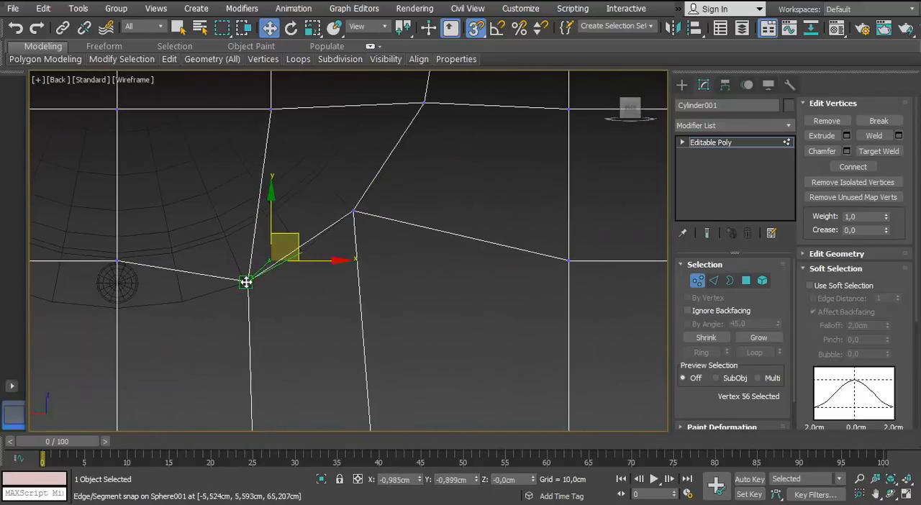
{"action": "left_click_drag", "start_coordinate": [246, 282], "coordinate": [246, 282]}
Snap the bottom centre vertex, the one left of it and the lower-left corner vertex onto the flange's edge
{"action": "scroll", "coordinate": [168, 237], "scroll_direction": "up", "scroll_amount": 3}
{"action": "left_click_drag", "start_coordinate": [149, 319], "coordinate": [148, 319]}
{"action": "middle_click_drag", "start_coordinate": [148, 302], "coordinate": [462, 344]}
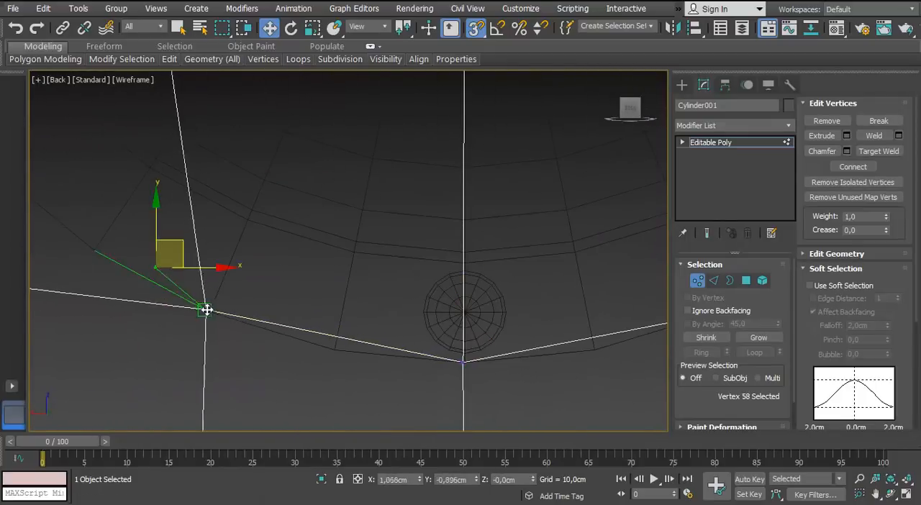
{"action": "left_click_drag", "start_coordinate": [206, 309], "coordinate": [207, 309]}
{"action": "scroll", "coordinate": [207, 308], "scroll_direction": "down", "scroll_amount": 5}
{"action": "scroll", "coordinate": [114, 315], "scroll_direction": "up", "scroll_amount": 3}
{"action": "left_click_drag", "start_coordinate": [183, 273], "coordinate": [196, 265]}
Snap the lower-left side vertex and the vertex beside the dome's left nail onto the flange's outer edge
{"action": "scroll", "coordinate": [240, 119], "scroll_direction": "down", "scroll_amount": 3}
{"action": "middle_click_drag", "start_coordinate": [242, 113], "coordinate": [316, 324]}
{"action": "scroll", "coordinate": [286, 256], "scroll_direction": "up", "scroll_amount": 5}
{"action": "left_click_drag", "start_coordinate": [243, 269], "coordinate": [243, 270]}
{"action": "scroll", "coordinate": [252, 215], "scroll_direction": "down", "scroll_amount": 3}
{"action": "middle_click_drag", "start_coordinate": [260, 166], "coordinate": [230, 269]}
{"action": "scroll", "coordinate": [209, 276], "scroll_direction": "up", "scroll_amount": 3}
{"action": "left_click_drag", "start_coordinate": [206, 274], "coordinate": [247, 260]}
Snap the vertex left of the top centre and the upper-left corner vertex onto the flange's outer edge
{"action": "scroll", "coordinate": [356, 234], "scroll_direction": "down", "scroll_amount": 2}
{"action": "scroll", "coordinate": [353, 147], "scroll_direction": "up", "scroll_amount": 3}
{"action": "scroll", "coordinate": [351, 198], "scroll_direction": "down", "scroll_amount": 3}
{"action": "scroll", "coordinate": [306, 274], "scroll_direction": "down", "scroll_amount": 2}
{"action": "middle_click_drag", "start_coordinate": [299, 332], "coordinate": [278, 267]}
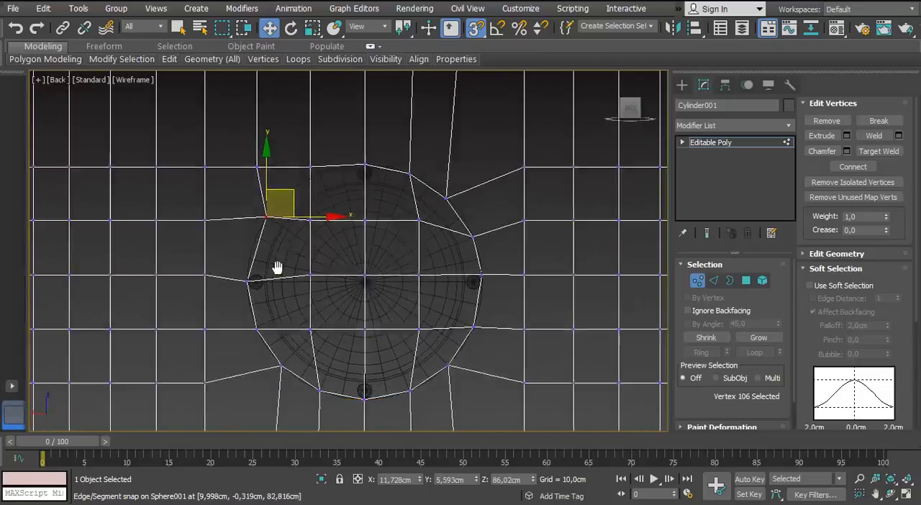
{"action": "scroll", "coordinate": [308, 181], "scroll_direction": "up", "scroll_amount": 3}
{"action": "middle_click_drag", "start_coordinate": [308, 181], "coordinate": [294, 235]}
{"action": "left_click_drag", "start_coordinate": [298, 194], "coordinate": [321, 210]}
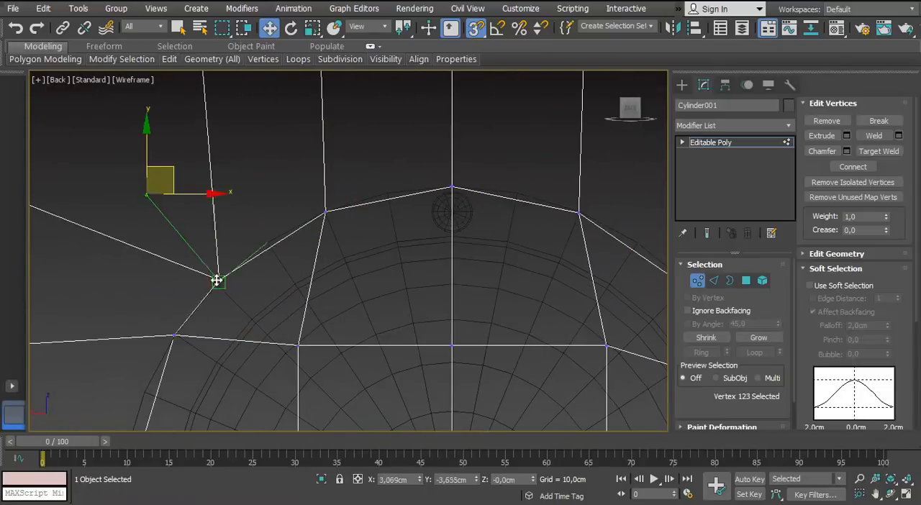
{"action": "left_click_drag", "start_coordinate": [216, 281], "coordinate": [218, 282]}
Snap the vertex below the upper-left corner vertex down onto the flange's outer edge
{"action": "scroll", "coordinate": [218, 281], "scroll_direction": "down", "scroll_amount": 2}
{"action": "middle_click_drag", "start_coordinate": [248, 289], "coordinate": [298, 224]}
{"action": "scroll", "coordinate": [232, 260], "scroll_direction": "up", "scroll_amount": 1}
{"action": "left_click_drag", "start_coordinate": [247, 242], "coordinate": [229, 282]}
{"action": "middle_click_drag", "start_coordinate": [255, 272], "coordinate": [246, 273]}
Delete the disc's polygons inside the flange outline to open a round hole behind the dome
{"action": "scroll", "coordinate": [246, 273], "scroll_direction": "down", "scroll_amount": 2}
{"action": "middle_click_drag", "start_coordinate": [263, 319], "coordinate": [224, 256]}
{"action": "scroll", "coordinate": [224, 256], "scroll_direction": "down", "scroll_amount": 2}
{"action": "left_click", "coordinate": [747, 281]}
{"action": "scroll", "coordinate": [261, 228], "scroll_direction": "up", "scroll_amount": 1}
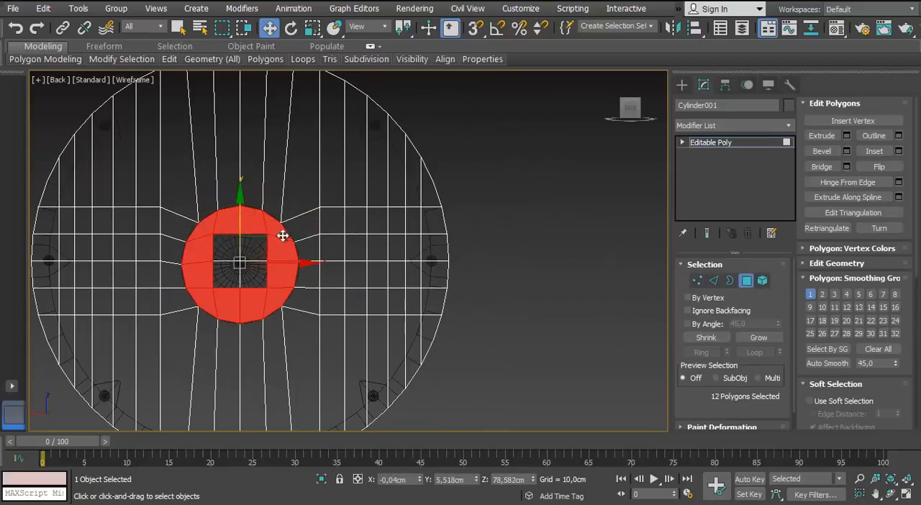
{"action": "key", "text": "Delete"}
{"action": "scroll", "coordinate": [244, 262], "scroll_direction": "down", "scroll_amount": 2}
{"action": "scroll", "coordinate": [244, 262], "scroll_direction": "up", "scroll_amount": 2}
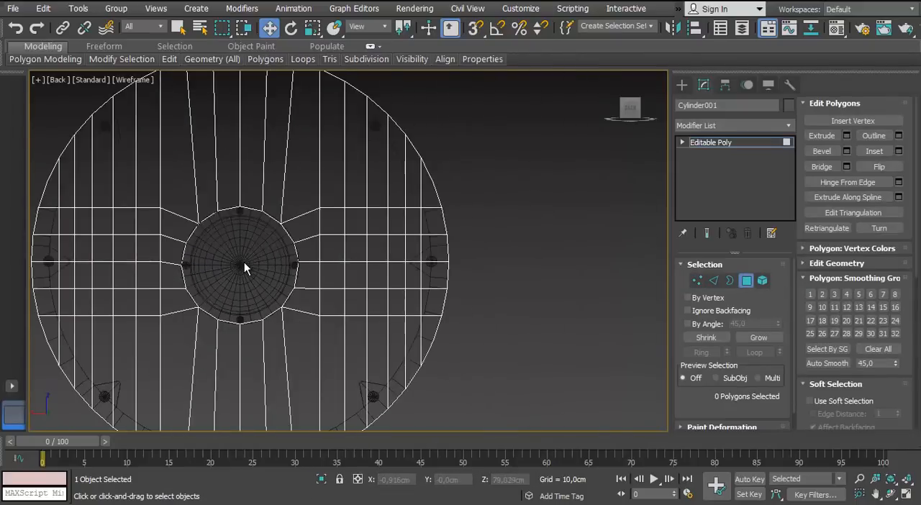
Inspect the disc's new opening around the dome from perspective, front and side views
{"action": "key", "text": "p"}
{"action": "middle_click_drag", "start_coordinate": [159, 248], "coordinate": [232, 248]}
{"action": "scroll", "coordinate": [248, 216], "scroll_direction": "up", "scroll_amount": 3}
{"action": "middle_click_drag", "start_coordinate": [292, 234], "coordinate": [169, 206], "text": "alt"}
{"action": "left_click", "coordinate": [698, 280]}
{"action": "key", "text": "f"}
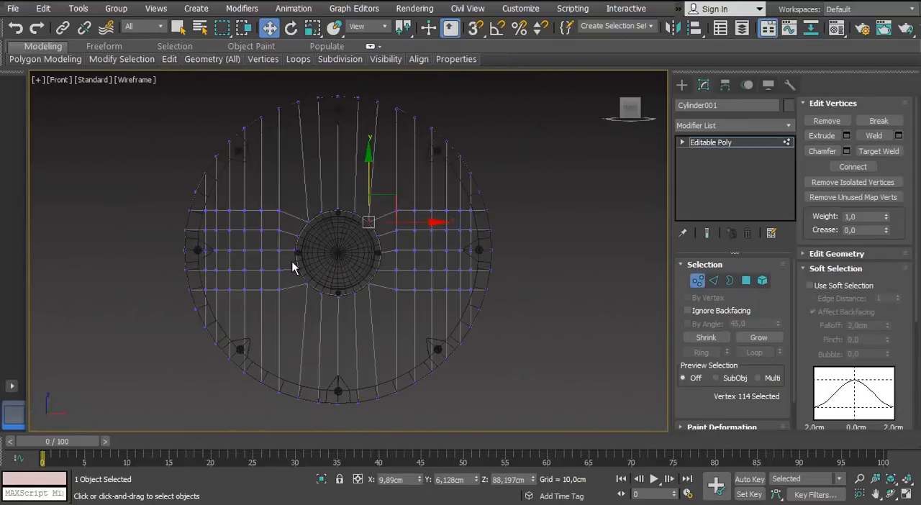
{"action": "key", "text": "l"}
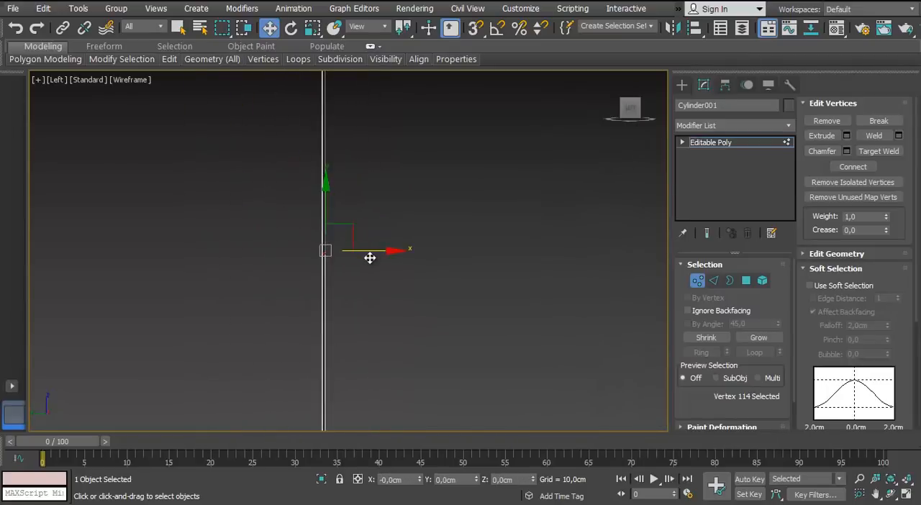
{"action": "key", "text": "p"}
Display the perspective view shaded with edged faces and switch it to the Performance quality preset
{"action": "scroll", "coordinate": [332, 267], "scroll_direction": "down", "scroll_amount": 3}
{"action": "mouse_move", "coordinate": [355, 306]}
{"action": "middle_mouse_down"}
{"action": "mouse_move", "coordinate": [332, 266]}
{"action": "mouse_move", "coordinate": [386, 258]}
{"action": "mouse_move", "coordinate": [448, 281]}
{"action": "mouse_move", "coordinate": [385, 280]}
{"action": "middle_mouse_up"}
{"action": "key", "text": "F3"}
{"action": "scroll", "coordinate": [332, 266], "scroll_direction": "down", "scroll_amount": 3}
{"action": "scroll", "coordinate": [401, 272], "scroll_direction": "up", "scroll_amount": 2}
{"action": "left_click", "coordinate": [118, 80]}
{"action": "left_click", "coordinate": [144, 120]}
{"action": "scroll", "coordinate": [303, 232], "scroll_direction": "up", "scroll_amount": 3}
{"action": "scroll", "coordinate": [299, 233], "scroll_direction": "down", "scroll_amount": 3}
Select the open outer border of the dome's flange and shift it slightly along Y
{"action": "left_click", "coordinate": [536, 259]}
{"action": "left_click", "coordinate": [697, 282]}
{"action": "left_click", "coordinate": [536, 278]}
{"action": "left_click", "coordinate": [360, 252]}
{"action": "left_click", "coordinate": [730, 281]}
{"action": "left_click", "coordinate": [376, 255]}
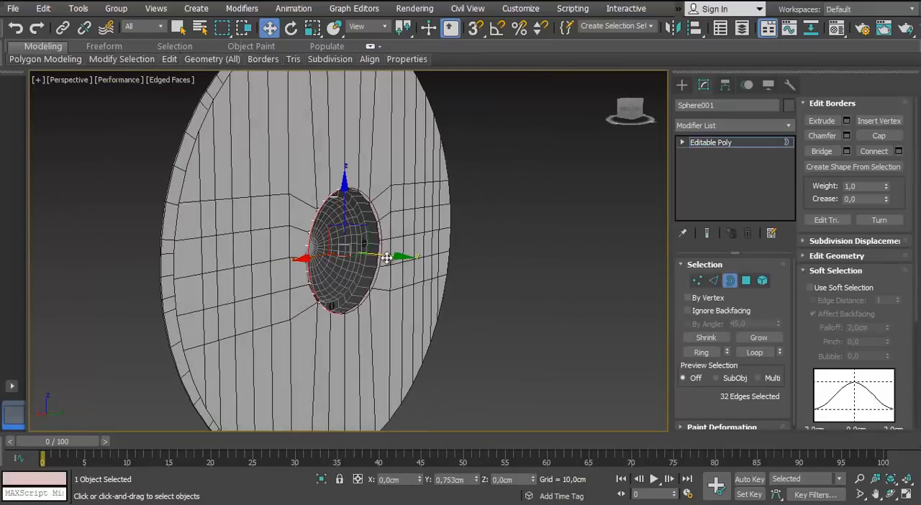
{"action": "left_click_drag", "start_coordinate": [386, 258], "coordinate": [384, 257]}
{"action": "middle_click_drag", "start_coordinate": [384, 257], "coordinate": [276, 316], "text": "alt"}
{"action": "scroll", "coordinate": [327, 198], "scroll_direction": "up", "scroll_amount": 4}
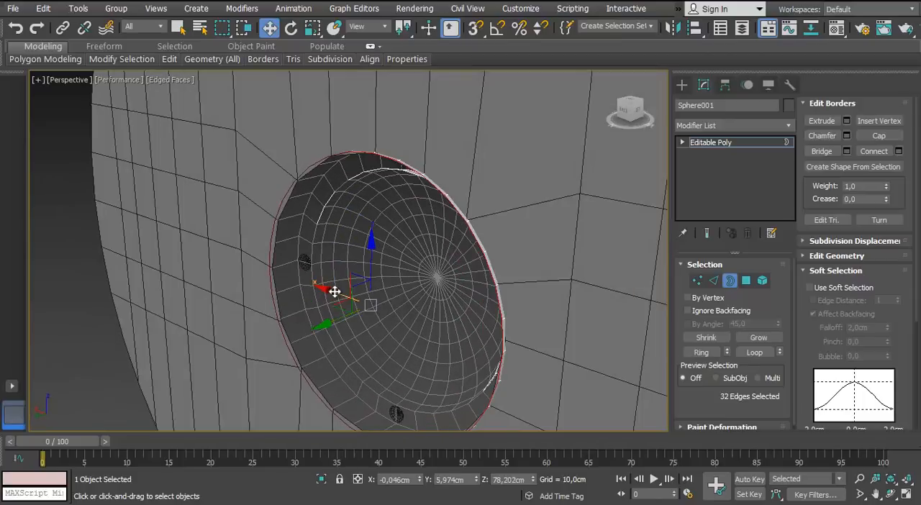
Add a Shell modifier to the dome with an inner amount of about 1.29 cm
{"action": "left_click", "coordinate": [785, 143]}
{"action": "left_click", "coordinate": [790, 126]}
{"action": "type", "text": "sh"}
{"action": "key", "text": "Return"}
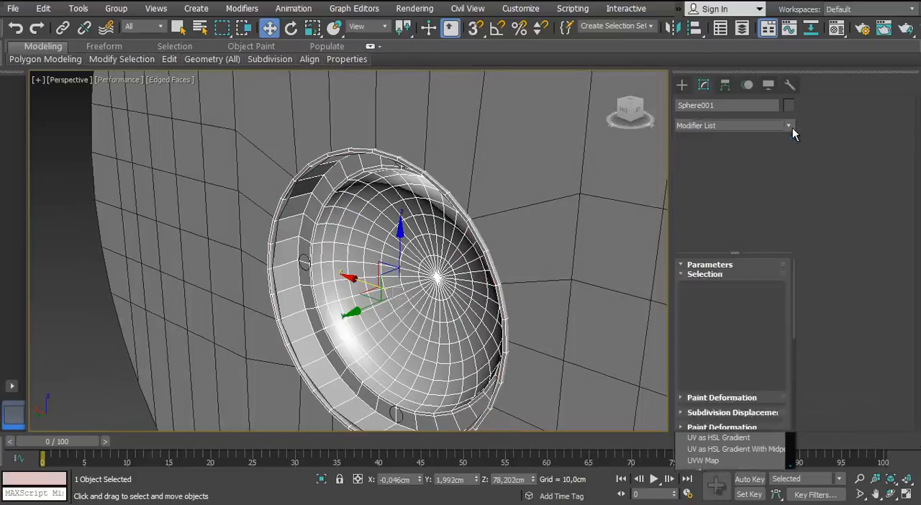
{"action": "left_click_drag", "start_coordinate": [776, 284], "coordinate": [665, 429]}
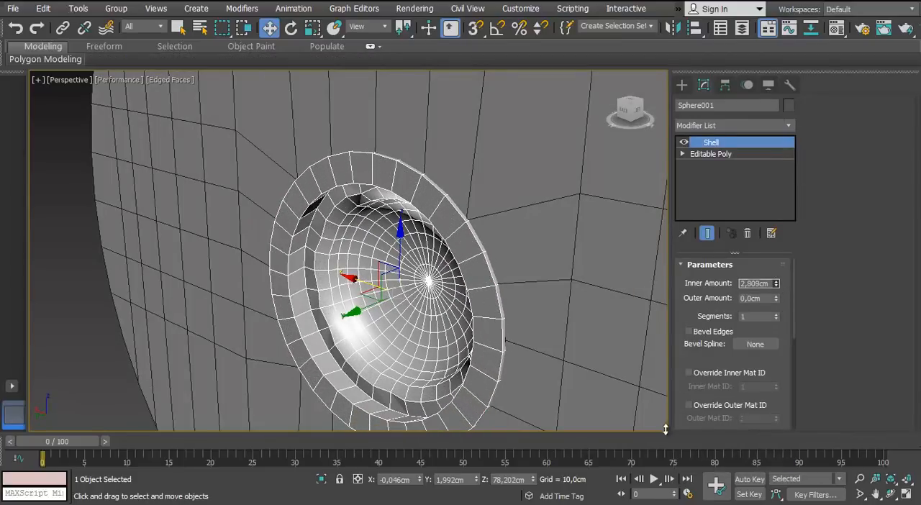
{"action": "middle_click_drag", "start_coordinate": [345, 385], "coordinate": [536, 360], "text": "alt"}
{"action": "scroll", "coordinate": [536, 359], "scroll_direction": "up", "scroll_amount": 3}
{"action": "right_click", "coordinate": [777, 286]}
{"action": "left_click_drag", "start_coordinate": [777, 286], "coordinate": [736, 430]}
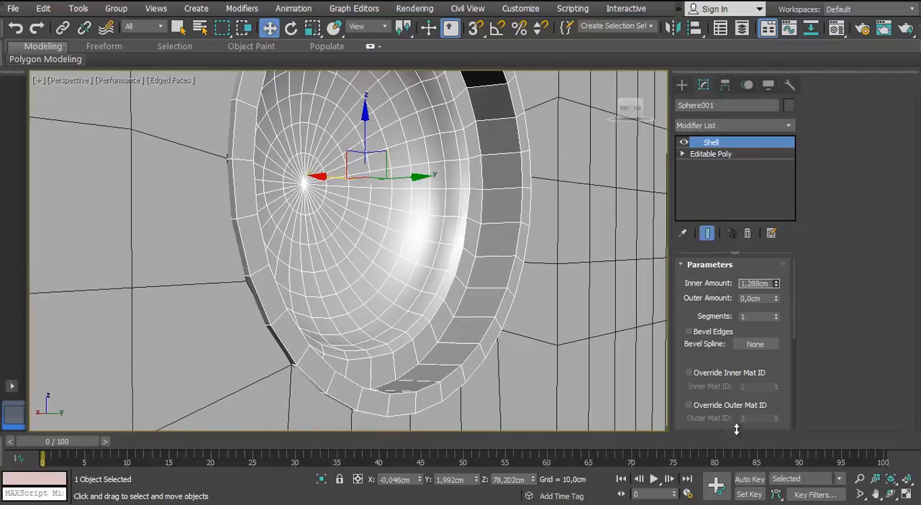
{"action": "scroll", "coordinate": [464, 222], "scroll_direction": "down", "scroll_amount": 4}
{"action": "middle_click_drag", "start_coordinate": [463, 222], "coordinate": [253, 268], "text": "alt"}
{"action": "scroll", "coordinate": [225, 267], "scroll_direction": "down", "scroll_amount": 2}
{"action": "left_click", "coordinate": [633, 196]}
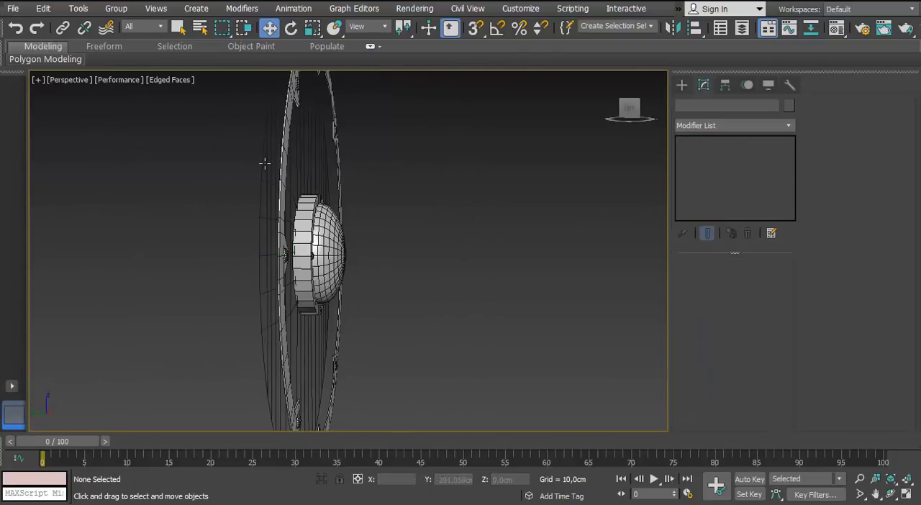
Add a Shell modifier to the planked disc with an inner amount of 3.15 cm
{"action": "left_click", "coordinate": [263, 165]}
{"action": "middle_click_drag", "start_coordinate": [263, 165], "coordinate": [310, 194], "text": "alt"}
{"action": "left_click", "coordinate": [788, 124]}
{"action": "type", "text": "sh"}
{"action": "key", "text": "Return"}
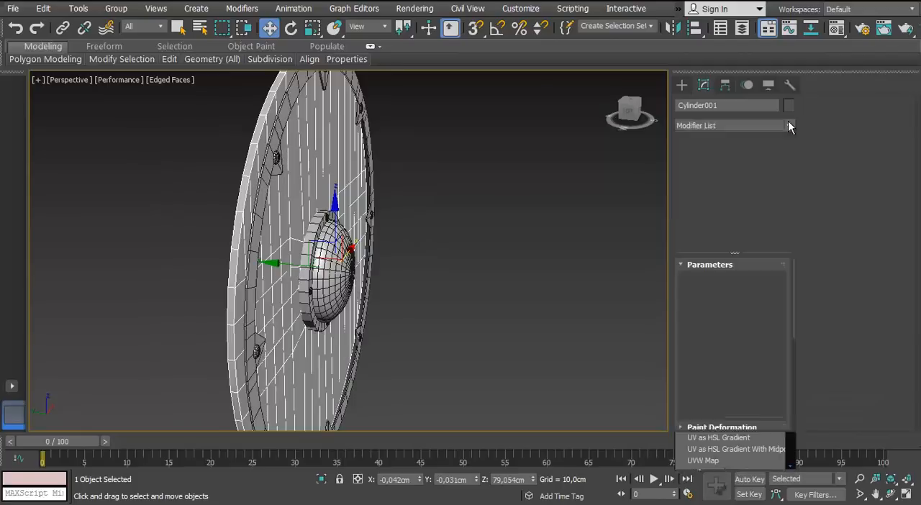
{"action": "left_click_drag", "start_coordinate": [777, 286], "coordinate": [777, 190]}
{"action": "middle_click_drag", "start_coordinate": [295, 155], "coordinate": [331, 316]}
{"action": "scroll", "coordinate": [331, 316], "scroll_direction": "up", "scroll_amount": 5}
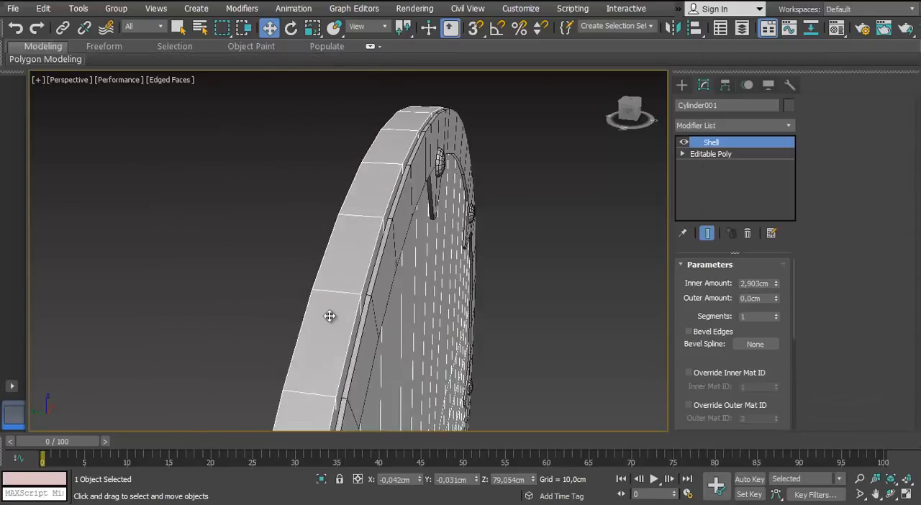
{"action": "middle_click_drag", "start_coordinate": [372, 283], "coordinate": [366, 324], "text": "alt"}
{"action": "scroll", "coordinate": [370, 203], "scroll_direction": "up", "scroll_amount": 3}
{"action": "left_click_drag", "start_coordinate": [776, 283], "coordinate": [833, 179]}
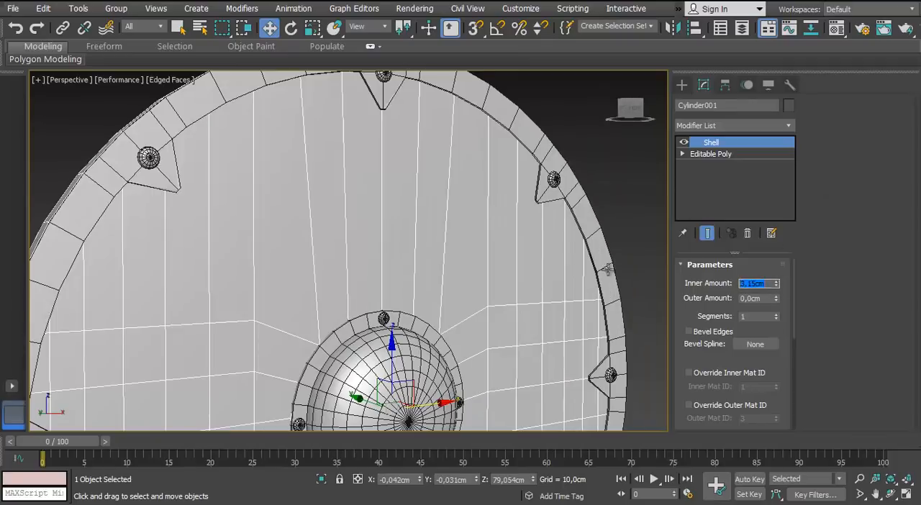
Examine the thickened disc and dome from the front, side and back
{"action": "middle_click_drag", "start_coordinate": [608, 269], "coordinate": [280, 316], "text": "alt"}
{"action": "left_click", "coordinate": [281, 317]}
{"action": "scroll", "coordinate": [339, 329], "scroll_direction": "up", "scroll_amount": 4}
{"action": "middle_click_drag", "start_coordinate": [339, 329], "coordinate": [144, 266], "text": "alt"}
{"action": "left_click", "coordinate": [263, 276]}
{"action": "scroll", "coordinate": [263, 276], "scroll_direction": "down", "scroll_amount": 5}
{"action": "scroll", "coordinate": [418, 285], "scroll_direction": "up", "scroll_amount": 2}
{"action": "scroll", "coordinate": [288, 268], "scroll_direction": "down", "scroll_amount": 2}
{"action": "scroll", "coordinate": [263, 267], "scroll_direction": "up", "scroll_amount": 3}
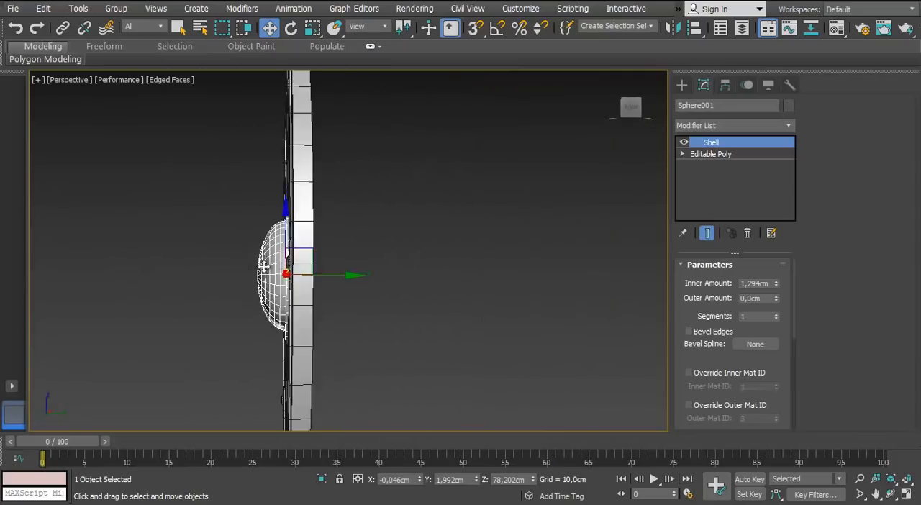
{"action": "middle_click_drag", "start_coordinate": [264, 267], "coordinate": [194, 263], "text": "alt"}
{"action": "scroll", "coordinate": [348, 249], "scroll_direction": "up", "scroll_amount": 4}
{"action": "middle_click_drag", "start_coordinate": [347, 249], "coordinate": [339, 227], "text": "alt"}
Collapse the dome with its Shell modifier into an Editable Poly
{"action": "left_click", "coordinate": [723, 155]}
{"action": "left_click", "coordinate": [713, 143]}
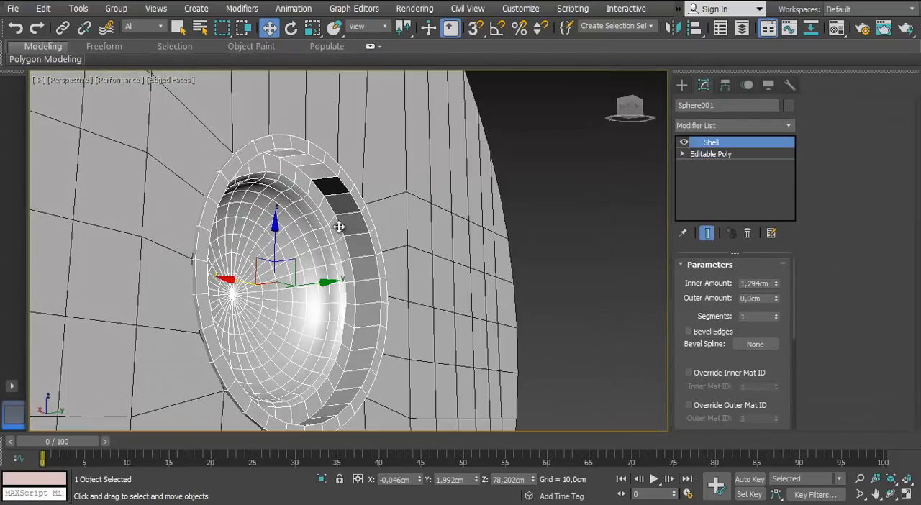
{"action": "right_click", "coordinate": [338, 191]}
{"action": "mouse_move", "coordinate": [361, 330]}
{"action": "left_click", "coordinate": [326, 338]}
{"action": "key", "text": "2"}
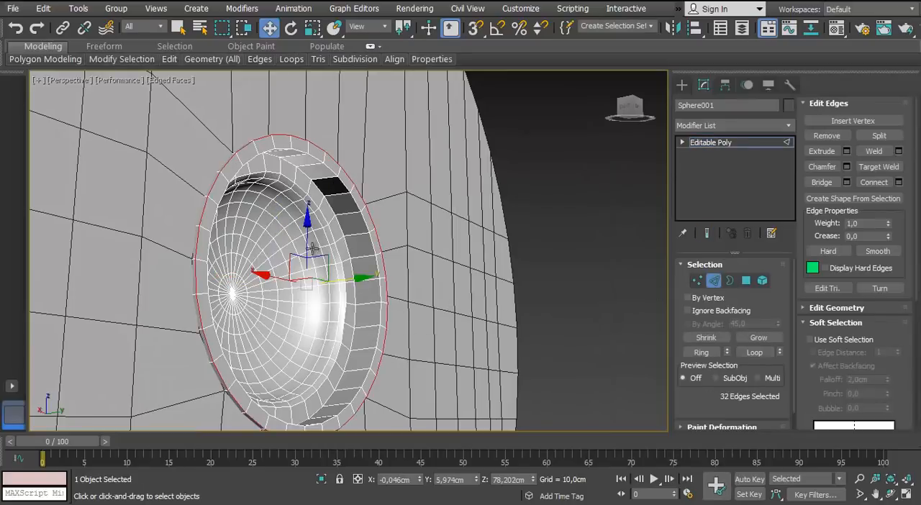
{"action": "left_click", "coordinate": [746, 281], "text": "ctrl"}
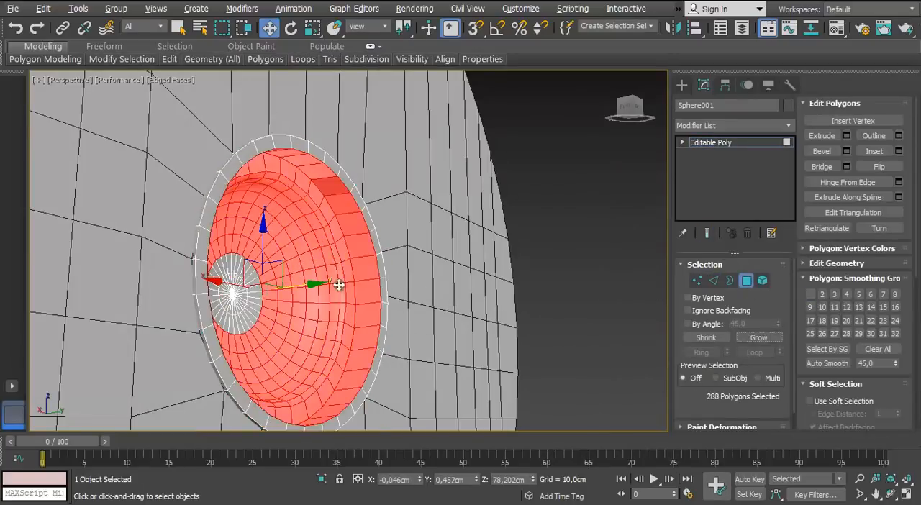
{"action": "middle_click_drag", "start_coordinate": [339, 285], "coordinate": [280, 314], "text": "alt"}
{"action": "left_click", "coordinate": [248, 278], "text": "ctrl"}
{"action": "scroll", "coordinate": [248, 288], "scroll_direction": "up", "scroll_amount": 3}
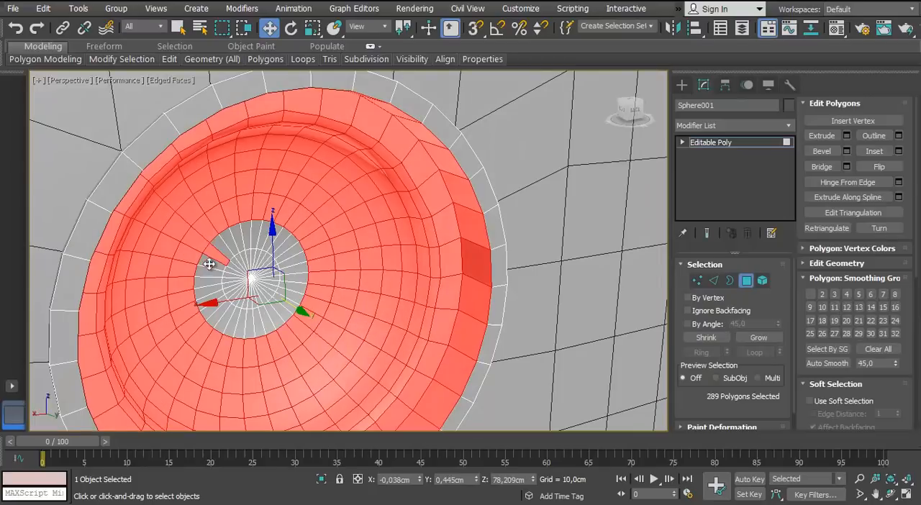
Select the dome's inner polygons outward from its centre vertex and scale them down in X and Z to widen the back ring
{"action": "key", "text": "1"}
{"action": "left_click", "coordinate": [251, 279]}
{"action": "left_click", "coordinate": [748, 283], "text": "ctrl"}
{"action": "left_click", "coordinate": [758, 339]}
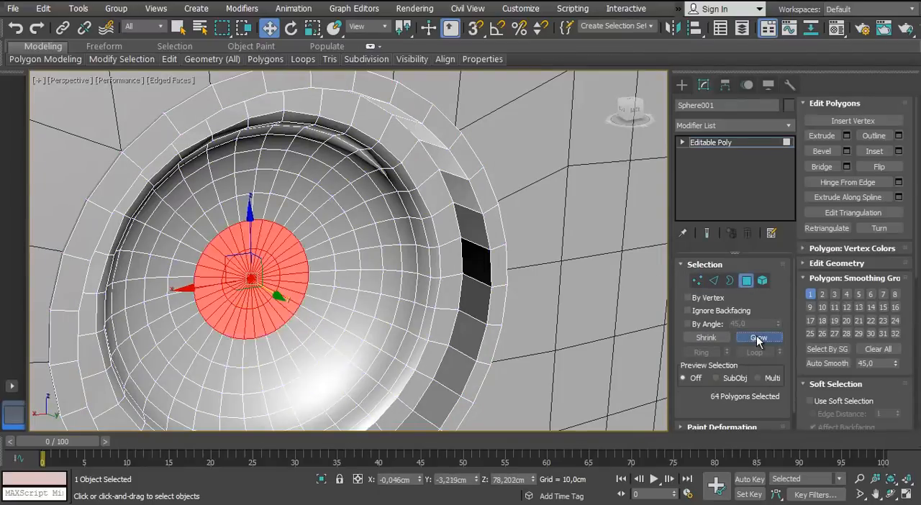
{"action": "triple_click", "coordinate": [758, 339]}
{"action": "triple_click", "coordinate": [758, 339]}
{"action": "left_click", "coordinate": [758, 340]}
{"action": "left_click", "coordinate": [758, 339]}
{"action": "left_click", "coordinate": [758, 339]}
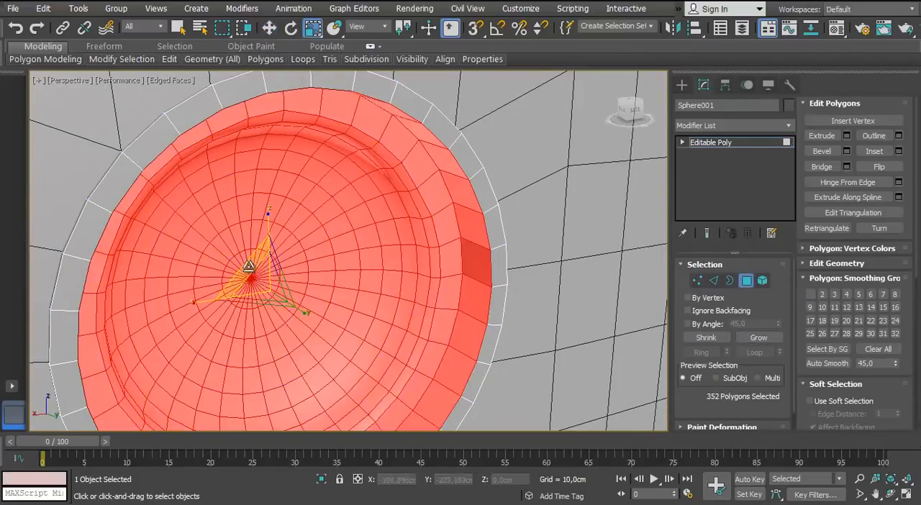
{"action": "scroll", "coordinate": [246, 245], "scroll_direction": "down", "scroll_amount": 6}
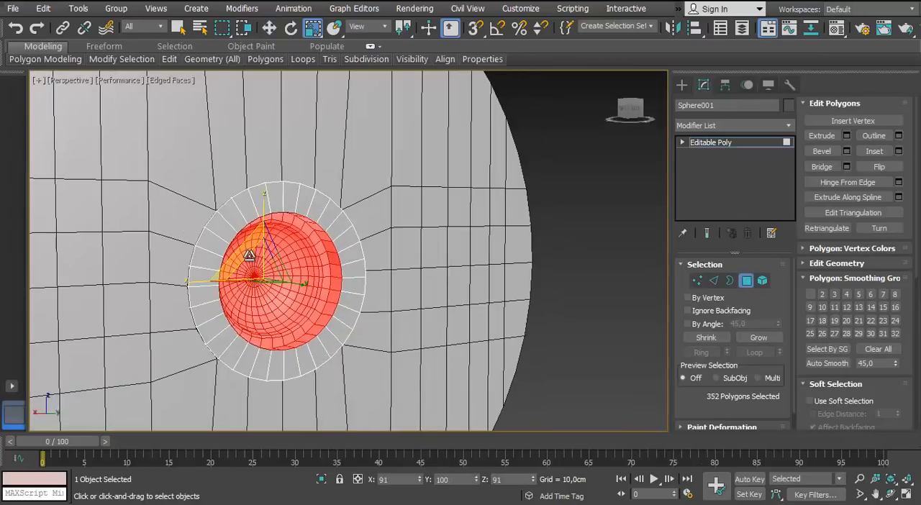
{"action": "mouse_move", "coordinate": [249, 256]}
{"action": "middle_mouse_down", "text": "alt"}
{"action": "mouse_move", "coordinate": [244, 230]}
{"action": "mouse_move", "coordinate": [290, 230]}
{"action": "mouse_move", "coordinate": [237, 246]}
{"action": "middle_mouse_up", "text": "alt"}
Grow the polygon selection to include the flange's back ring and shift it slightly along Y
{"action": "left_click", "coordinate": [759, 338]}
{"action": "middle_click_drag", "start_coordinate": [248, 316], "coordinate": [300, 324], "text": "alt"}
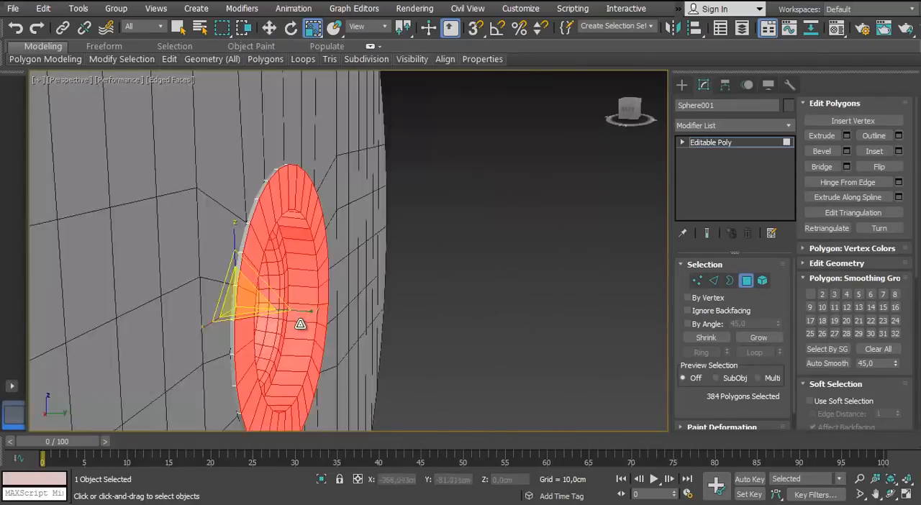
{"action": "key", "text": "w"}
{"action": "left_click_drag", "start_coordinate": [285, 312], "coordinate": [286, 312]}
Connect the ring of edges across the flange's outer rim with one segment and a slide of about 69
{"action": "middle_click_drag", "start_coordinate": [262, 241], "coordinate": [237, 263], "text": "alt"}
{"action": "left_click", "coordinate": [244, 246]}
{"action": "left_click", "coordinate": [274, 244], "text": "ctrl"}
{"action": "left_click", "coordinate": [714, 280], "text": "ctrl+shift"}
{"action": "left_click", "coordinate": [702, 353]}
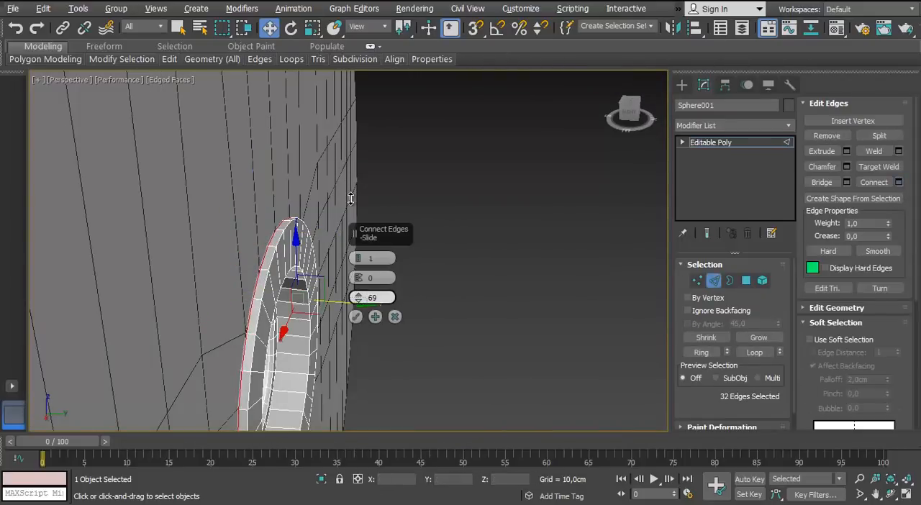
Try to extrude the upper and lower polygons of the flange's rear rim outward by about 13.34 cm
{"action": "left_click", "coordinate": [746, 281]}
{"action": "middle_click_drag", "start_coordinate": [331, 266], "coordinate": [230, 259], "text": "alt"}
{"action": "left_click", "coordinate": [847, 136]}
{"action": "scroll", "coordinate": [349, 302], "scroll_direction": "down", "scroll_amount": 4}
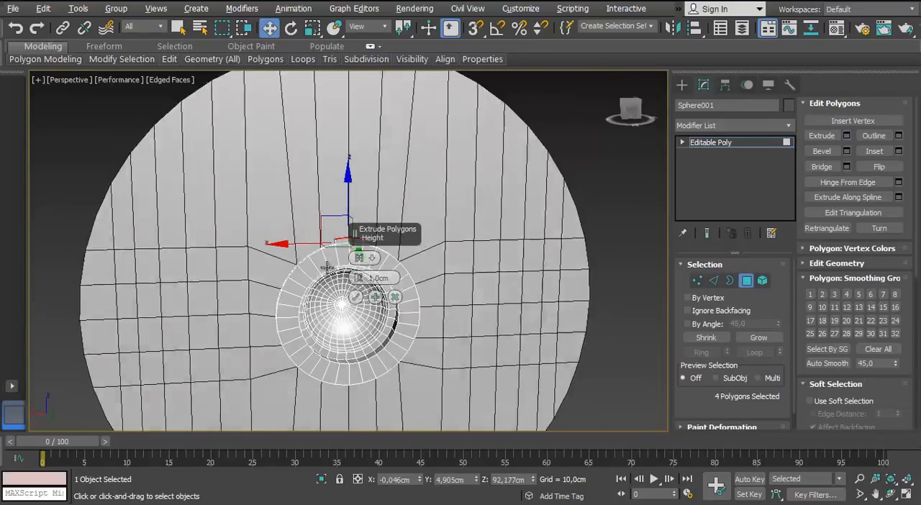
{"action": "middle_click_drag", "start_coordinate": [348, 345], "coordinate": [306, 297]}
{"action": "left_click", "coordinate": [391, 281]}
{"action": "middle_click_drag", "start_coordinate": [295, 334], "coordinate": [298, 240], "text": "alt"}
{"action": "left_click", "coordinate": [847, 136]}
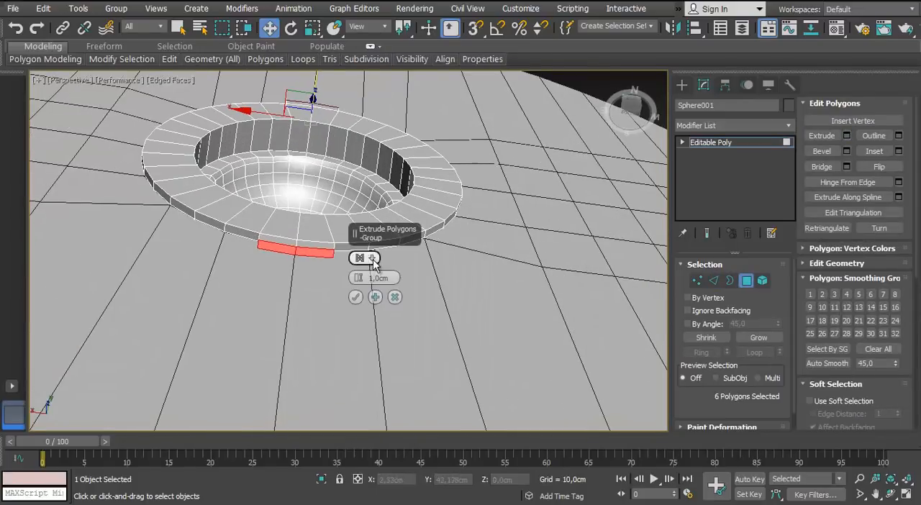
{"action": "left_click_drag", "start_coordinate": [356, 387], "coordinate": [356, 280]}
{"action": "scroll", "coordinate": [269, 345], "scroll_direction": "down", "scroll_amount": 4}
{"action": "middle_click_drag", "start_coordinate": [277, 252], "coordinate": [267, 333], "text": "alt"}
{"action": "scroll", "coordinate": [267, 316], "scroll_direction": "down", "scroll_amount": 2}
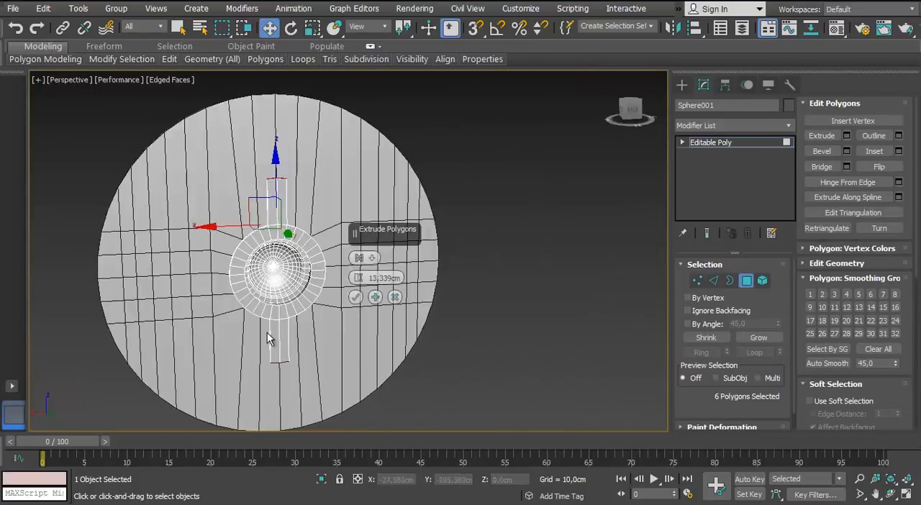
Set the first material's diffuse colour to dark grey, value 30, and assign it to all objects with viewport display on
{"action": "key", "text": "m"}
{"action": "left_click", "coordinate": [572, 379]}
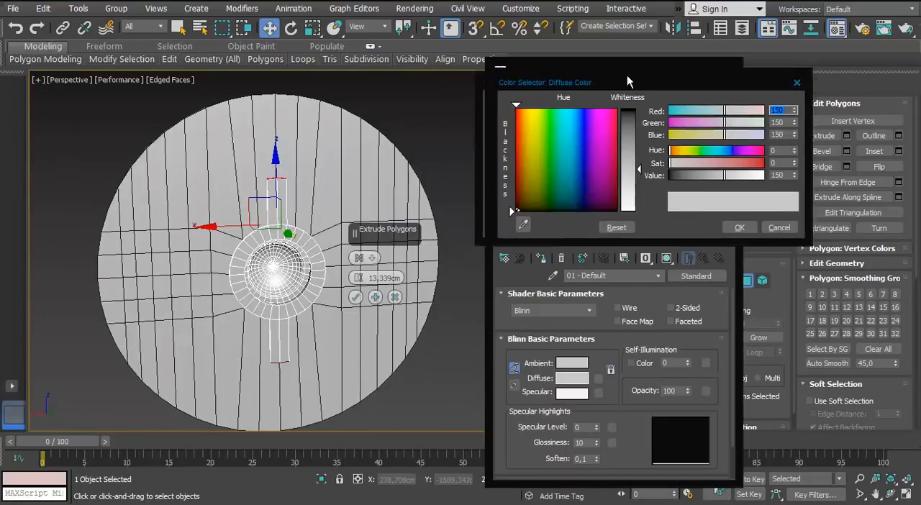
{"action": "left_click_drag", "start_coordinate": [627, 75], "coordinate": [643, 74]}
{"action": "left_click", "coordinate": [642, 123]}
{"action": "left_click", "coordinate": [753, 225]}
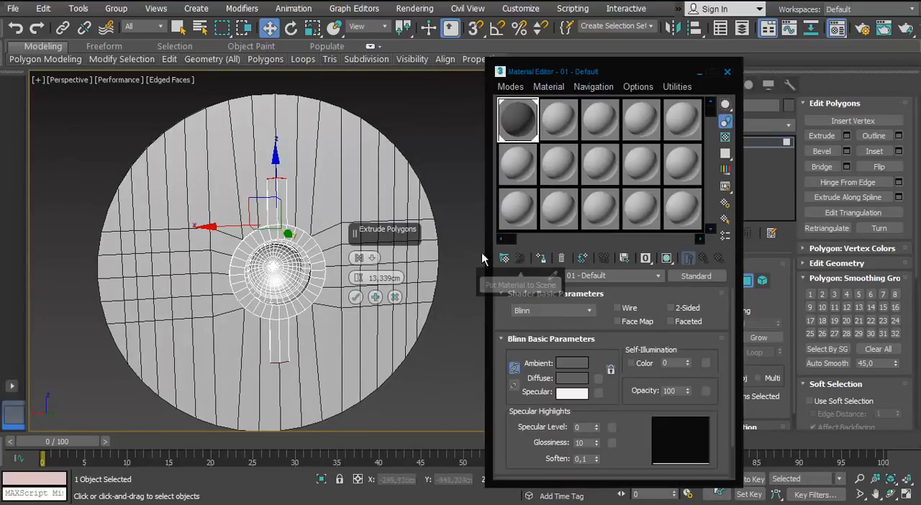
{"action": "left_click", "coordinate": [356, 297]}
{"action": "left_click", "coordinate": [540, 259]}
{"action": "left_click", "coordinate": [749, 281]}
{"action": "key", "text": "ctrl+a"}
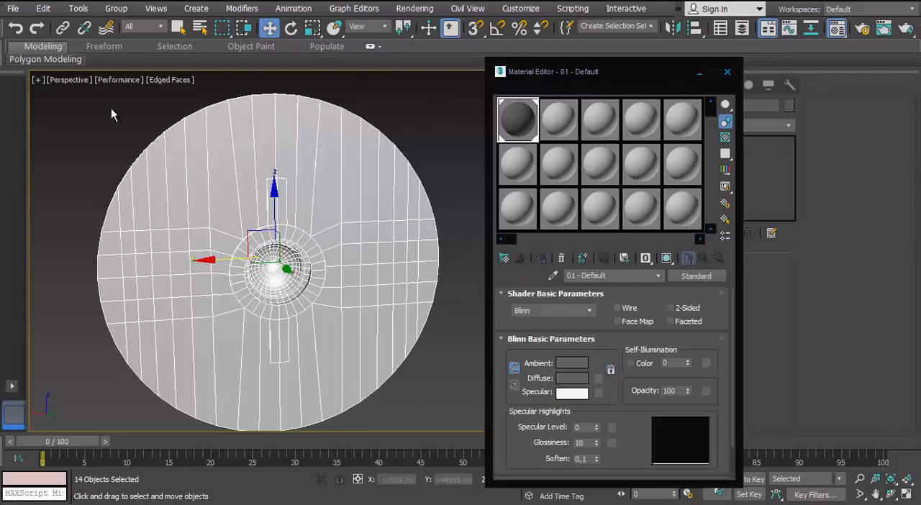
{"action": "left_click", "coordinate": [666, 257]}
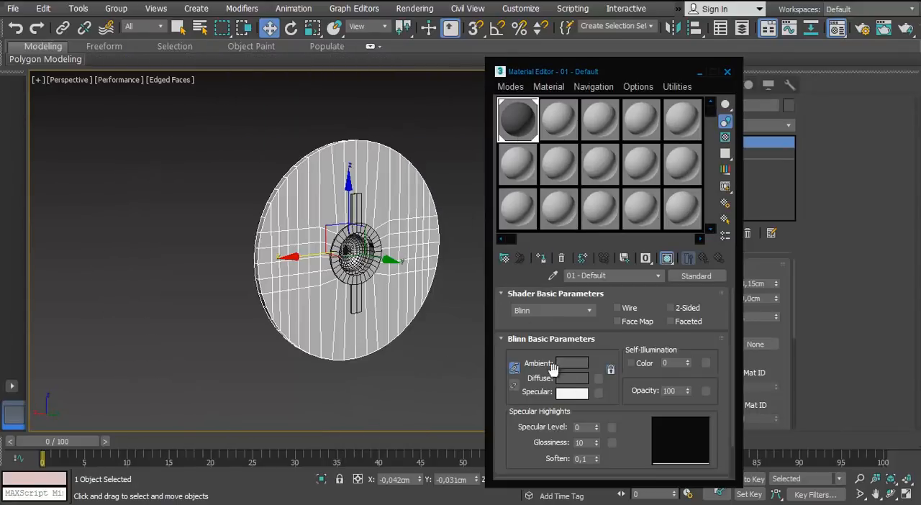
Confirm the material's dark grey diffuse colour and return the perspective view to the Standard quality preset
{"action": "left_click", "coordinate": [572, 378]}
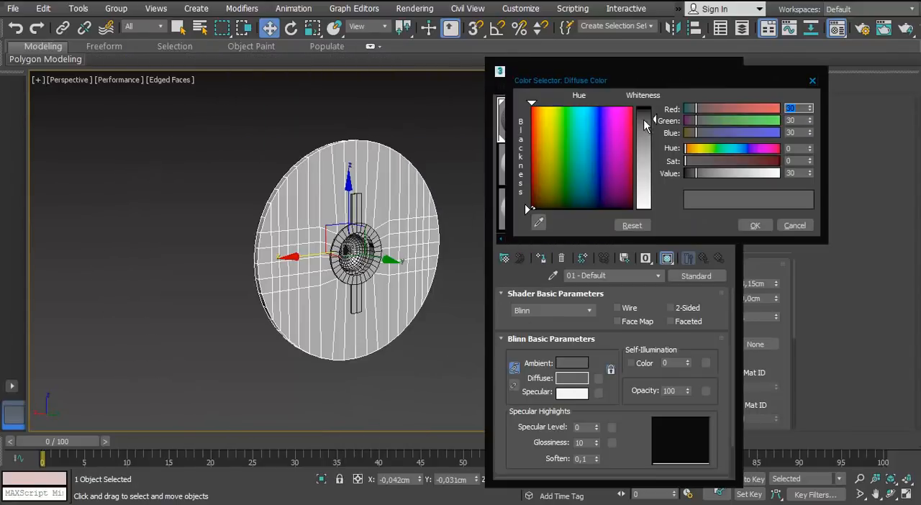
{"action": "left_click", "coordinate": [755, 225]}
{"action": "left_click", "coordinate": [459, 252]}
{"action": "mouse_move", "coordinate": [459, 252]}
{"action": "middle_mouse_down", "text": "alt"}
{"action": "mouse_move", "coordinate": [374, 252]}
{"action": "mouse_move", "coordinate": [460, 245]}
{"action": "middle_mouse_up", "text": "alt"}
{"action": "left_click", "coordinate": [728, 72]}
{"action": "middle_click_drag", "start_coordinate": [517, 198], "coordinate": [461, 208], "text": "alt"}
{"action": "scroll", "coordinate": [360, 216], "scroll_direction": "up", "scroll_amount": 3}
{"action": "left_click", "coordinate": [123, 80]}
{"action": "left_click", "coordinate": [152, 102]}
{"action": "middle_click_drag", "start_coordinate": [223, 200], "coordinate": [249, 203], "text": "alt"}
Lighten the material's diffuse colour to a medium grey and close the Material Editor
{"action": "key", "text": "m"}
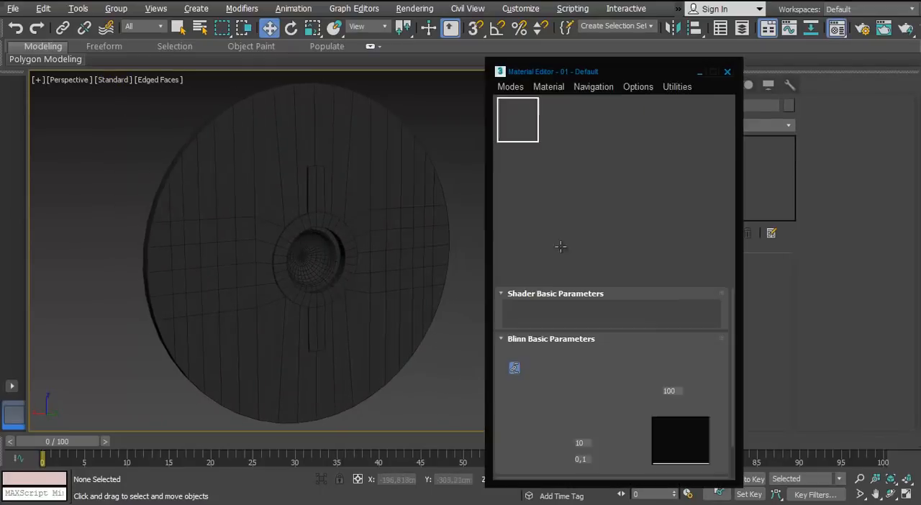
{"action": "left_click", "coordinate": [571, 378]}
{"action": "mouse_move", "coordinate": [653, 110]}
{"action": "left_mouse_down"}
{"action": "mouse_move", "coordinate": [653, 133]}
{"action": "mouse_move", "coordinate": [653, 124]}
{"action": "left_mouse_up"}
{"action": "left_click", "coordinate": [755, 226]}
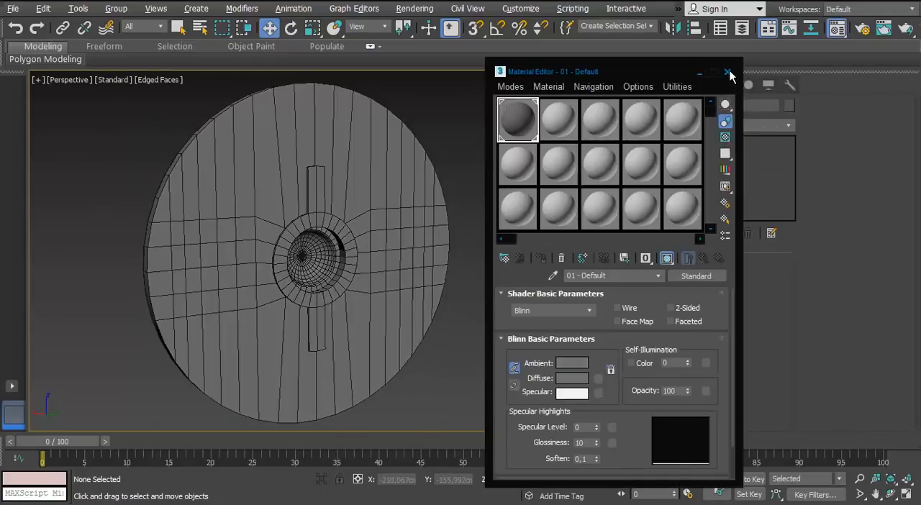
{"action": "left_click", "coordinate": [729, 74]}
{"action": "scroll", "coordinate": [310, 251], "scroll_direction": "up", "scroll_amount": 3}
{"action": "middle_click_drag", "start_coordinate": [303, 216], "coordinate": [374, 234], "text": "alt"}
Undo the last extrusion of the flange's rear rim polygons
{"action": "left_click", "coordinate": [309, 274]}
{"action": "key", "text": "ctrl+z"}
{"action": "key", "text": "ctrl+z"}
{"action": "key", "text": "ctrl+z"}
{"action": "key", "text": "ctrl+z"}
{"action": "key", "text": "ctrl+z"}
Select only the two upper and two lower polygons of the flange's rear rim and extrude them outward into strips
{"action": "left_click", "coordinate": [746, 280]}
{"action": "left_click", "coordinate": [317, 209]}
{"action": "left_click", "coordinate": [344, 200], "text": "ctrl"}
{"action": "key", "text": "F3"}
{"action": "left_click", "coordinate": [246, 224], "text": "alt"}
{"action": "scroll", "coordinate": [246, 224], "scroll_direction": "down", "scroll_amount": 10}
{"action": "middle_click_drag", "start_coordinate": [247, 224], "coordinate": [346, 252], "text": "alt"}
{"action": "key", "text": "F3"}
{"action": "left_click", "coordinate": [847, 135]}
{"action": "scroll", "coordinate": [372, 286], "scroll_direction": "down", "scroll_amount": 4}
{"action": "left_click", "coordinate": [355, 297]}
{"action": "scroll", "coordinate": [356, 297], "scroll_direction": "down", "scroll_amount": 3}
{"action": "middle_click_drag", "start_coordinate": [356, 297], "coordinate": [252, 270], "text": "alt"}
Switch to the back view and select the end vertices of the lower strip on the rear flange
{"action": "key", "text": "f"}
{"action": "key", "text": "b"}
{"action": "left_click", "coordinate": [61, 80]}
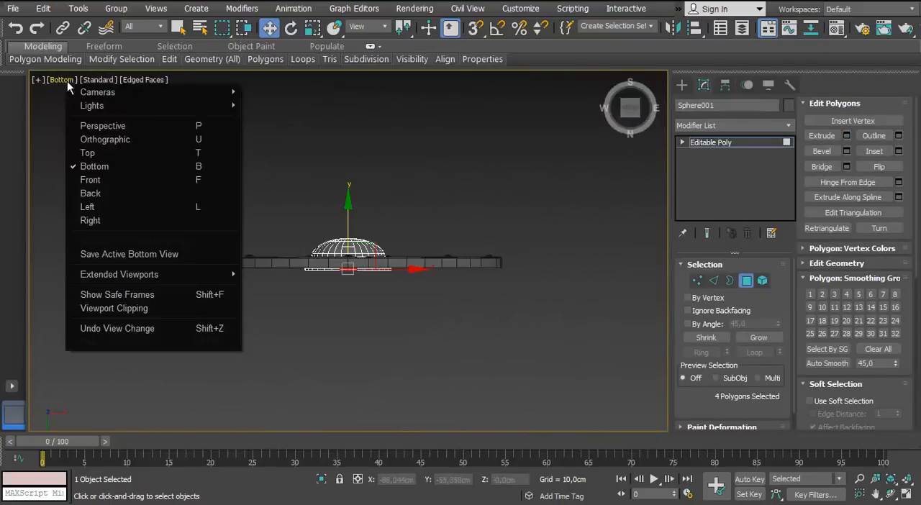
{"action": "left_click", "coordinate": [85, 198]}
{"action": "scroll", "coordinate": [370, 216], "scroll_direction": "up", "scroll_amount": 5}
{"action": "scroll", "coordinate": [405, 166], "scroll_direction": "down", "scroll_amount": 3}
{"action": "key", "text": "1"}
{"action": "left_click_drag", "start_coordinate": [378, 399], "coordinate": [325, 366]}
{"action": "scroll", "coordinate": [338, 370], "scroll_direction": "up", "scroll_amount": 3}
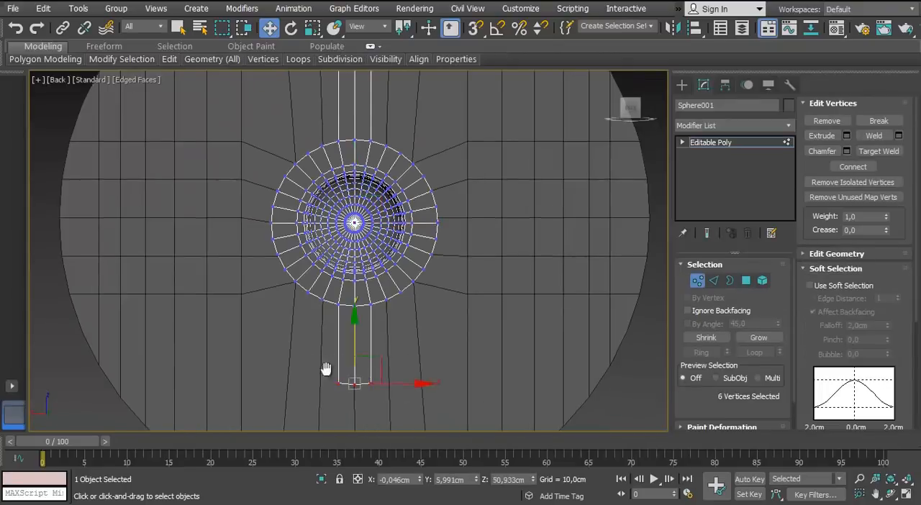
{"action": "middle_click_drag", "start_coordinate": [324, 372], "coordinate": [302, 329]}
Scale the middle end vertices of the upper and lower strips outward into pointed tips, and deselect the flange
{"action": "key", "text": "r"}
{"action": "left_click_drag", "start_coordinate": [342, 278], "coordinate": [343, 306]}
{"action": "middle_click_drag", "start_coordinate": [327, 140], "coordinate": [339, 277]}
{"action": "scroll", "coordinate": [338, 278], "scroll_direction": "down", "scroll_amount": 3}
{"action": "left_click_drag", "start_coordinate": [375, 172], "coordinate": [324, 135]}
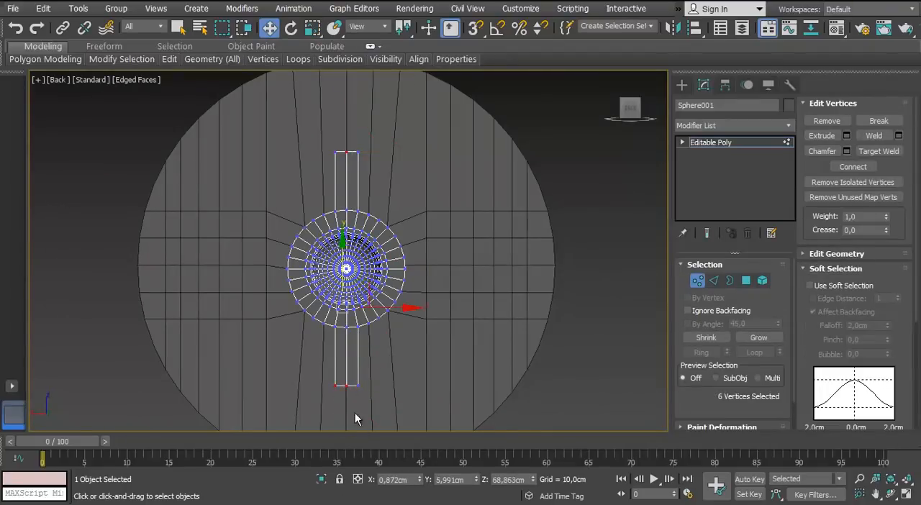
{"action": "left_click_drag", "start_coordinate": [344, 379], "coordinate": [343, 376], "text": "ctrl"}
{"action": "middle_click_drag", "start_coordinate": [342, 177], "coordinate": [377, 189]}
{"action": "scroll", "coordinate": [374, 176], "scroll_direction": "down", "scroll_amount": 3}
{"action": "left_click", "coordinate": [697, 281]}
{"action": "scroll", "coordinate": [401, 304], "scroll_direction": "up", "scroll_amount": 3}
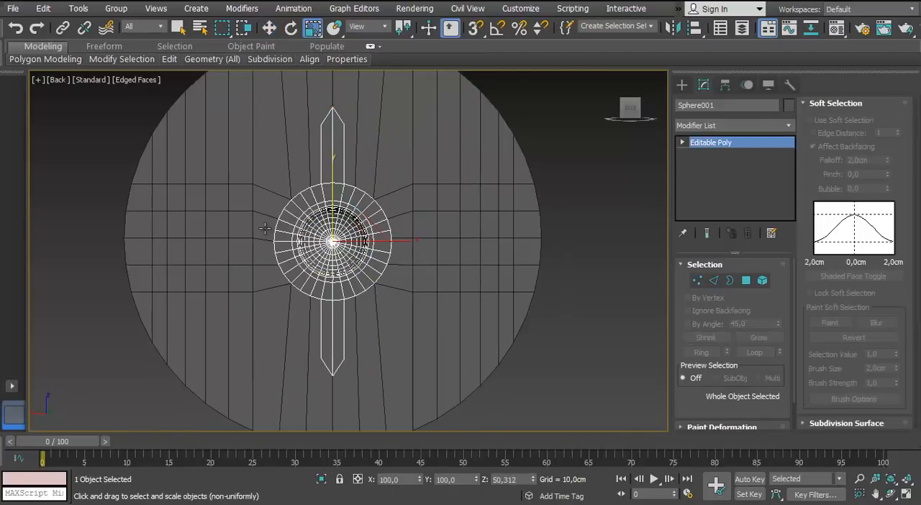
{"action": "middle_click_drag", "start_coordinate": [288, 229], "coordinate": [285, 223]}
{"action": "scroll", "coordinate": [284, 222], "scroll_direction": "up", "scroll_amount": 2}
{"action": "mouse_move", "coordinate": [256, 288]}
{"action": "middle_mouse_down"}
{"action": "mouse_move", "coordinate": [244, 293]}
{"action": "mouse_move", "coordinate": [256, 274]}
{"action": "middle_mouse_up"}
{"action": "left_click", "coordinate": [652, 164]}
{"action": "middle_click_drag", "start_coordinate": [413, 238], "coordinate": [418, 238]}
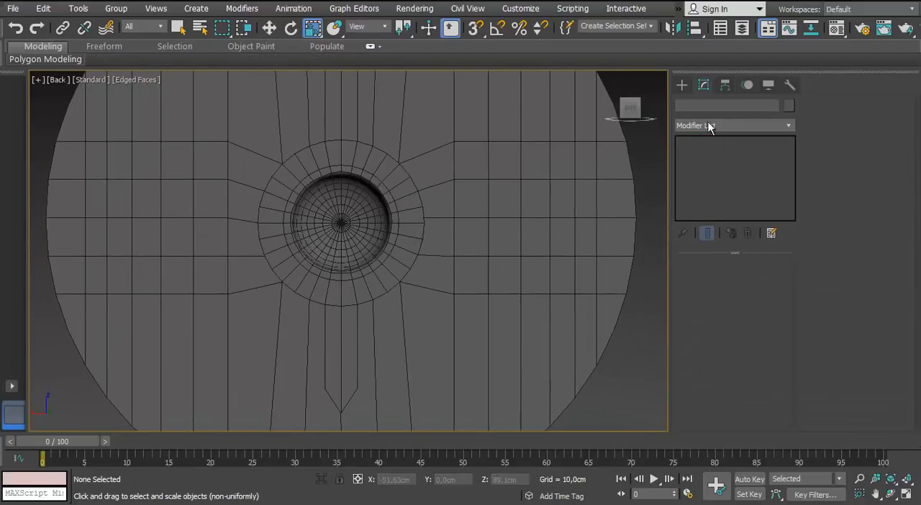
{"action": "left_click", "coordinate": [681, 85]}
{"action": "left_click", "coordinate": [706, 166]}
{"action": "key", "text": "F3"}
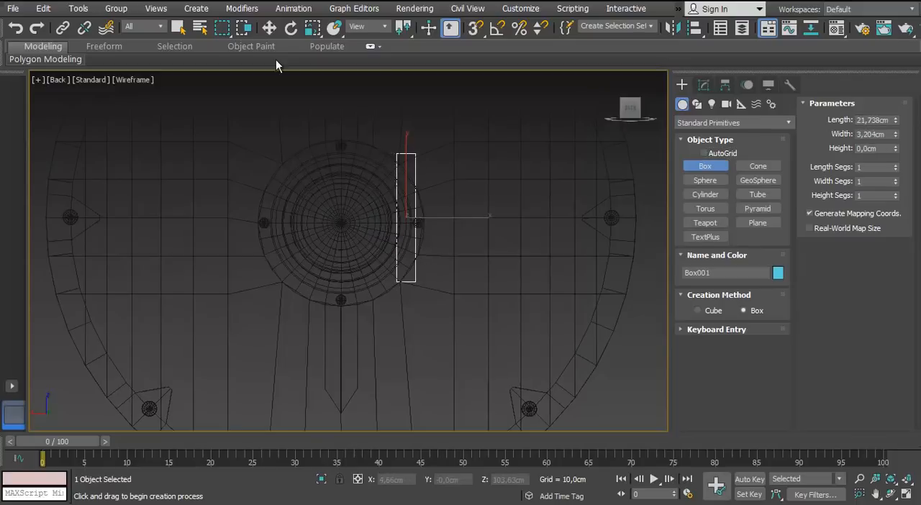
{"action": "left_click", "coordinate": [270, 29]}
{"action": "middle_click_drag", "start_coordinate": [339, 136], "coordinate": [336, 146]}
{"action": "key", "text": "Delete"}
Draw a cylinder beside the dome in the back view and rotate it upright
{"action": "left_click", "coordinate": [706, 195]}
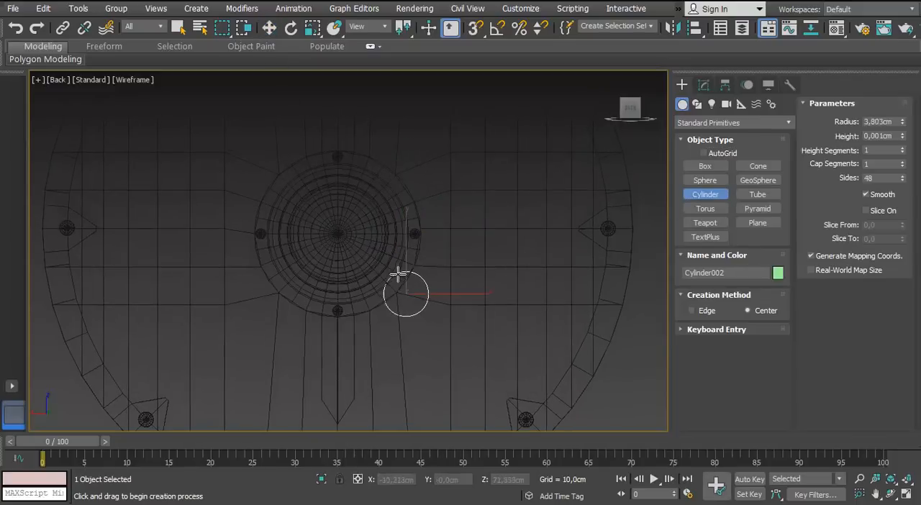
{"action": "key", "text": "w"}
{"action": "middle_click_drag", "start_coordinate": [349, 236], "coordinate": [336, 262]}
{"action": "key", "text": "e"}
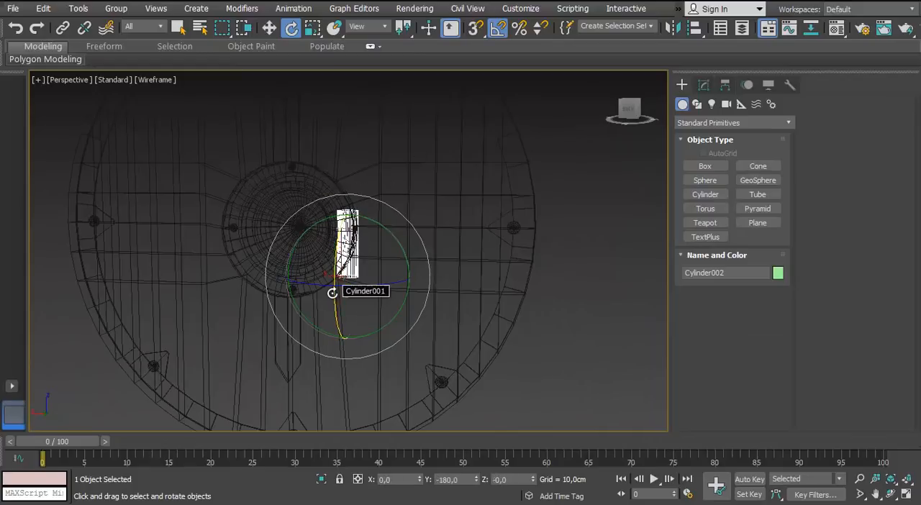
Centre the upright cylinder across the dome in the front view, with a 2,257 cm radius and about 23 cm height
{"action": "key", "text": "f"}
{"action": "key", "text": "w"}
{"action": "left_click_drag", "start_coordinate": [336, 314], "coordinate": [431, 313]}
{"action": "left_click", "coordinate": [703, 85]}
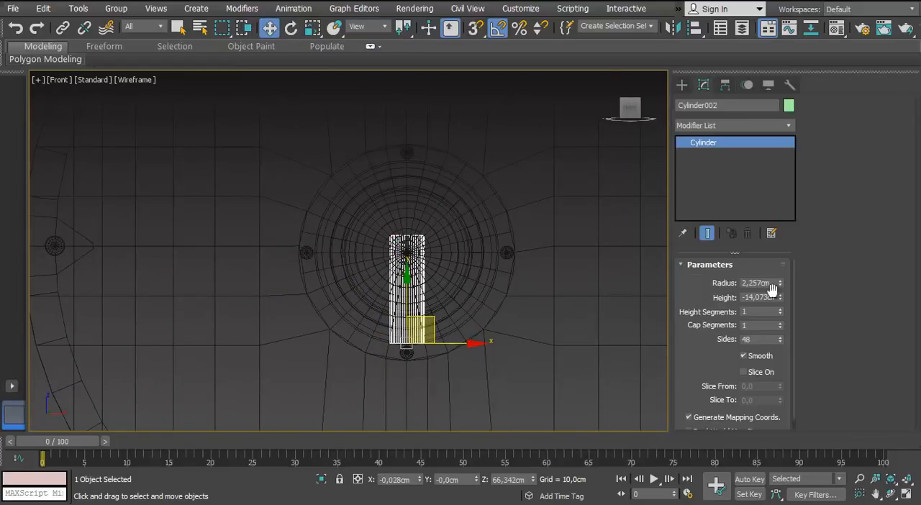
{"action": "key", "text": "F3"}
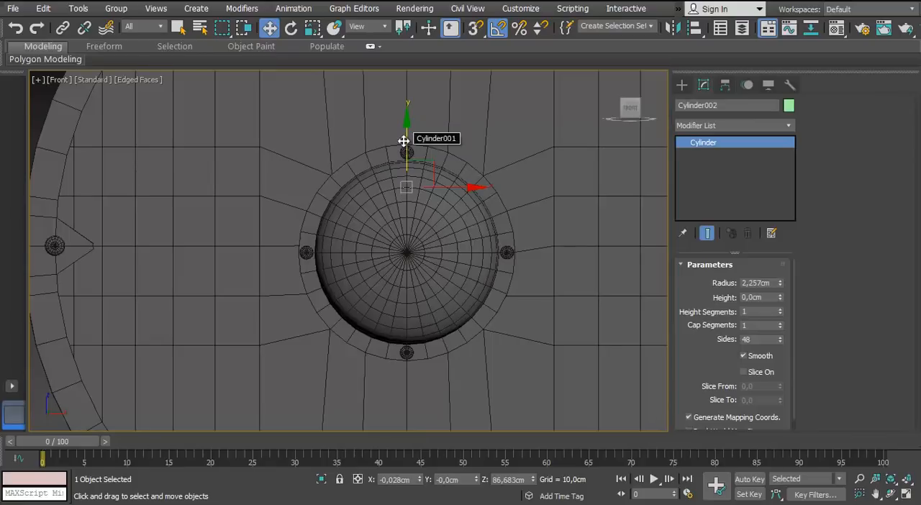
{"action": "left_click", "coordinate": [405, 142]}
{"action": "key", "text": "F3"}
{"action": "key", "text": "F3"}
{"action": "key", "text": "ctrl+z"}
{"action": "key", "text": "F3"}
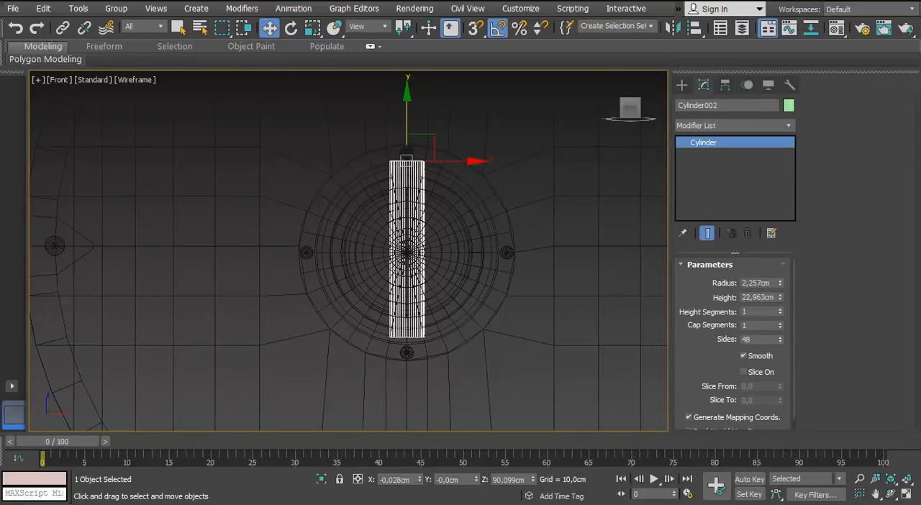
Move the cylinder back into the dome's rear opening, shorten it to 21,733 cm and reduce its number of sides
{"action": "key", "text": "p"}
{"action": "middle_click_drag", "start_coordinate": [460, 280], "coordinate": [267, 248], "text": "alt"}
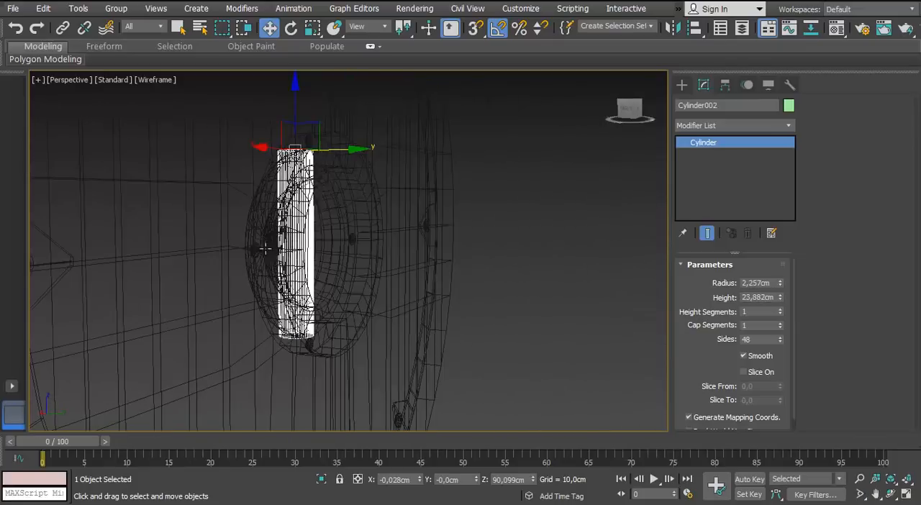
{"action": "key", "text": "F3"}
{"action": "middle_click_drag", "start_coordinate": [336, 165], "coordinate": [290, 197]}
{"action": "scroll", "coordinate": [290, 197], "scroll_direction": "up", "scroll_amount": 3}
{"action": "left_click_drag", "start_coordinate": [292, 184], "coordinate": [344, 186]}
{"action": "middle_click_drag", "start_coordinate": [332, 218], "coordinate": [356, 155]}
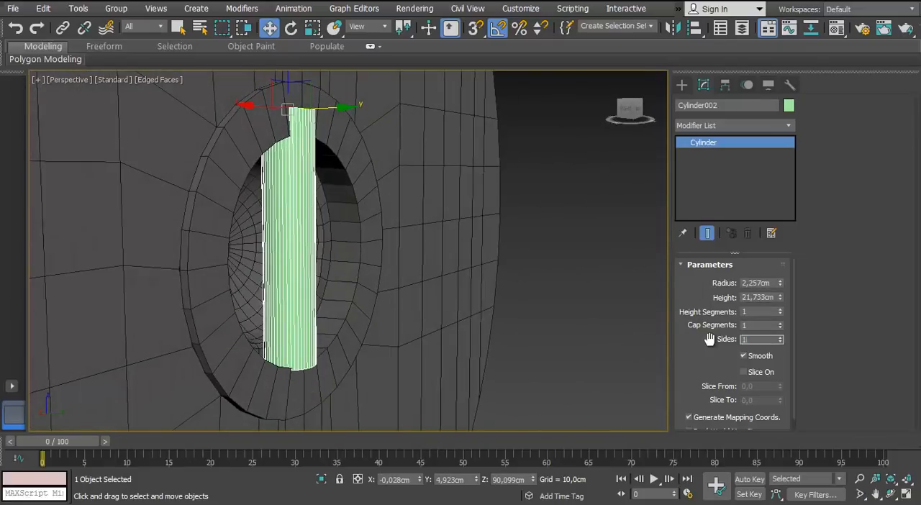
Convert the cylinder to an Editable Poly and lower its upper end vertices toward the opening's edge
{"action": "right_click", "coordinate": [297, 229]}
{"action": "left_click", "coordinate": [251, 325]}
{"action": "left_click", "coordinate": [698, 280]}
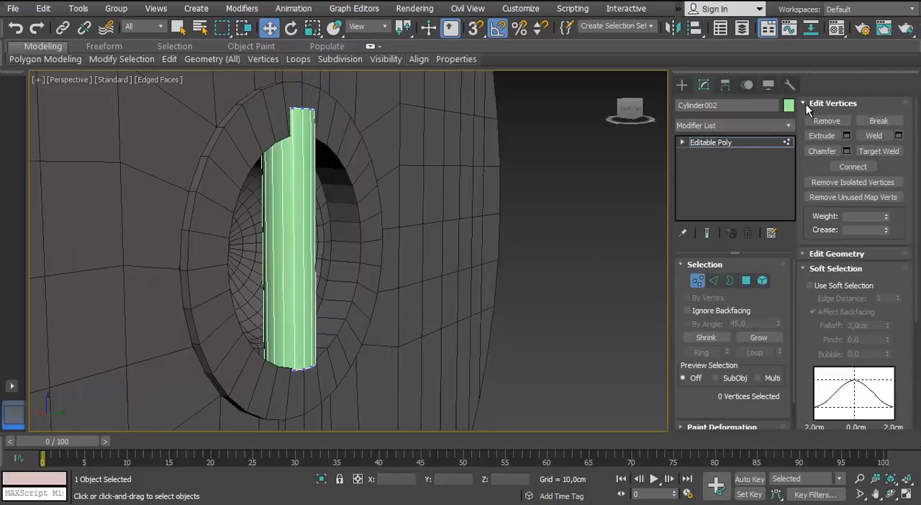
{"action": "middle_click_drag", "start_coordinate": [309, 137], "coordinate": [348, 121], "text": "alt"}
{"action": "left_click_drag", "start_coordinate": [348, 137], "coordinate": [264, 216]}
{"action": "scroll", "coordinate": [270, 218], "scroll_direction": "up", "scroll_amount": 5}
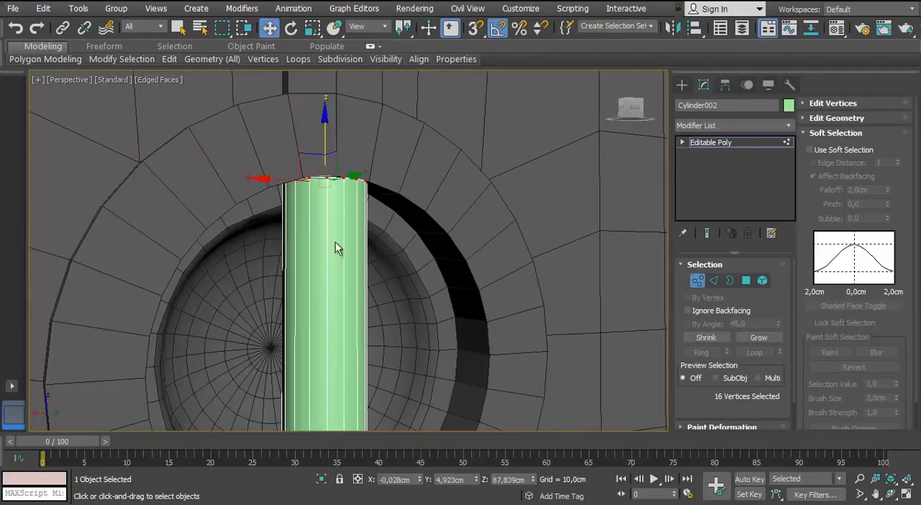
Select the vertices at both ends of the grip bar, rescale them and shift the bar along Y within the opening
{"action": "scroll", "coordinate": [335, 243], "scroll_direction": "down", "scroll_amount": 5}
{"action": "middle_click_drag", "start_coordinate": [367, 301], "coordinate": [411, 284]}
{"action": "left_click_drag", "start_coordinate": [471, 306], "coordinate": [374, 363]}
{"action": "scroll", "coordinate": [418, 309], "scroll_direction": "up", "scroll_amount": 5}
{"action": "scroll", "coordinate": [418, 309], "scroll_direction": "down", "scroll_amount": 5}
{"action": "middle_click_drag", "start_coordinate": [416, 303], "coordinate": [392, 287], "text": "alt"}
{"action": "left_click_drag", "start_coordinate": [327, 410], "coordinate": [496, 200]}
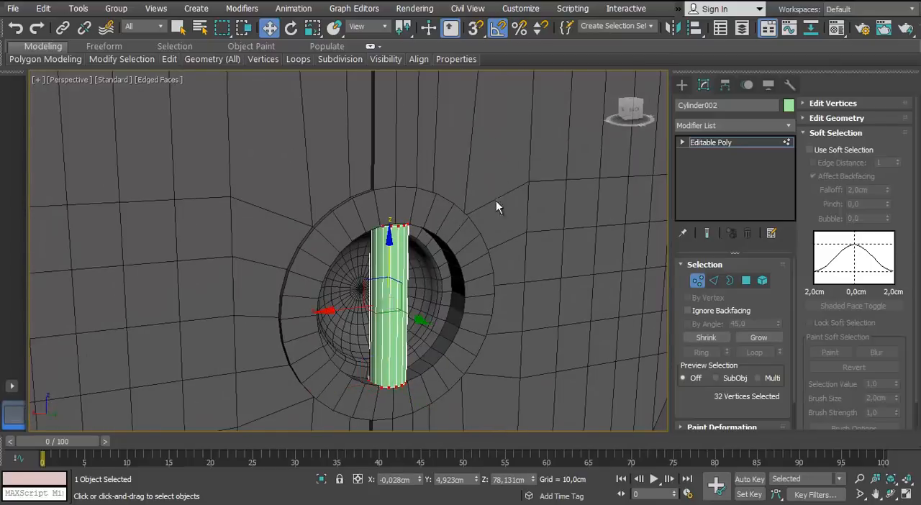
{"action": "middle_click_drag", "start_coordinate": [446, 287], "coordinate": [377, 371], "text": "alt"}
{"action": "scroll", "coordinate": [376, 371], "scroll_direction": "up", "scroll_amount": 5}
{"action": "key", "text": "r"}
{"action": "mouse_move", "coordinate": [385, 282]}
{"action": "left_mouse_down"}
{"action": "mouse_move", "coordinate": [393, 266]}
{"action": "mouse_move", "coordinate": [400, 273]}
{"action": "left_mouse_up"}
{"action": "middle_click_drag", "start_coordinate": [412, 305], "coordinate": [525, 241], "text": "alt"}
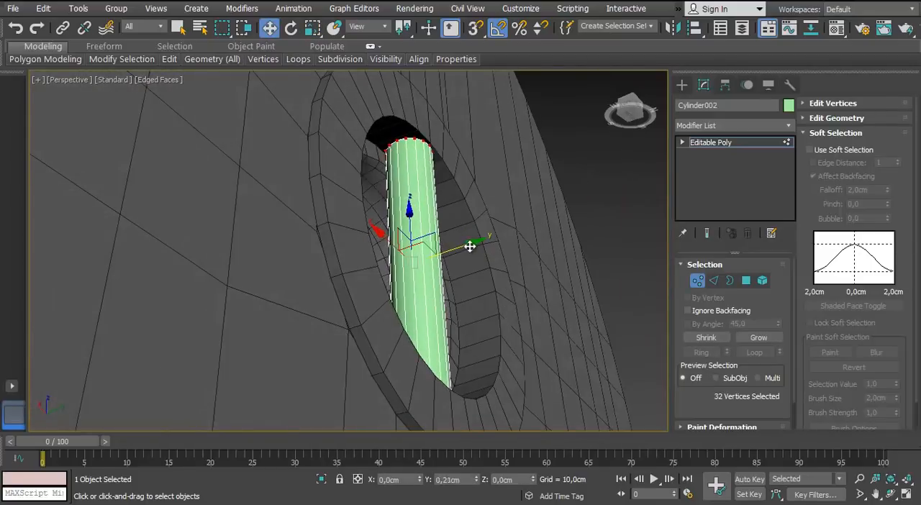
{"action": "middle_click_drag", "start_coordinate": [469, 247], "coordinate": [582, 343], "text": "alt"}
Apply the grey 01 - Default material to the grip bar and choose a dark grey object colour for it
{"action": "key", "text": "m"}
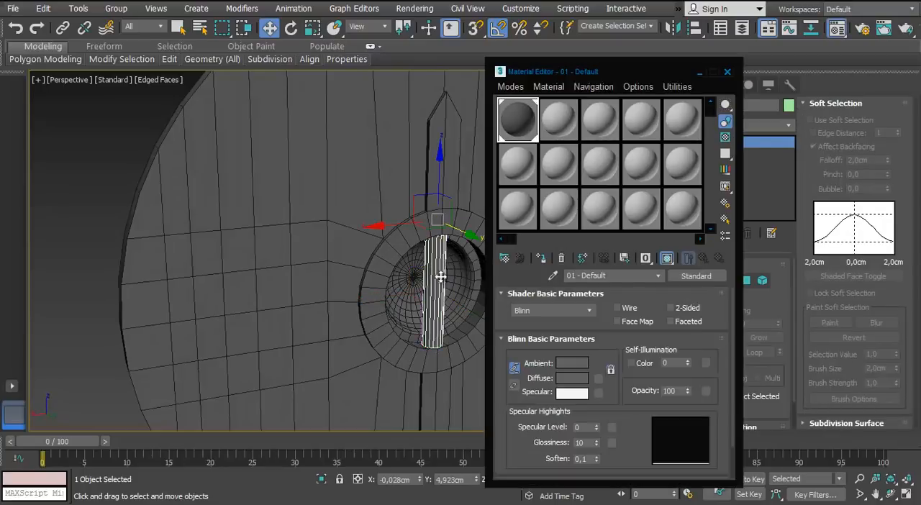
{"action": "left_click", "coordinate": [727, 72]}
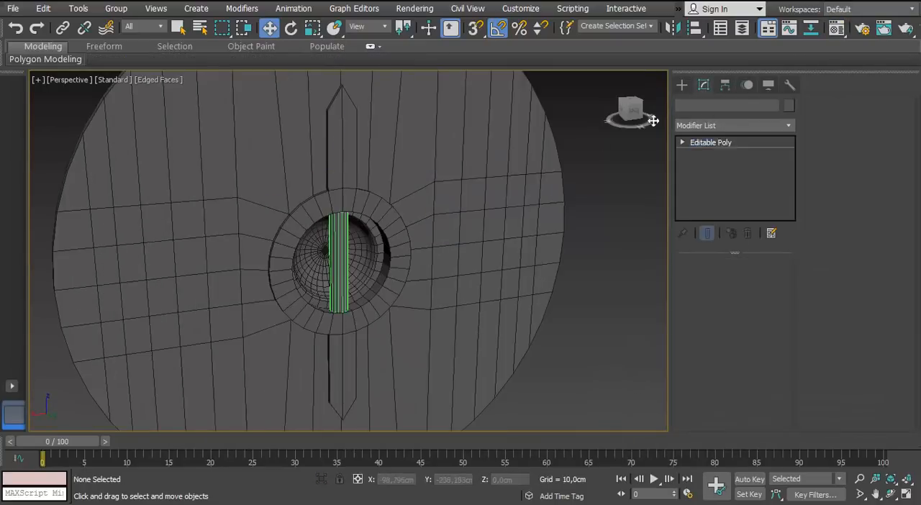
{"action": "left_click", "coordinate": [789, 105]}
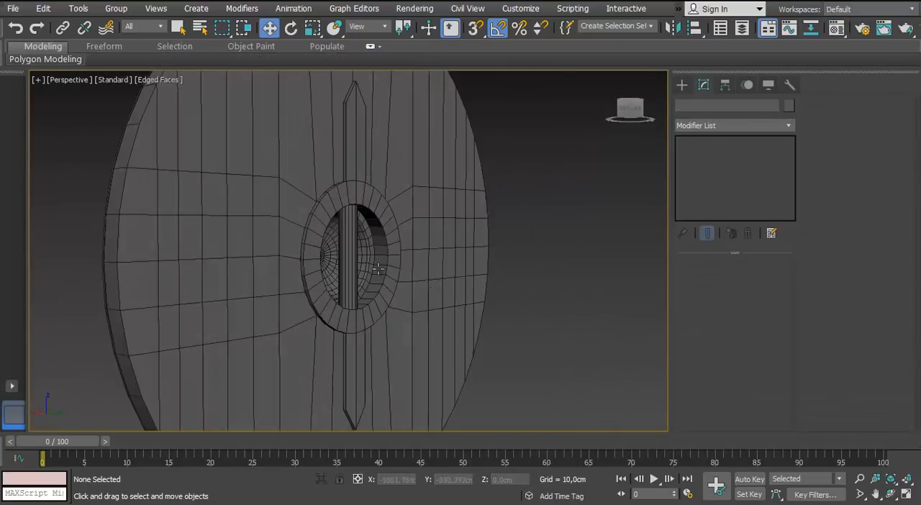
Clone the nail above the dome along Y to the shield's rear side
{"action": "middle_click_drag", "start_coordinate": [288, 251], "coordinate": [327, 281], "text": "alt"}
{"action": "scroll", "coordinate": [480, 226], "scroll_direction": "up", "scroll_amount": 3}
{"action": "scroll", "coordinate": [481, 226], "scroll_direction": "down", "scroll_amount": 3}
{"action": "scroll", "coordinate": [374, 232], "scroll_direction": "up", "scroll_amount": 3}
{"action": "left_click", "coordinate": [374, 232]}
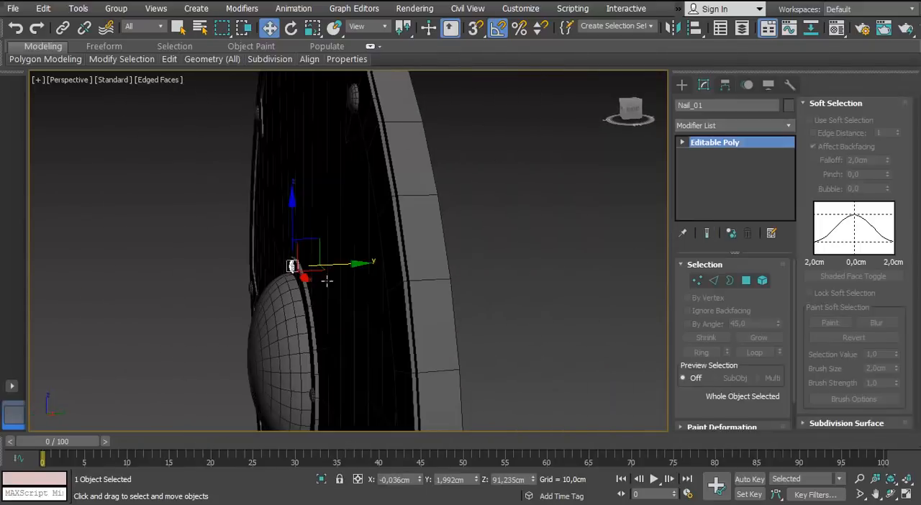
{"action": "left_click_drag", "start_coordinate": [327, 281], "coordinate": [425, 264], "text": "shift"}
{"action": "left_click", "coordinate": [454, 309]}
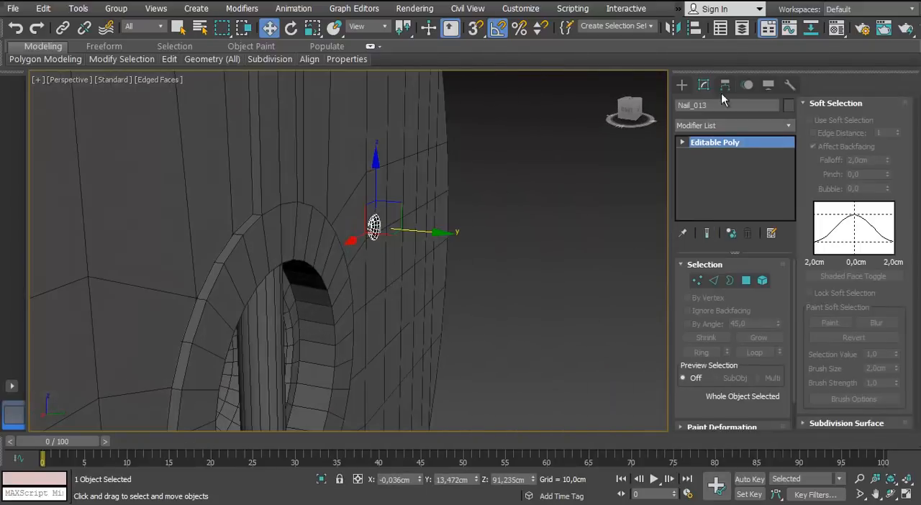
Mirror the cloned nail on the Y axis and seat it on the upper strip at the shield's rear
{"action": "left_click", "coordinate": [670, 27]}
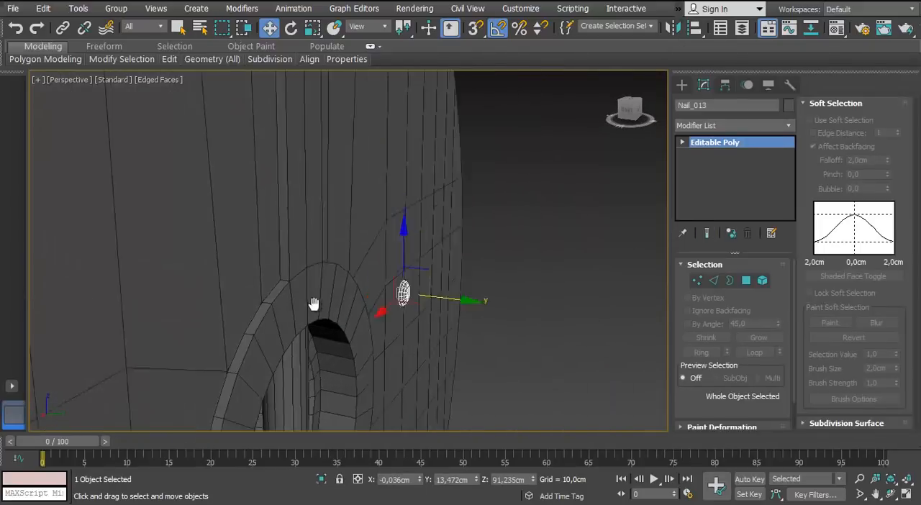
{"action": "scroll", "coordinate": [372, 291], "scroll_direction": "up", "scroll_amount": 2}
{"action": "scroll", "coordinate": [355, 291], "scroll_direction": "up", "scroll_amount": 4}
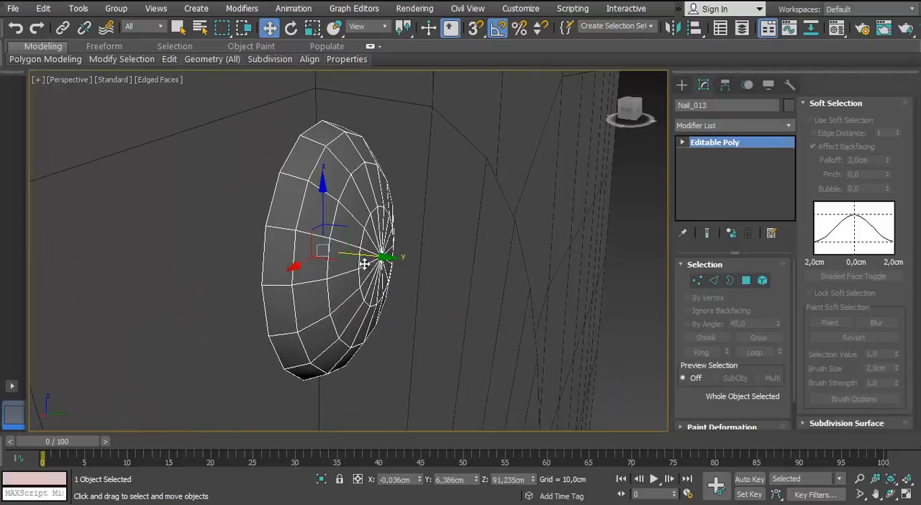
{"action": "middle_click_drag", "start_coordinate": [377, 262], "coordinate": [334, 189], "text": "alt"}
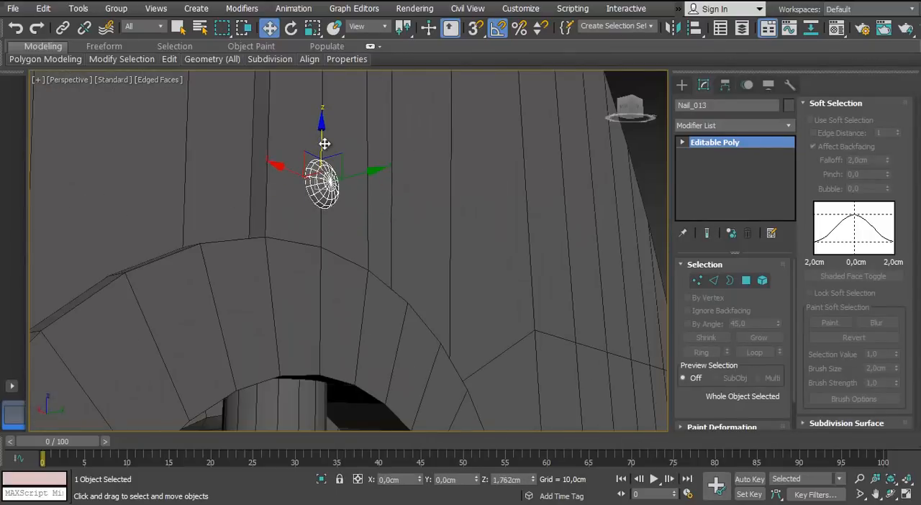
{"action": "scroll", "coordinate": [325, 144], "scroll_direction": "down", "scroll_amount": 4}
Create one instance of the rear nail farther up, near the pointed tip of the upper strip
{"action": "middle_click_drag", "start_coordinate": [325, 144], "coordinate": [368, 165], "text": "alt"}
{"action": "scroll", "coordinate": [368, 166], "scroll_direction": "up", "scroll_amount": 2}
{"action": "left_click_drag", "start_coordinate": [370, 131], "coordinate": [373, 180], "text": "shift"}
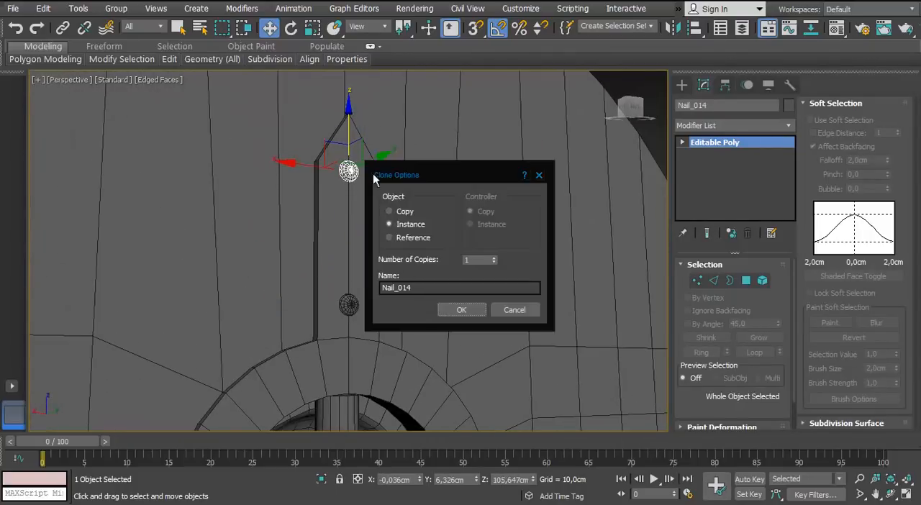
{"action": "left_click", "coordinate": [452, 311]}
Clone the two upper strip nails downward onto the lower strip
{"action": "scroll", "coordinate": [315, 218], "scroll_direction": "down", "scroll_amount": 5}
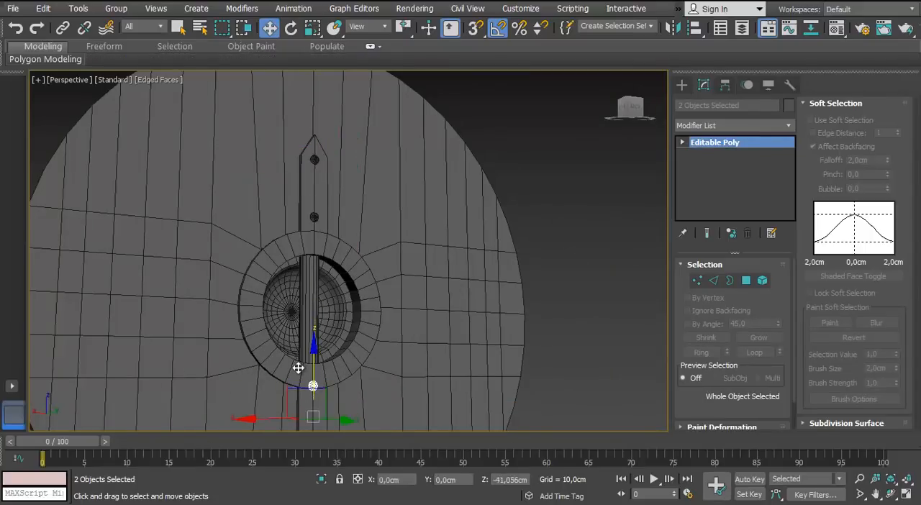
{"action": "left_click_drag", "start_coordinate": [295, 386], "coordinate": [295, 387], "text": "shift"}
{"action": "left_click", "coordinate": [460, 311]}
{"action": "middle_click_drag", "start_coordinate": [426, 305], "coordinate": [426, 266]}
{"action": "scroll", "coordinate": [426, 266], "scroll_direction": "down", "scroll_amount": 4}
Select the shield's outer rim and set its Shell outer amount to about 0,322 cm
{"action": "left_click", "coordinate": [119, 198]}
{"action": "mouse_move", "coordinate": [234, 226]}
{"action": "middle_mouse_down", "text": "alt"}
{"action": "mouse_move", "coordinate": [277, 234]}
{"action": "mouse_move", "coordinate": [243, 230]}
{"action": "mouse_move", "coordinate": [345, 204]}
{"action": "mouse_move", "coordinate": [224, 228]}
{"action": "middle_mouse_up", "text": "alt"}
{"action": "scroll", "coordinate": [345, 204], "scroll_direction": "up", "scroll_amount": 4}
{"action": "scroll", "coordinate": [224, 228], "scroll_direction": "up", "scroll_amount": 3}
{"action": "scroll", "coordinate": [223, 228], "scroll_direction": "down", "scroll_amount": 5}
{"action": "left_click", "coordinate": [434, 266]}
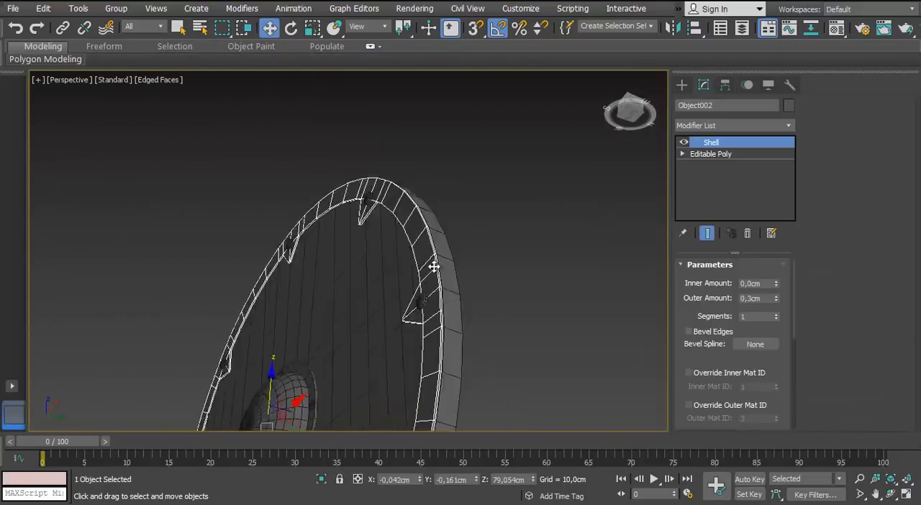
{"action": "middle_click_drag", "start_coordinate": [434, 266], "coordinate": [732, 250], "text": "alt"}
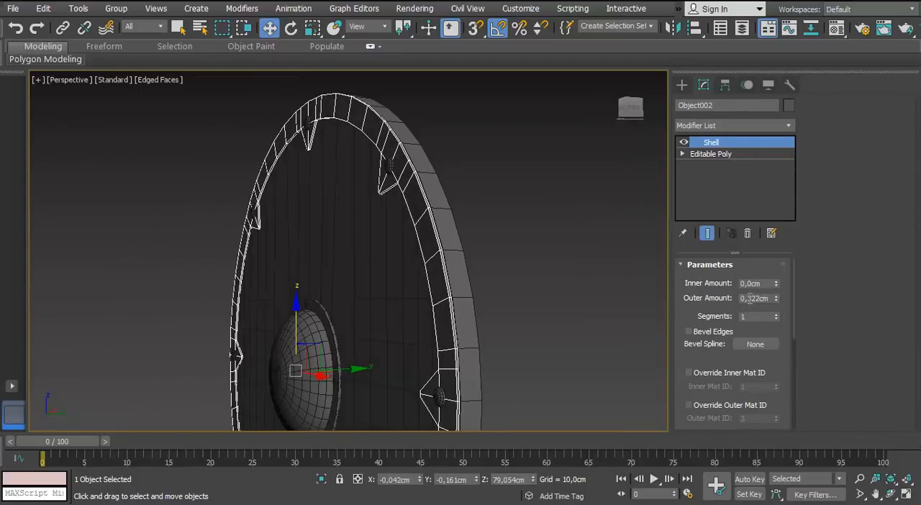
Convert the planked disc to an Editable Poly and switch to editing its edges
{"action": "middle_click_drag", "start_coordinate": [489, 273], "coordinate": [421, 212], "text": "alt"}
{"action": "scroll", "coordinate": [180, 420], "scroll_direction": "down", "scroll_amount": 3}
{"action": "scroll", "coordinate": [366, 295], "scroll_direction": "up", "scroll_amount": 3}
{"action": "left_click", "coordinate": [422, 212]}
{"action": "middle_click_drag", "start_coordinate": [272, 194], "coordinate": [291, 137], "text": "alt"}
{"action": "right_click", "coordinate": [291, 137]}
{"action": "mouse_move", "coordinate": [318, 277]}
{"action": "left_click", "coordinate": [241, 287]}
{"action": "left_click", "coordinate": [713, 281]}
{"action": "middle_click_drag", "start_coordinate": [403, 205], "coordinate": [295, 245], "text": "alt"}
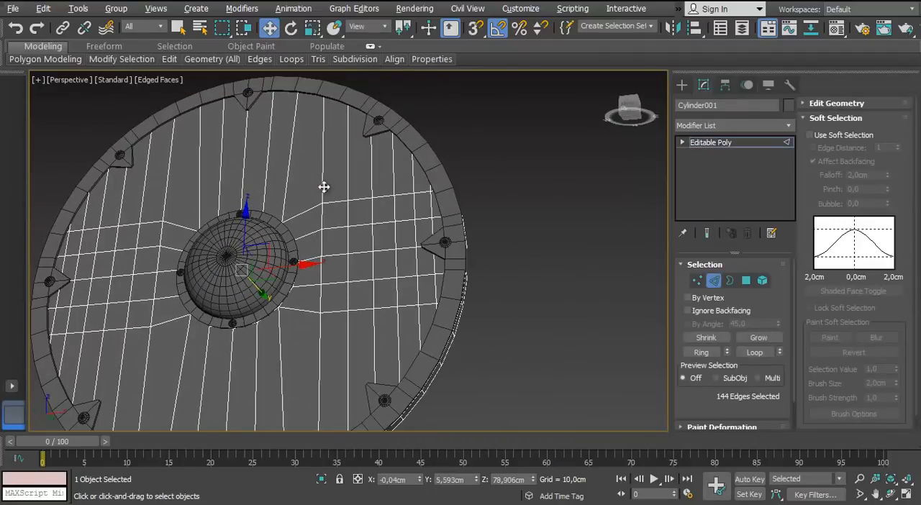
Select the edge segments of one lengthwise plank seam between the dome and the disc's right side
{"action": "left_click", "coordinate": [323, 187]}
{"action": "scroll", "coordinate": [386, 248], "scroll_direction": "up", "scroll_amount": 3}
{"action": "middle_click_drag", "start_coordinate": [323, 187], "coordinate": [354, 249], "text": "alt"}
{"action": "left_click", "coordinate": [481, 255]}
{"action": "middle_click_drag", "start_coordinate": [492, 275], "coordinate": [454, 256]}
{"action": "key", "text": "F3"}
{"action": "key", "text": "F3"}
{"action": "left_click", "coordinate": [453, 256], "text": "ctrl"}
{"action": "left_click", "coordinate": [454, 291], "text": "ctrl"}
{"action": "left_click", "coordinate": [454, 329], "text": "ctrl"}
{"action": "middle_click_drag", "start_coordinate": [454, 353], "coordinate": [487, 250]}
{"action": "left_click", "coordinate": [424, 303], "text": "ctrl"}
{"action": "left_click", "coordinate": [422, 340], "text": "ctrl"}
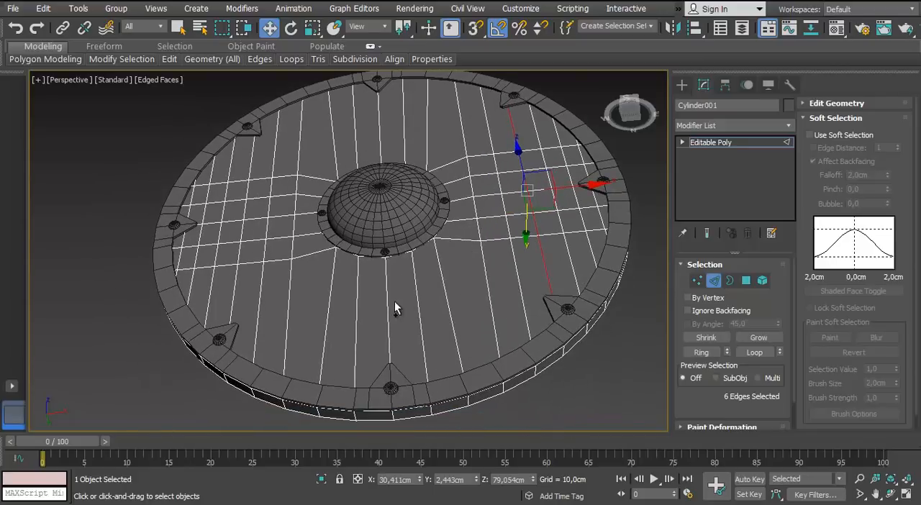
Add the central seam's edges above and below the hole to the selection, isolating the disc
{"action": "left_click", "coordinate": [393, 305], "text": "ctrl"}
{"action": "key", "text": "F3"}
{"action": "middle_click_drag", "start_coordinate": [389, 270], "coordinate": [413, 225]}
{"action": "key", "text": "F3"}
{"action": "left_click", "coordinate": [384, 243], "text": "ctrl"}
{"action": "scroll", "coordinate": [384, 243], "scroll_direction": "down", "scroll_amount": 5}
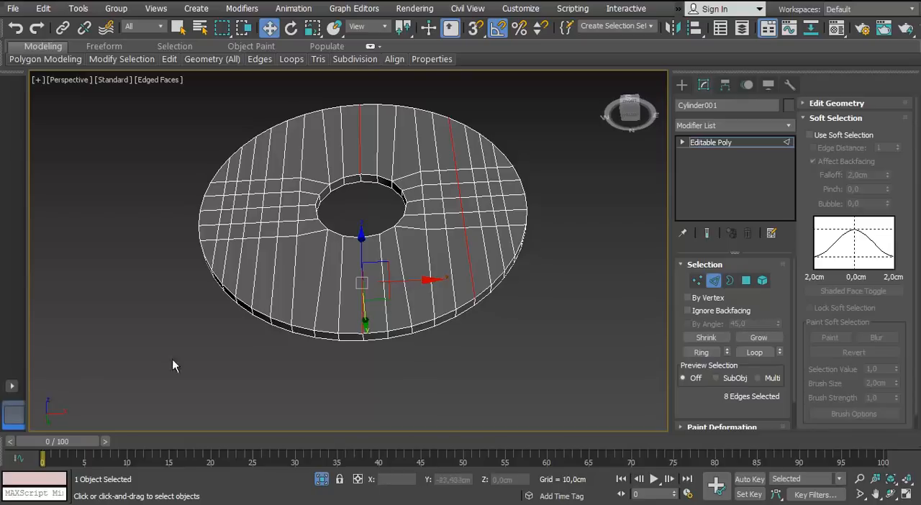
Select the full edge loops of the inner and outer plank seams on both sides of the dome, using the front wireframe view
{"action": "middle_click_drag", "start_coordinate": [172, 360], "coordinate": [146, 374]}
{"action": "key", "text": "f"}
{"action": "middle_click_drag", "start_coordinate": [252, 202], "coordinate": [216, 149]}
{"action": "key", "text": "ctrl+BackSpace"}
{"action": "key", "text": "1"}
{"action": "middle_click_drag", "start_coordinate": [392, 108], "coordinate": [380, 205]}
{"action": "left_click", "coordinate": [475, 185]}
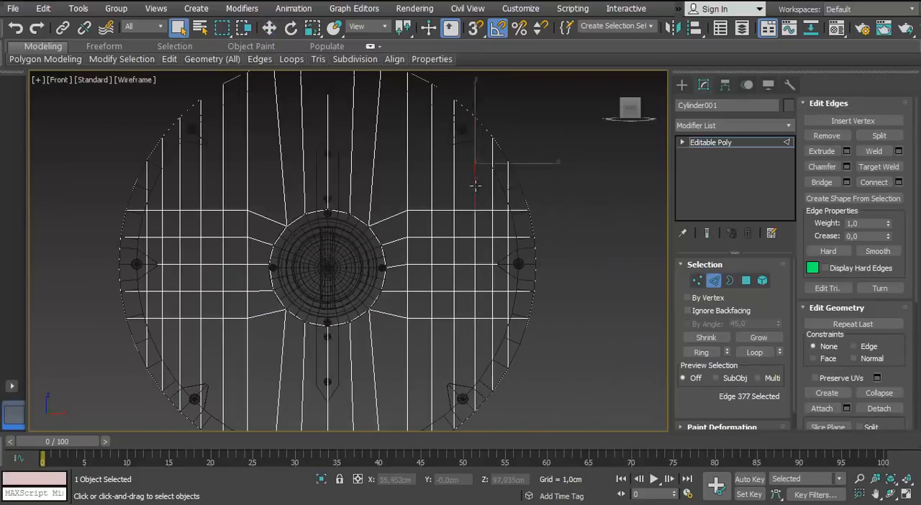
{"action": "double_click", "coordinate": [475, 186]}
{"action": "middle_click_drag", "start_coordinate": [383, 189], "coordinate": [378, 235]}
{"action": "double_click", "coordinate": [403, 209], "text": "ctrl"}
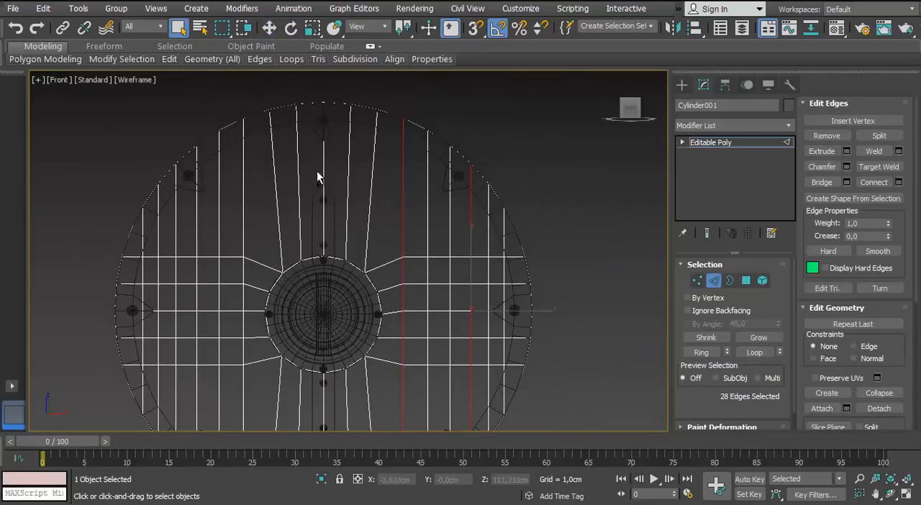
{"action": "double_click", "coordinate": [175, 220], "text": "ctrl"}
Isolate the planked disc with the central seam's remaining edges added to the seam selection
{"action": "scroll", "coordinate": [257, 184], "scroll_direction": "down", "scroll_amount": 5}
{"action": "key", "text": "F3"}
{"action": "scroll", "coordinate": [271, 216], "scroll_direction": "up", "scroll_amount": 3}
{"action": "mouse_move", "coordinate": [270, 216]}
{"action": "middle_mouse_down", "text": "alt"}
{"action": "mouse_move", "coordinate": [334, 220]}
{"action": "mouse_move", "coordinate": [317, 201]}
{"action": "middle_mouse_up", "text": "alt"}
{"action": "scroll", "coordinate": [309, 344], "scroll_direction": "up", "scroll_amount": 4}
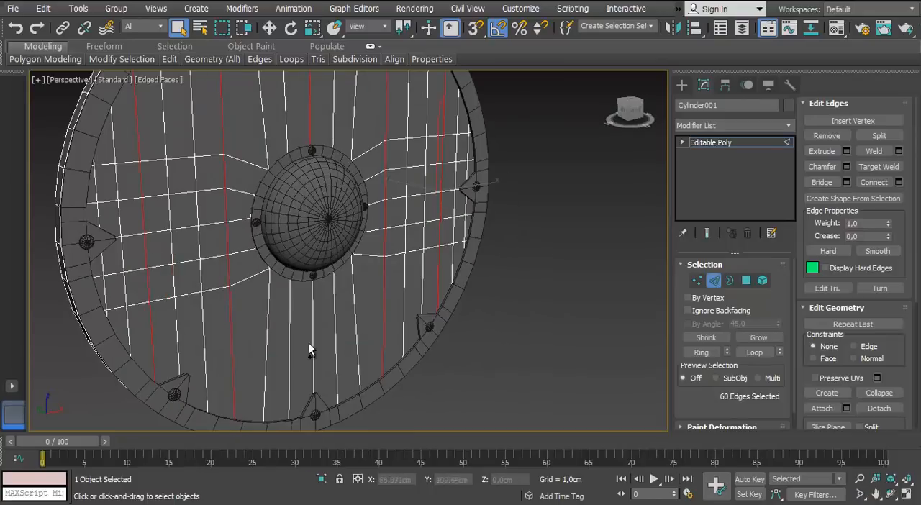
{"action": "key", "text": "alt+q"}
{"action": "middle_click_drag", "start_coordinate": [316, 340], "coordinate": [309, 287], "text": "alt"}
{"action": "scroll", "coordinate": [306, 238], "scroll_direction": "up", "scroll_amount": 3}
{"action": "middle_click_drag", "start_coordinate": [303, 216], "coordinate": [285, 336]}
{"action": "scroll", "coordinate": [287, 317], "scroll_direction": "up", "scroll_amount": 3}
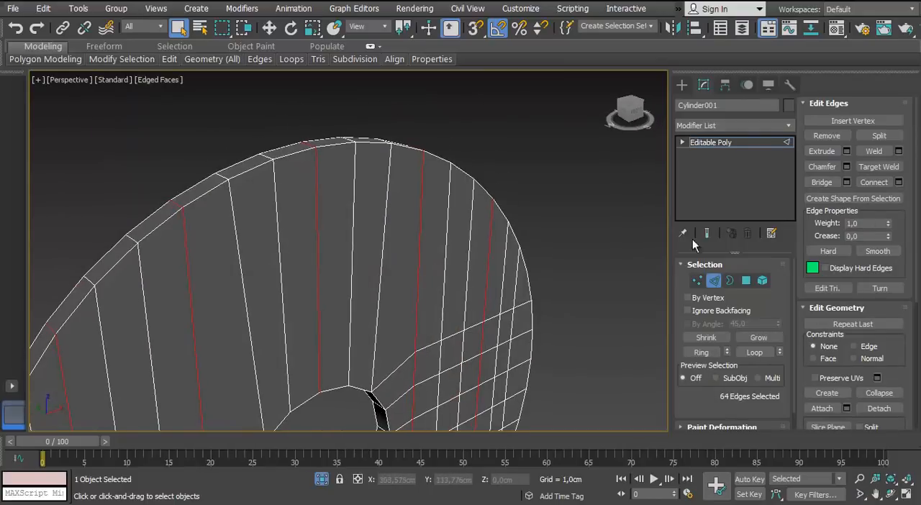
Chamfer the selected seam edges with an amount of about 0,331 cm and one segment
{"action": "left_click", "coordinate": [847, 167]}
{"action": "middle_click_drag", "start_coordinate": [360, 237], "coordinate": [293, 226], "text": "alt"}
{"action": "scroll", "coordinate": [293, 228], "scroll_direction": "up", "scroll_amount": 3}
{"action": "left_click_drag", "start_coordinate": [360, 278], "coordinate": [360, 277]}
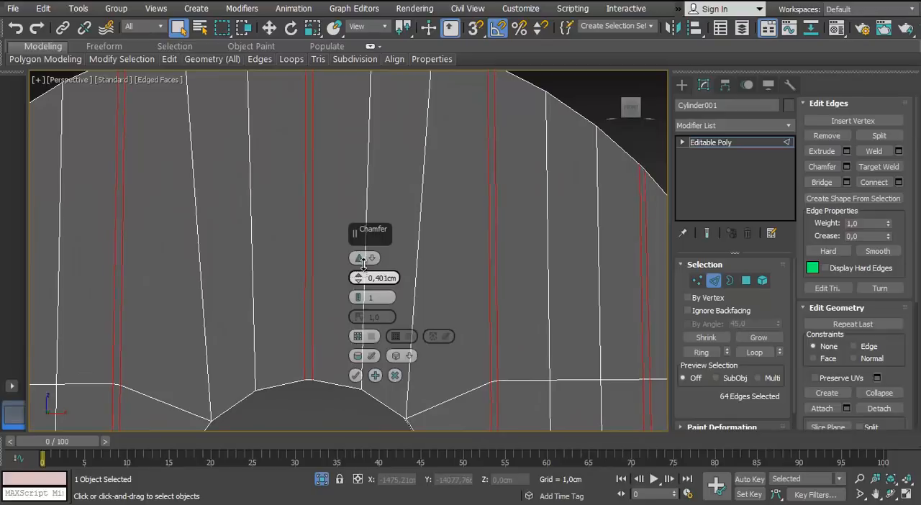
{"action": "scroll", "coordinate": [281, 267], "scroll_direction": "down", "scroll_amount": 4}
{"action": "middle_click_drag", "start_coordinate": [282, 267], "coordinate": [265, 252], "text": "alt"}
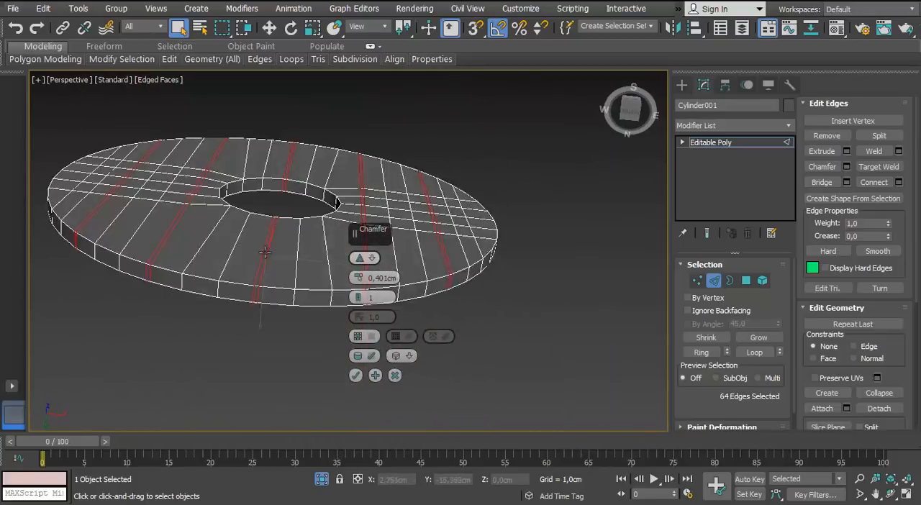
{"action": "scroll", "coordinate": [264, 252], "scroll_direction": "up", "scroll_amount": 3}
{"action": "middle_click_drag", "start_coordinate": [315, 346], "coordinate": [339, 363]}
{"action": "scroll", "coordinate": [299, 296], "scroll_direction": "down", "scroll_amount": 4}
{"action": "middle_click_drag", "start_coordinate": [299, 296], "coordinate": [270, 193], "text": "alt"}
{"action": "key", "text": "ctrl+z"}
{"action": "scroll", "coordinate": [216, 201], "scroll_direction": "up", "scroll_amount": 4}
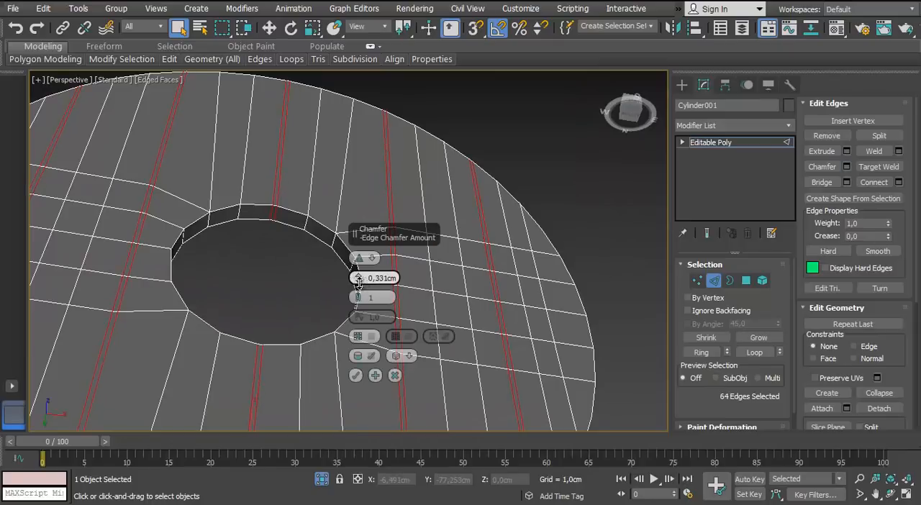
{"action": "left_click", "coordinate": [356, 375]}
Switch to polygon editing and select all front-face polygons of the disc, leaving out the rim sides and back
{"action": "scroll", "coordinate": [352, 324], "scroll_direction": "down", "scroll_amount": 4}
{"action": "middle_click_drag", "start_coordinate": [352, 324], "coordinate": [464, 318], "text": "alt"}
{"action": "scroll", "coordinate": [386, 393], "scroll_direction": "up", "scroll_amount": 3}
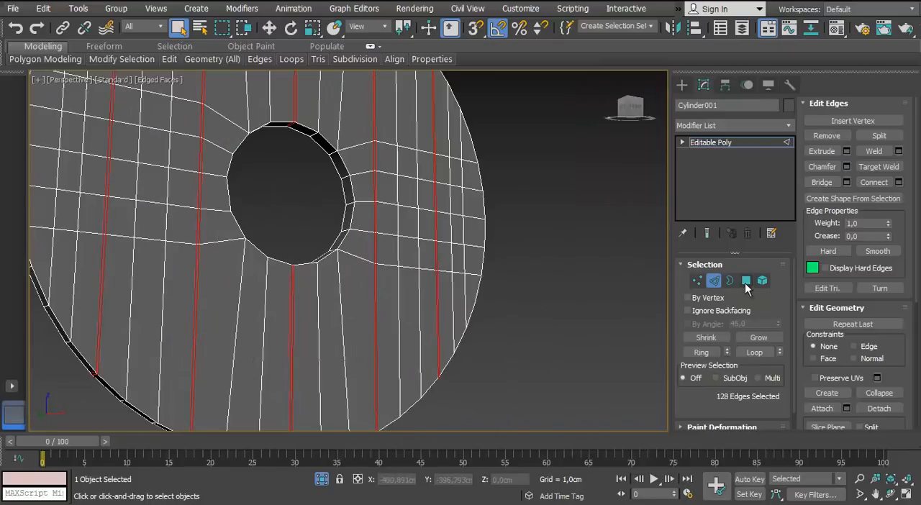
{"action": "left_click", "coordinate": [746, 280]}
{"action": "scroll", "coordinate": [433, 315], "scroll_direction": "down", "scroll_amount": 2}
{"action": "middle_click_drag", "start_coordinate": [361, 303], "coordinate": [458, 314], "text": "alt"}
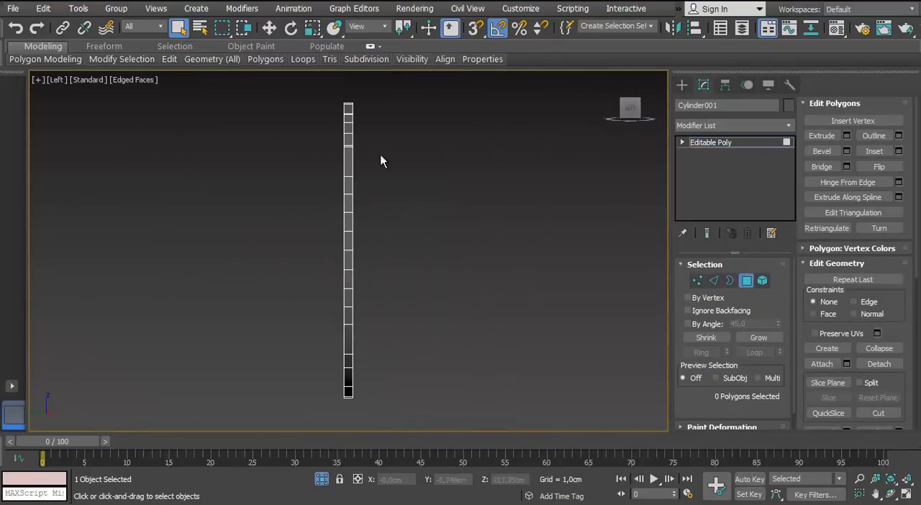
{"action": "key", "text": "f"}
{"action": "scroll", "coordinate": [336, 264], "scroll_direction": "up", "scroll_amount": 4}
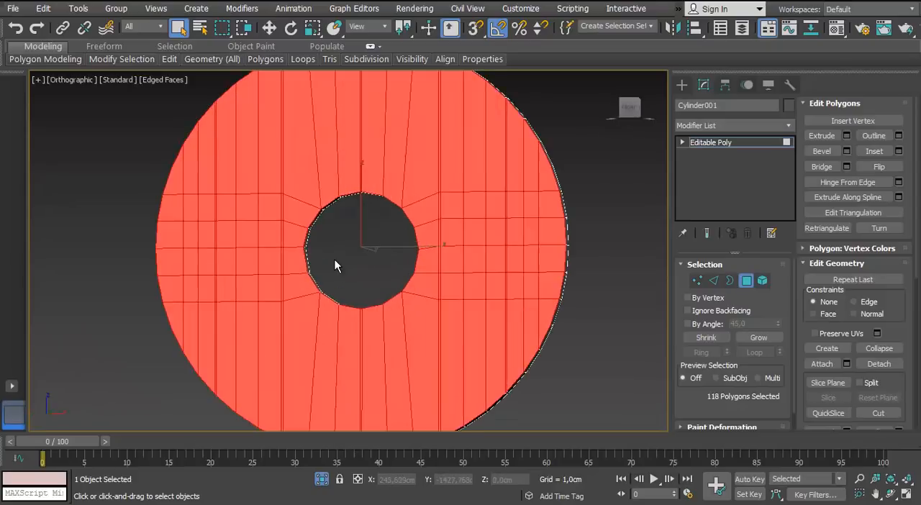
Deselect the narrow strip polygons along the plank seam just left of the central hole
{"action": "middle_click_drag", "start_coordinate": [348, 226], "coordinate": [396, 396]}
{"action": "scroll", "coordinate": [305, 187], "scroll_direction": "up", "scroll_amount": 5}
{"action": "scroll", "coordinate": [299, 237], "scroll_direction": "down", "scroll_amount": 2}
{"action": "middle_click_drag", "start_coordinate": [273, 403], "coordinate": [261, 206]}
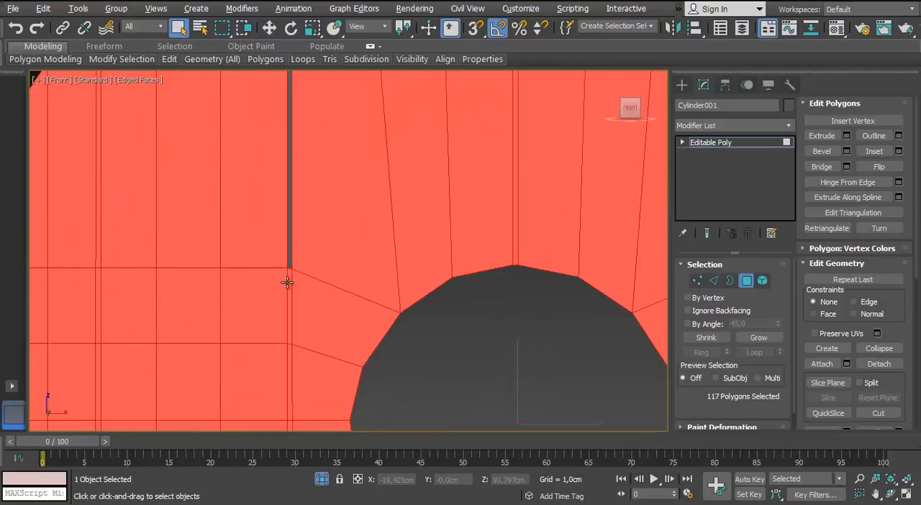
{"action": "middle_click_drag", "start_coordinate": [300, 369], "coordinate": [265, 201]}
{"action": "left_click", "coordinate": [253, 295], "text": "alt"}
{"action": "left_click", "coordinate": [253, 354], "text": "alt"}
{"action": "middle_click_drag", "start_coordinate": [254, 360], "coordinate": [255, 126]}
{"action": "left_click", "coordinate": [257, 204], "text": "alt"}
{"action": "scroll", "coordinate": [257, 204], "scroll_direction": "down", "scroll_amount": 4}
{"action": "scroll", "coordinate": [274, 334], "scroll_direction": "up", "scroll_amount": 3}
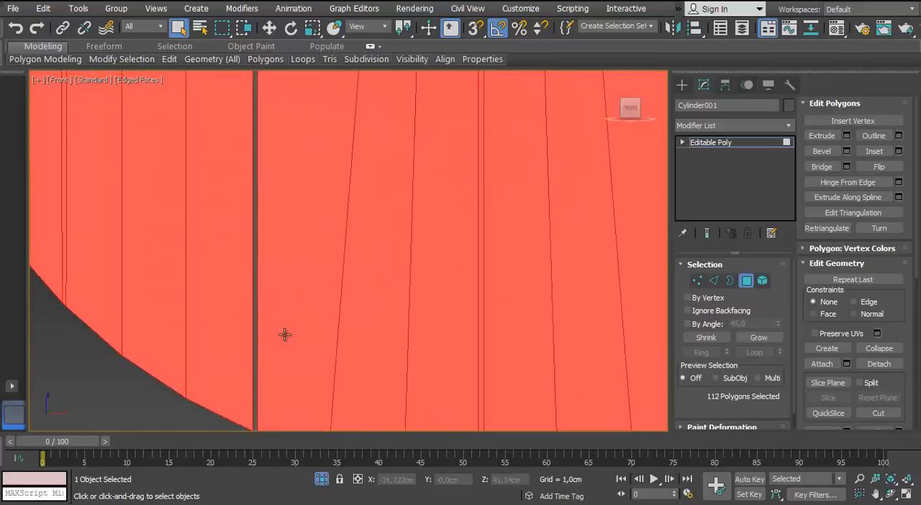
Deselect the strip polygons of the outer left plank seam and of the central seam above the hole
{"action": "scroll", "coordinate": [284, 335], "scroll_direction": "down", "scroll_amount": 3}
{"action": "key", "text": "ctrl+z"}
{"action": "left_click", "coordinate": [332, 138], "text": "alt"}
{"action": "middle_click_drag", "start_coordinate": [332, 137], "coordinate": [339, 351]}
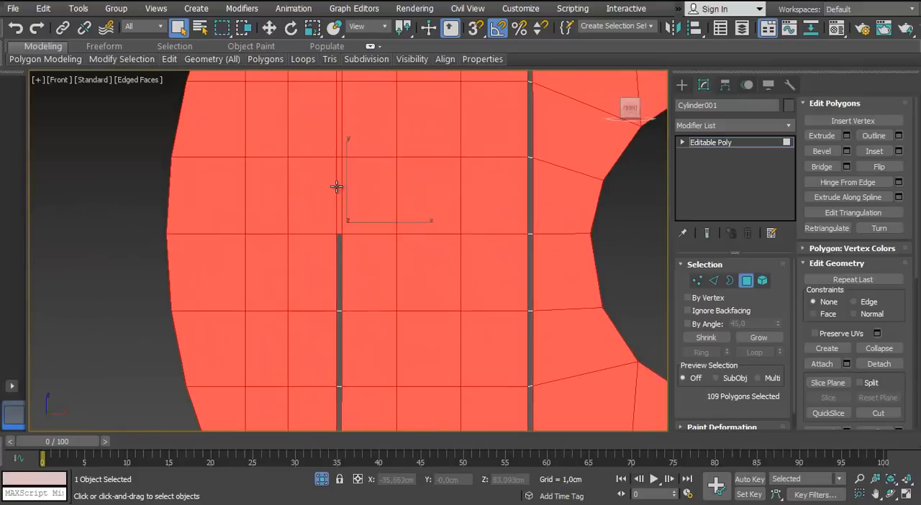
{"action": "middle_click_drag", "start_coordinate": [349, 118], "coordinate": [388, 386]}
{"action": "left_click", "coordinate": [379, 286], "text": "alt"}
{"action": "scroll", "coordinate": [379, 286], "scroll_direction": "down", "scroll_amount": 4}
{"action": "scroll", "coordinate": [449, 284], "scroll_direction": "up", "scroll_amount": 4}
{"action": "left_click", "coordinate": [477, 291], "text": "alt"}
{"action": "scroll", "coordinate": [478, 290], "scroll_direction": "down", "scroll_amount": 4}
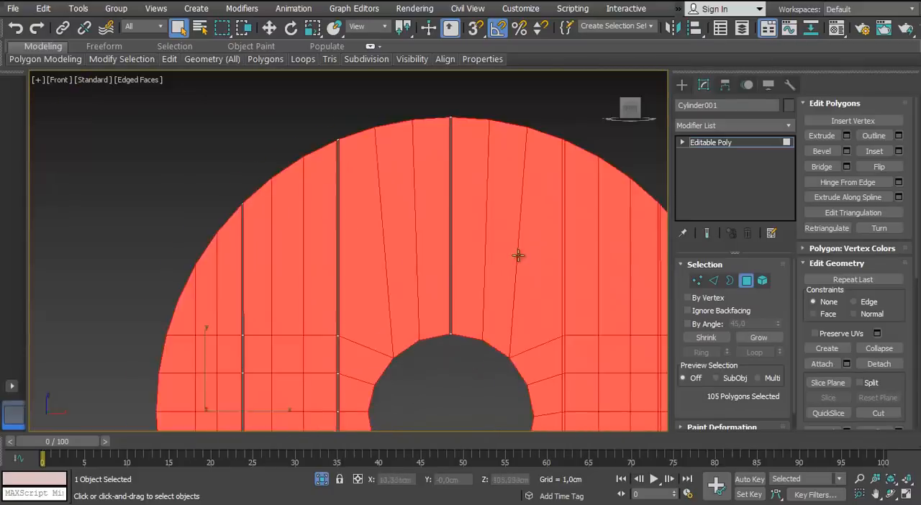
Deselect the strip polygons of the plank seam just right of the hole and the upper part of the outer right seam
{"action": "scroll", "coordinate": [533, 267], "scroll_direction": "up", "scroll_amount": 4}
{"action": "left_click", "coordinate": [395, 274], "text": "alt"}
{"action": "left_click", "coordinate": [585, 269], "text": "alt"}
{"action": "scroll", "coordinate": [585, 267], "scroll_direction": "down", "scroll_amount": 4}
{"action": "scroll", "coordinate": [447, 214], "scroll_direction": "up", "scroll_amount": 4}
{"action": "left_click", "coordinate": [432, 288], "text": "alt"}
{"action": "middle_click_drag", "start_coordinate": [440, 329], "coordinate": [393, 164]}
{"action": "left_click", "coordinate": [386, 186], "text": "alt"}
{"action": "left_click", "coordinate": [385, 241], "text": "alt"}
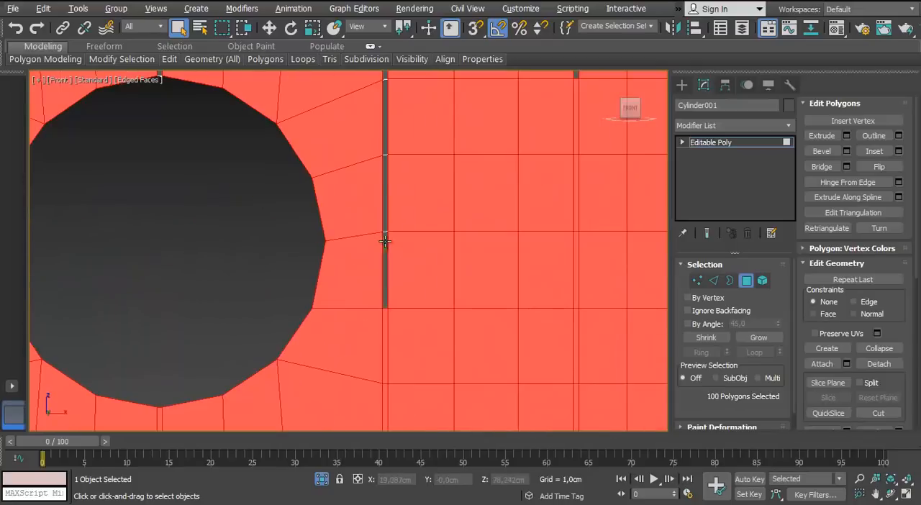
{"action": "left_click", "coordinate": [387, 394], "text": "alt"}
Deselect the remaining strip polygons of the outer right seam and those of the central seam below the hole
{"action": "scroll", "coordinate": [389, 394], "scroll_direction": "down", "scroll_amount": 4}
{"action": "middle_click_drag", "start_coordinate": [471, 378], "coordinate": [366, 252]}
{"action": "scroll", "coordinate": [366, 252], "scroll_direction": "up", "scroll_amount": 4}
{"action": "left_click", "coordinate": [311, 294], "text": "alt"}
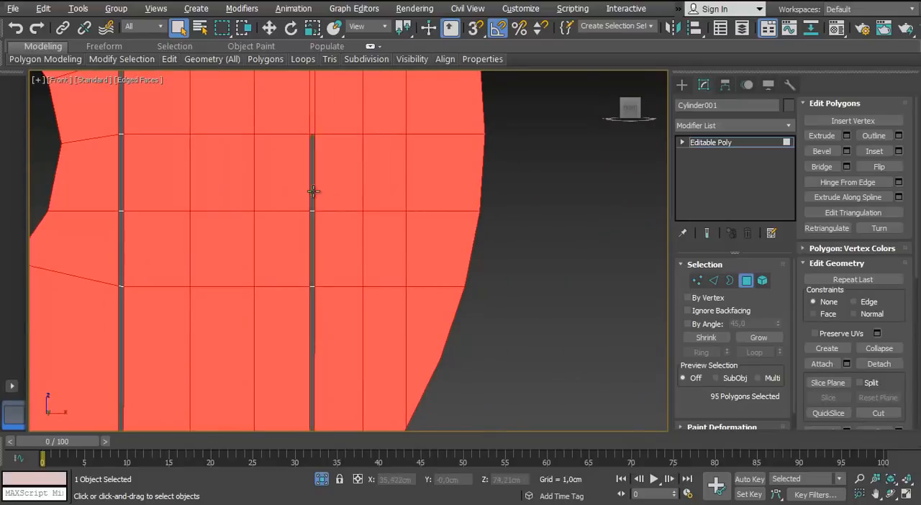
{"action": "middle_click_drag", "start_coordinate": [313, 192], "coordinate": [348, 394]}
{"action": "left_click", "coordinate": [347, 299], "text": "alt"}
{"action": "left_click", "coordinate": [347, 242], "text": "alt"}
{"action": "scroll", "coordinate": [345, 247], "scroll_direction": "down", "scroll_amount": 4}
{"action": "middle_click_drag", "start_coordinate": [249, 315], "coordinate": [375, 259]}
{"action": "scroll", "coordinate": [370, 258], "scroll_direction": "up", "scroll_amount": 4}
{"action": "left_click", "coordinate": [361, 261], "text": "alt"}
{"action": "middle_click_drag", "start_coordinate": [353, 392], "coordinate": [344, 200]}
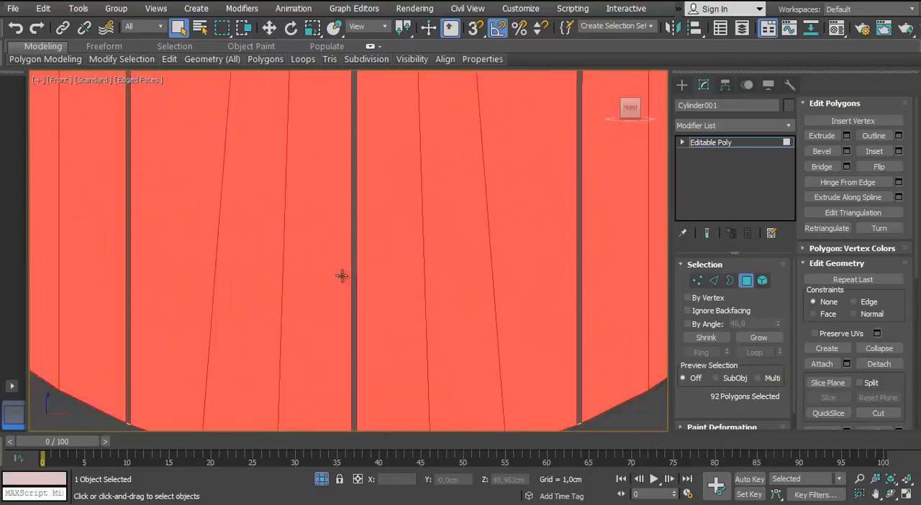
Extrude the selected plank faces by about 1,01 cm so the seam strips form grooves
{"action": "scroll", "coordinate": [342, 275], "scroll_direction": "down", "scroll_amount": 4}
{"action": "middle_click_drag", "start_coordinate": [342, 276], "coordinate": [389, 237]}
{"action": "key", "text": "p"}
{"action": "scroll", "coordinate": [389, 237], "scroll_direction": "up", "scroll_amount": 4}
{"action": "scroll", "coordinate": [389, 236], "scroll_direction": "down", "scroll_amount": 3}
{"action": "middle_click_drag", "start_coordinate": [316, 202], "coordinate": [264, 318]}
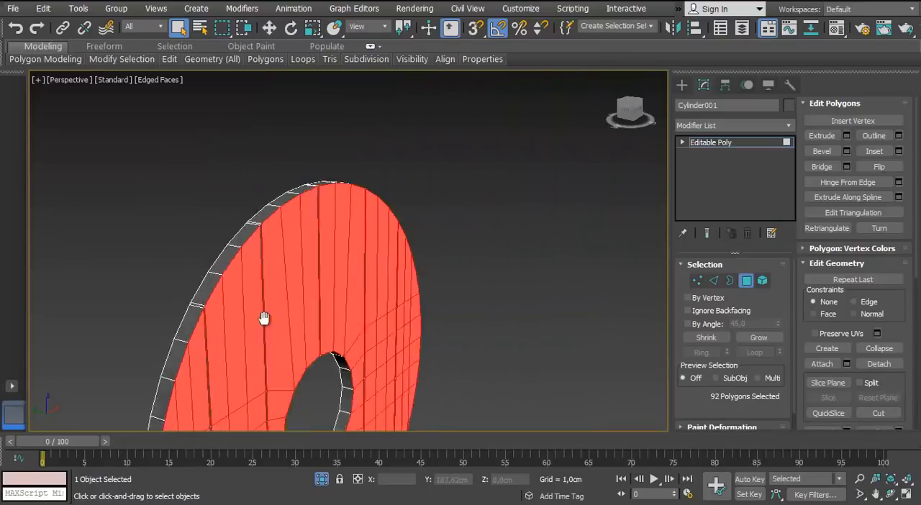
{"action": "scroll", "coordinate": [265, 318], "scroll_direction": "up", "scroll_amount": 4}
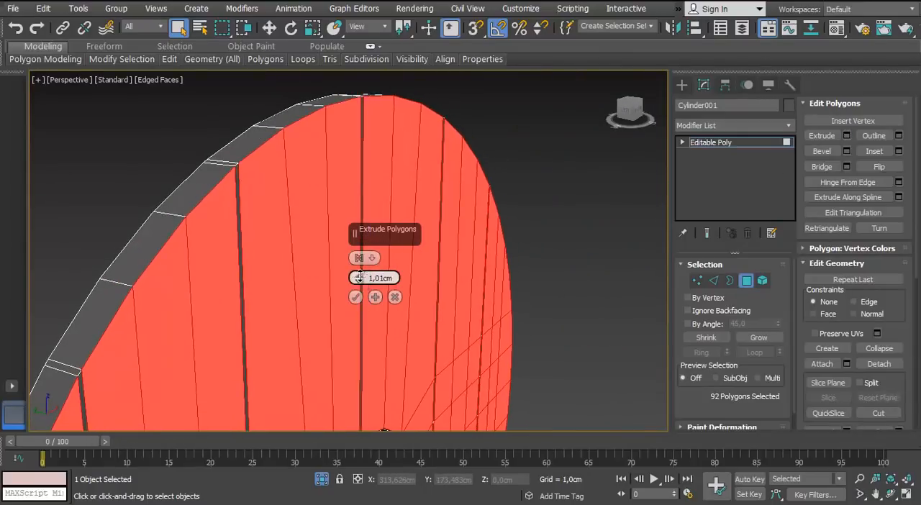
{"action": "left_click", "coordinate": [355, 298]}
Adjust the depth of the extruded plank faces along Y in the top view and inspect the grooves around the hole
{"action": "scroll", "coordinate": [355, 297], "scroll_direction": "down", "scroll_amount": 4}
{"action": "key", "text": "t"}
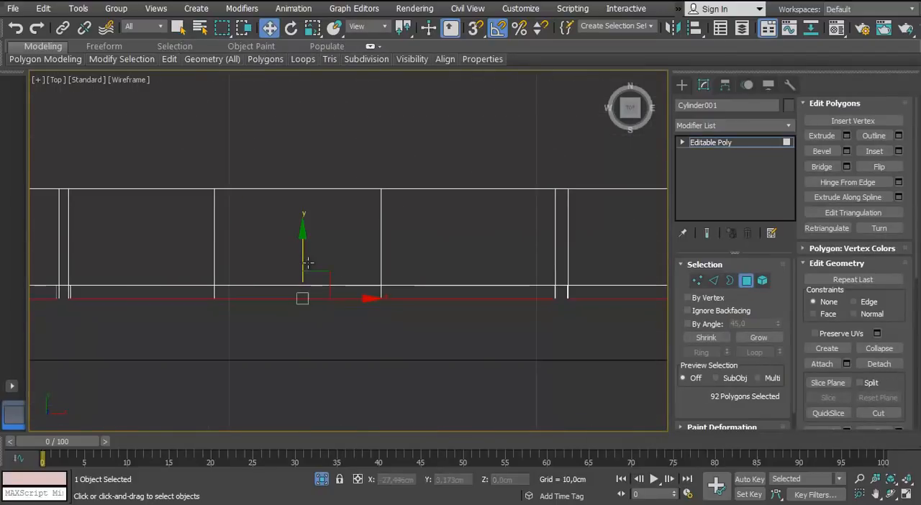
{"action": "key", "text": "p"}
{"action": "mouse_move", "coordinate": [308, 263]}
{"action": "middle_mouse_down", "text": "alt"}
{"action": "mouse_move", "coordinate": [276, 314]}
{"action": "mouse_move", "coordinate": [305, 266]}
{"action": "mouse_move", "coordinate": [215, 257]}
{"action": "mouse_move", "coordinate": [232, 286]}
{"action": "middle_mouse_up", "text": "alt"}
{"action": "scroll", "coordinate": [305, 265], "scroll_direction": "up", "scroll_amount": 3}
{"action": "scroll", "coordinate": [216, 257], "scroll_direction": "down", "scroll_amount": 2}
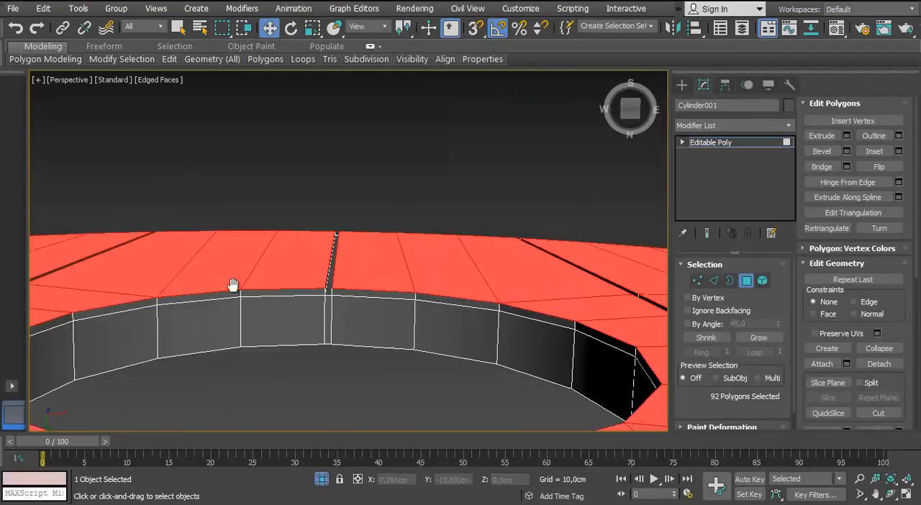
{"action": "scroll", "coordinate": [232, 285], "scroll_direction": "down", "scroll_amount": 5}
{"action": "middle_click_drag", "start_coordinate": [370, 309], "coordinate": [392, 220], "text": "alt"}
Try a TurboSmooth modifier on the disc and delete it from the stack
{"action": "key", "text": "4"}
{"action": "left_click", "coordinate": [788, 126]}
{"action": "key", "text": "t"}
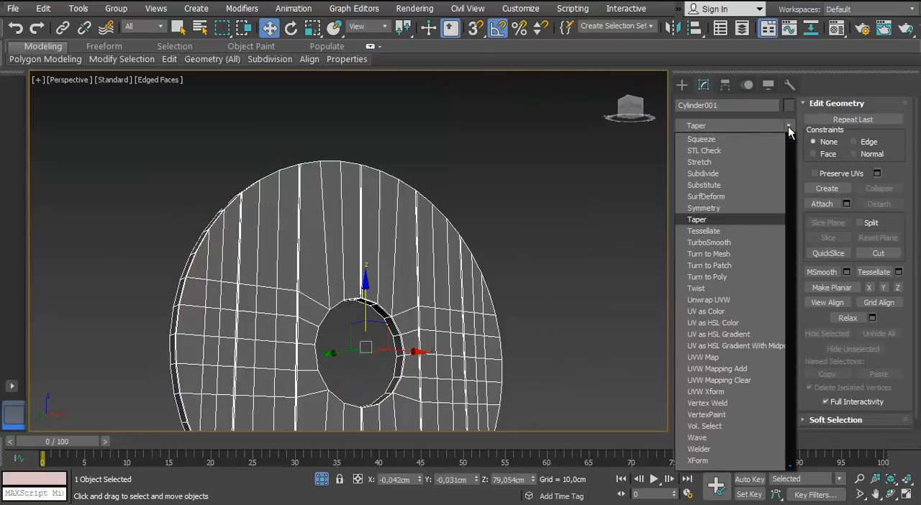
{"action": "key", "text": "t"}
{"action": "key", "text": "t"}
{"action": "key", "text": "Return"}
{"action": "right_click", "coordinate": [751, 141]}
{"action": "left_click", "coordinate": [773, 166]}
Clear the seam edge selection, switch to polygon editing and end the disc's isolation
{"action": "scroll", "coordinate": [331, 252], "scroll_direction": "up", "scroll_amount": 5}
{"action": "middle_click_drag", "start_coordinate": [317, 266], "coordinate": [346, 243], "text": "alt"}
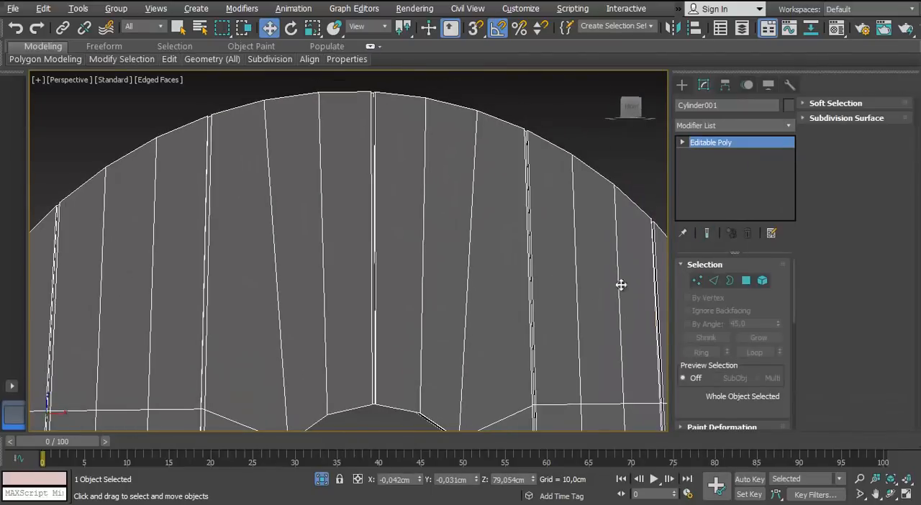
{"action": "key", "text": "2"}
{"action": "middle_click_drag", "start_coordinate": [462, 247], "coordinate": [336, 274], "text": "alt"}
{"action": "scroll", "coordinate": [294, 249], "scroll_direction": "down", "scroll_amount": 3}
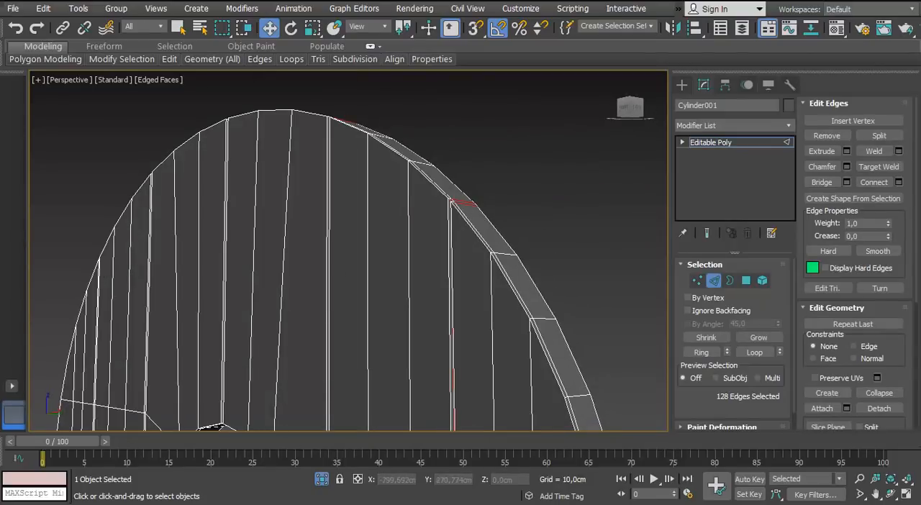
{"action": "middle_click_drag", "start_coordinate": [460, 254], "coordinate": [478, 223]}
{"action": "left_click", "coordinate": [479, 223]}
{"action": "scroll", "coordinate": [481, 245], "scroll_direction": "down", "scroll_amount": 5}
{"action": "key", "text": "4"}
{"action": "left_click", "coordinate": [347, 293]}
{"action": "key", "text": "alt+q"}
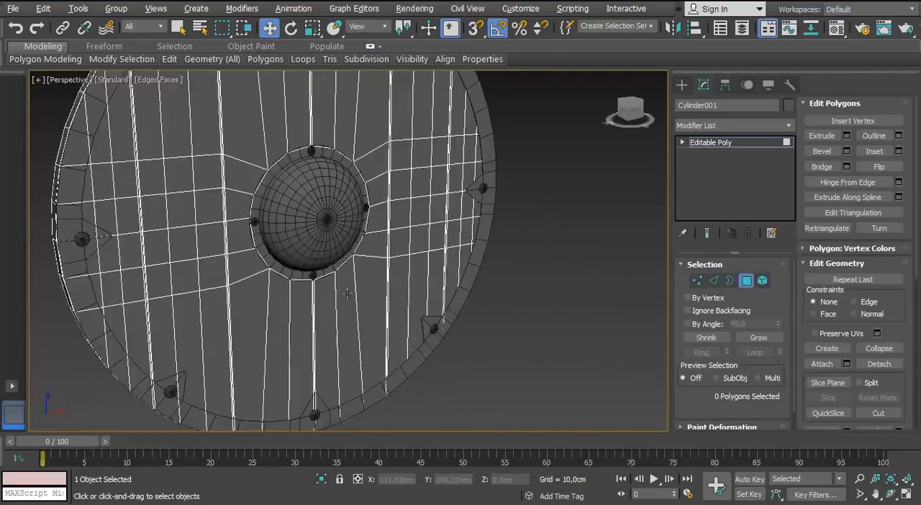
Leave polygon editing, deselect the disc and look closely at the seams beside the rim
{"action": "middle_click_drag", "start_coordinate": [347, 294], "coordinate": [363, 252], "text": "alt"}
{"action": "scroll", "coordinate": [364, 252], "scroll_direction": "down", "scroll_amount": 3}
{"action": "left_click", "coordinate": [747, 281]}
{"action": "left_click", "coordinate": [503, 294]}
{"action": "middle_click_drag", "start_coordinate": [482, 296], "coordinate": [300, 320], "text": "alt"}
{"action": "scroll", "coordinate": [300, 321], "scroll_direction": "up", "scroll_amount": 8}
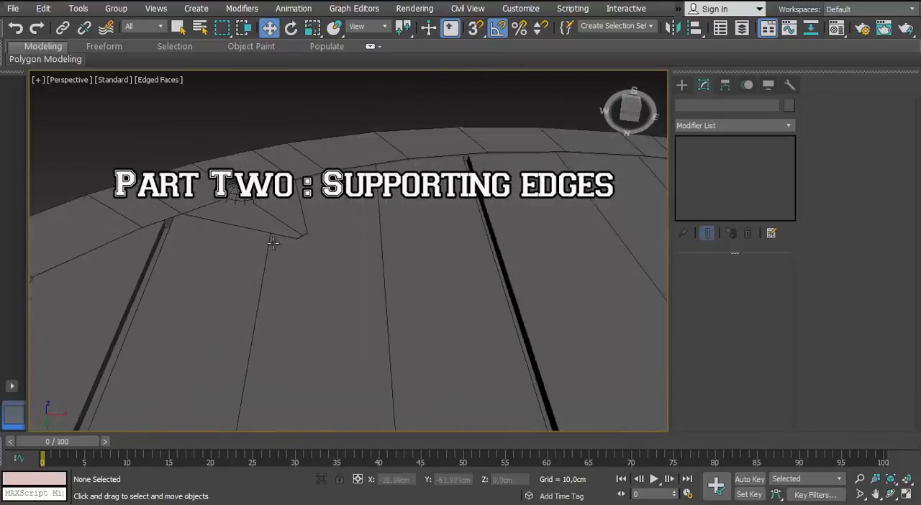
Select the planked disc and shift it along Y to 0,489 cm within the rim
{"action": "scroll", "coordinate": [273, 243], "scroll_direction": "down", "scroll_amount": 5}
{"action": "middle_click_drag", "start_coordinate": [273, 243], "coordinate": [245, 223], "text": "alt"}
{"action": "left_click", "coordinate": [224, 198]}
{"action": "scroll", "coordinate": [288, 216], "scroll_direction": "down", "scroll_amount": 4}
{"action": "left_click", "coordinate": [277, 195], "text": "ctrl"}
{"action": "middle_click_drag", "start_coordinate": [303, 220], "coordinate": [279, 204], "text": "alt"}
{"action": "scroll", "coordinate": [280, 203], "scroll_direction": "up", "scroll_amount": 2}
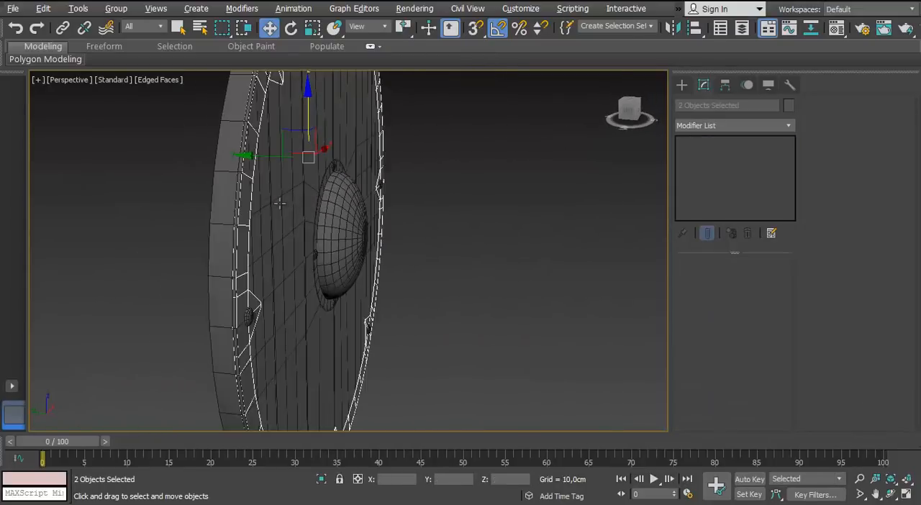
{"action": "left_click", "coordinate": [280, 209]}
{"action": "scroll", "coordinate": [273, 251], "scroll_direction": "up", "scroll_amount": 3}
{"action": "middle_click_drag", "start_coordinate": [271, 262], "coordinate": [335, 241], "text": "alt"}
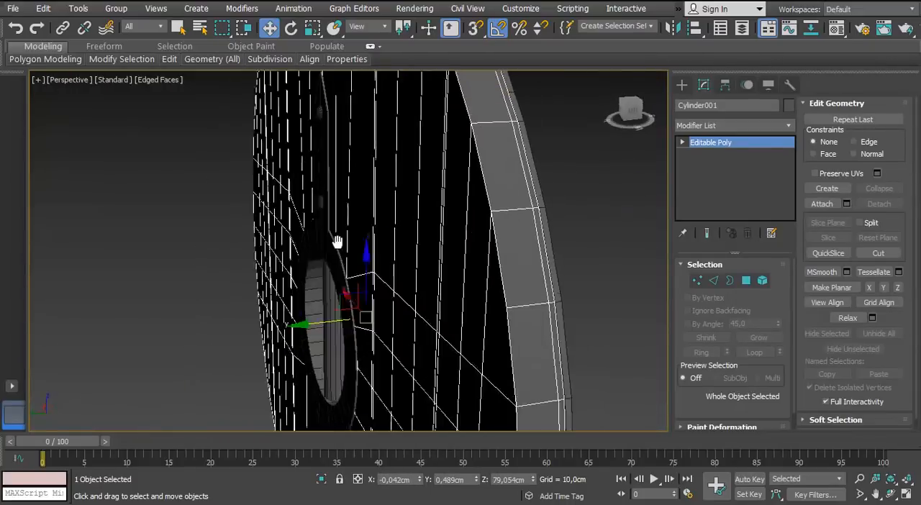
Select the disc's rear vertices in the left wireframe view and move them about 0,429 cm along X toward the dome side
{"action": "left_click", "coordinate": [699, 282]}
{"action": "key", "text": "f"}
{"action": "scroll", "coordinate": [403, 261], "scroll_direction": "down", "scroll_amount": 4}
{"action": "middle_click_drag", "start_coordinate": [403, 262], "coordinate": [422, 290]}
{"action": "key", "text": "l"}
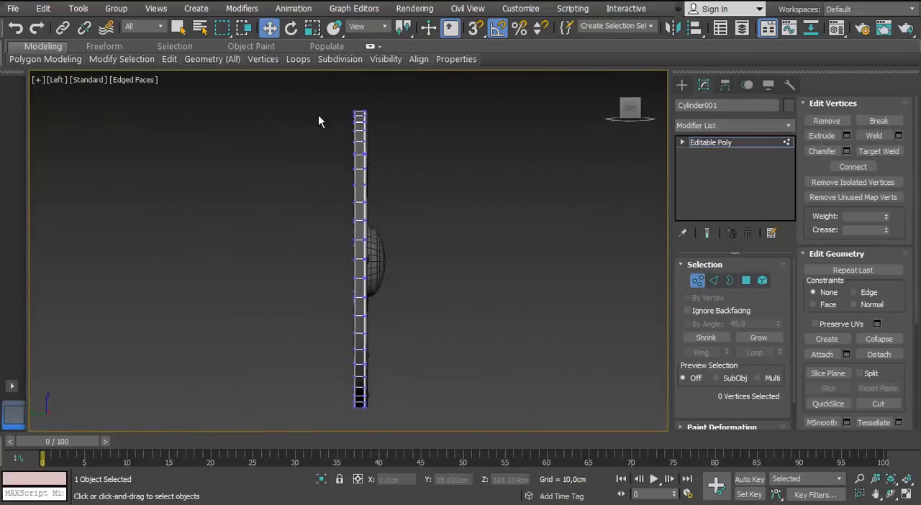
{"action": "scroll", "coordinate": [347, 313], "scroll_direction": "up", "scroll_amount": 5}
{"action": "key", "text": "F3"}
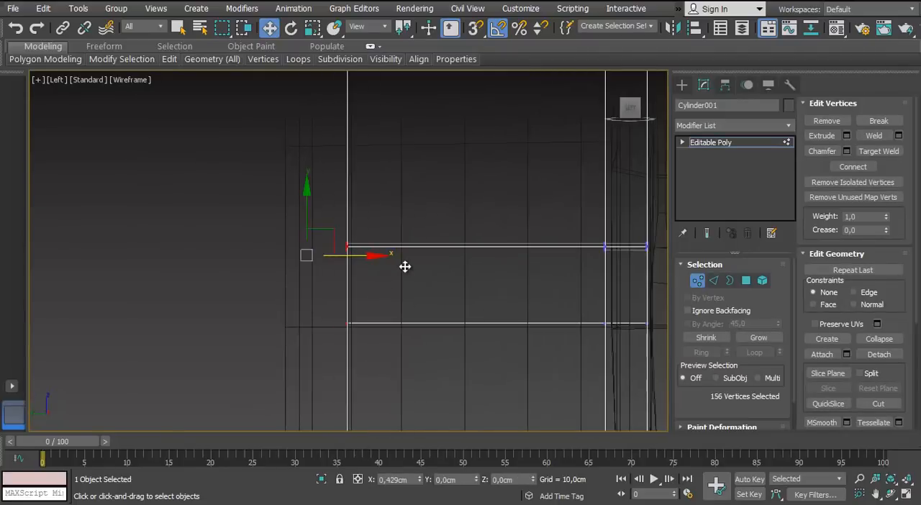
{"action": "key", "text": "p"}
{"action": "mouse_move", "coordinate": [405, 266]}
{"action": "middle_mouse_down", "text": "alt"}
{"action": "mouse_move", "coordinate": [161, 259]}
{"action": "mouse_move", "coordinate": [269, 281]}
{"action": "mouse_move", "coordinate": [513, 281]}
{"action": "middle_mouse_up", "text": "alt"}
{"action": "key", "text": "F3"}
{"action": "scroll", "coordinate": [266, 302], "scroll_direction": "down", "scroll_amount": 5}
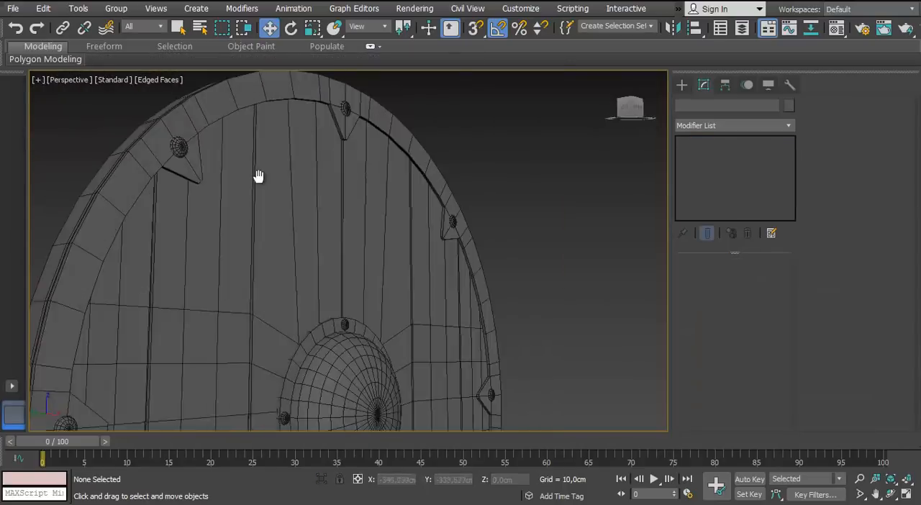
Leave vertex editing and isolate the planked disc as a whole object
{"action": "middle_click_drag", "start_coordinate": [259, 176], "coordinate": [288, 290], "text": "alt"}
{"action": "scroll", "coordinate": [281, 239], "scroll_direction": "down", "scroll_amount": 4}
{"action": "left_click", "coordinate": [282, 239]}
{"action": "key", "text": "alt+q"}
{"action": "scroll", "coordinate": [323, 294], "scroll_direction": "up", "scroll_amount": 4}
{"action": "scroll", "coordinate": [388, 301], "scroll_direction": "up", "scroll_amount": 4}
{"action": "left_click", "coordinate": [388, 301]}
{"action": "scroll", "coordinate": [388, 302], "scroll_direction": "down", "scroll_amount": 4}
{"action": "left_click", "coordinate": [319, 195]}
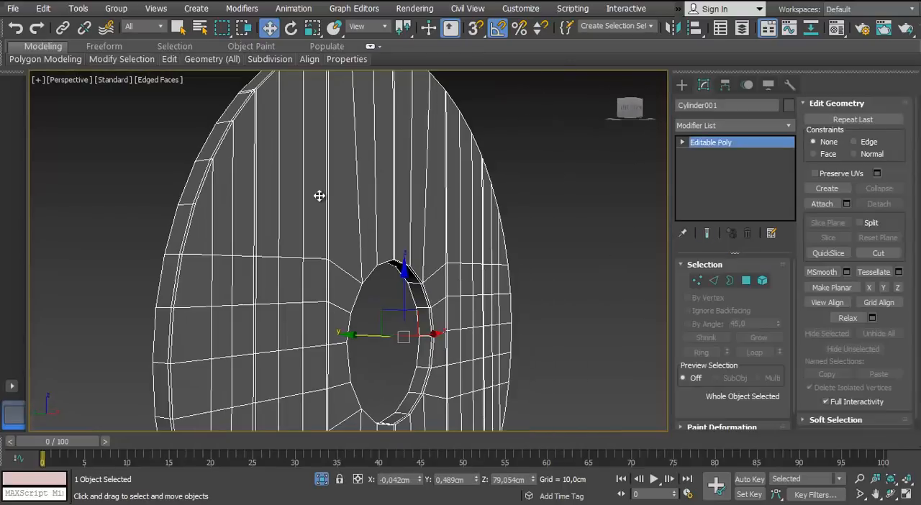
Insert a supporting edge loop around the disc's outer side wall, near its edge, with SwiftLoop
{"action": "middle_click_drag", "start_coordinate": [319, 195], "coordinate": [426, 308], "text": "alt"}
{"action": "left_click", "coordinate": [713, 281]}
{"action": "mouse_move", "coordinate": [169, 60]}
{"action": "left_click", "coordinate": [283, 98]}
{"action": "scroll", "coordinate": [461, 216], "scroll_direction": "up", "scroll_amount": 3}
{"action": "left_click", "coordinate": [478, 195]}
{"action": "middle_click_drag", "start_coordinate": [478, 195], "coordinate": [480, 198], "text": "alt"}
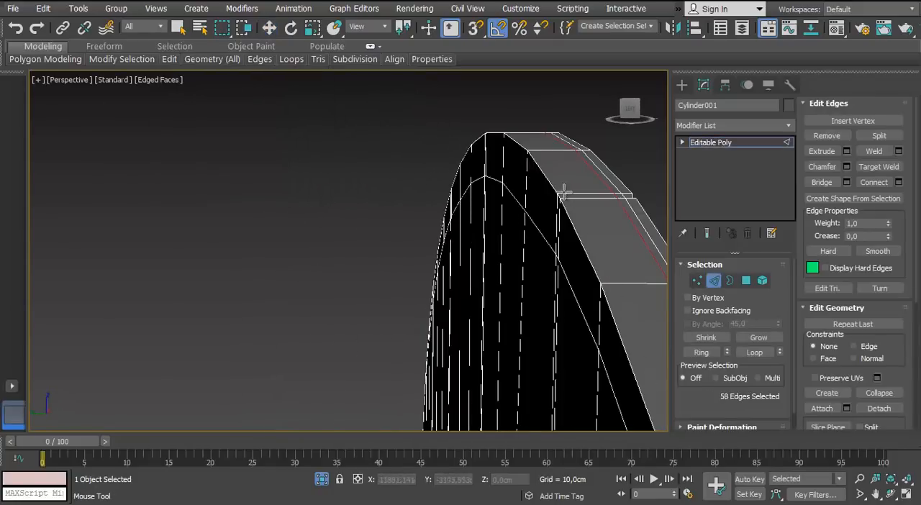
Connect the edges across the central hole's inner wall with 2 segments and a pinch of 61
{"action": "middle_click_drag", "start_coordinate": [565, 193], "coordinate": [160, 150], "text": "alt"}
{"action": "scroll", "coordinate": [348, 292], "scroll_direction": "up", "scroll_amount": 4}
{"action": "middle_click_drag", "start_coordinate": [260, 147], "coordinate": [264, 234], "text": "alt"}
{"action": "scroll", "coordinate": [304, 245], "scroll_direction": "down", "scroll_amount": 3}
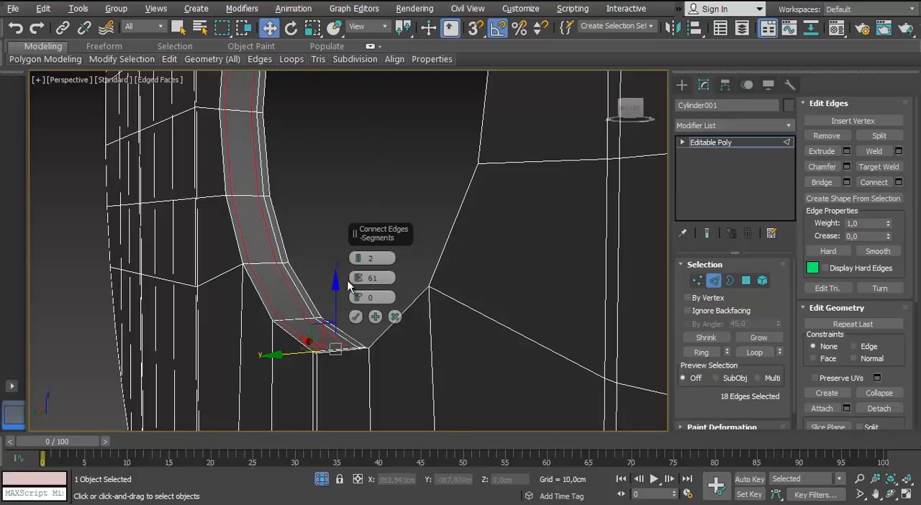
{"action": "left_click", "coordinate": [356, 317]}
{"action": "scroll", "coordinate": [356, 315], "scroll_direction": "down", "scroll_amount": 5}
{"action": "middle_click_drag", "start_coordinate": [357, 314], "coordinate": [568, 308], "text": "alt"}
{"action": "scroll", "coordinate": [569, 308], "scroll_direction": "down", "scroll_amount": 3}
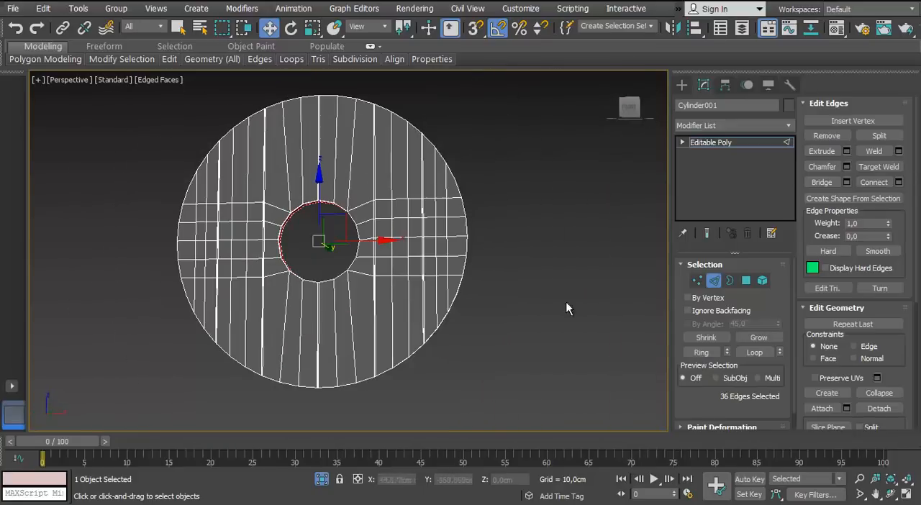
Select all polygons of the planked disc and show it in the left view
{"action": "key", "text": "4"}
{"action": "key", "text": "ctrl+a"}
{"action": "key", "text": "l"}
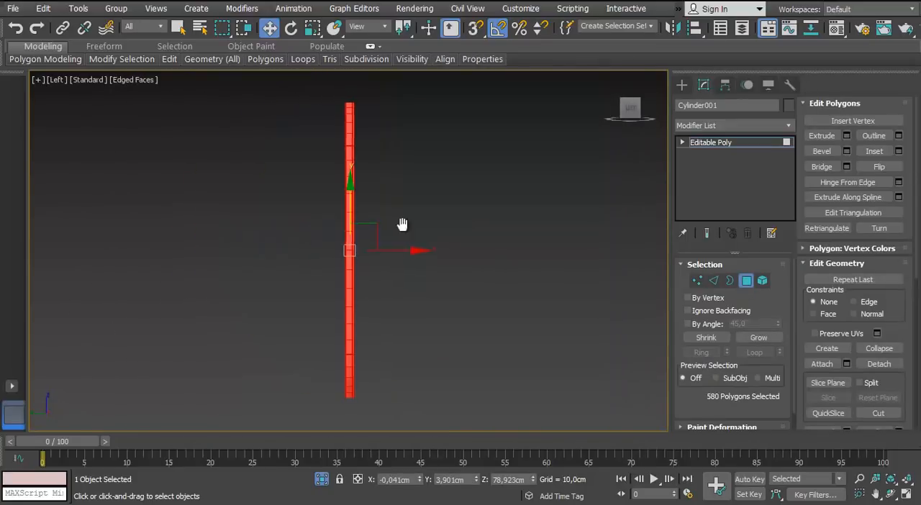
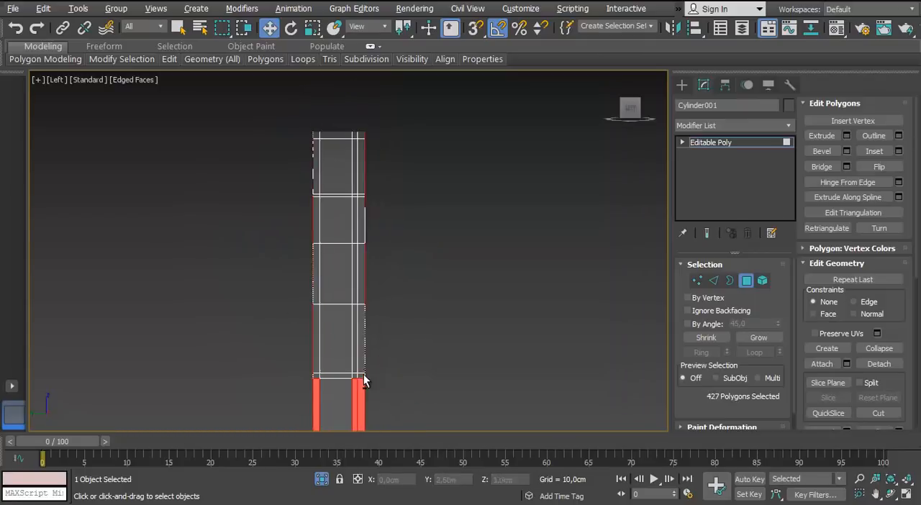
Deselect the disc's outer side-wall and hole inner-wall polygons in the left view, working down its full height
{"action": "middle_click_drag", "start_coordinate": [363, 375], "coordinate": [329, 356], "text": "alt"}
{"action": "key", "text": "l"}
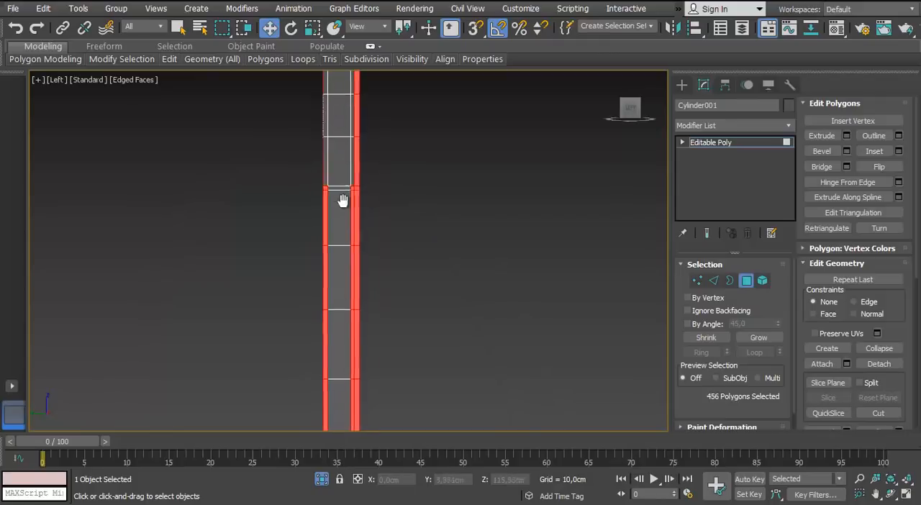
{"action": "middle_click_drag", "start_coordinate": [343, 200], "coordinate": [368, 243], "text": "alt"}
{"action": "key", "text": "l"}
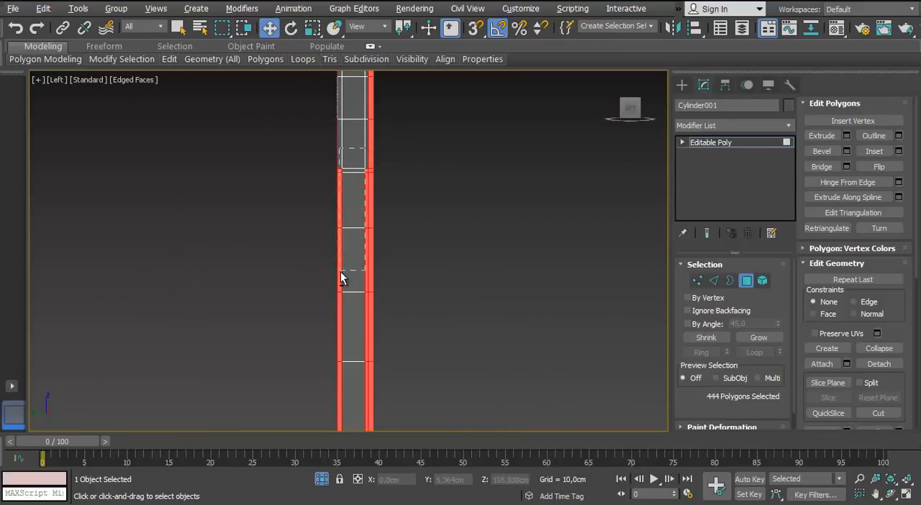
{"action": "left_click_drag", "start_coordinate": [340, 272], "coordinate": [340, 284], "text": "alt"}
{"action": "middle_click_drag", "start_coordinate": [340, 285], "coordinate": [312, 147]}
{"action": "scroll", "coordinate": [313, 147], "scroll_direction": "up", "scroll_amount": 3}
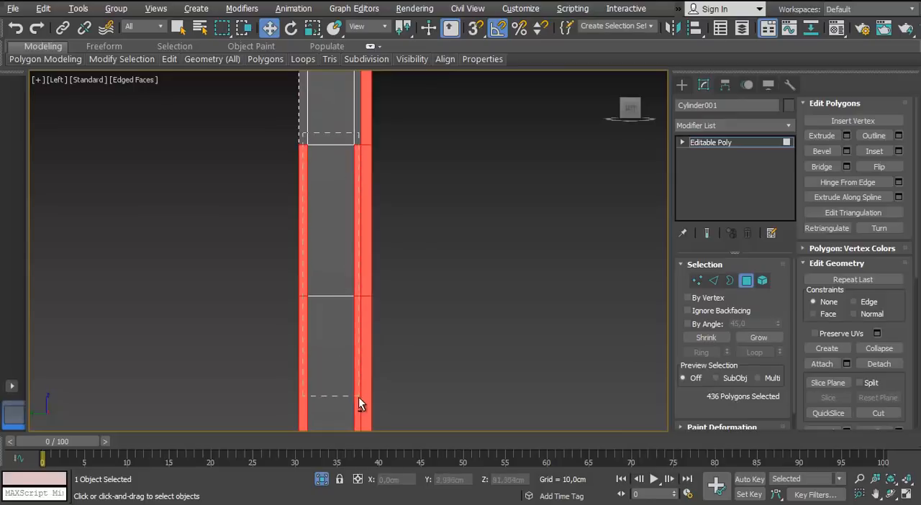
{"action": "scroll", "coordinate": [329, 231], "scroll_direction": "up", "scroll_amount": 2}
{"action": "left_click_drag", "start_coordinate": [360, 405], "coordinate": [372, 405], "text": "alt"}
{"action": "middle_click_drag", "start_coordinate": [371, 405], "coordinate": [385, 74]}
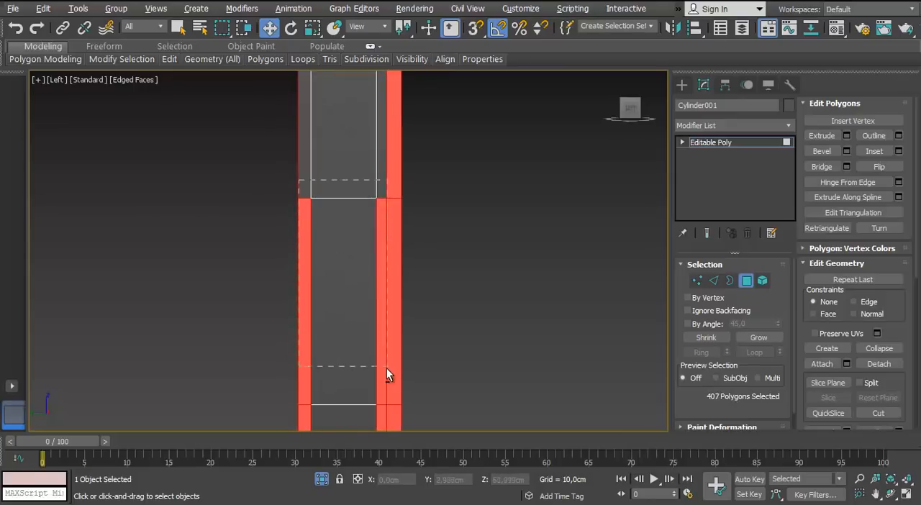
{"action": "left_click_drag", "start_coordinate": [386, 369], "coordinate": [387, 369], "text": "alt"}
{"action": "middle_click_drag", "start_coordinate": [388, 369], "coordinate": [326, 72]}
{"action": "scroll", "coordinate": [327, 147], "scroll_direction": "down", "scroll_amount": 2}
{"action": "left_click_drag", "start_coordinate": [321, 418], "coordinate": [322, 419], "text": "alt"}
{"action": "middle_click_drag", "start_coordinate": [310, 328], "coordinate": [329, 78]}
{"action": "middle_click_drag", "start_coordinate": [288, 222], "coordinate": [294, 90]}
{"action": "scroll", "coordinate": [292, 75], "scroll_direction": "down", "scroll_amount": 2}
{"action": "left_click_drag", "start_coordinate": [295, 78], "coordinate": [319, 202], "text": "alt"}
{"action": "left_click_drag", "start_coordinate": [335, 341], "coordinate": [335, 342], "text": "alt"}
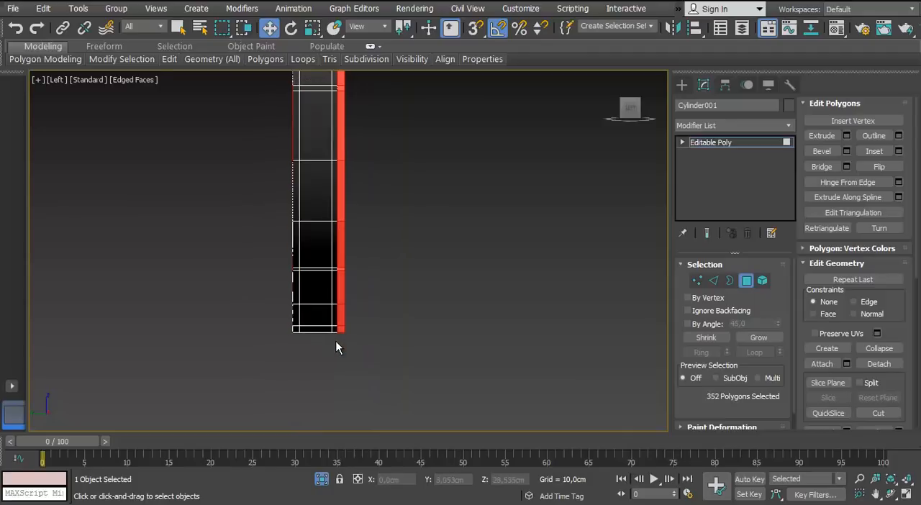
Deselect the narrow strip of side-wall polygons all around the disc's rim in perspective view, leaving the face polygons selected
{"action": "key", "text": "p"}
{"action": "key", "text": "z"}
{"action": "middle_click_drag", "start_coordinate": [373, 353], "coordinate": [282, 295], "text": "alt"}
{"action": "scroll", "coordinate": [296, 271], "scroll_direction": "up", "scroll_amount": 7}
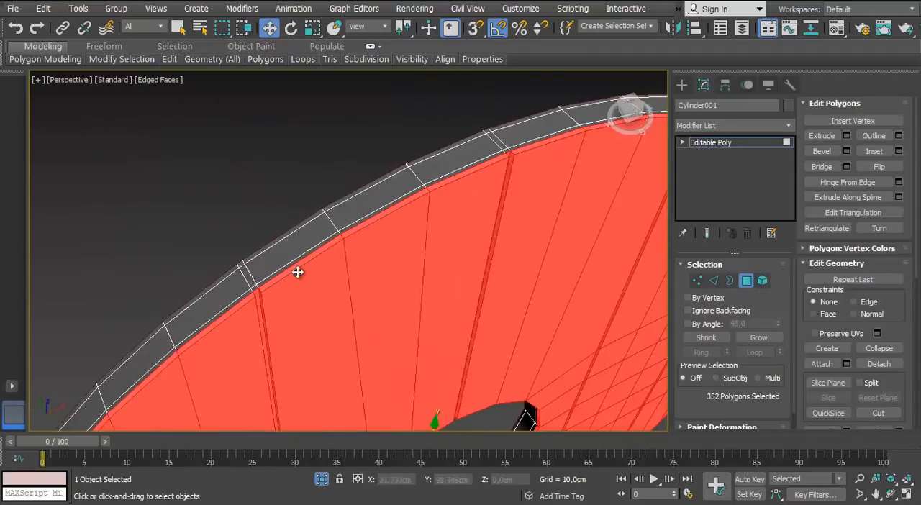
{"action": "middle_click_drag", "start_coordinate": [288, 263], "coordinate": [395, 245], "text": "alt"}
{"action": "left_click", "coordinate": [341, 248], "text": "alt"}
{"action": "left_click", "coordinate": [317, 280], "text": "alt"}
{"action": "scroll", "coordinate": [317, 280], "scroll_direction": "down", "scroll_amount": 2}
{"action": "left_click", "coordinate": [321, 255], "text": "alt"}
{"action": "left_click", "coordinate": [357, 194], "text": "alt"}
{"action": "left_click", "coordinate": [396, 244], "text": "alt"}
{"action": "left_click", "coordinate": [486, 250], "text": "alt"}
{"action": "middle_click_drag", "start_coordinate": [486, 250], "coordinate": [252, 335], "text": "alt"}
{"action": "left_click", "coordinate": [252, 336], "text": "alt"}
{"action": "left_click", "coordinate": [352, 358], "text": "alt"}
{"action": "middle_click_drag", "start_coordinate": [352, 357], "coordinate": [245, 252], "text": "alt"}
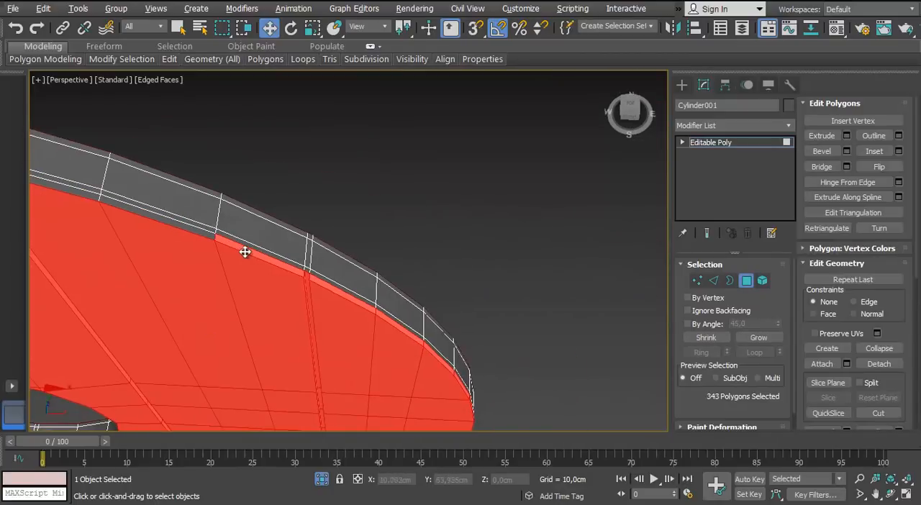
{"action": "left_click", "coordinate": [245, 252], "text": "alt"}
{"action": "left_click", "coordinate": [330, 291], "text": "alt"}
{"action": "middle_click_drag", "start_coordinate": [331, 292], "coordinate": [393, 261], "text": "alt"}
{"action": "left_click", "coordinate": [455, 275], "text": "alt"}
{"action": "middle_click_drag", "start_coordinate": [455, 275], "coordinate": [483, 294], "text": "alt"}
{"action": "left_click", "coordinate": [472, 193], "text": "alt"}
{"action": "left_click", "coordinate": [495, 350], "text": "alt"}
{"action": "middle_click_drag", "start_coordinate": [495, 349], "coordinate": [467, 137]}
{"action": "left_click", "coordinate": [468, 154], "text": "alt"}
{"action": "left_click", "coordinate": [468, 258], "text": "alt"}
{"action": "middle_click_drag", "start_coordinate": [469, 258], "coordinate": [502, 93]}
{"action": "left_click", "coordinate": [493, 216], "text": "alt"}
{"action": "left_click", "coordinate": [465, 320], "text": "alt"}
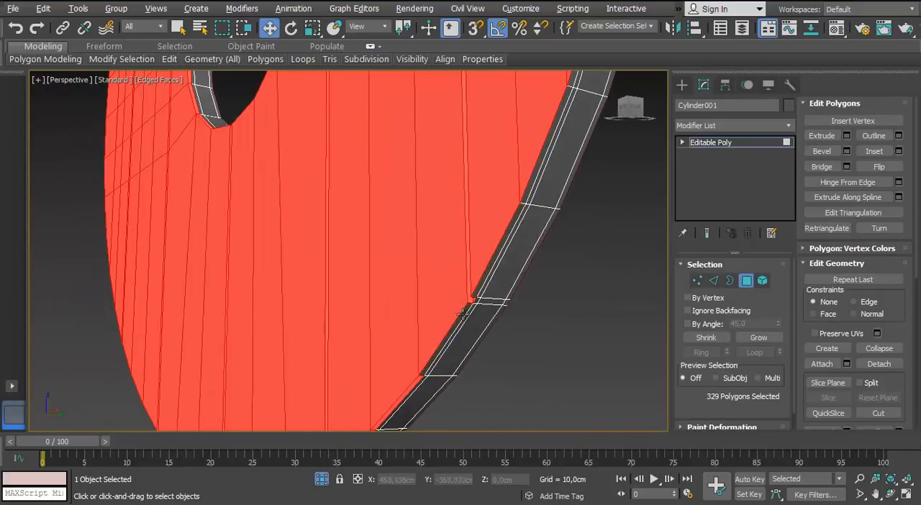
{"action": "middle_click_drag", "start_coordinate": [463, 314], "coordinate": [487, 350], "text": "alt"}
{"action": "middle_click_drag", "start_coordinate": [488, 349], "coordinate": [459, 310]}
{"action": "left_click", "coordinate": [346, 259], "text": "alt"}
{"action": "middle_click_drag", "start_coordinate": [346, 259], "coordinate": [394, 292], "text": "alt"}
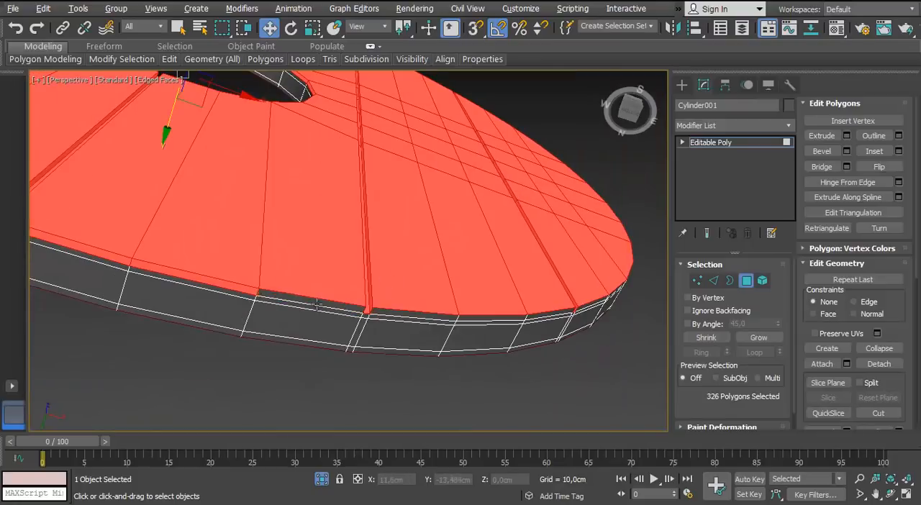
{"action": "left_click", "coordinate": [317, 305], "text": "alt"}
{"action": "middle_click_drag", "start_coordinate": [317, 305], "coordinate": [386, 303], "text": "alt"}
{"action": "middle_click_drag", "start_coordinate": [121, 223], "coordinate": [311, 281], "text": "alt"}
{"action": "left_click", "coordinate": [311, 281], "text": "alt"}
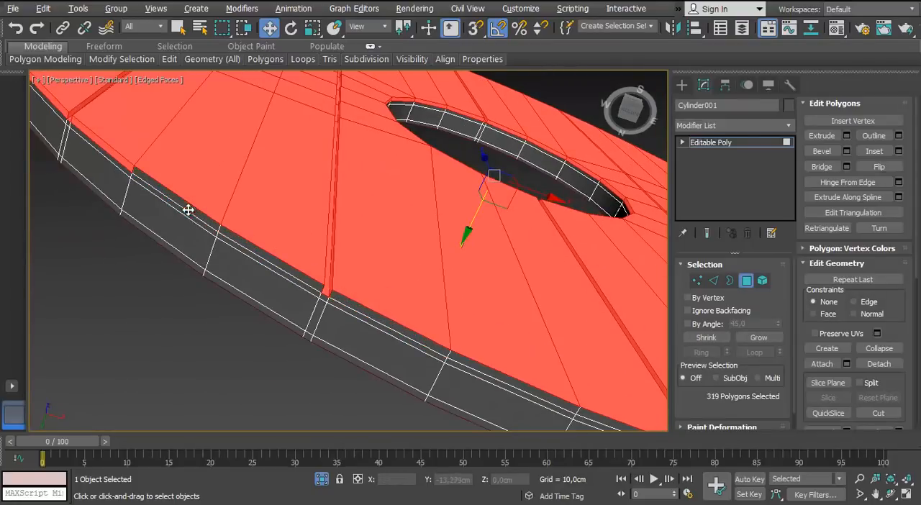
{"action": "left_click", "coordinate": [117, 154], "text": "alt"}
{"action": "middle_click_drag", "start_coordinate": [117, 154], "coordinate": [337, 275], "text": "alt"}
{"action": "left_click", "coordinate": [337, 275], "text": "alt"}
{"action": "left_click", "coordinate": [280, 220], "text": "alt"}
{"action": "middle_click_drag", "start_coordinate": [280, 220], "coordinate": [452, 273], "text": "alt"}
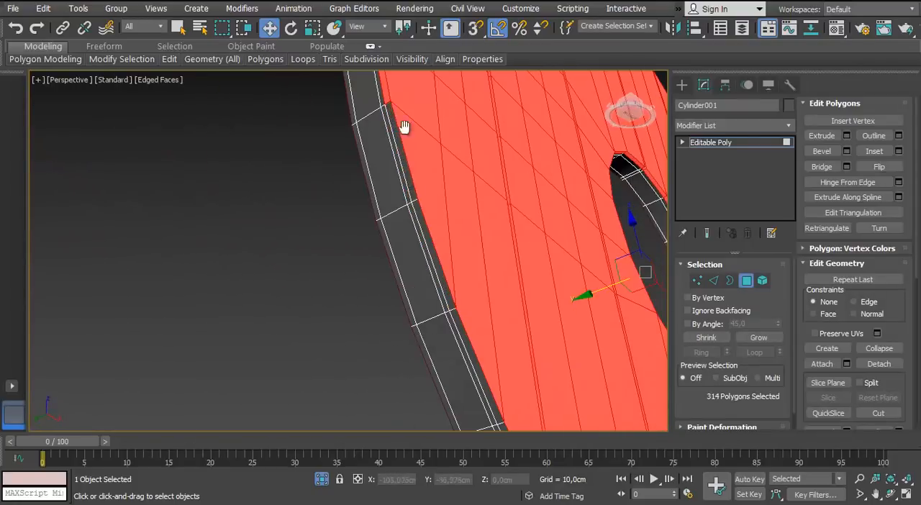
{"action": "middle_click_drag", "start_coordinate": [404, 127], "coordinate": [408, 313]}
{"action": "left_click", "coordinate": [389, 317], "text": "alt"}
{"action": "left_click", "coordinate": [385, 275], "text": "alt"}
{"action": "middle_click_drag", "start_coordinate": [385, 275], "coordinate": [303, 246], "text": "alt"}
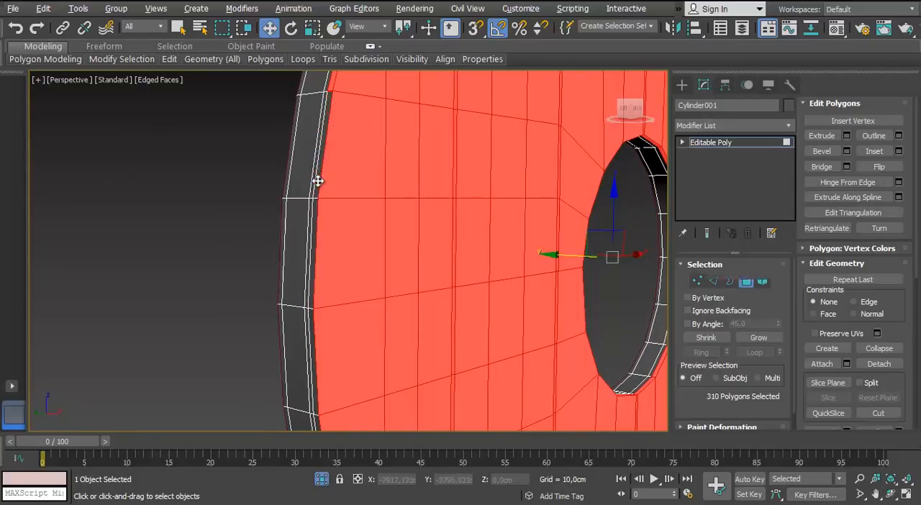
{"action": "middle_click_drag", "start_coordinate": [318, 181], "coordinate": [307, 292], "text": "alt"}
{"action": "middle_click_drag", "start_coordinate": [353, 194], "coordinate": [387, 365], "text": "alt"}
{"action": "left_click", "coordinate": [387, 365], "text": "alt"}
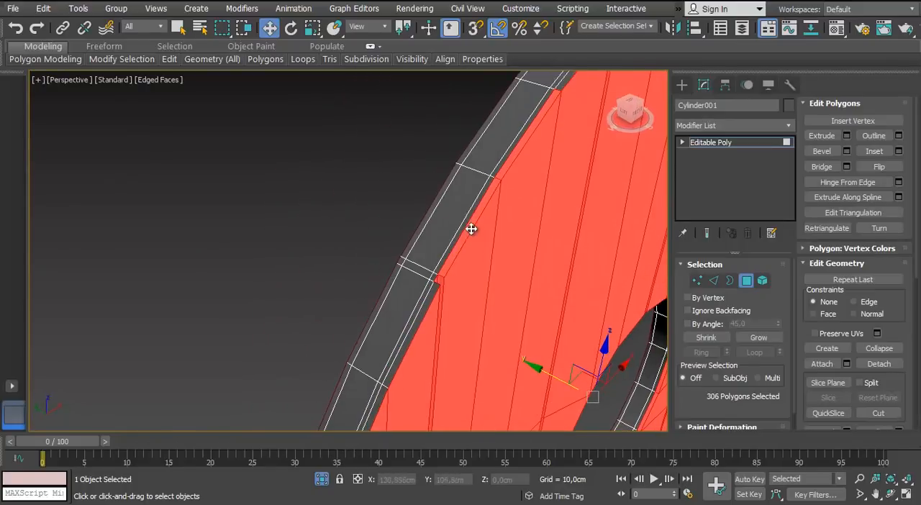
{"action": "left_click", "coordinate": [441, 243], "text": "alt"}
{"action": "scroll", "coordinate": [442, 242], "scroll_direction": "down", "scroll_amount": 3}
{"action": "middle_click_drag", "start_coordinate": [441, 242], "coordinate": [398, 297], "text": "alt"}
Inset the selected disc face polygons to add a supporting edge just inside the outer rim, and clear the polygon selection
{"action": "left_click", "coordinate": [899, 152]}
{"action": "middle_click_drag", "start_coordinate": [317, 234], "coordinate": [281, 237], "text": "alt"}
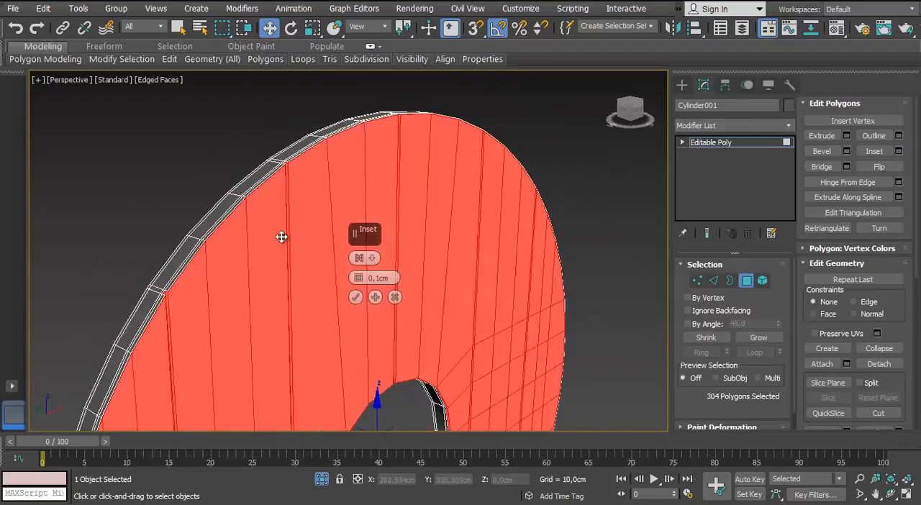
{"action": "scroll", "coordinate": [282, 237], "scroll_direction": "up", "scroll_amount": 2}
{"action": "left_click_drag", "start_coordinate": [360, 264], "coordinate": [360, 275]}
{"action": "mouse_move", "coordinate": [270, 211]}
{"action": "middle_mouse_down", "text": "alt"}
{"action": "mouse_move", "coordinate": [226, 206]}
{"action": "mouse_move", "coordinate": [259, 218]}
{"action": "middle_mouse_up", "text": "alt"}
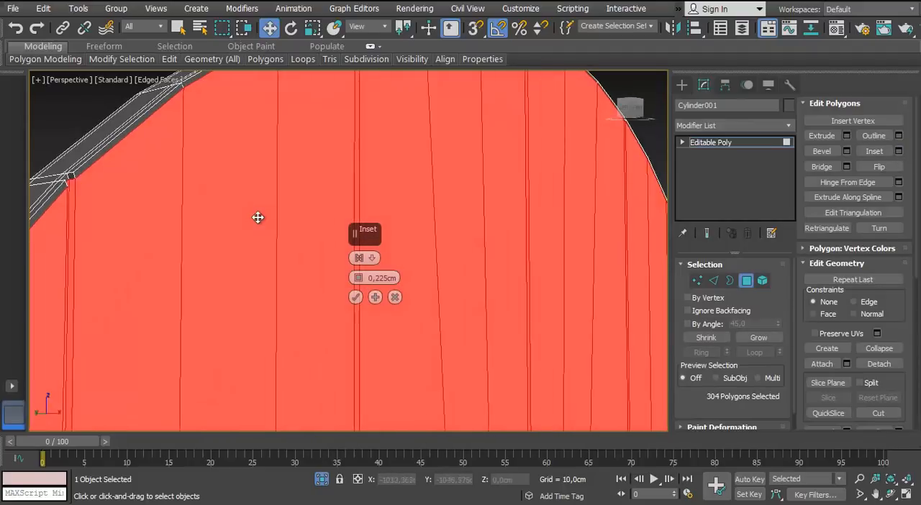
{"action": "scroll", "coordinate": [259, 218], "scroll_direction": "down", "scroll_amount": 3}
{"action": "middle_click_drag", "start_coordinate": [216, 259], "coordinate": [213, 197]}
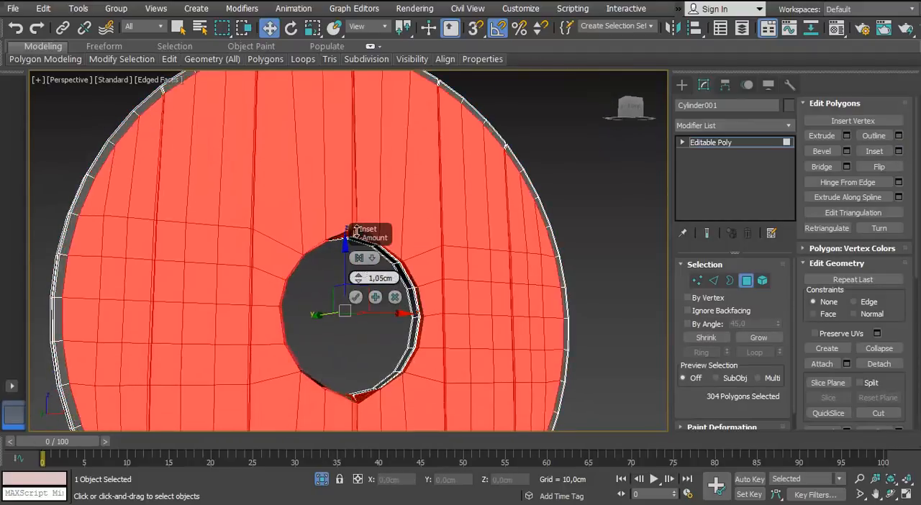
{"action": "left_click_drag", "start_coordinate": [356, 231], "coordinate": [335, 284]}
{"action": "middle_click_drag", "start_coordinate": [198, 241], "coordinate": [249, 189], "text": "alt"}
{"action": "scroll", "coordinate": [216, 243], "scroll_direction": "down", "scroll_amount": 3}
{"action": "left_click", "coordinate": [202, 254]}
Select the ring of edges radiating from the central hole and connect it with 2 segments and a pinch of 80
{"action": "scroll", "coordinate": [202, 254], "scroll_direction": "up", "scroll_amount": 4}
{"action": "scroll", "coordinate": [214, 206], "scroll_direction": "down", "scroll_amount": 4}
{"action": "scroll", "coordinate": [442, 210], "scroll_direction": "up", "scroll_amount": 6}
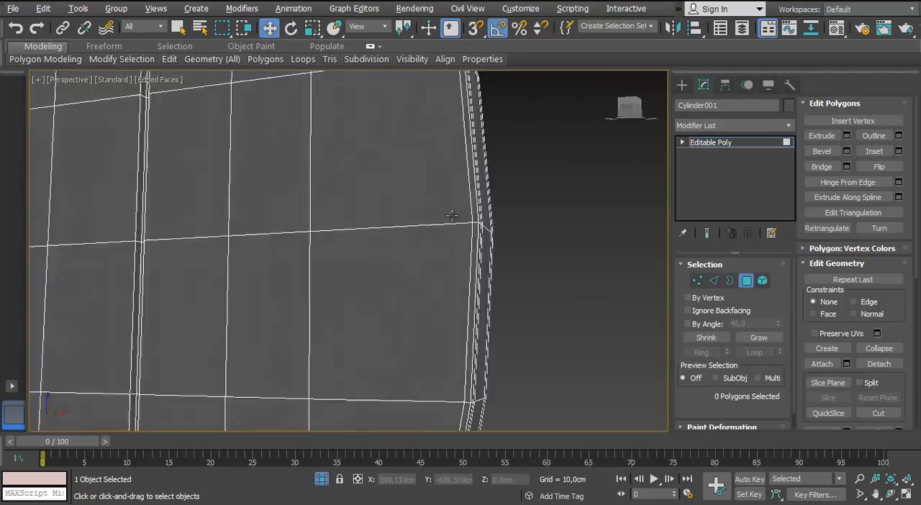
{"action": "middle_click_drag", "start_coordinate": [453, 213], "coordinate": [429, 229], "text": "alt"}
{"action": "scroll", "coordinate": [428, 229], "scroll_direction": "down", "scroll_amount": 6}
{"action": "middle_click_drag", "start_coordinate": [243, 238], "coordinate": [284, 232], "text": "alt"}
{"action": "middle_click_drag", "start_coordinate": [378, 233], "coordinate": [465, 243]}
{"action": "scroll", "coordinate": [238, 218], "scroll_direction": "up", "scroll_amount": 4}
{"action": "scroll", "coordinate": [238, 219], "scroll_direction": "down", "scroll_amount": 4}
{"action": "key", "text": "2"}
{"action": "left_click", "coordinate": [214, 180]}
{"action": "scroll", "coordinate": [216, 215], "scroll_direction": "up", "scroll_amount": 3}
{"action": "key", "text": "f"}
{"action": "key", "text": "F3"}
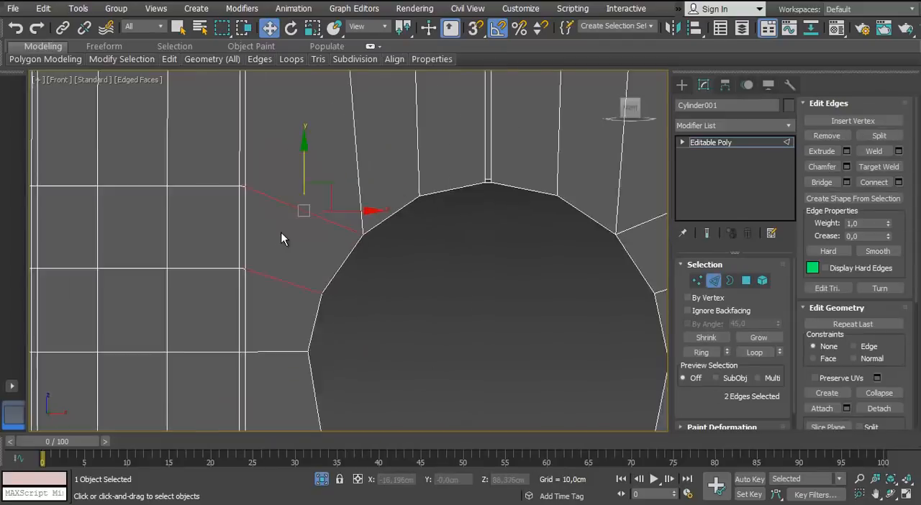
{"action": "key", "text": "F3"}
{"action": "scroll", "coordinate": [280, 227], "scroll_direction": "down", "scroll_amount": 4}
{"action": "left_click", "coordinate": [288, 197]}
{"action": "left_click_drag", "start_coordinate": [279, 184], "coordinate": [267, 301]}
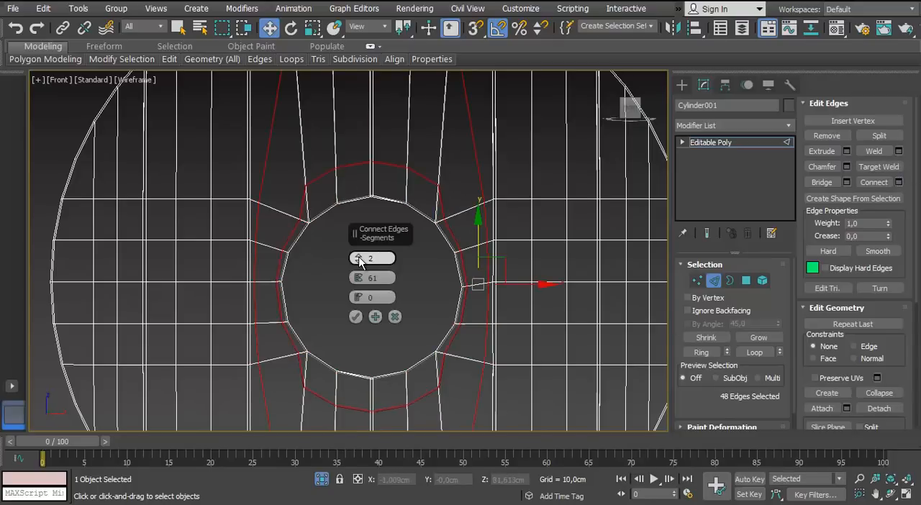
{"action": "left_click_drag", "start_coordinate": [371, 189], "coordinate": [371, 182]}
{"action": "scroll", "coordinate": [302, 339], "scroll_direction": "up", "scroll_amount": 4}
{"action": "middle_click_drag", "start_coordinate": [302, 339], "coordinate": [215, 236]}
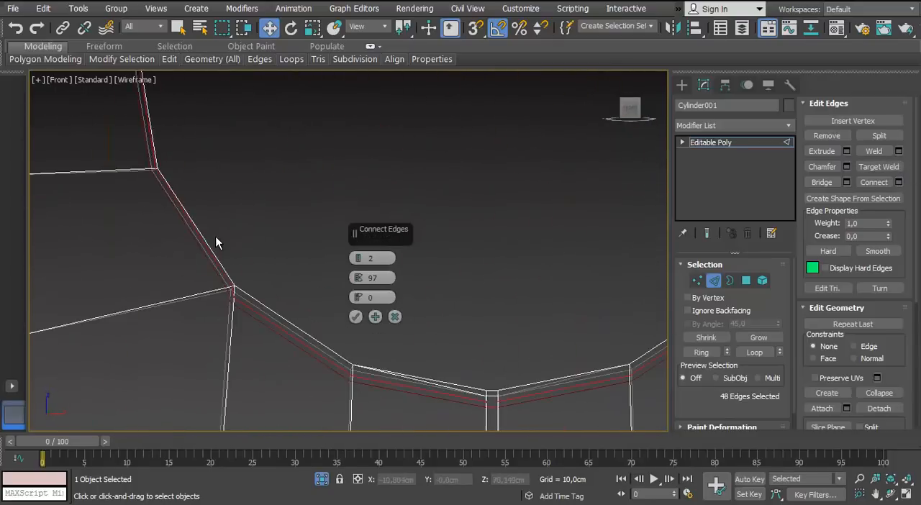
{"action": "scroll", "coordinate": [267, 260], "scroll_direction": "down", "scroll_amount": 3}
{"action": "scroll", "coordinate": [310, 190], "scroll_direction": "up", "scroll_amount": 3}
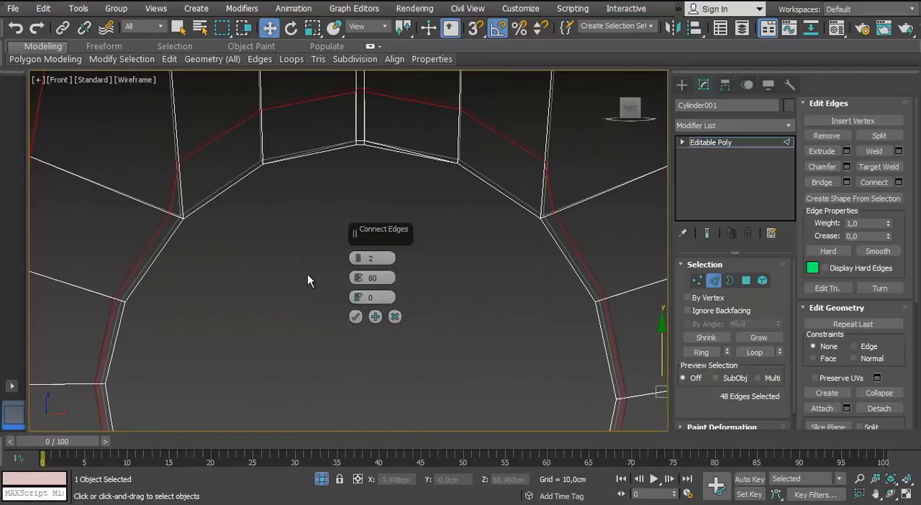
Move the new loop's vertices above and below the central hole closer to the hole's edge
{"action": "key", "text": "1"}
{"action": "left_click_drag", "start_coordinate": [252, 124], "coordinate": [250, 126], "text": "ctrl"}
{"action": "left_click_drag", "start_coordinate": [199, 145], "coordinate": [163, 177], "text": "ctrl"}
{"action": "middle_click_drag", "start_coordinate": [295, 107], "coordinate": [311, 187]}
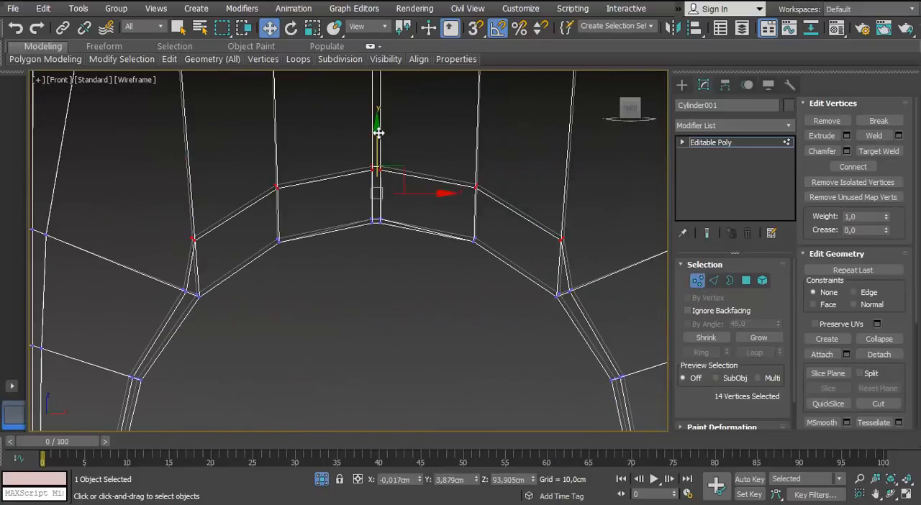
{"action": "scroll", "coordinate": [374, 174], "scroll_direction": "down", "scroll_amount": 2}
{"action": "middle_click_drag", "start_coordinate": [391, 418], "coordinate": [382, 254]}
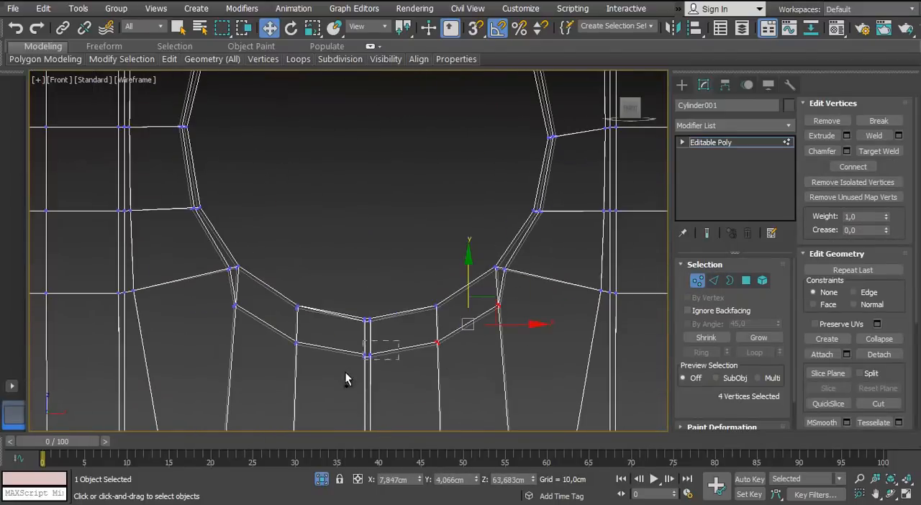
{"action": "scroll", "coordinate": [497, 276], "scroll_direction": "up", "scroll_amount": 5}
{"action": "left_click", "coordinate": [537, 267]}
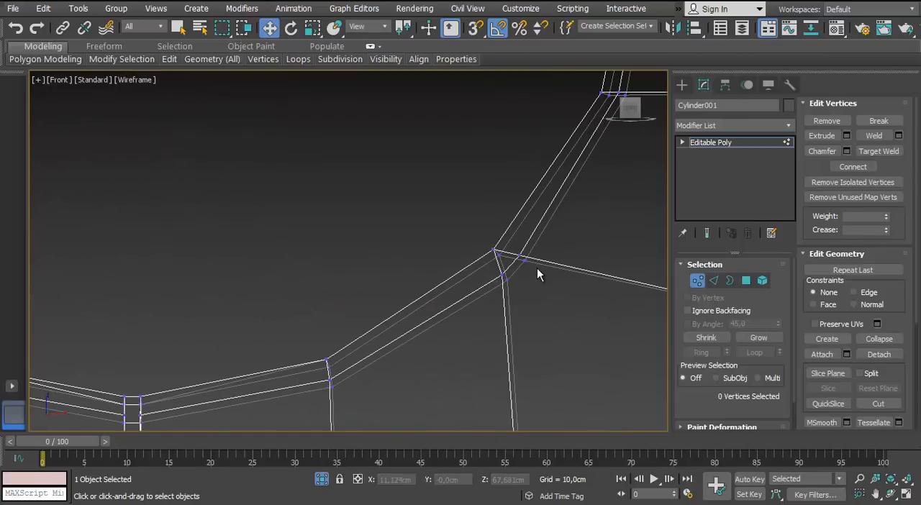
Merge the doubled corner vertices around the central hole with Target Weld
{"action": "key", "text": "F3"}
{"action": "left_click", "coordinate": [886, 152]}
{"action": "middle_click_drag", "start_coordinate": [147, 413], "coordinate": [471, 309]}
{"action": "middle_click_drag", "start_coordinate": [471, 310], "coordinate": [454, 299], "text": "alt"}
{"action": "middle_click_drag", "start_coordinate": [252, 194], "coordinate": [475, 321]}
{"action": "scroll", "coordinate": [299, 281], "scroll_direction": "down", "scroll_amount": 5}
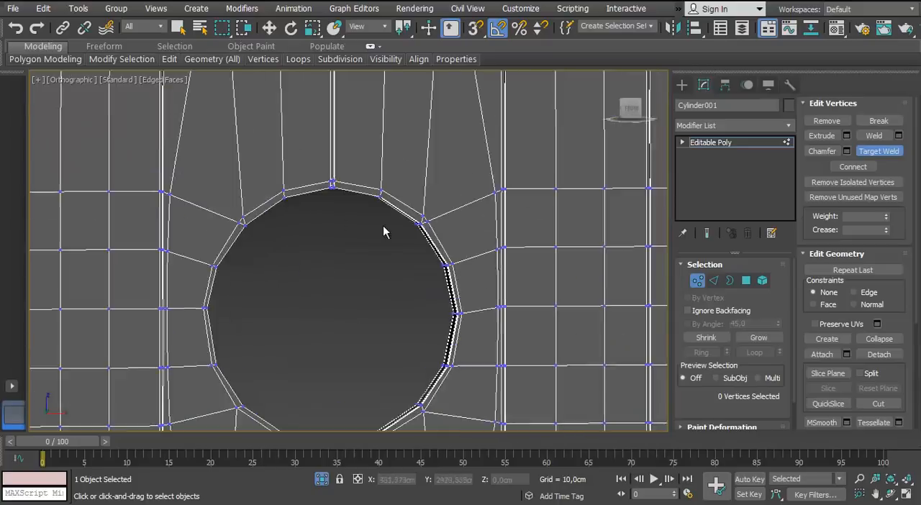
{"action": "scroll", "coordinate": [384, 230], "scroll_direction": "up", "scroll_amount": 5}
{"action": "middle_click_drag", "start_coordinate": [224, 223], "coordinate": [504, 246]}
{"action": "scroll", "coordinate": [298, 265], "scroll_direction": "up", "scroll_amount": 4}
{"action": "scroll", "coordinate": [319, 278], "scroll_direction": "down", "scroll_amount": 6}
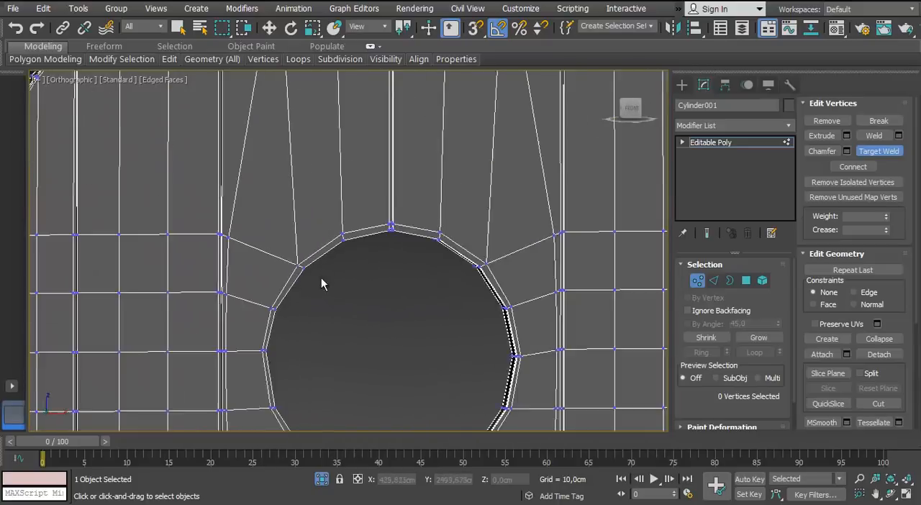
{"action": "middle_click_drag", "start_coordinate": [320, 280], "coordinate": [306, 218]}
{"action": "right_click", "coordinate": [309, 223]}
Leave vertex editing and add a TurboSmooth modifier to the planked disc
{"action": "left_click", "coordinate": [698, 282]}
{"action": "scroll", "coordinate": [457, 273], "scroll_direction": "down", "scroll_amount": 2}
{"action": "middle_click_drag", "start_coordinate": [461, 284], "coordinate": [453, 259], "text": "alt"}
{"action": "left_click", "coordinate": [788, 126]}
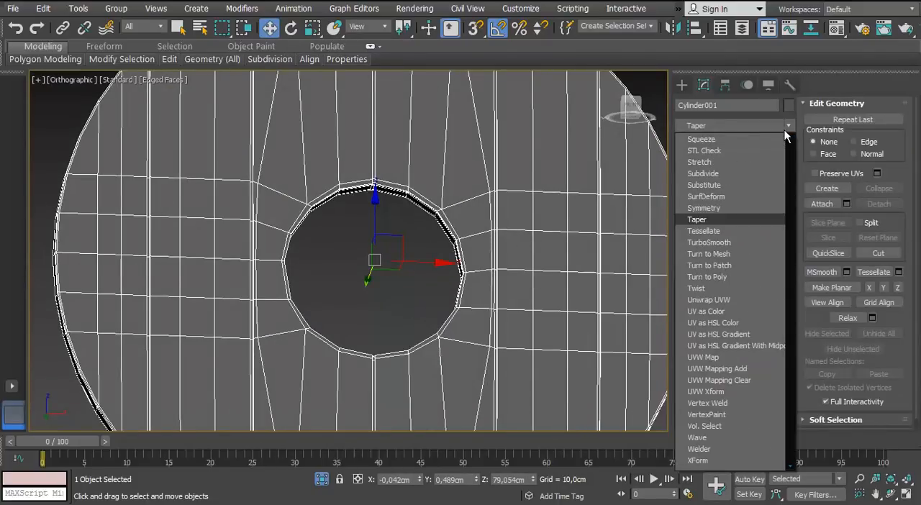
{"action": "left_click", "coordinate": [709, 242]}
{"action": "scroll", "coordinate": [317, 173], "scroll_direction": "down", "scroll_amount": 3}
{"action": "middle_click_drag", "start_coordinate": [322, 188], "coordinate": [315, 221], "text": "alt"}
{"action": "key", "text": "p"}
{"action": "scroll", "coordinate": [314, 220], "scroll_direction": "up", "scroll_amount": 3}
Return to the Editable Poly level and examine the supporting edges along the disc's rim
{"action": "left_click", "coordinate": [711, 154]}
{"action": "middle_click_drag", "start_coordinate": [360, 195], "coordinate": [317, 180], "text": "alt"}
{"action": "scroll", "coordinate": [338, 144], "scroll_direction": "up", "scroll_amount": 3}
{"action": "middle_click_drag", "start_coordinate": [367, 108], "coordinate": [11, 149]}
{"action": "scroll", "coordinate": [251, 118], "scroll_direction": "up", "scroll_amount": 3}
{"action": "scroll", "coordinate": [263, 191], "scroll_direction": "up", "scroll_amount": 1}
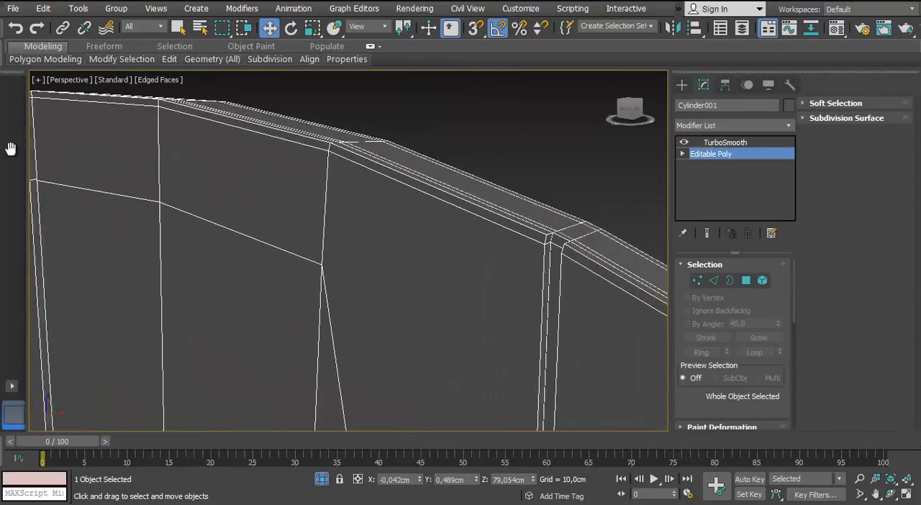
{"action": "scroll", "coordinate": [278, 160], "scroll_direction": "down", "scroll_amount": 5}
{"action": "scroll", "coordinate": [277, 160], "scroll_direction": "up", "scroll_amount": 2}
{"action": "middle_click_drag", "start_coordinate": [248, 160], "coordinate": [338, 135]}
Examine the TurboSmooth result on the planked disc with its edge display turned off
{"action": "left_click", "coordinate": [714, 280]}
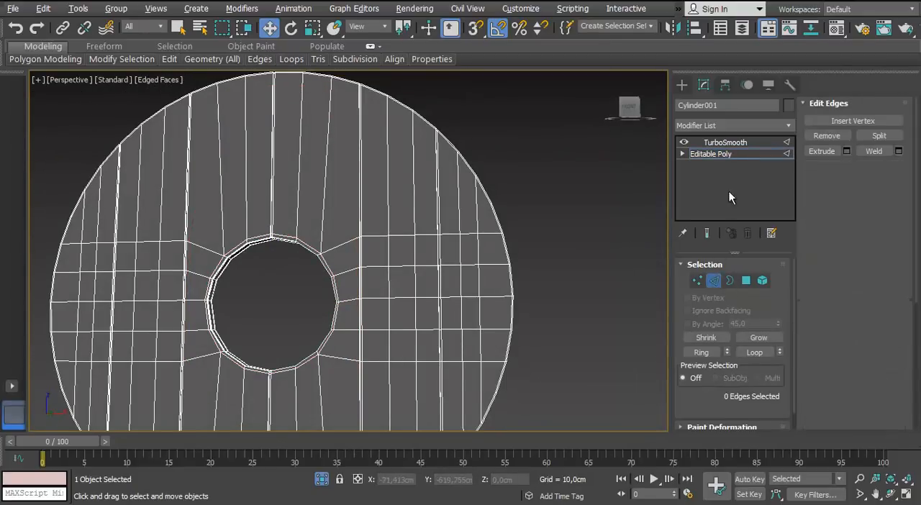
{"action": "left_click", "coordinate": [726, 142]}
{"action": "scroll", "coordinate": [293, 216], "scroll_direction": "down", "scroll_amount": 2}
{"action": "middle_click_drag", "start_coordinate": [292, 216], "coordinate": [338, 151]}
{"action": "key", "text": "F4"}
{"action": "scroll", "coordinate": [288, 176], "scroll_direction": "up", "scroll_amount": 5}
{"action": "scroll", "coordinate": [256, 242], "scroll_direction": "down", "scroll_amount": 3}
{"action": "scroll", "coordinate": [256, 242], "scroll_direction": "down", "scroll_amount": 3}
{"action": "middle_click_drag", "start_coordinate": [338, 151], "coordinate": [343, 210]}
{"action": "middle_click_drag", "start_coordinate": [343, 210], "coordinate": [347, 253]}
Examine the planked disc's vertices and its TurboSmooth result with the edge display on and off
{"action": "key", "text": "F4"}
{"action": "middle_click_drag", "start_coordinate": [346, 254], "coordinate": [348, 303]}
{"action": "scroll", "coordinate": [347, 304], "scroll_direction": "down", "scroll_amount": 3}
{"action": "left_click", "coordinate": [697, 281]}
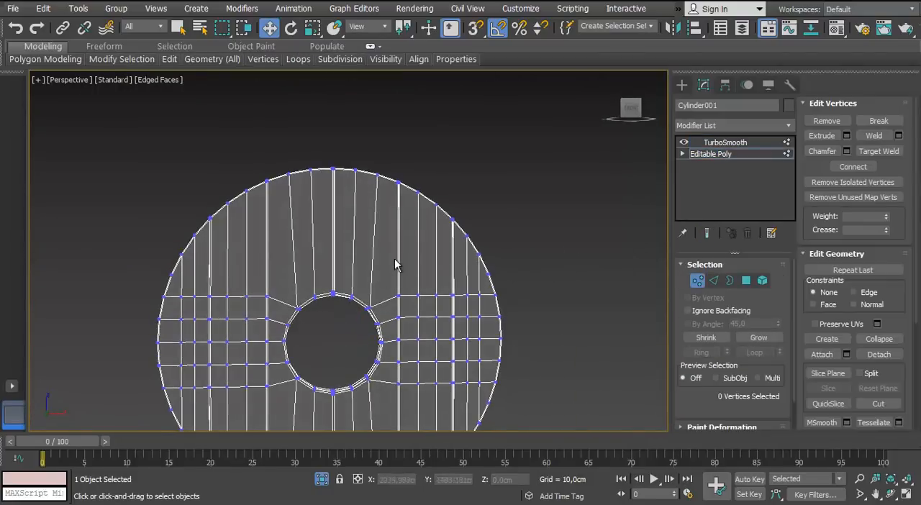
{"action": "left_click", "coordinate": [697, 281]}
{"action": "left_click", "coordinate": [557, 277]}
{"action": "scroll", "coordinate": [417, 273], "scroll_direction": "down", "scroll_amount": 3}
{"action": "middle_click_drag", "start_coordinate": [417, 273], "coordinate": [436, 282], "text": "alt"}
{"action": "key", "text": "F4"}
{"action": "scroll", "coordinate": [346, 223], "scroll_direction": "up", "scroll_amount": 4}
{"action": "scroll", "coordinate": [360, 288], "scroll_direction": "up", "scroll_amount": 3}
{"action": "scroll", "coordinate": [436, 282], "scroll_direction": "down", "scroll_amount": 3}
{"action": "left_click", "coordinate": [436, 282]}
{"action": "key", "text": "F4"}
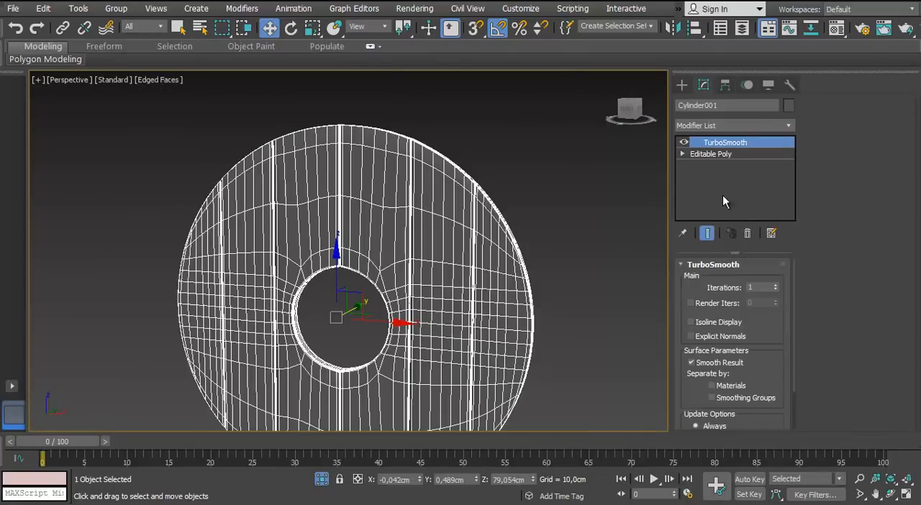
Return the planked disc to its Editable Poly level and insert supporting edge loops beside the plank grooves with SwiftLoop
{"action": "left_click", "coordinate": [711, 154]}
{"action": "scroll", "coordinate": [407, 239], "scroll_direction": "up", "scroll_amount": 5}
{"action": "middle_click_drag", "start_coordinate": [467, 249], "coordinate": [418, 273], "text": "alt"}
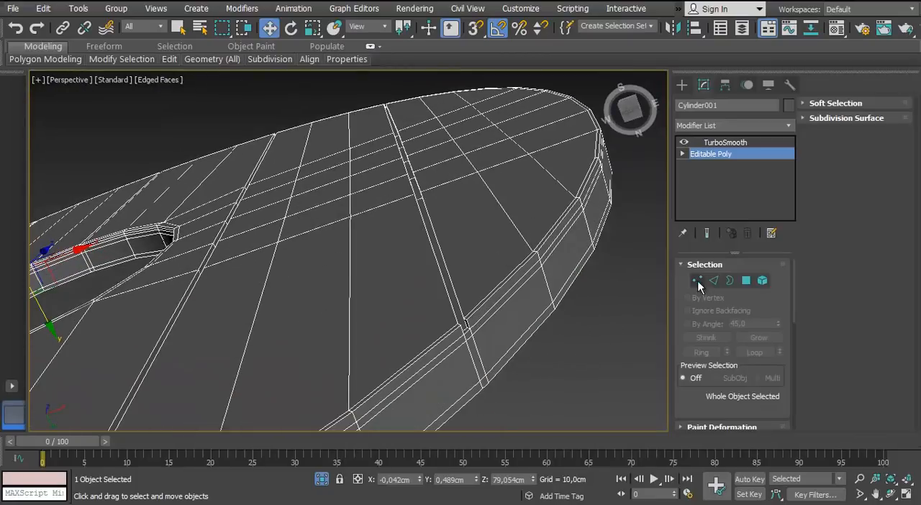
{"action": "left_click", "coordinate": [714, 280]}
{"action": "mouse_move", "coordinate": [169, 60]}
{"action": "left_click", "coordinate": [284, 94]}
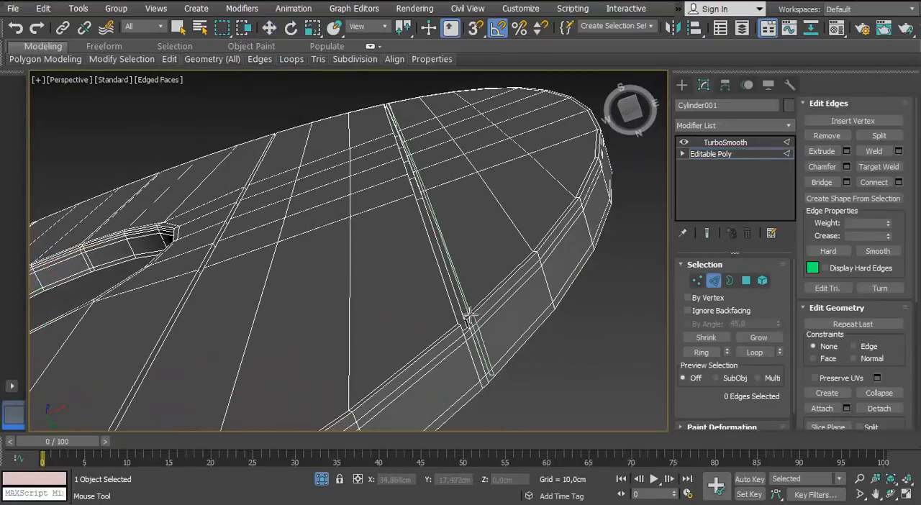
{"action": "middle_click_drag", "start_coordinate": [331, 375], "coordinate": [387, 366], "text": "alt"}
{"action": "left_click", "coordinate": [369, 372]}
{"action": "middle_click_drag", "start_coordinate": [248, 366], "coordinate": [449, 288]}
{"action": "middle_click_drag", "start_coordinate": [413, 263], "coordinate": [467, 308], "text": "alt"}
{"action": "left_click", "coordinate": [399, 326]}
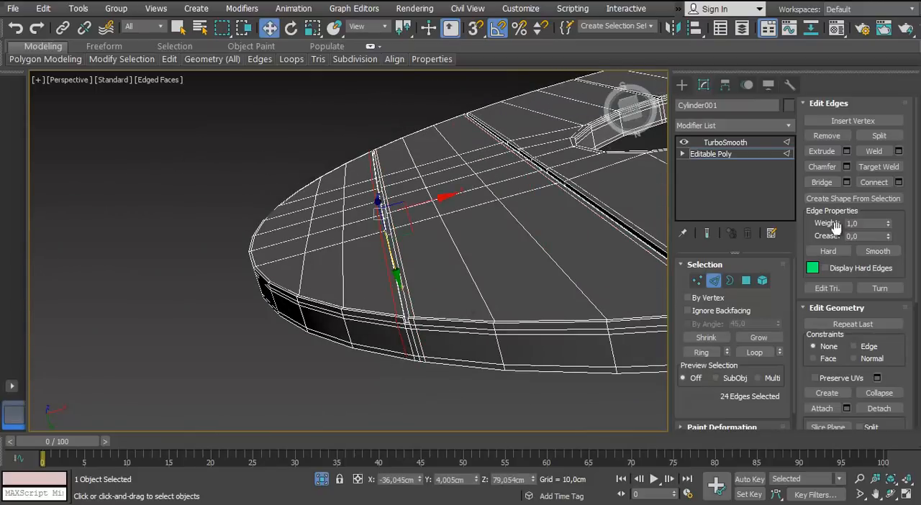
Leave edge editing and check the TurboSmooth result on the planked disc with edge display off
{"action": "left_click", "coordinate": [714, 281]}
{"action": "left_click", "coordinate": [731, 144]}
{"action": "scroll", "coordinate": [403, 288], "scroll_direction": "down", "scroll_amount": 4}
{"action": "middle_click_drag", "start_coordinate": [395, 295], "coordinate": [354, 192], "text": "alt"}
{"action": "key", "text": "F4"}
{"action": "scroll", "coordinate": [443, 251], "scroll_direction": "up", "scroll_amount": 3}
{"action": "scroll", "coordinate": [454, 314], "scroll_direction": "down", "scroll_amount": 5}
End the disc's isolation, select the spiked rim ring and isolate it
{"action": "key", "text": "alt+q"}
{"action": "key", "text": "F4"}
{"action": "left_click", "coordinate": [464, 165]}
{"action": "middle_click_drag", "start_coordinate": [464, 165], "coordinate": [522, 180], "text": "alt"}
{"action": "left_click", "coordinate": [317, 190]}
{"action": "key", "text": "alt+q"}
{"action": "middle_click_drag", "start_coordinate": [310, 187], "coordinate": [274, 238], "text": "alt"}
Convert the rim ring with its Shell modifier to an Editable Poly
{"action": "scroll", "coordinate": [273, 237], "scroll_direction": "up", "scroll_amount": 5}
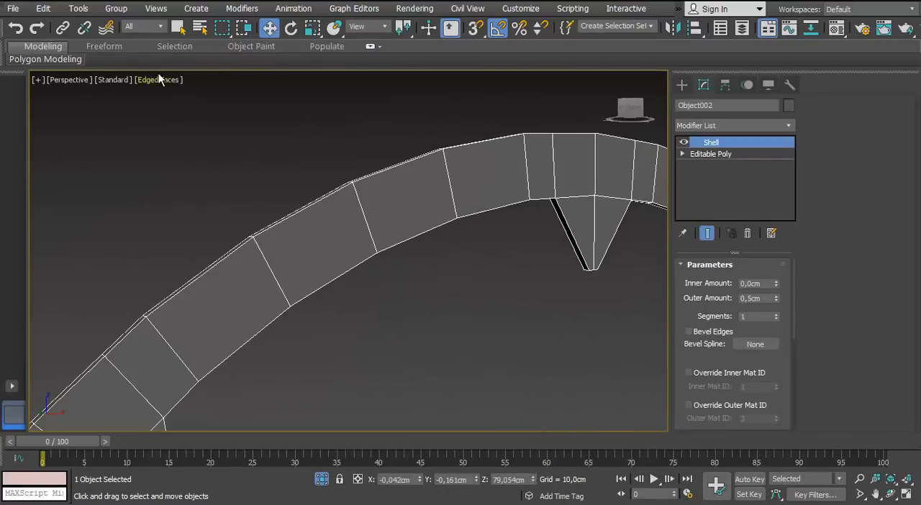
{"action": "left_click", "coordinate": [129, 105]}
{"action": "left_click", "coordinate": [454, 189]}
{"action": "right_click", "coordinate": [601, 176]}
{"action": "mouse_move", "coordinate": [609, 314]}
{"action": "left_click", "coordinate": [576, 326]}
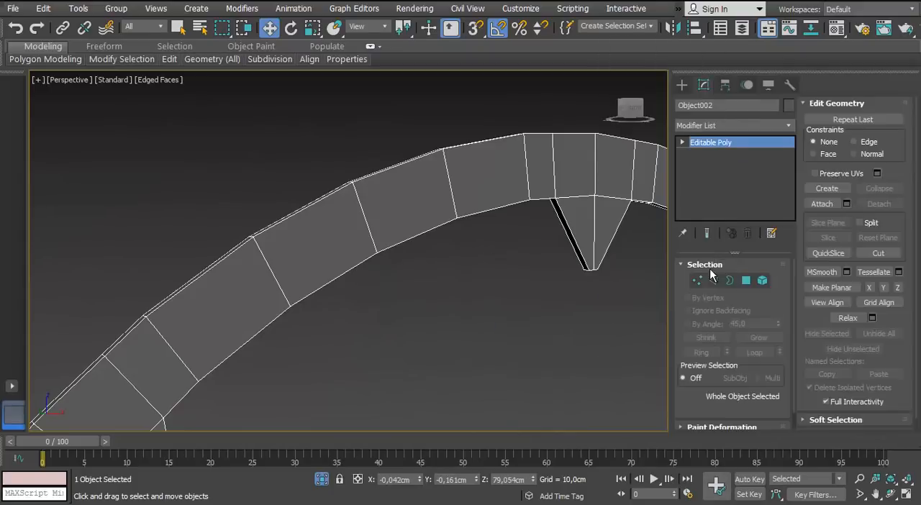
Select the edges running across the rim ring's band and add supporting loops along its borders with Connect Edges
{"action": "left_click", "coordinate": [713, 280]}
{"action": "double_click", "coordinate": [373, 236]}
{"action": "middle_click_drag", "start_coordinate": [642, 209], "coordinate": [485, 324]}
{"action": "scroll", "coordinate": [392, 218], "scroll_direction": "up", "scroll_amount": 4}
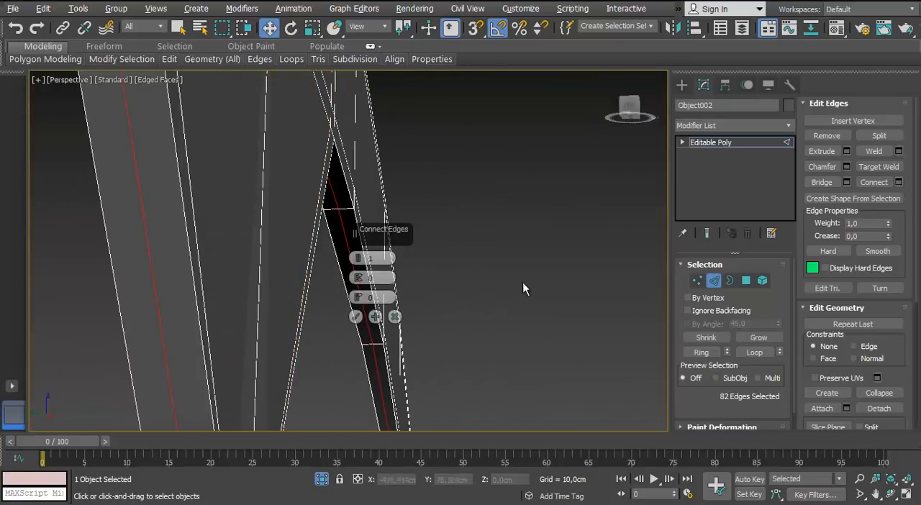
{"action": "left_click", "coordinate": [418, 328]}
{"action": "left_click", "coordinate": [447, 311]}
{"action": "scroll", "coordinate": [446, 311], "scroll_direction": "down", "scroll_amount": 4}
{"action": "middle_click_drag", "start_coordinate": [446, 311], "coordinate": [673, 298], "text": "alt"}
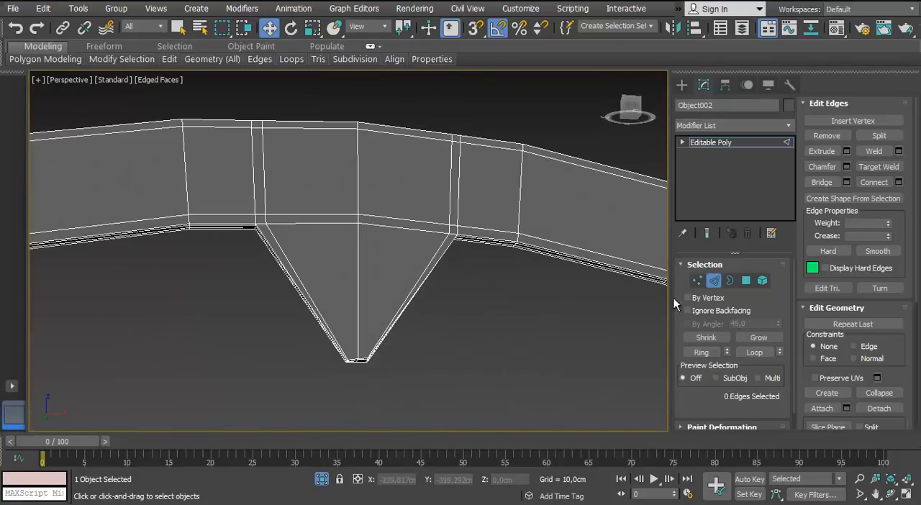
Insert supporting edge loops across the base and tip of the top spike with SwiftLoop
{"action": "mouse_move", "coordinate": [169, 61]}
{"action": "left_click", "coordinate": [284, 94]}
{"action": "scroll", "coordinate": [367, 266], "scroll_direction": "down", "scroll_amount": 4}
{"action": "scroll", "coordinate": [346, 318], "scroll_direction": "up", "scroll_amount": 6}
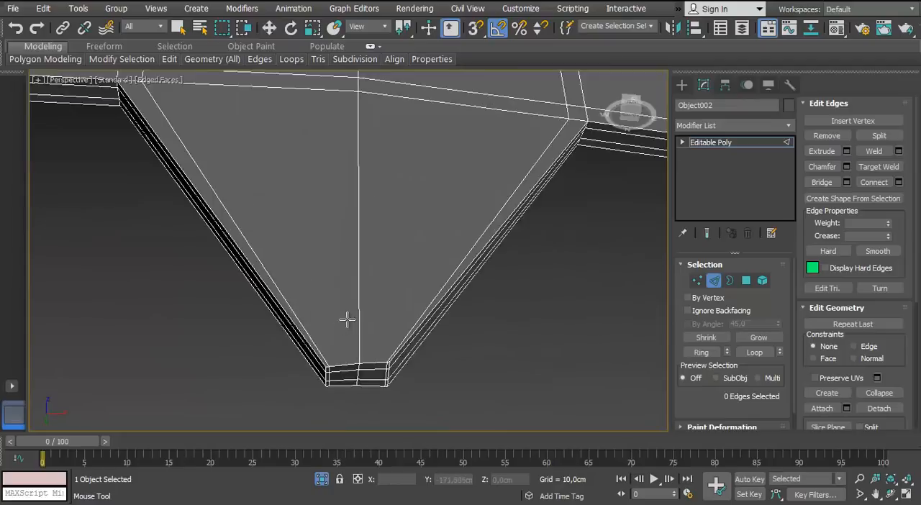
{"action": "scroll", "coordinate": [341, 329], "scroll_direction": "down", "scroll_amount": 9}
{"action": "scroll", "coordinate": [341, 288], "scroll_direction": "up", "scroll_amount": 8}
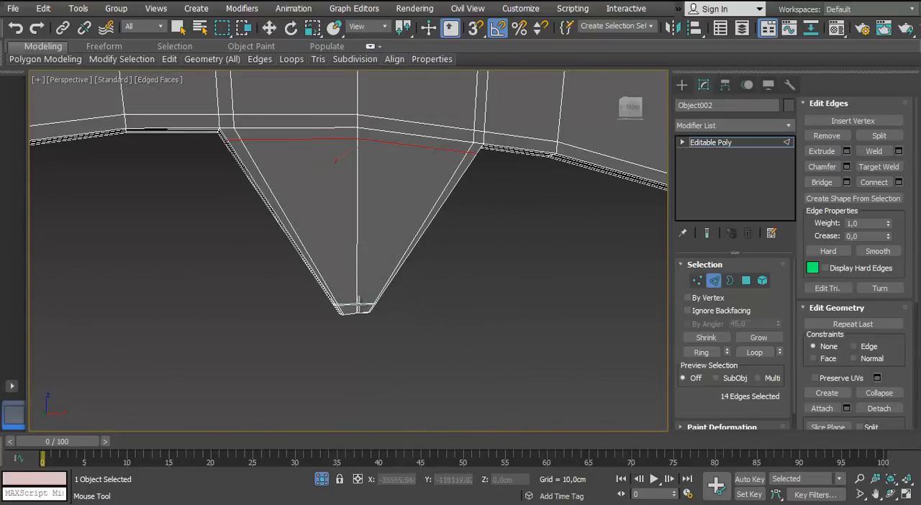
{"action": "scroll", "coordinate": [369, 289], "scroll_direction": "down", "scroll_amount": 4}
{"action": "middle_click_drag", "start_coordinate": [339, 263], "coordinate": [354, 231], "text": "alt"}
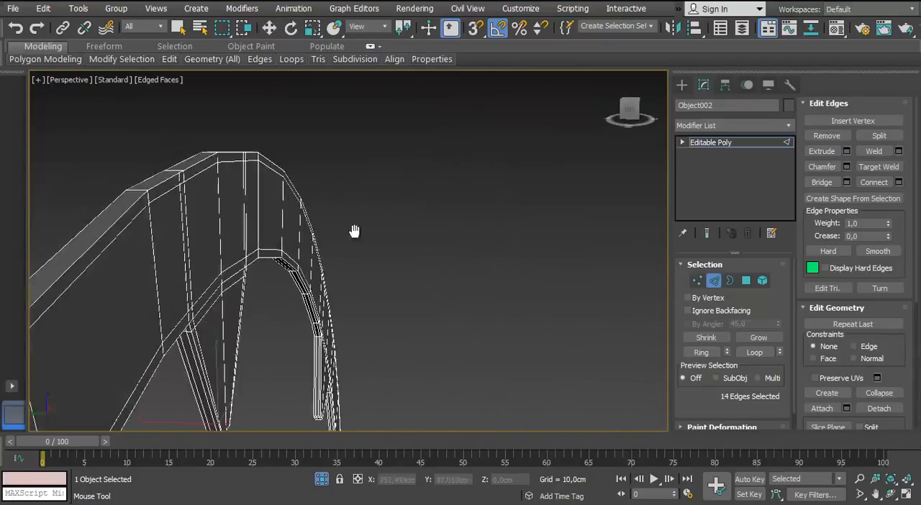
Select the edges across the rim ring's outer thickness and connect them with two segments
{"action": "scroll", "coordinate": [283, 151], "scroll_direction": "up", "scroll_amount": 4}
{"action": "middle_click_drag", "start_coordinate": [283, 151], "coordinate": [470, 290]}
{"action": "scroll", "coordinate": [470, 291], "scroll_direction": "up", "scroll_amount": 2}
{"action": "right_click", "coordinate": [470, 291]}
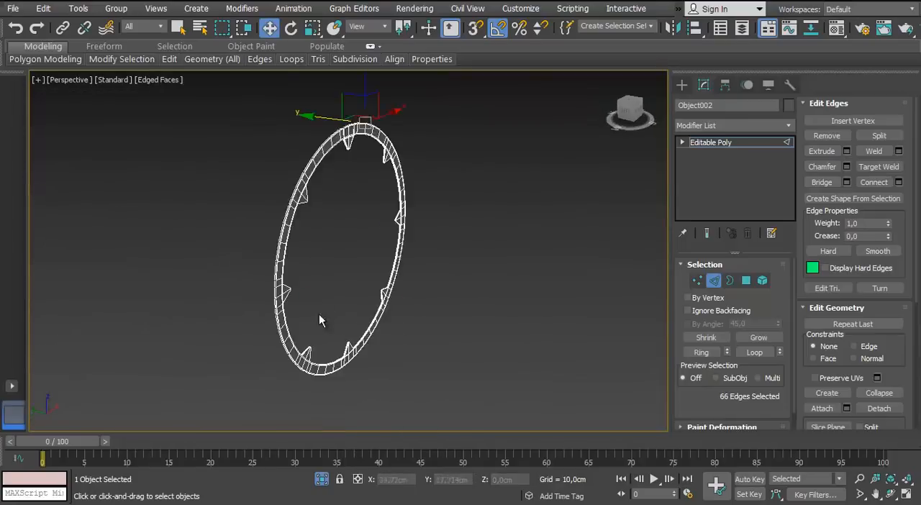
{"action": "scroll", "coordinate": [396, 221], "scroll_direction": "up", "scroll_amount": 6}
{"action": "scroll", "coordinate": [376, 221], "scroll_direction": "down", "scroll_amount": 2}
{"action": "left_click", "coordinate": [898, 182]}
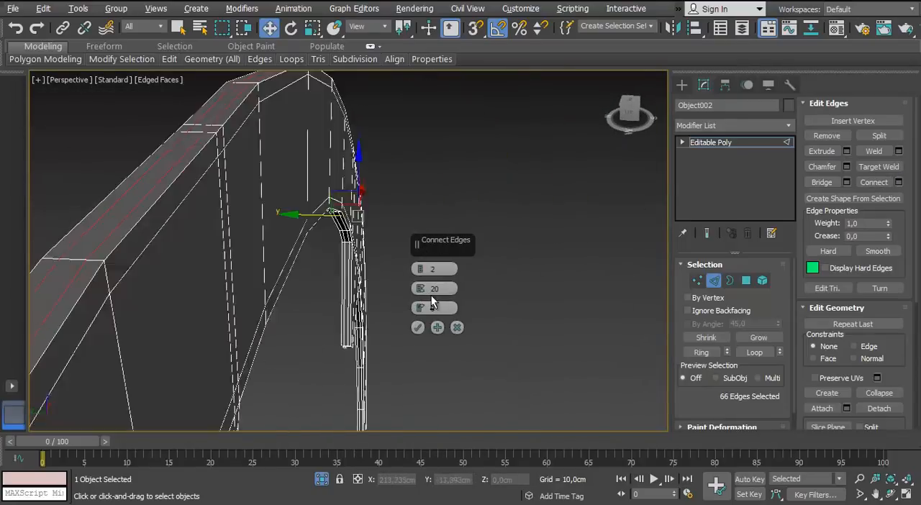
{"action": "middle_click_drag", "start_coordinate": [431, 297], "coordinate": [448, 297], "text": "alt"}
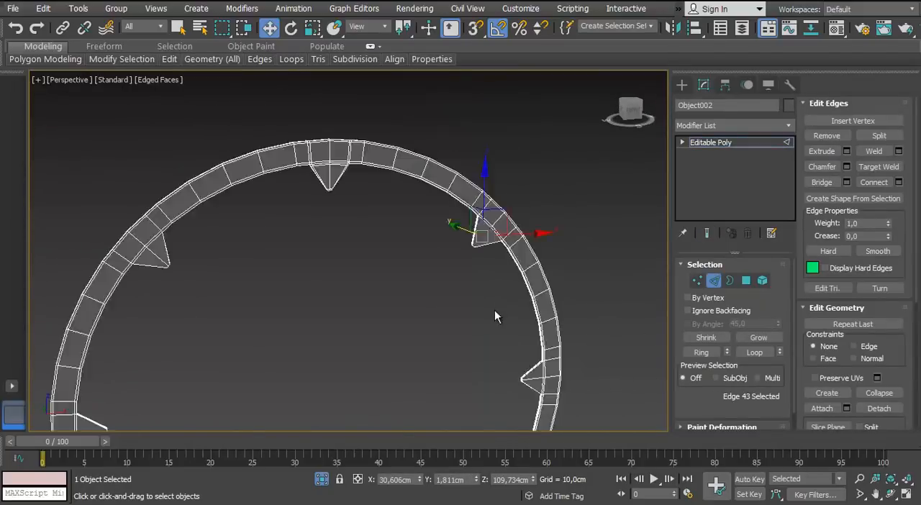
Select the centre edges of the remaining spikes and connect them with two segments and a pinch of about 79
{"action": "middle_click_drag", "start_coordinate": [494, 310], "coordinate": [425, 137]}
{"action": "left_click", "coordinate": [480, 206], "text": "ctrl"}
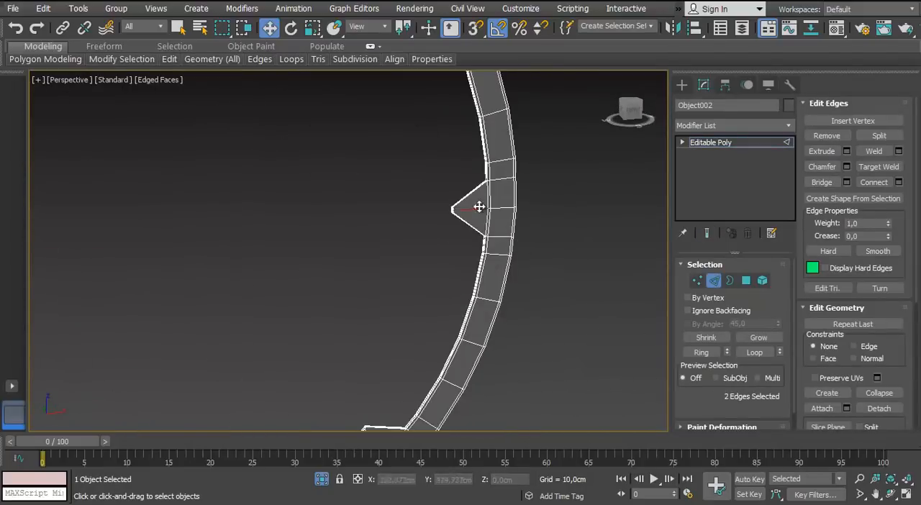
{"action": "middle_click_drag", "start_coordinate": [424, 389], "coordinate": [479, 216]}
{"action": "middle_click_drag", "start_coordinate": [213, 350], "coordinate": [561, 356]}
{"action": "left_click", "coordinate": [309, 306], "text": "ctrl"}
{"action": "middle_click_drag", "start_coordinate": [329, 192], "coordinate": [324, 425]}
{"action": "left_click", "coordinate": [203, 320], "text": "ctrl"}
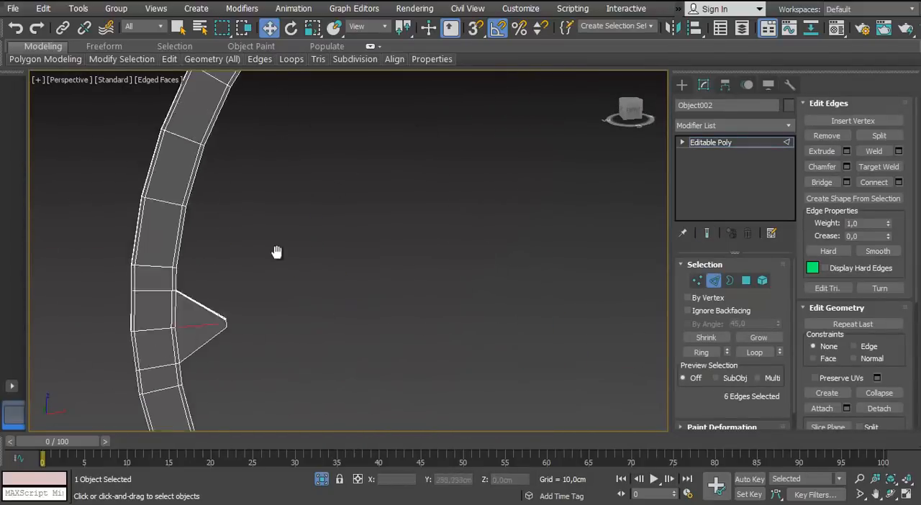
{"action": "middle_click_drag", "start_coordinate": [278, 253], "coordinate": [172, 424]}
{"action": "left_click", "coordinate": [99, 354], "text": "ctrl"}
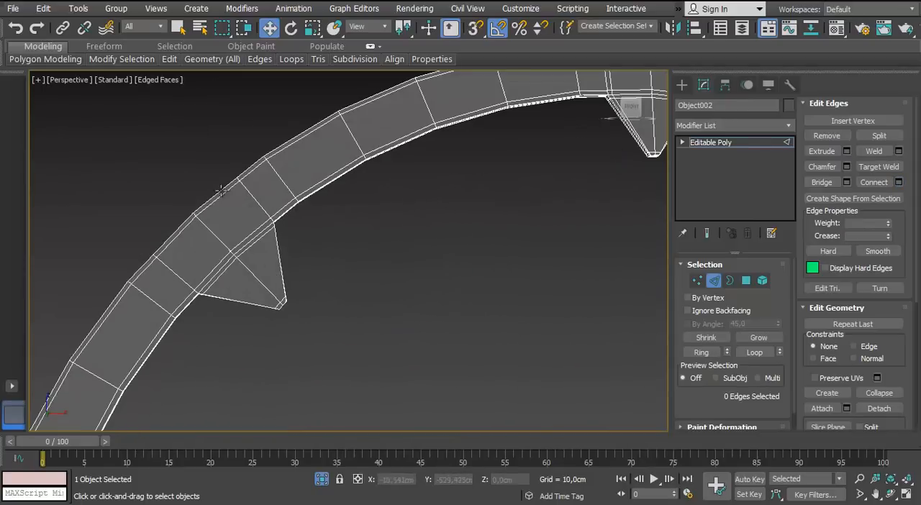
Insert supporting edge loops just inside both slanted sides of the spikes on the ring's left half with SwiftLoop
{"action": "mouse_move", "coordinate": [169, 59]}
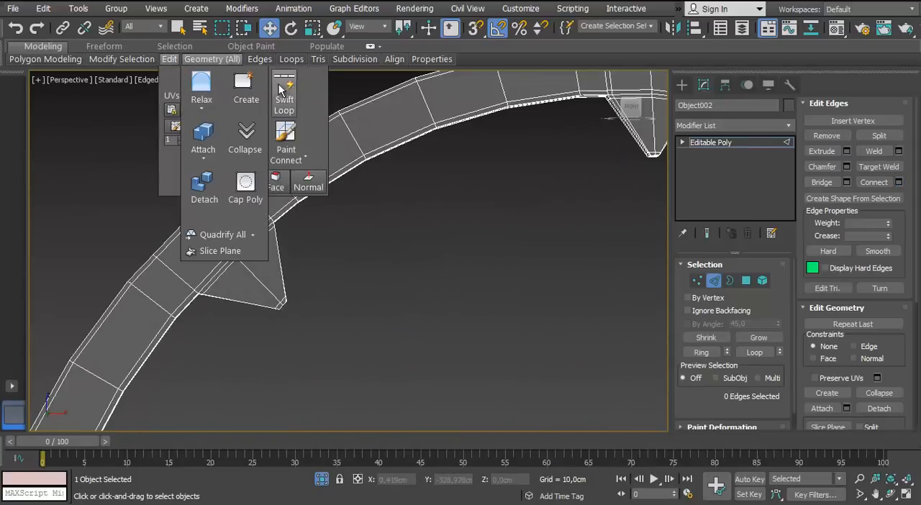
{"action": "left_click", "coordinate": [209, 289]}
{"action": "scroll", "coordinate": [210, 290], "scroll_direction": "up", "scroll_amount": 2}
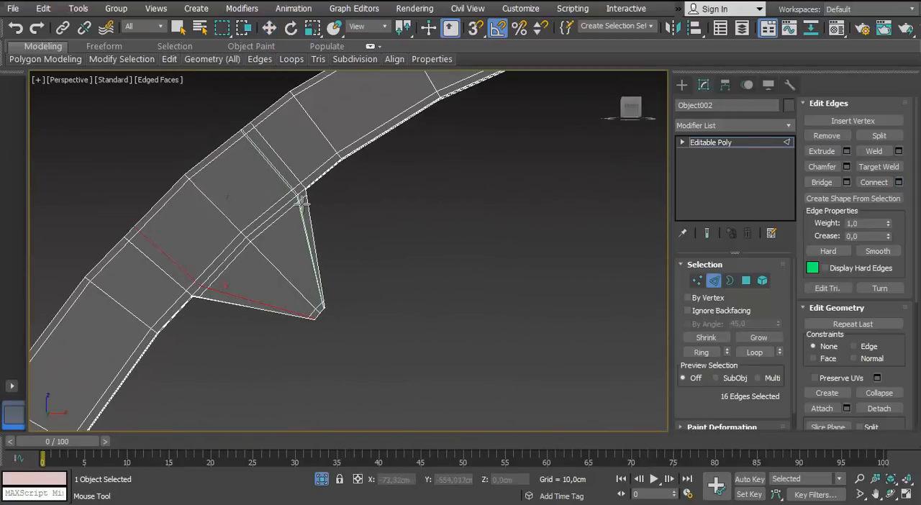
{"action": "scroll", "coordinate": [303, 203], "scroll_direction": "down", "scroll_amount": 5}
{"action": "scroll", "coordinate": [259, 178], "scroll_direction": "up", "scroll_amount": 5}
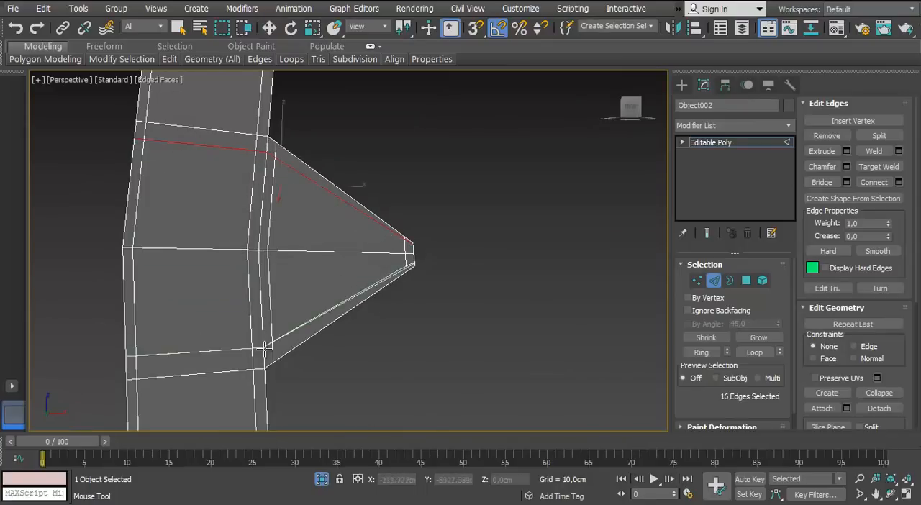
{"action": "scroll", "coordinate": [301, 214], "scroll_direction": "down", "scroll_amount": 3}
{"action": "scroll", "coordinate": [214, 146], "scroll_direction": "up", "scroll_amount": 4}
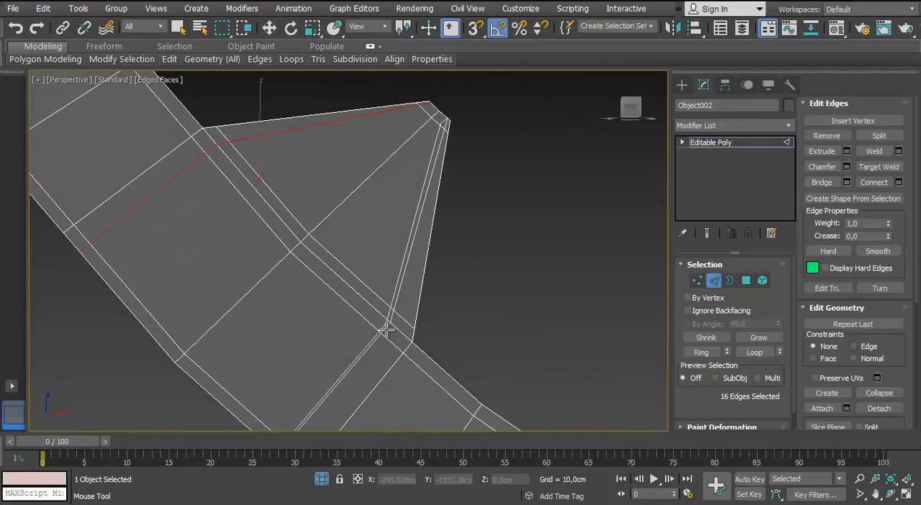
Add supporting edge loops across the band just outside the bases of the left-hand and top spikes
{"action": "left_click", "coordinate": [172, 146]}
{"action": "scroll", "coordinate": [180, 147], "scroll_direction": "down", "scroll_amount": 5}
{"action": "scroll", "coordinate": [210, 199], "scroll_direction": "up", "scroll_amount": 4}
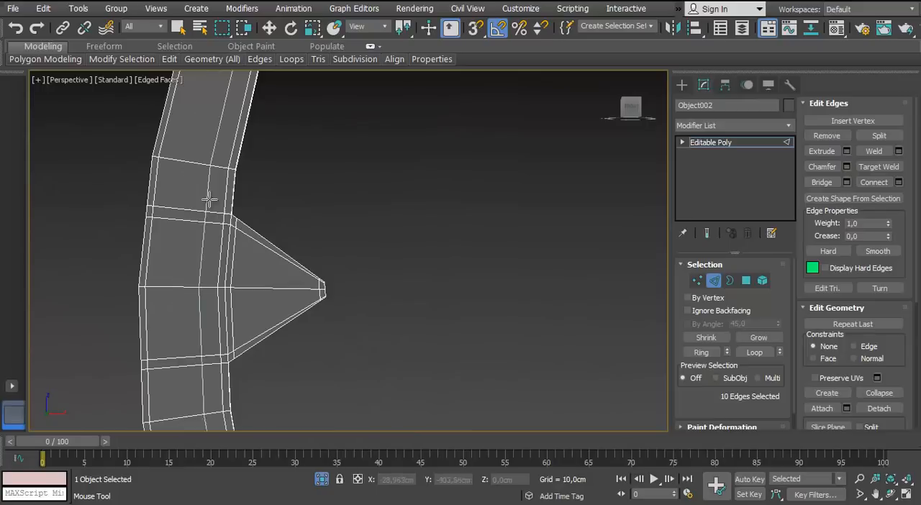
{"action": "scroll", "coordinate": [215, 248], "scroll_direction": "down", "scroll_amount": 4}
{"action": "scroll", "coordinate": [310, 256], "scroll_direction": "up", "scroll_amount": 4}
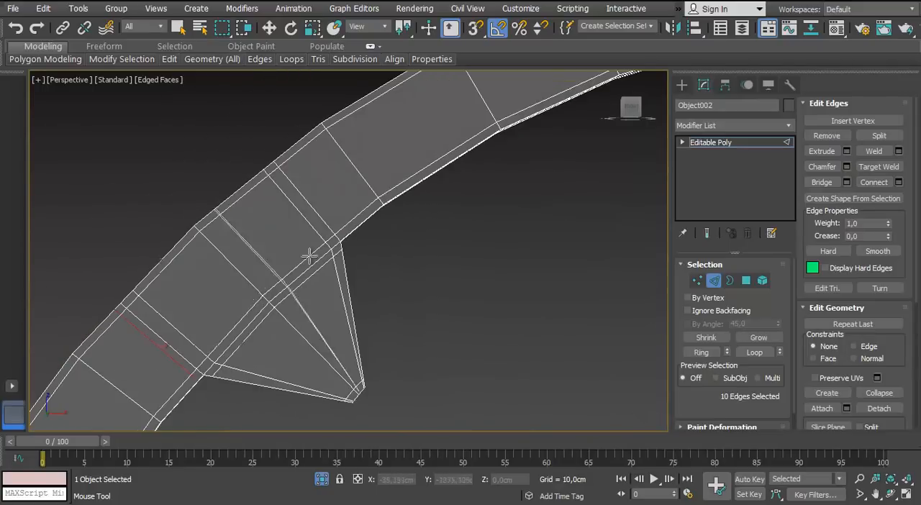
{"action": "scroll", "coordinate": [352, 245], "scroll_direction": "down", "scroll_amount": 2}
{"action": "scroll", "coordinate": [331, 238], "scroll_direction": "up", "scroll_amount": 1}
{"action": "scroll", "coordinate": [287, 234], "scroll_direction": "down", "scroll_amount": 3}
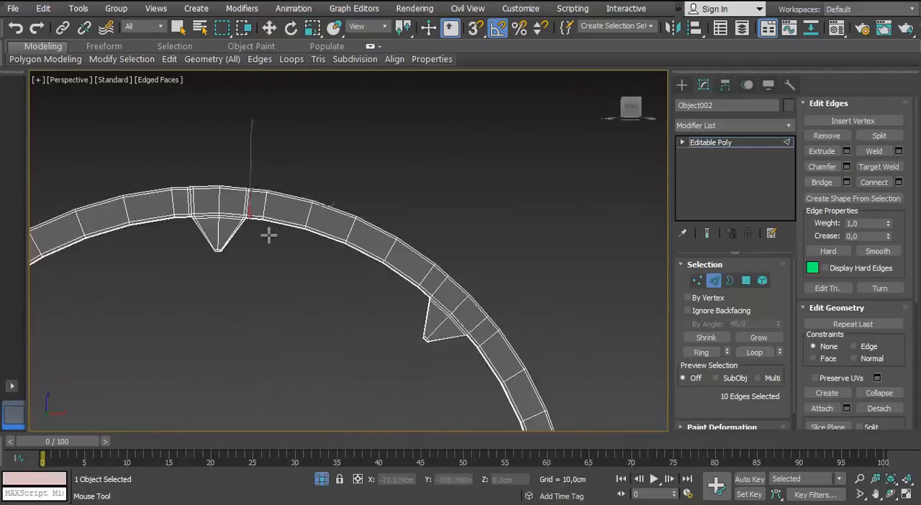
Add supporting edge loops inside and outside the base corners of the upper-right and right spikes
{"action": "scroll", "coordinate": [267, 233], "scroll_direction": "up", "scroll_amount": 4}
{"action": "scroll", "coordinate": [387, 285], "scroll_direction": "up", "scroll_amount": 4}
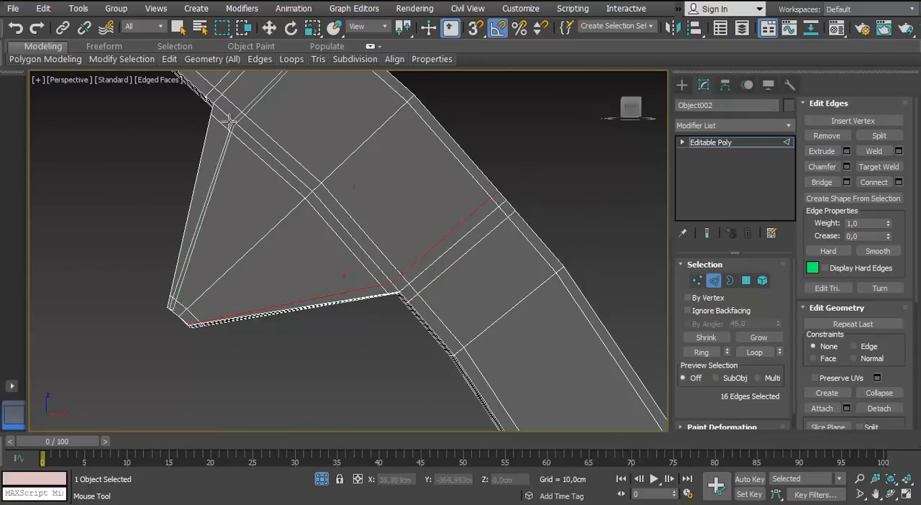
{"action": "scroll", "coordinate": [288, 216], "scroll_direction": "down", "scroll_amount": 4}
{"action": "scroll", "coordinate": [339, 307], "scroll_direction": "up", "scroll_amount": 3}
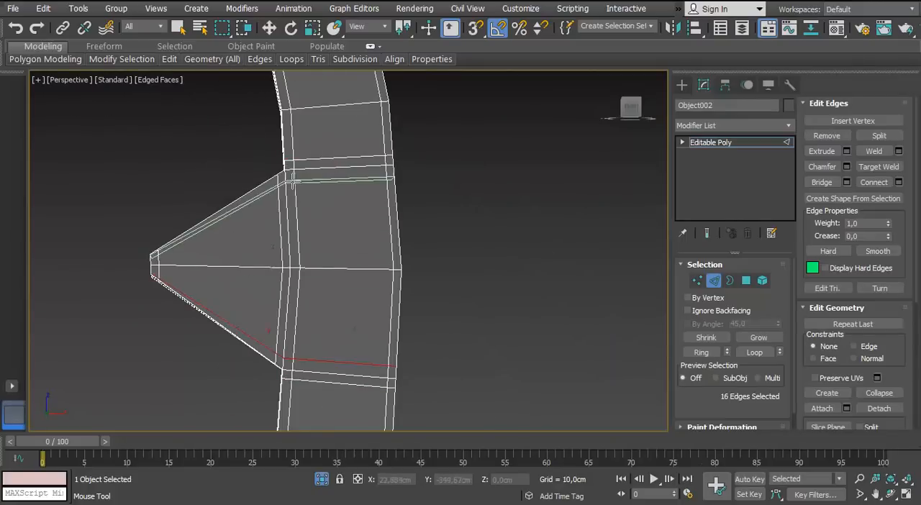
Add supporting edge loops around the base corners of the lower-right, bottom and lower-left spikes
{"action": "scroll", "coordinate": [293, 180], "scroll_direction": "down", "scroll_amount": 3}
{"action": "scroll", "coordinate": [373, 281], "scroll_direction": "up", "scroll_amount": 4}
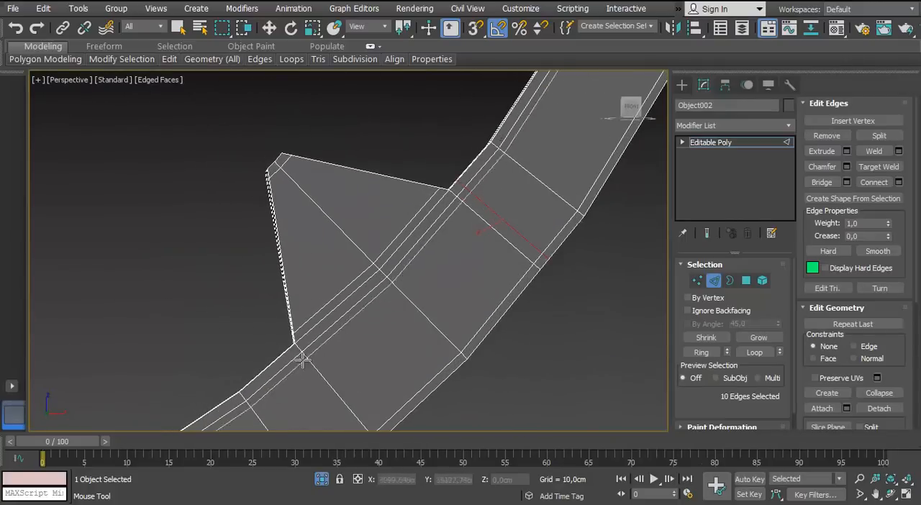
{"action": "scroll", "coordinate": [401, 225], "scroll_direction": "down", "scroll_amount": 4}
{"action": "scroll", "coordinate": [376, 248], "scroll_direction": "up", "scroll_amount": 2}
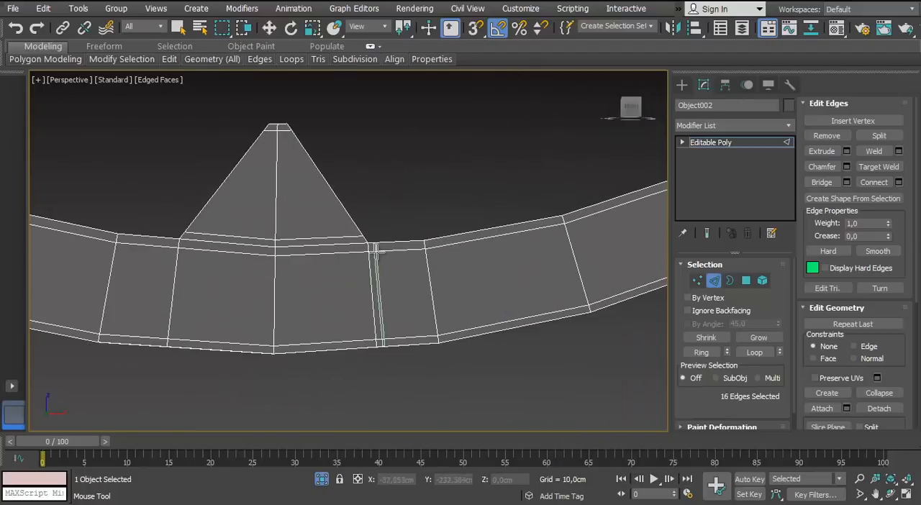
{"action": "scroll", "coordinate": [353, 243], "scroll_direction": "down", "scroll_amount": 4}
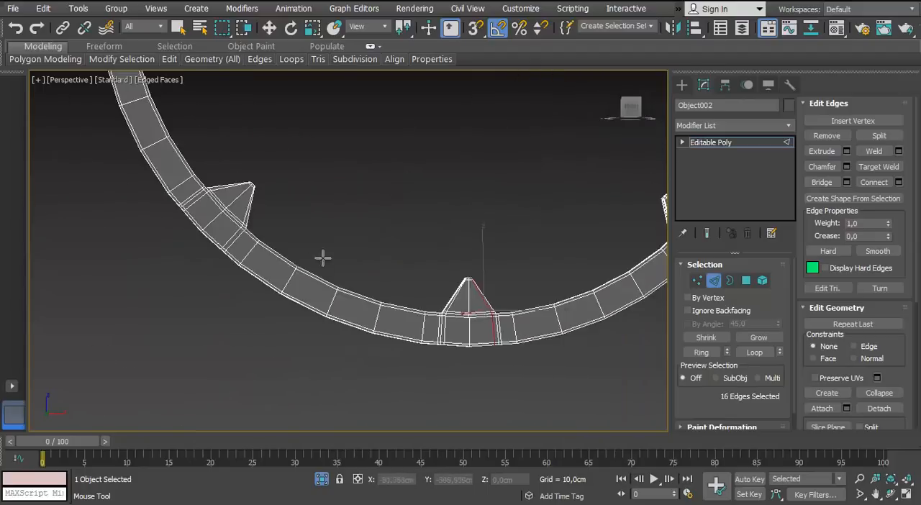
{"action": "scroll", "coordinate": [323, 259], "scroll_direction": "up", "scroll_amount": 5}
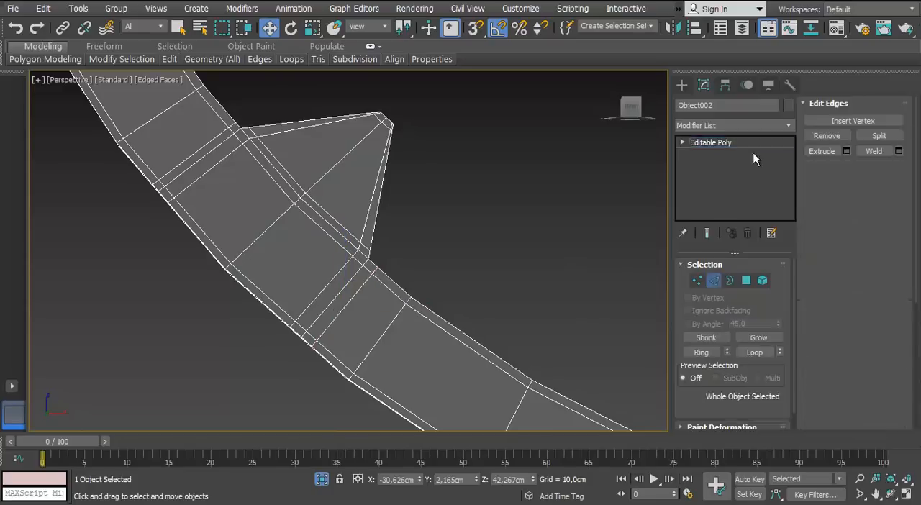
Add a TurboSmooth modifier to the rim ring and check it with the edge display off
{"action": "left_click", "coordinate": [792, 123]}
{"action": "type", "text": "tu"}
{"action": "key", "text": "Return"}
{"action": "key", "text": "F4"}
{"action": "scroll", "coordinate": [298, 253], "scroll_direction": "down", "scroll_amount": 4}
{"action": "middle_click_drag", "start_coordinate": [298, 252], "coordinate": [346, 276], "text": "alt"}
End the ring's isolation, turn the edge display back on, isolate the dome with its strips and select the dome
{"action": "left_click", "coordinate": [321, 482]}
{"action": "key", "text": "F4"}
{"action": "middle_click_drag", "start_coordinate": [291, 295], "coordinate": [439, 238], "text": "alt"}
{"action": "left_click", "coordinate": [454, 201]}
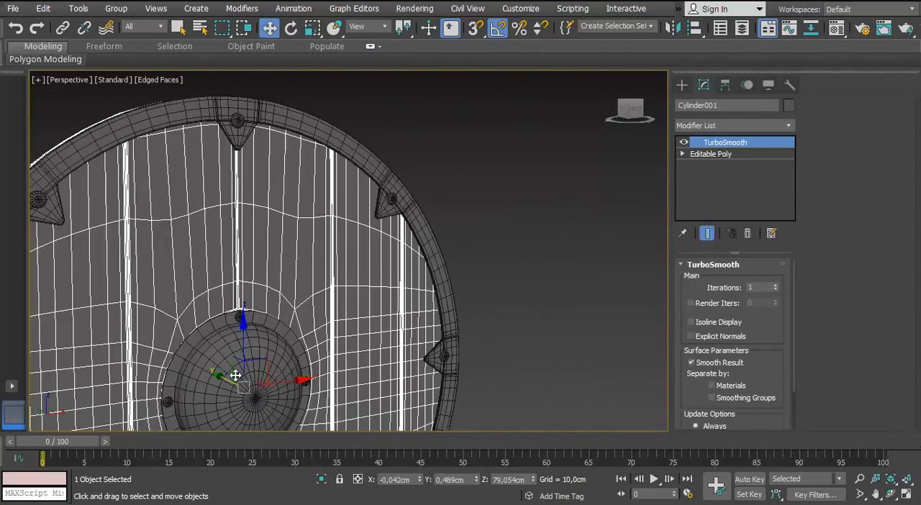
{"action": "left_click", "coordinate": [543, 235]}
{"action": "left_click", "coordinate": [301, 301]}
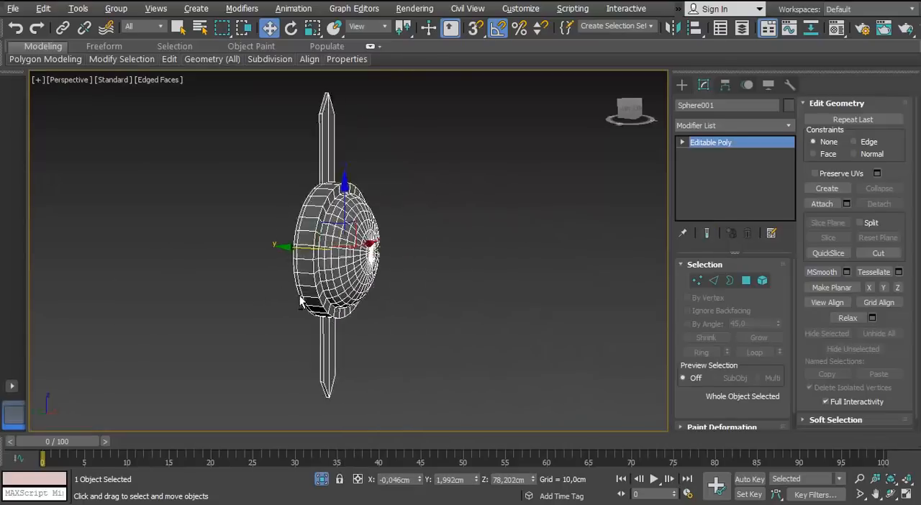
Add a supporting edge loop with Swift Loop around the dome's base where it meets the flange
{"action": "scroll", "coordinate": [271, 303], "scroll_direction": "up", "scroll_amount": 2}
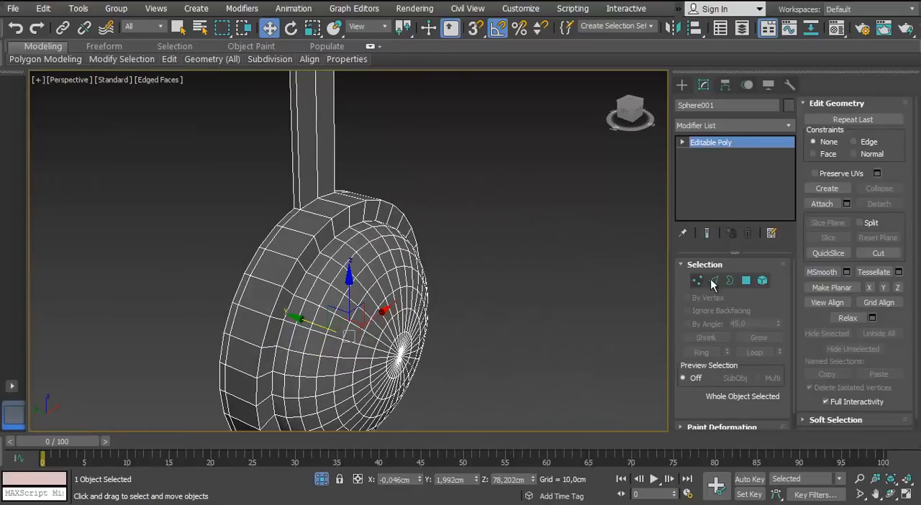
{"action": "left_click", "coordinate": [712, 282]}
{"action": "mouse_move", "coordinate": [164, 62]}
{"action": "left_click", "coordinate": [285, 94]}
{"action": "middle_click_drag", "start_coordinate": [324, 237], "coordinate": [296, 177]}
{"action": "scroll", "coordinate": [340, 223], "scroll_direction": "up", "scroll_amount": 4}
{"action": "left_click", "coordinate": [306, 248]}
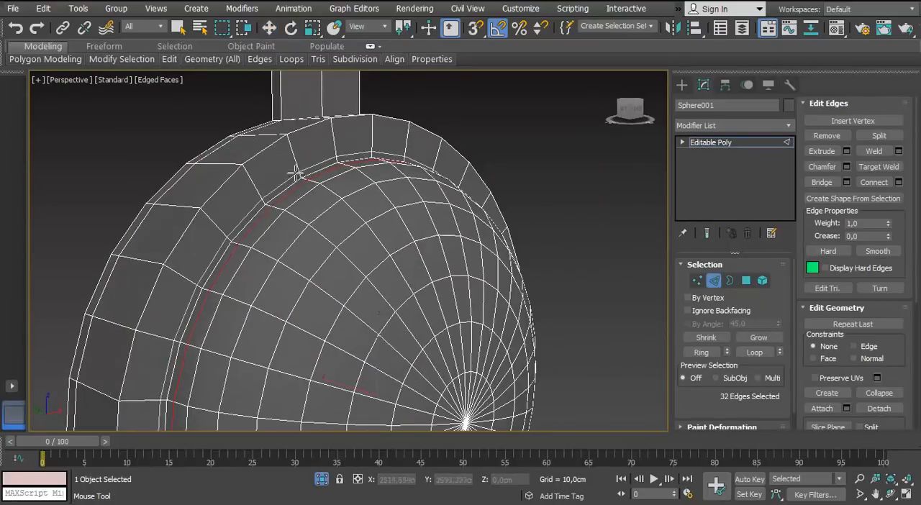
Add supporting edge loops on the back of the flange, near its outer rim and around the inner opening
{"action": "middle_click_drag", "start_coordinate": [288, 141], "coordinate": [337, 177], "text": "alt"}
{"action": "middle_click_drag", "start_coordinate": [268, 178], "coordinate": [360, 166], "text": "alt"}
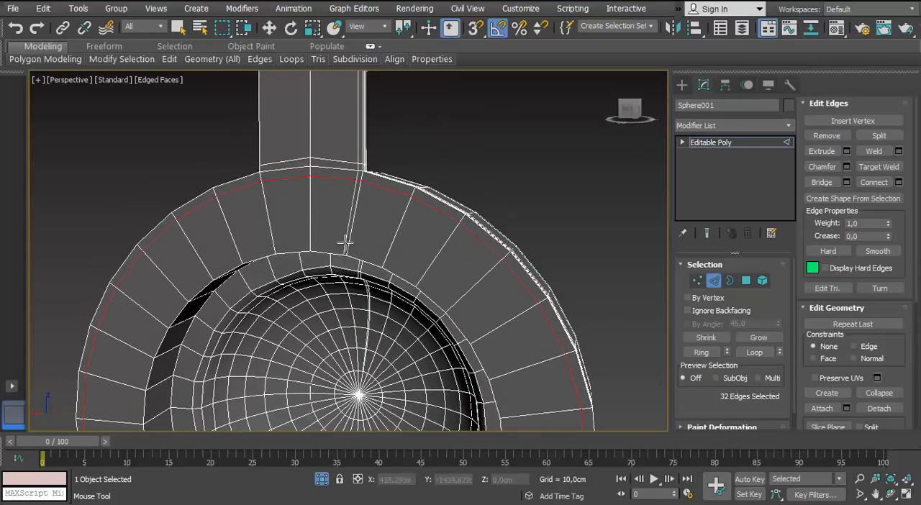
{"action": "middle_click_drag", "start_coordinate": [394, 254], "coordinate": [381, 184], "text": "alt"}
{"action": "scroll", "coordinate": [381, 185], "scroll_direction": "up", "scroll_amount": 4}
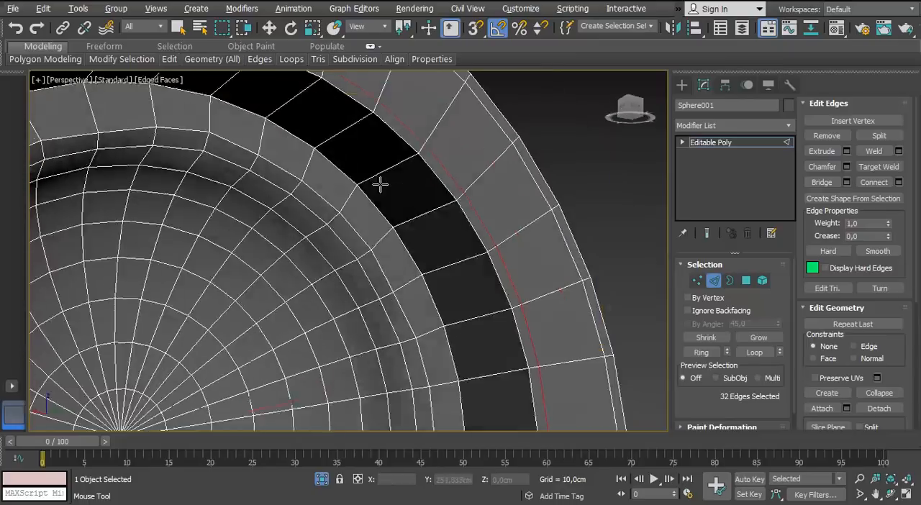
{"action": "middle_click_drag", "start_coordinate": [482, 164], "coordinate": [564, 311], "text": "alt"}
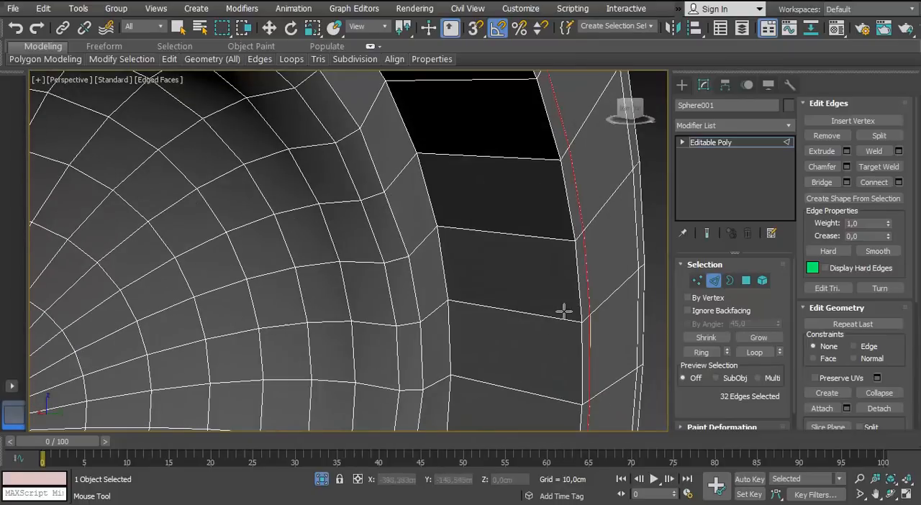
Add the remaining Swift Loop supporting edges around the dome's flange and leave the tool
{"action": "mouse_move", "coordinate": [169, 59]}
{"action": "left_click", "coordinate": [283, 95]}
{"action": "scroll", "coordinate": [502, 226], "scroll_direction": "down", "scroll_amount": 5}
{"action": "middle_click_drag", "start_coordinate": [502, 226], "coordinate": [288, 296], "text": "alt"}
{"action": "scroll", "coordinate": [280, 232], "scroll_direction": "up", "scroll_amount": 4}
{"action": "scroll", "coordinate": [450, 307], "scroll_direction": "down", "scroll_amount": 5}
{"action": "right_click", "coordinate": [446, 309]}
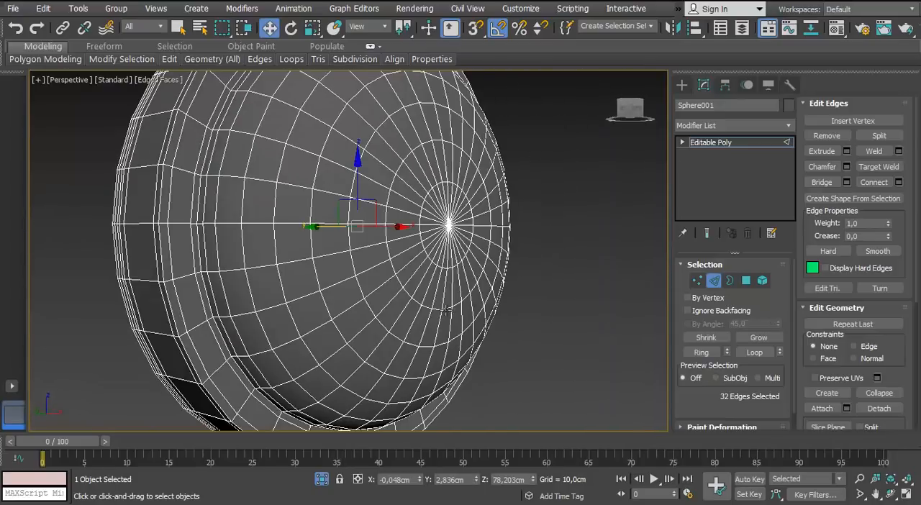
Add a TurboSmooth modifier to the dome and strips and inspect the result
{"action": "left_click", "coordinate": [724, 282]}
{"action": "left_click", "coordinate": [724, 281]}
{"action": "left_click", "coordinate": [790, 127]}
{"action": "key", "text": "Return"}
{"action": "scroll", "coordinate": [360, 237], "scroll_direction": "down", "scroll_amount": 4}
{"action": "middle_click_drag", "start_coordinate": [317, 238], "coordinate": [490, 248], "text": "alt"}
{"action": "left_click", "coordinate": [504, 252]}
{"action": "left_click", "coordinate": [352, 325]}
Add supporting edges along the sides and pointed tips of the strips in the base mesh and check the smoothed result
{"action": "left_click", "coordinate": [711, 154]}
{"action": "scroll", "coordinate": [316, 155], "scroll_direction": "up", "scroll_amount": 4}
{"action": "left_click", "coordinate": [713, 281]}
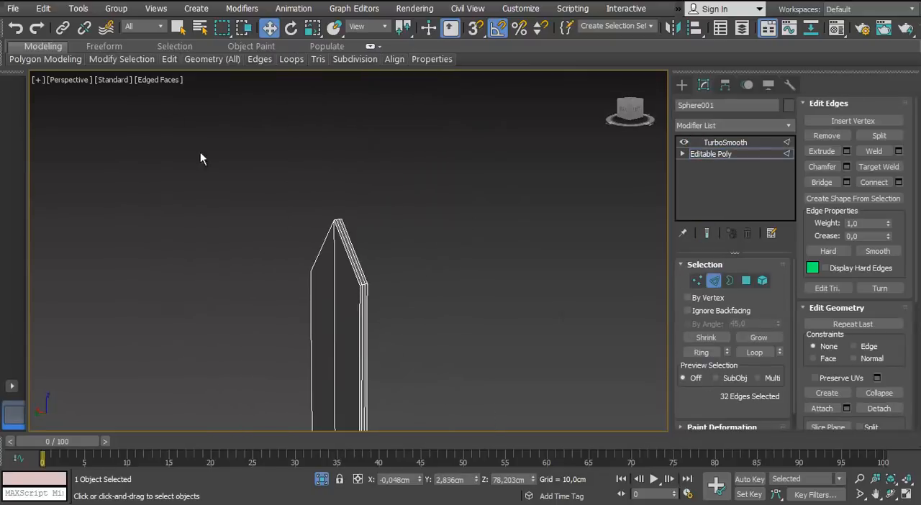
{"action": "middle_click_drag", "start_coordinate": [362, 252], "coordinate": [209, 248]}
{"action": "middle_click_drag", "start_coordinate": [339, 316], "coordinate": [317, 115], "text": "alt"}
{"action": "double_click", "coordinate": [255, 292]}
{"action": "middle_click_drag", "start_coordinate": [84, 308], "coordinate": [264, 243], "text": "alt"}
{"action": "left_click", "coordinate": [714, 281]}
{"action": "left_click", "coordinate": [725, 142]}
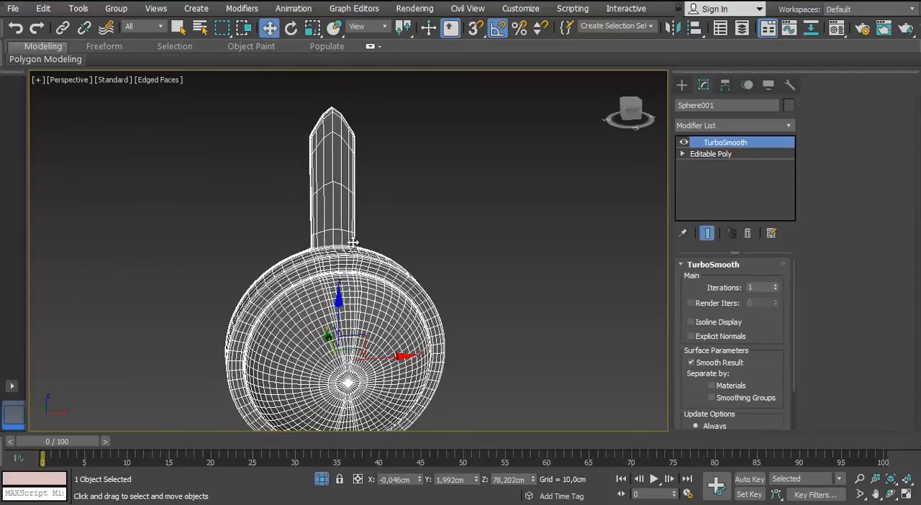
Chamfer the centre edge loops running along the dome and both strips by about 0.124 cm with 2 segments
{"action": "left_click", "coordinate": [712, 154]}
{"action": "left_click", "coordinate": [713, 281]}
{"action": "middle_click_drag", "start_coordinate": [263, 340], "coordinate": [271, 108]}
{"action": "scroll", "coordinate": [302, 216], "scroll_direction": "up", "scroll_amount": 4}
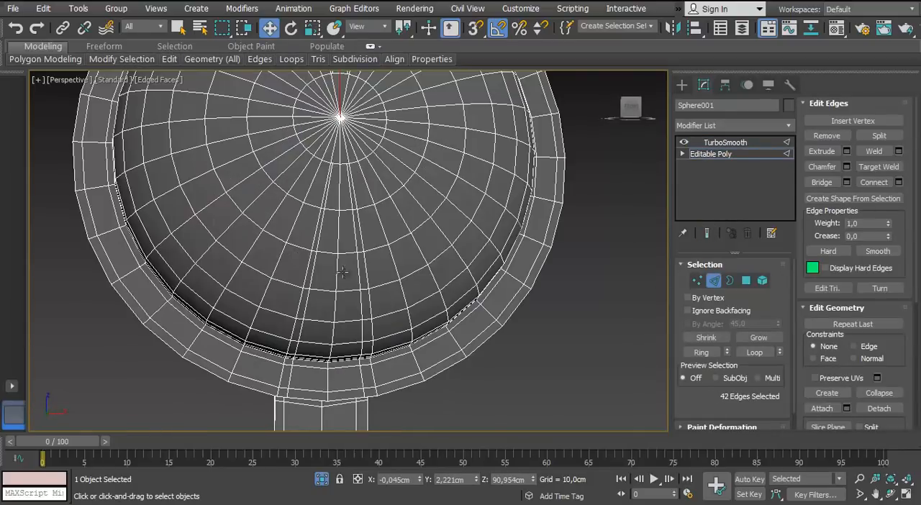
{"action": "double_click", "coordinate": [344, 270], "text": "ctrl"}
{"action": "middle_click_drag", "start_coordinate": [343, 271], "coordinate": [347, 302], "text": "alt"}
{"action": "scroll", "coordinate": [364, 246], "scroll_direction": "down", "scroll_amount": 2}
{"action": "middle_click_drag", "start_coordinate": [347, 302], "coordinate": [350, 252]}
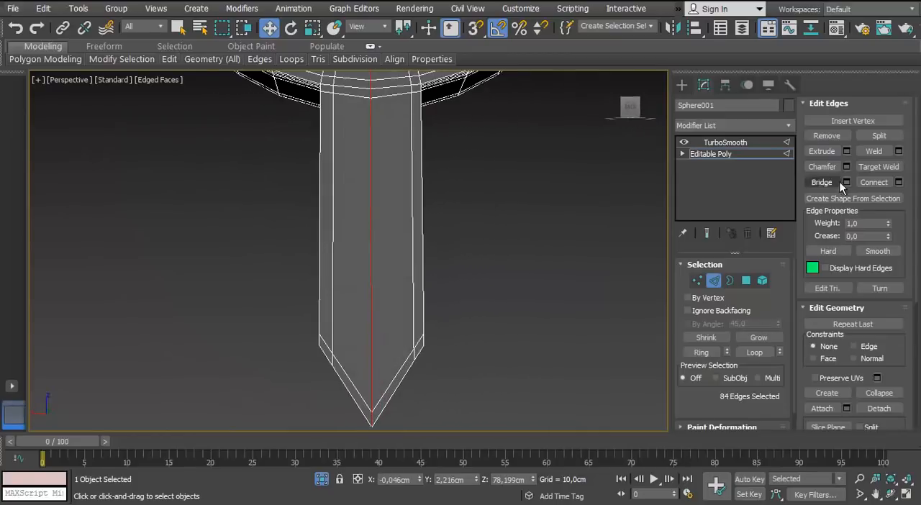
{"action": "left_click", "coordinate": [848, 167]}
{"action": "middle_click_drag", "start_coordinate": [401, 92], "coordinate": [384, 367]}
{"action": "scroll", "coordinate": [384, 367], "scroll_direction": "up", "scroll_amount": 3}
{"action": "left_click", "coordinate": [422, 306]}
{"action": "scroll", "coordinate": [389, 274], "scroll_direction": "down", "scroll_amount": 3}
{"action": "middle_click_drag", "start_coordinate": [345, 252], "coordinate": [65, 243], "text": "alt"}
{"action": "middle_click_drag", "start_coordinate": [288, 94], "coordinate": [382, 254]}
{"action": "scroll", "coordinate": [382, 254], "scroll_direction": "up", "scroll_amount": 5}
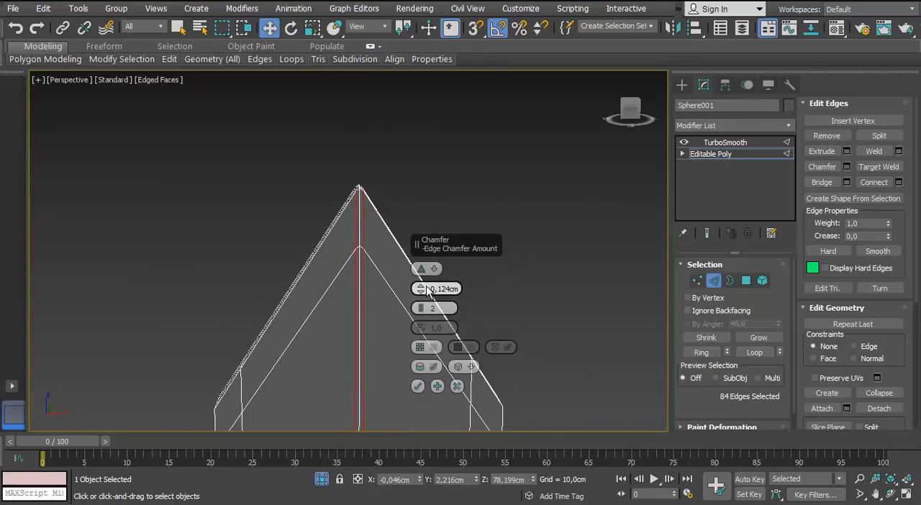
{"action": "left_click", "coordinate": [497, 206]}
Check the smoothed dome and strips with the edge display off and end their isolation
{"action": "scroll", "coordinate": [439, 216], "scroll_direction": "down", "scroll_amount": 5}
{"action": "key", "text": "F4"}
{"action": "scroll", "coordinate": [396, 268], "scroll_direction": "down", "scroll_amount": 2}
{"action": "mouse_move", "coordinate": [395, 268]}
{"action": "middle_mouse_down", "text": "alt"}
{"action": "mouse_move", "coordinate": [280, 180]}
{"action": "mouse_move", "coordinate": [249, 193]}
{"action": "mouse_move", "coordinate": [360, 159]}
{"action": "mouse_move", "coordinate": [407, 204]}
{"action": "mouse_move", "coordinate": [329, 323]}
{"action": "mouse_move", "coordinate": [395, 486]}
{"action": "middle_mouse_up", "text": "alt"}
{"action": "left_click", "coordinate": [322, 479]}
{"action": "scroll", "coordinate": [287, 288], "scroll_direction": "down", "scroll_amount": 3}
{"action": "scroll", "coordinate": [230, 216], "scroll_direction": "up", "scroll_amount": 3}
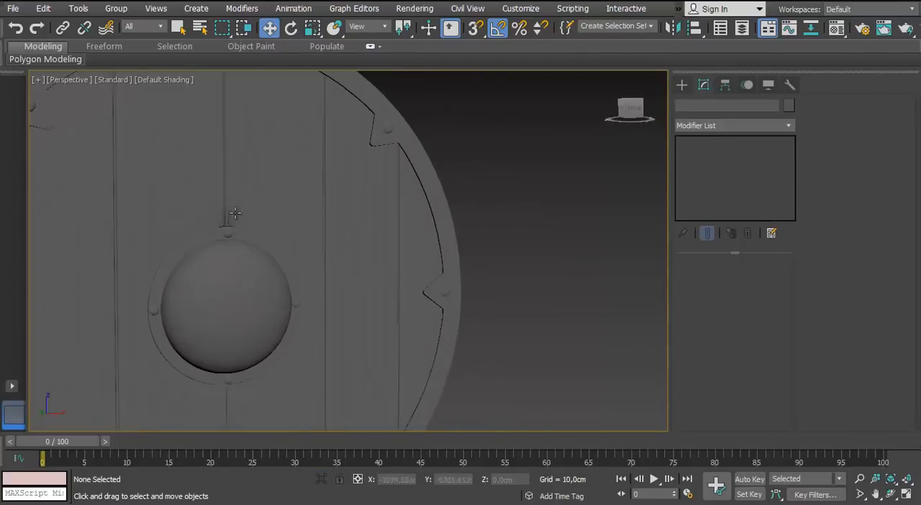
Select the planked disc, turn the edge display back on and isolate the disc
{"action": "middle_click_drag", "start_coordinate": [230, 216], "coordinate": [301, 210], "text": "alt"}
{"action": "left_click", "coordinate": [301, 211]}
{"action": "key", "text": "F4"}
{"action": "key", "text": "alt+q"}
{"action": "scroll", "coordinate": [319, 204], "scroll_direction": "up", "scroll_amount": 4}
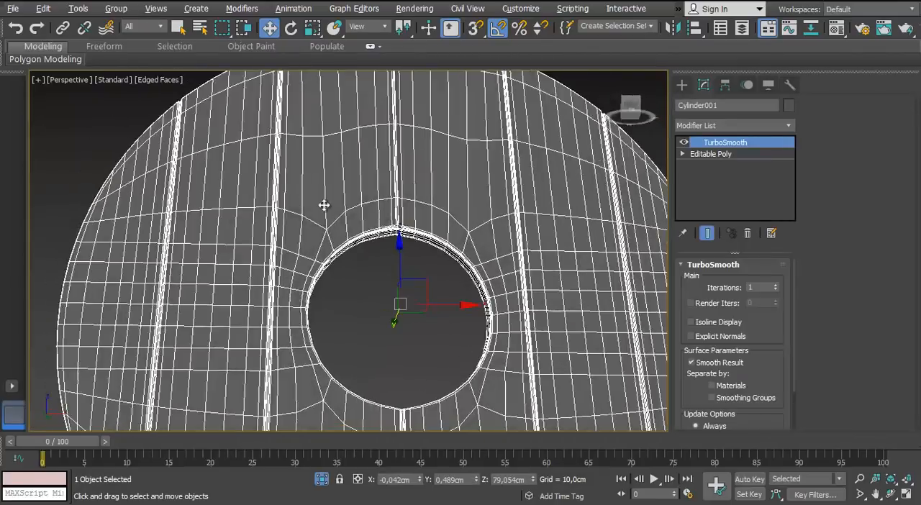
Connect the short edges around the disc's central hole and groove corners to add supporting loops along the hole's rim
{"action": "scroll", "coordinate": [374, 226], "scroll_direction": "up", "scroll_amount": 5}
{"action": "middle_click_drag", "start_coordinate": [385, 277], "coordinate": [336, 269]}
{"action": "key", "text": "Down"}
{"action": "scroll", "coordinate": [337, 270], "scroll_direction": "up", "scroll_amount": 5}
{"action": "middle_click_drag", "start_coordinate": [335, 307], "coordinate": [425, 194], "text": "alt"}
{"action": "left_click", "coordinate": [370, 187]}
{"action": "middle_click_drag", "start_coordinate": [345, 198], "coordinate": [317, 267], "text": "alt"}
{"action": "scroll", "coordinate": [436, 240], "scroll_direction": "down", "scroll_amount": 4}
{"action": "scroll", "coordinate": [376, 232], "scroll_direction": "up", "scroll_amount": 3}
{"action": "scroll", "coordinate": [370, 237], "scroll_direction": "up", "scroll_amount": 3}
{"action": "left_click", "coordinate": [714, 282]}
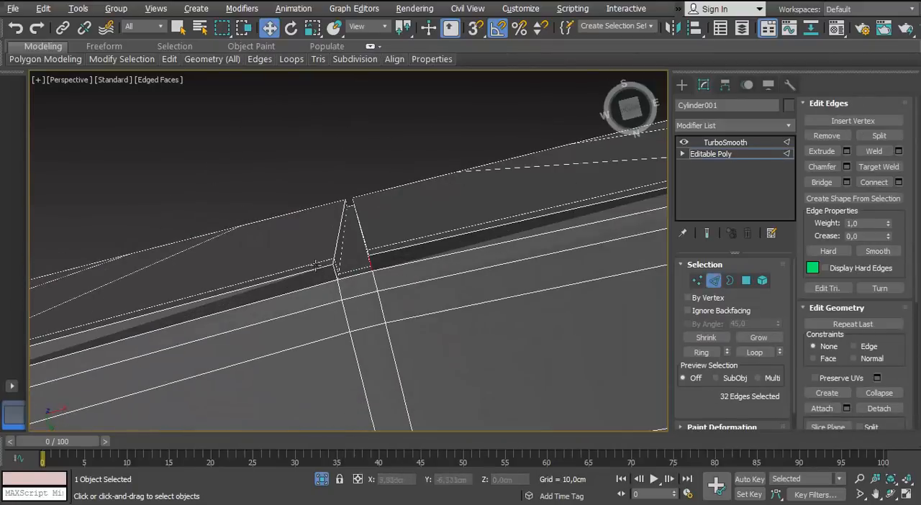
{"action": "scroll", "coordinate": [545, 293], "scroll_direction": "down", "scroll_amount": 4}
{"action": "middle_click_drag", "start_coordinate": [546, 293], "coordinate": [423, 374], "text": "alt"}
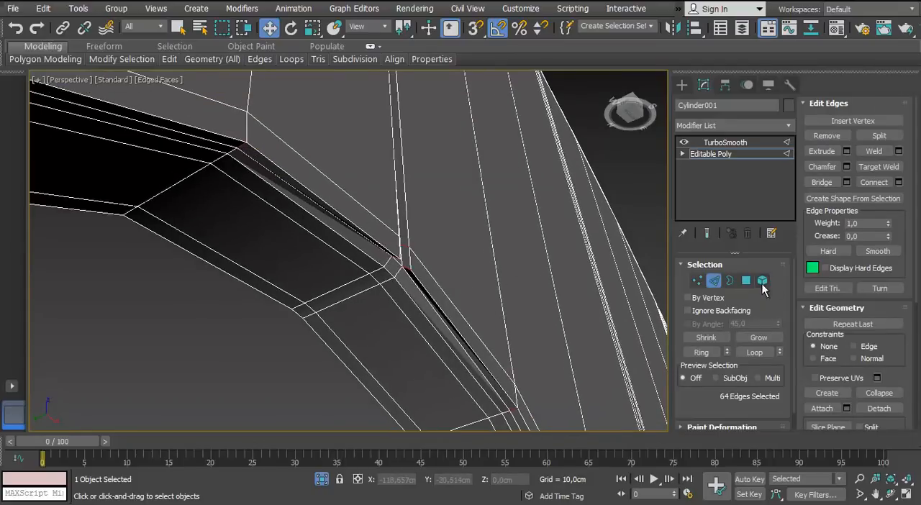
{"action": "left_click", "coordinate": [719, 154]}
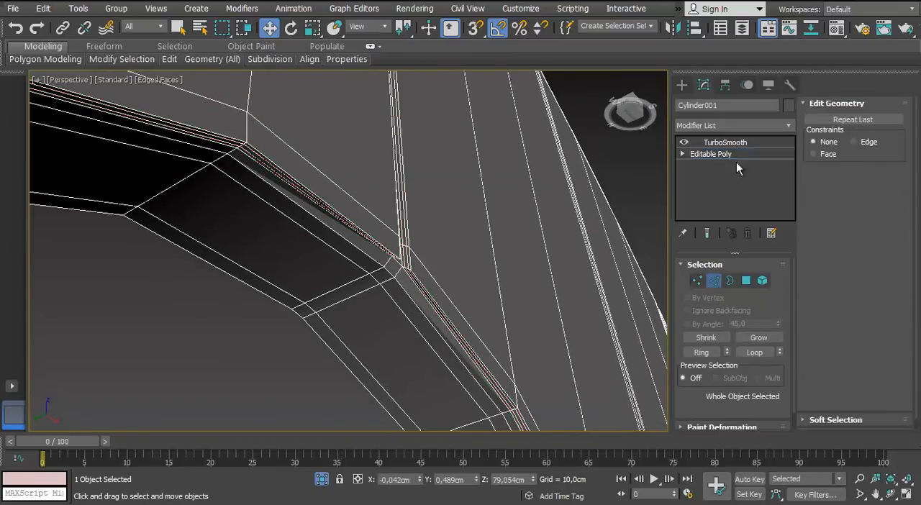
Examine the corner where the central groove meets the hole, comparing the smoothed disc with its base mesh
{"action": "left_click", "coordinate": [725, 141]}
{"action": "key", "text": "F4"}
{"action": "mouse_move", "coordinate": [397, 294]}
{"action": "middle_mouse_down", "text": "alt"}
{"action": "mouse_move", "coordinate": [391, 267]}
{"action": "mouse_move", "coordinate": [395, 283]}
{"action": "middle_mouse_up", "text": "alt"}
{"action": "key", "text": "F4"}
{"action": "left_click", "coordinate": [716, 154]}
{"action": "scroll", "coordinate": [469, 259], "scroll_direction": "up", "scroll_amount": 3}
{"action": "middle_click_drag", "start_coordinate": [468, 259], "coordinate": [493, 300], "text": "alt"}
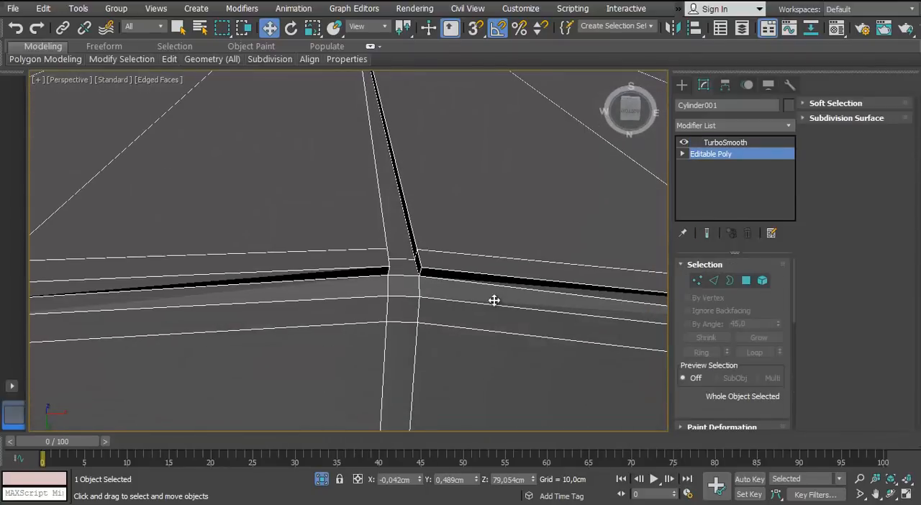
{"action": "key", "text": "1"}
{"action": "mouse_move", "coordinate": [407, 284]}
{"action": "middle_mouse_down", "text": "alt"}
{"action": "mouse_move", "coordinate": [399, 233]}
{"action": "mouse_move", "coordinate": [407, 277]}
{"action": "middle_mouse_up", "text": "alt"}
{"action": "left_click", "coordinate": [730, 144]}
{"action": "middle_click_drag", "start_coordinate": [507, 277], "coordinate": [514, 308], "text": "alt"}
{"action": "left_click", "coordinate": [711, 154]}
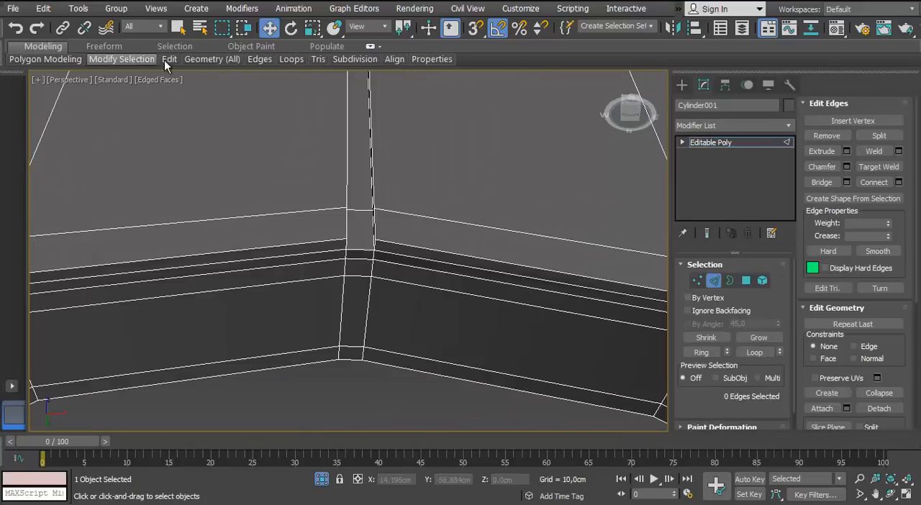
Connect the edge rings on both sides of the central groove to add supporting edges across the disc and hole wall
{"action": "mouse_move", "coordinate": [172, 64]}
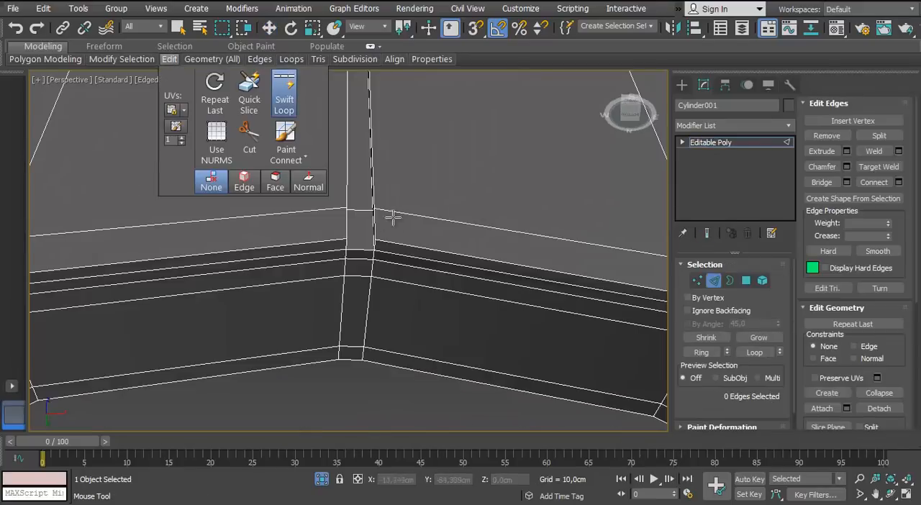
{"action": "middle_click_drag", "start_coordinate": [393, 216], "coordinate": [367, 137], "text": "alt"}
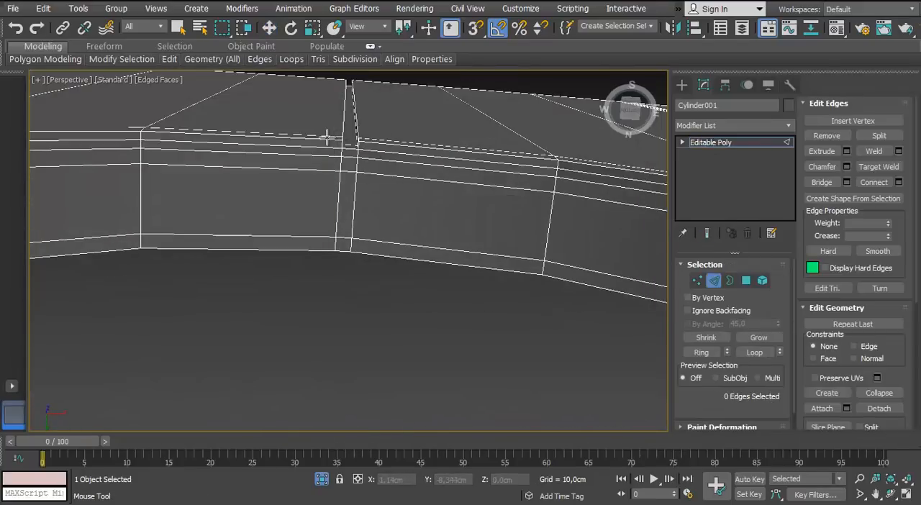
{"action": "scroll", "coordinate": [329, 162], "scroll_direction": "down", "scroll_amount": 6}
{"action": "middle_click_drag", "start_coordinate": [329, 177], "coordinate": [333, 242], "text": "alt"}
{"action": "scroll", "coordinate": [333, 242], "scroll_direction": "up", "scroll_amount": 5}
{"action": "scroll", "coordinate": [333, 242], "scroll_direction": "down", "scroll_amount": 4}
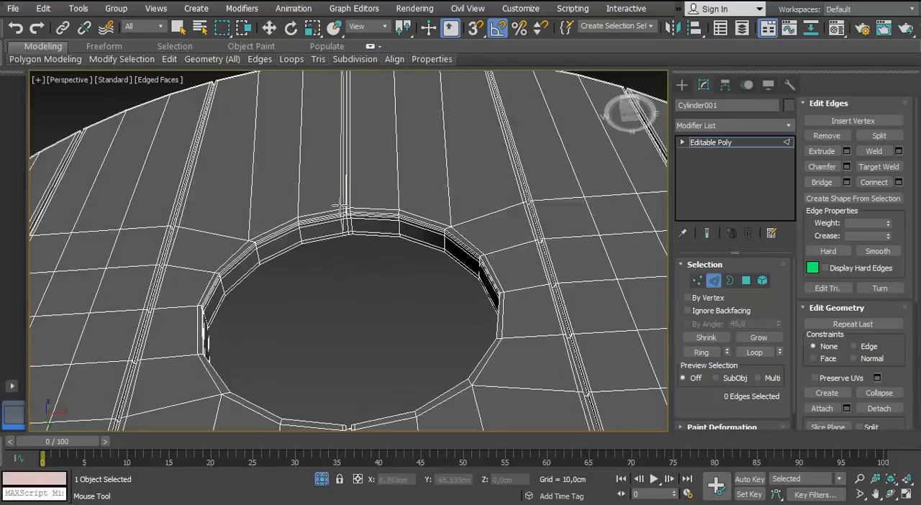
{"action": "scroll", "coordinate": [359, 220], "scroll_direction": "up", "scroll_amount": 3}
{"action": "right_click", "coordinate": [382, 230]}
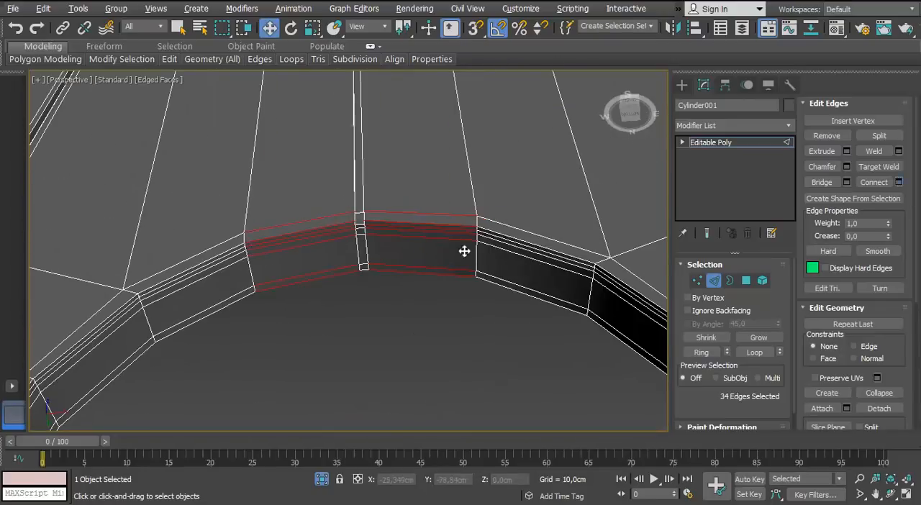
{"action": "left_click_drag", "start_coordinate": [427, 229], "coordinate": [427, 217]}
{"action": "scroll", "coordinate": [344, 295], "scroll_direction": "down", "scroll_amount": 6}
{"action": "scroll", "coordinate": [344, 302], "scroll_direction": "up", "scroll_amount": 3}
{"action": "middle_click_drag", "start_coordinate": [344, 303], "coordinate": [350, 281]}
{"action": "scroll", "coordinate": [350, 282], "scroll_direction": "up", "scroll_amount": 3}
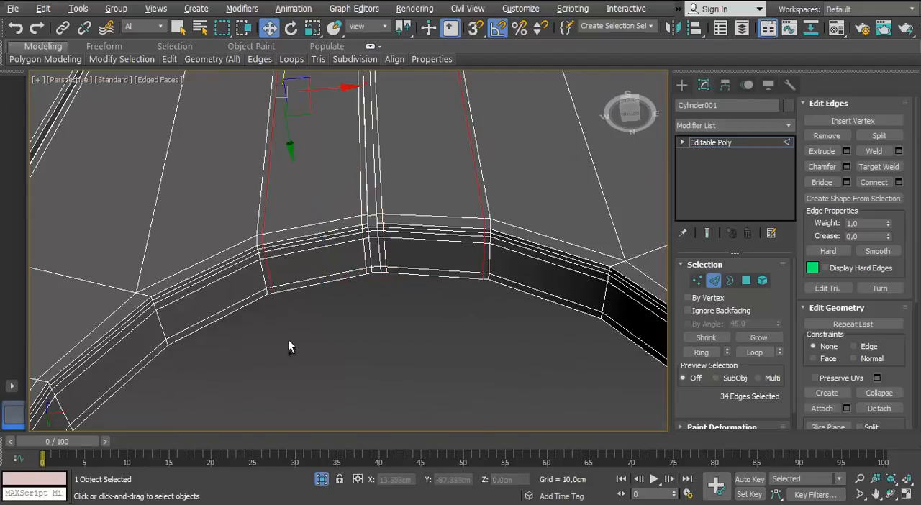
Add a TurboSmooth modifier to the disc and check it with the edge display off, outside isolation
{"action": "left_click", "coordinate": [746, 143]}
{"action": "left_click", "coordinate": [786, 126]}
{"action": "type", "text": "tu"}
{"action": "key", "text": "Return"}
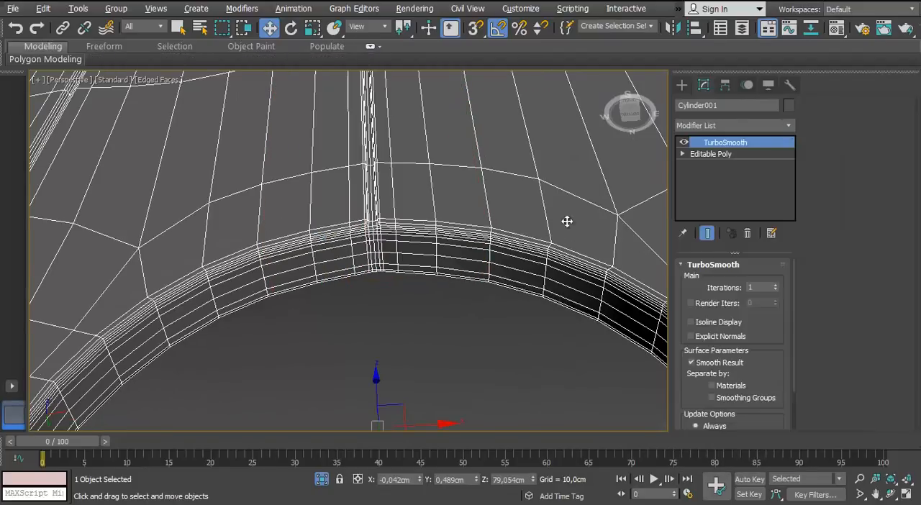
{"action": "left_click", "coordinate": [382, 296]}
{"action": "key", "text": "F4"}
{"action": "scroll", "coordinate": [381, 295], "scroll_direction": "down", "scroll_amount": 8}
{"action": "mouse_move", "coordinate": [380, 295]}
{"action": "middle_mouse_down", "text": "alt"}
{"action": "mouse_move", "coordinate": [364, 269]}
{"action": "mouse_move", "coordinate": [331, 271]}
{"action": "mouse_move", "coordinate": [397, 216]}
{"action": "mouse_move", "coordinate": [283, 265]}
{"action": "mouse_move", "coordinate": [301, 259]}
{"action": "mouse_move", "coordinate": [370, 286]}
{"action": "middle_mouse_up", "text": "alt"}
{"action": "scroll", "coordinate": [331, 272], "scroll_direction": "up", "scroll_amount": 3}
{"action": "scroll", "coordinate": [331, 271], "scroll_direction": "down", "scroll_amount": 2}
{"action": "scroll", "coordinate": [284, 265], "scroll_direction": "up", "scroll_amount": 2}
Select the grip bar behind the dome and turn the edge display back on
{"action": "left_click", "coordinate": [269, 263]}
{"action": "scroll", "coordinate": [268, 264], "scroll_direction": "up", "scroll_amount": 5}
{"action": "key", "text": "F4"}
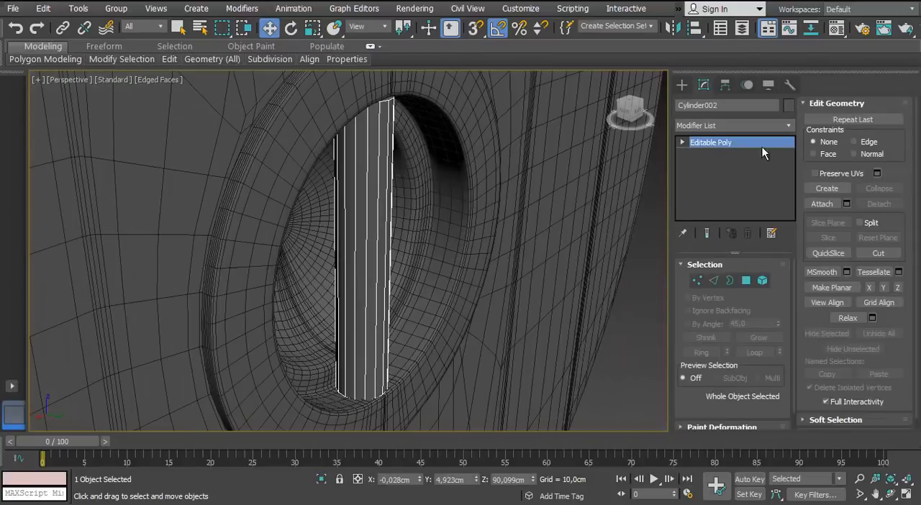
Select the polygons capping the upper and lower ends of the grip bar
{"action": "middle_click_drag", "start_coordinate": [524, 227], "coordinate": [432, 331], "text": "alt"}
{"action": "scroll", "coordinate": [432, 216], "scroll_direction": "up", "scroll_amount": 3}
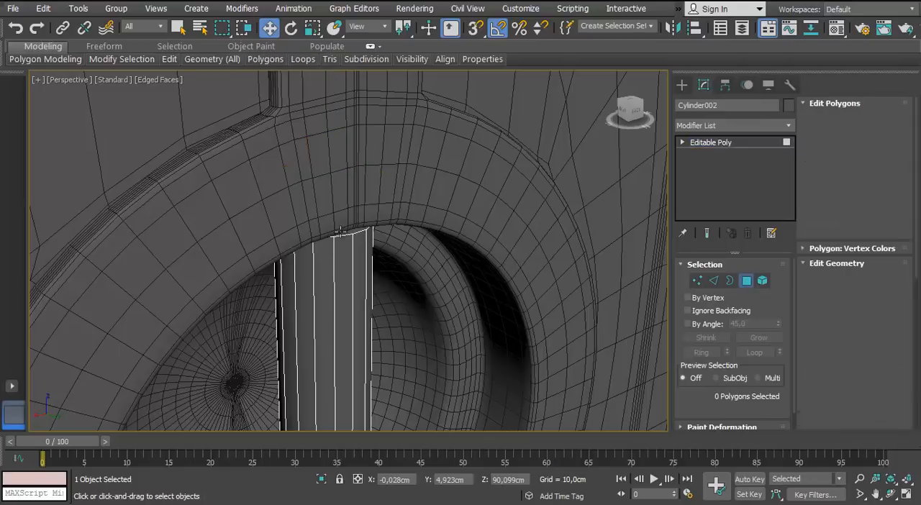
{"action": "middle_click_drag", "start_coordinate": [319, 183], "coordinate": [323, 165], "text": "alt"}
{"action": "scroll", "coordinate": [323, 165], "scroll_direction": "down", "scroll_amount": 5}
{"action": "scroll", "coordinate": [316, 315], "scroll_direction": "up", "scroll_amount": 4}
{"action": "middle_click_drag", "start_coordinate": [317, 314], "coordinate": [321, 146]}
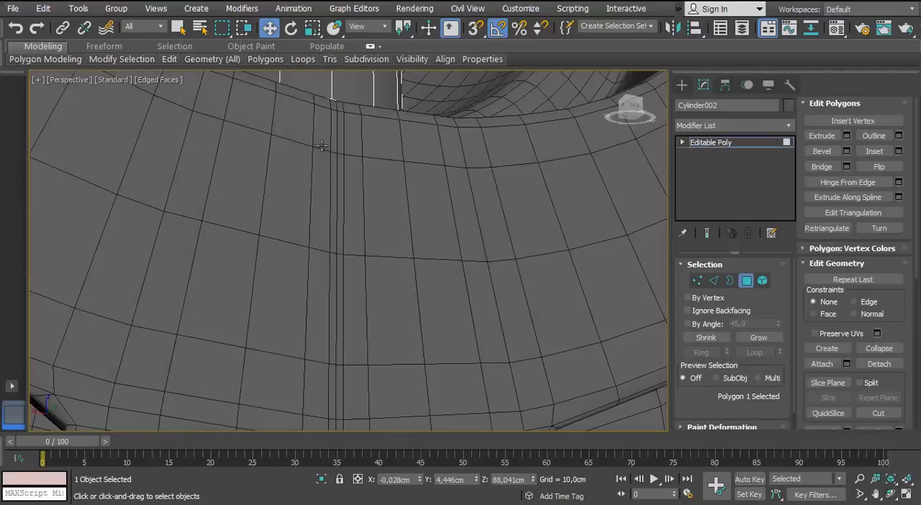
{"action": "left_click_drag", "start_coordinate": [288, 110], "coordinate": [288, 113]}
{"action": "key", "text": "F3"}
{"action": "middle_click_drag", "start_coordinate": [305, 123], "coordinate": [321, 204], "text": "alt"}
{"action": "key", "text": "F3"}
Try a TurboSmooth modifier on the grip bar and undo it
{"action": "scroll", "coordinate": [337, 269], "scroll_direction": "down", "scroll_amount": 5}
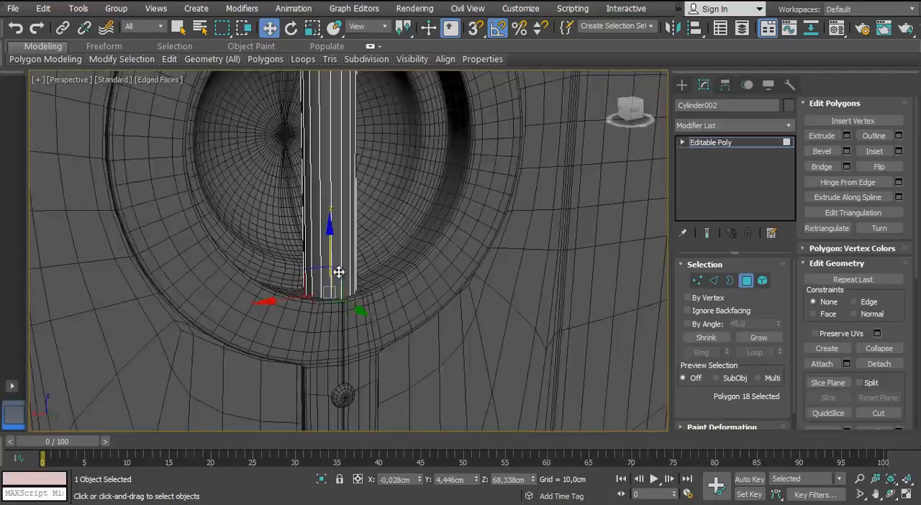
{"action": "middle_click_drag", "start_coordinate": [339, 271], "coordinate": [344, 352]}
{"action": "key", "text": "u"}
{"action": "key", "text": "Return"}
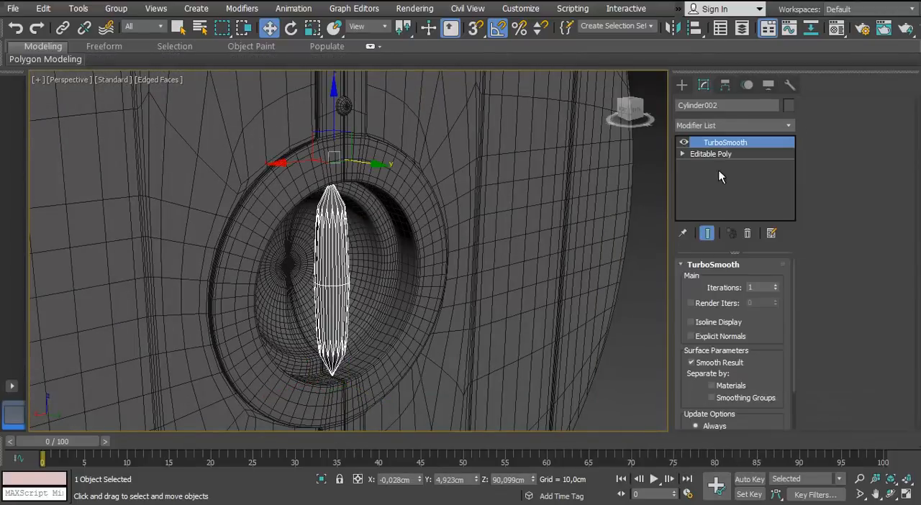
{"action": "key", "text": "ctrl+z"}
Connect the grip bar's lengthwise edges with three segments and add a TurboSmooth modifier to the bar
{"action": "left_click", "coordinate": [713, 280]}
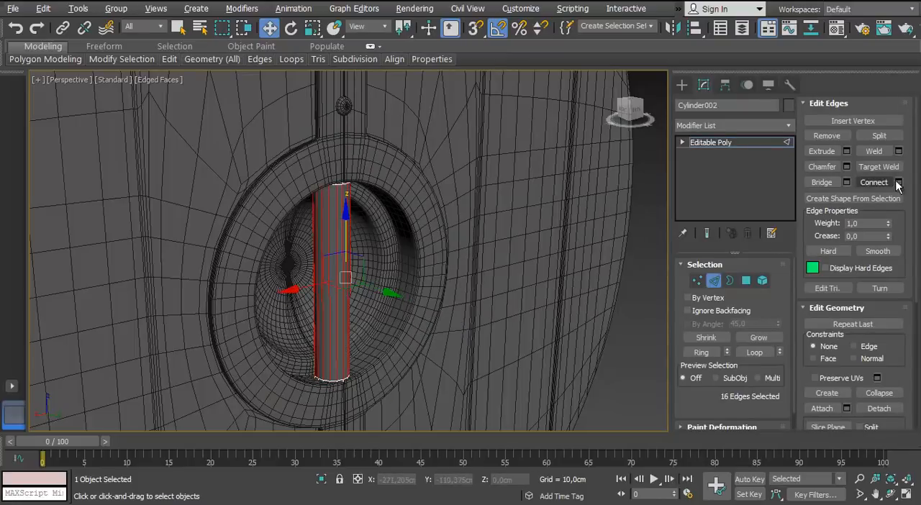
{"action": "left_click", "coordinate": [713, 280]}
{"action": "left_click", "coordinate": [787, 126]}
{"action": "type", "text": "turb"}
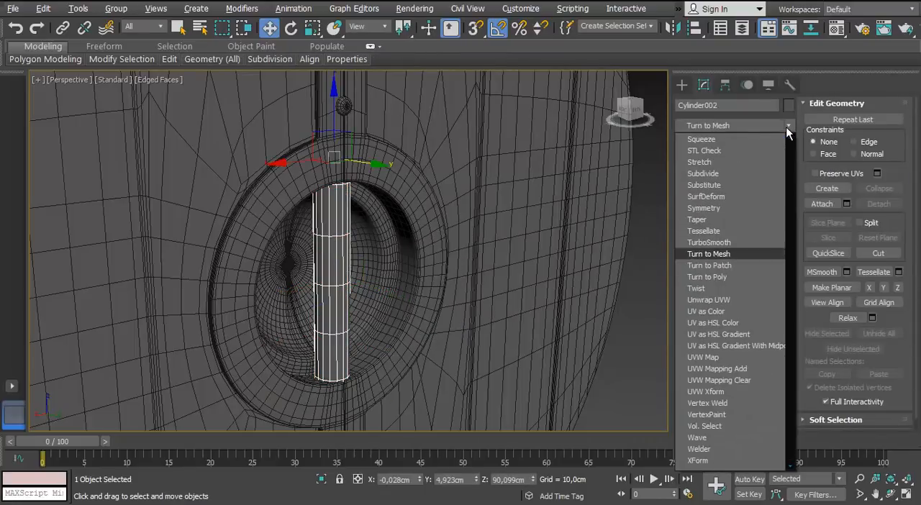
{"action": "key", "text": "Return"}
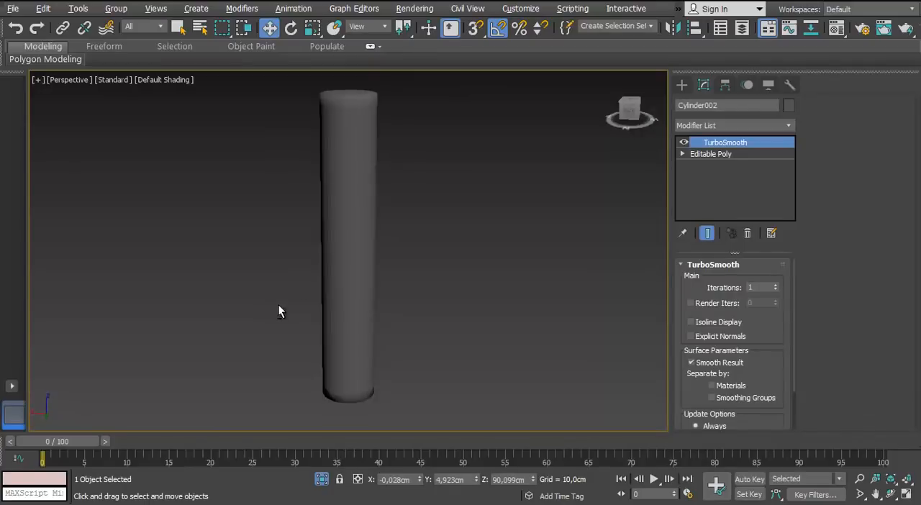
Inspect the isolated grip bar's end faces, then return to its TurboSmooth level and view the whole shield
{"action": "left_click", "coordinate": [735, 155]}
{"action": "left_click", "coordinate": [407, 394]}
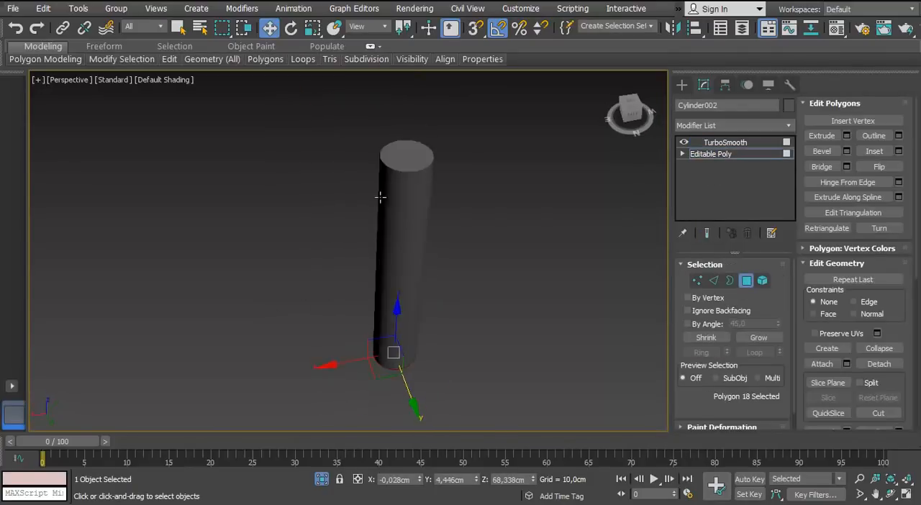
{"action": "left_click", "coordinate": [725, 142]}
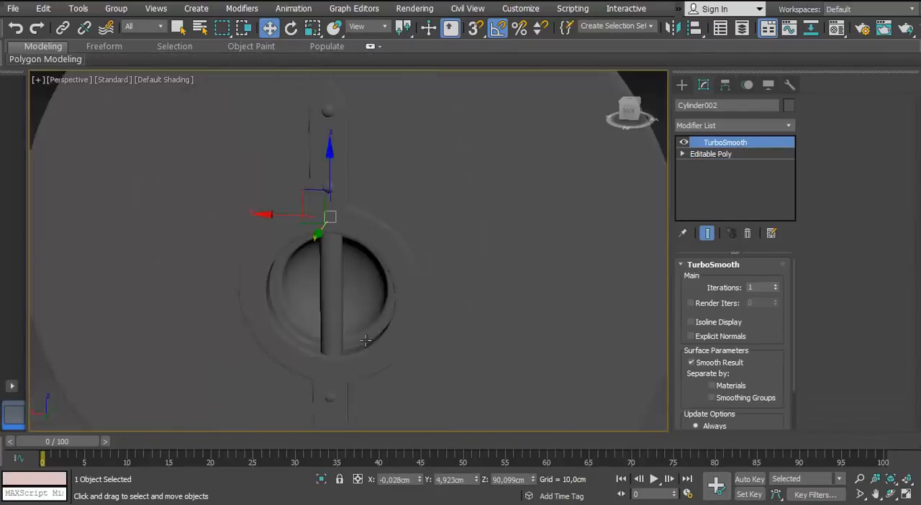
{"action": "scroll", "coordinate": [327, 374], "scroll_direction": "up", "scroll_amount": 3}
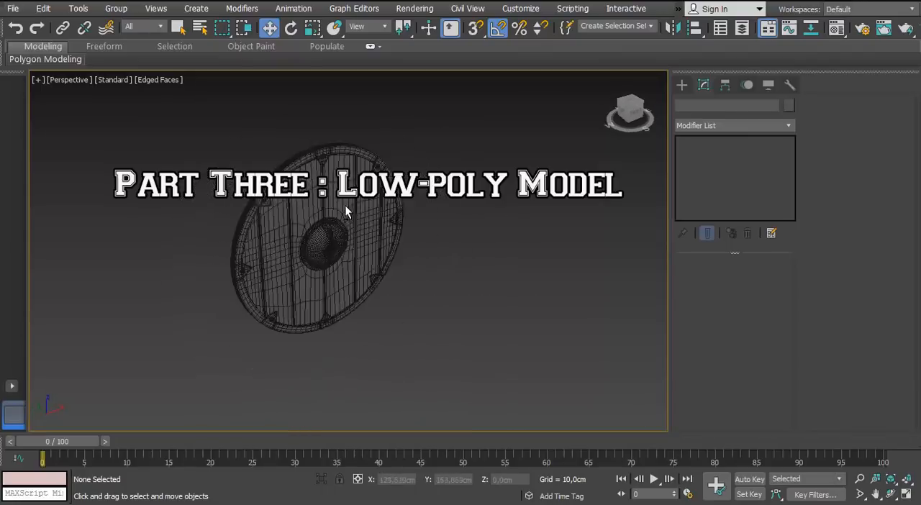
Select every shield part and put the selection on a new layer named Shield_HP
{"action": "key", "text": "ctrl+a"}
{"action": "scroll", "coordinate": [344, 209], "scroll_direction": "up", "scroll_amount": 3}
{"action": "middle_click_drag", "start_coordinate": [218, 365], "coordinate": [270, 338], "text": "alt"}
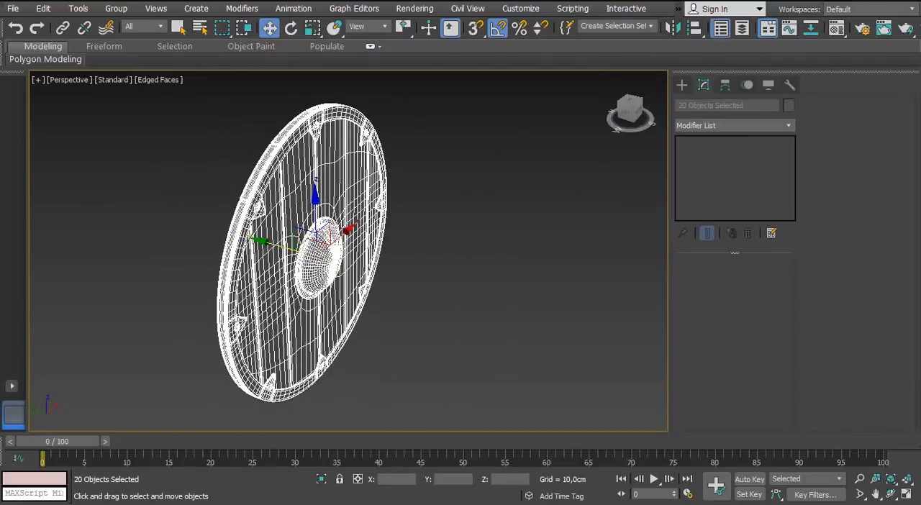
{"action": "left_click_drag", "start_coordinate": [1, 41], "coordinate": [600, 62]}
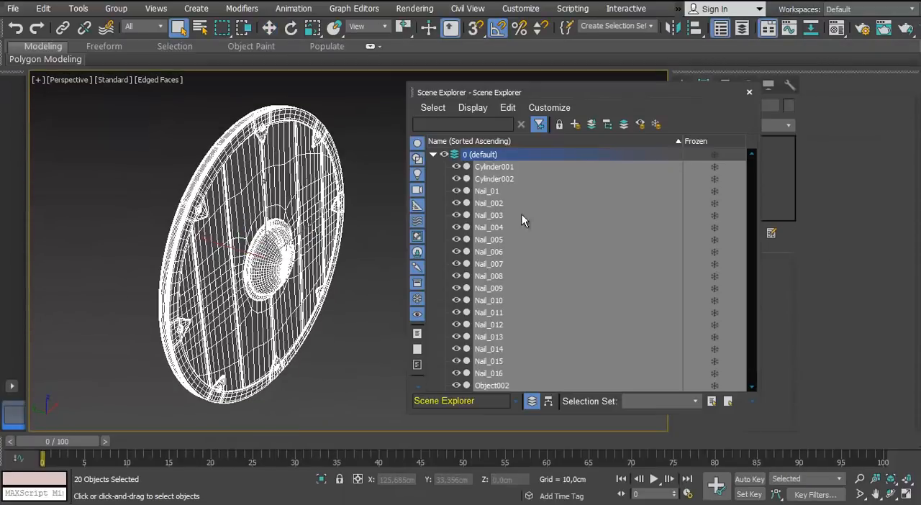
{"action": "left_click_drag", "start_coordinate": [600, 93], "coordinate": [588, 74]}
{"action": "left_click", "coordinate": [421, 136]}
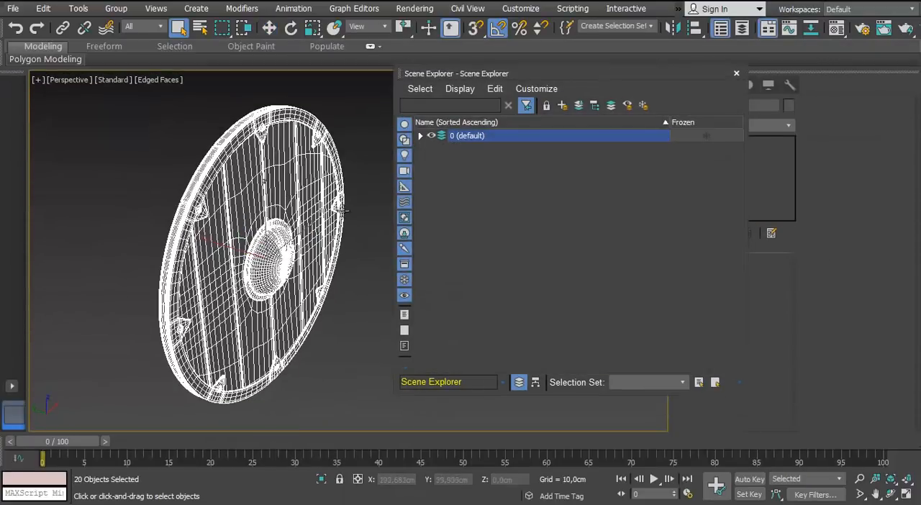
{"action": "left_click", "coordinate": [565, 110]}
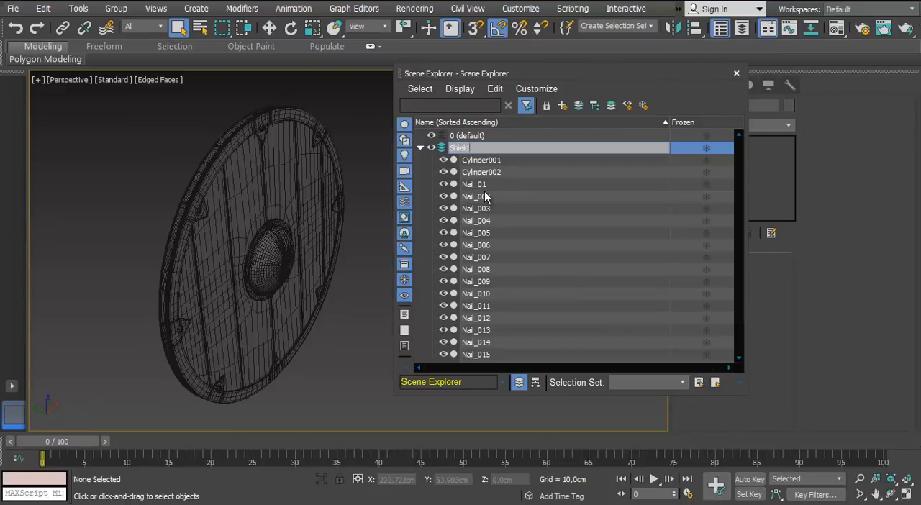
{"action": "left_click", "coordinate": [420, 147]}
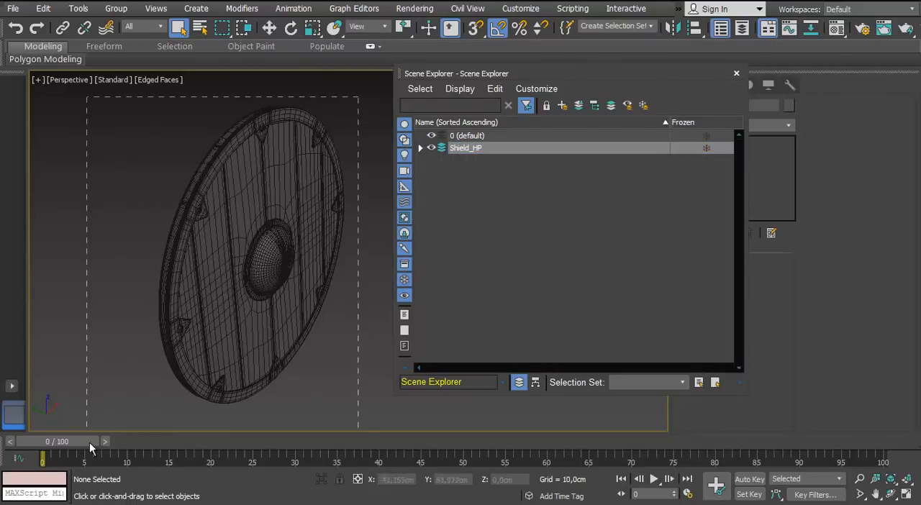
Mirror the whole shield on the Y axis as a copy with zero offset
{"action": "left_click_drag", "start_coordinate": [90, 445], "coordinate": [90, 444]}
{"action": "left_click_drag", "start_coordinate": [573, 79], "coordinate": [575, 117]}
{"action": "left_click", "coordinate": [673, 28]}
{"action": "left_click", "coordinate": [445, 196]}
{"action": "left_click", "coordinate": [438, 284]}
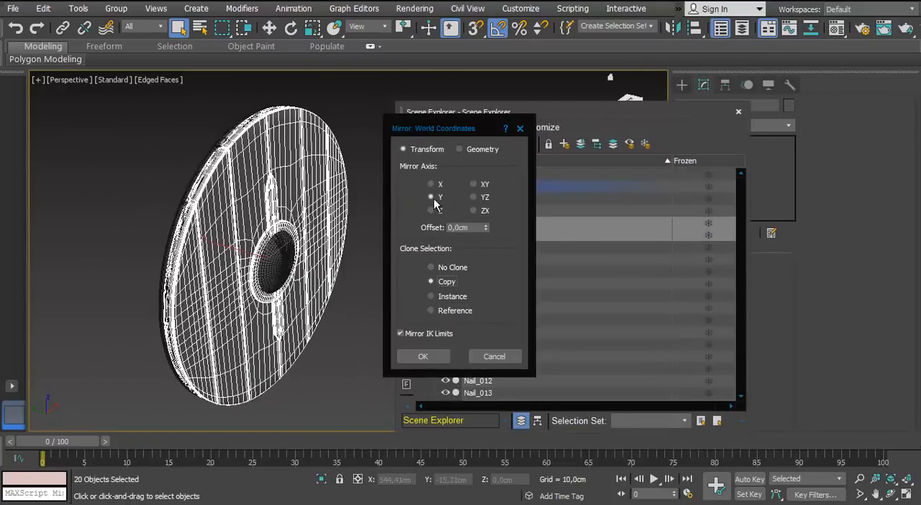
{"action": "left_click", "coordinate": [423, 358]}
Put the mirrored copies on a new layer named Shield_LP
{"action": "left_click", "coordinate": [564, 145]}
{"action": "type", "text": "Shie"}
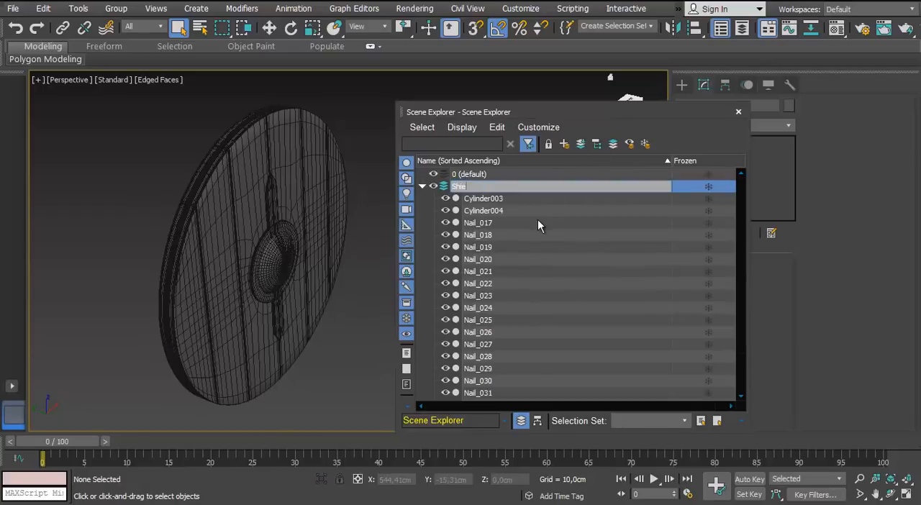
{"action": "type", "text": "ld_LP"}
{"action": "key", "text": "Return"}
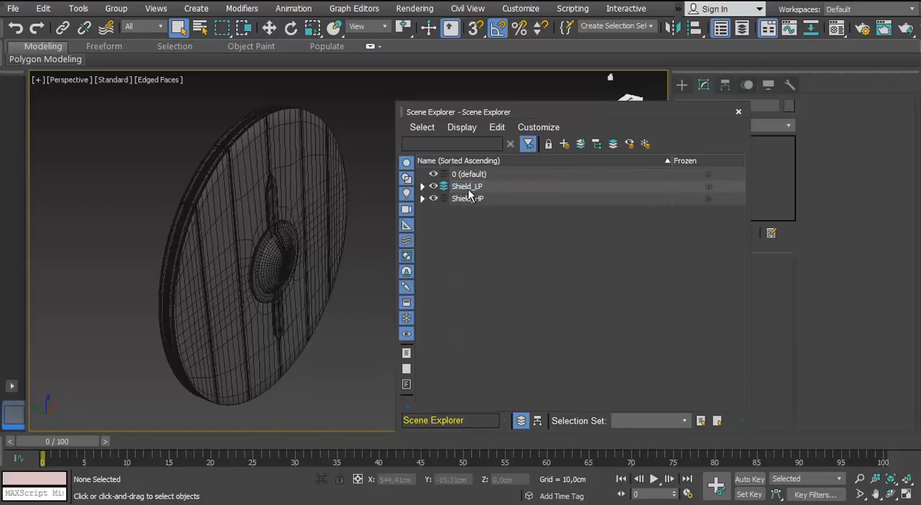
Select all objects on the Shield_LP layer and mirror them back without cloning
{"action": "double_click", "coordinate": [467, 188]}
{"action": "left_click", "coordinate": [673, 28]}
{"action": "left_click", "coordinate": [440, 270]}
{"action": "left_click", "coordinate": [423, 357]}
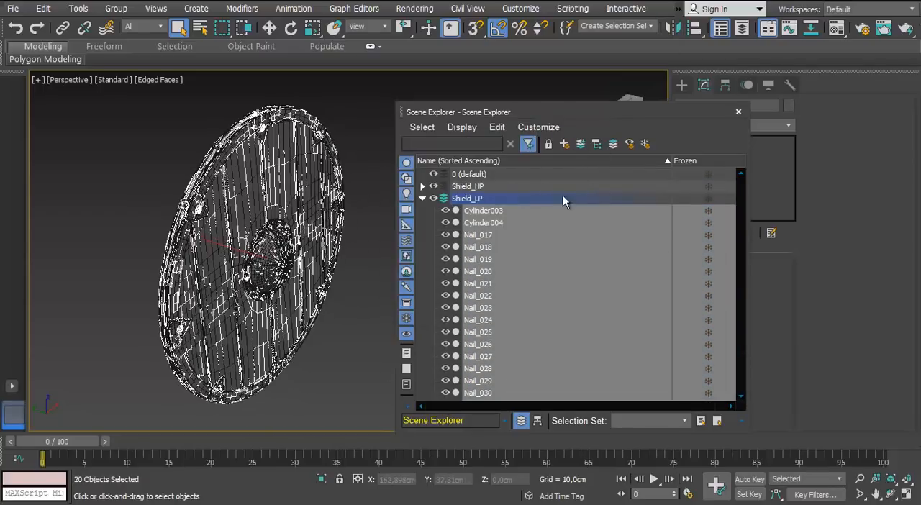
Hide the Shield_HP layer, keep Shield_LP shown, and close the Scene Explorer
{"action": "left_click", "coordinate": [423, 199]}
{"action": "left_click", "coordinate": [433, 186]}
{"action": "left_click", "coordinate": [433, 199]}
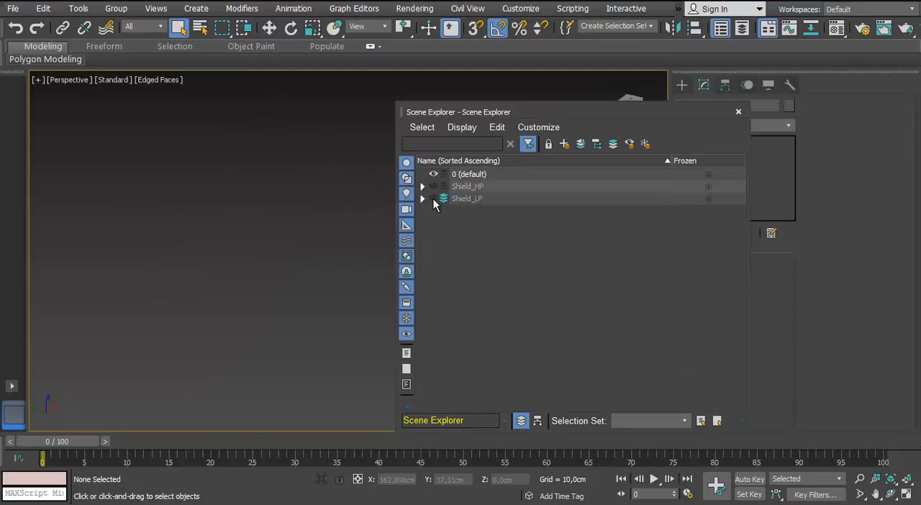
{"action": "left_click", "coordinate": [433, 186]}
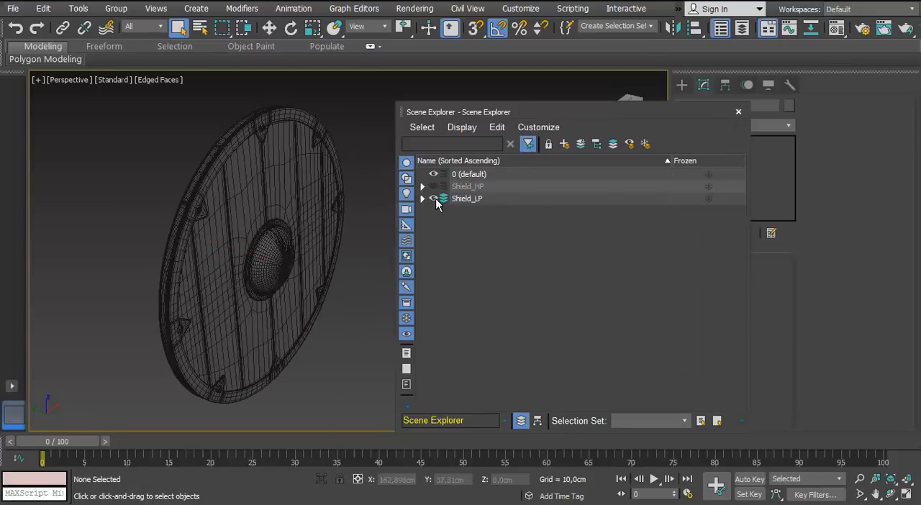
{"action": "left_click", "coordinate": [739, 112]}
Remove the TurboSmooth modifier from the low-poly copy of the planked disc
{"action": "left_click", "coordinate": [296, 235]}
{"action": "scroll", "coordinate": [342, 224], "scroll_direction": "up", "scroll_amount": 5}
{"action": "middle_click_drag", "start_coordinate": [341, 224], "coordinate": [350, 264], "text": "alt"}
{"action": "scroll", "coordinate": [349, 264], "scroll_direction": "up", "scroll_amount": 3}
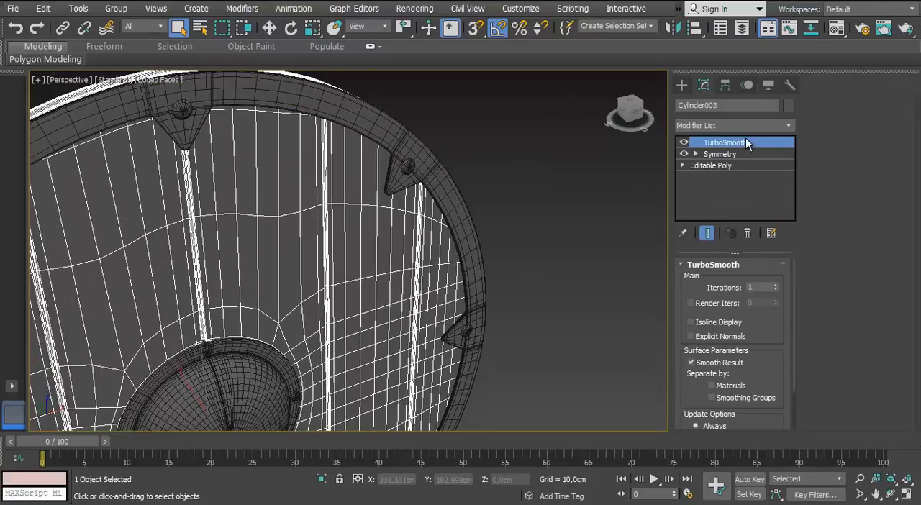
{"action": "left_click", "coordinate": [684, 143]}
Remove the TurboSmooth modifier from the low-poly spiked rim
{"action": "left_click", "coordinate": [412, 155]}
{"action": "right_click", "coordinate": [697, 141]}
{"action": "left_click", "coordinate": [718, 159]}
{"action": "middle_click_drag", "start_coordinate": [519, 214], "coordinate": [484, 251]}
{"action": "scroll", "coordinate": [374, 184], "scroll_direction": "up", "scroll_amount": 4}
{"action": "scroll", "coordinate": [360, 182], "scroll_direction": "down", "scroll_amount": 8}
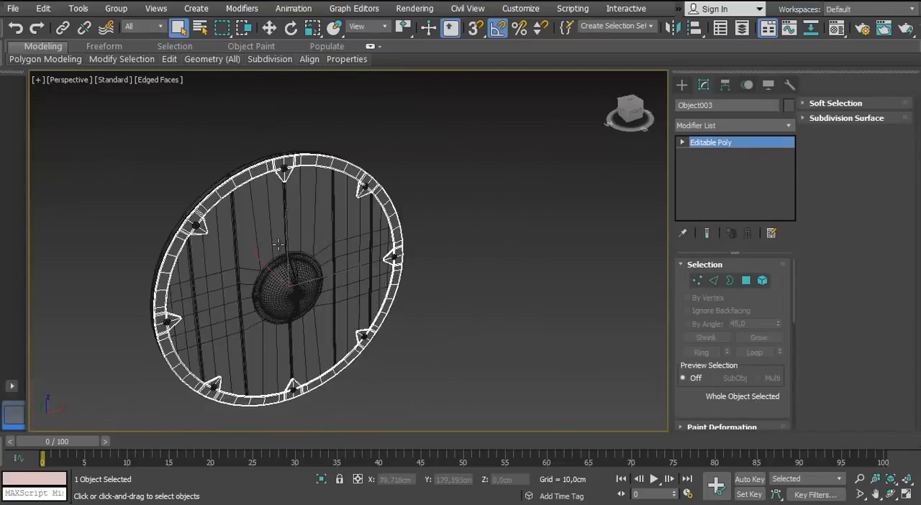
Convert the low-poly planked disc with its Symmetry modifier to an Editable Poly
{"action": "left_click", "coordinate": [280, 245]}
{"action": "scroll", "coordinate": [280, 243], "scroll_direction": "up", "scroll_amount": 3}
{"action": "middle_click_drag", "start_coordinate": [417, 226], "coordinate": [285, 163]}
{"action": "right_click", "coordinate": [285, 162]}
{"action": "mouse_move", "coordinate": [311, 302]}
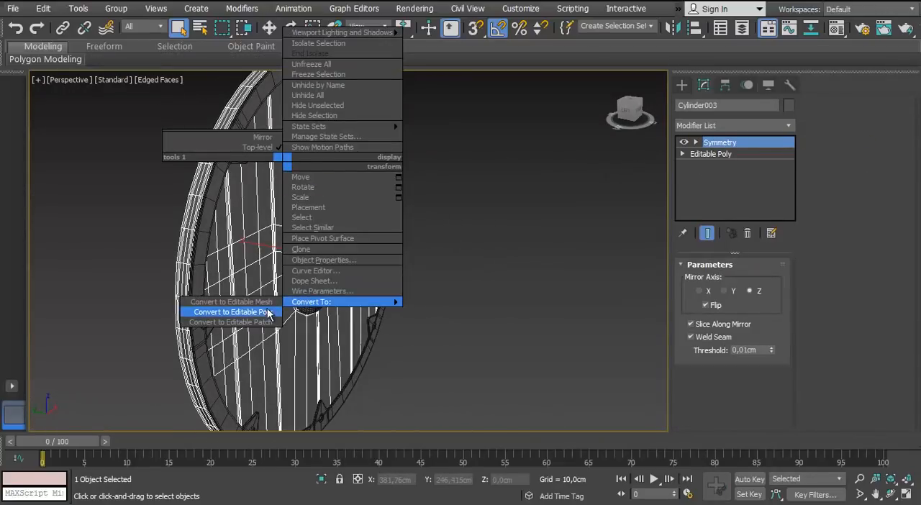
Remove the TurboSmooth modifier from the low-poly flanged dome
{"action": "middle_click_drag", "start_coordinate": [345, 207], "coordinate": [235, 159], "text": "alt"}
{"action": "left_click", "coordinate": [301, 237]}
{"action": "right_click", "coordinate": [703, 141]}
{"action": "left_click", "coordinate": [719, 159]}
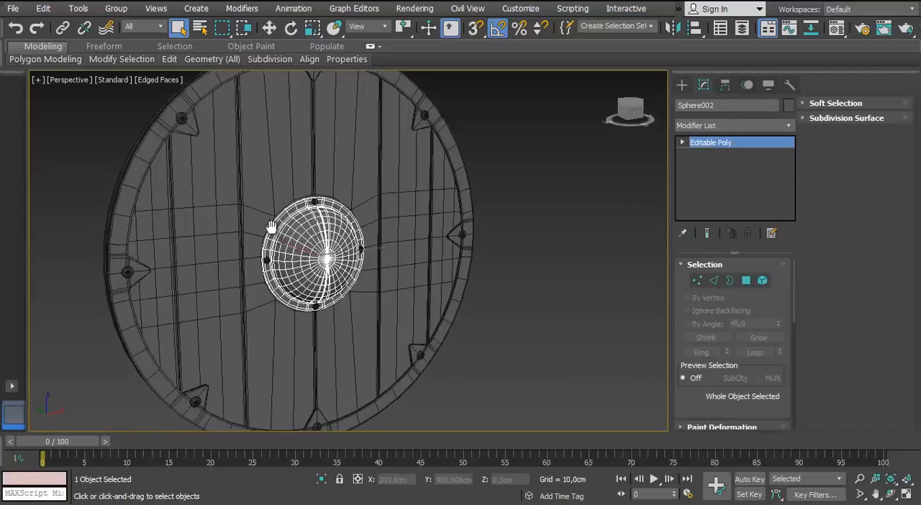
{"action": "scroll", "coordinate": [269, 248], "scroll_direction": "up", "scroll_amount": 8}
{"action": "scroll", "coordinate": [246, 303], "scroll_direction": "down", "scroll_amount": 8}
Remove the TurboSmooth modifier from the low-poly grip bar on the shield's back
{"action": "left_click", "coordinate": [460, 283]}
{"action": "scroll", "coordinate": [302, 291], "scroll_direction": "down", "scroll_amount": 4}
{"action": "middle_click_drag", "start_coordinate": [302, 291], "coordinate": [266, 297], "text": "alt"}
{"action": "left_click", "coordinate": [212, 300]}
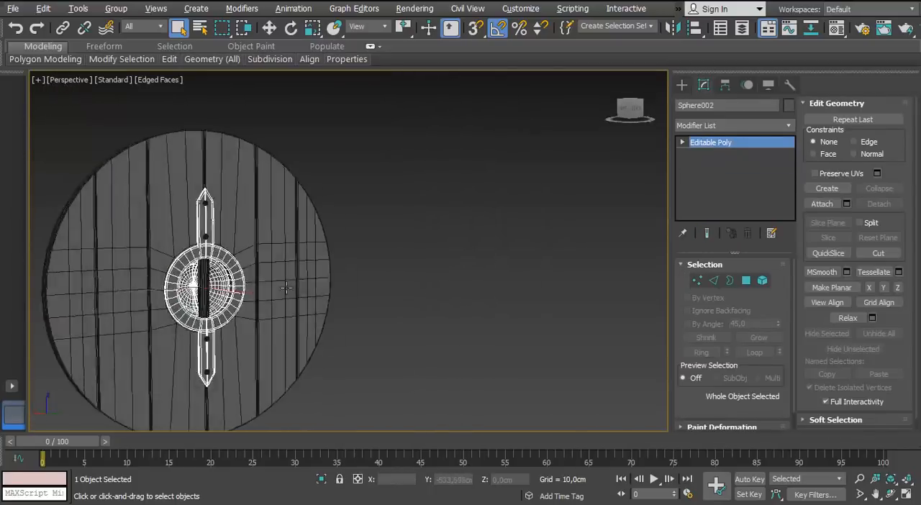
{"action": "scroll", "coordinate": [202, 277], "scroll_direction": "up", "scroll_amount": 6}
{"action": "left_click", "coordinate": [212, 245]}
{"action": "right_click", "coordinate": [712, 142]}
{"action": "left_click", "coordinate": [730, 159]}
{"action": "middle_click_drag", "start_coordinate": [209, 169], "coordinate": [346, 209], "text": "alt"}
{"action": "scroll", "coordinate": [263, 185], "scroll_direction": "down", "scroll_amount": 6}
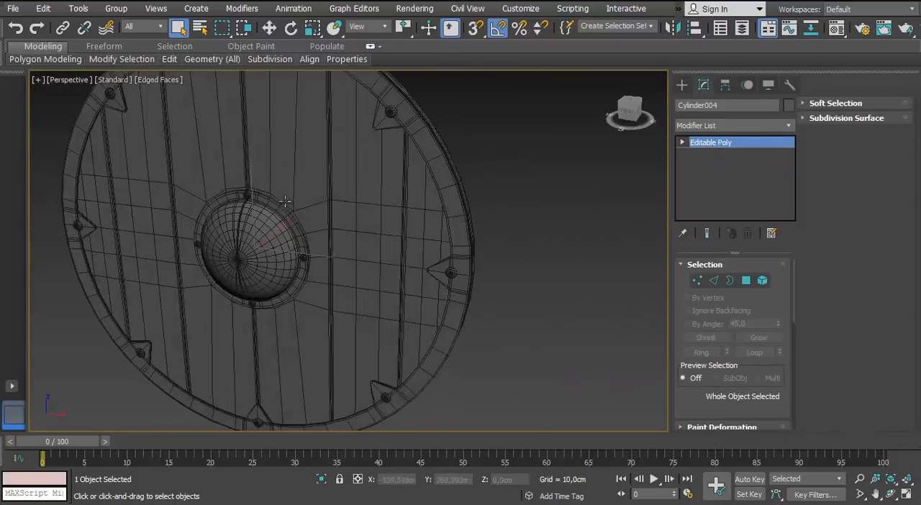
Select the low-poly spiked rim and isolate it
{"action": "scroll", "coordinate": [277, 219], "scroll_direction": "up", "scroll_amount": 6}
{"action": "left_click", "coordinate": [207, 236]}
{"action": "scroll", "coordinate": [206, 236], "scroll_direction": "down", "scroll_amount": 6}
{"action": "middle_click_drag", "start_coordinate": [207, 236], "coordinate": [339, 137], "text": "alt"}
{"action": "scroll", "coordinate": [285, 226], "scroll_direction": "up", "scroll_amount": 2}
{"action": "middle_click_drag", "start_coordinate": [338, 137], "coordinate": [351, 245]}
{"action": "left_click", "coordinate": [429, 208]}
{"action": "middle_click_drag", "start_coordinate": [429, 207], "coordinate": [594, 275], "text": "alt"}
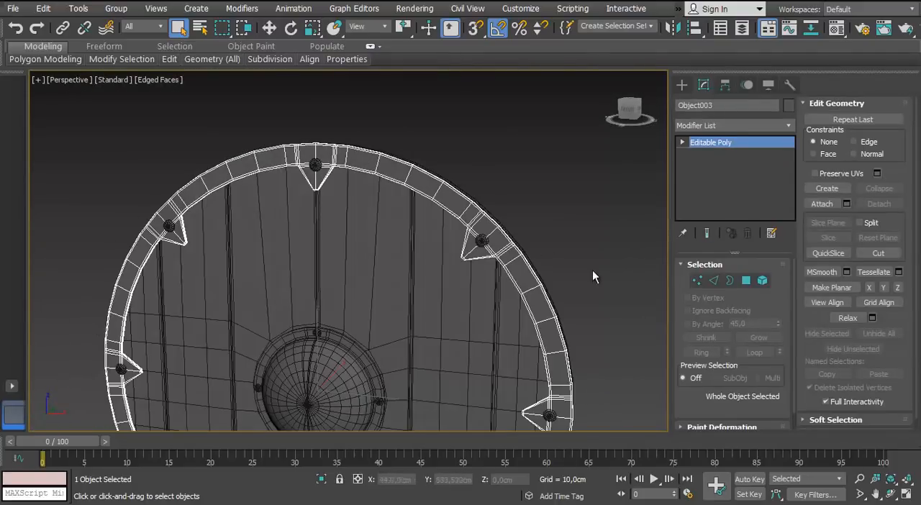
{"action": "key", "text": "alt+q"}
{"action": "middle_click_drag", "start_coordinate": [323, 212], "coordinate": [403, 216], "text": "alt"}
{"action": "scroll", "coordinate": [403, 216], "scroll_direction": "up", "scroll_amount": 4}
Select and remove the supporting edge loops running around the rim and those at its upper-left spike
{"action": "left_click", "coordinate": [714, 281]}
{"action": "middle_click_drag", "start_coordinate": [323, 244], "coordinate": [288, 248], "text": "alt"}
{"action": "scroll", "coordinate": [302, 239], "scroll_direction": "up", "scroll_amount": 2}
{"action": "double_click", "coordinate": [336, 303], "text": "ctrl"}
{"action": "middle_click_drag", "start_coordinate": [335, 303], "coordinate": [258, 221], "text": "alt"}
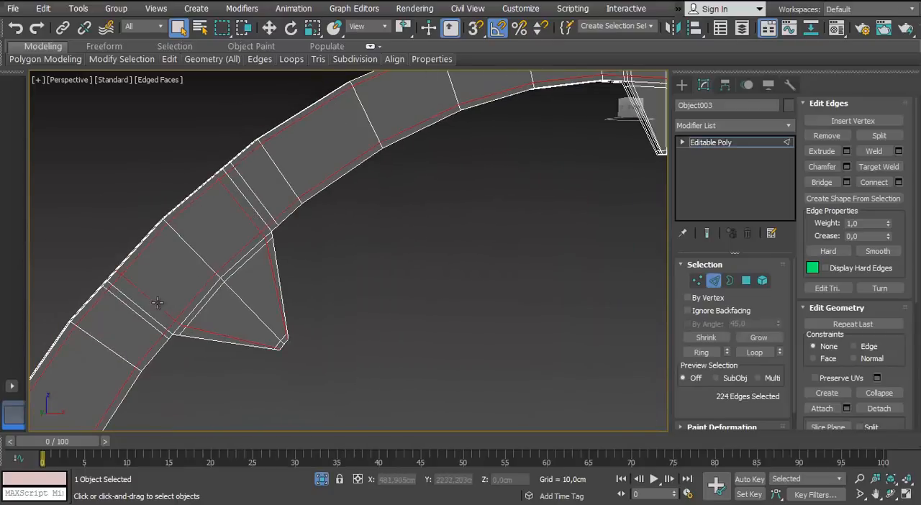
{"action": "double_click", "coordinate": [223, 268], "text": "ctrl"}
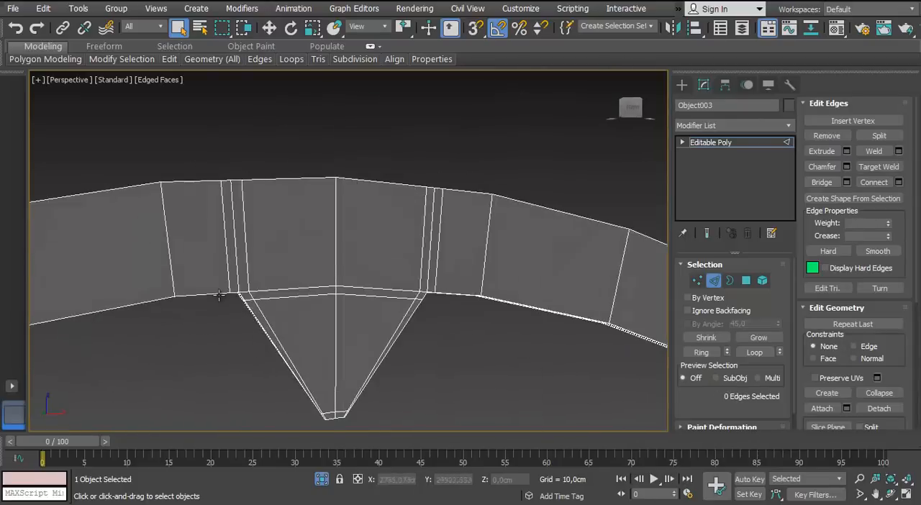
Remove the supporting edge loops crossing the rim on both sides of the top spike
{"action": "double_click", "coordinate": [403, 245], "text": "ctrl"}
{"action": "double_click", "coordinate": [424, 244], "text": "ctrl"}
{"action": "scroll", "coordinate": [451, 257], "scroll_direction": "down", "scroll_amount": 3}
Remove the supporting edges around the upper-right spike, including those at its base and tip
{"action": "middle_click_drag", "start_coordinate": [559, 328], "coordinate": [198, 186]}
{"action": "scroll", "coordinate": [372, 251], "scroll_direction": "down", "scroll_amount": 3}
{"action": "scroll", "coordinate": [460, 248], "scroll_direction": "up", "scroll_amount": 3}
{"action": "scroll", "coordinate": [594, 371], "scroll_direction": "up", "scroll_amount": 3}
{"action": "middle_click_drag", "start_coordinate": [595, 372], "coordinate": [438, 228]}
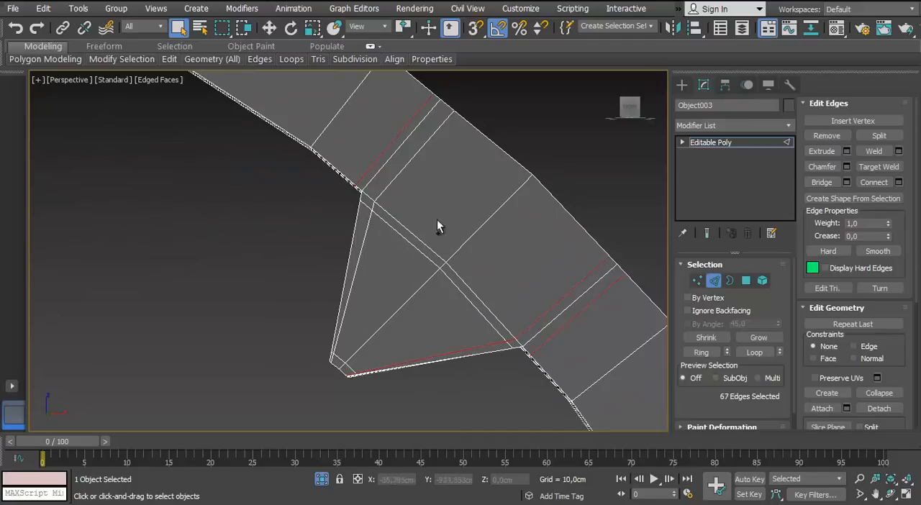
{"action": "key", "text": "ctrl+BackSpace"}
{"action": "scroll", "coordinate": [395, 174], "scroll_direction": "down", "scroll_amount": 5}
{"action": "middle_click_drag", "start_coordinate": [434, 381], "coordinate": [399, 259]}
{"action": "middle_click_drag", "start_coordinate": [317, 79], "coordinate": [390, 230]}
{"action": "scroll", "coordinate": [389, 231], "scroll_direction": "up", "scroll_amount": 5}
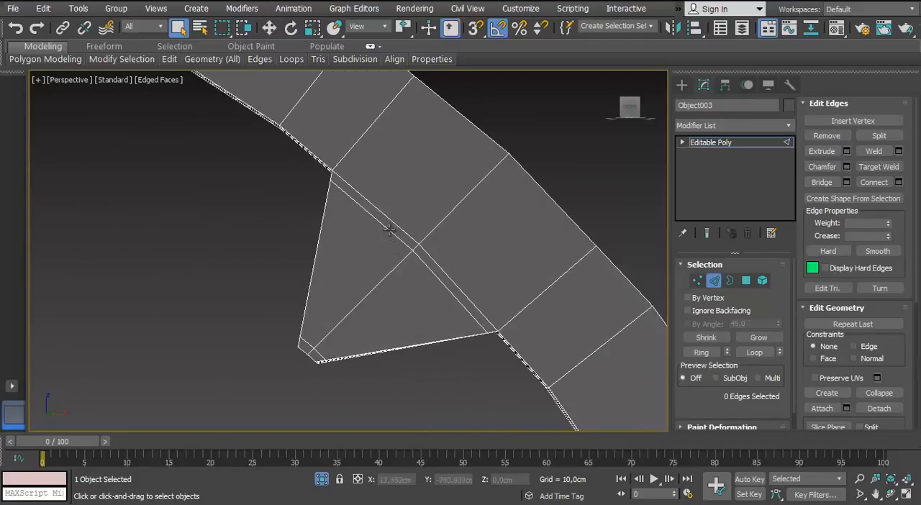
{"action": "key", "text": "ctrl+BackSpace"}
Remove the supporting edges on both sides, the base and the tip of the rim's right spike
{"action": "scroll", "coordinate": [309, 342], "scroll_direction": "down", "scroll_amount": 6}
{"action": "middle_click_drag", "start_coordinate": [329, 414], "coordinate": [304, 236]}
{"action": "scroll", "coordinate": [366, 236], "scroll_direction": "up", "scroll_amount": 5}
{"action": "middle_click_drag", "start_coordinate": [366, 236], "coordinate": [371, 238], "text": "alt"}
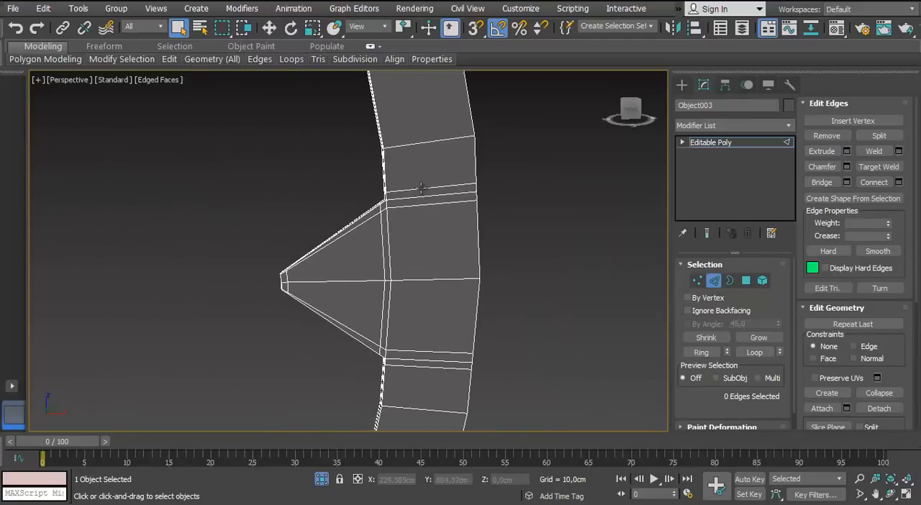
{"action": "middle_click_drag", "start_coordinate": [328, 268], "coordinate": [304, 231], "text": "alt"}
{"action": "key", "text": "ctrl+BackSpace"}
{"action": "scroll", "coordinate": [339, 315], "scroll_direction": "up", "scroll_amount": 4}
{"action": "key", "text": "ctrl+BackSpace"}
{"action": "scroll", "coordinate": [269, 218], "scroll_direction": "down", "scroll_amount": 5}
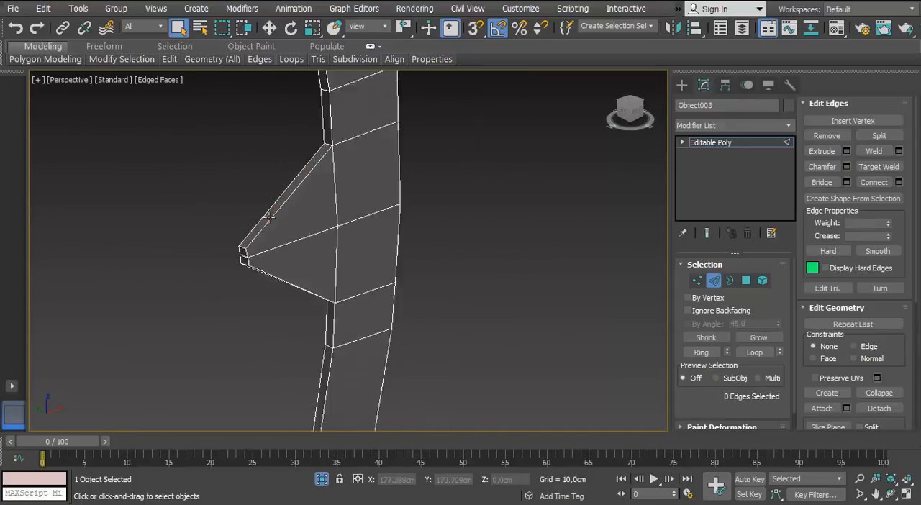
Remove the supporting edges around the rim's lower-right spike
{"action": "middle_click_drag", "start_coordinate": [309, 115], "coordinate": [214, 208]}
{"action": "scroll", "coordinate": [195, 255], "scroll_direction": "up", "scroll_amount": 3}
{"action": "scroll", "coordinate": [213, 208], "scroll_direction": "up", "scroll_amount": 1}
{"action": "left_click", "coordinate": [398, 215]}
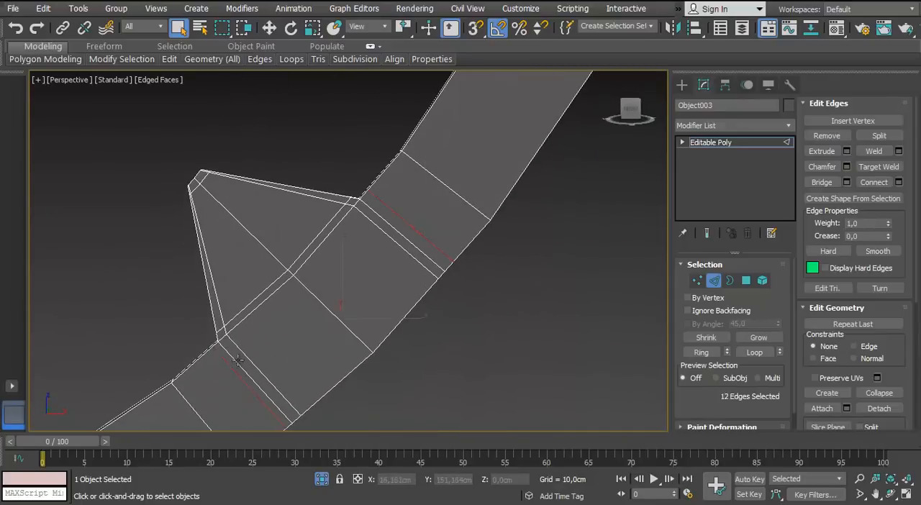
{"action": "key", "text": "ctrl+BackSpace"}
{"action": "scroll", "coordinate": [245, 244], "scroll_direction": "down", "scroll_amount": 5}
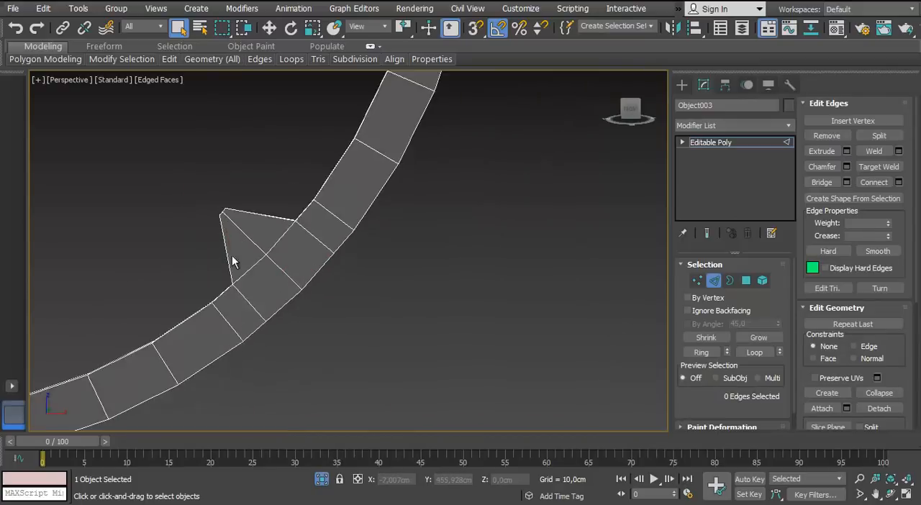
Remove the supporting edges beside, at the base of and at the tip of the bottom spike
{"action": "middle_click_drag", "start_coordinate": [80, 327], "coordinate": [261, 261]}
{"action": "scroll", "coordinate": [261, 261], "scroll_direction": "up", "scroll_amount": 5}
{"action": "double_click", "coordinate": [455, 248]}
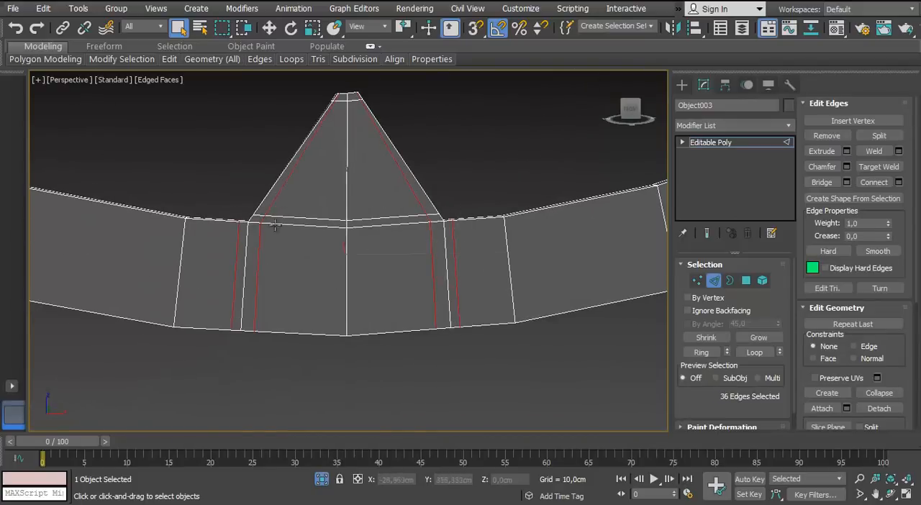
{"action": "double_click", "coordinate": [342, 102], "text": "ctrl"}
{"action": "key", "text": "ctrl+BackSpace"}
Remove the supporting edges around the rim's lower-left spike
{"action": "scroll", "coordinate": [332, 159], "scroll_direction": "down", "scroll_amount": 5}
{"action": "scroll", "coordinate": [267, 258], "scroll_direction": "up", "scroll_amount": 5}
{"action": "middle_click_drag", "start_coordinate": [87, 107], "coordinate": [214, 171]}
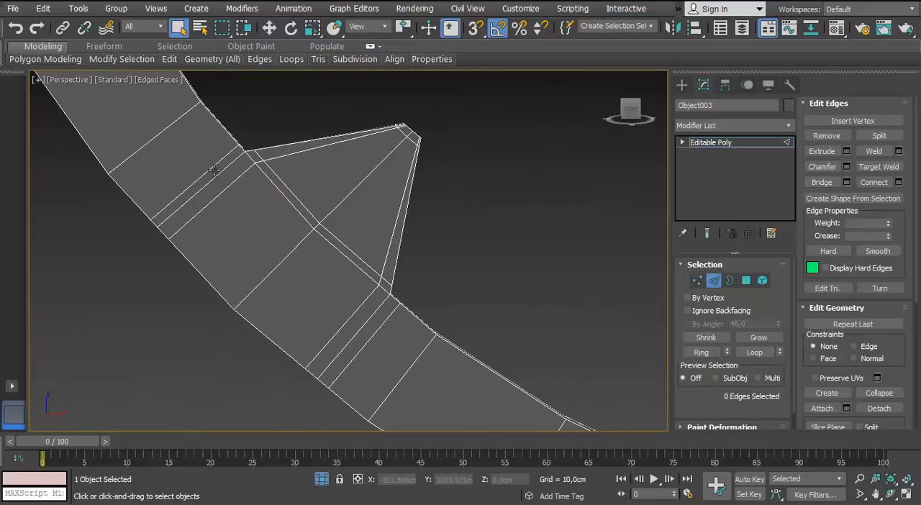
{"action": "double_click", "coordinate": [384, 326], "text": "ctrl"}
{"action": "middle_click_drag", "start_coordinate": [382, 153], "coordinate": [398, 218]}
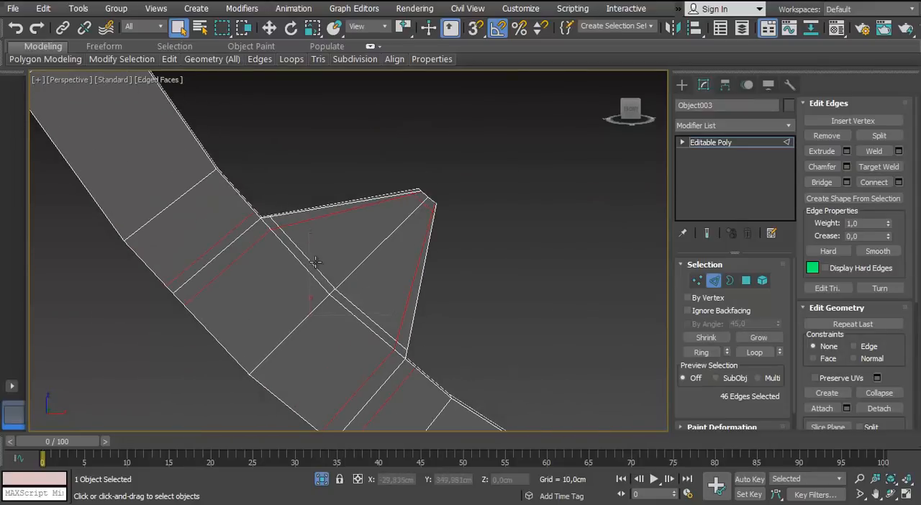
{"action": "scroll", "coordinate": [316, 262], "scroll_direction": "down", "scroll_amount": 5}
Remove the supporting edges around the rim's left spike, including those at its base and tip
{"action": "middle_click_drag", "start_coordinate": [208, 108], "coordinate": [252, 295]}
{"action": "scroll", "coordinate": [253, 295], "scroll_direction": "up", "scroll_amount": 5}
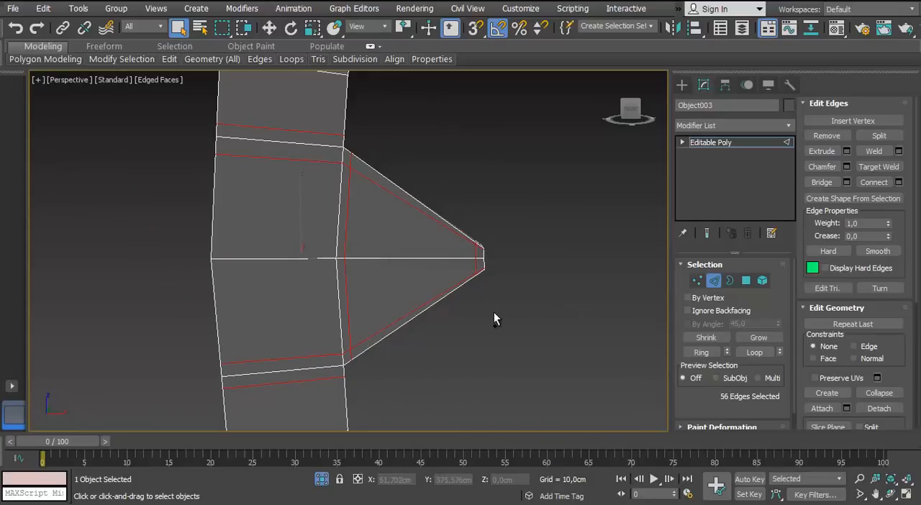
{"action": "key", "text": "ctrl+BackSpace"}
{"action": "scroll", "coordinate": [494, 313], "scroll_direction": "down", "scroll_amount": 5}
Remove the remaining supporting edges at the base and tip of the top spike
{"action": "scroll", "coordinate": [521, 207], "scroll_direction": "up", "scroll_amount": 4}
{"action": "middle_click_drag", "start_coordinate": [521, 207], "coordinate": [225, 365]}
{"action": "scroll", "coordinate": [225, 366], "scroll_direction": "down", "scroll_amount": 2}
{"action": "middle_click_drag", "start_coordinate": [553, 162], "coordinate": [295, 194]}
{"action": "scroll", "coordinate": [295, 194], "scroll_direction": "up", "scroll_amount": 3}
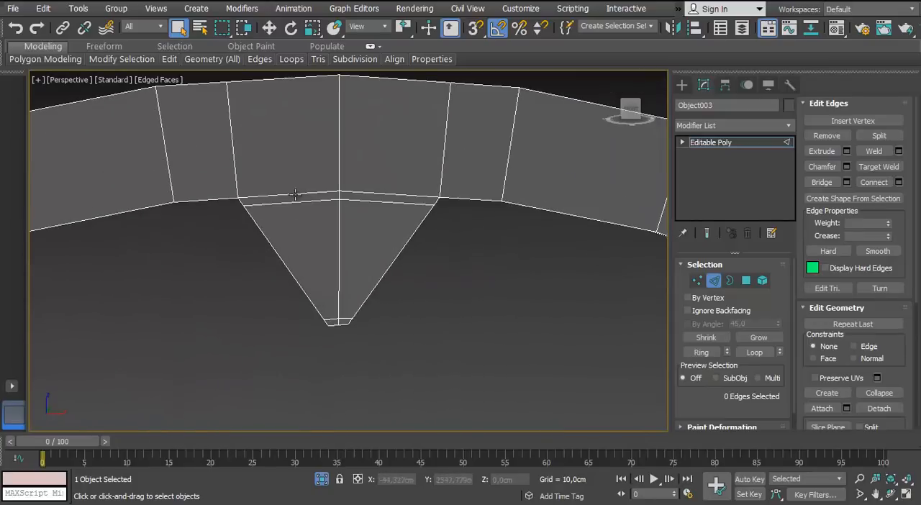
{"action": "middle_click_drag", "start_coordinate": [356, 380], "coordinate": [253, 290], "text": "alt"}
Remove the supporting edge loops running along the rim's outer side
{"action": "scroll", "coordinate": [314, 353], "scroll_direction": "up", "scroll_amount": 3}
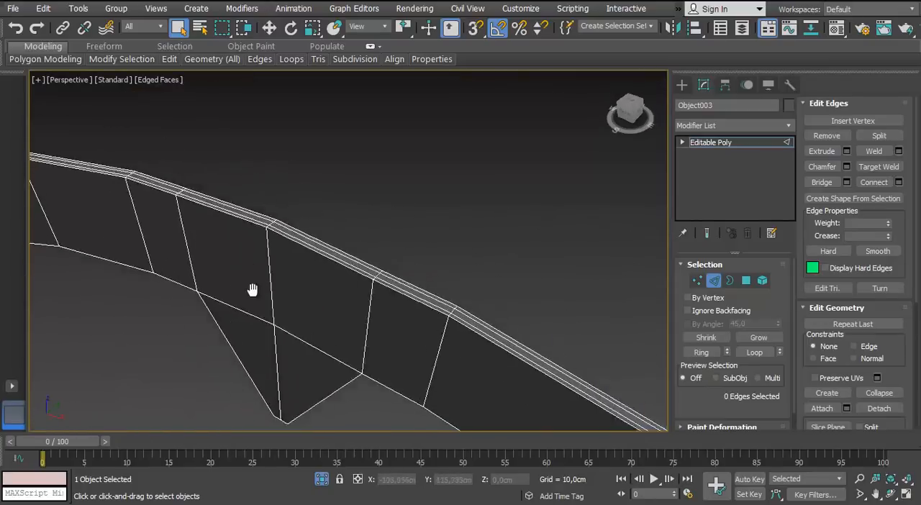
{"action": "scroll", "coordinate": [252, 290], "scroll_direction": "up", "scroll_amount": 2}
{"action": "left_click", "coordinate": [265, 184]}
{"action": "scroll", "coordinate": [264, 184], "scroll_direction": "down", "scroll_amount": 4}
{"action": "middle_click_drag", "start_coordinate": [265, 183], "coordinate": [346, 218], "text": "alt"}
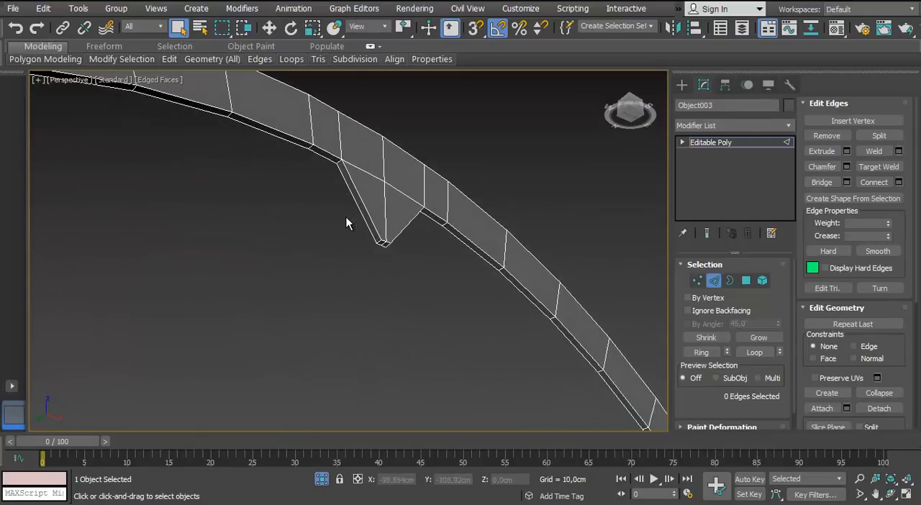
End the rim's isolation and open the Material Editor
{"action": "scroll", "coordinate": [352, 181], "scroll_direction": "down", "scroll_amount": 3}
{"action": "middle_click_drag", "start_coordinate": [352, 182], "coordinate": [82, 268], "text": "alt"}
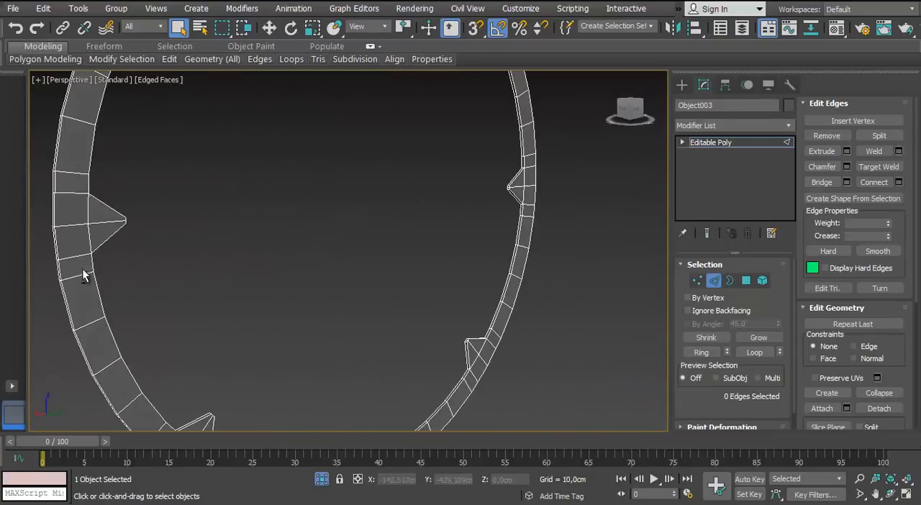
{"action": "scroll", "coordinate": [82, 268], "scroll_direction": "down", "scroll_amount": 3}
{"action": "middle_click_drag", "start_coordinate": [193, 233], "coordinate": [237, 232], "text": "alt"}
{"action": "left_click", "coordinate": [321, 480]}
{"action": "key", "text": "m"}
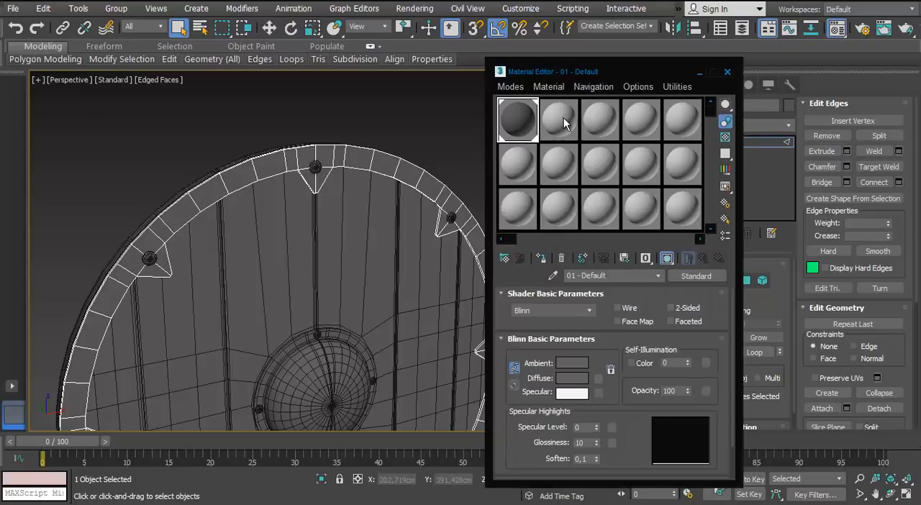
Give the second material a muted red diffuse colour, assign it to the shield's rim, and leave the rim's edge editing
{"action": "left_click", "coordinate": [572, 378]}
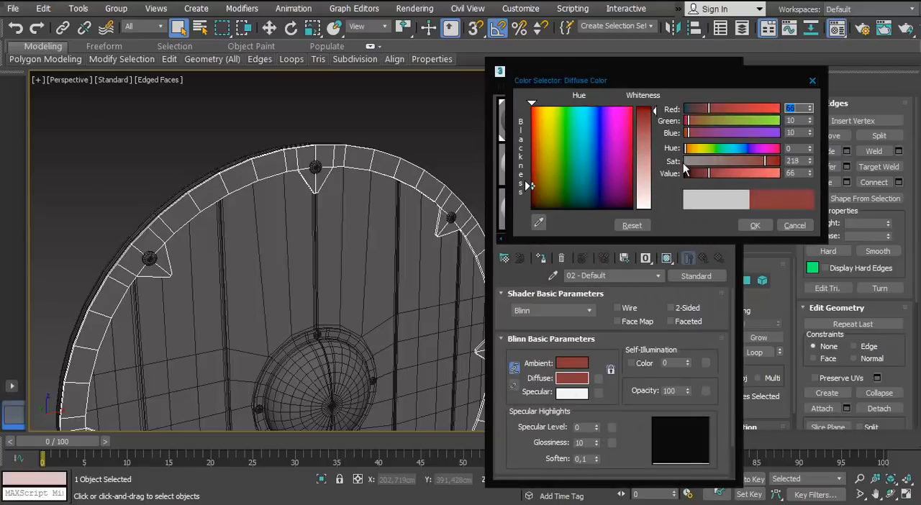
{"action": "left_click", "coordinate": [752, 225]}
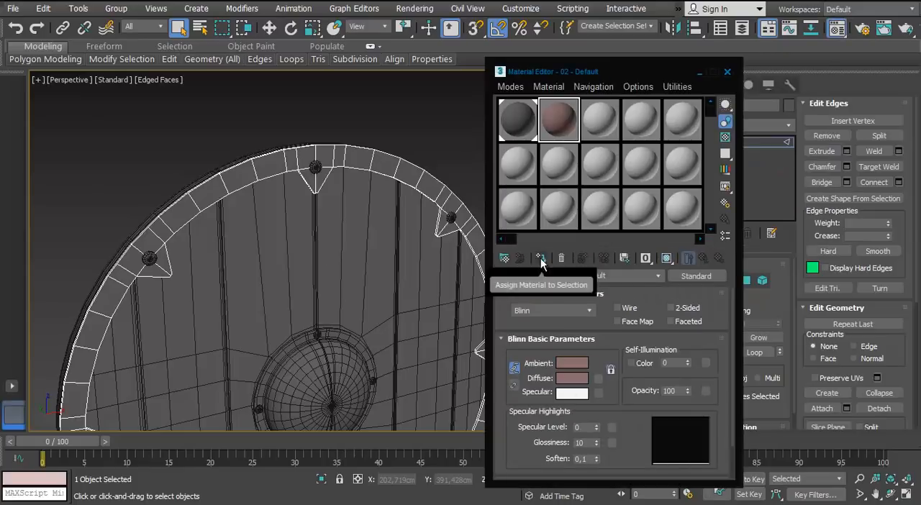
{"action": "left_click", "coordinate": [728, 72]}
{"action": "middle_click_drag", "start_coordinate": [649, 276], "coordinate": [658, 264]}
{"action": "left_click", "coordinate": [714, 281]}
Select the rivets on the spikes all around the shield's rim and delete them
{"action": "left_click", "coordinate": [324, 154]}
{"action": "left_click", "coordinate": [158, 244], "text": "ctrl"}
{"action": "middle_click_drag", "start_coordinate": [194, 280], "coordinate": [217, 178]}
{"action": "scroll", "coordinate": [218, 177], "scroll_direction": "down", "scroll_amount": 3}
{"action": "left_click", "coordinate": [307, 390], "text": "ctrl"}
{"action": "left_click", "coordinate": [432, 227], "text": "ctrl"}
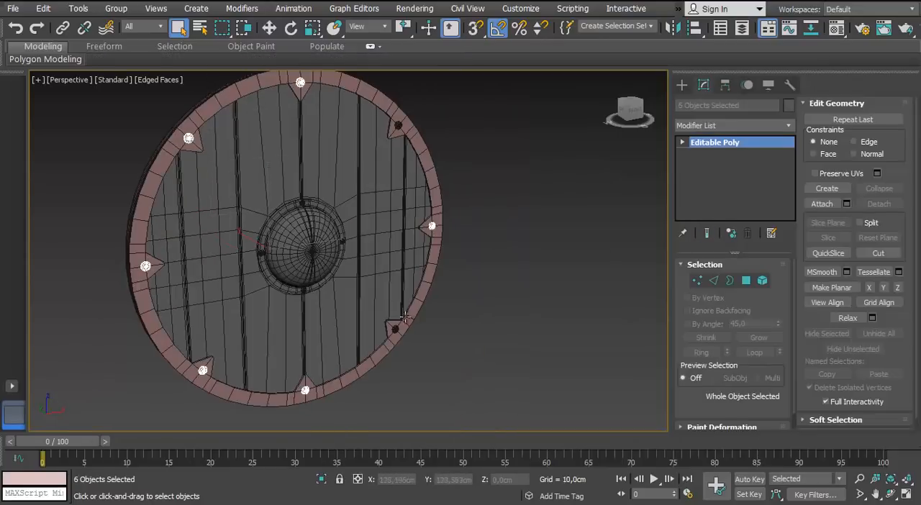
{"action": "left_click", "coordinate": [396, 329], "text": "ctrl"}
{"action": "scroll", "coordinate": [346, 96], "scroll_direction": "up", "scroll_amount": 3}
{"action": "middle_click_drag", "start_coordinate": [347, 96], "coordinate": [374, 194]}
{"action": "left_click", "coordinate": [452, 232], "text": "ctrl"}
{"action": "scroll", "coordinate": [430, 189], "scroll_direction": "down", "scroll_amount": 3}
{"action": "middle_click_drag", "start_coordinate": [431, 189], "coordinate": [436, 119]}
{"action": "left_click", "coordinate": [487, 117]}
Select the rivets around the central boss and delete them
{"action": "scroll", "coordinate": [376, 240], "scroll_direction": "up", "scroll_amount": 4}
{"action": "left_click", "coordinate": [346, 211]}
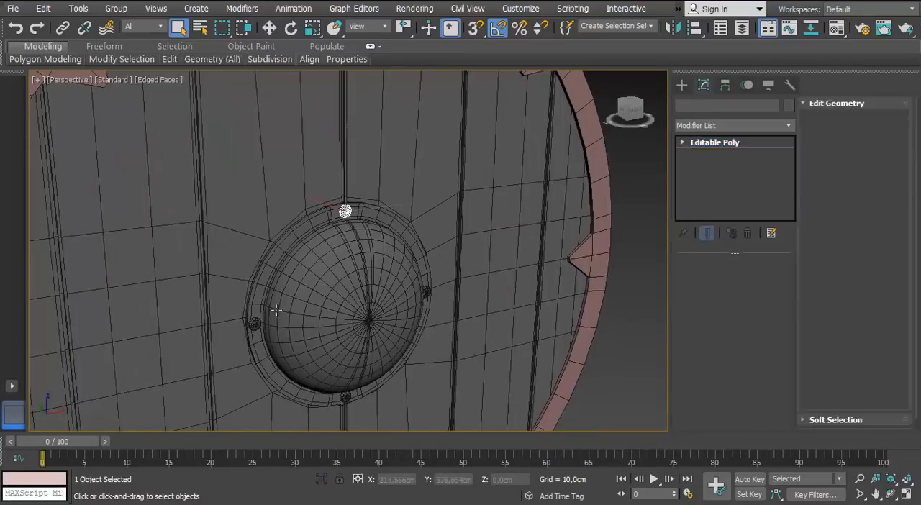
{"action": "left_click", "coordinate": [255, 324], "text": "ctrl"}
{"action": "left_click", "coordinate": [424, 291], "text": "ctrl"}
{"action": "key", "text": "Delete"}
Select the four rivets on the handle at the back of the shield and delete them
{"action": "middle_click_drag", "start_coordinate": [188, 273], "coordinate": [440, 122], "text": "alt"}
{"action": "left_click", "coordinate": [404, 126]}
{"action": "left_click", "coordinate": [402, 199], "text": "ctrl"}
{"action": "left_click", "coordinate": [398, 398], "text": "ctrl"}
{"action": "middle_click_drag", "start_coordinate": [395, 401], "coordinate": [383, 286]}
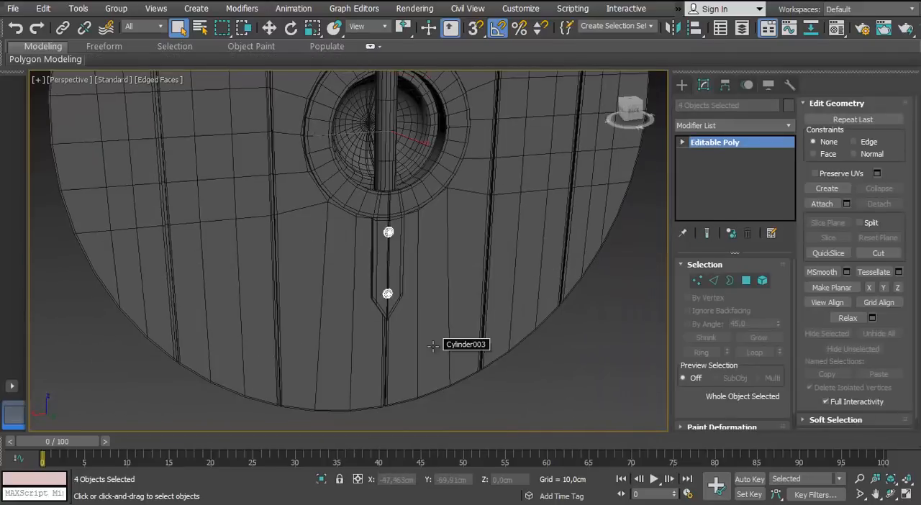
{"action": "key", "text": "Delete"}
Isolate the plank board and remove the supporting edges along its outer side at the Editable Poly level beneath Symmetry
{"action": "scroll", "coordinate": [370, 237], "scroll_direction": "down", "scroll_amount": 5}
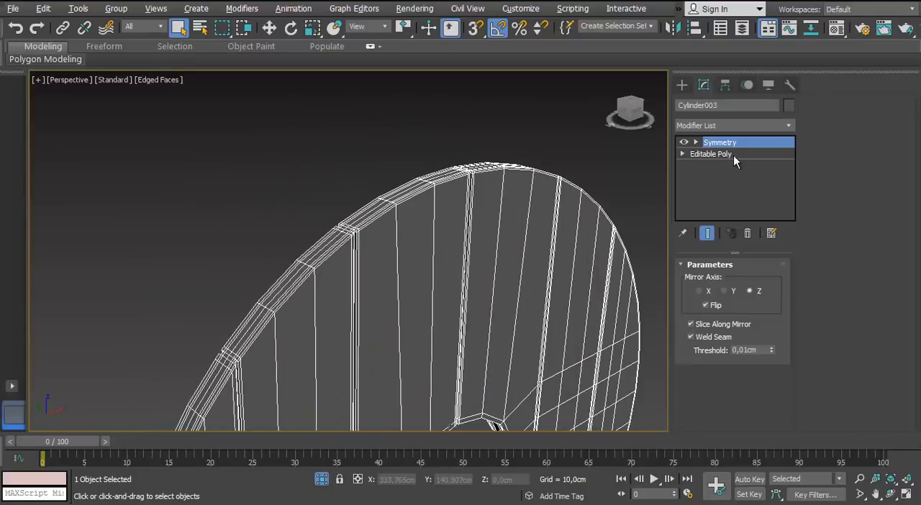
{"action": "left_click", "coordinate": [733, 155]}
{"action": "key", "text": "2"}
{"action": "scroll", "coordinate": [381, 208], "scroll_direction": "up", "scroll_amount": 5}
{"action": "double_click", "coordinate": [317, 249]}
{"action": "key", "text": "ctrl+BackSpace"}
{"action": "scroll", "coordinate": [306, 279], "scroll_direction": "down", "scroll_amount": 4}
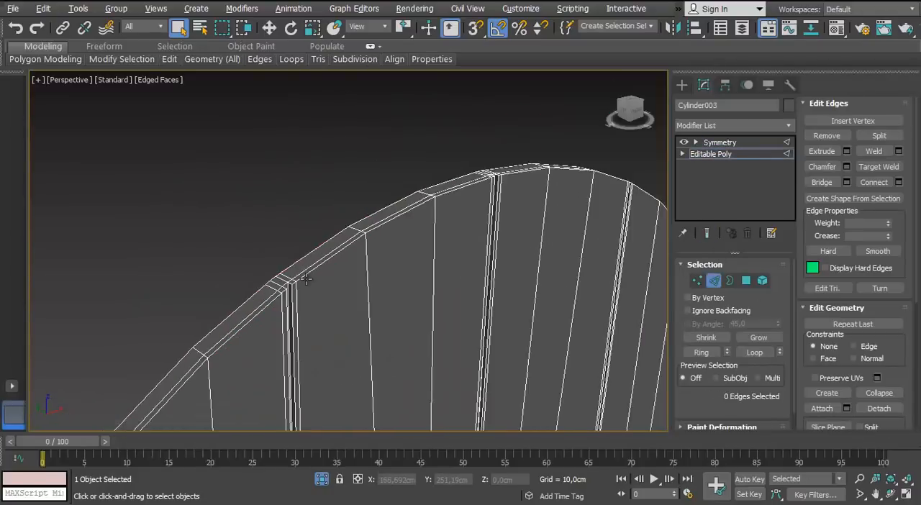
Select the supporting edge loops around the board's central hole, including those along its inner wall
{"action": "scroll", "coordinate": [306, 279], "scroll_direction": "up", "scroll_amount": 2}
{"action": "middle_click_drag", "start_coordinate": [306, 279], "coordinate": [282, 206]}
{"action": "scroll", "coordinate": [444, 161], "scroll_direction": "down", "scroll_amount": 3}
{"action": "middle_click_drag", "start_coordinate": [444, 161], "coordinate": [301, 185], "text": "alt"}
{"action": "scroll", "coordinate": [300, 185], "scroll_direction": "up", "scroll_amount": 4}
{"action": "double_click", "coordinate": [301, 185]}
{"action": "scroll", "coordinate": [372, 246], "scroll_direction": "up", "scroll_amount": 6}
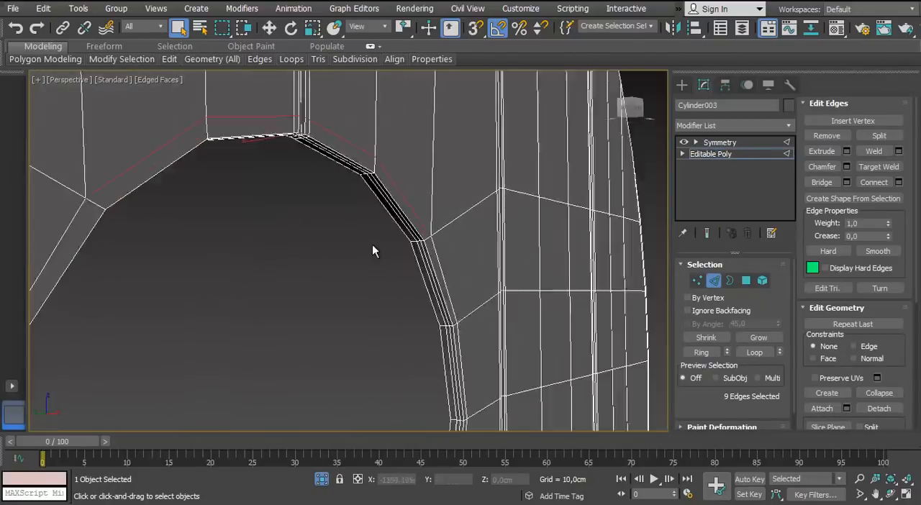
{"action": "double_click", "coordinate": [492, 214], "text": "ctrl"}
{"action": "double_click", "coordinate": [483, 218], "text": "ctrl"}
{"action": "scroll", "coordinate": [482, 218], "scroll_direction": "down", "scroll_amount": 5}
{"action": "middle_click_drag", "start_coordinate": [482, 219], "coordinate": [381, 221], "text": "alt"}
{"action": "scroll", "coordinate": [373, 263], "scroll_direction": "up", "scroll_amount": 3}
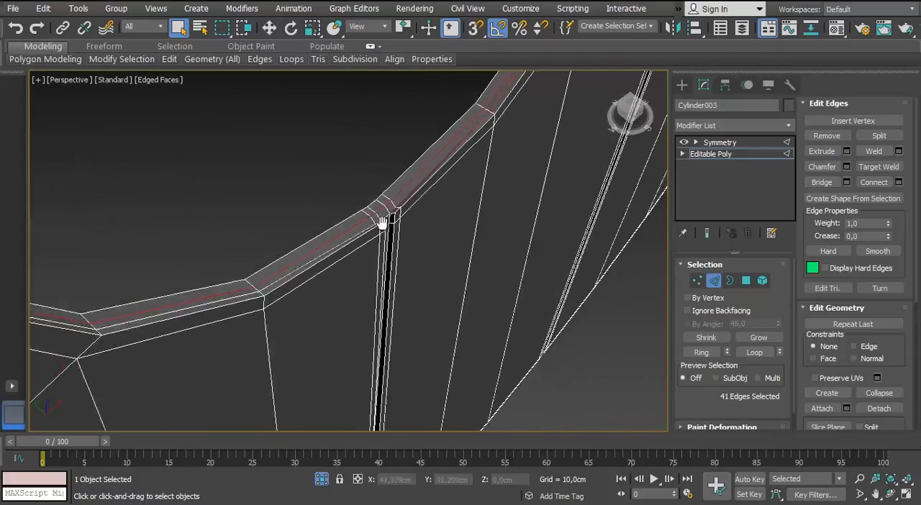
Add the remaining supporting edges around both faces of the central hole to the selection and remove them
{"action": "scroll", "coordinate": [381, 222], "scroll_direction": "up", "scroll_amount": 4}
{"action": "scroll", "coordinate": [446, 214], "scroll_direction": "down", "scroll_amount": 7}
{"action": "middle_click_drag", "start_coordinate": [446, 214], "coordinate": [399, 155], "text": "alt"}
{"action": "scroll", "coordinate": [420, 172], "scroll_direction": "up", "scroll_amount": 4}
{"action": "double_click", "coordinate": [420, 165], "text": "ctrl"}
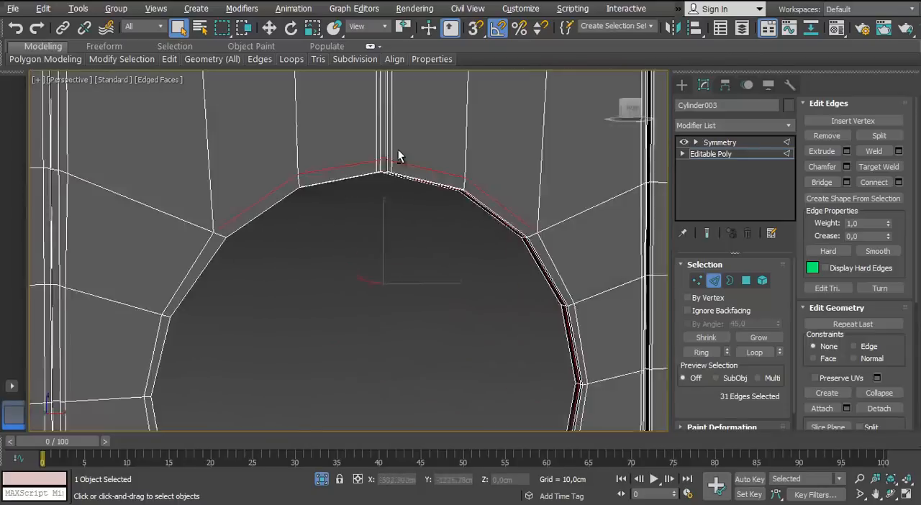
{"action": "scroll", "coordinate": [400, 155], "scroll_direction": "down", "scroll_amount": 5}
{"action": "double_click", "coordinate": [496, 209], "text": "ctrl"}
{"action": "scroll", "coordinate": [410, 288], "scroll_direction": "up", "scroll_amount": 5}
{"action": "double_click", "coordinate": [224, 242], "text": "ctrl"}
{"action": "middle_click_drag", "start_coordinate": [224, 122], "coordinate": [206, 233]}
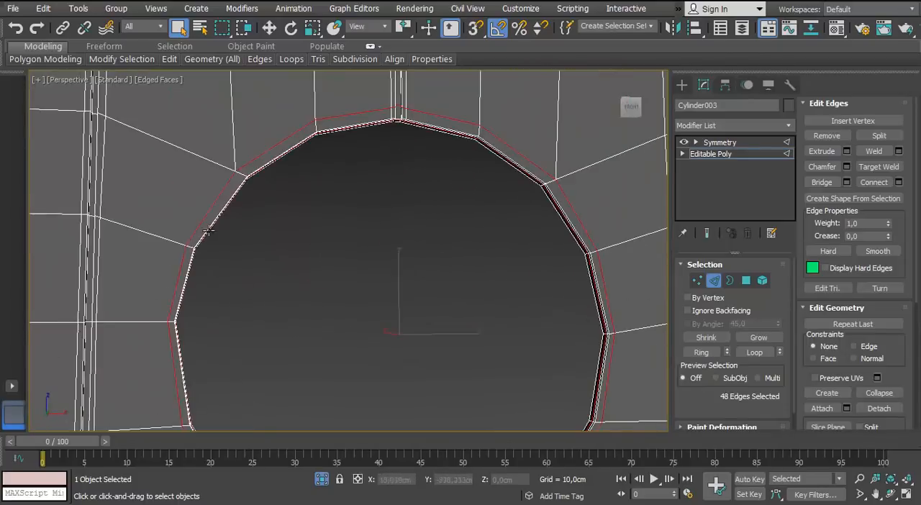
{"action": "scroll", "coordinate": [205, 232], "scroll_direction": "down", "scroll_amount": 4}
{"action": "middle_click_drag", "start_coordinate": [208, 267], "coordinate": [340, 238], "text": "alt"}
Select the supporting edges on both sides of the plank grooves on the board's left side and below the central hole
{"action": "left_click", "coordinate": [199, 238]}
{"action": "scroll", "coordinate": [210, 243], "scroll_direction": "down", "scroll_amount": 3}
{"action": "scroll", "coordinate": [198, 244], "scroll_direction": "up", "scroll_amount": 4}
{"action": "double_click", "coordinate": [207, 253]}
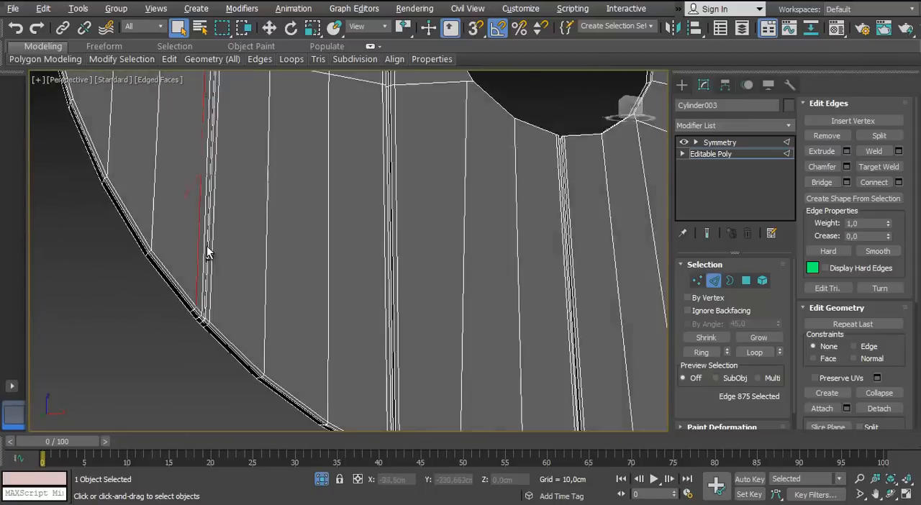
{"action": "scroll", "coordinate": [321, 322], "scroll_direction": "up", "scroll_amount": 4}
{"action": "middle_click_drag", "start_coordinate": [320, 322], "coordinate": [194, 155]}
{"action": "left_click", "coordinate": [337, 286]}
{"action": "left_click", "coordinate": [312, 284], "text": "ctrl"}
{"action": "middle_click_drag", "start_coordinate": [215, 216], "coordinate": [372, 354]}
{"action": "left_click", "coordinate": [154, 237], "text": "ctrl"}
{"action": "left_click", "coordinate": [170, 239], "text": "ctrl"}
{"action": "middle_click_drag", "start_coordinate": [612, 410], "coordinate": [289, 280]}
{"action": "left_click", "coordinate": [296, 281], "text": "ctrl"}
{"action": "left_click", "coordinate": [317, 281], "text": "ctrl"}
Add the supporting edges flanking the grooves on the board's right side, extend the selection to full loops, and remove them
{"action": "scroll", "coordinate": [316, 281], "scroll_direction": "down", "scroll_amount": 3}
{"action": "middle_click_drag", "start_coordinate": [566, 299], "coordinate": [352, 282]}
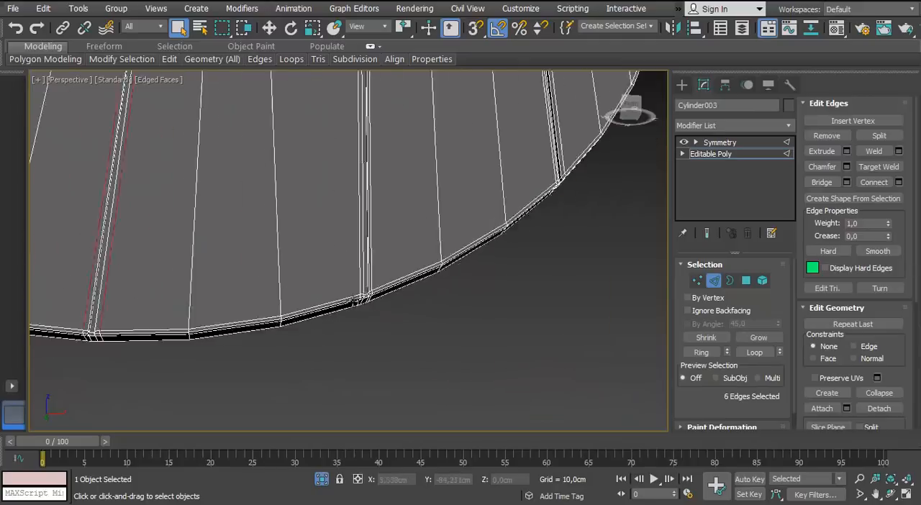
{"action": "scroll", "coordinate": [352, 288], "scroll_direction": "up", "scroll_amount": 4}
{"action": "left_click", "coordinate": [373, 274], "text": "ctrl"}
{"action": "left_click", "coordinate": [394, 274], "text": "ctrl"}
{"action": "middle_click_drag", "start_coordinate": [569, 162], "coordinate": [370, 247]}
{"action": "left_click", "coordinate": [403, 257], "text": "ctrl"}
{"action": "left_click", "coordinate": [435, 257], "text": "ctrl"}
{"action": "scroll", "coordinate": [374, 281], "scroll_direction": "down", "scroll_amount": 6}
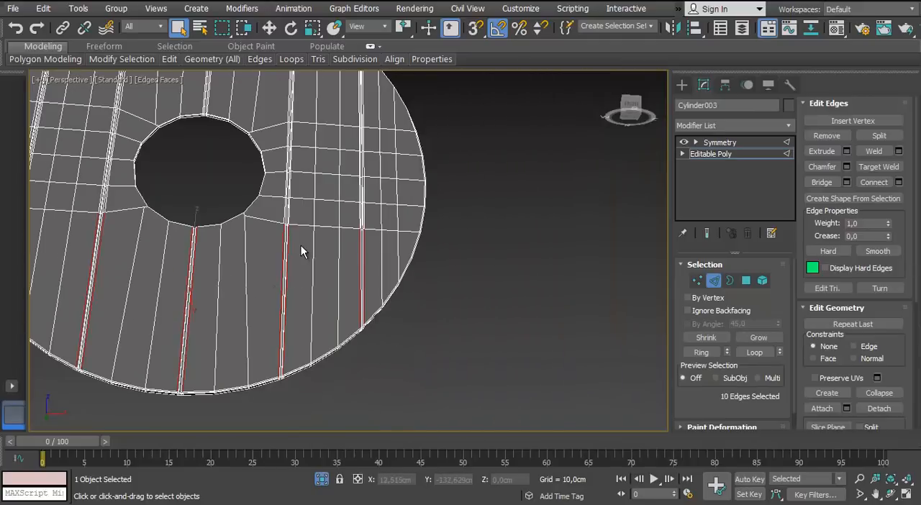
{"action": "key", "text": "alt+l"}
{"action": "key", "text": "ctrl+BackSpace"}
Remove the leftover supporting edges beside the plank groove above the central hole
{"action": "scroll", "coordinate": [217, 81], "scroll_direction": "up", "scroll_amount": 2}
{"action": "middle_click_drag", "start_coordinate": [217, 80], "coordinate": [281, 233]}
{"action": "scroll", "coordinate": [264, 261], "scroll_direction": "up", "scroll_amount": 4}
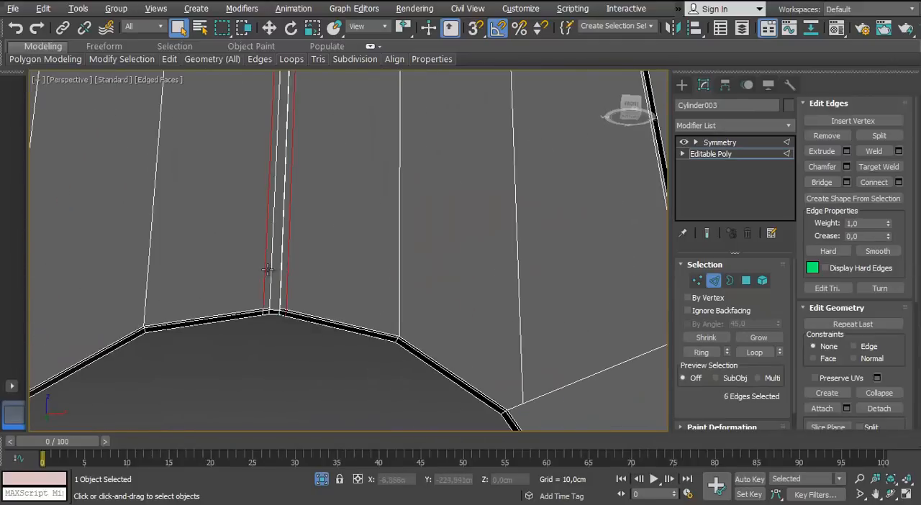
{"action": "key", "text": "ctrl+BackSpace"}
Switch the board to polygon editing and pick the narrow upper polygon of the groove left of the central hole
{"action": "scroll", "coordinate": [277, 361], "scroll_direction": "down", "scroll_amount": 6}
{"action": "middle_click_drag", "start_coordinate": [262, 290], "coordinate": [317, 265], "text": "alt"}
{"action": "scroll", "coordinate": [316, 265], "scroll_direction": "up", "scroll_amount": 4}
{"action": "middle_click_drag", "start_coordinate": [317, 264], "coordinate": [353, 224]}
{"action": "scroll", "coordinate": [364, 223], "scroll_direction": "up", "scroll_amount": 2}
{"action": "scroll", "coordinate": [365, 223], "scroll_direction": "down", "scroll_amount": 4}
{"action": "scroll", "coordinate": [210, 290], "scroll_direction": "down", "scroll_amount": 2}
{"action": "middle_click_drag", "start_coordinate": [209, 290], "coordinate": [224, 360]}
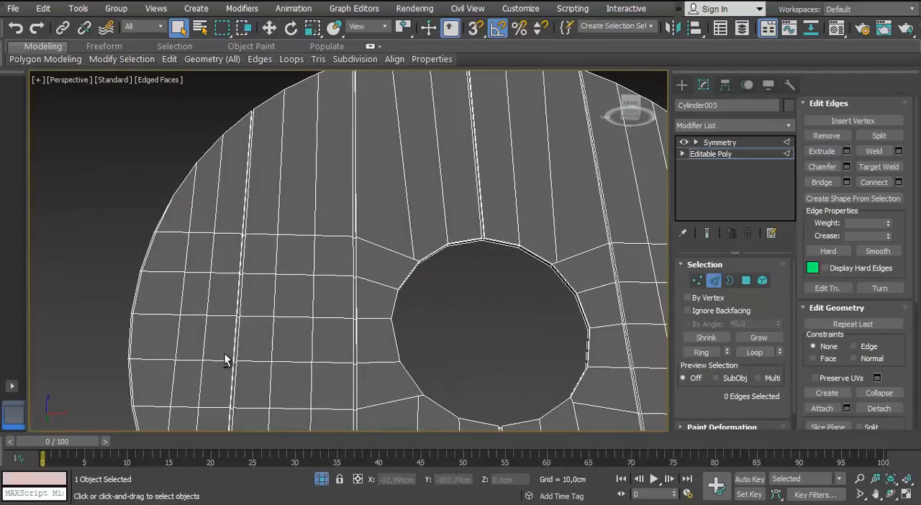
{"action": "scroll", "coordinate": [330, 216], "scroll_direction": "up", "scroll_amount": 5}
{"action": "left_click", "coordinate": [747, 281], "text": "ctrl"}
{"action": "scroll", "coordinate": [324, 238], "scroll_direction": "down", "scroll_amount": 4}
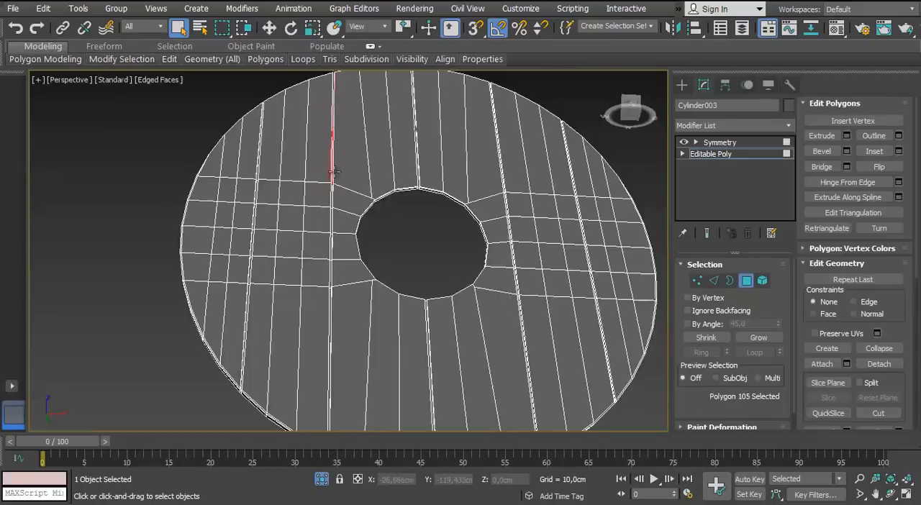
{"action": "scroll", "coordinate": [273, 263], "scroll_direction": "up", "scroll_amount": 8}
{"action": "middle_click_drag", "start_coordinate": [344, 247], "coordinate": [322, 169], "text": "alt"}
{"action": "scroll", "coordinate": [325, 296], "scroll_direction": "down", "scroll_amount": 2}
Pick the edge loop along the groove left of the central hole, then select the narrow polygons down that groove
{"action": "key", "text": "2"}
{"action": "double_click", "coordinate": [333, 260]}
{"action": "left_click", "coordinate": [746, 281]}
{"action": "left_click", "coordinate": [356, 304]}
{"action": "scroll", "coordinate": [359, 305], "scroll_direction": "down", "scroll_amount": 3}
{"action": "scroll", "coordinate": [303, 230], "scroll_direction": "up", "scroll_amount": 2}
{"action": "left_click", "coordinate": [323, 129], "text": "ctrl"}
{"action": "left_click", "coordinate": [321, 195], "text": "ctrl"}
{"action": "left_click", "coordinate": [320, 278], "text": "ctrl"}
{"action": "left_click", "coordinate": [318, 349], "text": "ctrl"}
Add the narrow polygons along the board's outermost left groove to the selection
{"action": "middle_click_drag", "start_coordinate": [318, 349], "coordinate": [316, 220]}
{"action": "scroll", "coordinate": [313, 279], "scroll_direction": "up", "scroll_amount": 4}
{"action": "scroll", "coordinate": [368, 232], "scroll_direction": "up", "scroll_amount": 1}
{"action": "scroll", "coordinate": [316, 220], "scroll_direction": "down", "scroll_amount": 5}
{"action": "middle_click_drag", "start_coordinate": [266, 129], "coordinate": [292, 214]}
{"action": "scroll", "coordinate": [264, 288], "scroll_direction": "up", "scroll_amount": 4}
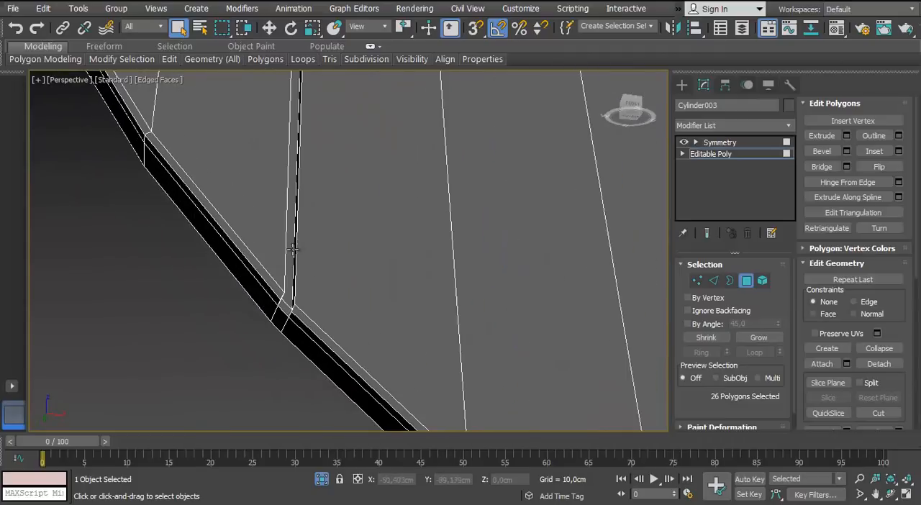
{"action": "left_click", "coordinate": [297, 128], "text": "ctrl"}
{"action": "scroll", "coordinate": [302, 126], "scroll_direction": "down", "scroll_amount": 3}
{"action": "middle_click_drag", "start_coordinate": [302, 126], "coordinate": [288, 281]}
{"action": "scroll", "coordinate": [283, 188], "scroll_direction": "up", "scroll_amount": 2}
{"action": "left_click", "coordinate": [284, 187], "text": "ctrl"}
{"action": "left_click", "coordinate": [290, 86], "text": "ctrl"}
{"action": "scroll", "coordinate": [293, 87], "scroll_direction": "down", "scroll_amount": 5}
{"action": "middle_click_drag", "start_coordinate": [295, 86], "coordinate": [270, 224]}
{"action": "scroll", "coordinate": [270, 226], "scroll_direction": "up", "scroll_amount": 5}
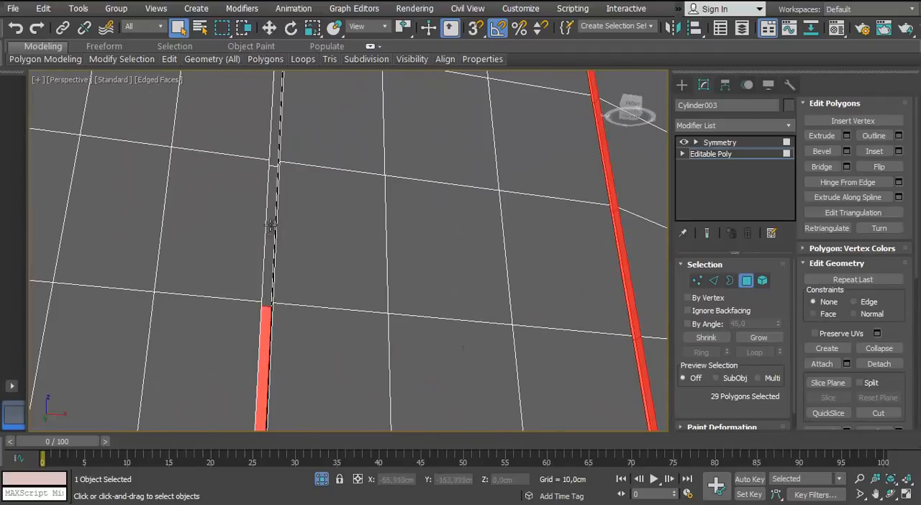
{"action": "key", "text": "f"}
{"action": "scroll", "coordinate": [341, 209], "scroll_direction": "up", "scroll_amount": 3}
{"action": "left_click", "coordinate": [322, 197], "text": "ctrl"}
Add the upper groove polygons above the central hole and in the two grooves to its right to the selection
{"action": "scroll", "coordinate": [348, 197], "scroll_direction": "down", "scroll_amount": 4}
{"action": "middle_click_drag", "start_coordinate": [619, 140], "coordinate": [381, 251]}
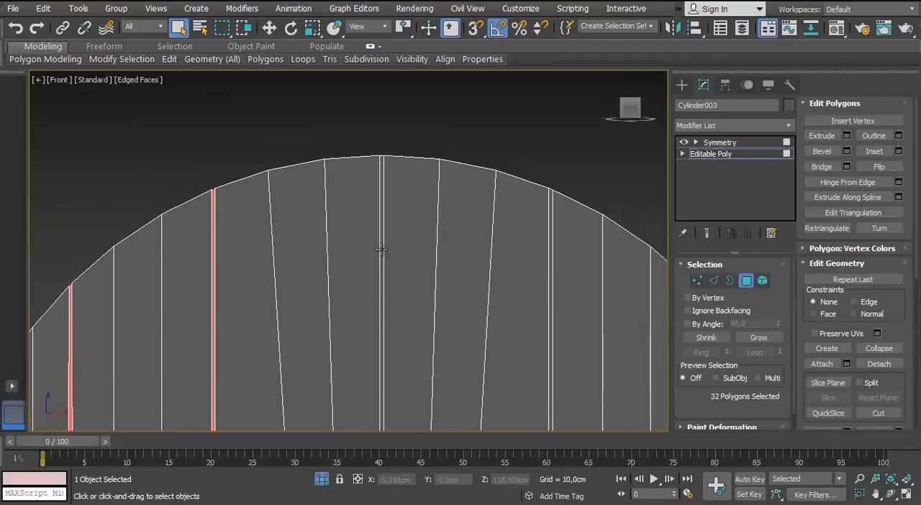
{"action": "left_click", "coordinate": [382, 250], "text": "ctrl"}
{"action": "middle_click_drag", "start_coordinate": [549, 258], "coordinate": [425, 231]}
{"action": "scroll", "coordinate": [425, 231], "scroll_direction": "up", "scroll_amount": 4}
{"action": "left_click", "coordinate": [427, 233], "text": "ctrl"}
{"action": "middle_click_drag", "start_coordinate": [576, 379], "coordinate": [477, 206]}
{"action": "left_click", "coordinate": [487, 208], "text": "ctrl"}
Add the narrow polygons of the groove immediately right of the central hole, continuing down to its lower part
{"action": "scroll", "coordinate": [500, 214], "scroll_direction": "down", "scroll_amount": 4}
{"action": "middle_click_drag", "start_coordinate": [390, 325], "coordinate": [405, 169]}
{"action": "left_click", "coordinate": [351, 198], "text": "ctrl"}
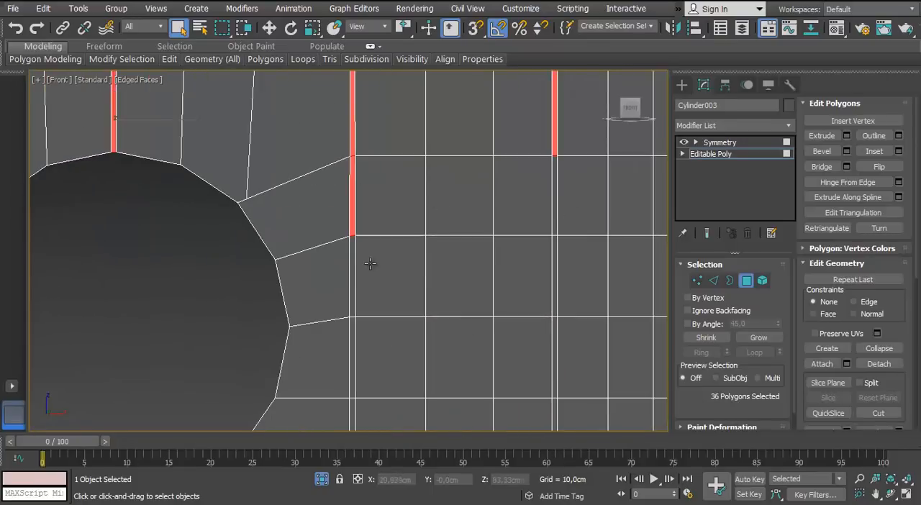
{"action": "left_click", "coordinate": [351, 269], "text": "ctrl"}
{"action": "middle_click_drag", "start_coordinate": [363, 334], "coordinate": [355, 148]}
{"action": "scroll", "coordinate": [355, 147], "scroll_direction": "down", "scroll_amount": 2}
{"action": "left_click", "coordinate": [346, 171], "text": "ctrl"}
{"action": "scroll", "coordinate": [358, 236], "scroll_direction": "up", "scroll_amount": 2}
{"action": "left_click", "coordinate": [343, 244], "text": "ctrl"}
Add the remaining narrow polygons in the two grooves on the right side of the central hole to the selection
{"action": "middle_click_drag", "start_coordinate": [326, 251], "coordinate": [200, 171]}
{"action": "scroll", "coordinate": [360, 208], "scroll_direction": "up", "scroll_amount": 2}
{"action": "left_click", "coordinate": [357, 208], "text": "ctrl"}
{"action": "middle_click_drag", "start_coordinate": [357, 144], "coordinate": [369, 313]}
{"action": "middle_click_drag", "start_coordinate": [370, 119], "coordinate": [397, 252]}
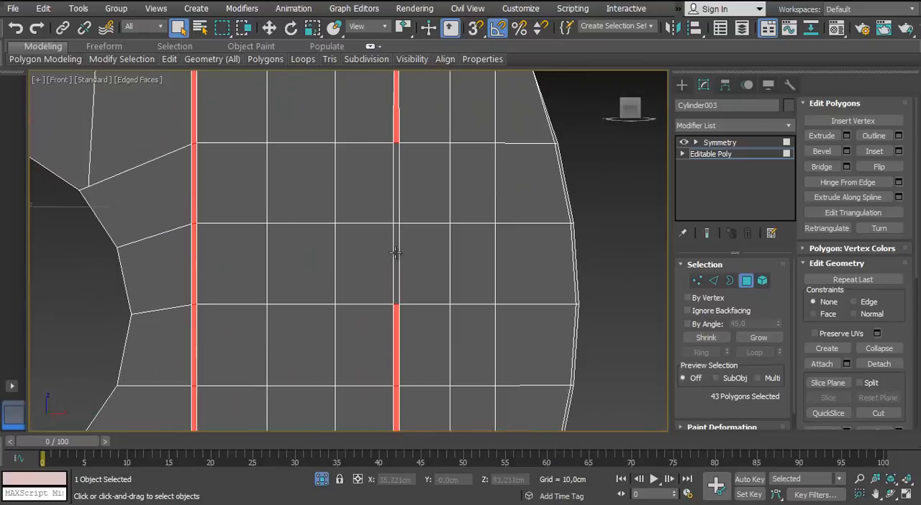
{"action": "left_click", "coordinate": [396, 252], "text": "ctrl"}
{"action": "left_click", "coordinate": [396, 194], "text": "ctrl"}
{"action": "scroll", "coordinate": [354, 249], "scroll_direction": "down", "scroll_amount": 6}
{"action": "scroll", "coordinate": [283, 310], "scroll_direction": "up", "scroll_amount": 5}
{"action": "left_click", "coordinate": [284, 247], "text": "ctrl"}
{"action": "scroll", "coordinate": [288, 253], "scroll_direction": "down", "scroll_amount": 3}
Delete the selected narrow groove polygons from the board
{"action": "key", "text": "p"}
{"action": "middle_click_drag", "start_coordinate": [292, 258], "coordinate": [388, 285], "text": "alt"}
{"action": "scroll", "coordinate": [312, 281], "scroll_direction": "up", "scroll_amount": 3}
{"action": "scroll", "coordinate": [576, 266], "scroll_direction": "up", "scroll_amount": 3}
{"action": "left_click", "coordinate": [744, 337]}
{"action": "scroll", "coordinate": [446, 288], "scroll_direction": "down", "scroll_amount": 4}
Try to select the supporting edge segments along the lower front rim between the grooves
{"action": "key", "text": "2"}
{"action": "double_click", "coordinate": [530, 343]}
{"action": "middle_click_drag", "start_coordinate": [506, 333], "coordinate": [300, 288]}
{"action": "scroll", "coordinate": [486, 257], "scroll_direction": "up", "scroll_amount": 5}
{"action": "scroll", "coordinate": [496, 252], "scroll_direction": "down", "scroll_amount": 2}
{"action": "double_click", "coordinate": [509, 242], "text": "ctrl"}
{"action": "double_click", "coordinate": [485, 250], "text": "ctrl"}
{"action": "scroll", "coordinate": [485, 251], "scroll_direction": "down", "scroll_amount": 4}
{"action": "middle_click_drag", "start_coordinate": [249, 308], "coordinate": [397, 319]}
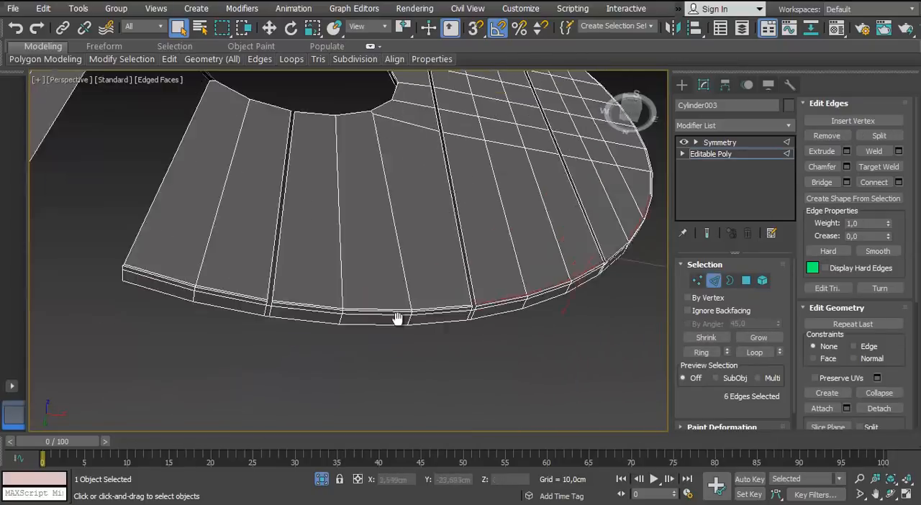
{"action": "scroll", "coordinate": [397, 319], "scroll_direction": "up", "scroll_amount": 3}
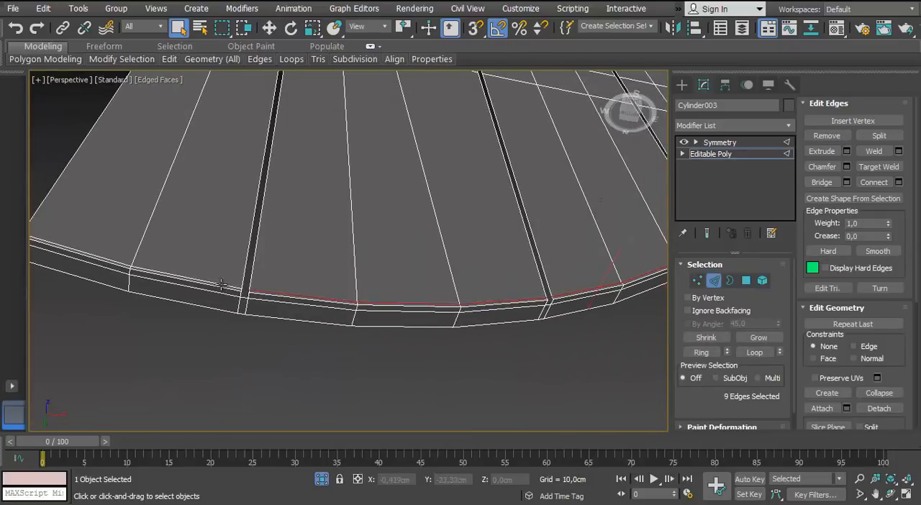
{"action": "double_click", "coordinate": [221, 285], "text": "ctrl"}
{"action": "scroll", "coordinate": [222, 285], "scroll_direction": "down", "scroll_amount": 5}
Undo the rim edge selections and the polygon-level changes that follow them
{"action": "middle_click_drag", "start_coordinate": [222, 285], "coordinate": [378, 297]}
{"action": "key", "text": "ctrl+z"}
{"action": "key", "text": "ctrl+z"}
{"action": "key", "text": "ctrl+z"}
{"action": "key", "text": "ctrl+z"}
{"action": "key", "text": "ctrl+z"}
{"action": "key", "text": "ctrl+z"}
{"action": "key", "text": "4"}
{"action": "middle_click_drag", "start_coordinate": [316, 314], "coordinate": [362, 267]}
{"action": "key", "text": "ctrl+z"}
{"action": "scroll", "coordinate": [362, 267], "scroll_direction": "up", "scroll_amount": 2}
{"action": "middle_click_drag", "start_coordinate": [372, 328], "coordinate": [373, 374]}
{"action": "scroll", "coordinate": [374, 374], "scroll_direction": "down", "scroll_amount": 2}
{"action": "key", "text": "ctrl+z"}
{"action": "middle_click_drag", "start_coordinate": [378, 132], "coordinate": [370, 292], "text": "alt"}
{"action": "scroll", "coordinate": [286, 310], "scroll_direction": "up", "scroll_amount": 2}
{"action": "scroll", "coordinate": [290, 281], "scroll_direction": "down", "scroll_amount": 2}
Select the open borders of the grooves across the board
{"action": "key", "text": "3"}
{"action": "scroll", "coordinate": [362, 305], "scroll_direction": "up", "scroll_amount": 2}
{"action": "key", "text": "ctrl+z"}
{"action": "scroll", "coordinate": [371, 292], "scroll_direction": "up", "scroll_amount": 2}
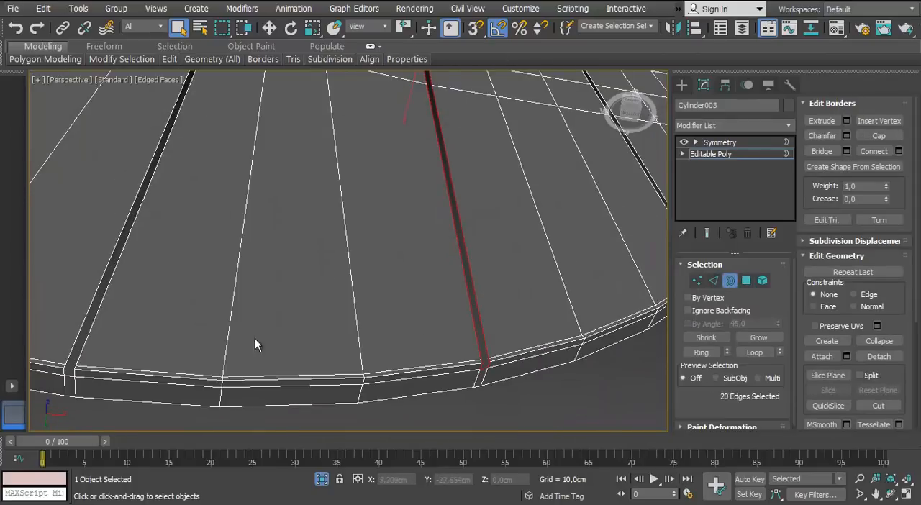
{"action": "scroll", "coordinate": [255, 338], "scroll_direction": "down", "scroll_amount": 2}
{"action": "left_click", "coordinate": [156, 310], "text": "ctrl"}
{"action": "left_click", "coordinate": [566, 259], "text": "ctrl"}
{"action": "scroll", "coordinate": [563, 272], "scroll_direction": "down", "scroll_amount": 4}
{"action": "scroll", "coordinate": [243, 298], "scroll_direction": "up", "scroll_amount": 3}
{"action": "left_click", "coordinate": [497, 259], "text": "ctrl"}
{"action": "left_click", "coordinate": [331, 108], "text": "ctrl"}
Switch the groove border selection to edges and start dropping the short end edges of the grooves
{"action": "middle_click_drag", "start_coordinate": [346, 209], "coordinate": [390, 331], "text": "alt"}
{"action": "scroll", "coordinate": [391, 331], "scroll_direction": "up", "scroll_amount": 3}
{"action": "middle_click_drag", "start_coordinate": [391, 187], "coordinate": [430, 264]}
{"action": "scroll", "coordinate": [430, 265], "scroll_direction": "up", "scroll_amount": 2}
{"action": "left_click", "coordinate": [714, 280]}
{"action": "left_click", "coordinate": [383, 249], "text": "alt"}
{"action": "middle_click_drag", "start_coordinate": [382, 248], "coordinate": [288, 242], "text": "alt"}
{"action": "left_click", "coordinate": [313, 215], "text": "alt"}
{"action": "scroll", "coordinate": [390, 198], "scroll_direction": "down", "scroll_amount": 3}
{"action": "middle_click_drag", "start_coordinate": [384, 195], "coordinate": [432, 281], "text": "alt"}
{"action": "scroll", "coordinate": [446, 305], "scroll_direction": "up", "scroll_amount": 4}
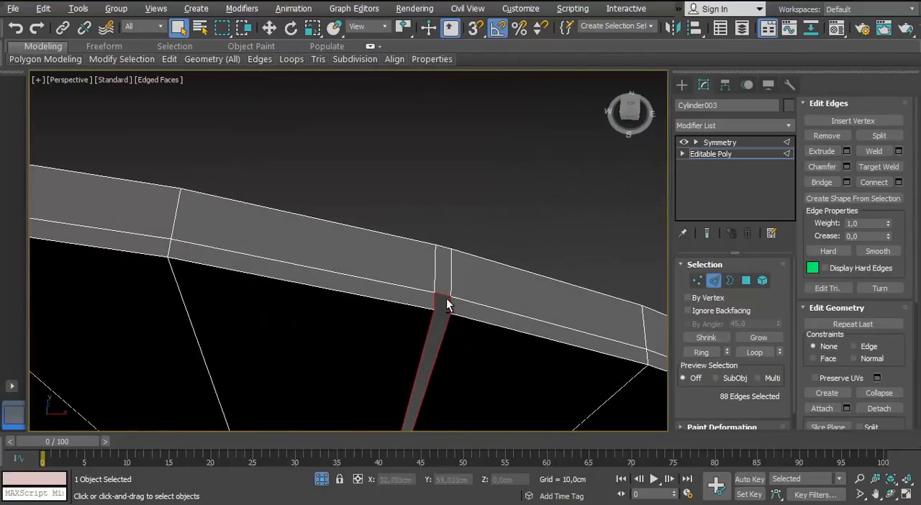
Deselect the short end edges where the other grooves meet the rim
{"action": "left_click", "coordinate": [446, 305], "text": "alt"}
{"action": "middle_click_drag", "start_coordinate": [648, 360], "coordinate": [267, 205]}
{"action": "middle_click_drag", "start_coordinate": [583, 320], "coordinate": [317, 194]}
{"action": "left_click", "coordinate": [338, 227], "text": "alt"}
{"action": "scroll", "coordinate": [338, 228], "scroll_direction": "down", "scroll_amount": 2}
{"action": "left_click", "coordinate": [378, 313], "text": "alt"}
{"action": "middle_click_drag", "start_coordinate": [137, 371], "coordinate": [286, 337]}
{"action": "left_click", "coordinate": [284, 337], "text": "alt"}
{"action": "scroll", "coordinate": [286, 336], "scroll_direction": "down", "scroll_amount": 3}
{"action": "scroll", "coordinate": [364, 288], "scroll_direction": "up", "scroll_amount": 3}
{"action": "middle_click_drag", "start_coordinate": [375, 367], "coordinate": [475, 288]}
{"action": "left_click", "coordinate": [366, 344], "text": "alt"}
Deselect the short end edges where the outer left groove meets the lower rim
{"action": "scroll", "coordinate": [366, 343], "scroll_direction": "down", "scroll_amount": 2}
{"action": "scroll", "coordinate": [159, 322], "scroll_direction": "up", "scroll_amount": 2}
{"action": "middle_click_drag", "start_coordinate": [106, 281], "coordinate": [180, 338], "text": "alt"}
{"action": "left_click", "coordinate": [440, 350], "text": "ctrl"}
{"action": "left_click", "coordinate": [430, 353], "text": "ctrl"}
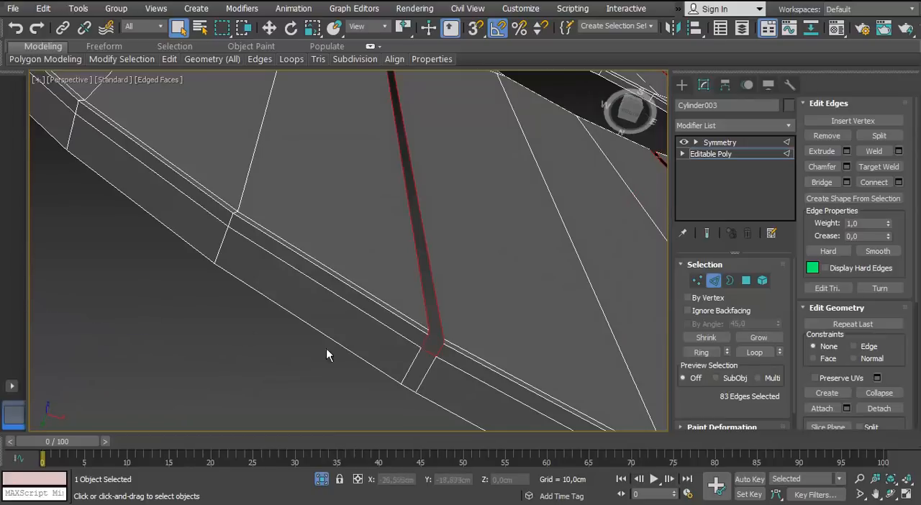
{"action": "left_click_drag", "start_coordinate": [429, 358], "coordinate": [427, 362], "text": "alt"}
{"action": "middle_click_drag", "start_coordinate": [497, 403], "coordinate": [209, 122]}
{"action": "left_click_drag", "start_coordinate": [443, 350], "coordinate": [428, 370], "text": "alt"}
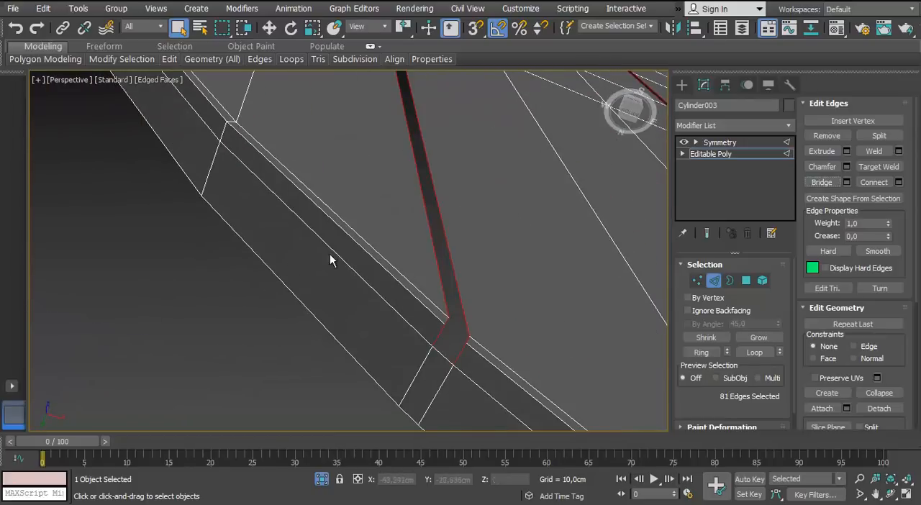
Try to bridge the long sides of all selected grooves at once
{"action": "scroll", "coordinate": [330, 253], "scroll_direction": "down", "scroll_amount": 4}
{"action": "middle_click_drag", "start_coordinate": [330, 254], "coordinate": [534, 203]}
{"action": "left_click", "coordinate": [818, 185]}
{"action": "middle_click_drag", "start_coordinate": [403, 288], "coordinate": [388, 353], "text": "alt"}
{"action": "scroll", "coordinate": [380, 382], "scroll_direction": "up", "scroll_amount": 2}
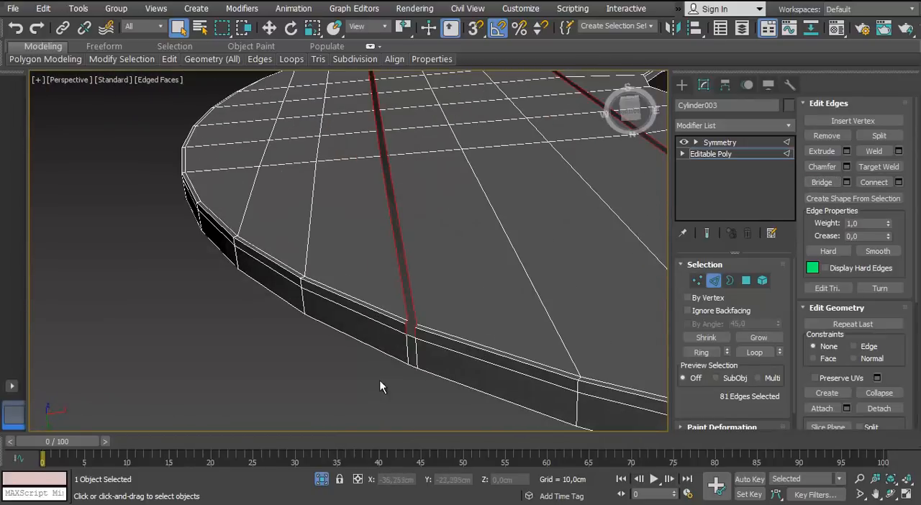
Select only the outer left groove's border, deselect its short end edges and bridge the two long sides
{"action": "left_click", "coordinate": [730, 281]}
{"action": "left_click", "coordinate": [415, 298]}
{"action": "key", "text": "2"}
{"action": "left_click", "coordinate": [412, 335], "text": "alt"}
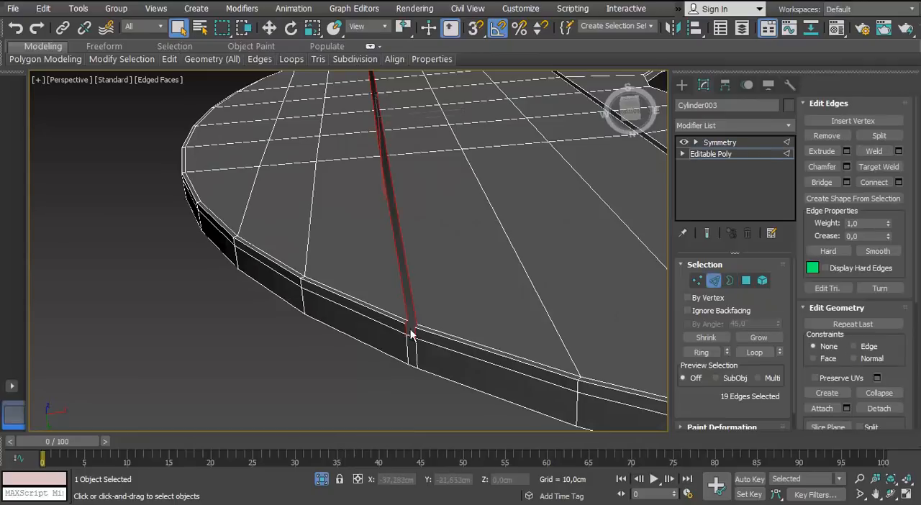
{"action": "middle_click_drag", "start_coordinate": [412, 334], "coordinate": [414, 238], "text": "alt"}
{"action": "middle_click_drag", "start_coordinate": [414, 237], "coordinate": [333, 276]}
{"action": "scroll", "coordinate": [333, 275], "scroll_direction": "up", "scroll_amount": 6}
{"action": "left_click", "coordinate": [824, 187]}
{"action": "scroll", "coordinate": [382, 138], "scroll_direction": "down", "scroll_amount": 8}
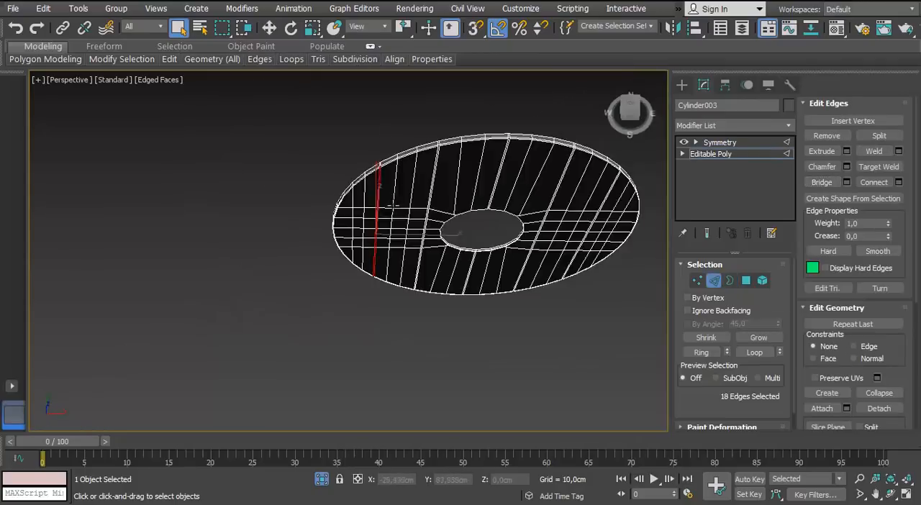
Select the supporting edge loop running around the side of the rim
{"action": "scroll", "coordinate": [426, 148], "scroll_direction": "up", "scroll_amount": 4}
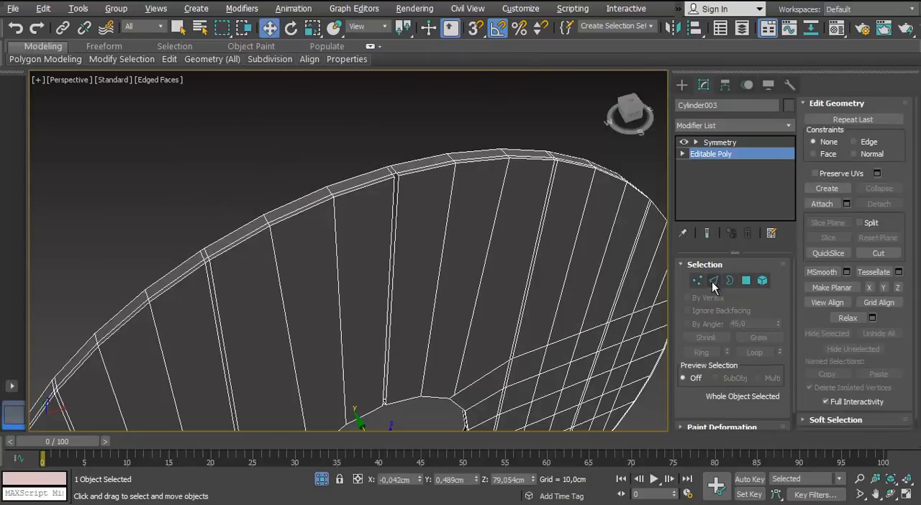
{"action": "left_click", "coordinate": [714, 282]}
{"action": "double_click", "coordinate": [294, 215]}
{"action": "double_click", "coordinate": [293, 215]}
{"action": "middle_click_drag", "start_coordinate": [294, 215], "coordinate": [376, 246], "text": "alt"}
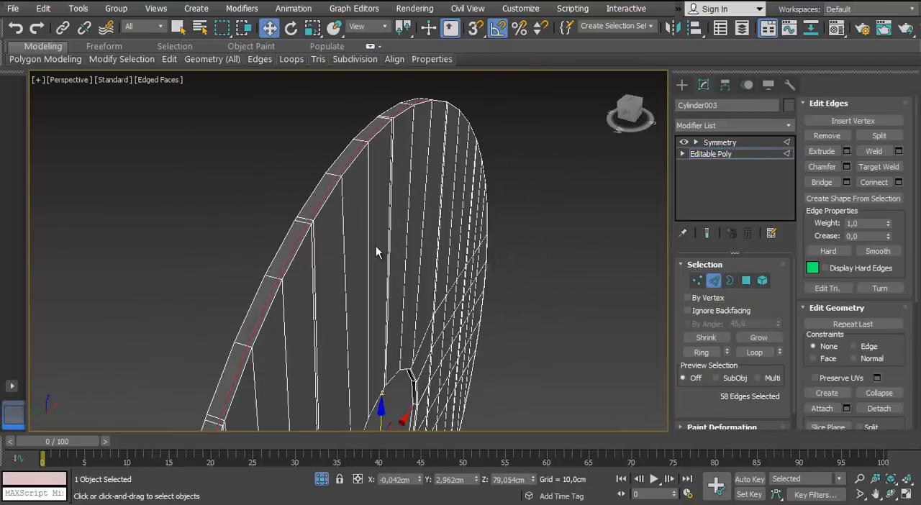
{"action": "double_click", "coordinate": [442, 258]}
{"action": "middle_click_drag", "start_coordinate": [442, 258], "coordinate": [346, 252], "text": "alt"}
{"action": "middle_click_drag", "start_coordinate": [346, 252], "coordinate": [345, 166]}
{"action": "scroll", "coordinate": [417, 216], "scroll_direction": "up", "scroll_amount": 2}
{"action": "scroll", "coordinate": [372, 271], "scroll_direction": "down", "scroll_amount": 5}
{"action": "scroll", "coordinate": [277, 206], "scroll_direction": "up", "scroll_amount": 4}
Bridge the open gap of the groove above the central hole from its border edges
{"action": "left_click", "coordinate": [729, 280]}
{"action": "left_click", "coordinate": [273, 202]}
{"action": "mouse_move", "coordinate": [345, 166]}
{"action": "middle_mouse_down"}
{"action": "mouse_move", "coordinate": [355, 218]}
{"action": "mouse_move", "coordinate": [346, 159]}
{"action": "middle_mouse_up"}
{"action": "scroll", "coordinate": [338, 202], "scroll_direction": "up", "scroll_amount": 4}
{"action": "left_click", "coordinate": [715, 281]}
{"action": "left_click_drag", "start_coordinate": [333, 189], "coordinate": [325, 216], "text": "alt"}
{"action": "scroll", "coordinate": [326, 216], "scroll_direction": "down", "scroll_amount": 4}
{"action": "middle_click_drag", "start_coordinate": [326, 216], "coordinate": [329, 348], "text": "alt"}
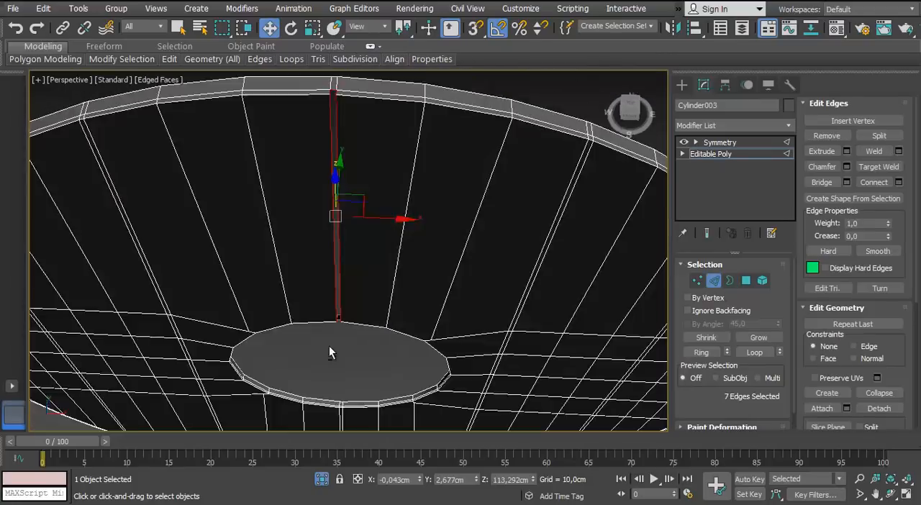
Check the rim with the Symmetry modifier, then remove the supporting edge loop around the rim's side from the Editable Poly
{"action": "middle_click_drag", "start_coordinate": [337, 90], "coordinate": [354, 182]}
{"action": "scroll", "coordinate": [353, 181], "scroll_direction": "up", "scroll_amount": 3}
{"action": "left_click", "coordinate": [719, 280]}
{"action": "left_click", "coordinate": [720, 143]}
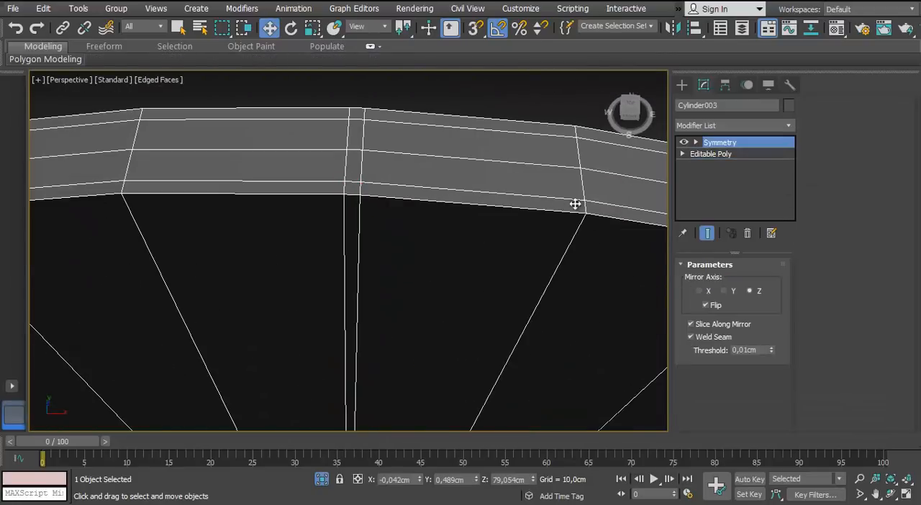
{"action": "left_click", "coordinate": [726, 155]}
{"action": "left_click", "coordinate": [715, 280]}
{"action": "double_click", "coordinate": [408, 186]}
{"action": "scroll", "coordinate": [409, 203], "scroll_direction": "down", "scroll_amount": 5}
{"action": "middle_click_drag", "start_coordinate": [409, 203], "coordinate": [366, 134], "text": "alt"}
{"action": "scroll", "coordinate": [325, 258], "scroll_direction": "up", "scroll_amount": 1}
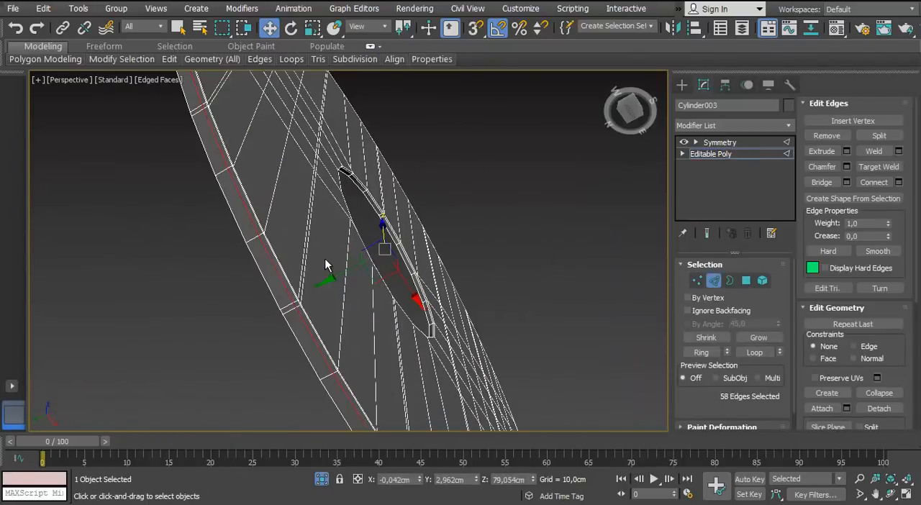
{"action": "left_click", "coordinate": [325, 258]}
Select a lengthwise edge loop on each of the two grooves left of the central hole
{"action": "middle_click_drag", "start_coordinate": [325, 258], "coordinate": [356, 314], "text": "alt"}
{"action": "double_click", "coordinate": [267, 276], "text": "ctrl"}
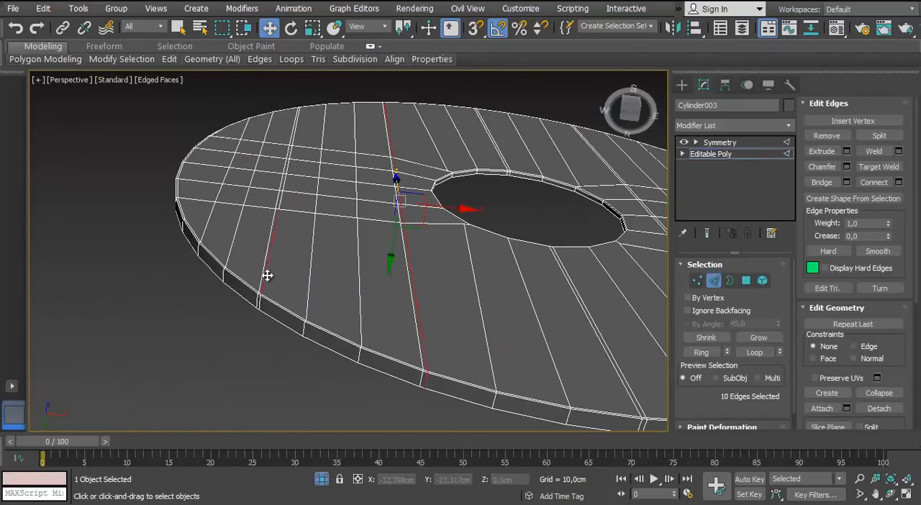
{"action": "middle_click_drag", "start_coordinate": [291, 285], "coordinate": [217, 281]}
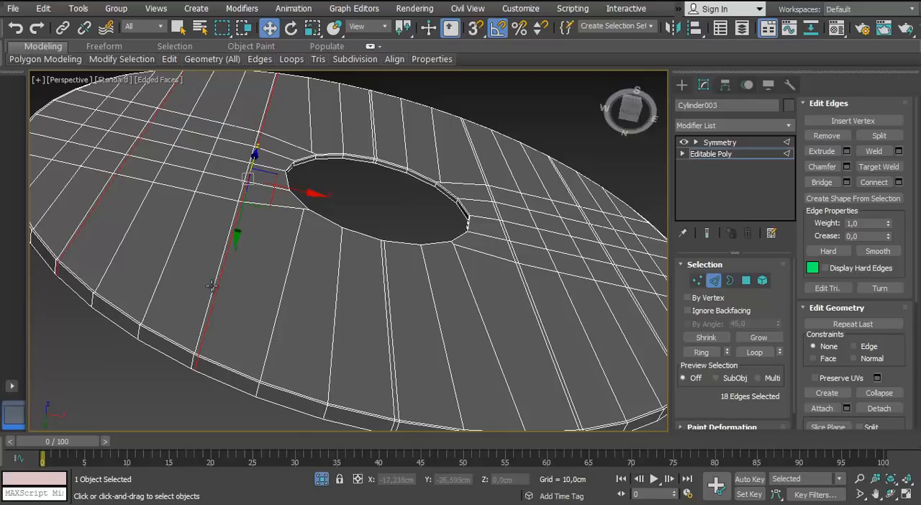
Remove the supporting edge loop that runs along the front face just inside the rim
{"action": "scroll", "coordinate": [211, 286], "scroll_direction": "up", "scroll_amount": 3}
{"action": "left_click", "coordinate": [147, 209]}
{"action": "scroll", "coordinate": [148, 209], "scroll_direction": "down", "scroll_amount": 4}
{"action": "middle_click_drag", "start_coordinate": [148, 209], "coordinate": [85, 208]}
{"action": "scroll", "coordinate": [282, 280], "scroll_direction": "up", "scroll_amount": 4}
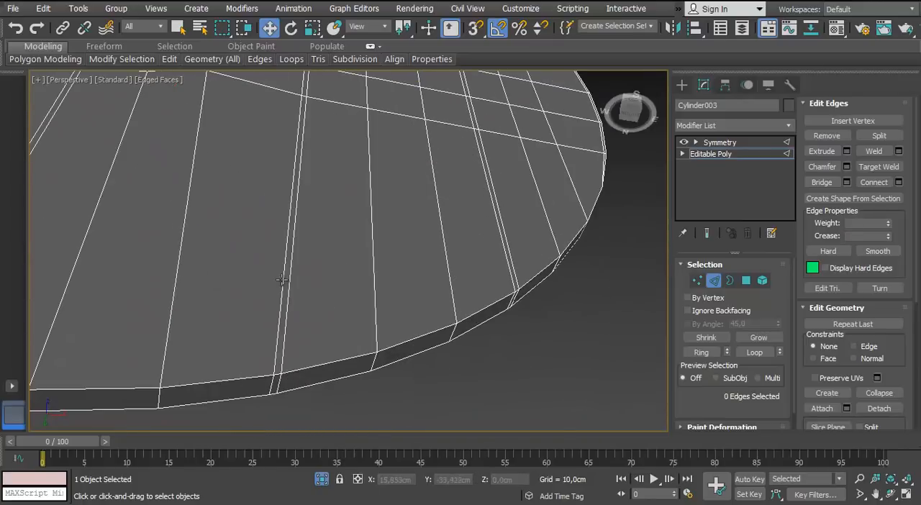
Pick edge loops along the bridged grooves, working from the outer right groove across to the left side
{"action": "double_click", "coordinate": [508, 268], "text": "ctrl"}
{"action": "scroll", "coordinate": [508, 268], "scroll_direction": "down", "scroll_amount": 4}
{"action": "middle_click_drag", "start_coordinate": [360, 274], "coordinate": [605, 295]}
{"action": "double_click", "coordinate": [454, 307]}
{"action": "double_click", "coordinate": [300, 281], "text": "ctrl"}
{"action": "middle_click_drag", "start_coordinate": [284, 289], "coordinate": [389, 302], "text": "alt"}
{"action": "scroll", "coordinate": [388, 302], "scroll_direction": "up", "scroll_amount": 3}
{"action": "scroll", "coordinate": [292, 315], "scroll_direction": "up", "scroll_amount": 3}
{"action": "double_click", "coordinate": [292, 322]}
{"action": "middle_click_drag", "start_coordinate": [292, 322], "coordinate": [43, 169]}
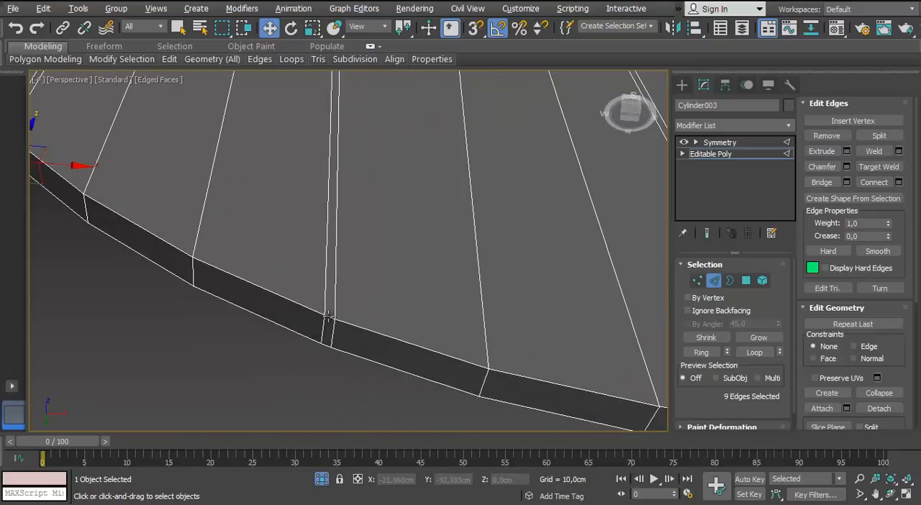
Add the short edges across the next bridged grooves along the lower rim to the edge selection
{"action": "middle_click_drag", "start_coordinate": [648, 375], "coordinate": [384, 328]}
{"action": "left_click", "coordinate": [388, 334], "text": "ctrl"}
{"action": "scroll", "coordinate": [388, 333], "scroll_direction": "down", "scroll_amount": 4}
{"action": "middle_click_drag", "start_coordinate": [497, 291], "coordinate": [318, 331]}
{"action": "scroll", "coordinate": [320, 345], "scroll_direction": "up", "scroll_amount": 4}
{"action": "left_click", "coordinate": [322, 352], "text": "ctrl"}
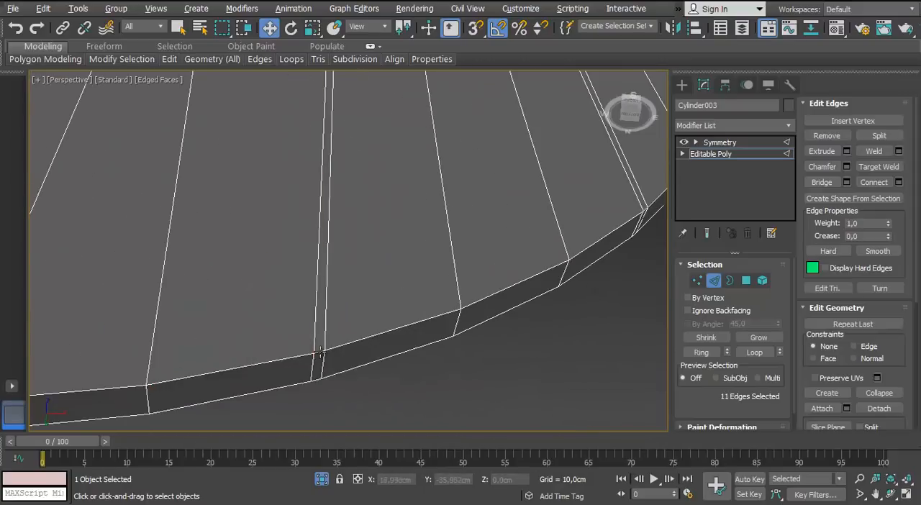
{"action": "left_click", "coordinate": [322, 356], "text": "ctrl"}
Select the remaining short edges across the grooves and connect them with 1 segment to run a centre line down each groove
{"action": "middle_click_drag", "start_coordinate": [633, 229], "coordinate": [354, 233]}
{"action": "scroll", "coordinate": [353, 233], "scroll_direction": "up", "scroll_amount": 4}
{"action": "left_click", "coordinate": [324, 267], "text": "ctrl"}
{"action": "scroll", "coordinate": [325, 270], "scroll_direction": "down", "scroll_amount": 6}
{"action": "key", "text": "alt+l"}
{"action": "scroll", "coordinate": [421, 179], "scroll_direction": "up", "scroll_amount": 4}
{"action": "middle_click_drag", "start_coordinate": [223, 126], "coordinate": [291, 392]}
{"action": "scroll", "coordinate": [291, 392], "scroll_direction": "up", "scroll_amount": 2}
{"action": "left_click", "coordinate": [291, 393], "text": "ctrl"}
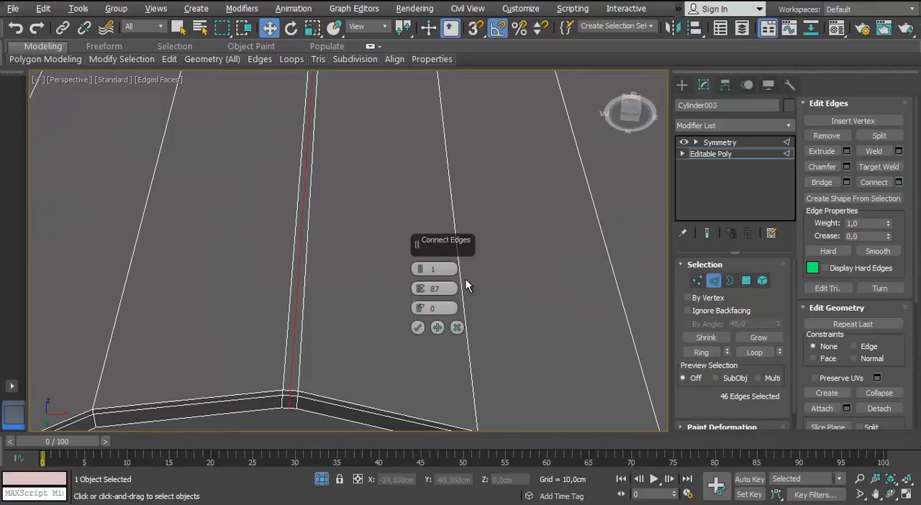
Select the two outer edge loops flanking the centre line on the grooves, working around the central hole
{"action": "double_click", "coordinate": [288, 350], "text": "ctrl"}
{"action": "scroll", "coordinate": [289, 350], "scroll_direction": "down", "scroll_amount": 4}
{"action": "middle_click_drag", "start_coordinate": [130, 309], "coordinate": [316, 264]}
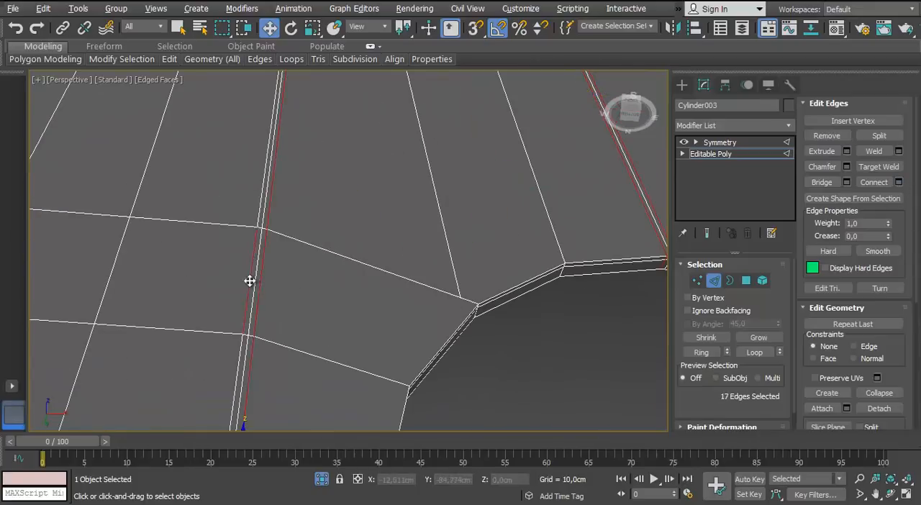
{"action": "double_click", "coordinate": [250, 281], "text": "ctrl"}
{"action": "scroll", "coordinate": [249, 281], "scroll_direction": "down", "scroll_amount": 4}
{"action": "middle_click_drag", "start_coordinate": [84, 278], "coordinate": [269, 231]}
{"action": "scroll", "coordinate": [269, 231], "scroll_direction": "up", "scroll_amount": 4}
{"action": "double_click", "coordinate": [253, 225], "text": "ctrl"}
{"action": "scroll", "coordinate": [253, 226], "scroll_direction": "down", "scroll_amount": 4}
{"action": "middle_click_drag", "start_coordinate": [431, 226], "coordinate": [368, 160]}
{"action": "double_click", "coordinate": [304, 247], "text": "ctrl"}
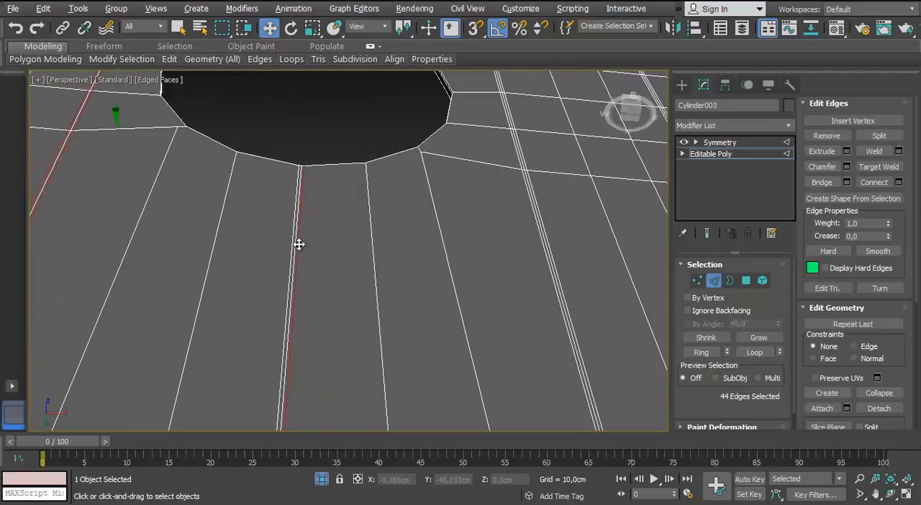
Add the last grooves' outer edge loops to the selection and remove them all, leaving one centre line per groove
{"action": "double_click", "coordinate": [297, 245], "text": "ctrl"}
{"action": "scroll", "coordinate": [298, 245], "scroll_direction": "down", "scroll_amount": 4}
{"action": "scroll", "coordinate": [276, 222], "scroll_direction": "up", "scroll_amount": 5}
{"action": "middle_click_drag", "start_coordinate": [451, 246], "coordinate": [321, 237]}
{"action": "double_click", "coordinate": [276, 222], "text": "ctrl"}
{"action": "scroll", "coordinate": [275, 221], "scroll_direction": "down", "scroll_amount": 4}
{"action": "scroll", "coordinate": [433, 219], "scroll_direction": "up", "scroll_amount": 4}
{"action": "scroll", "coordinate": [321, 237], "scroll_direction": "up", "scroll_amount": 3}
{"action": "double_click", "coordinate": [321, 237], "text": "ctrl"}
{"action": "scroll", "coordinate": [317, 266], "scroll_direction": "down", "scroll_amount": 6}
{"action": "left_click", "coordinate": [312, 270]}
{"action": "middle_click_drag", "start_coordinate": [312, 269], "coordinate": [395, 389]}
{"action": "scroll", "coordinate": [338, 217], "scroll_direction": "up", "scroll_amount": 6}
{"action": "middle_click_drag", "start_coordinate": [395, 389], "coordinate": [505, 287]}
{"action": "scroll", "coordinate": [378, 310], "scroll_direction": "up", "scroll_amount": 3}
{"action": "left_click", "coordinate": [379, 319]}
{"action": "scroll", "coordinate": [374, 289], "scroll_direction": "down", "scroll_amount": 10}
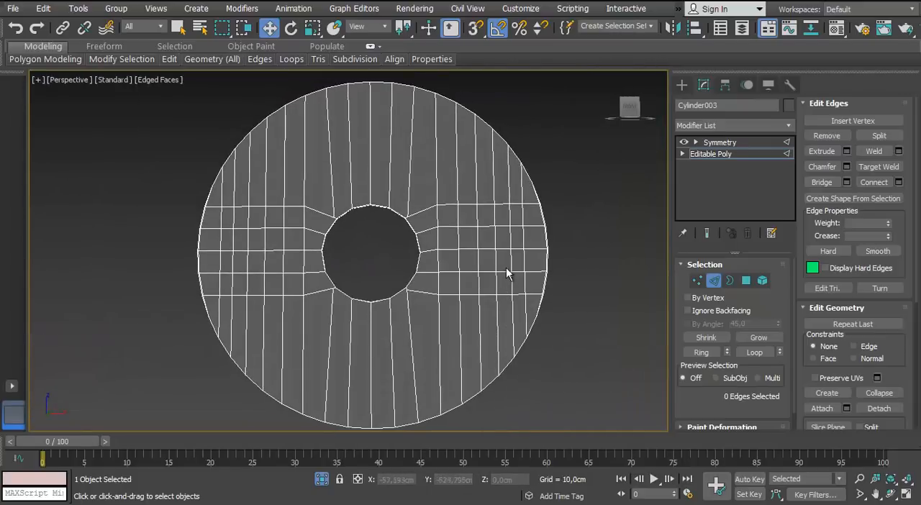
In the front view, target-weld the first column of grid vertices right of the hole into its middle vertex
{"action": "left_click", "coordinate": [695, 280]}
{"action": "key", "text": "f"}
{"action": "scroll", "coordinate": [492, 291], "scroll_direction": "up", "scroll_amount": 4}
{"action": "left_click", "coordinate": [742, 155]}
{"action": "middle_click_drag", "start_coordinate": [561, 205], "coordinate": [447, 222], "text": "alt"}
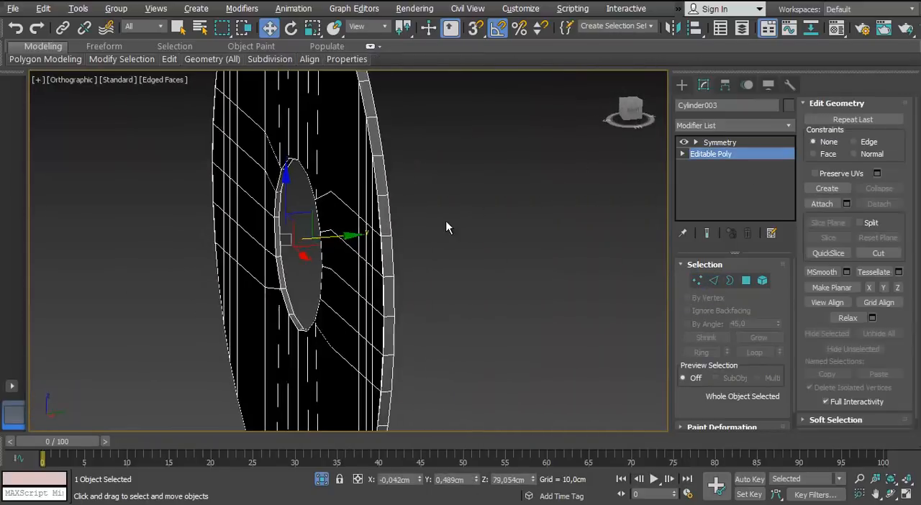
{"action": "key", "text": "f"}
{"action": "left_click", "coordinate": [697, 281]}
{"action": "scroll", "coordinate": [399, 257], "scroll_direction": "up", "scroll_amount": 3}
{"action": "key", "text": "ctrl+shift+w"}
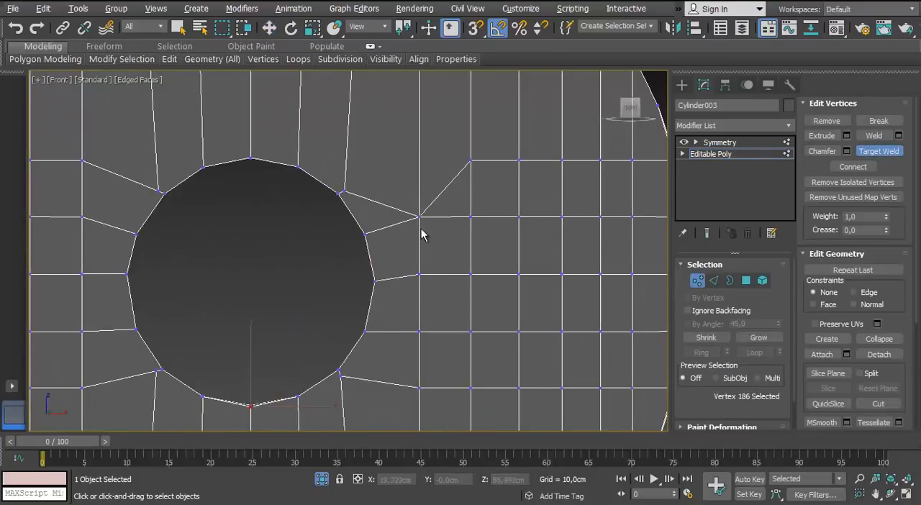
{"action": "left_click", "coordinate": [421, 388]}
{"action": "left_click", "coordinate": [420, 274]}
{"action": "scroll", "coordinate": [421, 288], "scroll_direction": "down", "scroll_amount": 5}
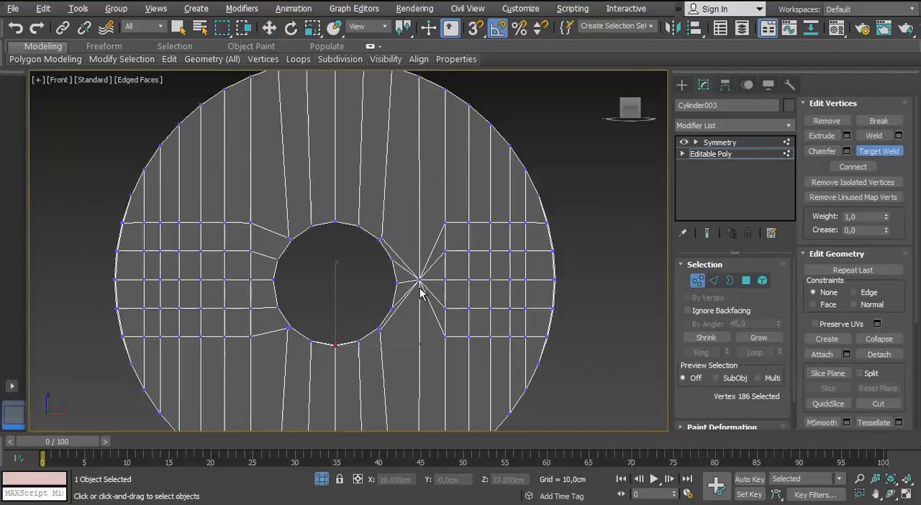
Weld the merged vertex into the next grid column's middle vertex and collapse that column onto it
{"action": "scroll", "coordinate": [425, 274], "scroll_direction": "up", "scroll_amount": 5}
{"action": "left_click", "coordinate": [462, 249]}
{"action": "scroll", "coordinate": [462, 251], "scroll_direction": "down", "scroll_amount": 2}
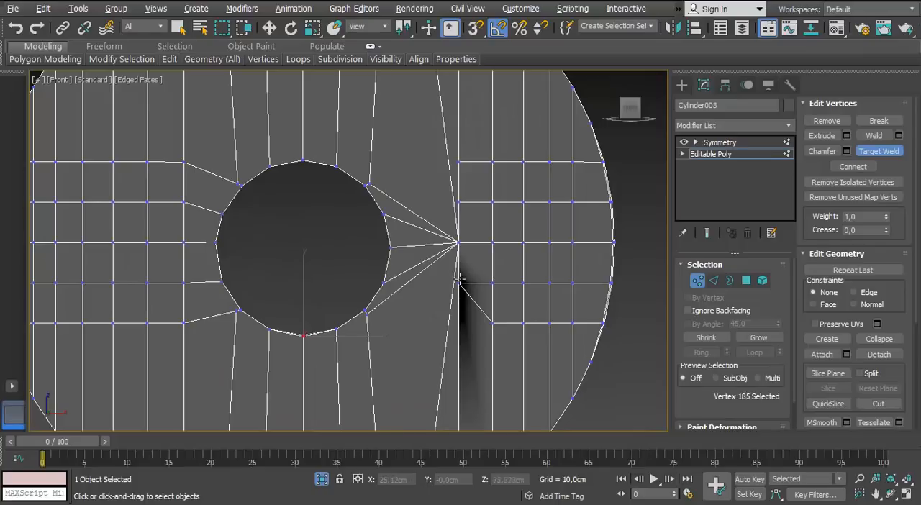
{"action": "middle_click_drag", "start_coordinate": [462, 168], "coordinate": [442, 211]}
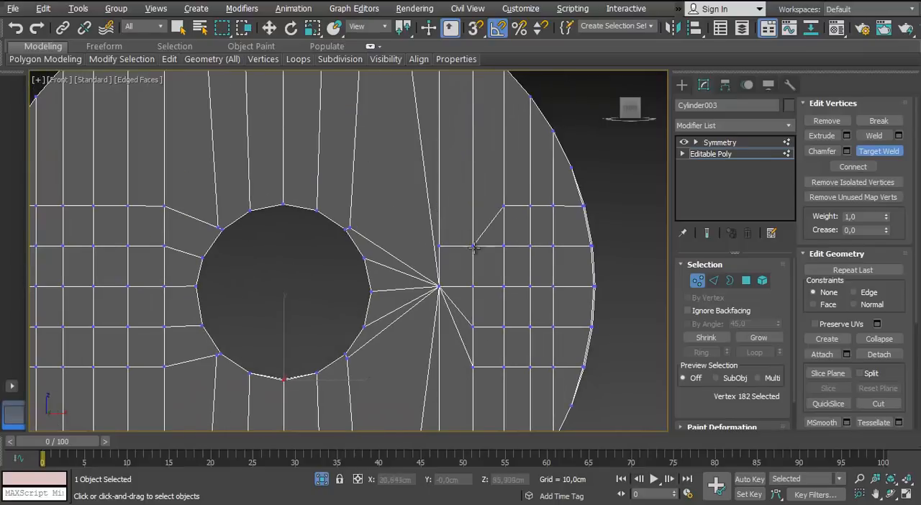
{"action": "left_click", "coordinate": [439, 286]}
Weld the doubled vertices on the hole's right edge and collapse the outer right grid columns onto the middle row
{"action": "scroll", "coordinate": [355, 236], "scroll_direction": "up", "scroll_amount": 4}
{"action": "scroll", "coordinate": [355, 237], "scroll_direction": "down", "scroll_amount": 4}
{"action": "scroll", "coordinate": [338, 309], "scroll_direction": "up", "scroll_amount": 4}
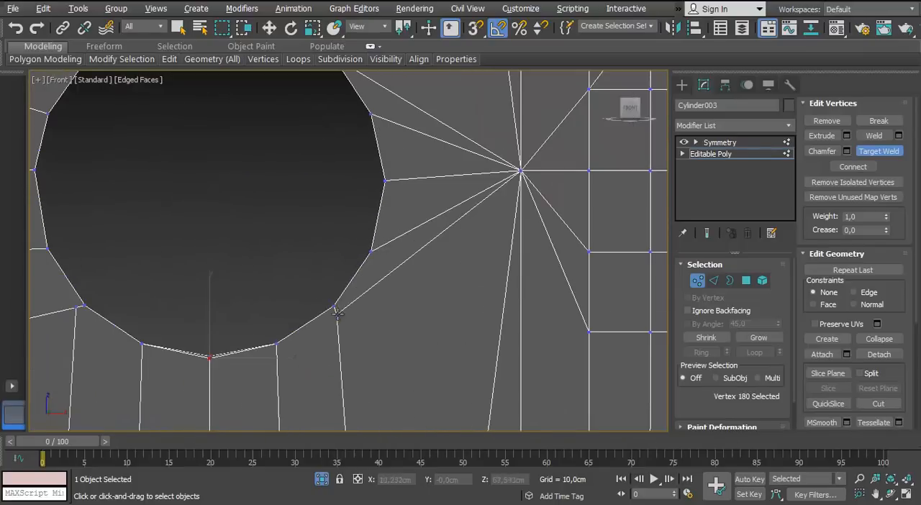
{"action": "middle_click_drag", "start_coordinate": [436, 272], "coordinate": [299, 322]}
{"action": "scroll", "coordinate": [299, 322], "scroll_direction": "down", "scroll_amount": 4}
{"action": "scroll", "coordinate": [432, 219], "scroll_direction": "up", "scroll_amount": 2}
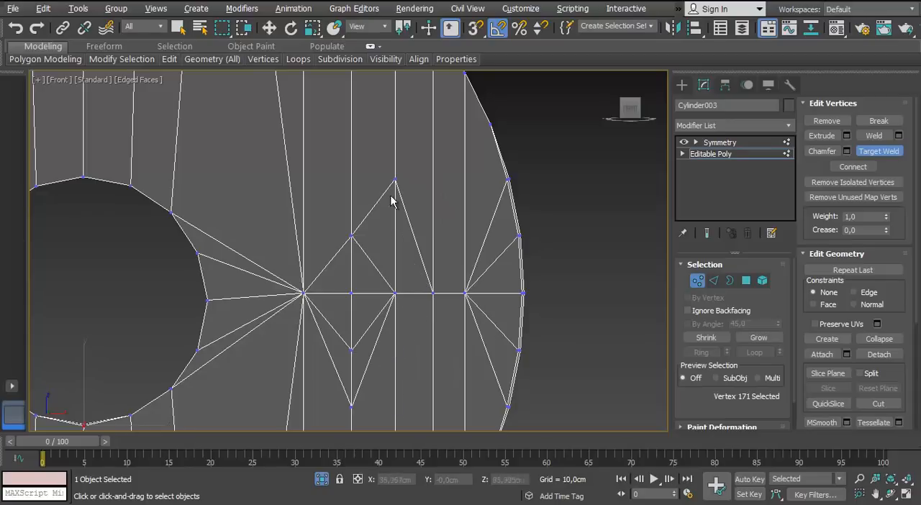
Weld the remaining middle-row vertices right of the hole together into a single hub vertex
{"action": "left_click", "coordinate": [353, 292]}
{"action": "scroll", "coordinate": [411, 321], "scroll_direction": "down", "scroll_amount": 4}
{"action": "scroll", "coordinate": [453, 339], "scroll_direction": "up", "scroll_amount": 4}
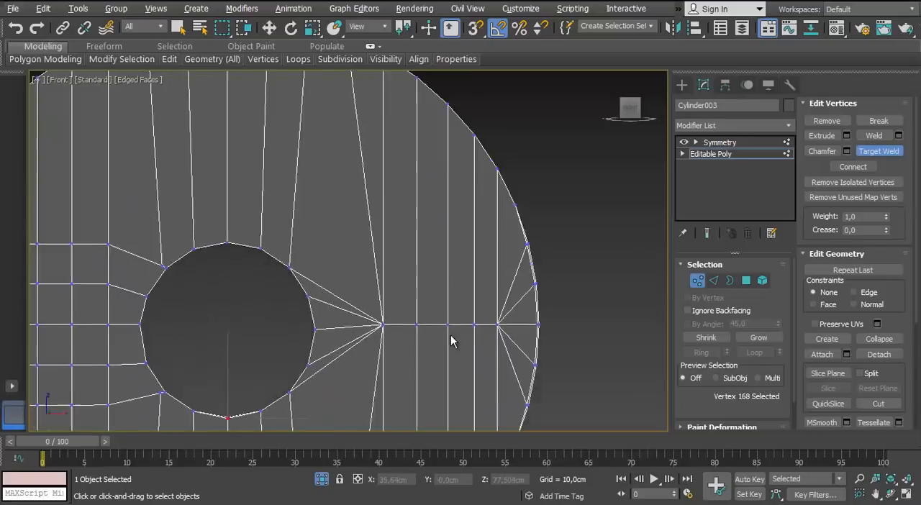
{"action": "middle_click_drag", "start_coordinate": [460, 319], "coordinate": [481, 345]}
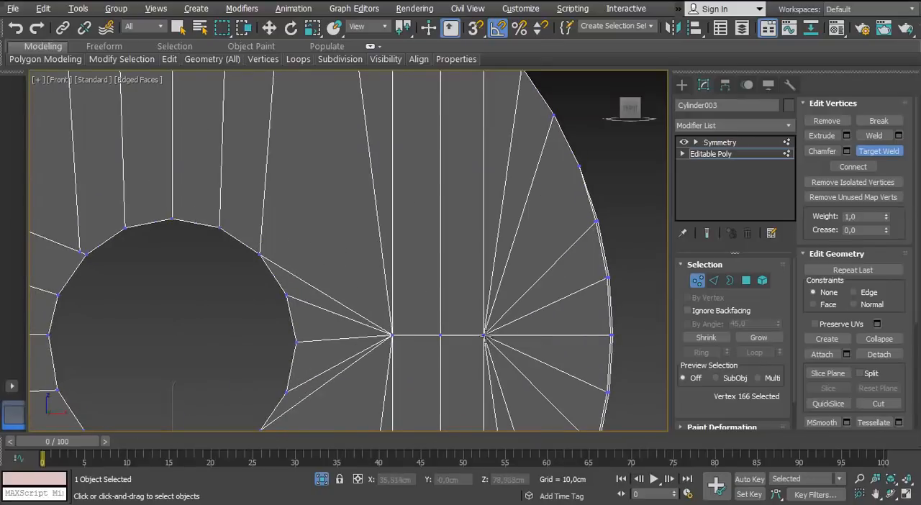
{"action": "left_click", "coordinate": [484, 335]}
{"action": "left_click", "coordinate": [441, 335]}
{"action": "left_click", "coordinate": [393, 335]}
Weld the grid vertices left of the hole into a matching single hub vertex
{"action": "scroll", "coordinate": [393, 335], "scroll_direction": "down", "scroll_amount": 3}
{"action": "middle_click_drag", "start_coordinate": [357, 355], "coordinate": [399, 259]}
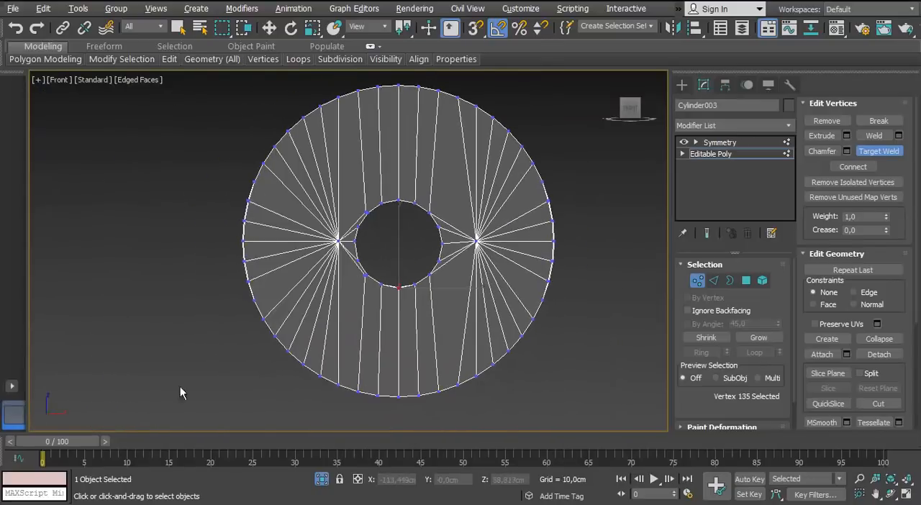
{"action": "middle_click_drag", "start_coordinate": [506, 265], "coordinate": [468, 269]}
{"action": "scroll", "coordinate": [468, 269], "scroll_direction": "up", "scroll_amount": 1}
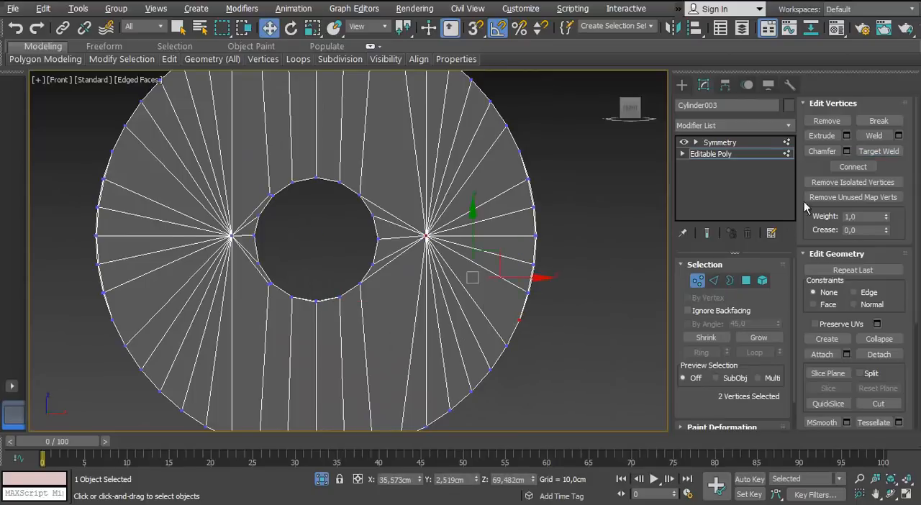
Connect the hub vertices to the rim vertices that have no edge running to them
{"action": "left_click", "coordinate": [865, 170]}
{"action": "middle_click_drag", "start_coordinate": [408, 312], "coordinate": [604, 275]}
{"action": "left_click", "coordinate": [309, 283]}
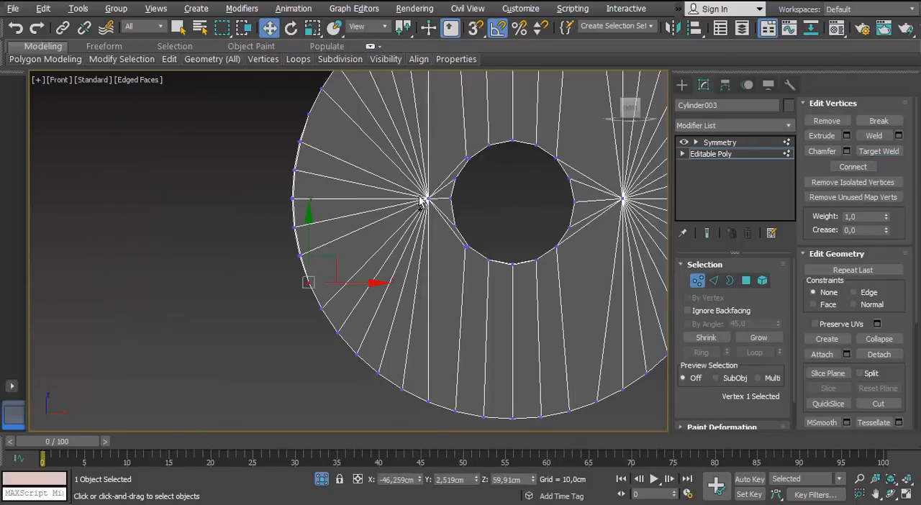
{"action": "left_click", "coordinate": [850, 171]}
{"action": "scroll", "coordinate": [282, 126], "scroll_direction": "up", "scroll_amount": 2}
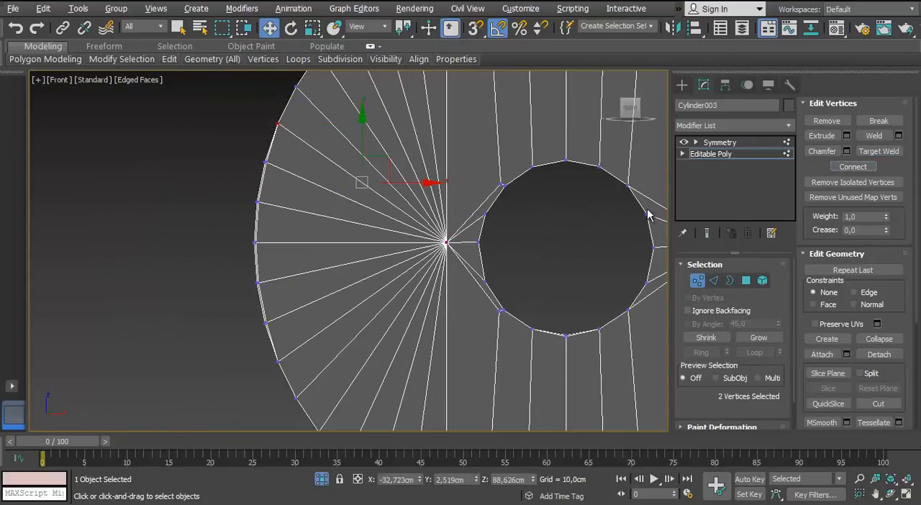
Target-weld the doubled vertices on the left edge of the central hole
{"action": "scroll", "coordinate": [618, 179], "scroll_direction": "up", "scroll_amount": 2}
{"action": "left_click", "coordinate": [884, 152]}
{"action": "left_click", "coordinate": [393, 193]}
{"action": "scroll", "coordinate": [395, 194], "scroll_direction": "down", "scroll_amount": 1}
{"action": "left_click", "coordinate": [344, 298]}
{"action": "left_click", "coordinate": [351, 294]}
{"action": "scroll", "coordinate": [348, 299], "scroll_direction": "up", "scroll_amount": 1}
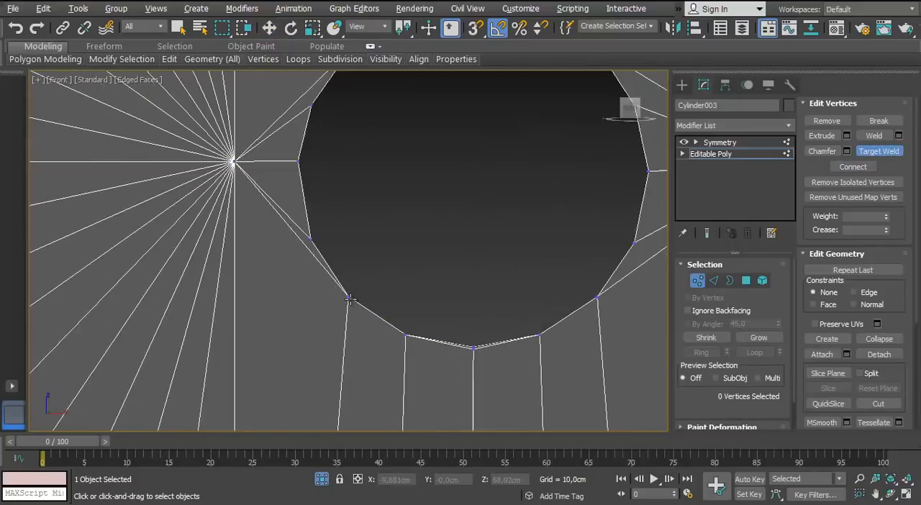
{"action": "scroll", "coordinate": [353, 277], "scroll_direction": "down", "scroll_amount": 3}
Show the board with its Symmetry modifier in perspective, leave isolation, and inspect it together with the other shield parts
{"action": "key", "text": "w"}
{"action": "key", "text": "p"}
{"action": "middle_click_drag", "start_coordinate": [312, 223], "coordinate": [339, 267], "text": "alt"}
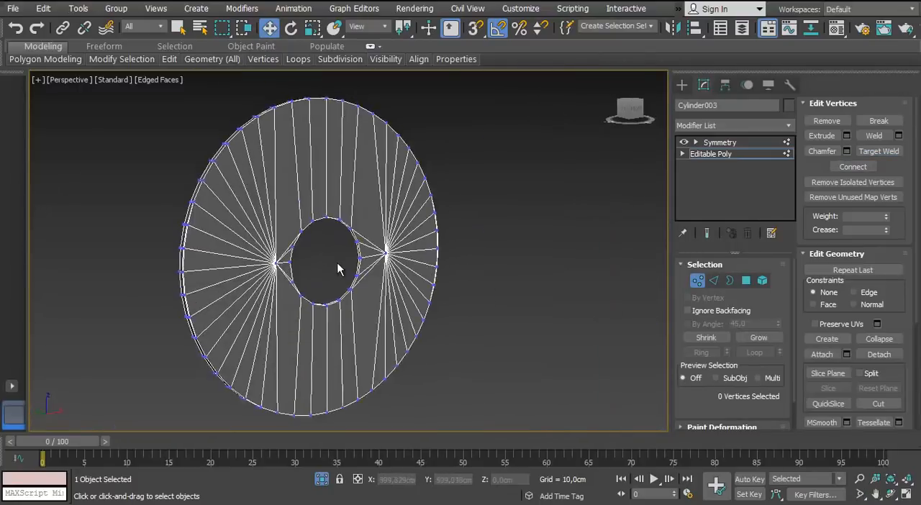
{"action": "scroll", "coordinate": [339, 267], "scroll_direction": "up", "scroll_amount": 3}
{"action": "left_click", "coordinate": [724, 146]}
{"action": "middle_click_drag", "start_coordinate": [620, 209], "coordinate": [248, 317], "text": "alt"}
{"action": "scroll", "coordinate": [305, 324], "scroll_direction": "up", "scroll_amount": 5}
{"action": "scroll", "coordinate": [305, 325], "scroll_direction": "down", "scroll_amount": 6}
{"action": "left_click", "coordinate": [321, 481]}
{"action": "scroll", "coordinate": [478, 179], "scroll_direction": "up", "scroll_amount": 2}
{"action": "middle_click_drag", "start_coordinate": [324, 216], "coordinate": [331, 354], "text": "alt"}
{"action": "scroll", "coordinate": [389, 277], "scroll_direction": "down", "scroll_amount": 5}
{"action": "scroll", "coordinate": [403, 327], "scroll_direction": "up", "scroll_amount": 5}
{"action": "scroll", "coordinate": [394, 332], "scroll_direction": "up", "scroll_amount": 4}
{"action": "scroll", "coordinate": [395, 331], "scroll_direction": "down", "scroll_amount": 4}
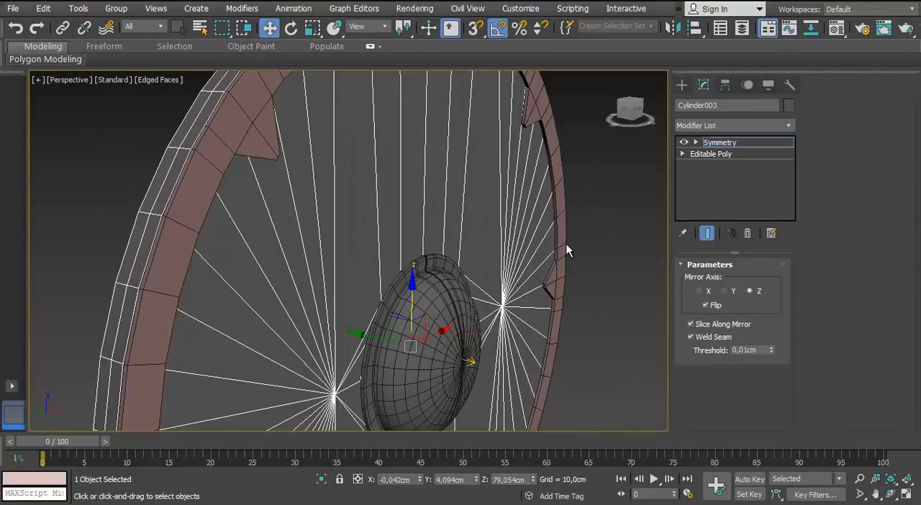
{"action": "scroll", "coordinate": [411, 240], "scroll_direction": "down", "scroll_amount": 4}
{"action": "key", "text": "m"}
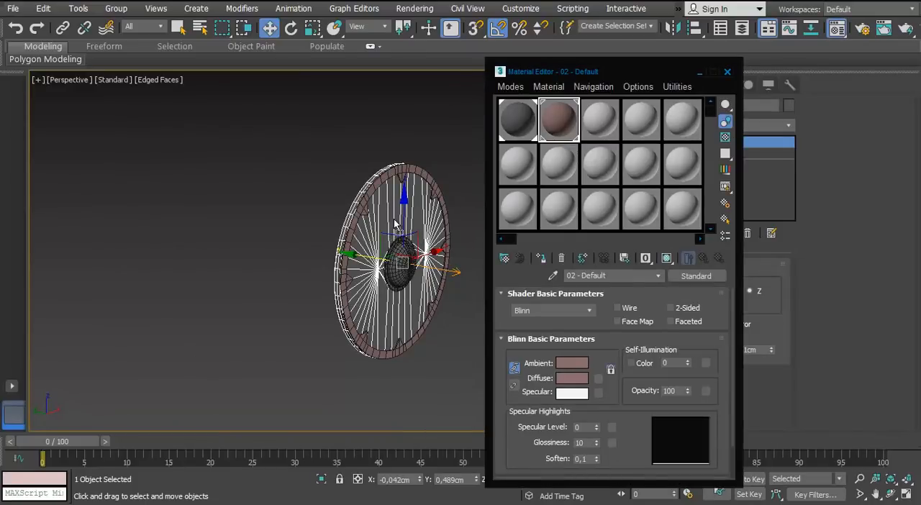
{"action": "left_click_drag", "start_coordinate": [394, 224], "coordinate": [395, 226]}
{"action": "left_click", "coordinate": [727, 72]}
Select the central domed boss piece, isolate it, and start editing its edges
{"action": "left_click", "coordinate": [401, 269]}
{"action": "scroll", "coordinate": [400, 270], "scroll_direction": "up", "scroll_amount": 5}
{"action": "key", "text": "alt+q"}
{"action": "middle_click_drag", "start_coordinate": [403, 267], "coordinate": [360, 273], "text": "alt"}
{"action": "left_click", "coordinate": [714, 281]}
Select the supporting edge loops that run along the boss piece's pointed straps
{"action": "middle_click_drag", "start_coordinate": [202, 179], "coordinate": [324, 310]}
{"action": "middle_click_drag", "start_coordinate": [324, 309], "coordinate": [281, 287], "text": "alt"}
{"action": "scroll", "coordinate": [300, 160], "scroll_direction": "up", "scroll_amount": 3}
{"action": "scroll", "coordinate": [336, 238], "scroll_direction": "up", "scroll_amount": 2}
{"action": "middle_click_drag", "start_coordinate": [299, 159], "coordinate": [268, 225]}
{"action": "left_click", "coordinate": [338, 238]}
{"action": "scroll", "coordinate": [338, 238], "scroll_direction": "up", "scroll_amount": 2}
{"action": "scroll", "coordinate": [337, 238], "scroll_direction": "down", "scroll_amount": 3}
{"action": "double_click", "coordinate": [239, 203]}
{"action": "double_click", "coordinate": [193, 288], "text": "ctrl"}
{"action": "double_click", "coordinate": [354, 298], "text": "ctrl"}
{"action": "middle_click_drag", "start_coordinate": [354, 299], "coordinate": [405, 313], "text": "alt"}
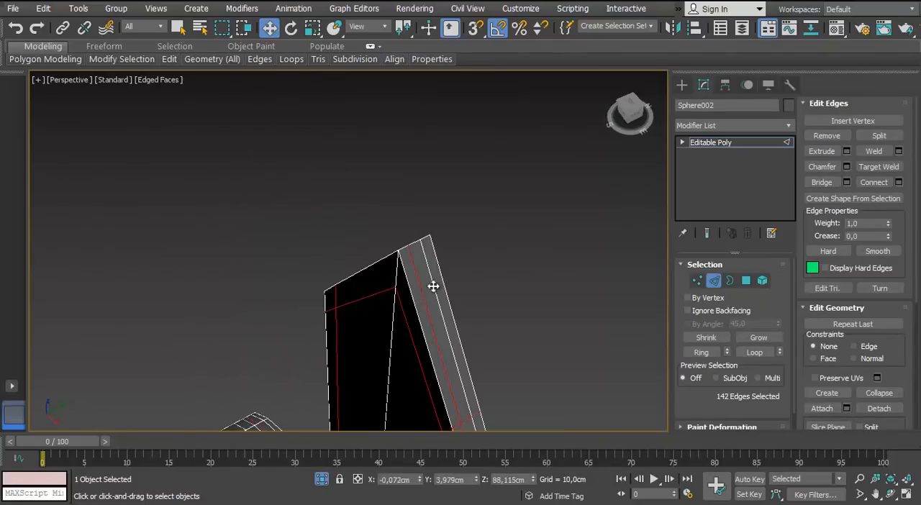
Select the supporting edge loops around the outer rim of the boss's ring
{"action": "scroll", "coordinate": [321, 278], "scroll_direction": "down", "scroll_amount": 3}
{"action": "middle_click_drag", "start_coordinate": [433, 286], "coordinate": [360, 210], "text": "alt"}
{"action": "left_click", "coordinate": [315, 300]}
{"action": "scroll", "coordinate": [315, 303], "scroll_direction": "down", "scroll_amount": 1}
{"action": "scroll", "coordinate": [314, 303], "scroll_direction": "up", "scroll_amount": 3}
{"action": "double_click", "coordinate": [356, 213]}
{"action": "double_click", "coordinate": [335, 204], "text": "ctrl"}
{"action": "double_click", "coordinate": [288, 243], "text": "ctrl"}
{"action": "middle_click_drag", "start_coordinate": [288, 244], "coordinate": [389, 208], "text": "alt"}
{"action": "double_click", "coordinate": [394, 190], "text": "ctrl"}
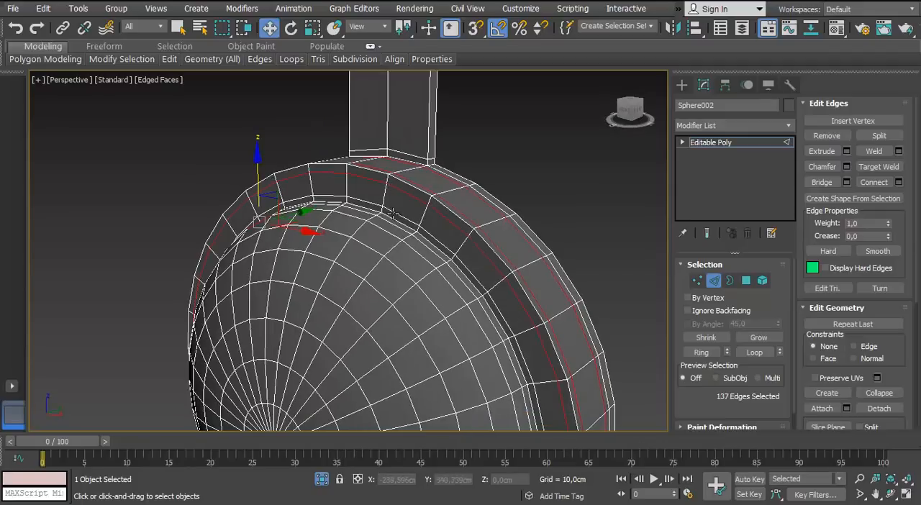
Select the supporting edge loops around the ring's inner opening on the back and remove them
{"action": "scroll", "coordinate": [384, 300], "scroll_direction": "down", "scroll_amount": 3}
{"action": "middle_click_drag", "start_coordinate": [383, 300], "coordinate": [274, 190], "text": "alt"}
{"action": "scroll", "coordinate": [273, 190], "scroll_direction": "up", "scroll_amount": 4}
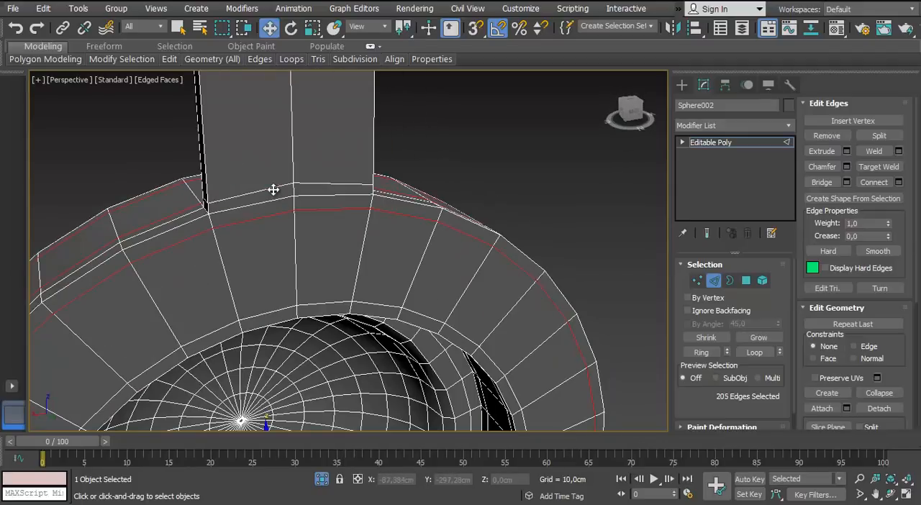
{"action": "middle_click_drag", "start_coordinate": [319, 219], "coordinate": [447, 285], "text": "alt"}
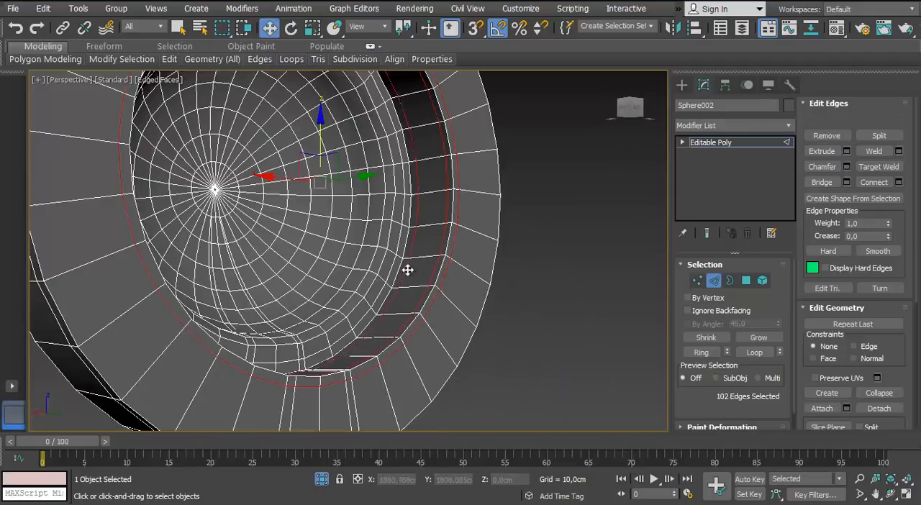
{"action": "key", "text": "ctrl+BackSpace"}
Select and remove the lengthwise supporting edge loops on the lower pointed strap
{"action": "scroll", "coordinate": [408, 270], "scroll_direction": "down", "scroll_amount": 3}
{"action": "middle_click_drag", "start_coordinate": [305, 225], "coordinate": [490, 310], "text": "alt"}
{"action": "middle_click_drag", "start_coordinate": [245, 381], "coordinate": [268, 224]}
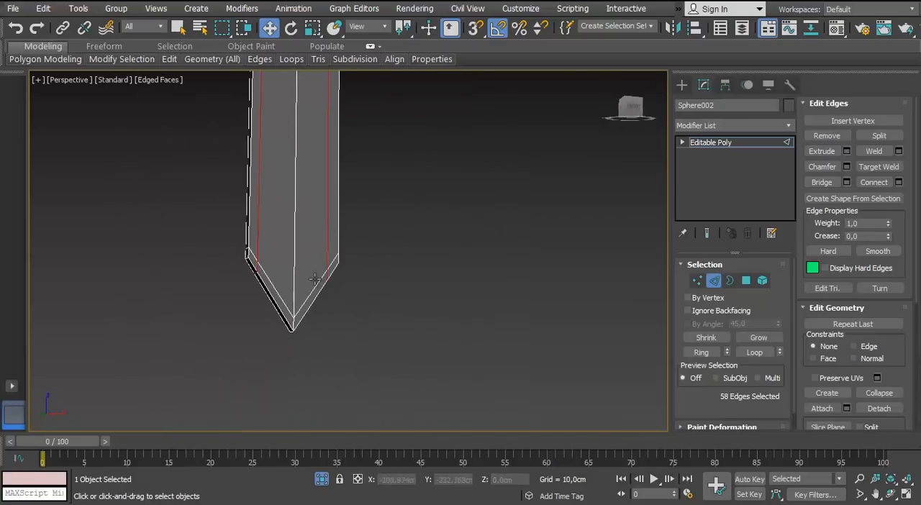
{"action": "middle_click_drag", "start_coordinate": [295, 108], "coordinate": [329, 201]}
{"action": "key", "text": "ctrl+BackSpace"}
{"action": "scroll", "coordinate": [281, 267], "scroll_direction": "down", "scroll_amount": 3}
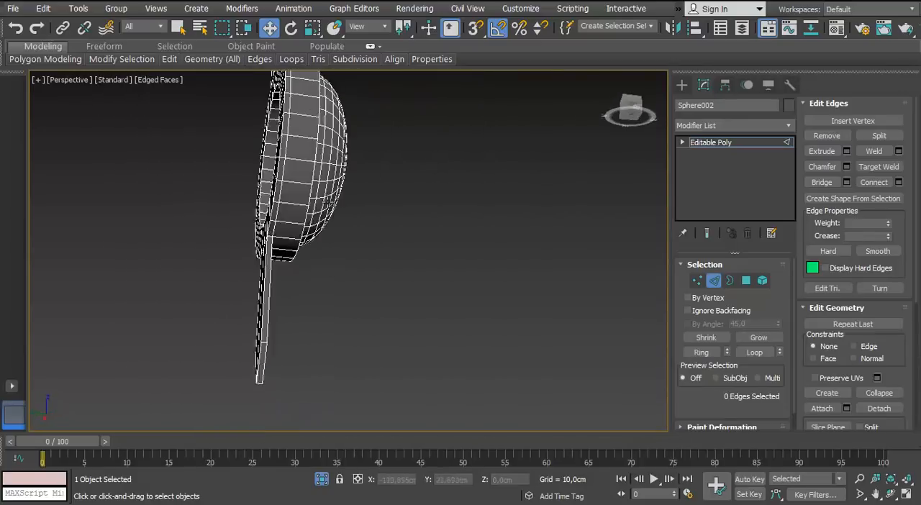
Target-weld the leftover supporting vertices at the corners where the straps meet the ring
{"action": "scroll", "coordinate": [241, 216], "scroll_direction": "up", "scroll_amount": 3}
{"action": "key", "text": "1"}
{"action": "scroll", "coordinate": [430, 209], "scroll_direction": "up", "scroll_amount": 3}
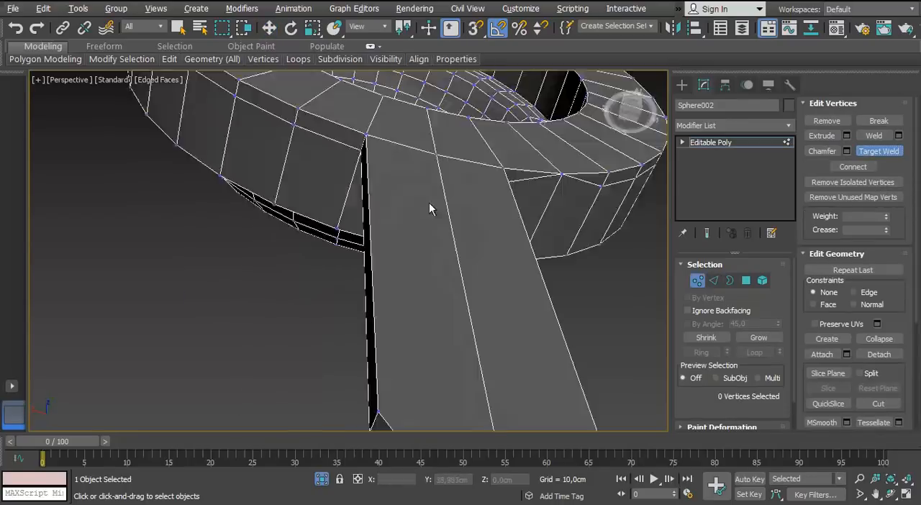
{"action": "scroll", "coordinate": [430, 209], "scroll_direction": "down", "scroll_amount": 3}
{"action": "middle_click_drag", "start_coordinate": [380, 84], "coordinate": [434, 173], "text": "alt"}
{"action": "scroll", "coordinate": [372, 240], "scroll_direction": "up", "scroll_amount": 3}
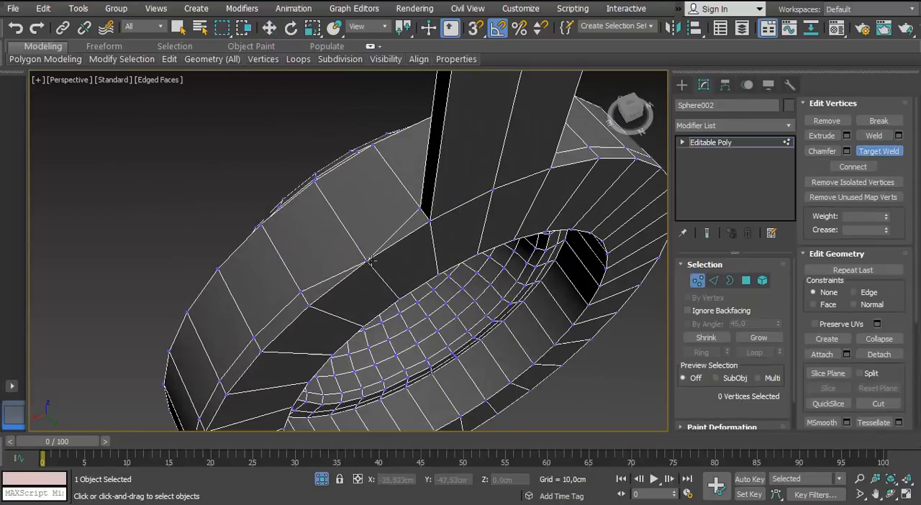
{"action": "middle_click_drag", "start_coordinate": [371, 260], "coordinate": [434, 256], "text": "alt"}
Remove the leftover supporting edge loop around the outer side of the boss's ring
{"action": "left_click", "coordinate": [714, 280]}
{"action": "double_click", "coordinate": [489, 326]}
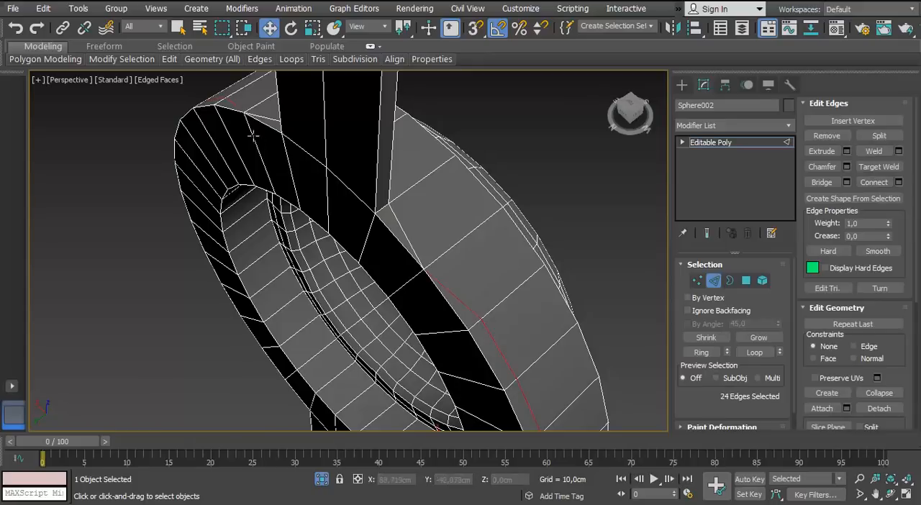
{"action": "middle_click_drag", "start_coordinate": [310, 205], "coordinate": [354, 158], "text": "alt"}
{"action": "scroll", "coordinate": [407, 292], "scroll_direction": "up", "scroll_amount": 3}
{"action": "scroll", "coordinate": [288, 356], "scroll_direction": "up", "scroll_amount": 2}
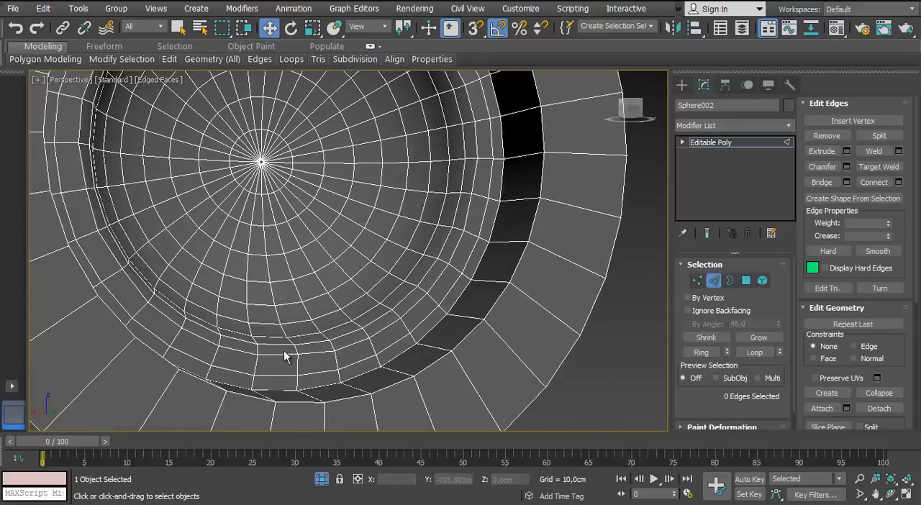
Select and remove the supporting edge loops around the boss's inner hollow on the back
{"action": "double_click", "coordinate": [335, 371]}
{"action": "middle_click_drag", "start_coordinate": [334, 370], "coordinate": [433, 249], "text": "alt"}
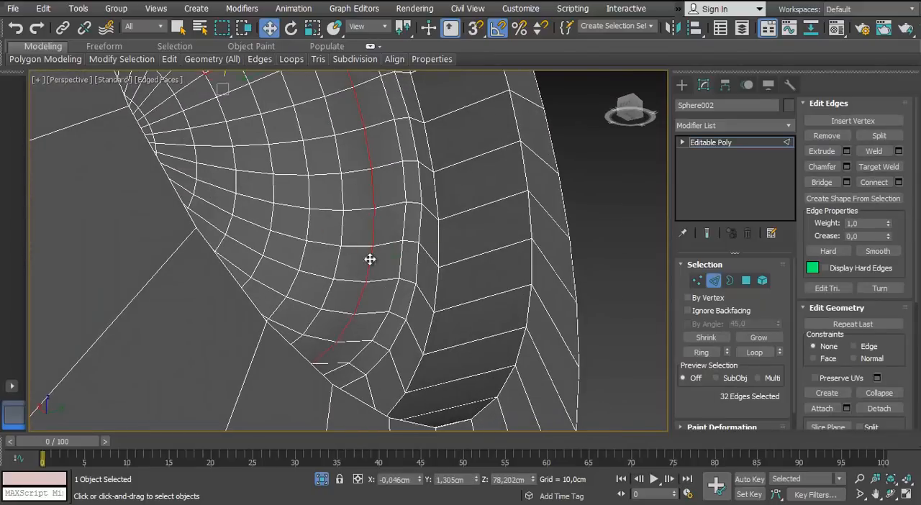
{"action": "double_click", "coordinate": [310, 260], "text": "ctrl"}
{"action": "middle_click_drag", "start_coordinate": [309, 261], "coordinate": [309, 224], "text": "alt"}
{"action": "double_click", "coordinate": [284, 255], "text": "ctrl"}
{"action": "scroll", "coordinate": [306, 299], "scroll_direction": "down", "scroll_amount": 2}
{"action": "key", "text": "ctrl+BackSpace"}
Select and remove the remaining supporting edge loop on the boss's outer dome and leave edge editing
{"action": "scroll", "coordinate": [306, 299], "scroll_direction": "down", "scroll_amount": 3}
{"action": "key", "text": "1"}
{"action": "left_click", "coordinate": [711, 282]}
{"action": "scroll", "coordinate": [288, 238], "scroll_direction": "up", "scroll_amount": 3}
{"action": "left_click", "coordinate": [281, 198]}
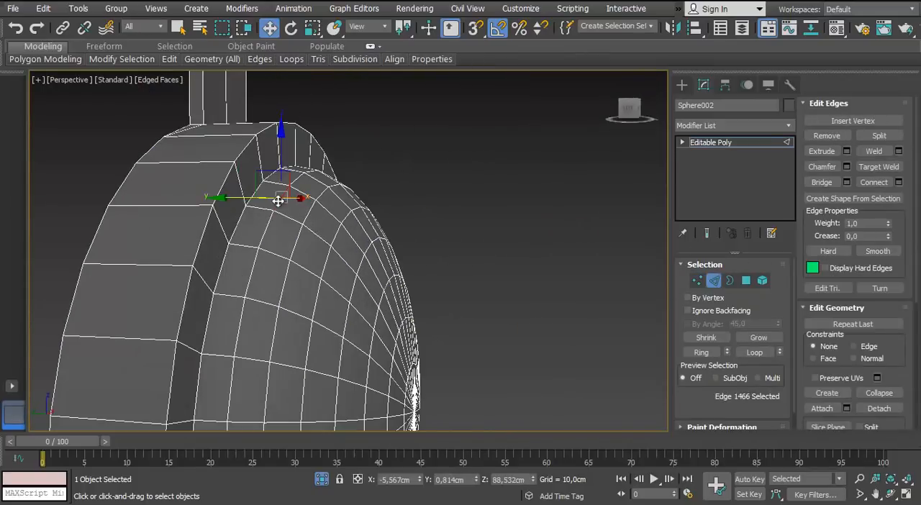
{"action": "double_click", "coordinate": [362, 267], "text": "ctrl"}
{"action": "middle_click_drag", "start_coordinate": [362, 267], "coordinate": [321, 177]}
{"action": "scroll", "coordinate": [341, 233], "scroll_direction": "down", "scroll_amount": 2}
{"action": "middle_click_drag", "start_coordinate": [341, 233], "coordinate": [366, 177], "text": "alt"}
{"action": "key", "text": "ctrl+BackSpace"}
{"action": "scroll", "coordinate": [365, 177], "scroll_direction": "up", "scroll_amount": 4}
{"action": "scroll", "coordinate": [366, 177], "scroll_direction": "down", "scroll_amount": 2}
{"action": "left_click", "coordinate": [712, 281]}
Assign the 02 - Default material to the boss and end its isolation
{"action": "left_click", "coordinate": [792, 127]}
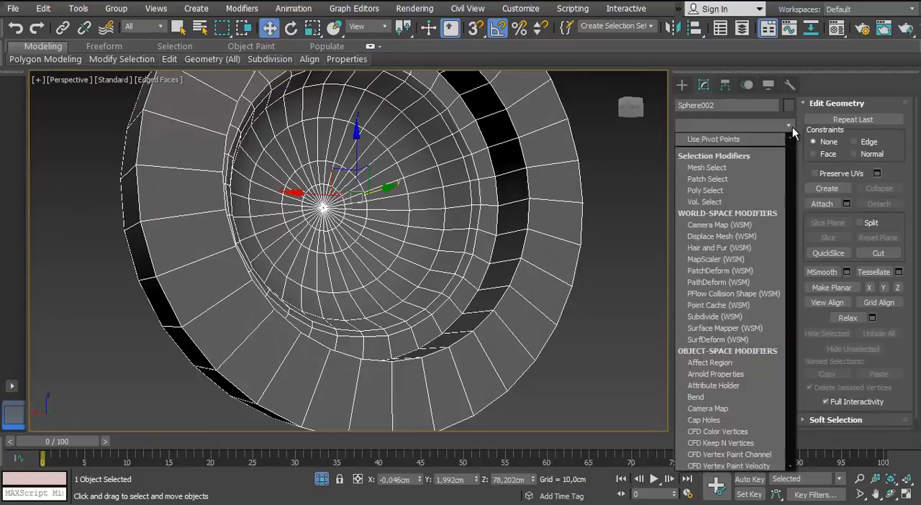
{"action": "left_click", "coordinate": [792, 127]}
{"action": "scroll", "coordinate": [292, 252], "scroll_direction": "down", "scroll_amount": 5}
{"action": "middle_click_drag", "start_coordinate": [289, 229], "coordinate": [195, 307], "text": "alt"}
{"action": "key", "text": "2"}
{"action": "key", "text": "m"}
{"action": "left_click_drag", "start_coordinate": [558, 119], "coordinate": [317, 252]}
{"action": "key", "text": "alt+q"}
{"action": "middle_click_drag", "start_coordinate": [316, 252], "coordinate": [374, 316], "text": "alt"}
{"action": "scroll", "coordinate": [374, 317], "scroll_direction": "down", "scroll_amount": 3}
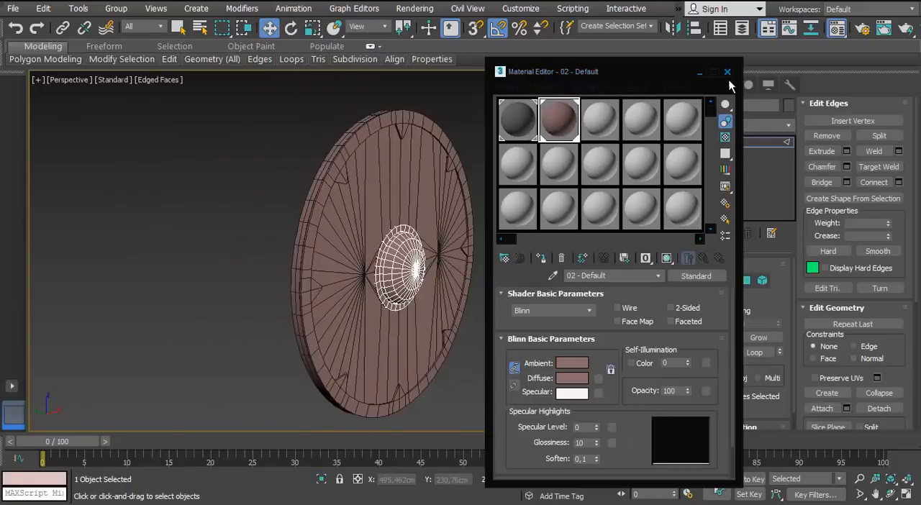
{"action": "left_click", "coordinate": [728, 72]}
Select the cylindrical grip on the shield's back and isolate it
{"action": "key", "text": "2"}
{"action": "left_click", "coordinate": [569, 355]}
{"action": "middle_click_drag", "start_coordinate": [360, 259], "coordinate": [439, 253], "text": "alt"}
{"action": "scroll", "coordinate": [324, 245], "scroll_direction": "up", "scroll_amount": 4}
{"action": "left_click", "coordinate": [315, 241]}
{"action": "left_click", "coordinate": [315, 242]}
{"action": "key", "text": "alt+q"}
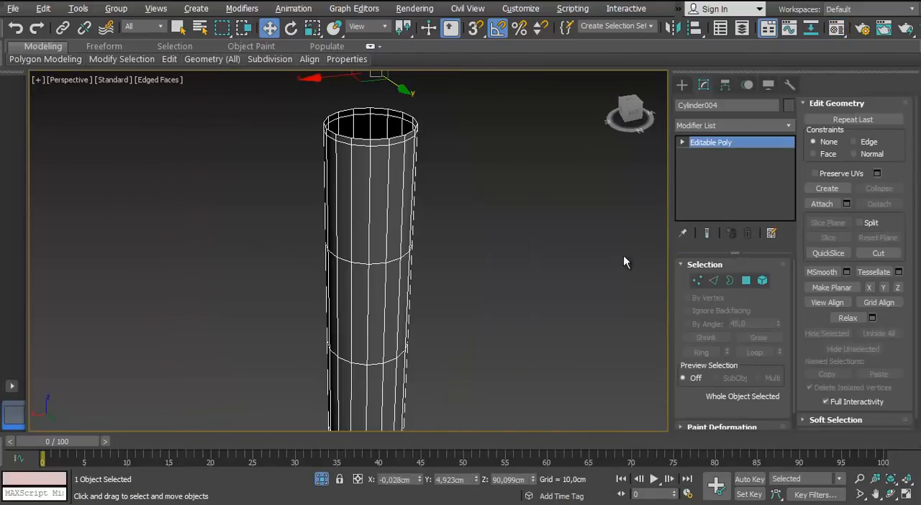
Select and remove the horizontal edge loops along the grip cylinder, including the supporting loops at its ends
{"action": "key", "text": "2"}
{"action": "double_click", "coordinate": [380, 265], "text": "ctrl"}
{"action": "middle_click_drag", "start_coordinate": [380, 265], "coordinate": [360, 188]}
{"action": "scroll", "coordinate": [360, 189], "scroll_direction": "up", "scroll_amount": 1}
{"action": "double_click", "coordinate": [358, 333], "text": "ctrl"}
{"action": "middle_click_drag", "start_coordinate": [358, 333], "coordinate": [350, 114]}
{"action": "scroll", "coordinate": [351, 113], "scroll_direction": "up", "scroll_amount": 1}
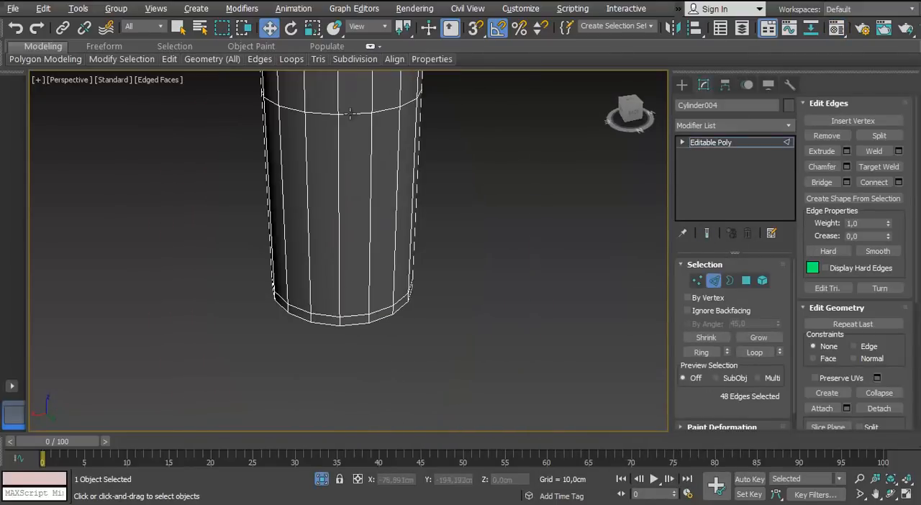
{"action": "key", "text": "ctrl+BackSpace"}
{"action": "scroll", "coordinate": [350, 318], "scroll_direction": "down", "scroll_amount": 5}
{"action": "middle_click_drag", "start_coordinate": [318, 164], "coordinate": [355, 239]}
{"action": "scroll", "coordinate": [355, 239], "scroll_direction": "up", "scroll_amount": 2}
{"action": "left_click", "coordinate": [716, 281]}
Assign the 02 - Default material to the grip and bring back the full shield with nothing selected
{"action": "key", "text": "m"}
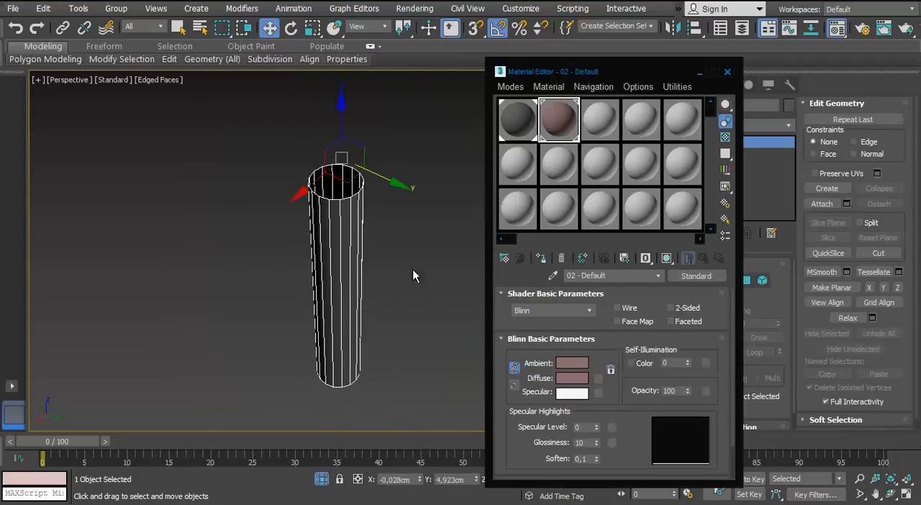
{"action": "left_click", "coordinate": [728, 72]}
{"action": "left_click", "coordinate": [321, 479]}
{"action": "scroll", "coordinate": [324, 338], "scroll_direction": "down", "scroll_amount": 3}
{"action": "middle_click_drag", "start_coordinate": [323, 339], "coordinate": [392, 360], "text": "alt"}
{"action": "left_click", "coordinate": [472, 346]}
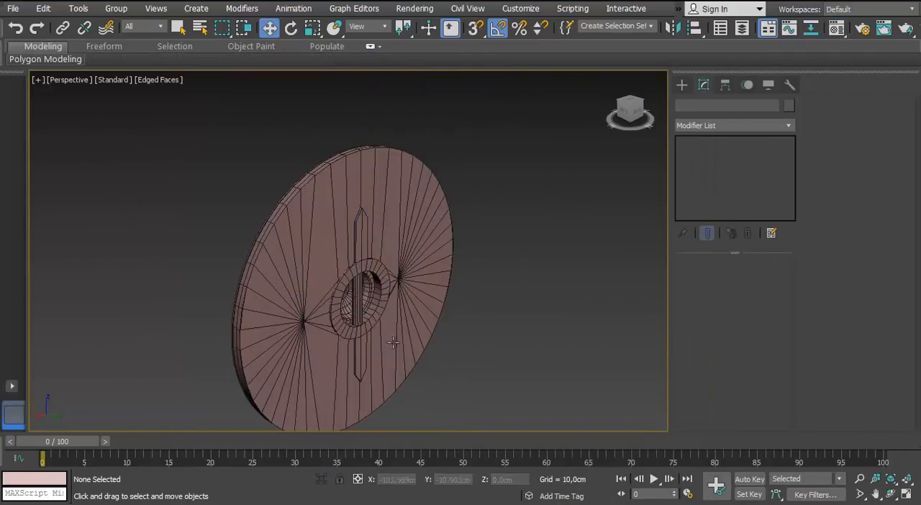
Apply an Unwrap UVW modifier to the shield's outer rim and select its faces
{"action": "middle_click_drag", "start_coordinate": [353, 294], "coordinate": [388, 295]}
{"action": "middle_click_drag", "start_coordinate": [388, 295], "coordinate": [293, 399]}
{"action": "scroll", "coordinate": [413, 266], "scroll_direction": "up", "scroll_amount": 2}
{"action": "scroll", "coordinate": [325, 328], "scroll_direction": "down", "scroll_amount": 2}
{"action": "middle_click_drag", "start_coordinate": [293, 398], "coordinate": [292, 406]}
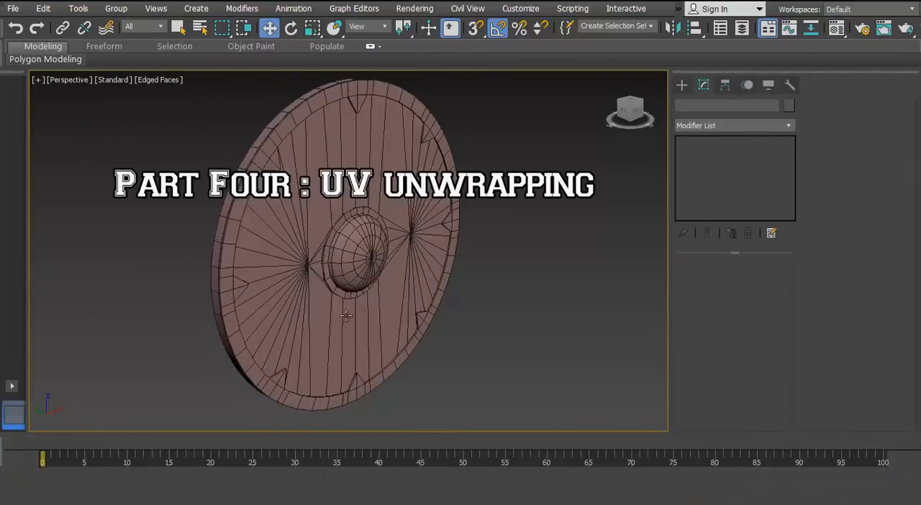
{"action": "mouse_move", "coordinate": [403, 301]}
{"action": "middle_mouse_down", "text": "alt"}
{"action": "mouse_move", "coordinate": [349, 297]}
{"action": "mouse_move", "coordinate": [403, 299]}
{"action": "middle_mouse_up", "text": "alt"}
{"action": "left_click", "coordinate": [423, 288]}
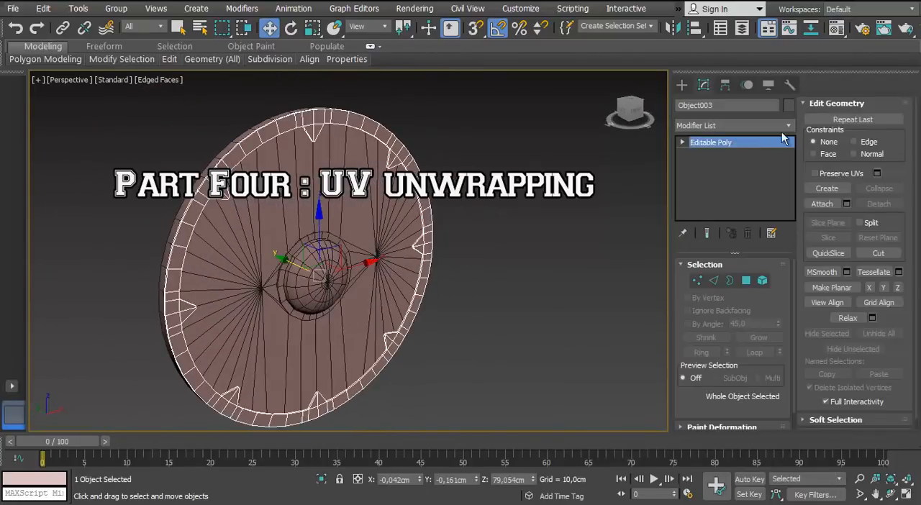
{"action": "left_click", "coordinate": [791, 126]}
{"action": "key", "text": "t"}
{"action": "key", "text": "u"}
{"action": "key", "text": "u"}
{"action": "key", "text": "u"}
{"action": "key", "text": "Up"}
{"action": "key", "text": "Up"}
{"action": "key", "text": "Return"}
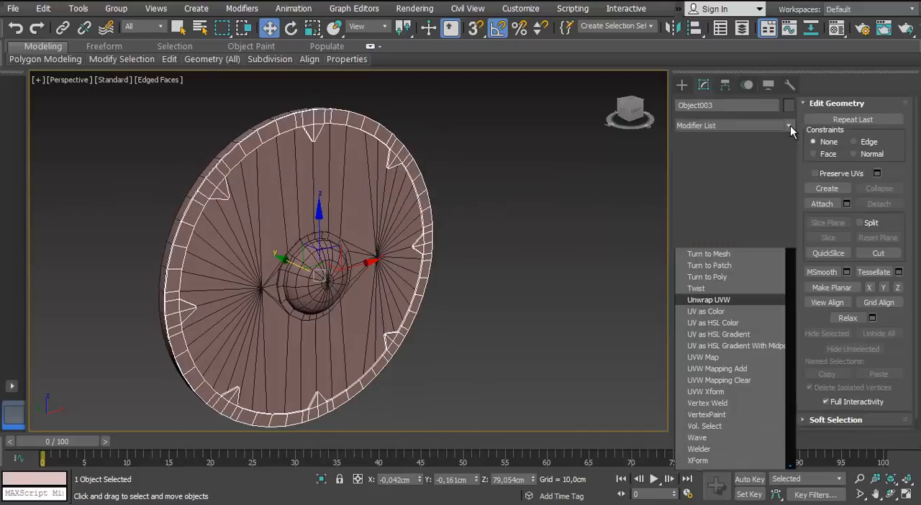
{"action": "left_click", "coordinate": [732, 286]}
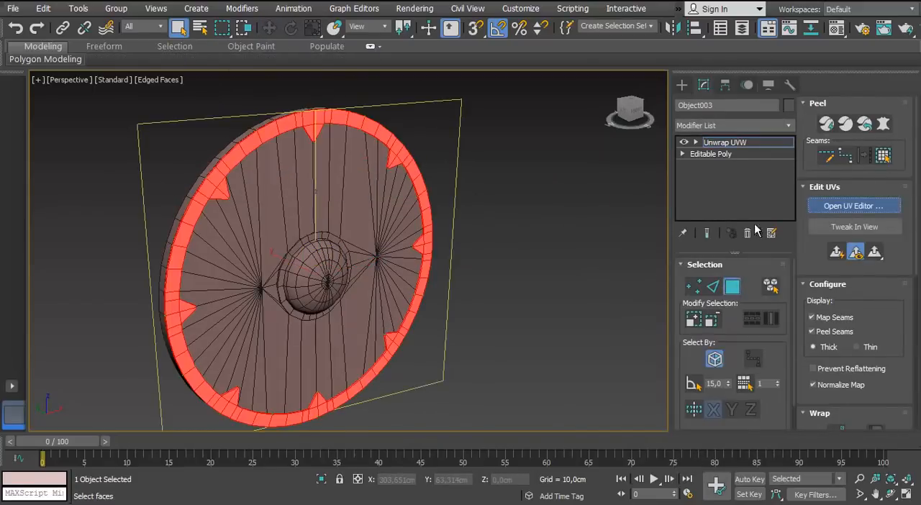
Open the UV editor for the rim and apply Normal Mapping to its selected faces
{"action": "left_click", "coordinate": [854, 206]}
{"action": "scroll", "coordinate": [252, 252], "scroll_direction": "down", "scroll_amount": 3}
{"action": "left_click_drag", "start_coordinate": [687, 29], "coordinate": [599, 32]}
{"action": "scroll", "coordinate": [536, 216], "scroll_direction": "down", "scroll_amount": 2}
{"action": "left_click", "coordinate": [543, 44]}
{"action": "left_click", "coordinate": [557, 76]}
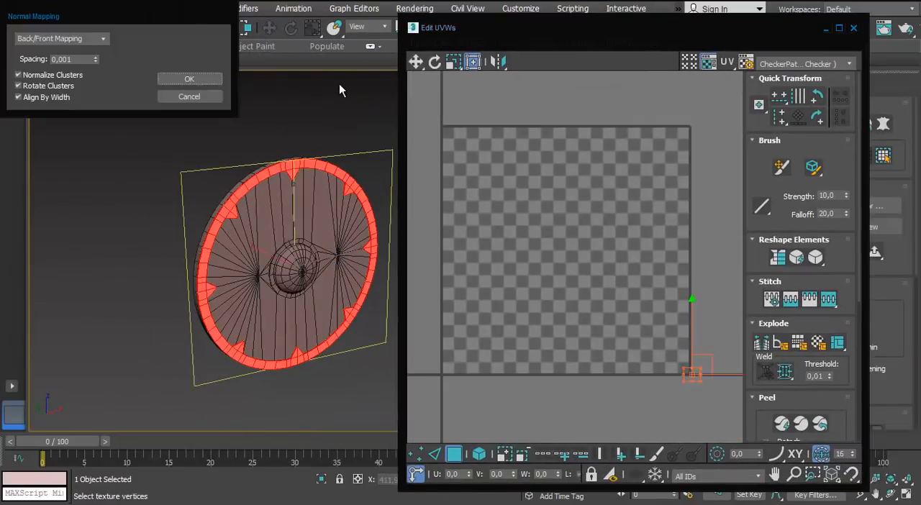
{"action": "left_click_drag", "start_coordinate": [166, 15], "coordinate": [360, 157]}
{"action": "left_click", "coordinate": [299, 180]}
{"action": "left_click", "coordinate": [242, 226]}
{"action": "left_click", "coordinate": [386, 218]}
Pack the rim's UV elements and unfold them with Quick Peel in the maximized UV editor
{"action": "scroll", "coordinate": [628, 266], "scroll_direction": "down", "scroll_amount": 2}
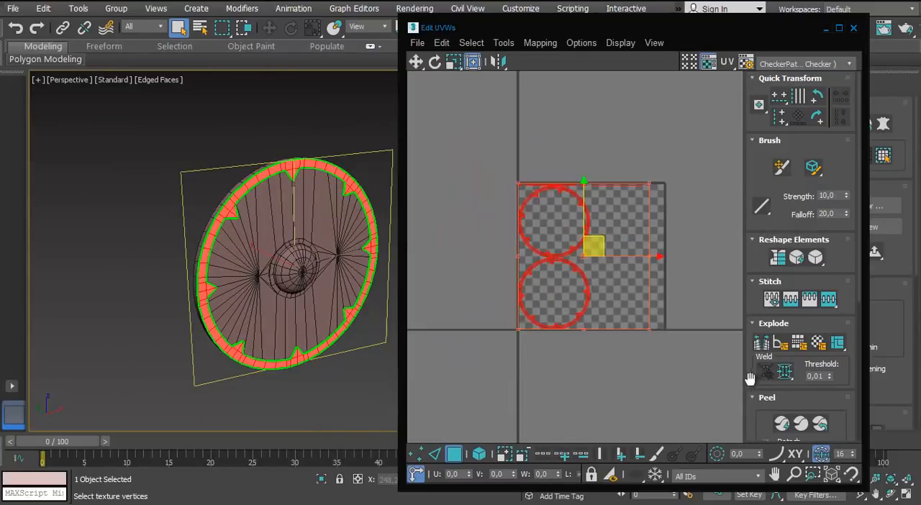
{"action": "scroll", "coordinate": [753, 375], "scroll_direction": "down", "scroll_amount": 3}
{"action": "left_click", "coordinate": [761, 351]}
{"action": "middle_click_drag", "start_coordinate": [533, 249], "coordinate": [483, 239]}
{"action": "scroll", "coordinate": [483, 240], "scroll_direction": "up", "scroll_amount": 3}
{"action": "left_click", "coordinate": [839, 29]}
{"action": "middle_click_drag", "start_coordinate": [407, 250], "coordinate": [484, 261]}
{"action": "scroll", "coordinate": [484, 261], "scroll_direction": "up", "scroll_amount": 3}
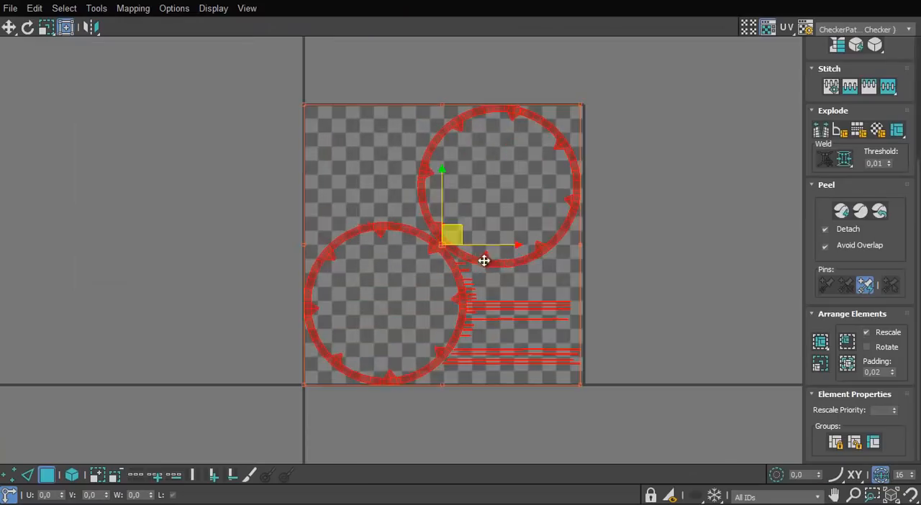
{"action": "left_click", "coordinate": [842, 211]}
{"action": "scroll", "coordinate": [619, 157], "scroll_direction": "down", "scroll_amount": 3}
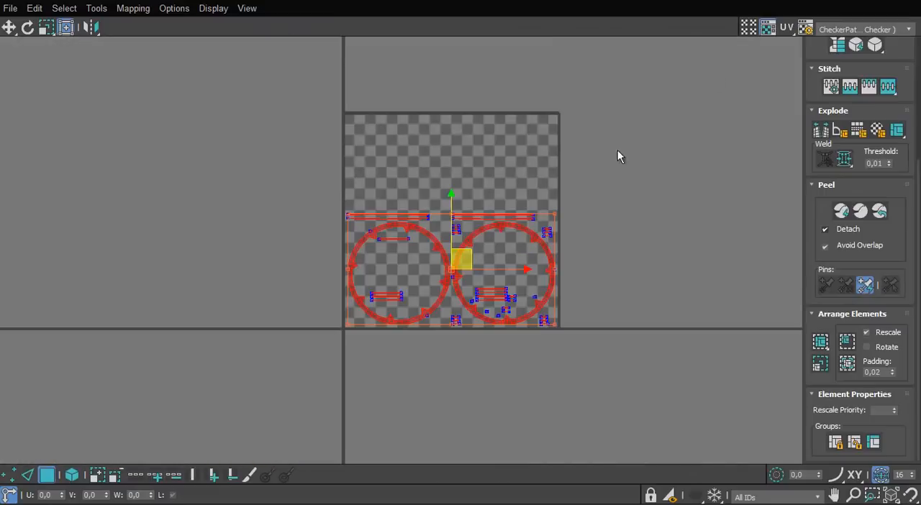
Hide the checker background in the UV editor and clear the UV selection
{"action": "left_click", "coordinate": [765, 30]}
{"action": "scroll", "coordinate": [470, 287], "scroll_direction": "up", "scroll_amount": 2}
{"action": "left_click", "coordinate": [640, 297]}
Stitch the end edge of the uppermost short strip beside the second ring to its matching segment
{"action": "scroll", "coordinate": [613, 253], "scroll_direction": "up", "scroll_amount": 3}
{"action": "middle_click_drag", "start_coordinate": [612, 251], "coordinate": [563, 314]}
{"action": "scroll", "coordinate": [547, 274], "scroll_direction": "up", "scroll_amount": 1}
{"action": "scroll", "coordinate": [532, 151], "scroll_direction": "up", "scroll_amount": 5}
{"action": "key", "text": "2"}
{"action": "scroll", "coordinate": [527, 288], "scroll_direction": "down", "scroll_amount": 2}
{"action": "scroll", "coordinate": [522, 237], "scroll_direction": "up", "scroll_amount": 5}
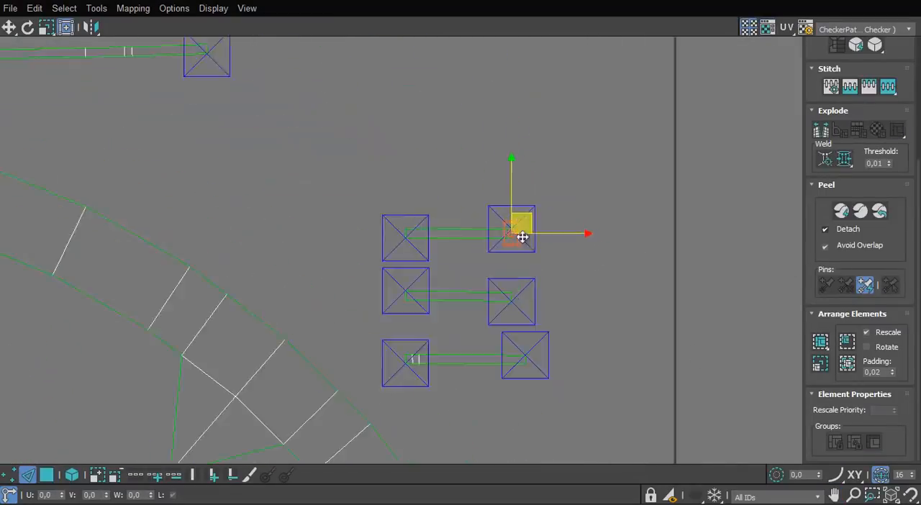
{"action": "right_click", "coordinate": [500, 228]}
{"action": "left_click", "coordinate": [472, 285]}
{"action": "left_click", "coordinate": [550, 283]}
{"action": "scroll", "coordinate": [550, 283], "scroll_direction": "down", "scroll_amount": 9}
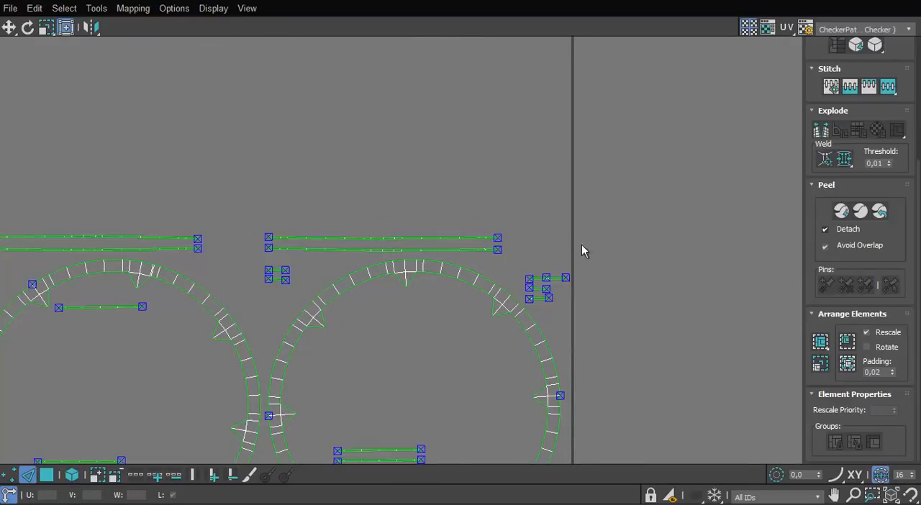
Select the rim's whole UV layout and remove its pins
{"action": "scroll", "coordinate": [627, 181], "scroll_direction": "down", "scroll_amount": 3}
{"action": "key", "text": "ctrl+a"}
{"action": "scroll", "coordinate": [471, 242], "scroll_direction": "up", "scroll_amount": 7}
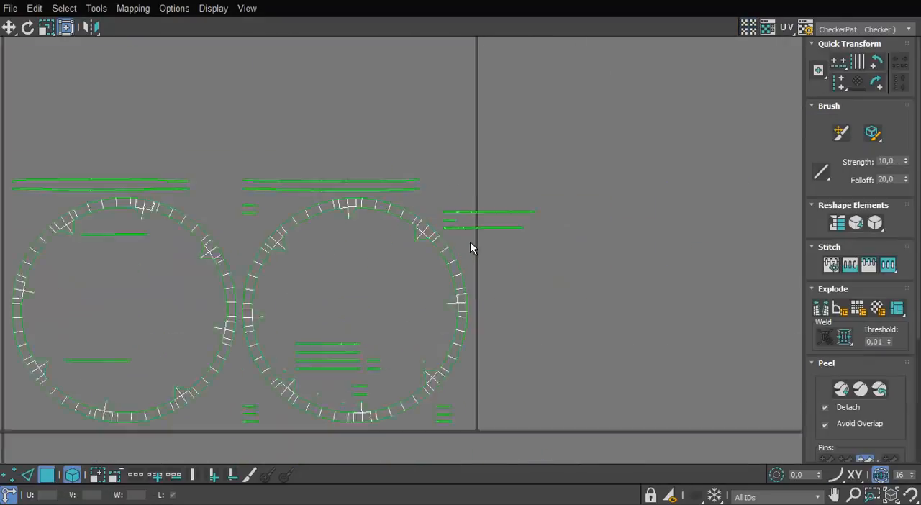
Select the end edge of the lower thin strip beside the second ring and stitch the adjoining segments onto it
{"action": "left_click", "coordinate": [554, 228]}
{"action": "left_click", "coordinate": [27, 475]}
{"action": "scroll", "coordinate": [559, 228], "scroll_direction": "up", "scroll_amount": 2}
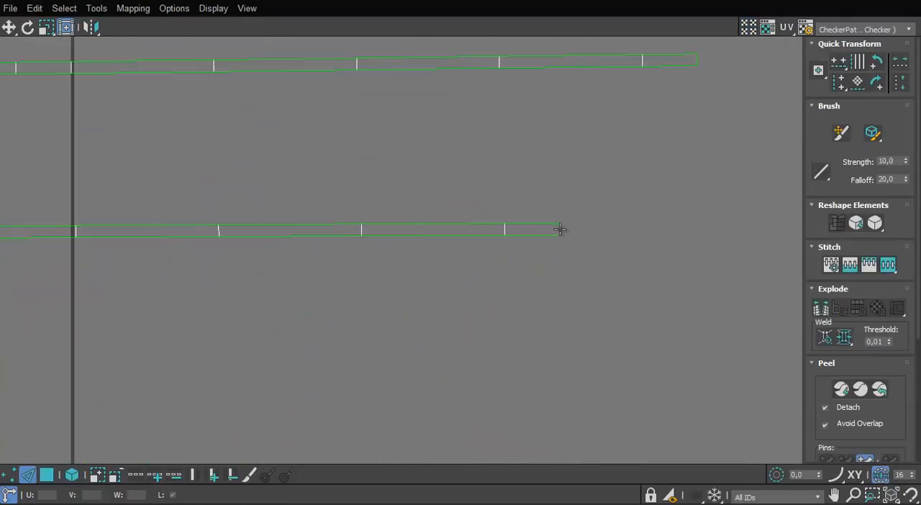
{"action": "left_click", "coordinate": [560, 230]}
{"action": "right_click", "coordinate": [560, 231]}
{"action": "left_click", "coordinate": [532, 288]}
{"action": "scroll", "coordinate": [544, 281], "scroll_direction": "down", "scroll_amount": 1}
{"action": "left_click", "coordinate": [558, 269]}
{"action": "scroll", "coordinate": [585, 289], "scroll_direction": "down", "scroll_amount": 2}
{"action": "scroll", "coordinate": [587, 287], "scroll_direction": "up", "scroll_amount": 3}
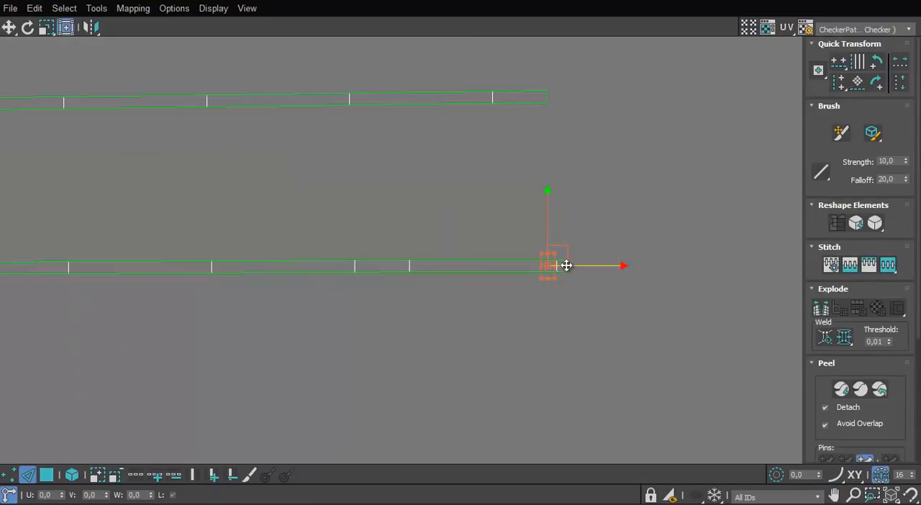
Try to lengthen the lower thin strip by stitching further segments onto its open end
{"action": "middle_click_drag", "start_coordinate": [693, 268], "coordinate": [554, 295]}
{"action": "left_click", "coordinate": [566, 292]}
{"action": "scroll", "coordinate": [562, 317], "scroll_direction": "down", "scroll_amount": 5}
{"action": "middle_click_drag", "start_coordinate": [723, 321], "coordinate": [551, 328]}
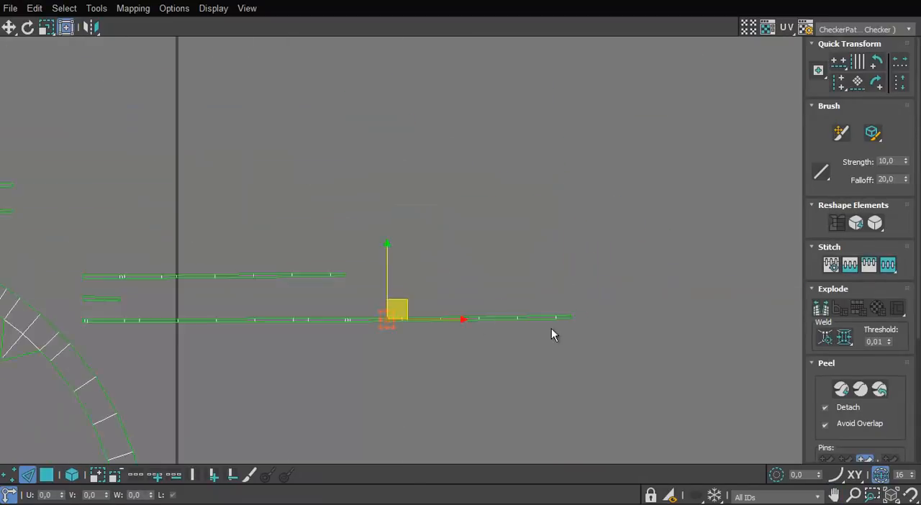
{"action": "scroll", "coordinate": [551, 328], "scroll_direction": "up", "scroll_amount": 5}
{"action": "left_click", "coordinate": [611, 294]}
{"action": "scroll", "coordinate": [590, 324], "scroll_direction": "down", "scroll_amount": 1}
{"action": "middle_click_drag", "start_coordinate": [709, 309], "coordinate": [543, 316]}
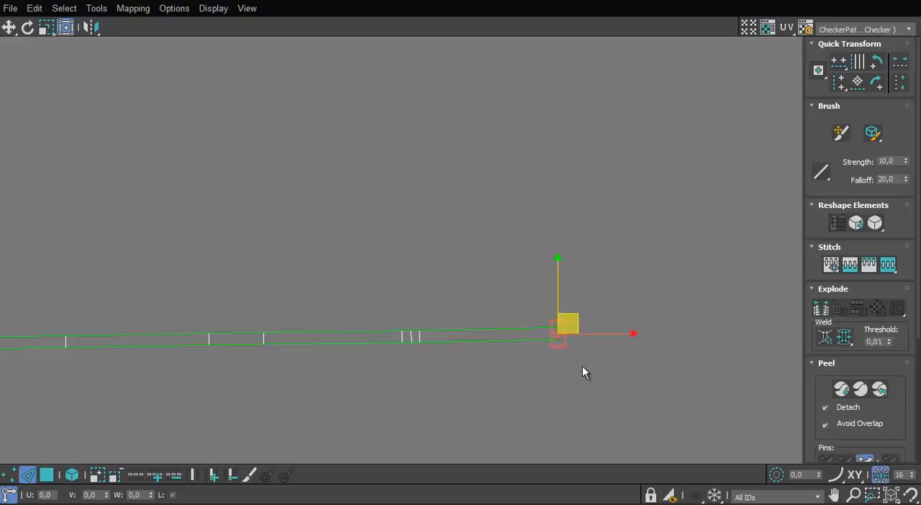
{"action": "scroll", "coordinate": [361, 372], "scroll_direction": "down", "scroll_amount": 5}
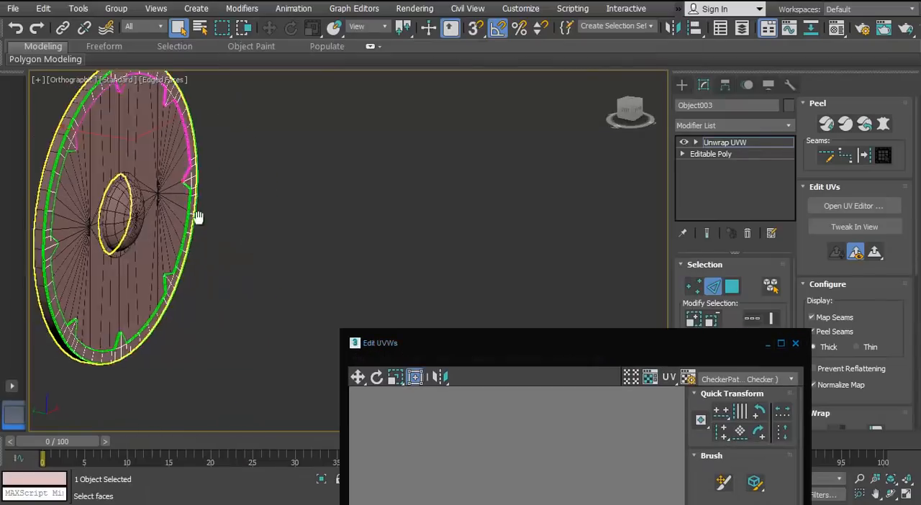
Examine in the viewport which part of the rim's inner edge the stitched strip covers
{"action": "scroll", "coordinate": [288, 267], "scroll_direction": "up", "scroll_amount": 6}
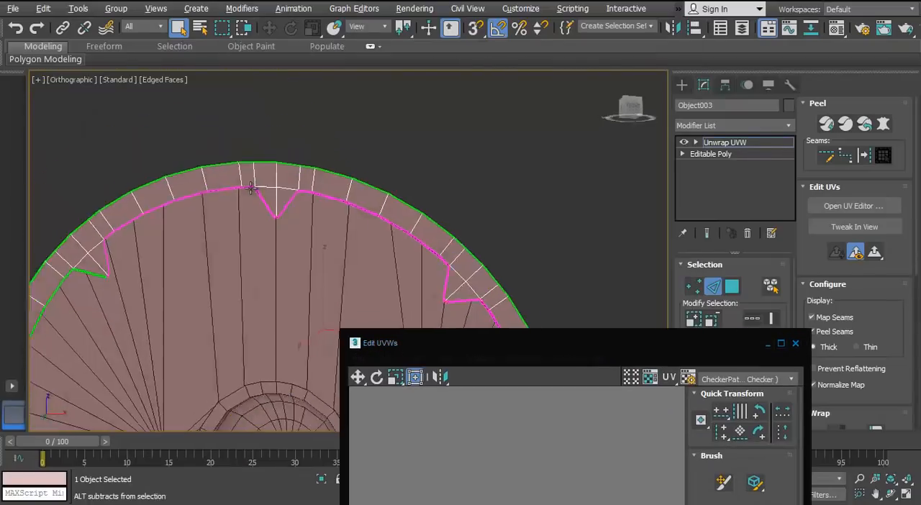
{"action": "scroll", "coordinate": [291, 224], "scroll_direction": "up", "scroll_amount": 1}
{"action": "scroll", "coordinate": [199, 180], "scroll_direction": "down", "scroll_amount": 8}
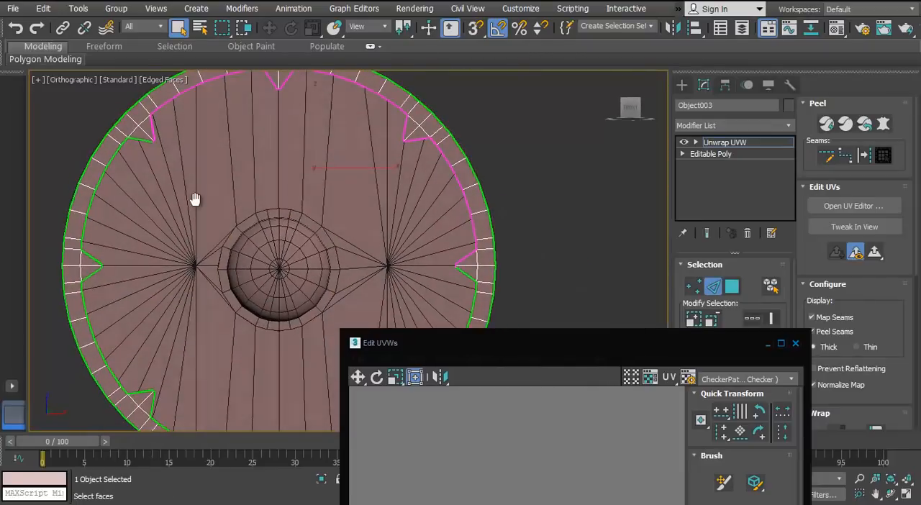
{"action": "left_click_drag", "start_coordinate": [488, 331], "coordinate": [440, 82]}
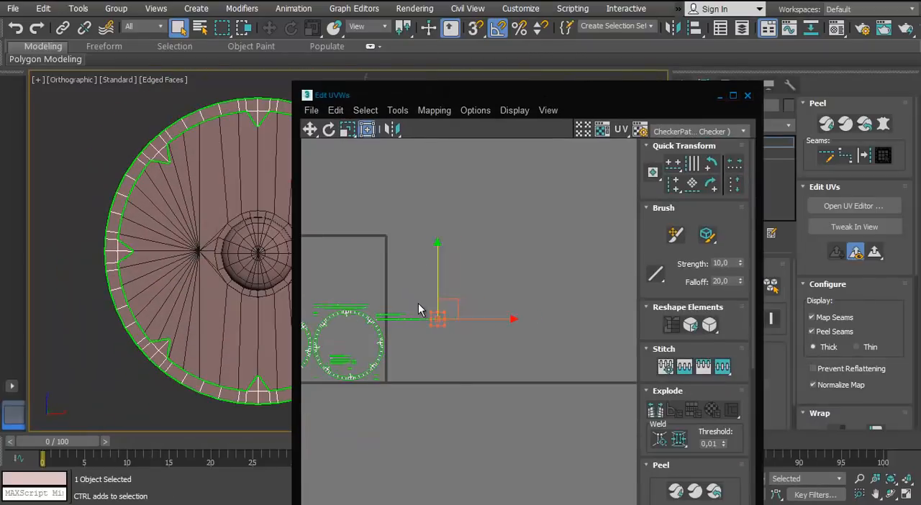
{"action": "middle_click_drag", "start_coordinate": [209, 184], "coordinate": [427, 237], "text": "alt"}
{"action": "left_click", "coordinate": [733, 97]}
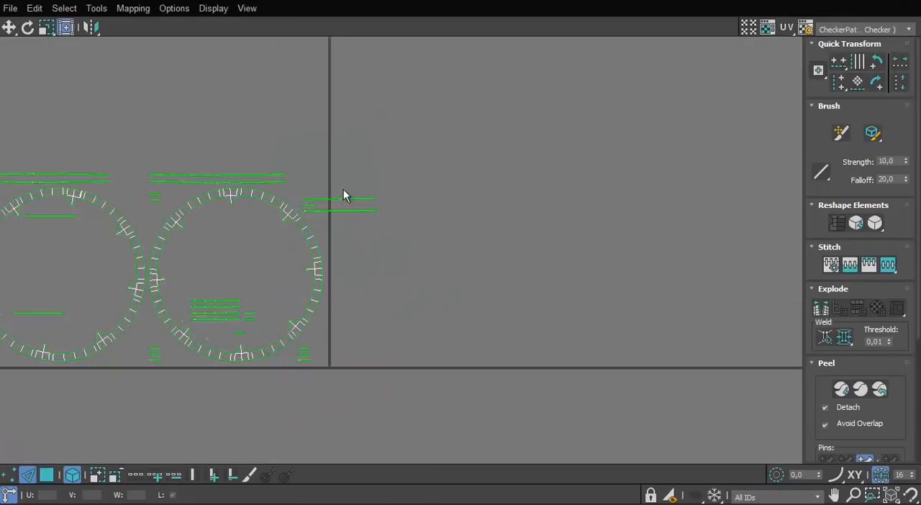
Check the shortened lower strip's extent and stitch the following segments onto its open end edge
{"action": "scroll", "coordinate": [374, 216], "scroll_direction": "up", "scroll_amount": 5}
{"action": "scroll", "coordinate": [335, 280], "scroll_direction": "down", "scroll_amount": 5}
{"action": "key", "text": "2"}
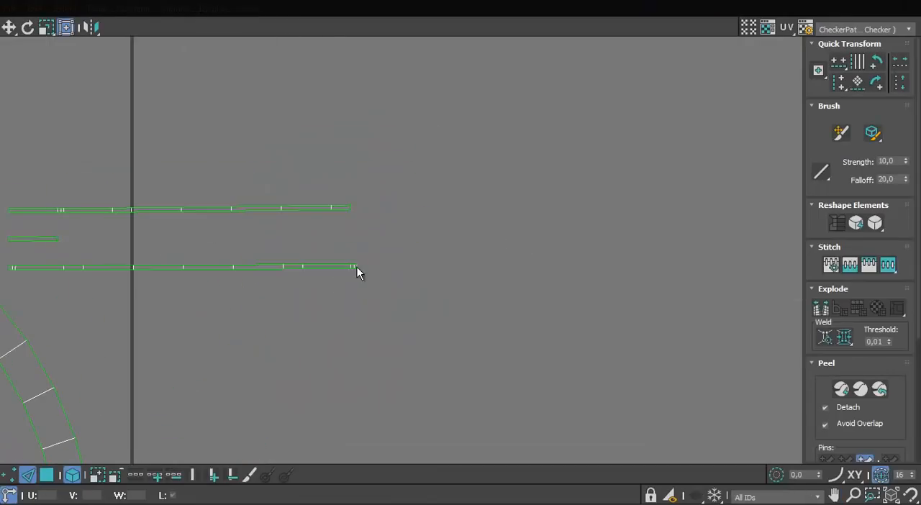
{"action": "scroll", "coordinate": [358, 272], "scroll_direction": "up", "scroll_amount": 4}
{"action": "scroll", "coordinate": [565, 301], "scroll_direction": "down", "scroll_amount": 5}
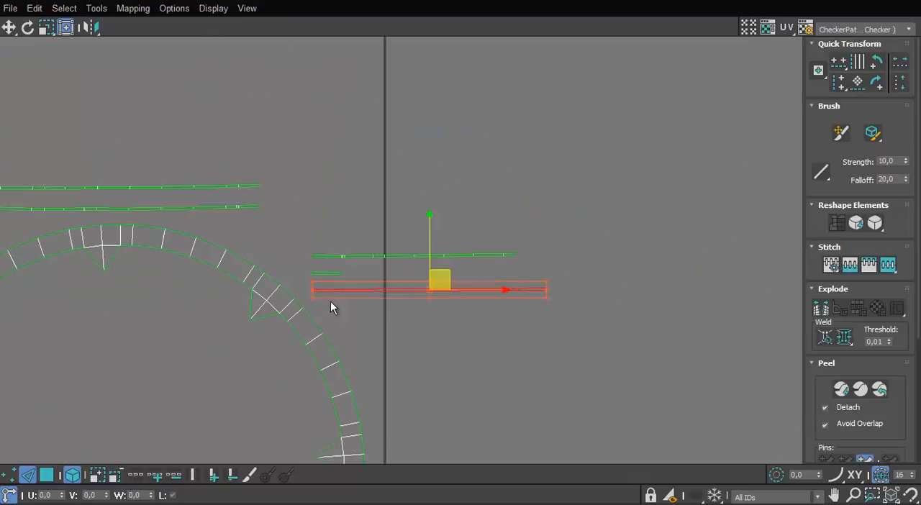
{"action": "scroll", "coordinate": [536, 291], "scroll_direction": "up", "scroll_amount": 8}
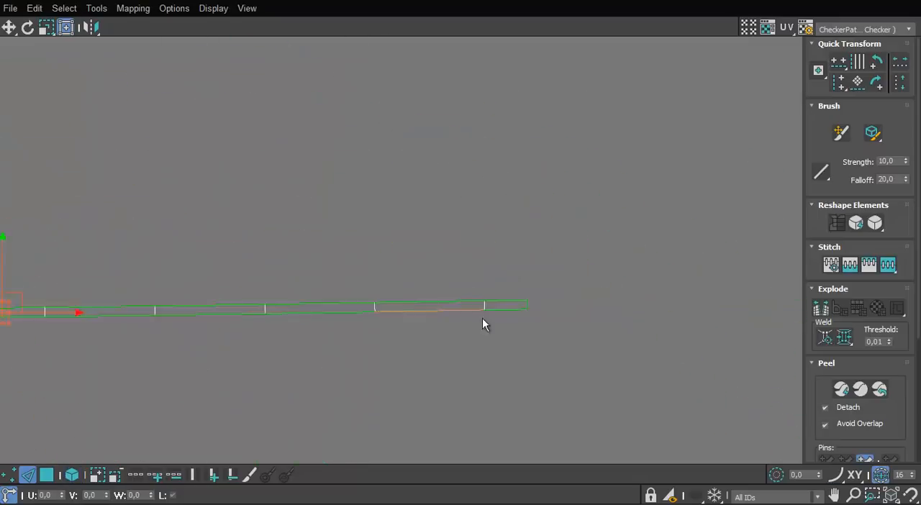
{"action": "scroll", "coordinate": [536, 308], "scroll_direction": "up", "scroll_amount": 2}
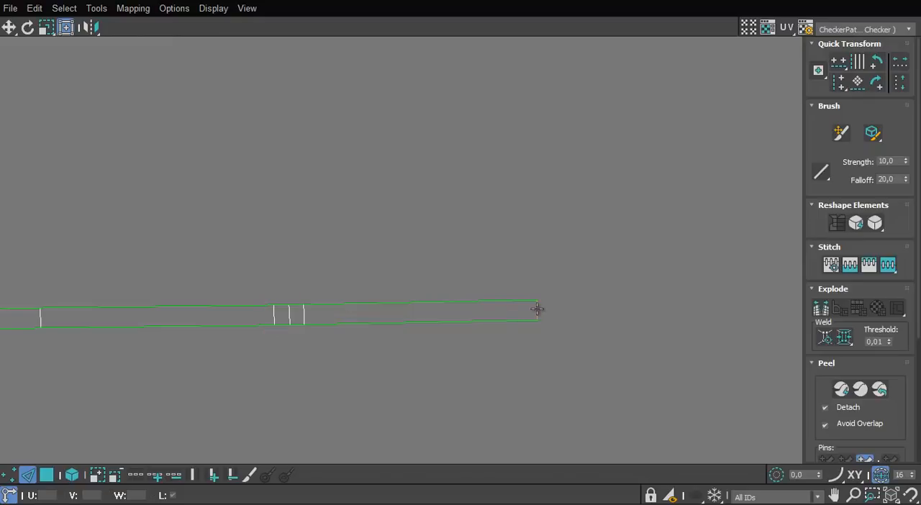
{"action": "left_click", "coordinate": [537, 310]}
{"action": "key", "text": "s"}
{"action": "scroll", "coordinate": [377, 331], "scroll_direction": "down", "scroll_amount": 5}
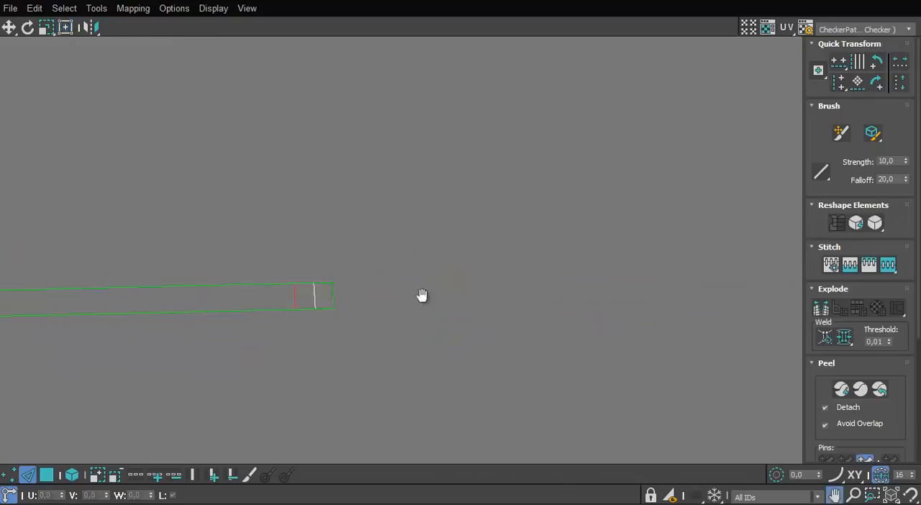
{"action": "middle_click_drag", "start_coordinate": [586, 295], "coordinate": [393, 310]}
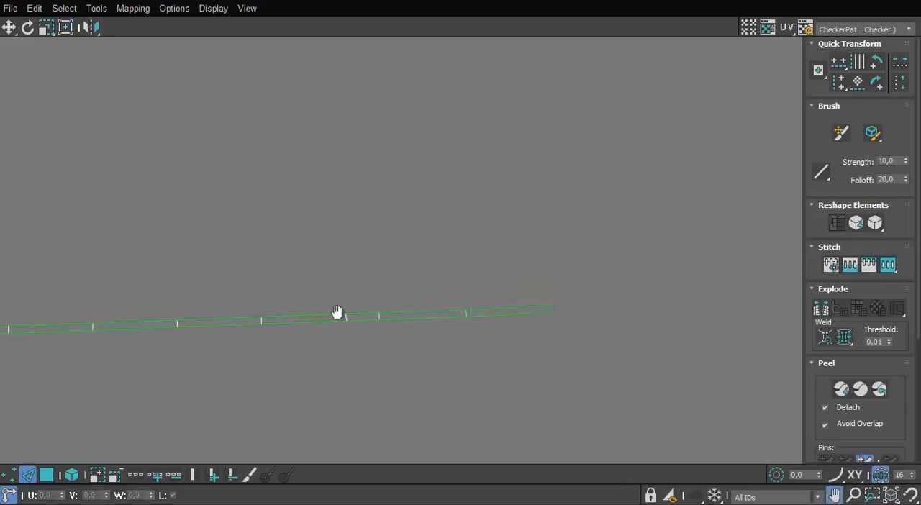
Select the open end edge of the upper thin strip and stitch the adjoining segments onto it
{"action": "left_click", "coordinate": [410, 298]}
{"action": "scroll", "coordinate": [413, 320], "scroll_direction": "down", "scroll_amount": 8}
{"action": "scroll", "coordinate": [200, 252], "scroll_direction": "up", "scroll_amount": 7}
{"action": "middle_click_drag", "start_coordinate": [393, 340], "coordinate": [173, 328]}
{"action": "left_click", "coordinate": [370, 265]}
{"action": "key", "text": "s"}
{"action": "scroll", "coordinate": [368, 266], "scroll_direction": "down", "scroll_amount": 3}
{"action": "scroll", "coordinate": [481, 308], "scroll_direction": "up", "scroll_amount": 6}
{"action": "scroll", "coordinate": [508, 335], "scroll_direction": "down", "scroll_amount": 5}
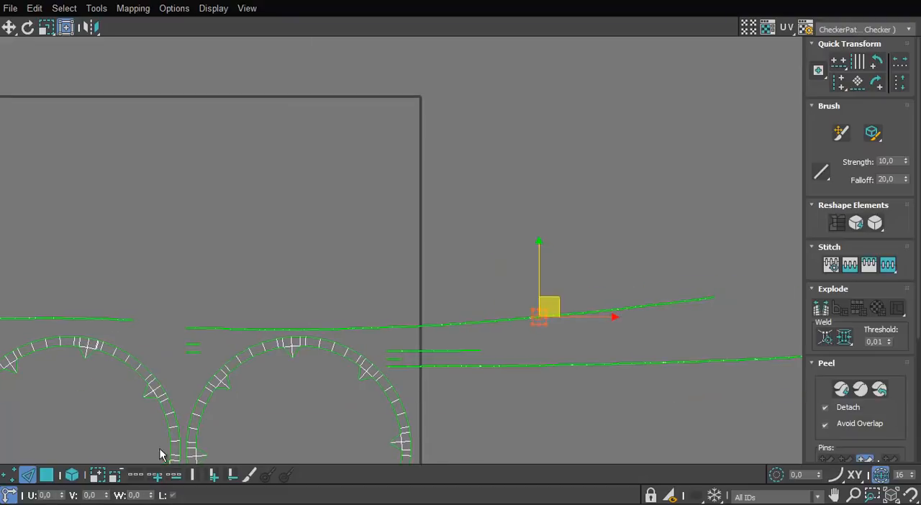
Examine in the viewport which part of the rim's outer edge the extended upper strip covers
{"action": "left_click", "coordinate": [576, 329]}
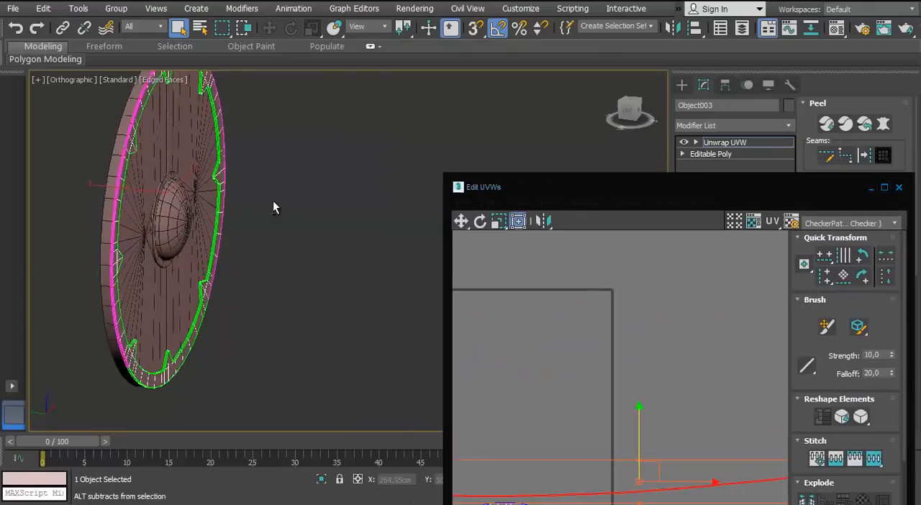
{"action": "scroll", "coordinate": [274, 206], "scroll_direction": "up", "scroll_amount": 5}
{"action": "middle_click_drag", "start_coordinate": [183, 173], "coordinate": [217, 213], "text": "alt"}
{"action": "scroll", "coordinate": [237, 192], "scroll_direction": "down", "scroll_amount": 4}
{"action": "key", "text": "p"}
{"action": "scroll", "coordinate": [218, 213], "scroll_direction": "up", "scroll_amount": 5}
{"action": "scroll", "coordinate": [252, 208], "scroll_direction": "down", "scroll_amount": 5}
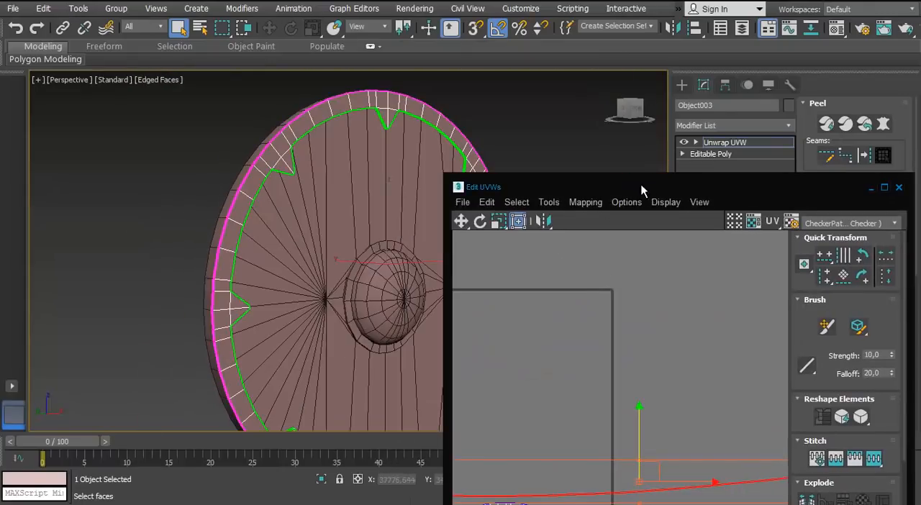
{"action": "double_click", "coordinate": [642, 190]}
{"action": "scroll", "coordinate": [542, 315], "scroll_direction": "up", "scroll_amount": 5}
Select the upper strip's new end edge and stitch the last remaining segments onto it
{"action": "left_click", "coordinate": [29, 475]}
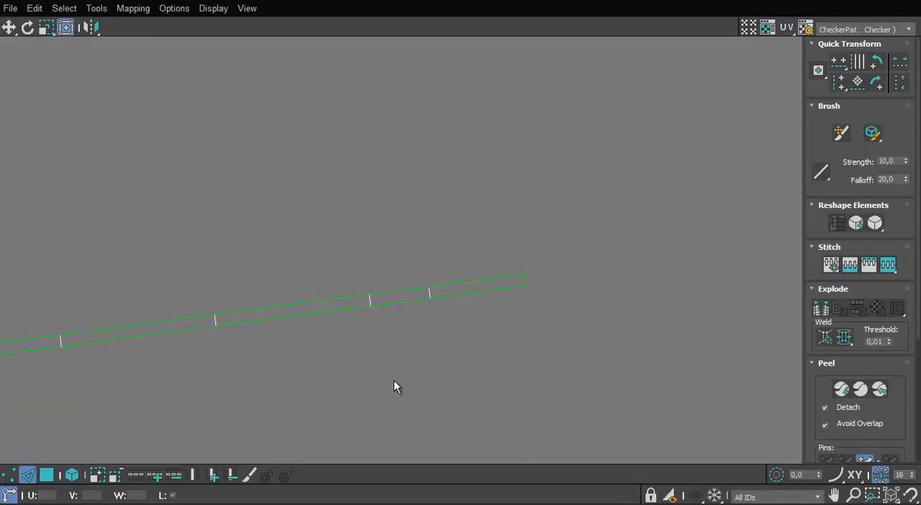
{"action": "left_click", "coordinate": [547, 254]}
{"action": "scroll", "coordinate": [547, 254], "scroll_direction": "down", "scroll_amount": 10}
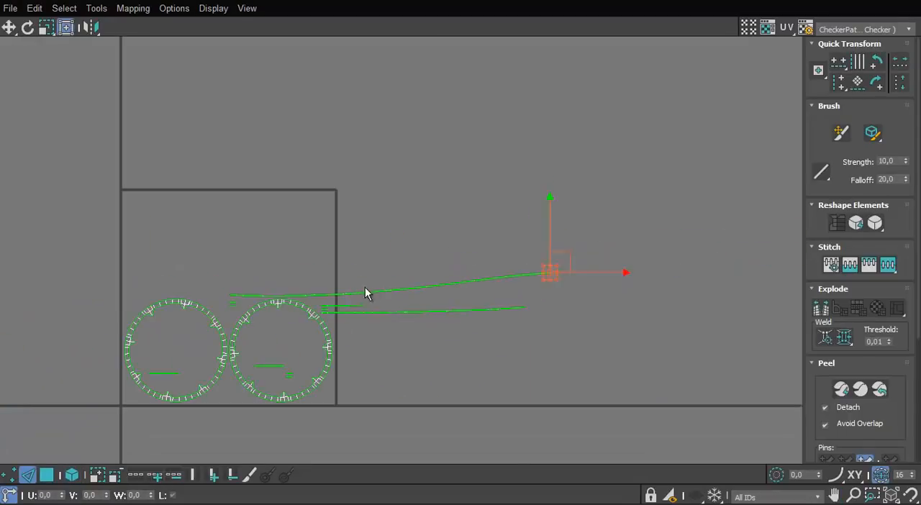
Select the end edge of the short middle strip beside the second ring and stitch the matching segments together
{"action": "middle_click_drag", "start_coordinate": [365, 288], "coordinate": [407, 229]}
{"action": "scroll", "coordinate": [309, 245], "scroll_direction": "up", "scroll_amount": 1}
{"action": "middle_click_drag", "start_coordinate": [503, 239], "coordinate": [164, 257]}
{"action": "scroll", "coordinate": [406, 241], "scroll_direction": "up", "scroll_amount": 3}
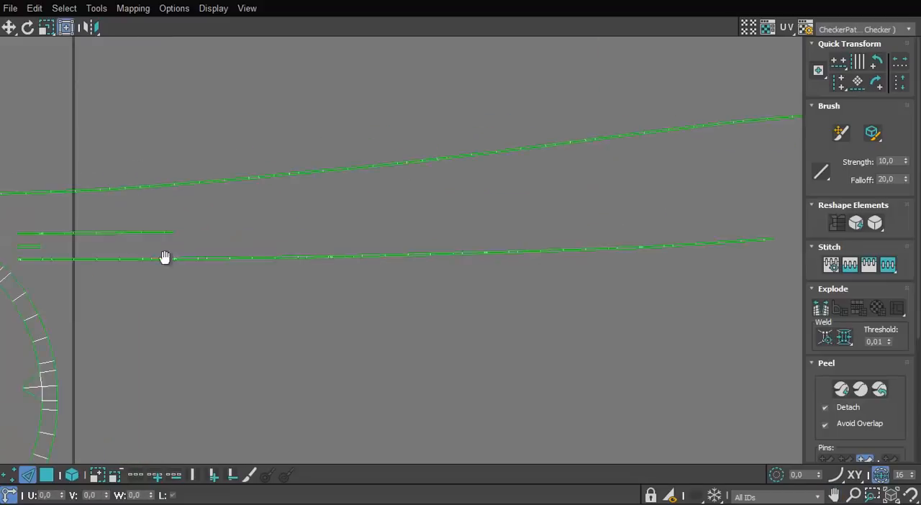
{"action": "scroll", "coordinate": [319, 204], "scroll_direction": "up", "scroll_amount": 3}
{"action": "scroll", "coordinate": [402, 203], "scroll_direction": "up", "scroll_amount": 2}
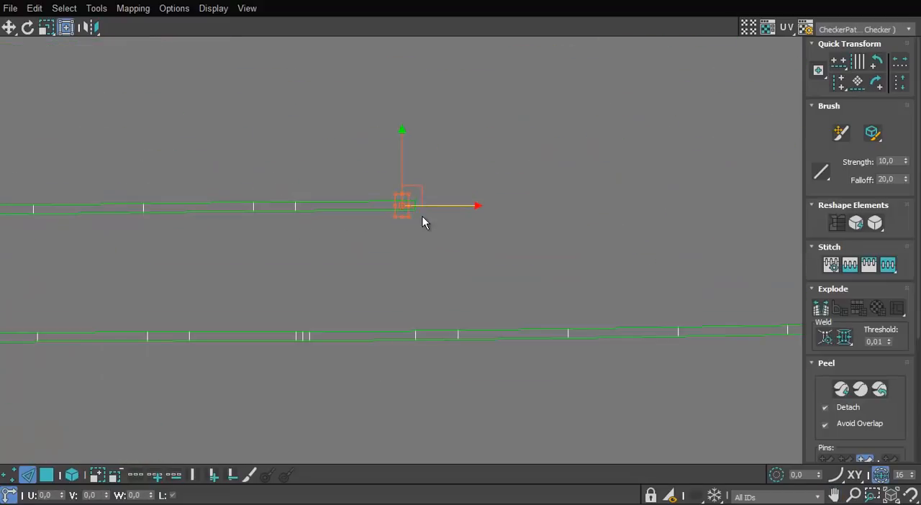
{"action": "scroll", "coordinate": [576, 243], "scroll_direction": "down", "scroll_amount": 3}
{"action": "scroll", "coordinate": [447, 243], "scroll_direction": "up", "scroll_amount": 3}
{"action": "scroll", "coordinate": [432, 242], "scroll_direction": "down", "scroll_amount": 3}
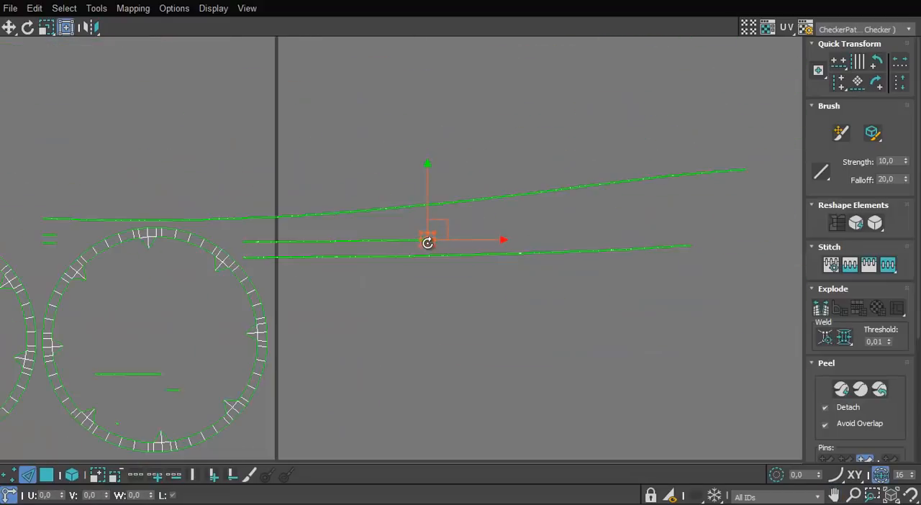
{"action": "scroll", "coordinate": [439, 256], "scroll_direction": "up", "scroll_amount": 3}
{"action": "left_click", "coordinate": [451, 221]}
{"action": "key", "text": "s"}
{"action": "scroll", "coordinate": [484, 240], "scroll_direction": "down", "scroll_amount": 5}
{"action": "scroll", "coordinate": [202, 229], "scroll_direction": "up", "scroll_amount": 5}
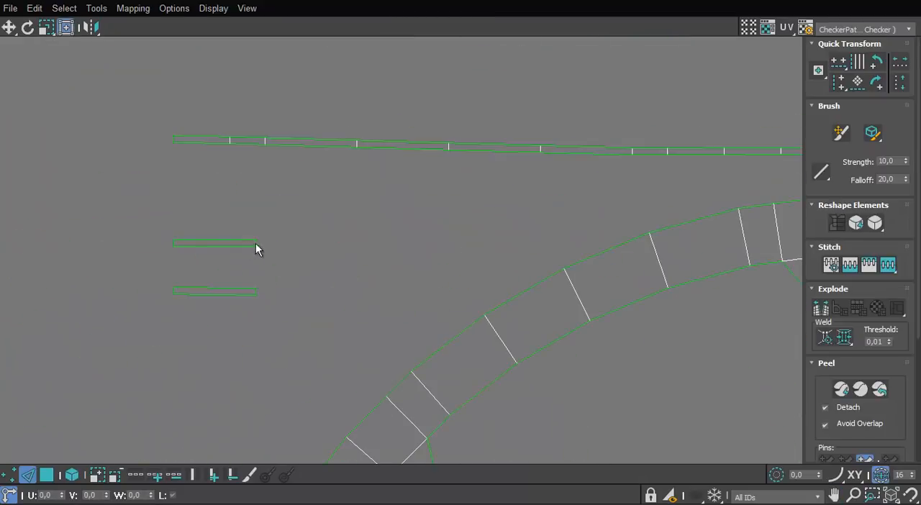
Stitch the small leftover strips above the second ring together and join them with the rest of the lower strip
{"action": "left_click", "coordinate": [257, 244]}
{"action": "scroll", "coordinate": [283, 274], "scroll_direction": "down", "scroll_amount": 3}
{"action": "scroll", "coordinate": [282, 273], "scroll_direction": "up", "scroll_amount": 5}
{"action": "key", "text": "s"}
{"action": "left_click", "coordinate": [428, 253]}
{"action": "scroll", "coordinate": [439, 283], "scroll_direction": "down", "scroll_amount": 5}
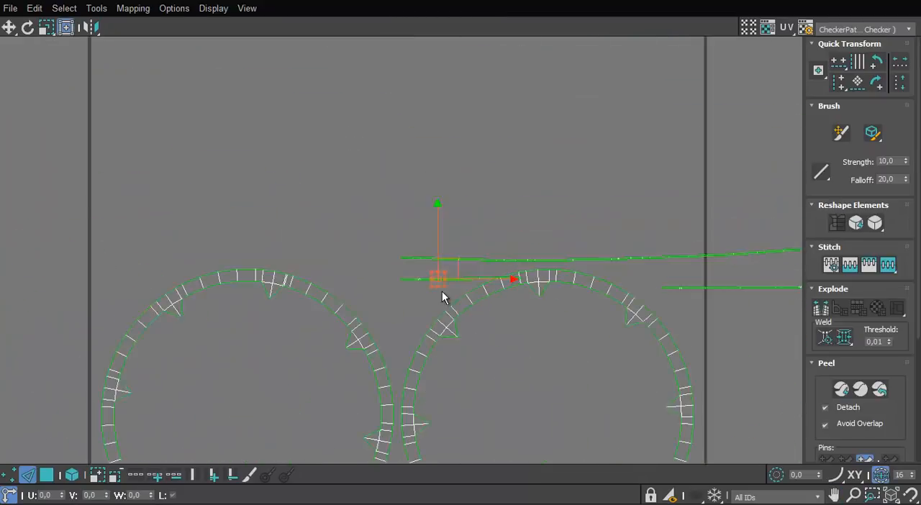
{"action": "key", "text": "s"}
{"action": "scroll", "coordinate": [421, 282], "scroll_direction": "up", "scroll_amount": 4}
{"action": "scroll", "coordinate": [344, 274], "scroll_direction": "down", "scroll_amount": 5}
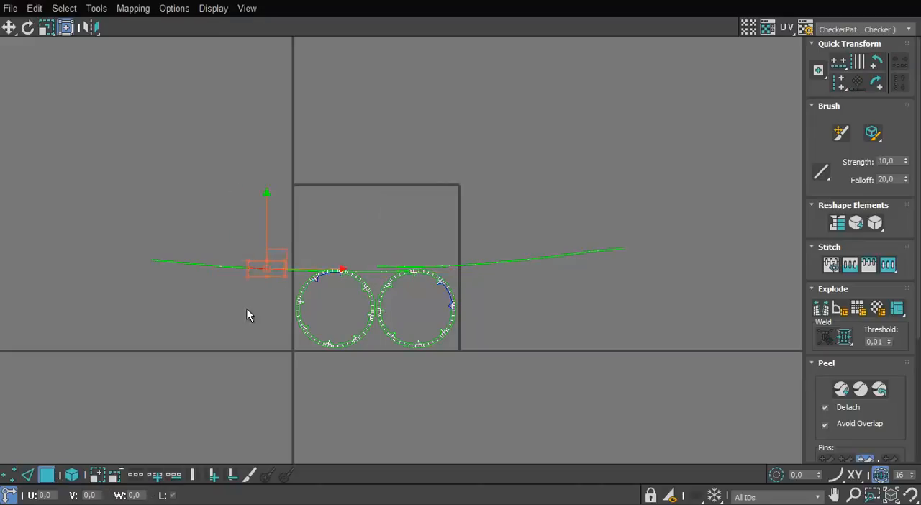
Select the stitched lower strip as a whole element and examine its full extent and matching edges
{"action": "scroll", "coordinate": [393, 270], "scroll_direction": "up", "scroll_amount": 7}
{"action": "scroll", "coordinate": [158, 268], "scroll_direction": "down", "scroll_amount": 1}
{"action": "left_click_drag", "start_coordinate": [19, 268], "coordinate": [586, 268], "text": "shift"}
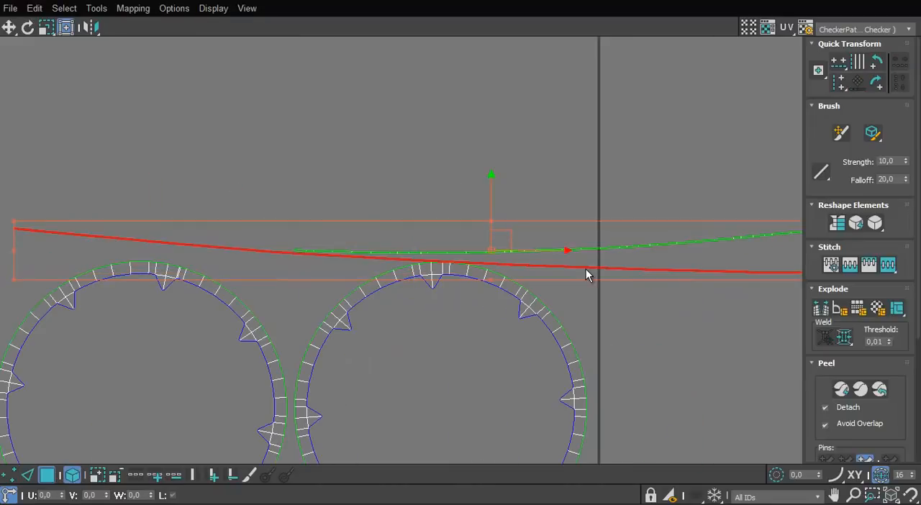
{"action": "left_click", "coordinate": [588, 268]}
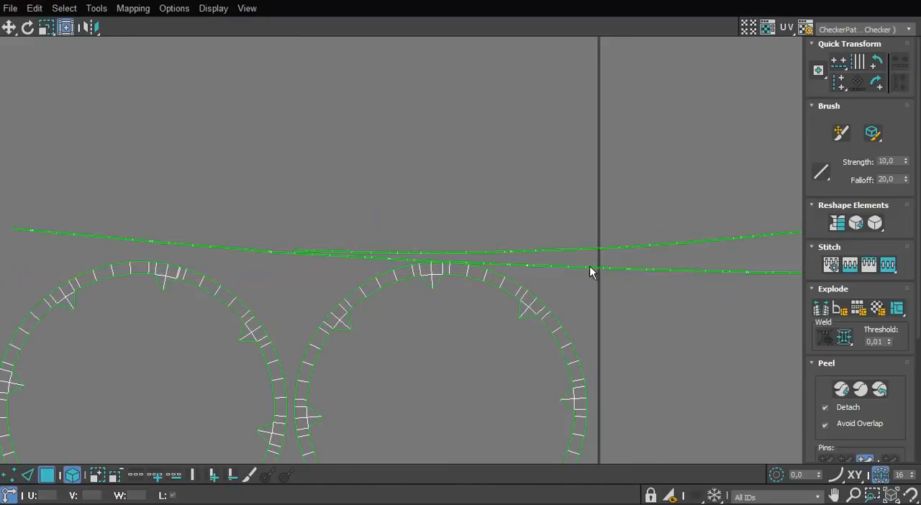
{"action": "key", "text": "4"}
{"action": "left_click", "coordinate": [626, 273]}
{"action": "left_click_drag", "start_coordinate": [626, 273], "coordinate": [832, 274], "text": "shift"}
{"action": "scroll", "coordinate": [586, 256], "scroll_direction": "down", "scroll_amount": 3}
{"action": "middle_click_drag", "start_coordinate": [586, 256], "coordinate": [103, 264]}
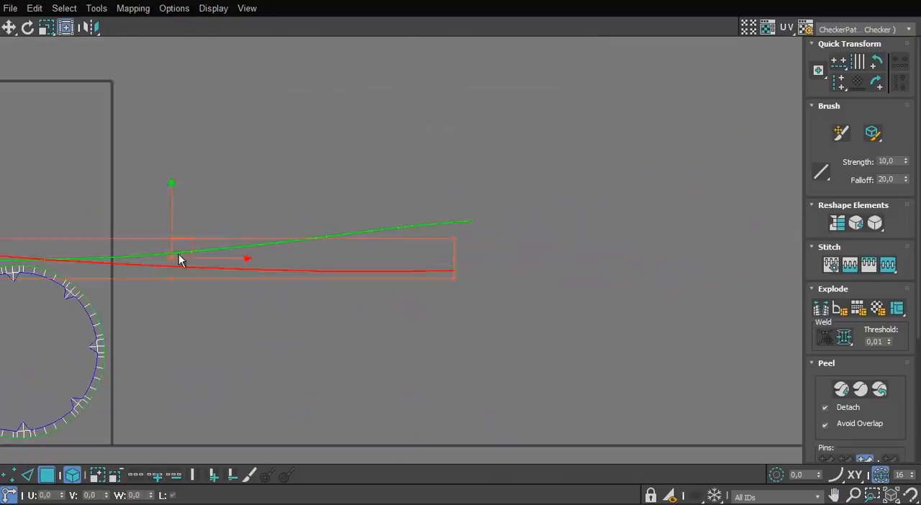
Straighten the lower strip by aligning both of its long border edge loops horizontally
{"action": "scroll", "coordinate": [338, 279], "scroll_direction": "up", "scroll_amount": 5}
{"action": "key", "text": "2"}
{"action": "double_click", "coordinate": [412, 256]}
{"action": "key", "text": "x"}
{"action": "key", "text": "Escape"}
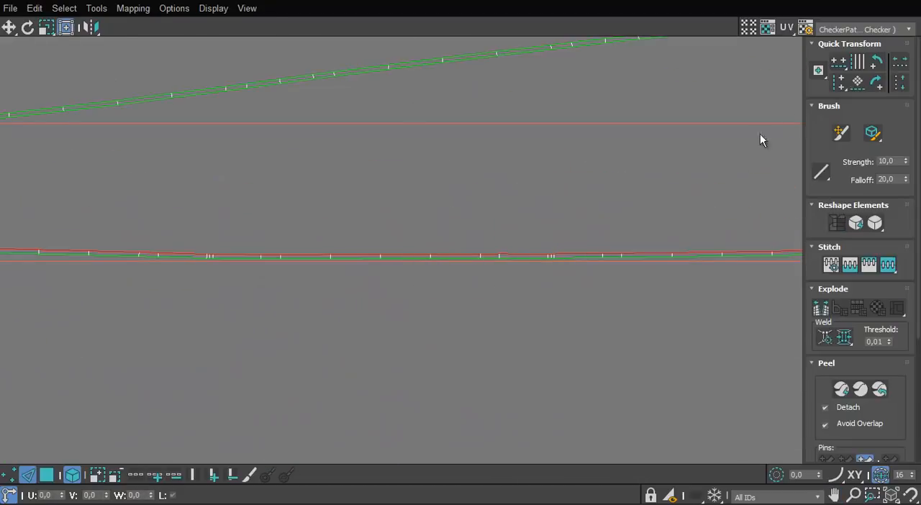
{"action": "left_click", "coordinate": [838, 65]}
{"action": "double_click", "coordinate": [529, 257]}
{"action": "left_click", "coordinate": [837, 65]}
Straighten the upper strip by aligning both of its long border edge loops horizontally
{"action": "scroll", "coordinate": [561, 192], "scroll_direction": "down", "scroll_amount": 2}
{"action": "middle_click_drag", "start_coordinate": [482, 60], "coordinate": [496, 143]}
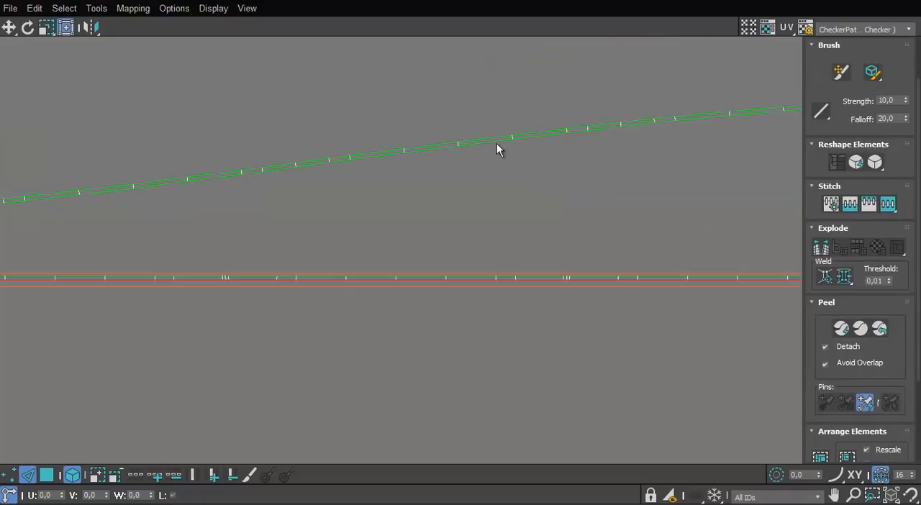
{"action": "scroll", "coordinate": [839, 74], "scroll_direction": "up", "scroll_amount": 2}
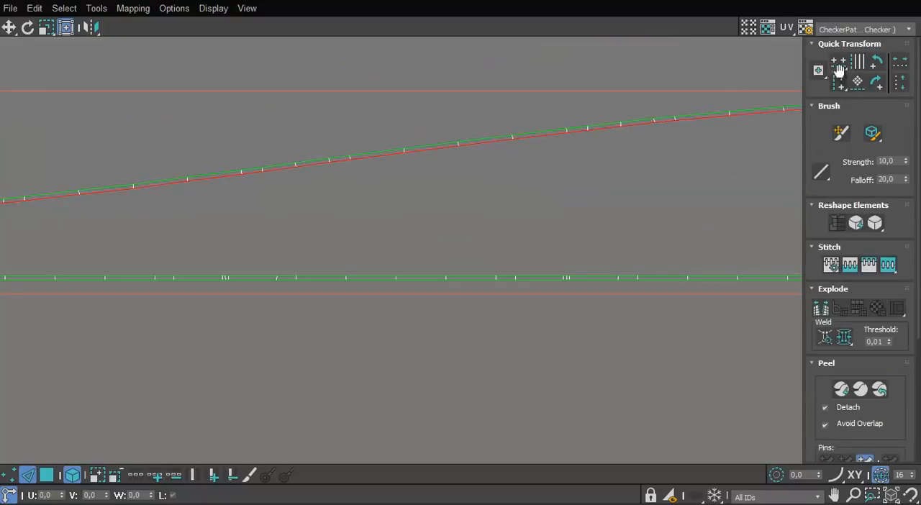
{"action": "left_click", "coordinate": [837, 66]}
{"action": "double_click", "coordinate": [541, 131]}
{"action": "left_click", "coordinate": [835, 66]}
{"action": "scroll", "coordinate": [562, 219], "scroll_direction": "down", "scroll_amount": 4}
{"action": "scroll", "coordinate": [562, 225], "scroll_direction": "up", "scroll_amount": 9}
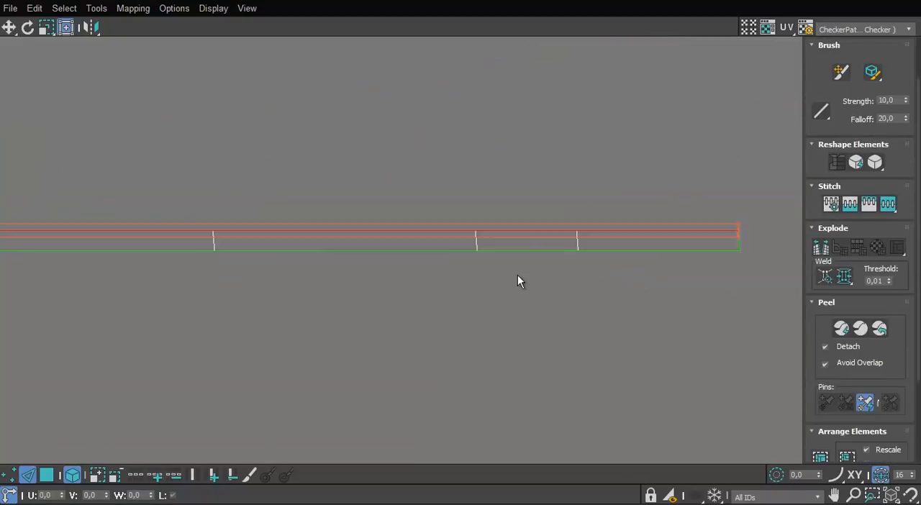
Select the end vertices of both straightened strips and align them vertically to square off the ends
{"action": "scroll", "coordinate": [517, 275], "scroll_direction": "down", "scroll_amount": 1}
{"action": "left_click", "coordinate": [13, 476]}
{"action": "scroll", "coordinate": [520, 268], "scroll_direction": "down", "scroll_amount": 1}
{"action": "left_click_drag", "start_coordinate": [562, 194], "coordinate": [525, 280]}
{"action": "scroll", "coordinate": [525, 280], "scroll_direction": "down", "scroll_amount": 1}
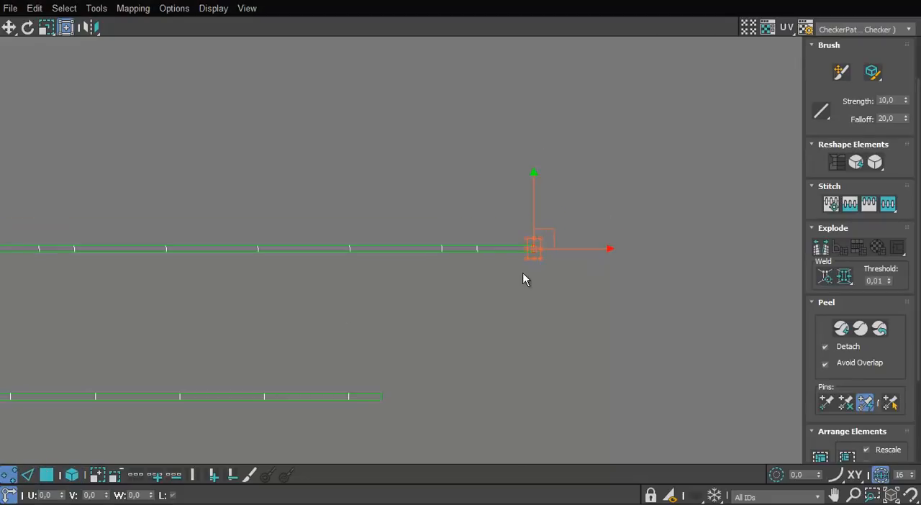
{"action": "scroll", "coordinate": [840, 88], "scroll_direction": "up", "scroll_amount": 2}
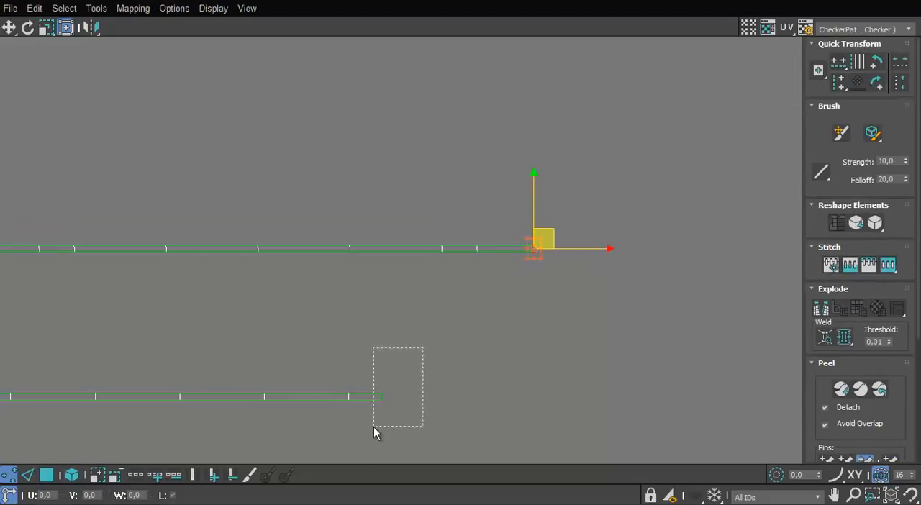
{"action": "scroll", "coordinate": [648, 221], "scroll_direction": "down", "scroll_amount": 6}
{"action": "scroll", "coordinate": [144, 295], "scroll_direction": "up", "scroll_amount": 6}
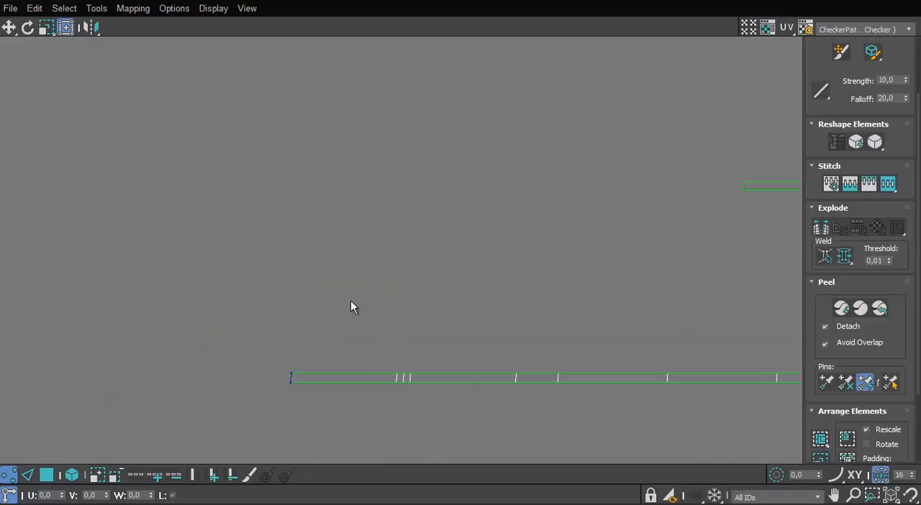
{"action": "scroll", "coordinate": [821, 63], "scroll_direction": "up", "scroll_amount": 4}
{"action": "scroll", "coordinate": [788, 147], "scroll_direction": "down", "scroll_amount": 1}
{"action": "middle_click_drag", "start_coordinate": [788, 147], "coordinate": [580, 167]}
{"action": "scroll", "coordinate": [580, 167], "scroll_direction": "up", "scroll_amount": 2}
{"action": "left_click_drag", "start_coordinate": [558, 177], "coordinate": [501, 241]}
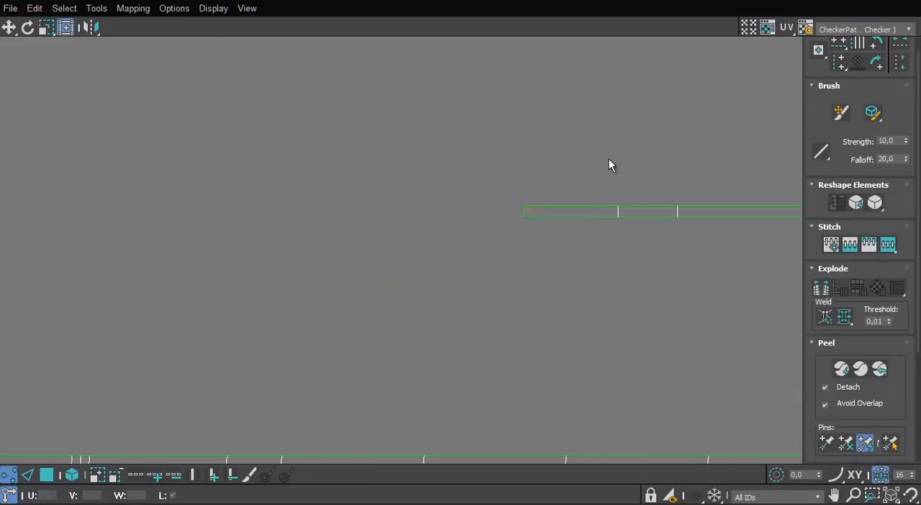
{"action": "scroll", "coordinate": [609, 158], "scroll_direction": "down", "scroll_amount": 9}
Select the straightened strips as whole elements and place them close together with their starting ends flush
{"action": "middle_click_drag", "start_coordinate": [609, 159], "coordinate": [379, 232]}
{"action": "scroll", "coordinate": [317, 266], "scroll_direction": "up", "scroll_amount": 2}
{"action": "left_click", "coordinate": [47, 475]}
{"action": "left_click", "coordinate": [71, 475]}
{"action": "left_click", "coordinate": [259, 225]}
{"action": "scroll", "coordinate": [261, 226], "scroll_direction": "up", "scroll_amount": 5}
{"action": "left_click", "coordinate": [527, 185]}
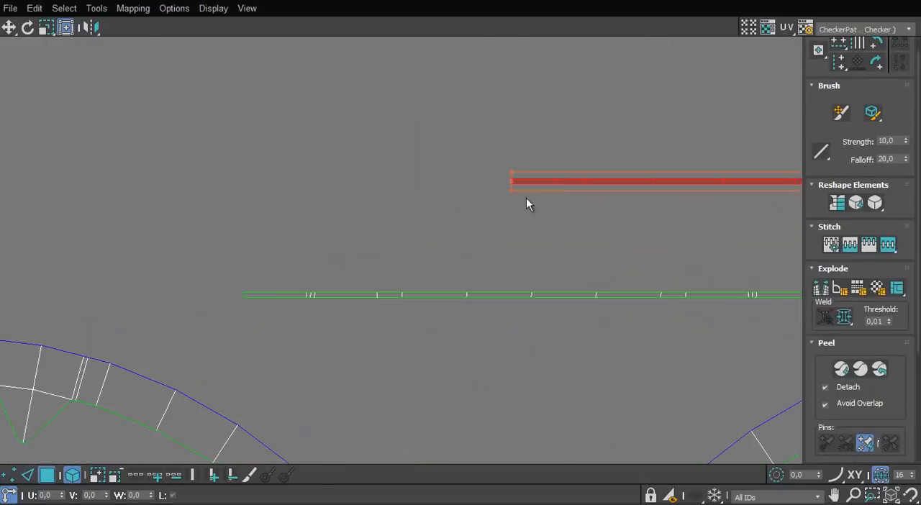
{"action": "left_click_drag", "start_coordinate": [287, 236], "coordinate": [270, 275]}
{"action": "scroll", "coordinate": [660, 206], "scroll_direction": "down", "scroll_amount": 6}
{"action": "middle_click_drag", "start_coordinate": [661, 207], "coordinate": [66, 247]}
{"action": "scroll", "coordinate": [66, 248], "scroll_direction": "down", "scroll_amount": 3}
{"action": "left_click_drag", "start_coordinate": [315, 218], "coordinate": [314, 220]}
{"action": "scroll", "coordinate": [539, 222], "scroll_direction": "up", "scroll_amount": 2}
{"action": "middle_click_drag", "start_coordinate": [163, 267], "coordinate": [517, 161]}
{"action": "scroll", "coordinate": [539, 222], "scroll_direction": "down", "scroll_amount": 4}
{"action": "left_click", "coordinate": [403, 161], "text": "ctrl"}
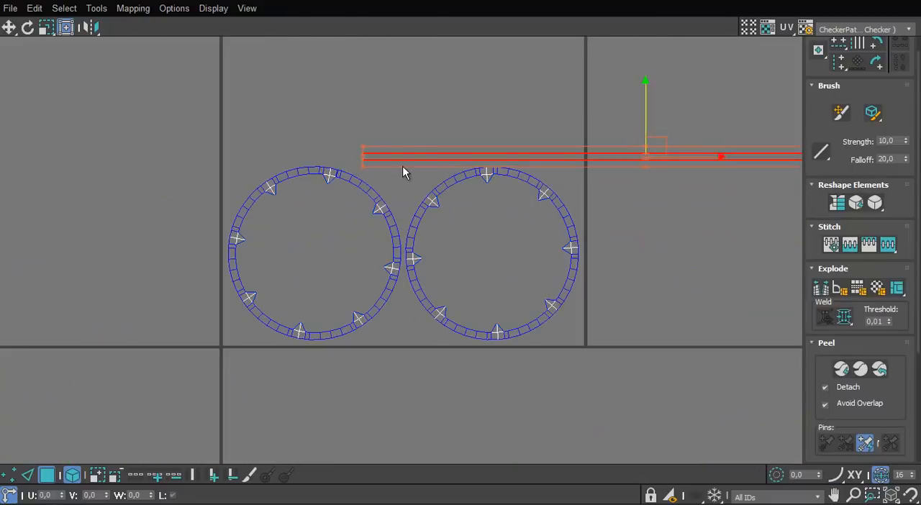
Move both strips to the lower edge of the rings, then shift all UV elements down across the tile's base line
{"action": "left_click_drag", "start_coordinate": [475, 329], "coordinate": [493, 319]}
{"action": "key", "text": "x"}
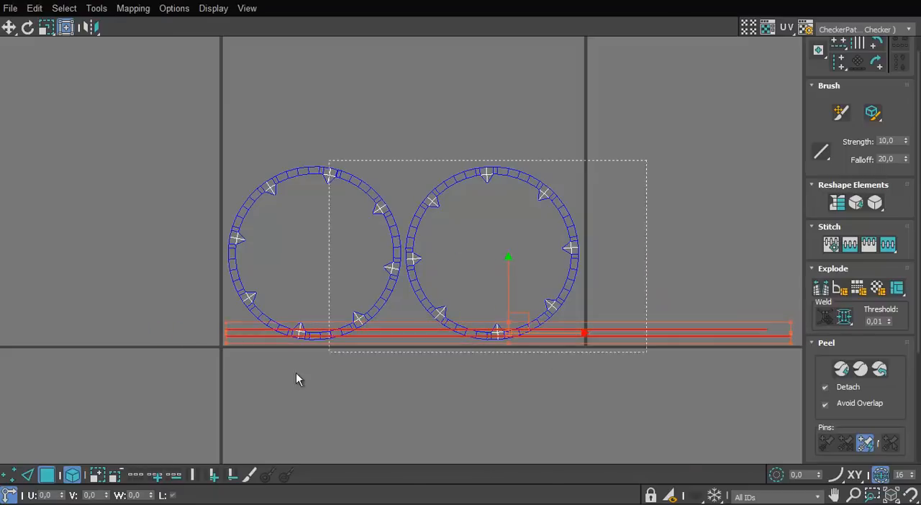
{"action": "left_click_drag", "start_coordinate": [296, 380], "coordinate": [297, 378]}
{"action": "left_click_drag", "start_coordinate": [381, 309], "coordinate": [372, 337]}
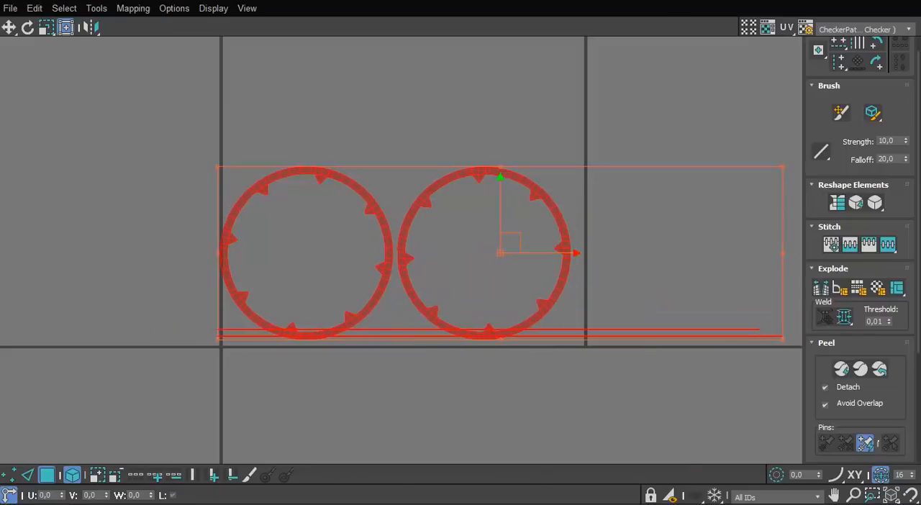
{"action": "key", "text": "w"}
{"action": "left_click_drag", "start_coordinate": [564, 315], "coordinate": [559, 427]}
{"action": "scroll", "coordinate": [469, 237], "scroll_direction": "down", "scroll_amount": 3}
{"action": "key", "text": "r"}
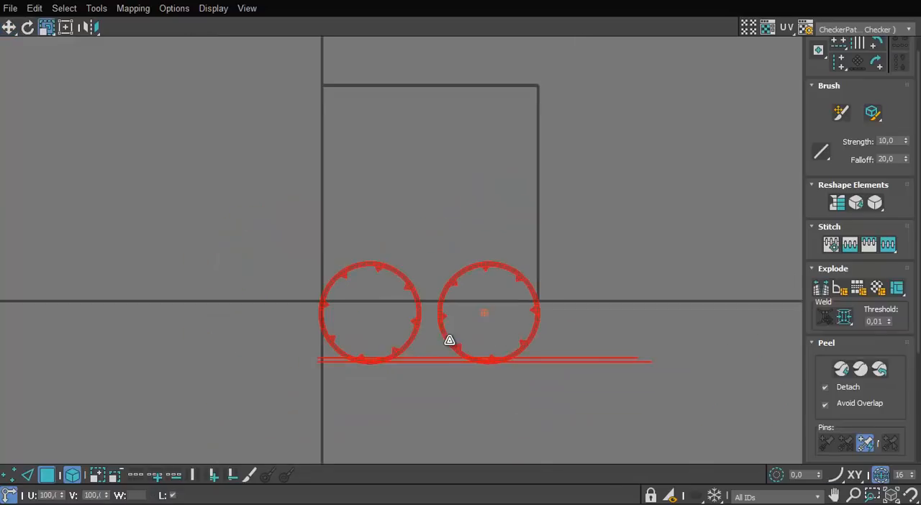
{"action": "left_click_drag", "start_coordinate": [449, 339], "coordinate": [454, 373]}
Move the two rings and the strips fully below the UV tile, with the strips just beneath the rings
{"action": "key", "text": "w"}
{"action": "left_click_drag", "start_coordinate": [513, 329], "coordinate": [493, 407]}
{"action": "scroll", "coordinate": [464, 352], "scroll_direction": "up", "scroll_amount": 3}
{"action": "scroll", "coordinate": [501, 382], "scroll_direction": "up", "scroll_amount": 5}
{"action": "left_click_drag", "start_coordinate": [526, 354], "coordinate": [525, 407]}
{"action": "left_click", "coordinate": [510, 337]}
{"action": "scroll", "coordinate": [504, 336], "scroll_direction": "down", "scroll_amount": 8}
Close the UV editor and open the Material Editor
{"action": "left_click_drag", "start_coordinate": [691, 1], "coordinate": [611, 91]}
{"action": "left_click", "coordinate": [712, 95]}
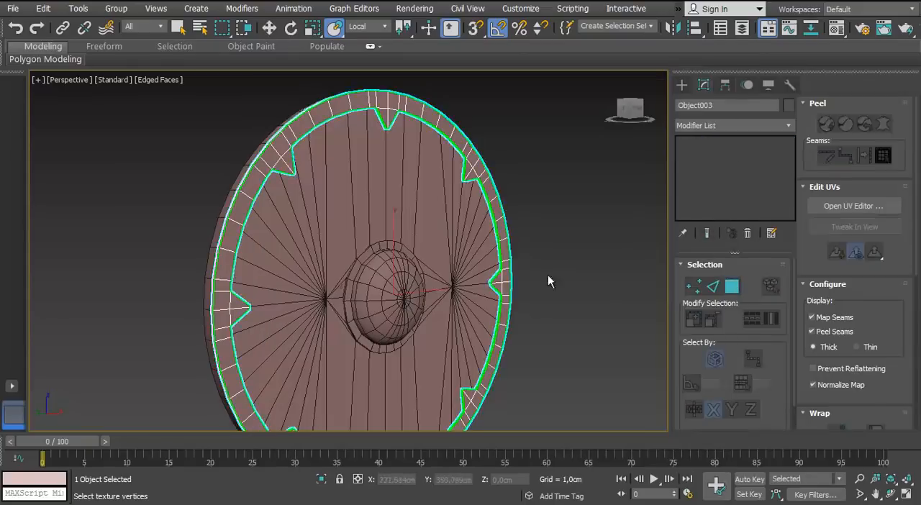
{"action": "left_click", "coordinate": [548, 280]}
{"action": "middle_click_drag", "start_coordinate": [548, 281], "coordinate": [497, 273], "text": "alt"}
{"action": "key", "text": "m"}
Apply the 01 - Default material to the shield rim
{"action": "scroll", "coordinate": [312, 216], "scroll_direction": "down", "scroll_amount": 5}
{"action": "middle_click_drag", "start_coordinate": [313, 216], "coordinate": [238, 244], "text": "alt"}
{"action": "scroll", "coordinate": [249, 216], "scroll_direction": "up", "scroll_amount": 5}
{"action": "left_click", "coordinate": [251, 206]}
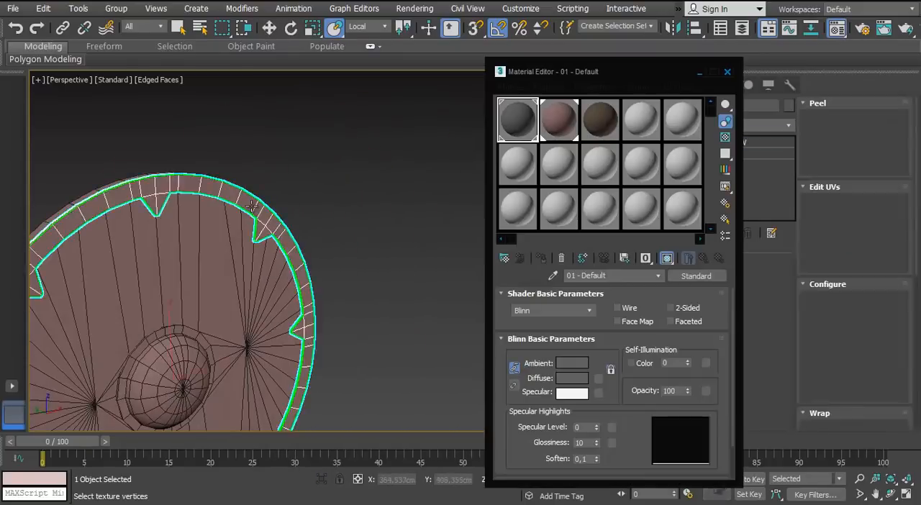
{"action": "scroll", "coordinate": [251, 206], "scroll_direction": "up", "scroll_amount": 3}
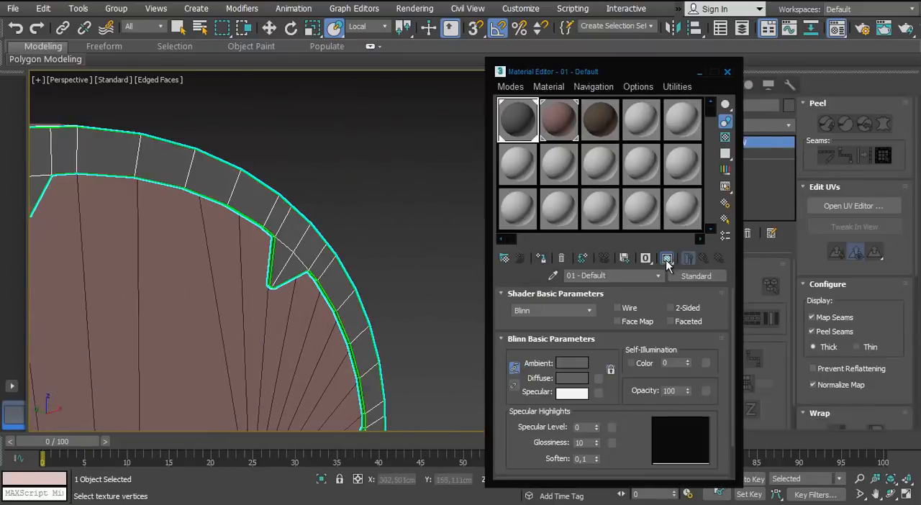
Assign the 03 - Default checker material to the rim and show its map in the viewport
{"action": "left_click_drag", "start_coordinate": [600, 131], "coordinate": [306, 241]}
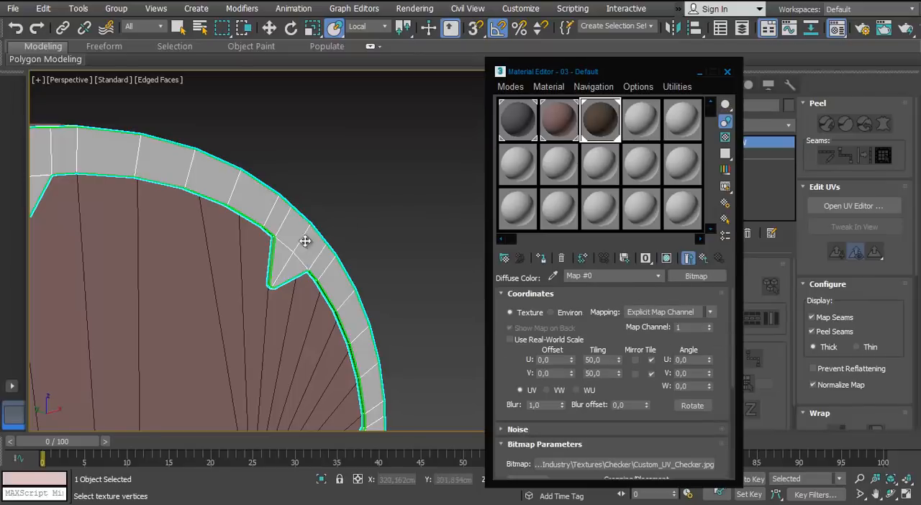
{"action": "left_click", "coordinate": [666, 258]}
{"action": "scroll", "coordinate": [366, 249], "scroll_direction": "down", "scroll_amount": 5}
{"action": "scroll", "coordinate": [365, 250], "scroll_direction": "up", "scroll_amount": 3}
{"action": "middle_click_drag", "start_coordinate": [366, 249], "coordinate": [542, 325], "text": "alt"}
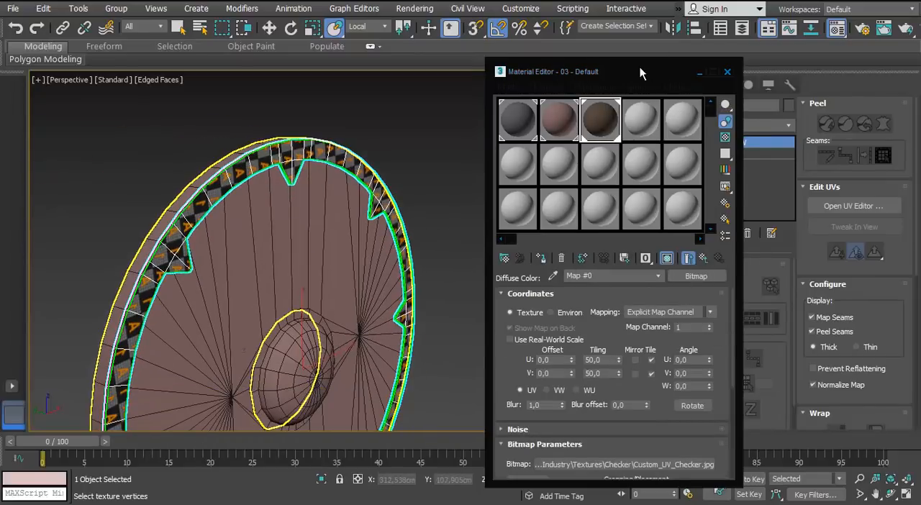
Reopen the UV editor beside the checkered rim and review the layout of the rings and strips
{"action": "left_click_drag", "start_coordinate": [640, 67], "coordinate": [579, 69]}
{"action": "left_click", "coordinate": [854, 206]}
{"action": "scroll", "coordinate": [401, 288], "scroll_direction": "up", "scroll_amount": 5}
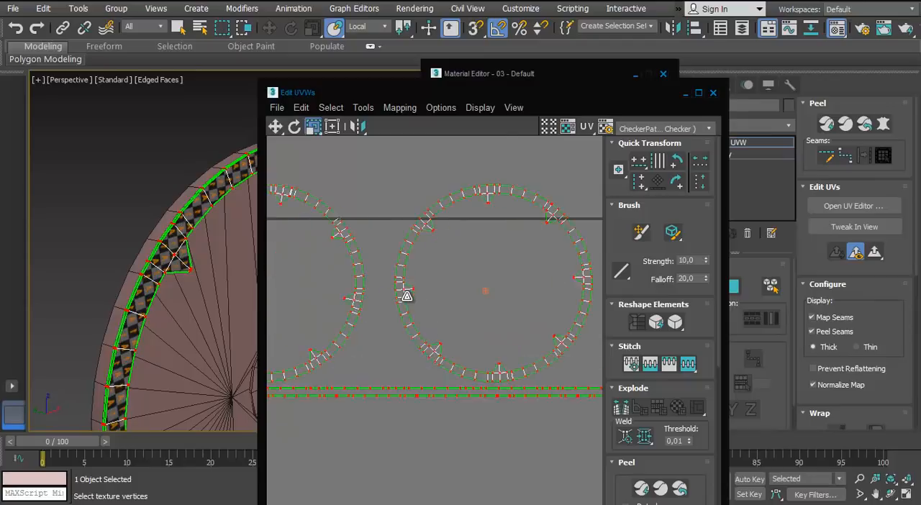
{"action": "scroll", "coordinate": [407, 296], "scroll_direction": "down", "scroll_amount": 4}
{"action": "key", "text": "w"}
{"action": "left_click_drag", "start_coordinate": [404, 295], "coordinate": [427, 309]}
{"action": "scroll", "coordinate": [428, 308], "scroll_direction": "down", "scroll_amount": 1}
{"action": "scroll", "coordinate": [427, 309], "scroll_direction": "up", "scroll_amount": 1}
{"action": "left_click", "coordinate": [428, 309]}
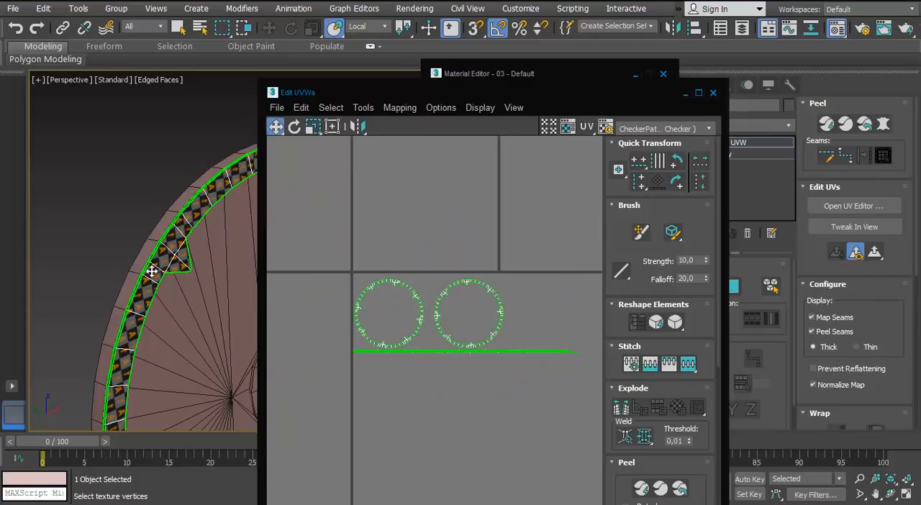
Close the UV and material editors, leave sub-object mode, and isolate the central boss with its two spikes
{"action": "left_click", "coordinate": [713, 93]}
{"action": "left_click", "coordinate": [664, 75]}
{"action": "left_click", "coordinate": [694, 285]}
{"action": "left_click", "coordinate": [496, 245]}
{"action": "scroll", "coordinate": [282, 202], "scroll_direction": "up", "scroll_amount": 3}
{"action": "scroll", "coordinate": [281, 203], "scroll_direction": "down", "scroll_amount": 4}
{"action": "left_click", "coordinate": [309, 288]}
{"action": "middle_click_drag", "start_coordinate": [309, 288], "coordinate": [471, 209], "text": "alt"}
{"action": "key", "text": "alt+q"}
{"action": "scroll", "coordinate": [427, 240], "scroll_direction": "up", "scroll_amount": 4}
{"action": "scroll", "coordinate": [471, 209], "scroll_direction": "down", "scroll_amount": 3}
Add an Unwrap UVW modifier to the isolated boss
{"action": "left_click", "coordinate": [788, 126]}
{"action": "key", "text": "u"}
{"action": "key", "text": "u"}
{"action": "key", "text": "u"}
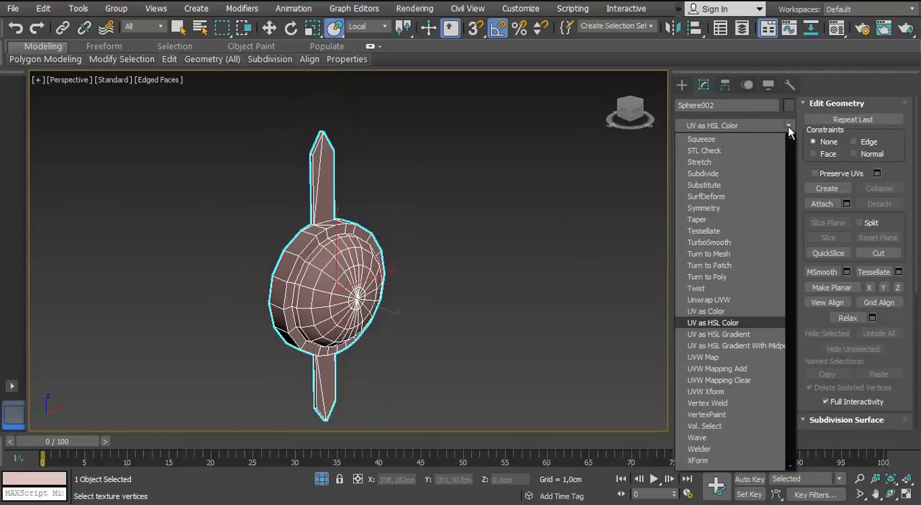
{"action": "key", "text": "Up"}
{"action": "key", "text": "Up"}
{"action": "key", "text": "Return"}
{"action": "scroll", "coordinate": [302, 238], "scroll_direction": "up", "scroll_amount": 2}
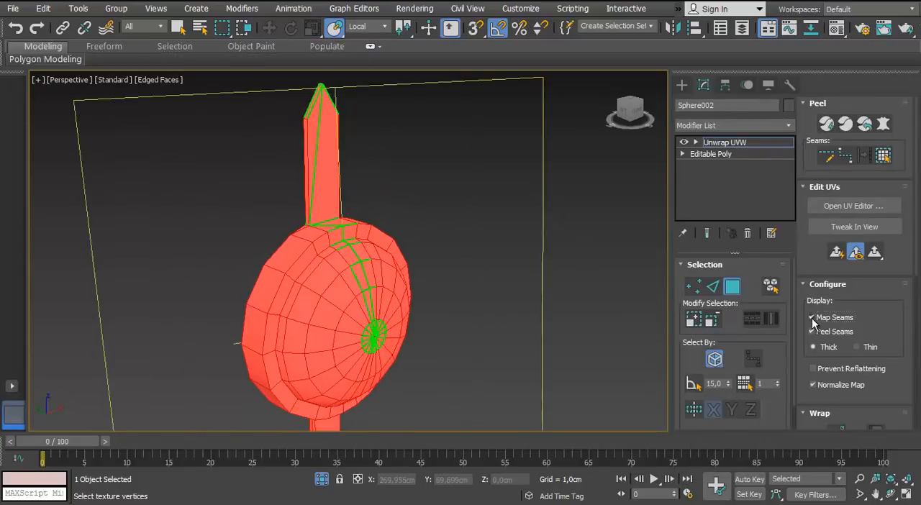
Open the UV editor for the boss and place it beside a full view of the model
{"action": "left_click", "coordinate": [854, 206]}
{"action": "left_click_drag", "start_coordinate": [567, 50], "coordinate": [760, 36]}
{"action": "middle_click_drag", "start_coordinate": [345, 230], "coordinate": [234, 206]}
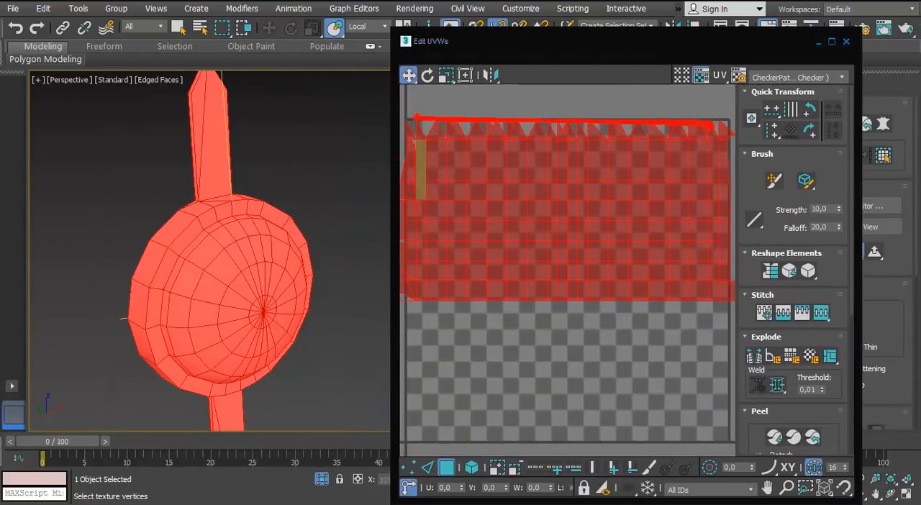
{"action": "scroll", "coordinate": [347, 228], "scroll_direction": "down", "scroll_amount": 2}
Apply Normal Mapping to all selected faces of the boss and its spikes
{"action": "left_click", "coordinate": [529, 57]}
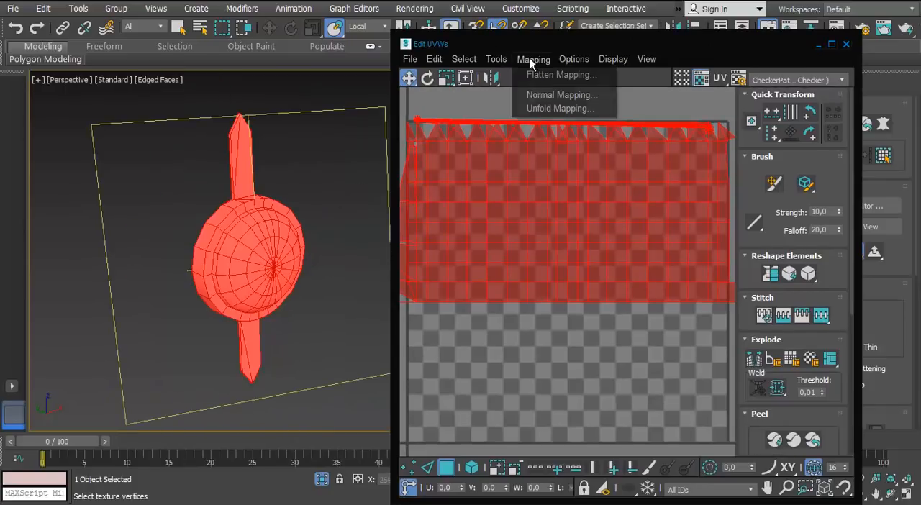
{"action": "left_click", "coordinate": [555, 94]}
{"action": "left_click_drag", "start_coordinate": [130, 18], "coordinate": [237, 96]}
{"action": "left_click", "coordinate": [170, 117]}
{"action": "left_click", "coordinate": [167, 166]}
{"action": "left_click", "coordinate": [297, 157]}
{"action": "scroll", "coordinate": [534, 237], "scroll_direction": "down", "scroll_amount": 3}
{"action": "middle_click_drag", "start_coordinate": [533, 237], "coordinate": [507, 210]}
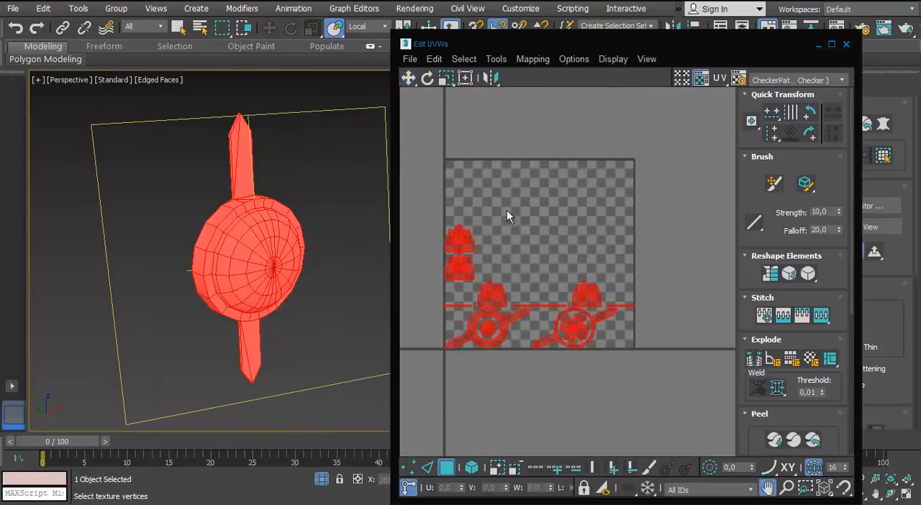
Turn off the checker background in the maximized UV editor and pack the boss's UV islands
{"action": "left_click", "coordinate": [832, 44]}
{"action": "left_click", "coordinate": [768, 28]}
{"action": "scroll", "coordinate": [813, 288], "scroll_direction": "down", "scroll_amount": 5}
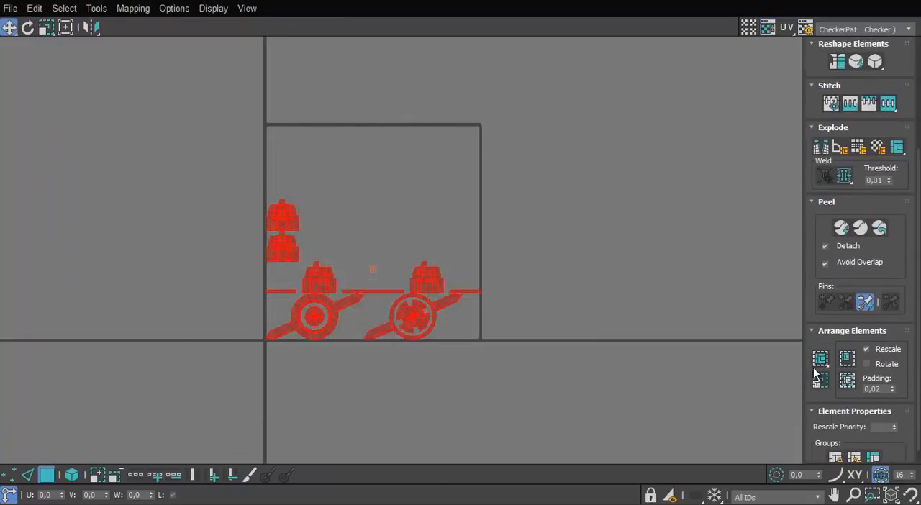
{"action": "left_click", "coordinate": [820, 358]}
{"action": "middle_click_drag", "start_coordinate": [347, 190], "coordinate": [344, 206]}
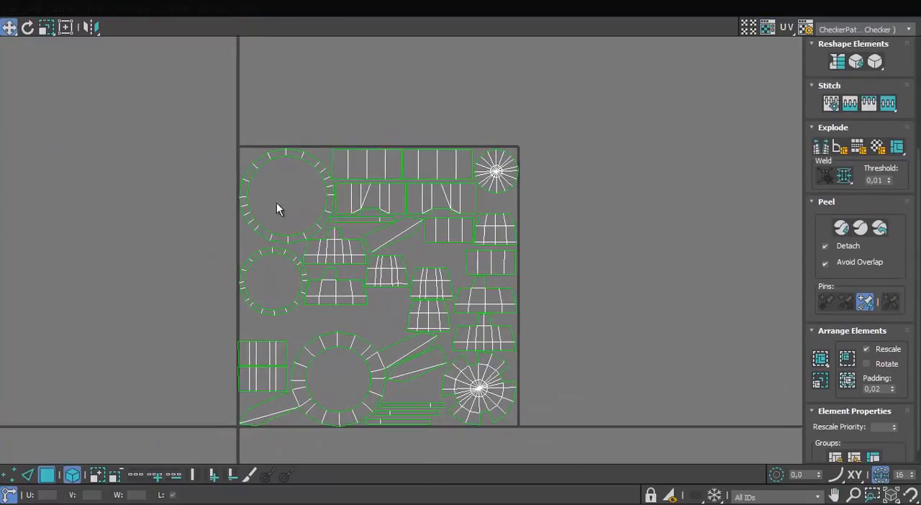
Move the ring, spiked ring and spoked disc islands outside the UV tile
{"action": "middle_click_drag", "start_coordinate": [277, 203], "coordinate": [407, 172]}
{"action": "left_click_drag", "start_coordinate": [391, 196], "coordinate": [245, 162]}
{"action": "left_click_drag", "start_coordinate": [420, 221], "coordinate": [161, 106]}
{"action": "left_click_drag", "start_coordinate": [480, 312], "coordinate": [124, 104]}
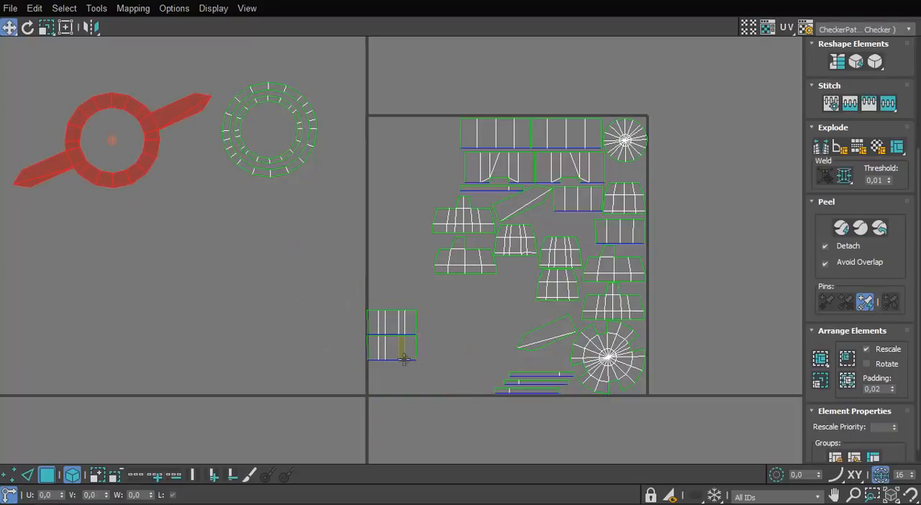
{"action": "left_click_drag", "start_coordinate": [627, 161], "coordinate": [269, 226]}
{"action": "left_click_drag", "start_coordinate": [624, 358], "coordinate": [261, 305]}
Stitch three tapered side panels onto the large spoked disc along their shared edges
{"action": "scroll", "coordinate": [261, 304], "scroll_direction": "up", "scroll_amount": 5}
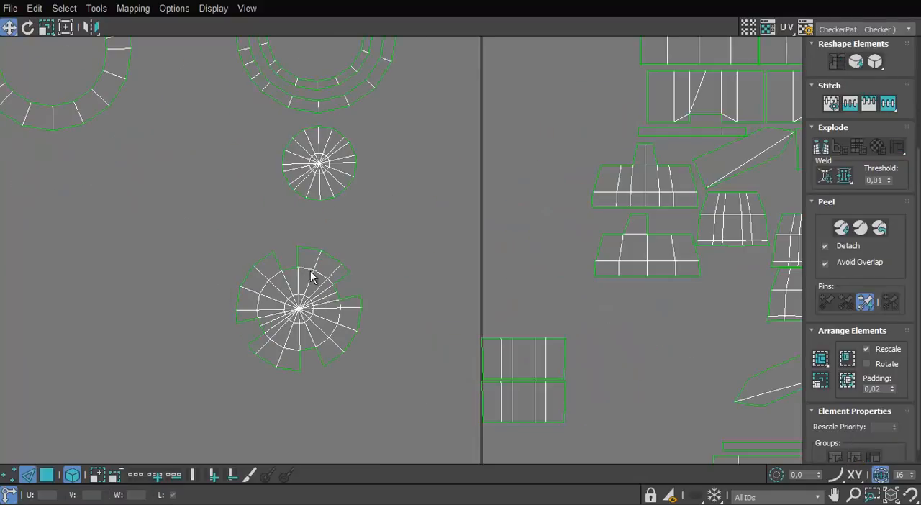
{"action": "left_click", "coordinate": [72, 475]}
{"action": "left_click", "coordinate": [140, 328]}
{"action": "scroll", "coordinate": [140, 328], "scroll_direction": "up", "scroll_amount": 3}
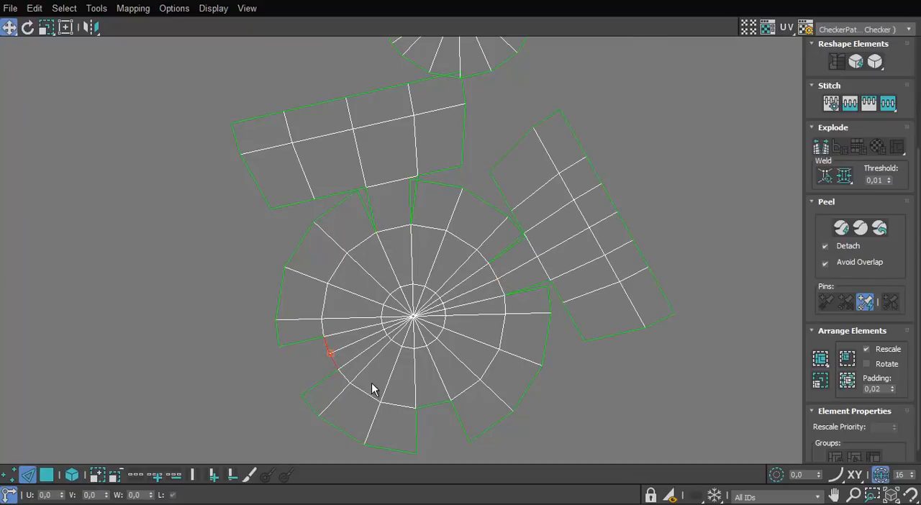
{"action": "scroll", "coordinate": [372, 389], "scroll_direction": "up", "scroll_amount": 2}
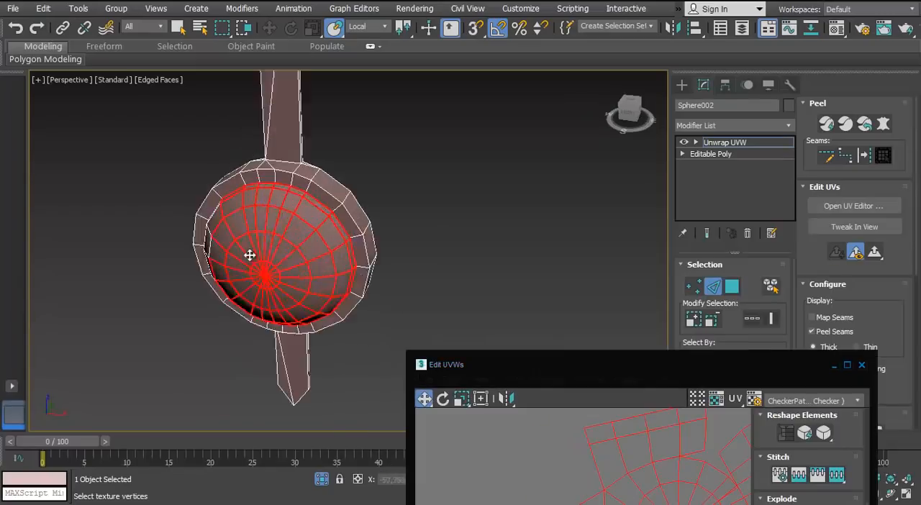
{"action": "scroll", "coordinate": [249, 254], "scroll_direction": "up", "scroll_amount": 5}
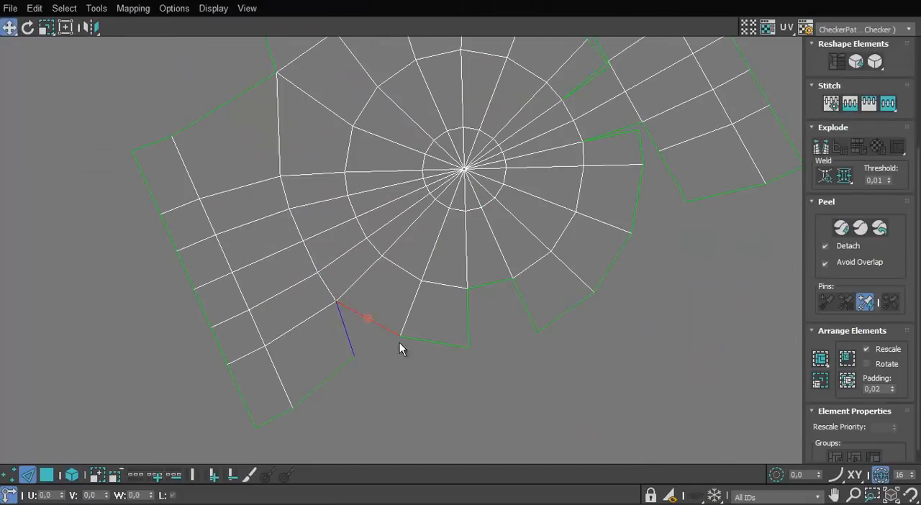
Stitch the fourth side panel onto the large disc and close the adjoining wedge gap
{"action": "key", "text": "s"}
{"action": "left_click", "coordinate": [422, 347]}
{"action": "scroll", "coordinate": [428, 360], "scroll_direction": "down", "scroll_amount": 3}
{"action": "middle_click_drag", "start_coordinate": [429, 365], "coordinate": [350, 343]}
{"action": "key", "text": "s"}
{"action": "scroll", "coordinate": [350, 338], "scroll_direction": "up", "scroll_amount": 1}
{"action": "left_click", "coordinate": [366, 300]}
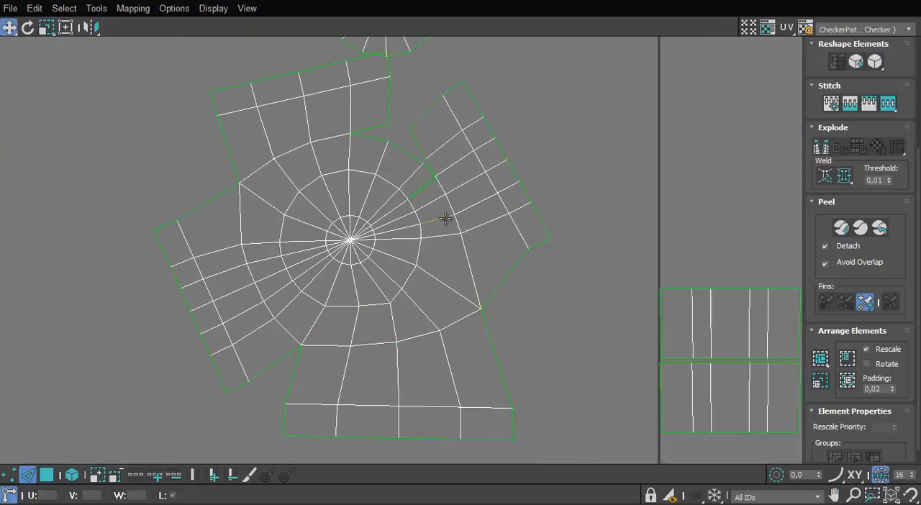
Stitch the remaining split between the disc's wedges and the neighbouring side panel
{"action": "scroll", "coordinate": [426, 275], "scroll_direction": "up", "scroll_amount": 2}
{"action": "left_click", "coordinate": [376, 208]}
{"action": "key", "text": "s"}
{"action": "middle_click_drag", "start_coordinate": [387, 200], "coordinate": [377, 107]}
{"action": "scroll", "coordinate": [377, 107], "scroll_direction": "down", "scroll_amount": 2}
Stitch the open corner seams between neighbouring side panels to close the dome island's outline
{"action": "left_click", "coordinate": [449, 285]}
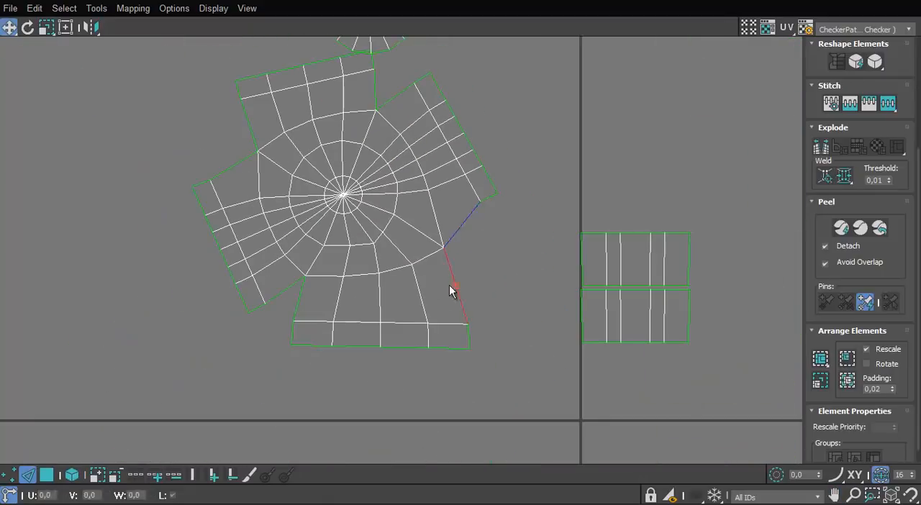
{"action": "left_click_drag", "start_coordinate": [470, 313], "coordinate": [467, 314]}
{"action": "scroll", "coordinate": [437, 134], "scroll_direction": "up", "scroll_amount": 2}
{"action": "middle_click_drag", "start_coordinate": [438, 134], "coordinate": [478, 307]}
{"action": "left_click", "coordinate": [442, 244]}
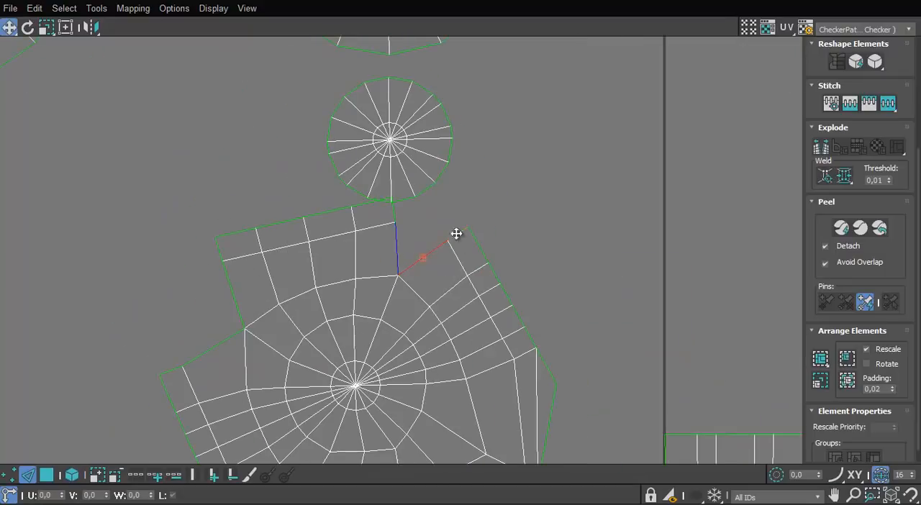
{"action": "key", "text": "s"}
{"action": "scroll", "coordinate": [259, 352], "scroll_direction": "down", "scroll_amount": 3}
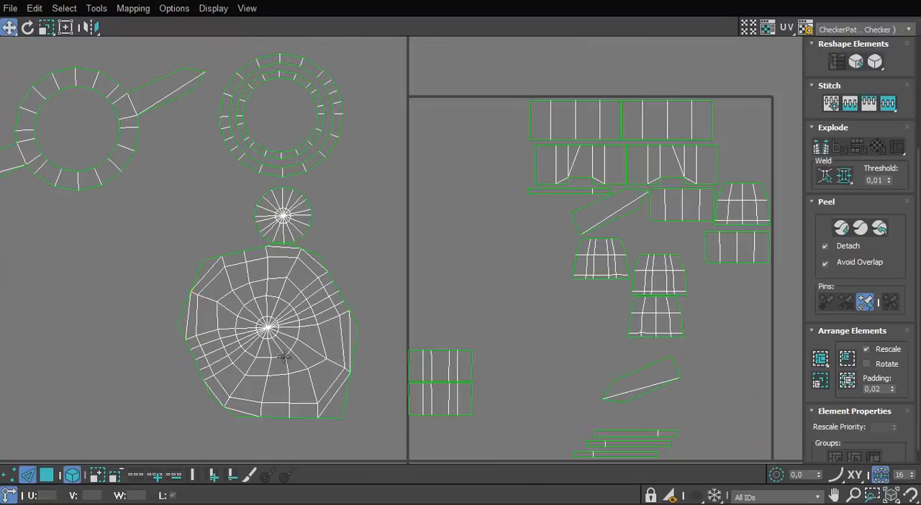
Quick Peel the stitched dome into a round island and move it clear of the other islands
{"action": "left_click", "coordinate": [329, 358]}
{"action": "left_click", "coordinate": [842, 230]}
{"action": "scroll", "coordinate": [394, 320], "scroll_direction": "down", "scroll_amount": 2}
{"action": "left_click_drag", "start_coordinate": [457, 302], "coordinate": [226, 349]}
{"action": "scroll", "coordinate": [226, 350], "scroll_direction": "down", "scroll_amount": 1}
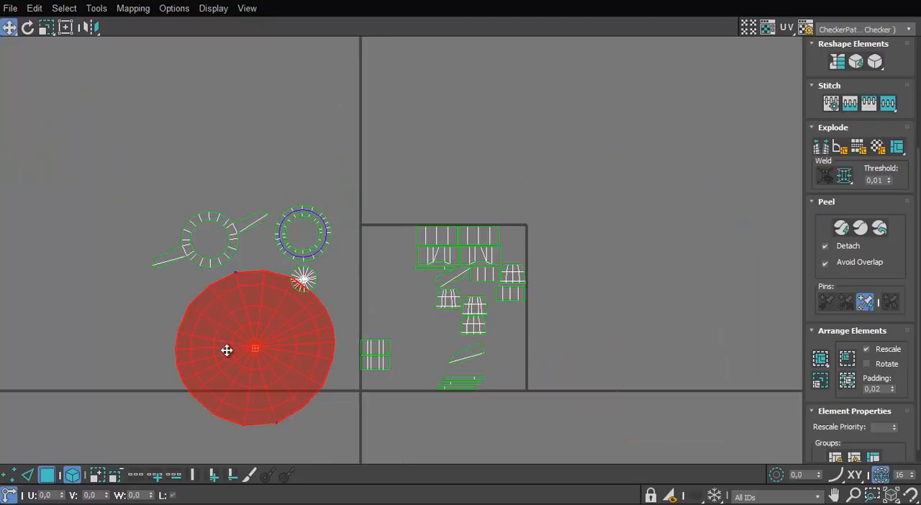
{"action": "middle_click_drag", "start_coordinate": [226, 350], "coordinate": [180, 359]}
{"action": "mouse_move", "coordinate": [194, 382]}
{"action": "left_mouse_down"}
{"action": "mouse_move", "coordinate": [182, 398]}
{"action": "mouse_move", "coordinate": [195, 388]}
{"action": "left_mouse_up"}
{"action": "scroll", "coordinate": [245, 341], "scroll_direction": "up", "scroll_amount": 2}
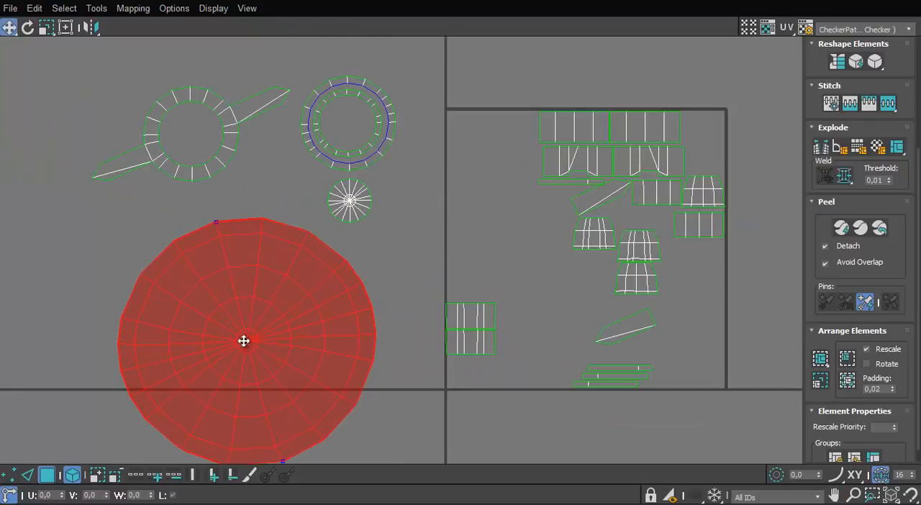
Relax the round dome island by polygon angles with 313 iterations
{"action": "left_click", "coordinate": [96, 7]}
{"action": "left_click", "coordinate": [101, 233]}
{"action": "left_click", "coordinate": [112, 55]}
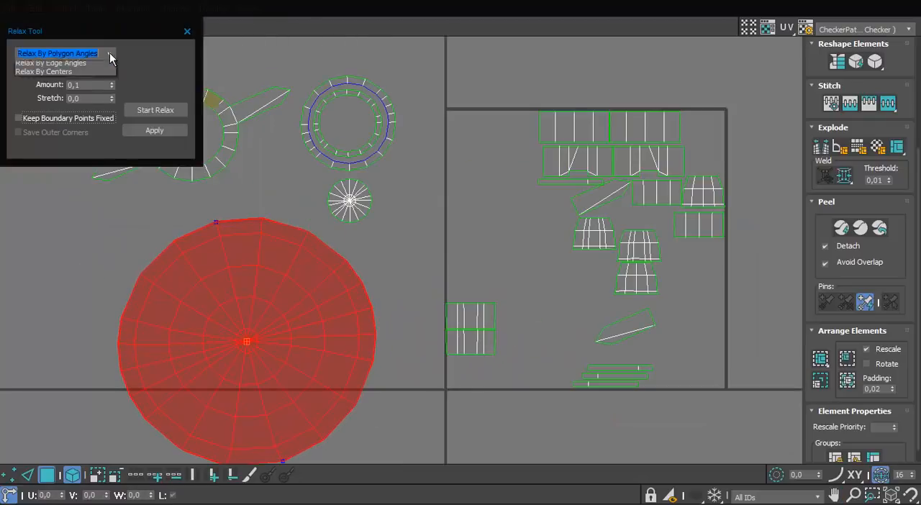
{"action": "left_click", "coordinate": [150, 110]}
{"action": "left_click", "coordinate": [187, 32]}
Rescale the ring, disc and dome islands to matching proportions and space them apart
{"action": "scroll", "coordinate": [321, 275], "scroll_direction": "down", "scroll_amount": 2}
{"action": "left_click_drag", "start_coordinate": [412, 71], "coordinate": [155, 302]}
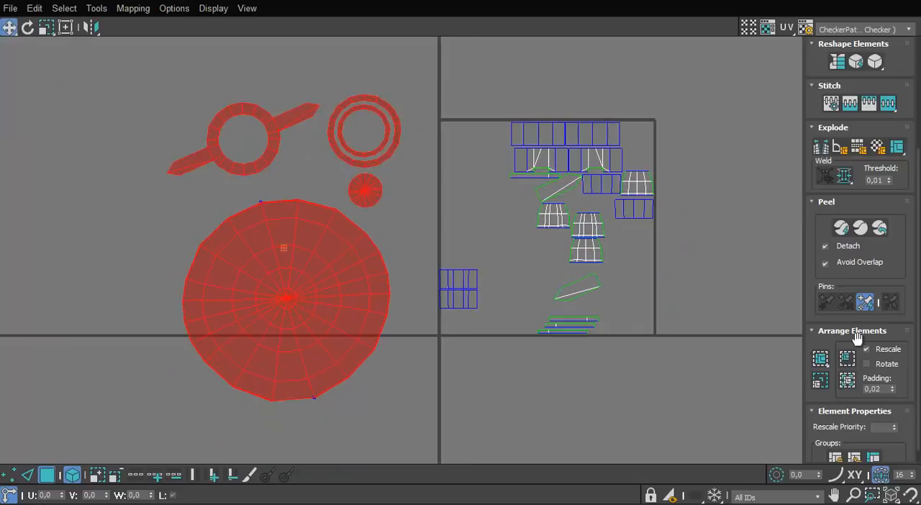
{"action": "left_click", "coordinate": [818, 383]}
{"action": "middle_click_drag", "start_coordinate": [308, 155], "coordinate": [317, 153]}
{"action": "left_click", "coordinate": [327, 323]}
{"action": "left_click_drag", "start_coordinate": [327, 322], "coordinate": [324, 277]}
{"action": "left_click_drag", "start_coordinate": [285, 159], "coordinate": [254, 117]}
{"action": "left_click_drag", "start_coordinate": [373, 188], "coordinate": [382, 230]}
Rotate the dome island and scale it vertically to about 96% to even out its circular shape
{"action": "scroll", "coordinate": [319, 238], "scroll_direction": "up", "scroll_amount": 3}
{"action": "key", "text": "e"}
{"action": "left_click_drag", "start_coordinate": [286, 230], "coordinate": [265, 209]}
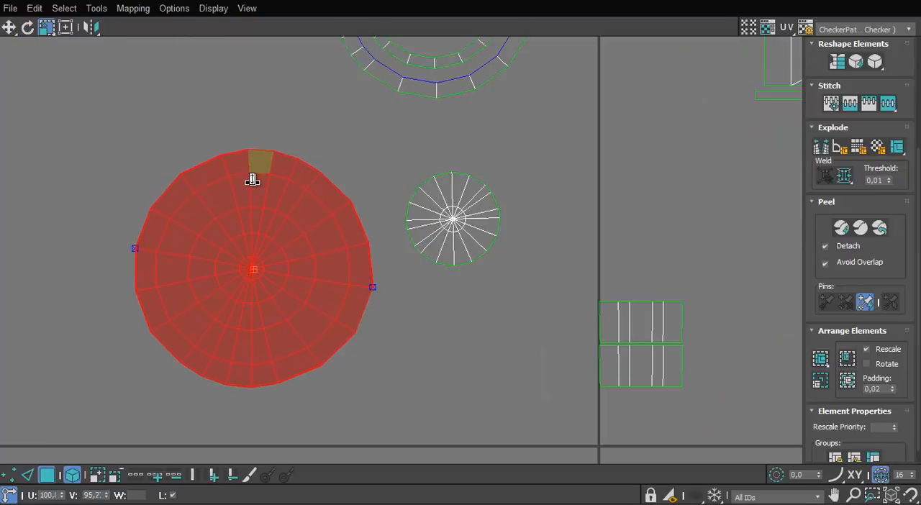
{"action": "left_click", "coordinate": [213, 135]}
Line up the two plain and two notched rectangular strips in a row above the UV tile
{"action": "scroll", "coordinate": [213, 135], "scroll_direction": "down", "scroll_amount": 3}
{"action": "middle_click_drag", "start_coordinate": [731, 87], "coordinate": [704, 138]}
{"action": "key", "text": "w"}
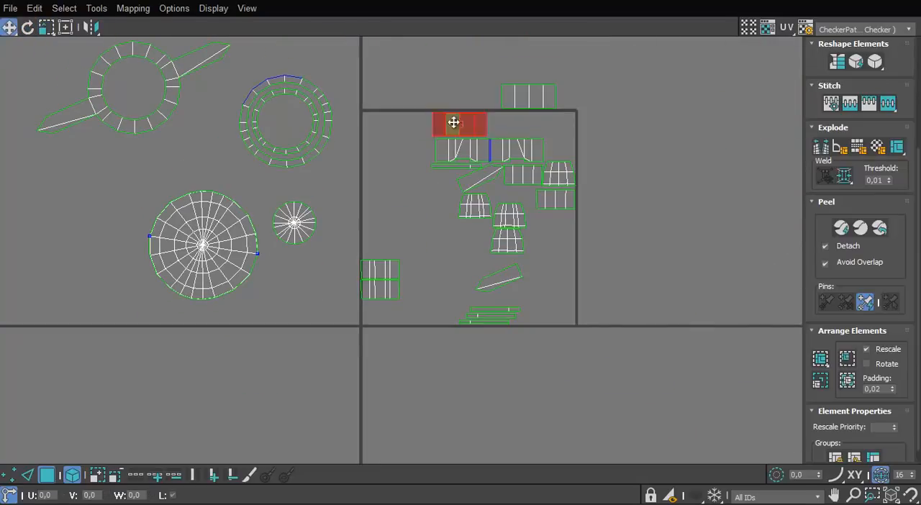
{"action": "left_click_drag", "start_coordinate": [453, 122], "coordinate": [461, 91]}
{"action": "scroll", "coordinate": [499, 130], "scroll_direction": "up", "scroll_amount": 2}
{"action": "middle_click_drag", "start_coordinate": [498, 130], "coordinate": [469, 164]}
{"action": "left_click_drag", "start_coordinate": [504, 121], "coordinate": [506, 116]}
{"action": "left_click_drag", "start_coordinate": [514, 181], "coordinate": [616, 112]}
{"action": "left_click_drag", "start_coordinate": [424, 187], "coordinate": [357, 97]}
{"action": "middle_click_drag", "start_coordinate": [478, 218], "coordinate": [457, 278]}
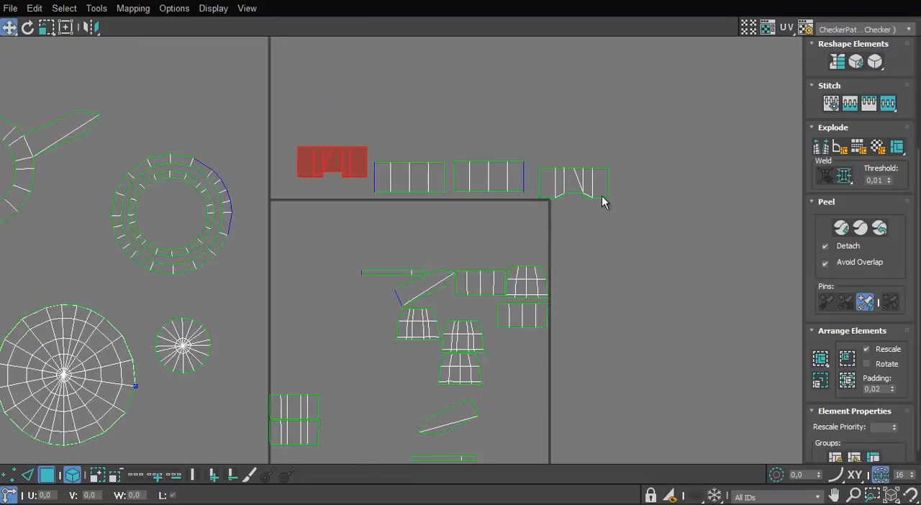
Stitch the plain and notched strips end to end into one long strip
{"action": "scroll", "coordinate": [526, 235], "scroll_direction": "up", "scroll_amount": 2}
{"action": "key", "text": "2"}
{"action": "left_click", "coordinate": [537, 220]}
{"action": "middle_click_drag", "start_coordinate": [602, 195], "coordinate": [453, 251]}
{"action": "key", "text": "s"}
{"action": "scroll", "coordinate": [453, 250], "scroll_direction": "up", "scroll_amount": 2}
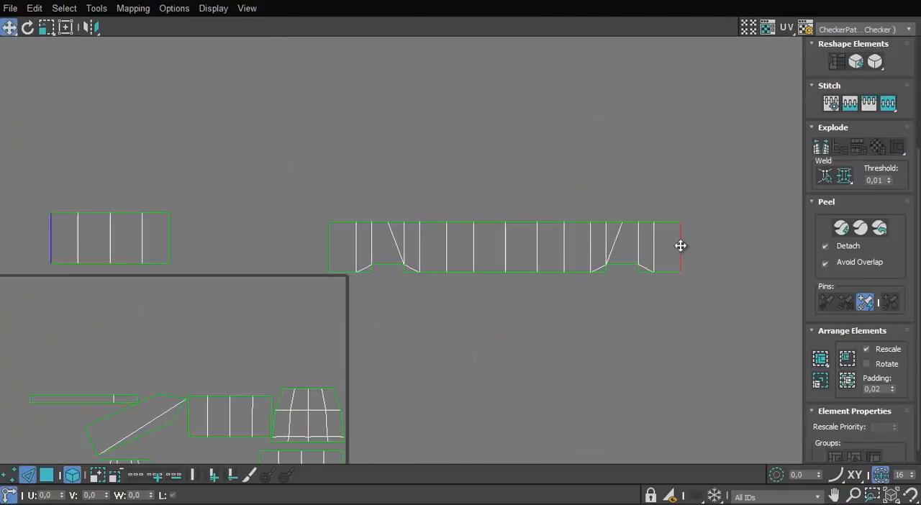
{"action": "key", "text": "s"}
Stitch the smaller rectangular pieces inside the UV tile end to end into a second long strip
{"action": "scroll", "coordinate": [681, 247], "scroll_direction": "down", "scroll_amount": 2}
{"action": "middle_click_drag", "start_coordinate": [747, 254], "coordinate": [638, 252]}
{"action": "left_click", "coordinate": [640, 251]}
{"action": "middle_click_drag", "start_coordinate": [379, 300], "coordinate": [473, 303]}
{"action": "scroll", "coordinate": [471, 378], "scroll_direction": "up", "scroll_amount": 1}
{"action": "middle_click_drag", "start_coordinate": [471, 378], "coordinate": [474, 327]}
{"action": "left_click", "coordinate": [466, 329]}
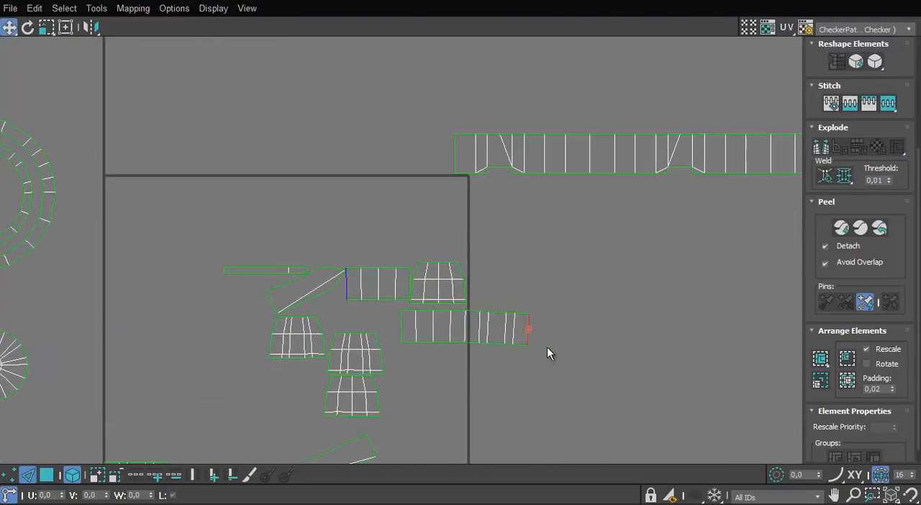
{"action": "key", "text": "s"}
{"action": "scroll", "coordinate": [651, 346], "scroll_direction": "down", "scroll_amount": 2}
{"action": "middle_click_drag", "start_coordinate": [651, 346], "coordinate": [590, 294]}
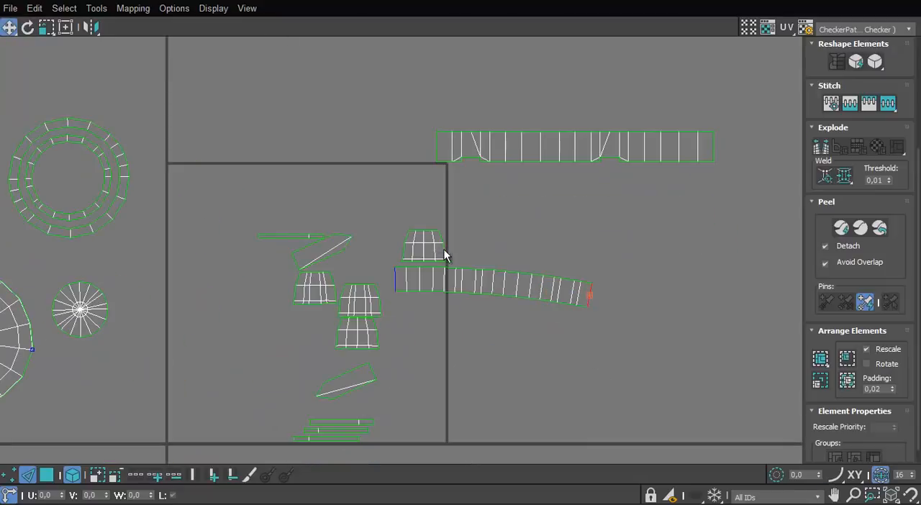
Stitch the tapered side pieces end to end into one curved strip
{"action": "left_click", "coordinate": [446, 249]}
{"action": "key", "text": "s"}
{"action": "left_click", "coordinate": [485, 239]}
{"action": "key", "text": "s"}
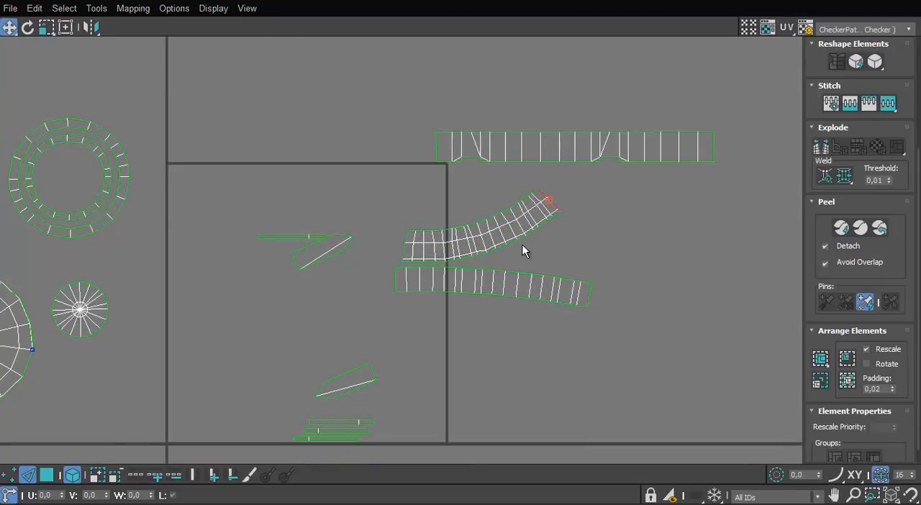
{"action": "middle_click_drag", "start_coordinate": [523, 251], "coordinate": [563, 206]}
Switch to polygon selection and move the two curved strips outside the UV tile
{"action": "left_click", "coordinate": [355, 221]}
{"action": "scroll", "coordinate": [324, 277], "scroll_direction": "down", "scroll_amount": 2}
{"action": "middle_click_drag", "start_coordinate": [316, 288], "coordinate": [316, 254]}
{"action": "left_click", "coordinate": [47, 475]}
{"action": "left_click_drag", "start_coordinate": [501, 312], "coordinate": [444, 170]}
{"action": "left_click_drag", "start_coordinate": [460, 186], "coordinate": [526, 174]}
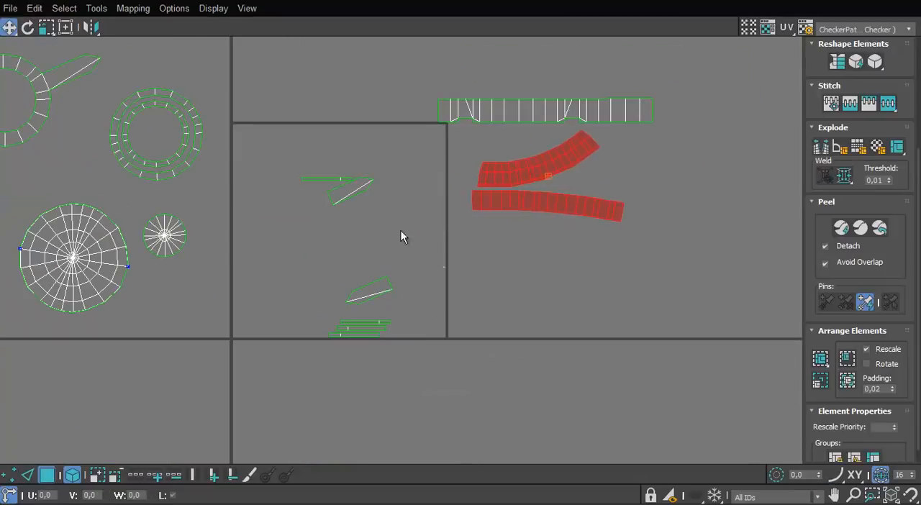
Move the spike outlines and thin strips below the UV tile
{"action": "left_click_drag", "start_coordinate": [359, 186], "coordinate": [328, 275]}
{"action": "left_click_drag", "start_coordinate": [339, 352], "coordinate": [316, 356]}
{"action": "left_click_drag", "start_coordinate": [370, 294], "coordinate": [322, 359]}
{"action": "middle_click_drag", "start_coordinate": [381, 351], "coordinate": [403, 284]}
{"action": "scroll", "coordinate": [389, 288], "scroll_direction": "up", "scroll_amount": 4}
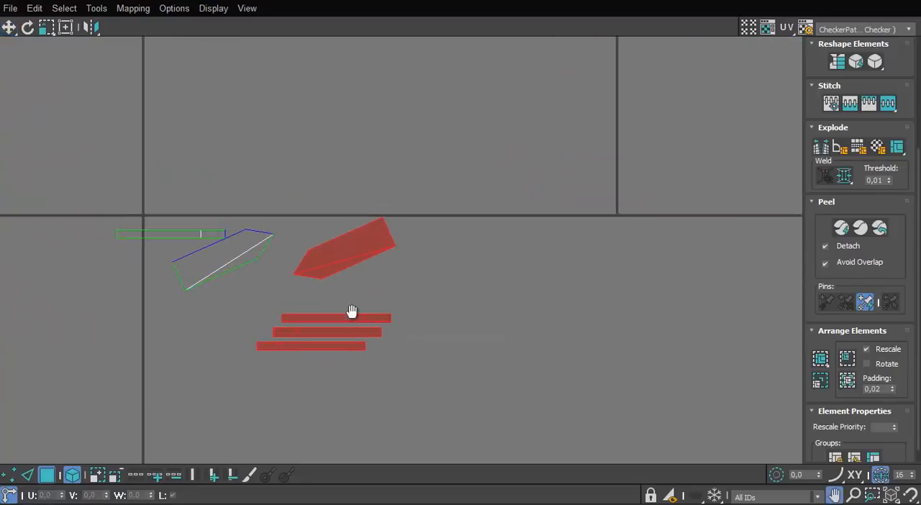
{"action": "middle_click_drag", "start_coordinate": [352, 312], "coordinate": [415, 302]}
Separate one spike outline from the thin strips and rotate it until it lies horizontal
{"action": "scroll", "coordinate": [415, 295], "scroll_direction": "up", "scroll_amount": 3}
{"action": "left_click", "coordinate": [423, 265]}
{"action": "key", "text": "w"}
{"action": "left_click_drag", "start_coordinate": [462, 252], "coordinate": [463, 223]}
{"action": "scroll", "coordinate": [451, 231], "scroll_direction": "up", "scroll_amount": 2}
{"action": "key", "text": "e"}
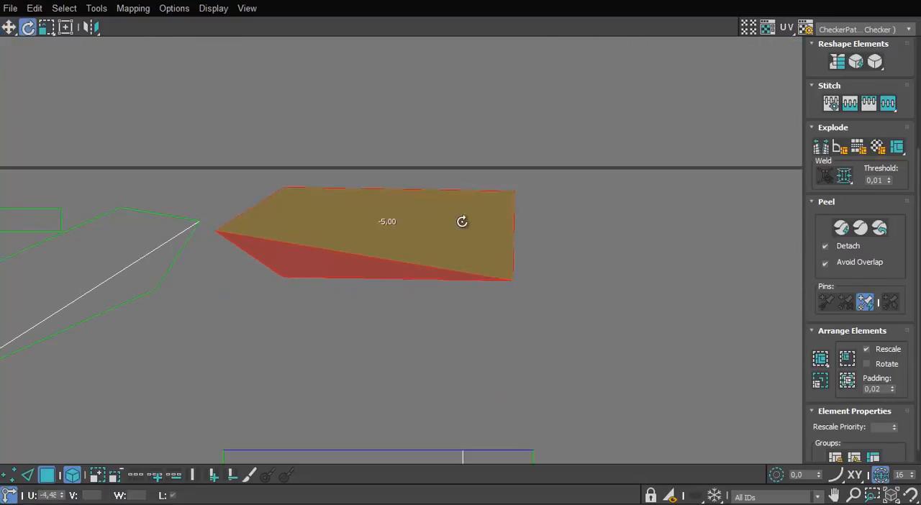
{"action": "key", "text": "w"}
{"action": "left_click_drag", "start_coordinate": [378, 249], "coordinate": [353, 233]}
Rotate the other spike outline horizontal, place it beneath the first, and move the pair beside the thin strips
{"action": "left_click_drag", "start_coordinate": [70, 294], "coordinate": [226, 362]}
{"action": "scroll", "coordinate": [336, 313], "scroll_direction": "down", "scroll_amount": 4}
{"action": "key", "text": "e"}
{"action": "left_click_drag", "start_coordinate": [408, 279], "coordinate": [418, 296]}
{"action": "key", "text": "w"}
{"action": "left_click_drag", "start_coordinate": [379, 299], "coordinate": [542, 259]}
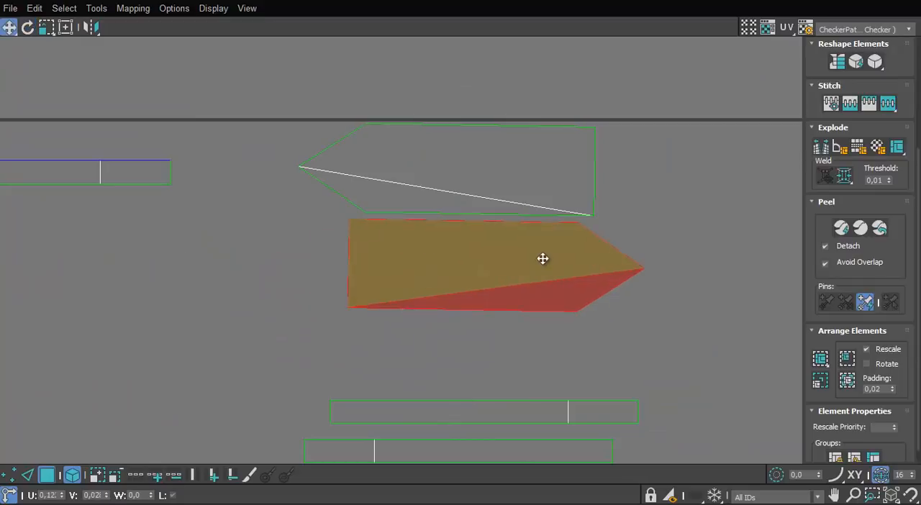
{"action": "left_click_drag", "start_coordinate": [612, 299], "coordinate": [554, 385]}
{"action": "left_click_drag", "start_coordinate": [596, 320], "coordinate": [388, 203]}
Align the four thin strips into an even horizontal stack beside the spike outlines
{"action": "scroll", "coordinate": [413, 147], "scroll_direction": "up", "scroll_amount": 3}
{"action": "left_click_drag", "start_coordinate": [412, 215], "coordinate": [494, 225]}
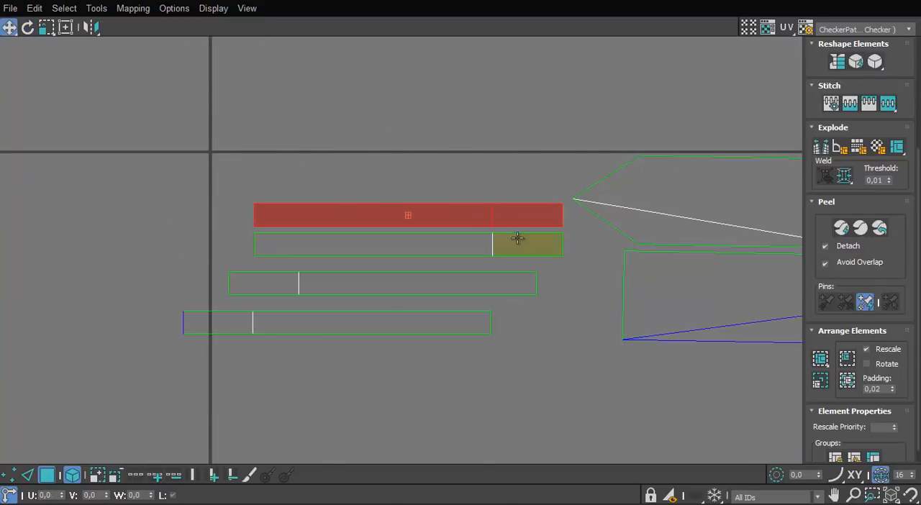
{"action": "scroll", "coordinate": [519, 236], "scroll_direction": "down", "scroll_amount": 2}
{"action": "left_click_drag", "start_coordinate": [501, 272], "coordinate": [521, 267]}
{"action": "left_click_drag", "start_coordinate": [489, 308], "coordinate": [478, 221]}
{"action": "left_click_drag", "start_coordinate": [473, 226], "coordinate": [468, 202]}
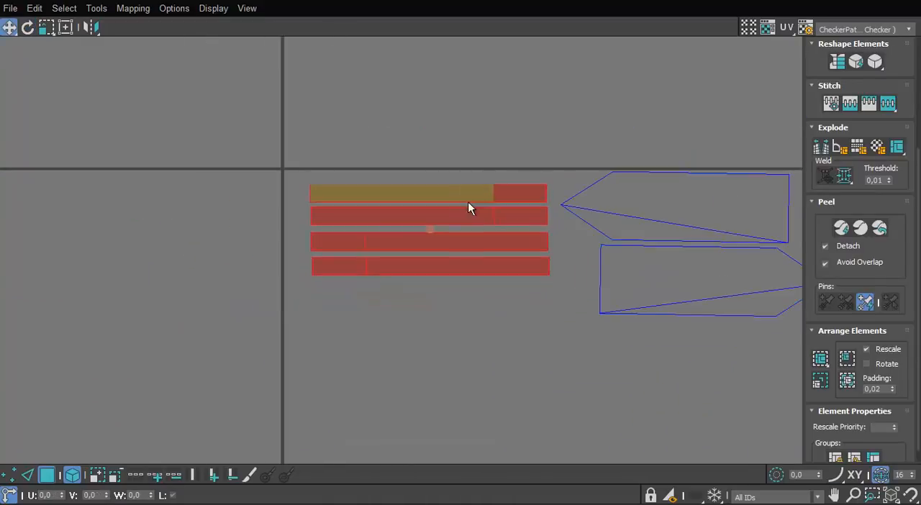
Move the thin strips and both spike outlines to the free area beneath the small disc island
{"action": "scroll", "coordinate": [497, 367], "scroll_direction": "down", "scroll_amount": 5}
{"action": "left_click_drag", "start_coordinate": [362, 314], "coordinate": [360, 319]}
{"action": "left_click_drag", "start_coordinate": [306, 252], "coordinate": [294, 213]}
{"action": "left_click_drag", "start_coordinate": [403, 287], "coordinate": [321, 359]}
Mirror one spike outline so both point the same way, and place the thin strips above the pair
{"action": "scroll", "coordinate": [382, 300], "scroll_direction": "up", "scroll_amount": 5}
{"action": "left_click_drag", "start_coordinate": [369, 317], "coordinate": [396, 288]}
{"action": "left_click", "coordinate": [92, 27]}
{"action": "left_click_drag", "start_coordinate": [310, 247], "coordinate": [219, 361]}
{"action": "left_click_drag", "start_coordinate": [260, 283], "coordinate": [428, 210]}
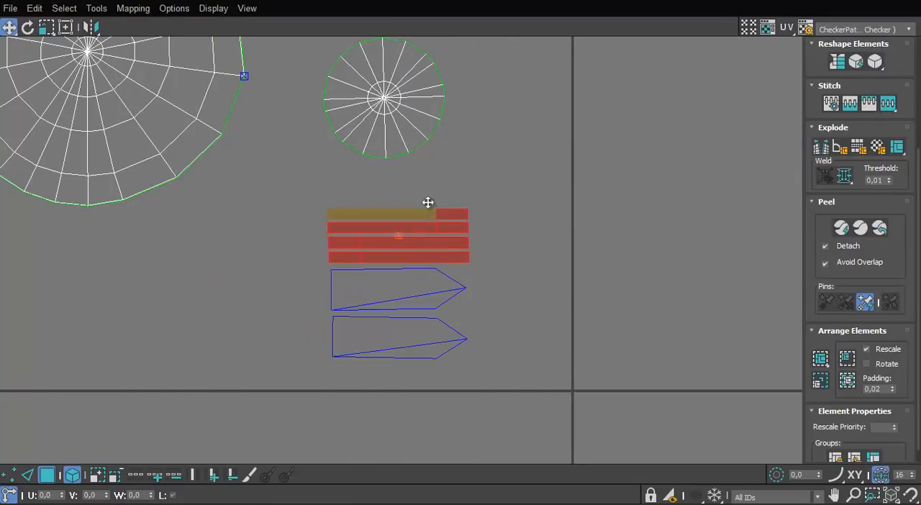
Place the stack of strips and spike outlines beneath the small disc island, and Quick Peel the band islands
{"action": "scroll", "coordinate": [437, 196], "scroll_direction": "down", "scroll_amount": 5}
{"action": "middle_click_drag", "start_coordinate": [468, 180], "coordinate": [310, 281]}
{"action": "left_click_drag", "start_coordinate": [558, 174], "coordinate": [497, 290]}
{"action": "left_click_drag", "start_coordinate": [498, 254], "coordinate": [159, 379]}
{"action": "left_click", "coordinate": [847, 232]}
{"action": "scroll", "coordinate": [448, 309], "scroll_direction": "up", "scroll_amount": 1}
Arrange the three peeled bands one above another beside the large disc island
{"action": "middle_click_drag", "start_coordinate": [448, 309], "coordinate": [725, 271]}
{"action": "left_click_drag", "start_coordinate": [648, 229], "coordinate": [290, 225]}
{"action": "scroll", "coordinate": [290, 225], "scroll_direction": "up", "scroll_amount": 2}
{"action": "left_click", "coordinate": [302, 320]}
{"action": "scroll", "coordinate": [302, 319], "scroll_direction": "down", "scroll_amount": 2}
{"action": "middle_click_drag", "start_coordinate": [313, 278], "coordinate": [310, 263]}
{"action": "scroll", "coordinate": [311, 264], "scroll_direction": "up", "scroll_amount": 2}
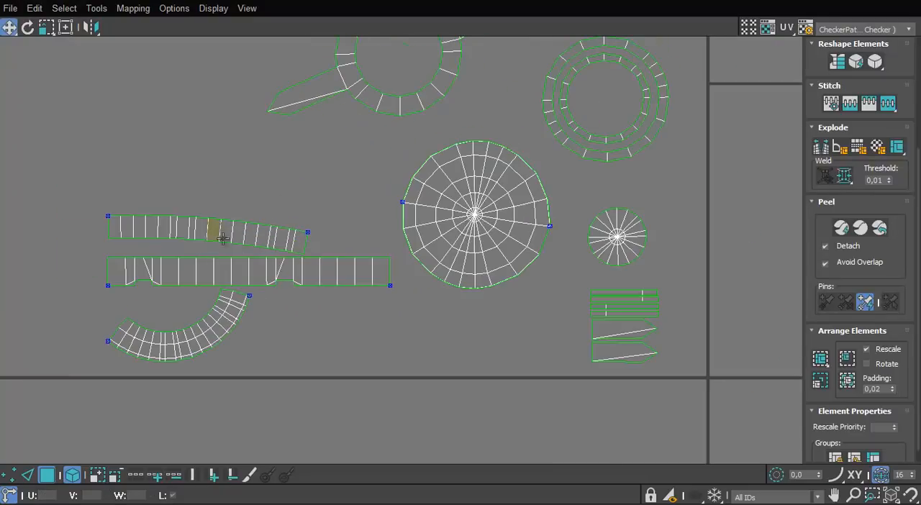
Mirror the upper curved band vertically and rotate it until its two ends are level
{"action": "scroll", "coordinate": [256, 241], "scroll_direction": "up", "scroll_amount": 1}
{"action": "middle_click_drag", "start_coordinate": [258, 241], "coordinate": [256, 230]}
{"action": "left_click", "coordinate": [247, 234]}
{"action": "left_click", "coordinate": [93, 47]}
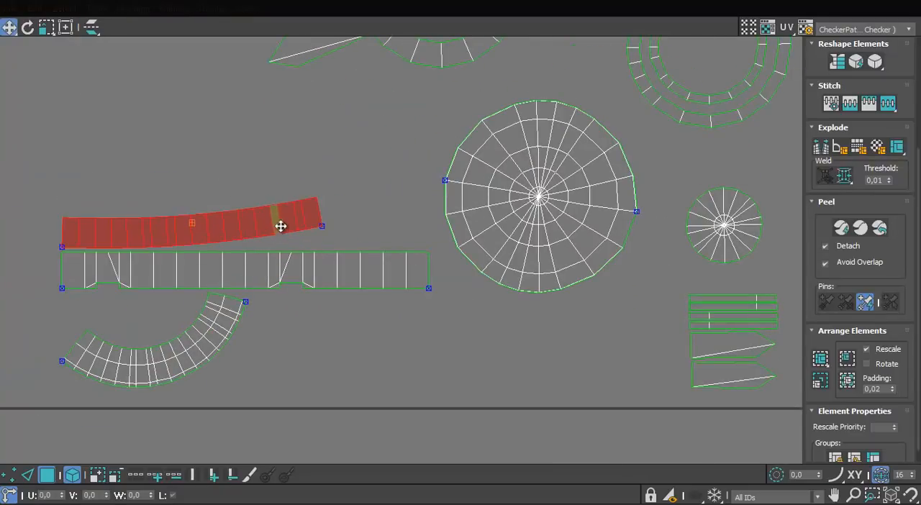
{"action": "key", "text": "e"}
{"action": "left_click_drag", "start_coordinate": [288, 213], "coordinate": [295, 220]}
{"action": "key", "text": "w"}
Rotate the semicircular band by -15° so that both of its ends sit level beneath the straight band
{"action": "left_click", "coordinate": [187, 326]}
{"action": "left_click", "coordinate": [131, 355]}
{"action": "scroll", "coordinate": [123, 357], "scroll_direction": "up", "scroll_amount": 4}
{"action": "middle_click_drag", "start_coordinate": [123, 357], "coordinate": [284, 317]}
{"action": "scroll", "coordinate": [283, 318], "scroll_direction": "down", "scroll_amount": 2}
{"action": "key", "text": "e"}
{"action": "left_click_drag", "start_coordinate": [441, 255], "coordinate": [451, 284]}
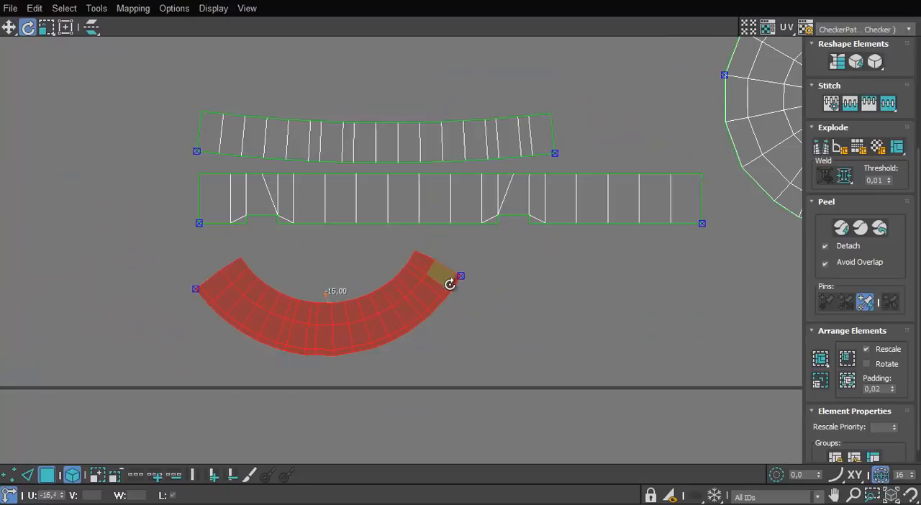
{"action": "left_click", "coordinate": [529, 290]}
Select all of the boss's UV islands and activate the Scale tool
{"action": "scroll", "coordinate": [535, 290], "scroll_direction": "down", "scroll_amount": 5}
{"action": "middle_click_drag", "start_coordinate": [573, 217], "coordinate": [325, 219]}
{"action": "left_click_drag", "start_coordinate": [567, 82], "coordinate": [126, 371]}
{"action": "key", "text": "r"}
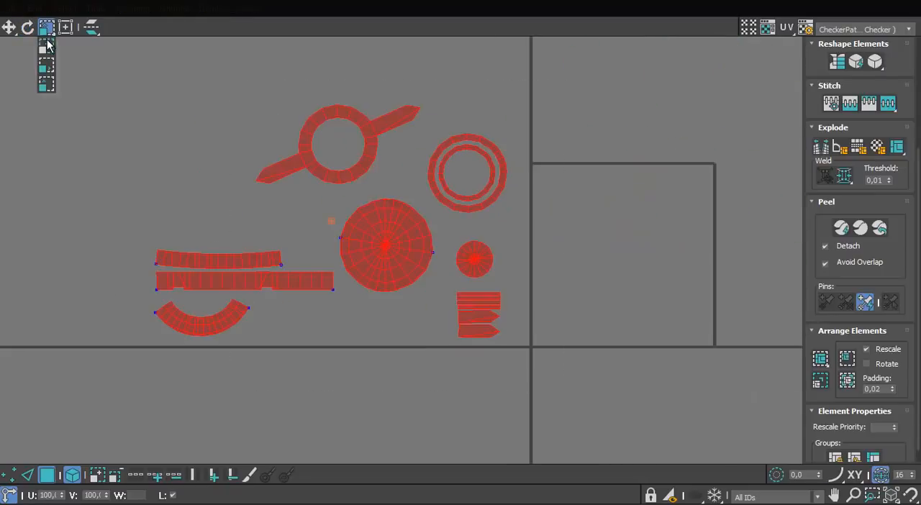
{"action": "scroll", "coordinate": [323, 216], "scroll_direction": "down", "scroll_amount": 3}
{"action": "scroll", "coordinate": [400, 199], "scroll_direction": "down", "scroll_amount": 2}
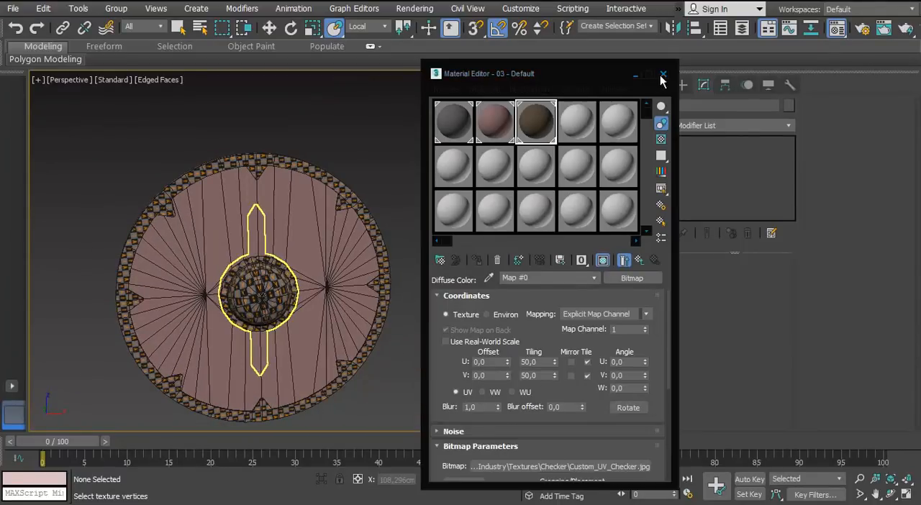
Reopen the boss's UV layout and compare its checker density with the rim's on the model
{"action": "left_click", "coordinate": [662, 75]}
{"action": "left_click", "coordinate": [282, 279]}
{"action": "left_click", "coordinate": [841, 205]}
{"action": "left_click_drag", "start_coordinate": [550, 325], "coordinate": [551, 110]}
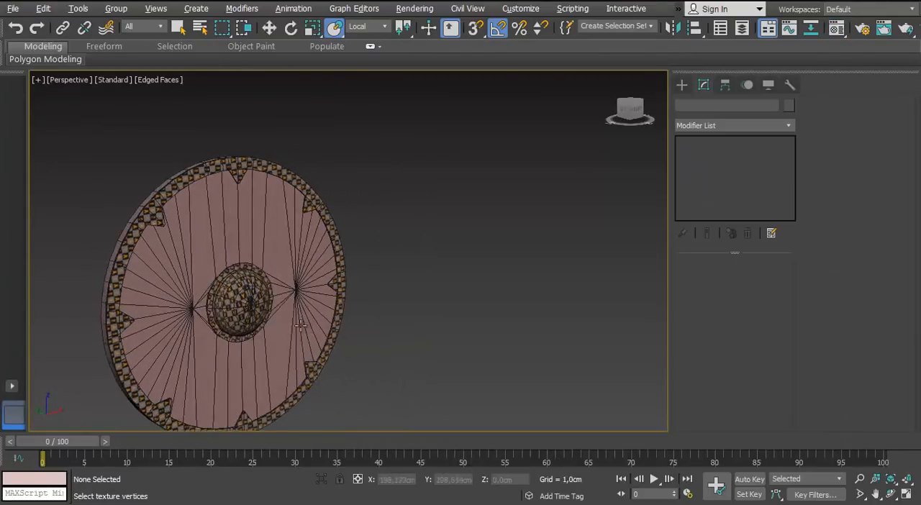
{"action": "middle_click_drag", "start_coordinate": [180, 324], "coordinate": [201, 363], "text": "alt"}
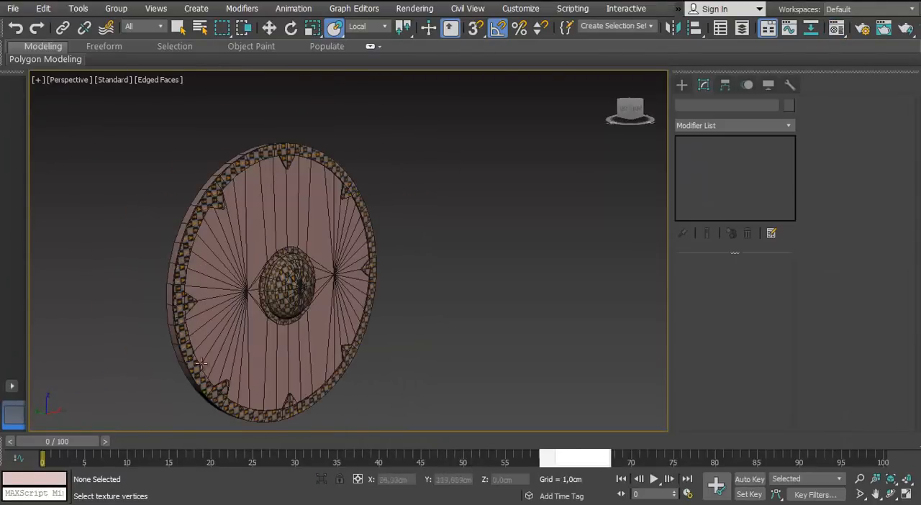
Select the main shield disc and isolate it at an angled view
{"action": "left_click", "coordinate": [250, 204]}
{"action": "left_click", "coordinate": [322, 480]}
{"action": "scroll", "coordinate": [294, 264], "scroll_direction": "up", "scroll_amount": 4}
{"action": "middle_click_drag", "start_coordinate": [295, 263], "coordinate": [269, 298]}
{"action": "scroll", "coordinate": [390, 203], "scroll_direction": "down", "scroll_amount": 4}
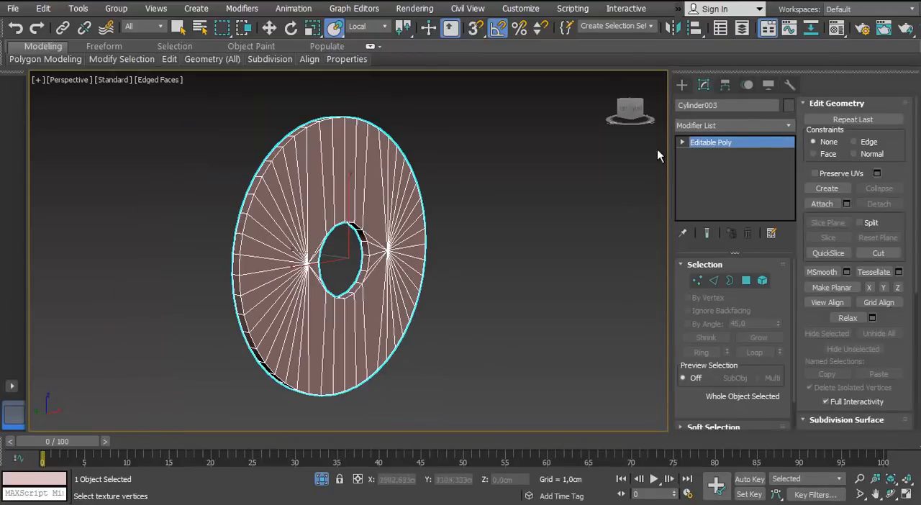
Add an Unwrap UVW modifier to the disc with map seams hidden, and expand the selection to all its faces
{"action": "left_click", "coordinate": [790, 125]}
{"action": "key", "text": "u"}
{"action": "key", "text": "Return"}
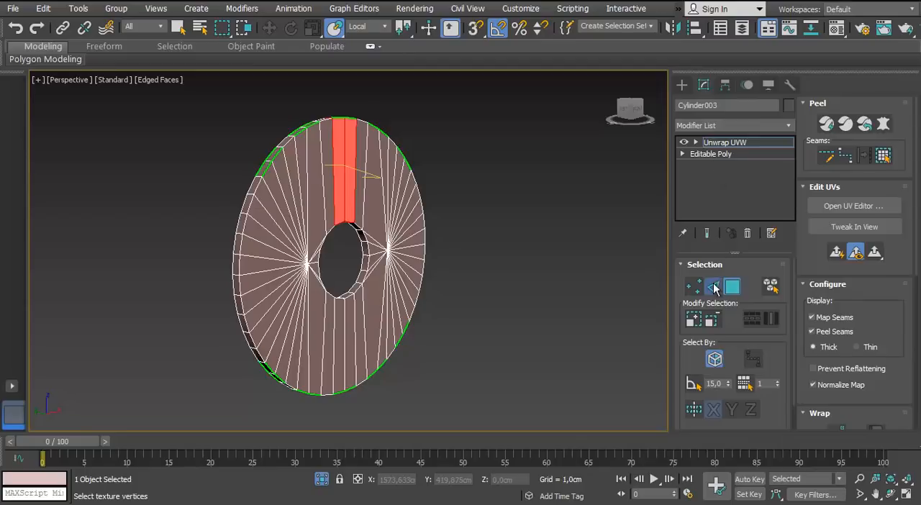
{"action": "left_click", "coordinate": [714, 287]}
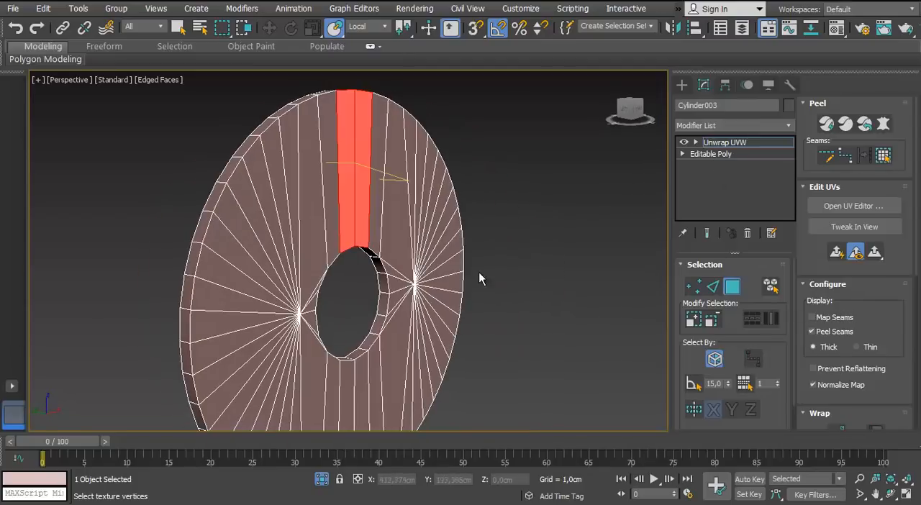
{"action": "left_click", "coordinate": [884, 157]}
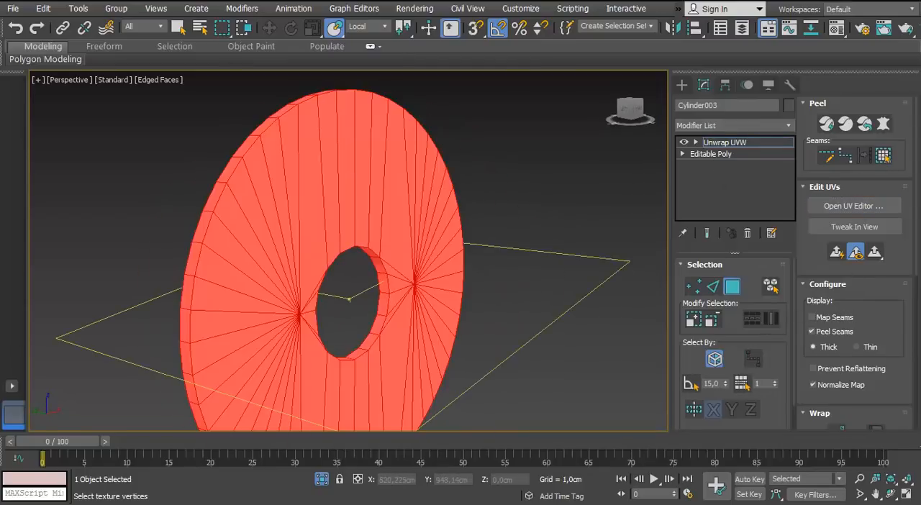
Open the disc's UV editor and apply Normal Mapping to all its faces
{"action": "left_click", "coordinate": [854, 206]}
{"action": "left_click", "coordinate": [559, 58]}
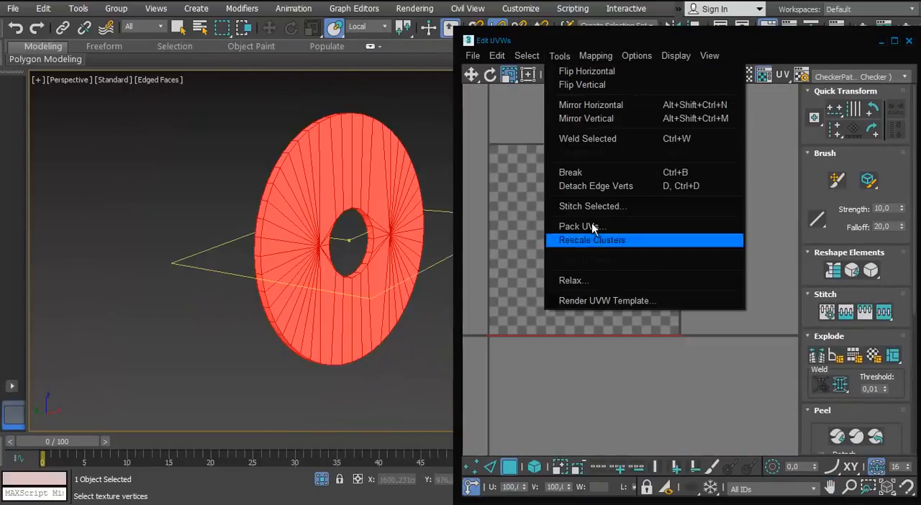
{"action": "mouse_move", "coordinate": [595, 58]}
{"action": "left_click", "coordinate": [597, 94]}
{"action": "left_click", "coordinate": [210, 118]}
{"action": "left_click", "coordinate": [188, 166]}
{"action": "left_click", "coordinate": [298, 161]}
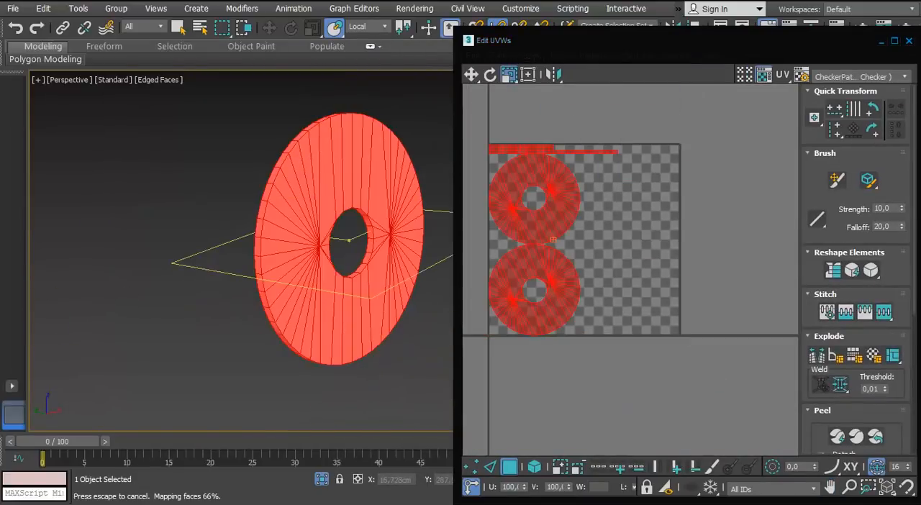
Pack the disc's islands with rescaling on and 0,02 padding, and hide the checker background in a maximized UV editor
{"action": "middle_click_drag", "start_coordinate": [538, 240], "coordinate": [537, 302]}
{"action": "left_click", "coordinate": [895, 41]}
{"action": "left_click_drag", "start_coordinate": [819, 405], "coordinate": [809, 370]}
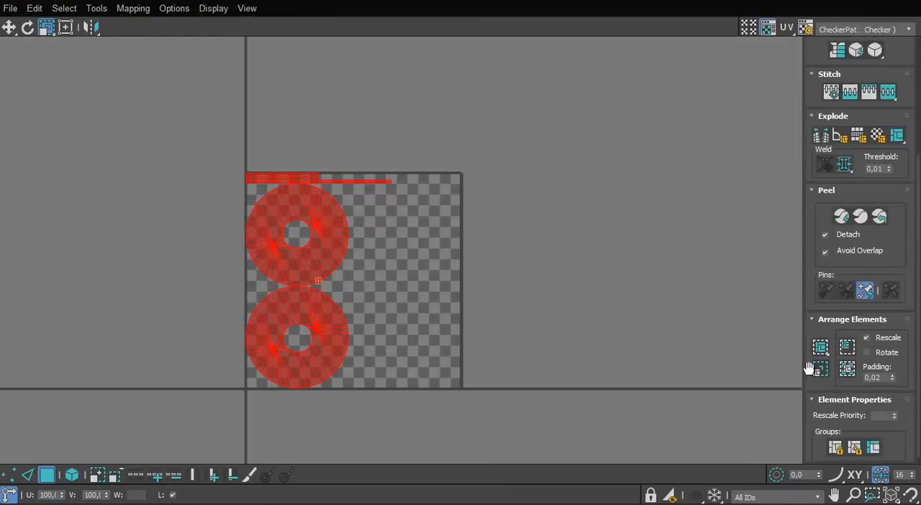
{"action": "left_click", "coordinate": [821, 349]}
{"action": "scroll", "coordinate": [430, 283], "scroll_direction": "up", "scroll_amount": 3}
{"action": "left_click", "coordinate": [769, 27]}
{"action": "left_click", "coordinate": [539, 166]}
Stitch the topmost thin strip below the discs to its matching strip along its end edge
{"action": "middle_click_drag", "start_coordinate": [257, 331], "coordinate": [313, 216]}
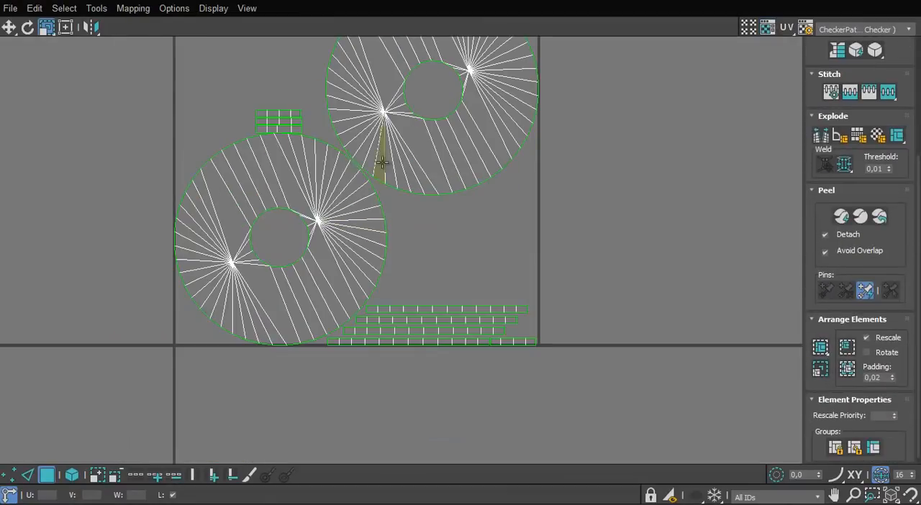
{"action": "left_click_drag", "start_coordinate": [255, 356], "coordinate": [228, 383]}
{"action": "scroll", "coordinate": [366, 198], "scroll_direction": "down", "scroll_amount": 3}
{"action": "key", "text": "w"}
{"action": "left_click_drag", "start_coordinate": [390, 175], "coordinate": [393, 319]}
{"action": "left_click", "coordinate": [439, 348]}
{"action": "middle_click_drag", "start_coordinate": [439, 348], "coordinate": [370, 293]}
{"action": "scroll", "coordinate": [347, 320], "scroll_direction": "up", "scroll_amount": 3}
{"action": "key", "text": "2"}
{"action": "scroll", "coordinate": [335, 289], "scroll_direction": "up", "scroll_amount": 1}
{"action": "left_click", "coordinate": [350, 350]}
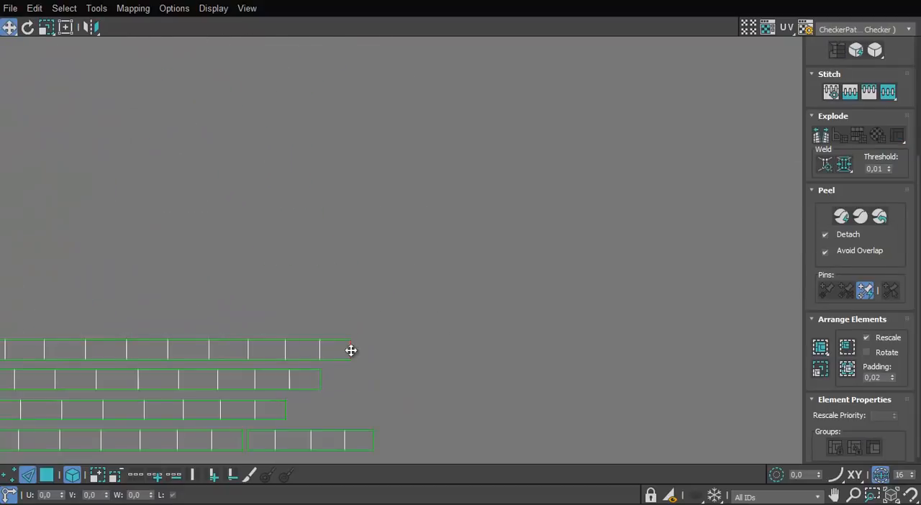
{"action": "key", "text": "s"}
{"action": "scroll", "coordinate": [351, 350], "scroll_direction": "down", "scroll_amount": 2}
Continue stitching the outer edge's thin strips end to end into one long strip
{"action": "scroll", "coordinate": [369, 277], "scroll_direction": "up", "scroll_amount": 1}
{"action": "left_click", "coordinate": [460, 283]}
{"action": "key", "text": "s"}
{"action": "scroll", "coordinate": [461, 283], "scroll_direction": "down", "scroll_amount": 5}
{"action": "middle_click_drag", "start_coordinate": [460, 283], "coordinate": [308, 257]}
{"action": "scroll", "coordinate": [308, 257], "scroll_direction": "up", "scroll_amount": 3}
{"action": "left_click", "coordinate": [467, 264]}
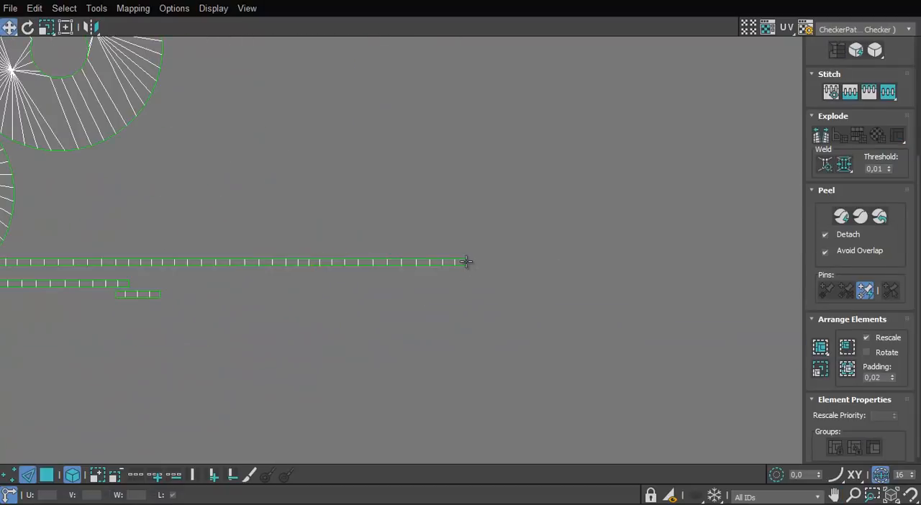
{"action": "scroll", "coordinate": [187, 294], "scroll_direction": "down", "scroll_amount": 2}
{"action": "key", "text": "s"}
Stitch the remaining short strip pieces end to end into a second, shorter strip
{"action": "scroll", "coordinate": [478, 277], "scroll_direction": "up", "scroll_amount": 3}
{"action": "scroll", "coordinate": [339, 310], "scroll_direction": "down", "scroll_amount": 3}
{"action": "scroll", "coordinate": [238, 295], "scroll_direction": "up", "scroll_amount": 4}
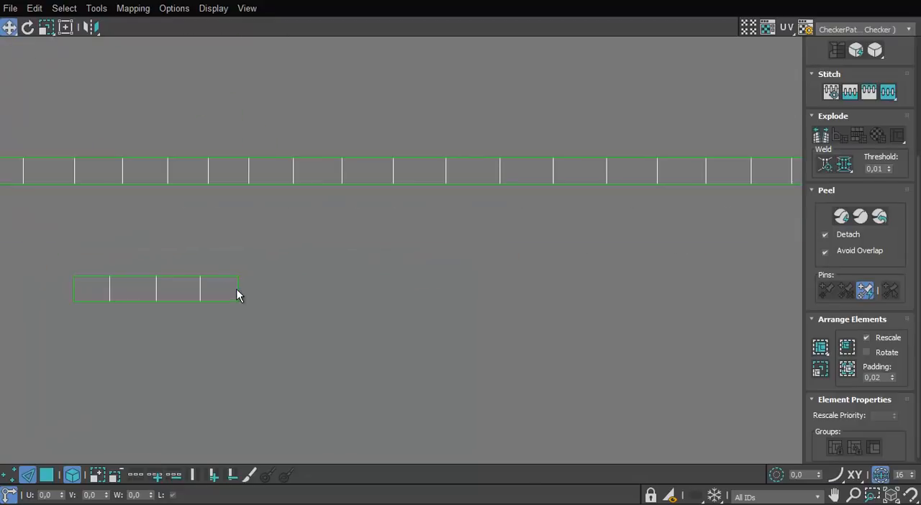
{"action": "key", "text": "s"}
{"action": "scroll", "coordinate": [403, 292], "scroll_direction": "down", "scroll_amount": 5}
{"action": "scroll", "coordinate": [456, 287], "scroll_direction": "up", "scroll_amount": 3}
{"action": "left_click", "coordinate": [456, 287]}
{"action": "scroll", "coordinate": [352, 338], "scroll_direction": "down", "scroll_amount": 6}
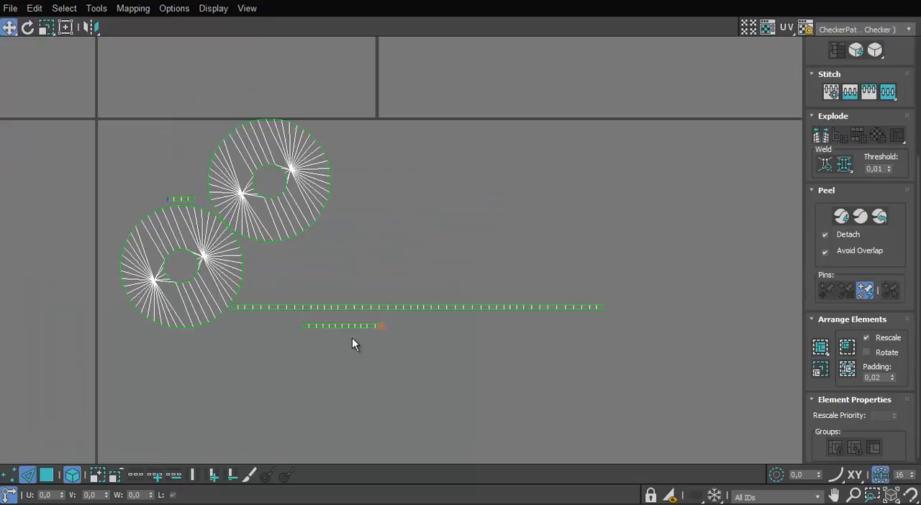
{"action": "key", "text": "s"}
Move the shorter stitched strip directly above the long one, starting beside the lower disc island
{"action": "left_click", "coordinate": [47, 475]}
{"action": "scroll", "coordinate": [162, 362], "scroll_direction": "up", "scroll_amount": 3}
{"action": "scroll", "coordinate": [225, 353], "scroll_direction": "up", "scroll_amount": 2}
{"action": "left_click", "coordinate": [533, 273]}
{"action": "left_click_drag", "start_coordinate": [533, 273], "coordinate": [374, 221]}
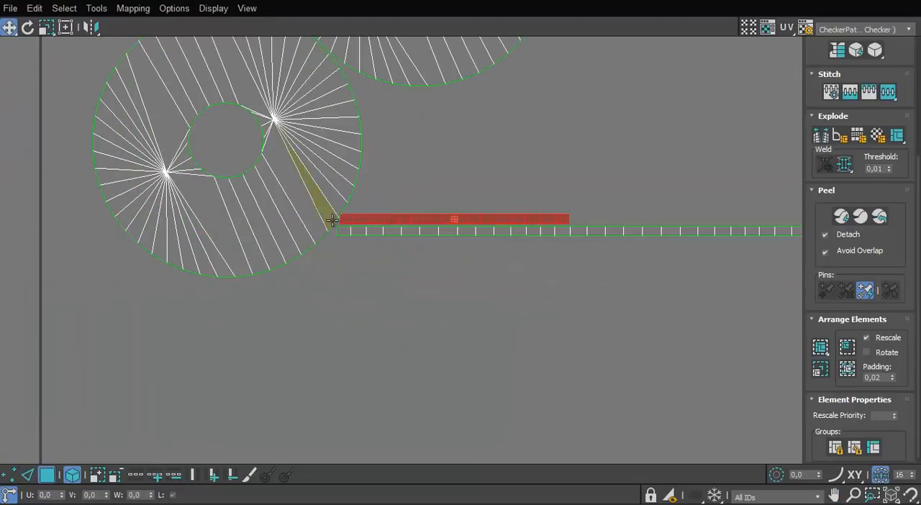
{"action": "scroll", "coordinate": [360, 220], "scroll_direction": "up", "scroll_amount": 4}
{"action": "scroll", "coordinate": [396, 213], "scroll_direction": "down", "scroll_amount": 5}
Reposition the disc and strip islands, select them all, and finish editing the shield disc's UVs
{"action": "middle_click_drag", "start_coordinate": [376, 208], "coordinate": [387, 352]}
{"action": "left_click_drag", "start_coordinate": [454, 262], "coordinate": [491, 263]}
{"action": "left_click_drag", "start_coordinate": [393, 300], "coordinate": [384, 227]}
{"action": "left_click_drag", "start_coordinate": [434, 340], "coordinate": [684, 288]}
{"action": "left_click", "coordinate": [323, 279]}
{"action": "scroll", "coordinate": [358, 334], "scroll_direction": "up", "scroll_amount": 4}
{"action": "scroll", "coordinate": [362, 315], "scroll_direction": "down", "scroll_amount": 6}
{"action": "key", "text": "ctrl+a"}
{"action": "left_click", "coordinate": [610, 302]}
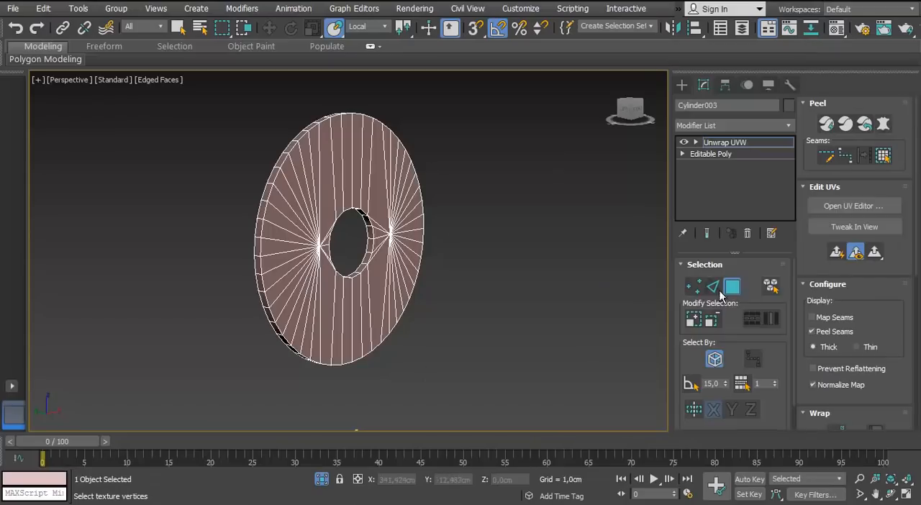
{"action": "left_click", "coordinate": [328, 414]}
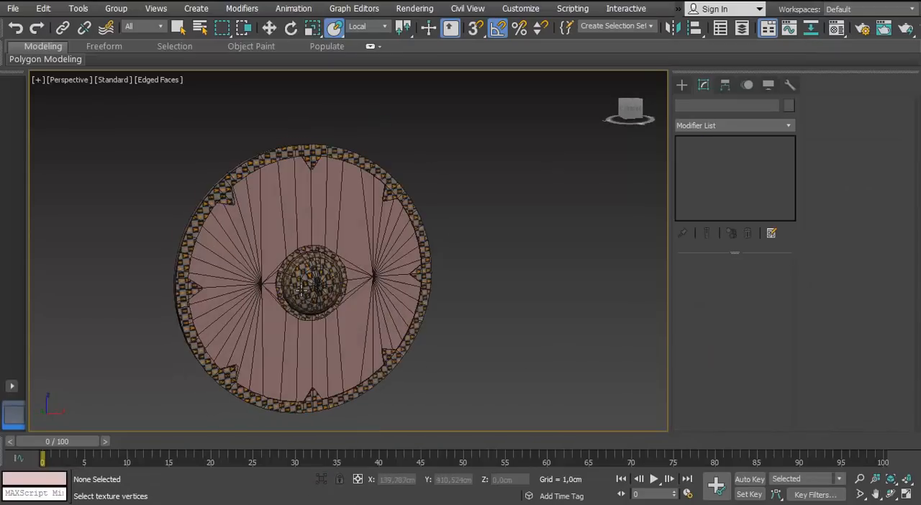
Apply the checker material to the shield disc and view it at an angle
{"action": "key", "text": "m"}
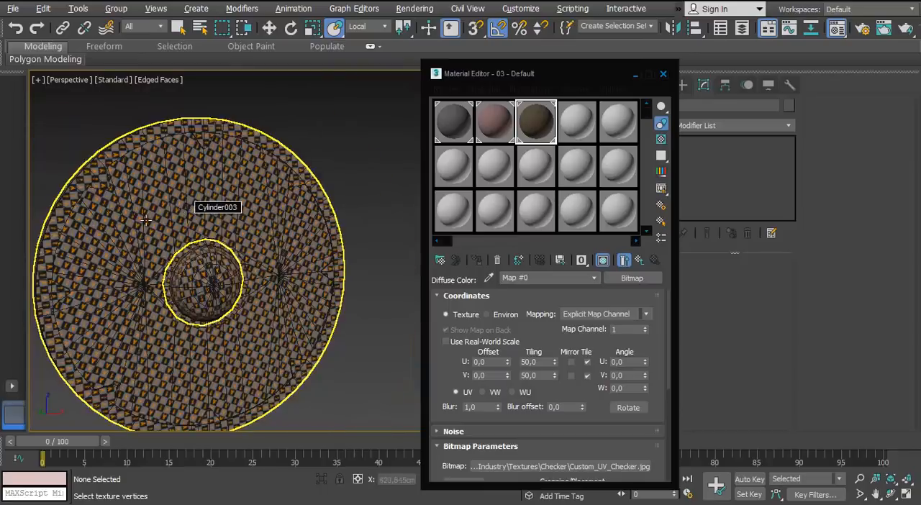
{"action": "middle_click_drag", "start_coordinate": [184, 198], "coordinate": [216, 202], "text": "alt"}
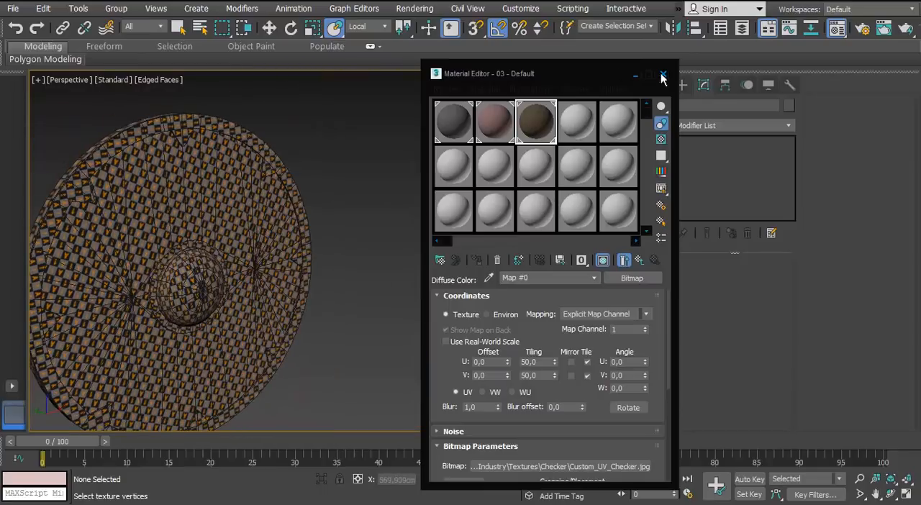
{"action": "left_click", "coordinate": [663, 75]}
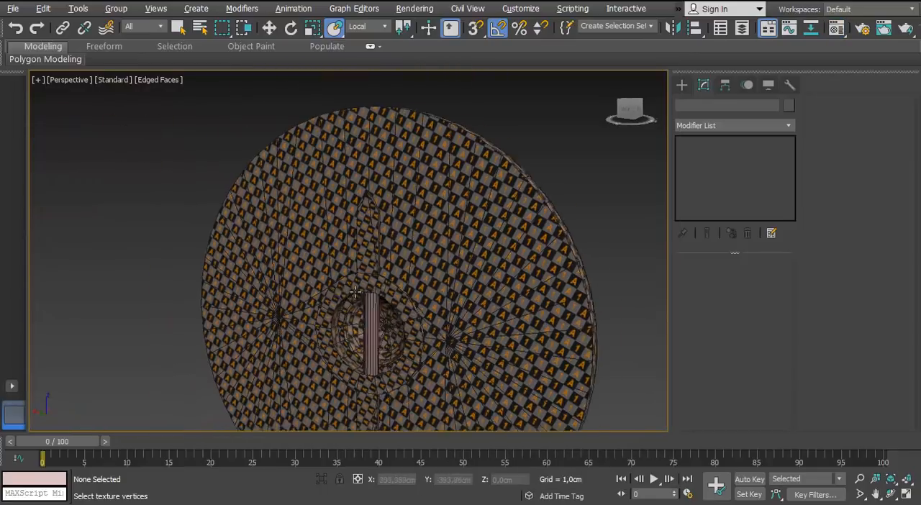
Isolate the handle cylinder and add an Unwrap UVW modifier to it
{"action": "left_click", "coordinate": [380, 339]}
{"action": "key", "text": "alt+q"}
{"action": "left_click", "coordinate": [789, 126]}
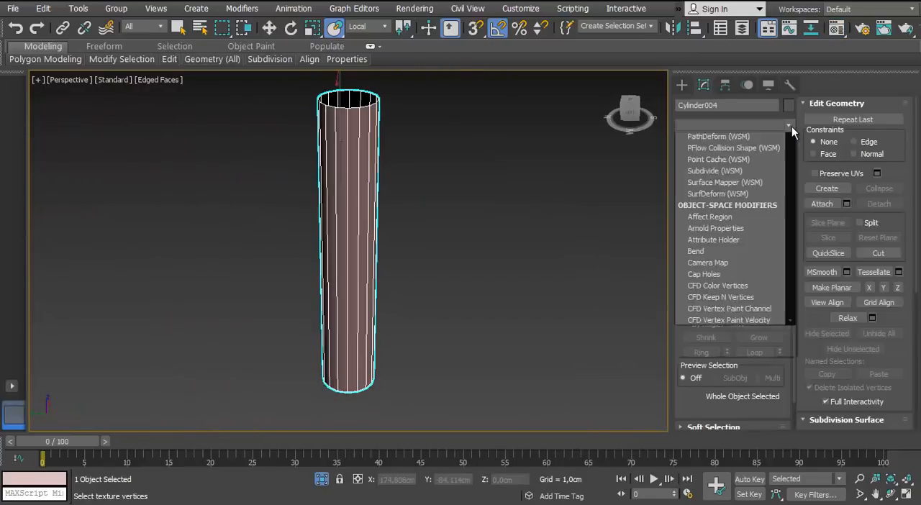
{"action": "key", "text": "u"}
{"action": "key", "text": "Return"}
{"action": "middle_click_drag", "start_coordinate": [342, 134], "coordinate": [295, 194], "text": "alt"}
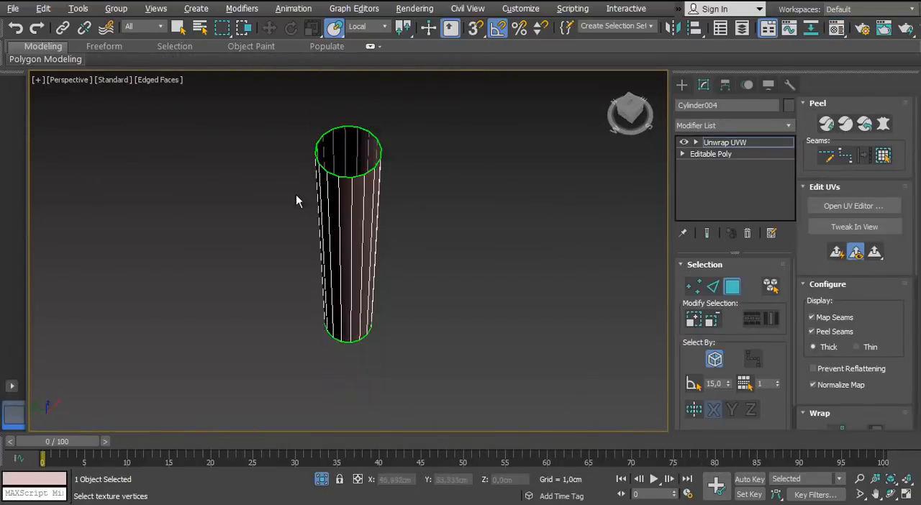
Leave isolation to view the handle behind the shield, hide its map seams and switch to edge selection
{"action": "key", "text": "alt+q"}
{"action": "scroll", "coordinate": [393, 323], "scroll_direction": "up", "scroll_amount": 6}
{"action": "middle_click_drag", "start_coordinate": [393, 324], "coordinate": [432, 260]}
{"action": "left_click", "coordinate": [813, 318]}
{"action": "key", "text": "2"}
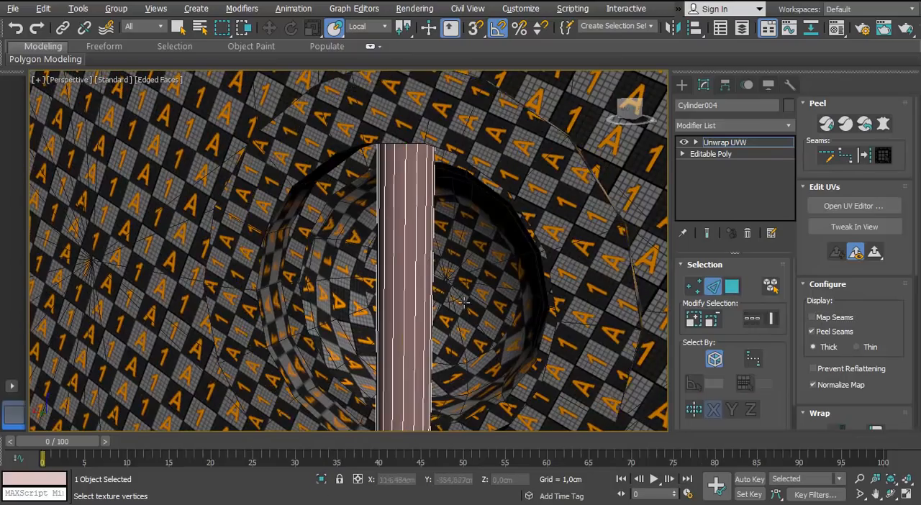
{"action": "middle_click_drag", "start_coordinate": [547, 288], "coordinate": [413, 280], "text": "alt"}
{"action": "key", "text": "F3"}
{"action": "left_click", "coordinate": [413, 280]}
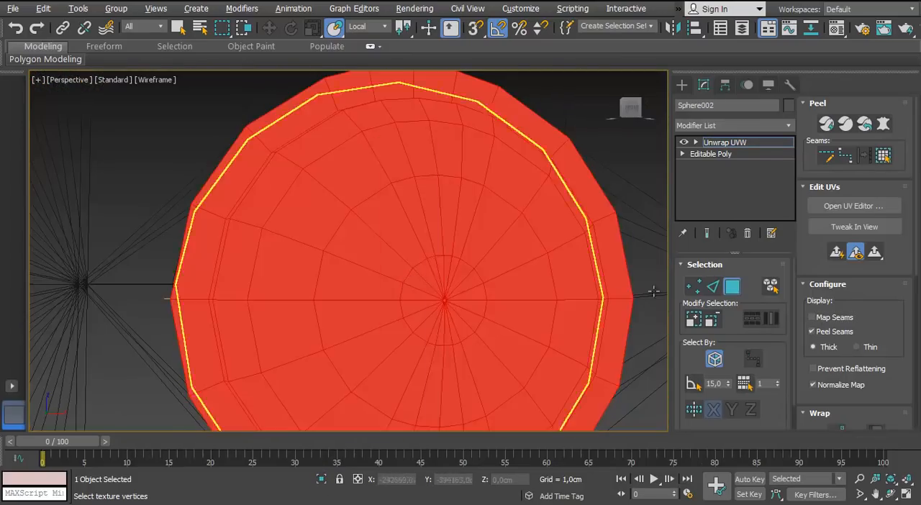
{"action": "key", "text": "alt+q"}
{"action": "left_click", "coordinate": [732, 287]}
{"action": "left_click", "coordinate": [497, 374]}
{"action": "left_click", "coordinate": [321, 479]}
{"action": "middle_click_drag", "start_coordinate": [371, 314], "coordinate": [446, 288], "text": "alt"}
{"action": "scroll", "coordinate": [393, 310], "scroll_direction": "down", "scroll_amount": 4}
Reselect the handle cylinder, enter its edge level and isolate it
{"action": "left_click", "coordinate": [450, 282]}
{"action": "key", "text": "2"}
{"action": "key", "text": "alt+q"}
{"action": "scroll", "coordinate": [403, 180], "scroll_direction": "down", "scroll_amount": 4}
{"action": "middle_click_drag", "start_coordinate": [378, 98], "coordinate": [434, 195]}
{"action": "scroll", "coordinate": [275, 254], "scroll_direction": "up", "scroll_amount": 2}
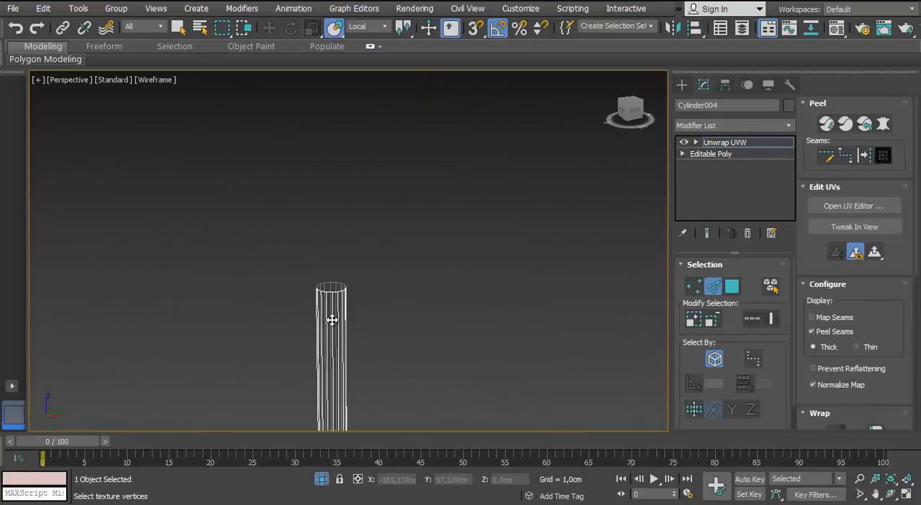
Select one lengthwise edge of the handle in shaded view and convert it to a peel seam
{"action": "left_click", "coordinate": [733, 145]}
{"action": "left_click", "coordinate": [710, 290]}
{"action": "scroll", "coordinate": [324, 325], "scroll_direction": "up", "scroll_amount": 2}
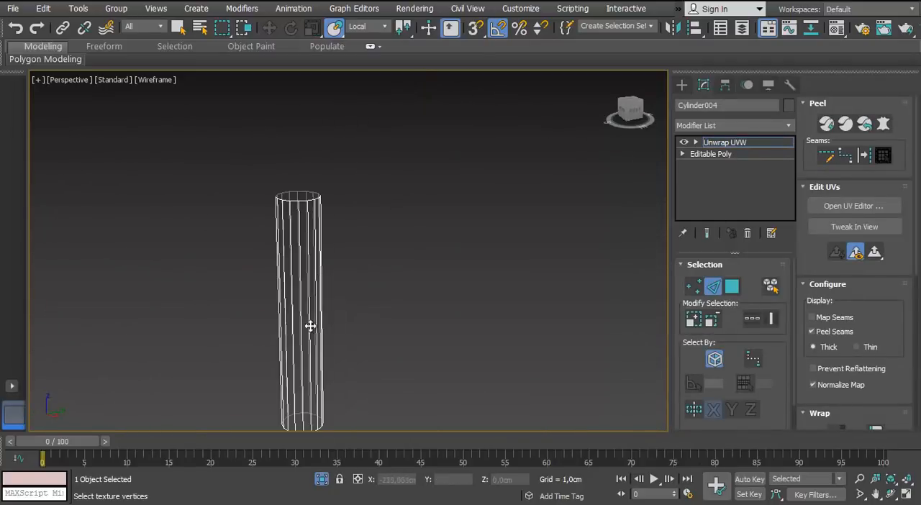
{"action": "scroll", "coordinate": [310, 325], "scroll_direction": "down", "scroll_amount": 5}
{"action": "scroll", "coordinate": [294, 288], "scroll_direction": "down", "scroll_amount": 5}
{"action": "scroll", "coordinate": [307, 240], "scroll_direction": "up", "scroll_amount": 6}
{"action": "middle_click_drag", "start_coordinate": [307, 240], "coordinate": [306, 261], "text": "alt"}
{"action": "key", "text": "F3"}
{"action": "scroll", "coordinate": [307, 259], "scroll_direction": "up", "scroll_amount": 3}
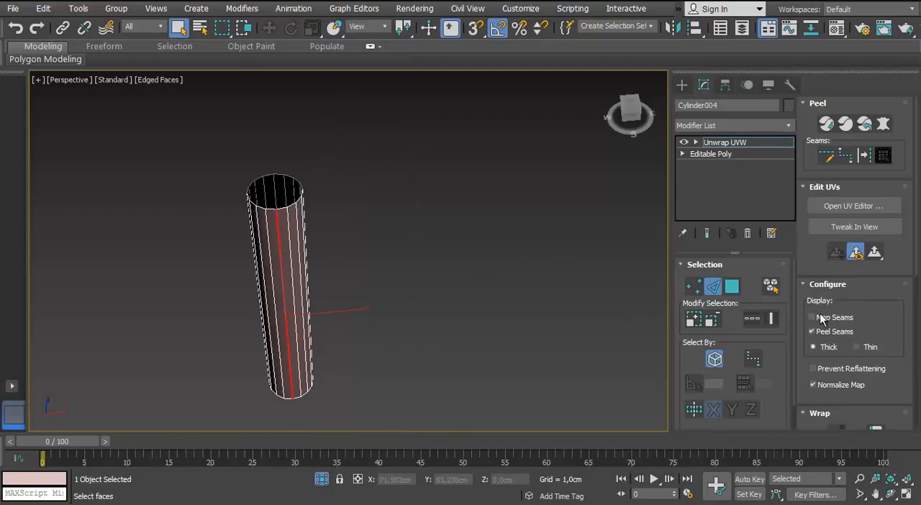
{"action": "middle_click_drag", "start_coordinate": [527, 262], "coordinate": [525, 245], "text": "alt"}
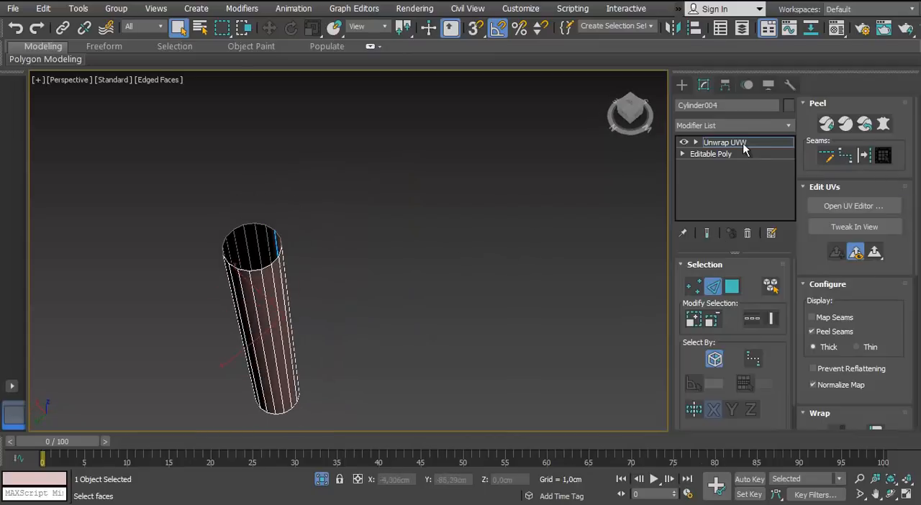
Expand the selection to all of the handle's faces and apply Normal Mapping to them in the UV editor
{"action": "left_click", "coordinate": [883, 158]}
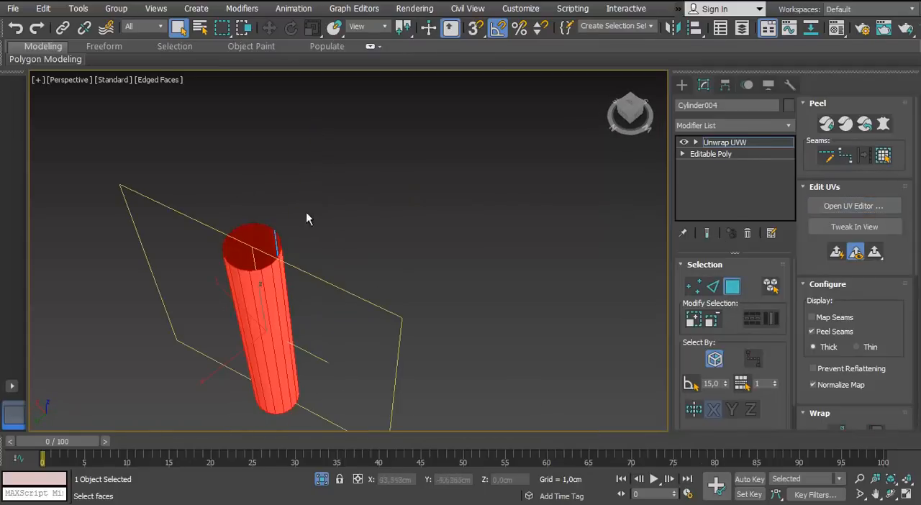
{"action": "left_click", "coordinate": [854, 206]}
{"action": "left_click_drag", "start_coordinate": [468, 40], "coordinate": [717, 33]}
{"action": "middle_click_drag", "start_coordinate": [346, 252], "coordinate": [266, 252]}
{"action": "scroll", "coordinate": [615, 236], "scroll_direction": "down", "scroll_amount": 3}
{"action": "left_click", "coordinate": [532, 57]}
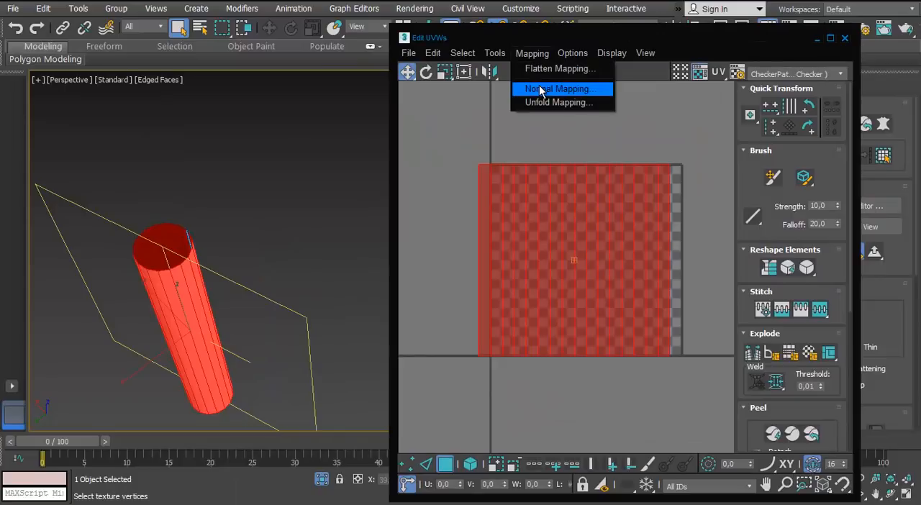
{"action": "left_click", "coordinate": [540, 90]}
{"action": "left_click", "coordinate": [280, 175]}
Pelt the handle's faces, commit the result and quick-peel them into one flat UV strip
{"action": "left_click_drag", "start_coordinate": [736, 39], "coordinate": [659, 40]}
{"action": "left_click", "coordinate": [884, 126]}
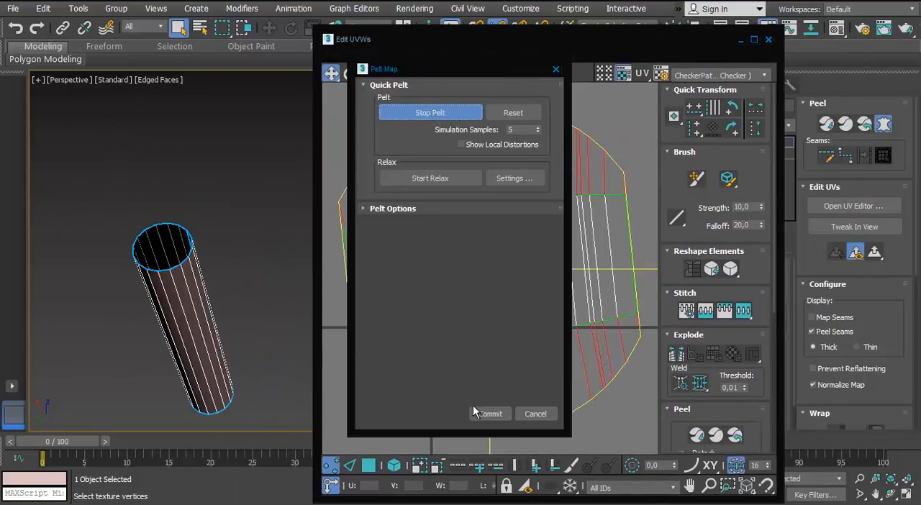
{"action": "left_click", "coordinate": [475, 411]}
{"action": "left_click", "coordinate": [698, 436]}
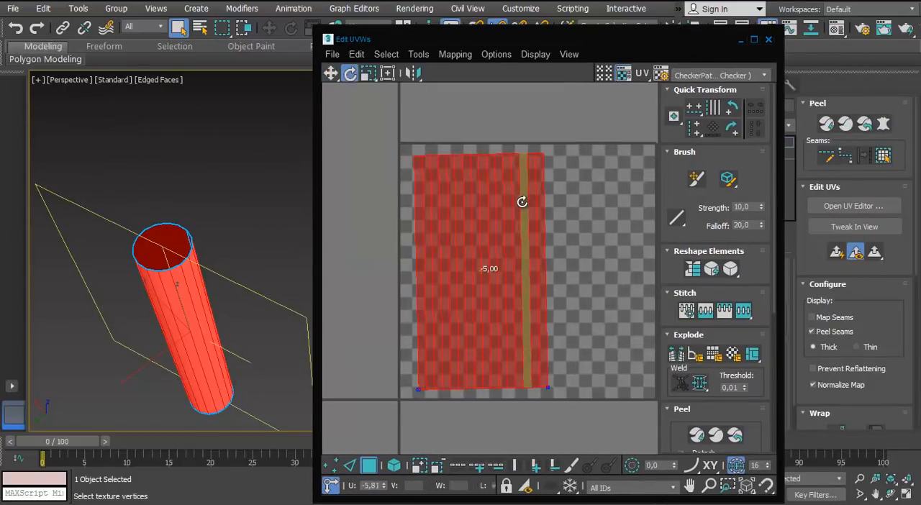
Turn off angle snapping and fine-rotate the handle's UV strip by about 0.4 degrees until it stands upright
{"action": "scroll", "coordinate": [485, 269], "scroll_direction": "up", "scroll_amount": 4}
{"action": "key", "text": "e"}
{"action": "left_click_drag", "start_coordinate": [578, 239], "coordinate": [584, 241]}
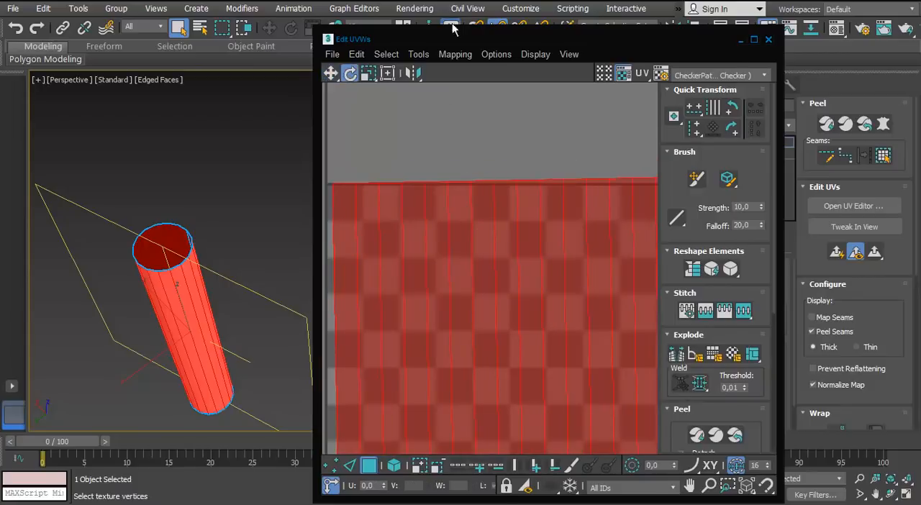
{"action": "left_click_drag", "start_coordinate": [454, 34], "coordinate": [447, 51]}
{"action": "left_click", "coordinate": [495, 33]}
{"action": "left_click_drag", "start_coordinate": [536, 217], "coordinate": [477, 220]}
{"action": "key", "text": "w"}
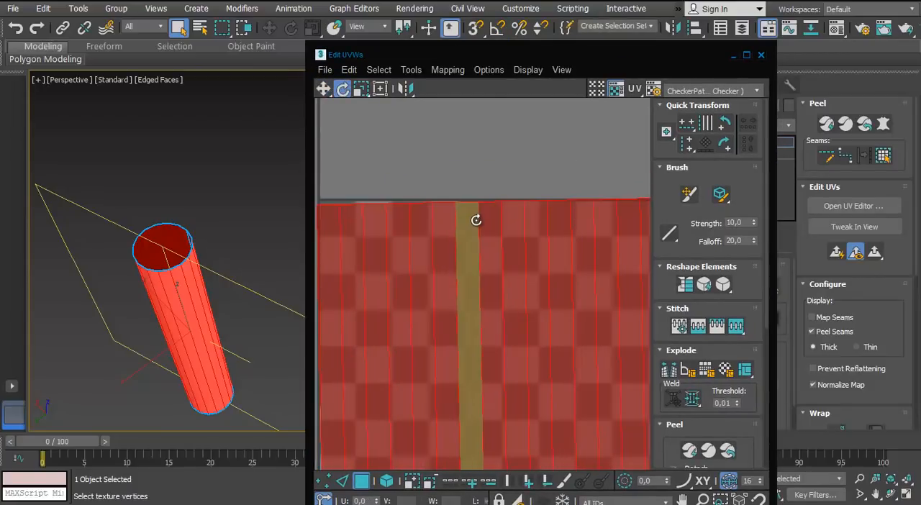
{"action": "scroll", "coordinate": [482, 220], "scroll_direction": "down", "scroll_amount": 4}
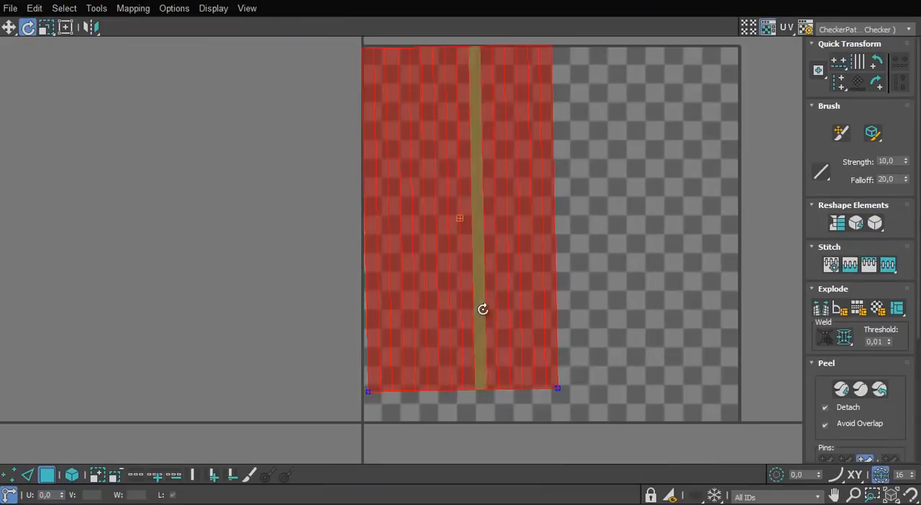
{"action": "left_click", "coordinate": [538, 370]}
{"action": "left_click_drag", "start_coordinate": [534, 370], "coordinate": [532, 373]}
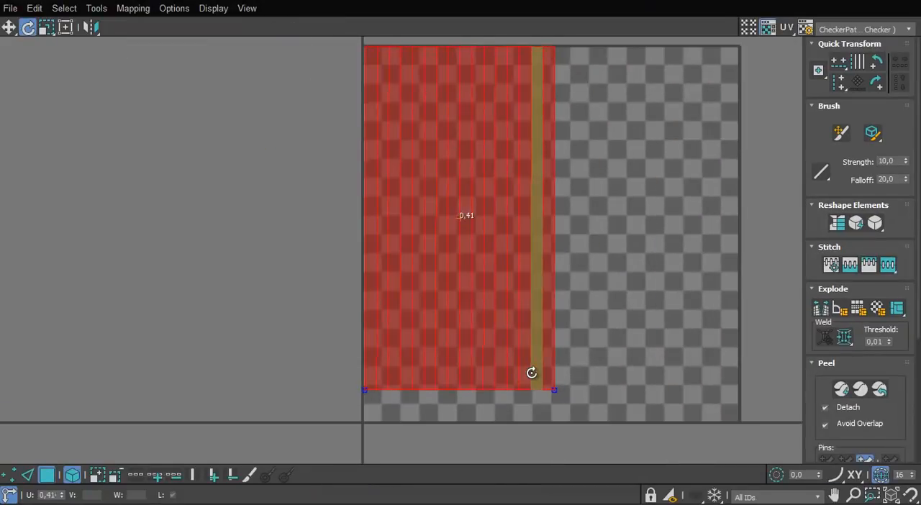
Align the outer border edges of the handle's UV strip so that they are straight
{"action": "scroll", "coordinate": [397, 109], "scroll_direction": "up", "scroll_amount": 4}
{"action": "middle_click_drag", "start_coordinate": [397, 109], "coordinate": [261, 329]}
{"action": "scroll", "coordinate": [261, 329], "scroll_direction": "up", "scroll_amount": 1}
{"action": "key", "text": "2"}
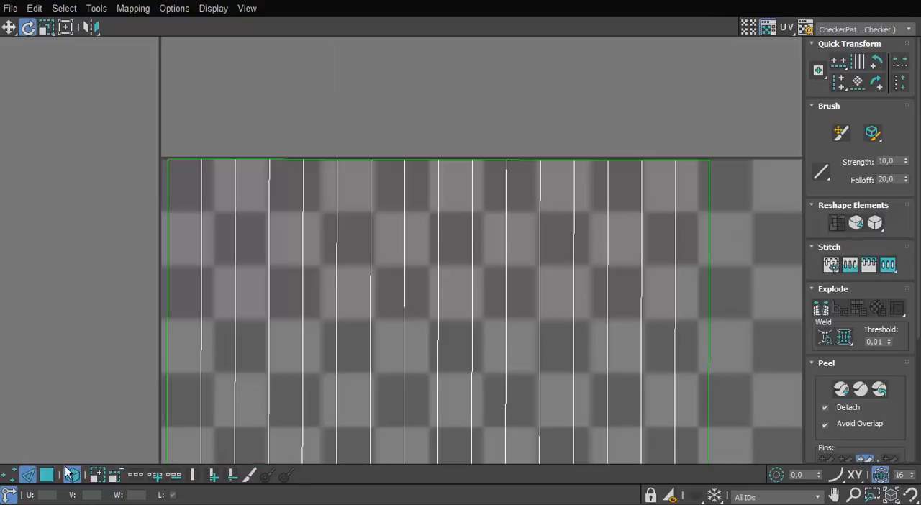
{"action": "key", "text": "x"}
{"action": "scroll", "coordinate": [575, 274], "scroll_direction": "down", "scroll_amount": 3}
{"action": "middle_click_drag", "start_coordinate": [552, 297], "coordinate": [430, 92]}
{"action": "scroll", "coordinate": [424, 349], "scroll_direction": "up", "scroll_amount": 2}
{"action": "middle_click_drag", "start_coordinate": [424, 350], "coordinate": [407, 209]}
{"action": "left_click", "coordinate": [567, 310]}
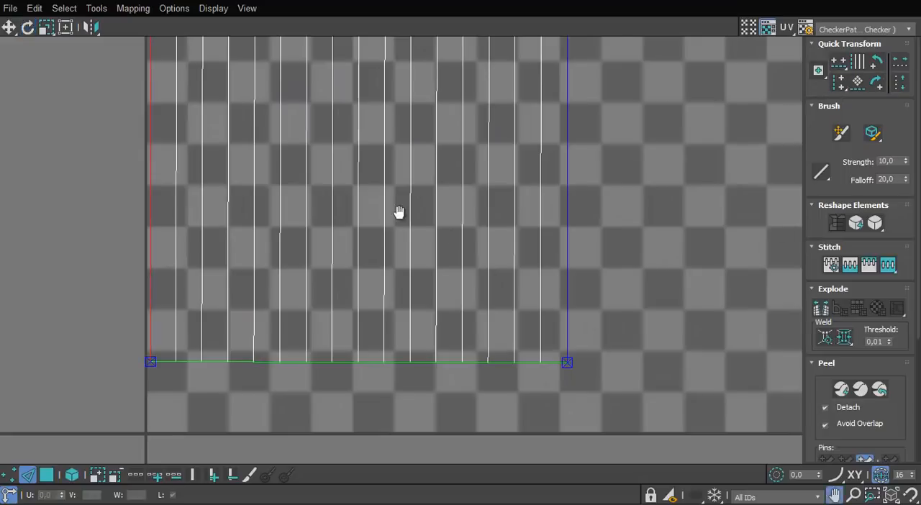
{"action": "middle_click_drag", "start_coordinate": [399, 212], "coordinate": [452, 316]}
{"action": "scroll", "coordinate": [454, 298], "scroll_direction": "down", "scroll_amount": 2}
{"action": "scroll", "coordinate": [482, 259], "scroll_direction": "down", "scroll_amount": 5}
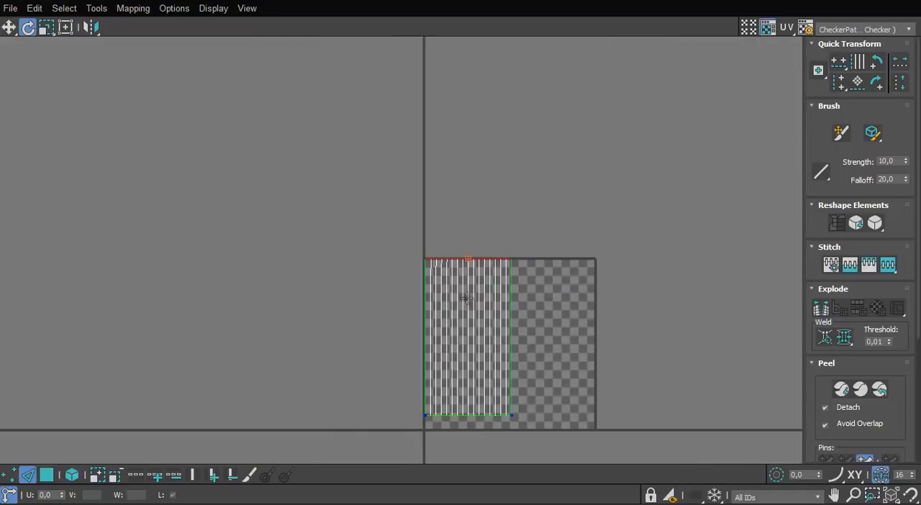
Scale the handle's UV strip down, park it outside the UV square and close the UV editor
{"action": "left_click", "coordinate": [457, 337]}
{"action": "left_click_drag", "start_coordinate": [470, 324], "coordinate": [287, 403]}
{"action": "key", "text": "r"}
{"action": "key", "text": "r"}
{"action": "scroll", "coordinate": [342, 309], "scroll_direction": "up", "scroll_amount": 2}
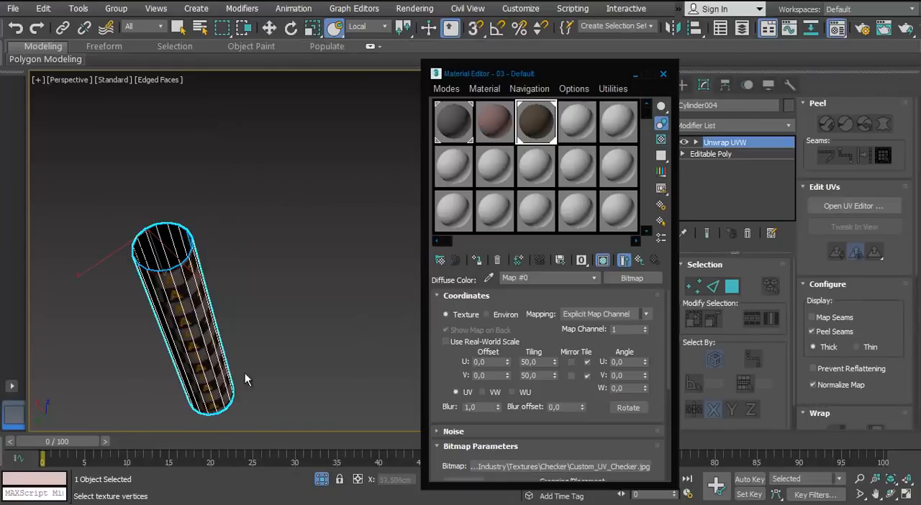
Leave isolation, apply the UV checker material to the handle and deselect it
{"action": "middle_click_drag", "start_coordinate": [245, 379], "coordinate": [250, 339], "text": "alt"}
{"action": "left_click", "coordinate": [323, 481]}
{"action": "scroll", "coordinate": [288, 324], "scroll_direction": "down", "scroll_amount": 5}
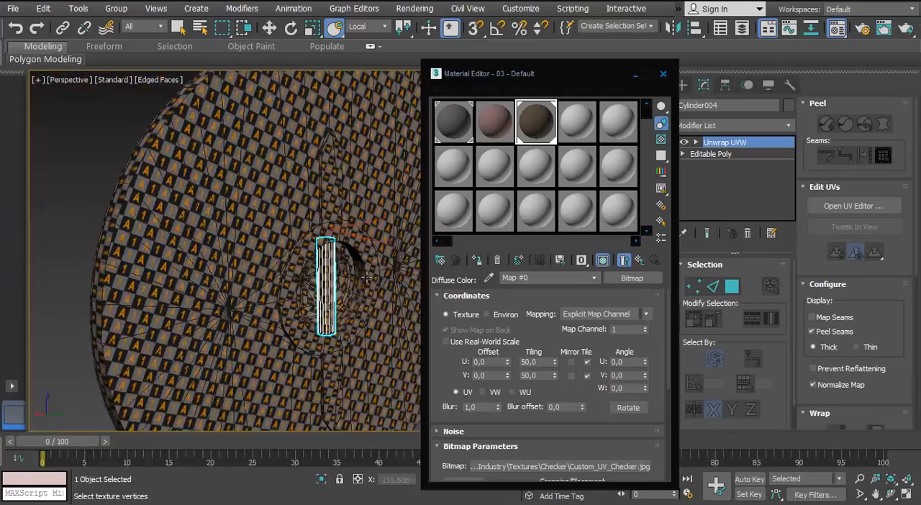
{"action": "middle_click_drag", "start_coordinate": [209, 310], "coordinate": [52, 306], "text": "alt"}
{"action": "left_click", "coordinate": [52, 305]}
{"action": "left_click", "coordinate": [662, 77]}
{"action": "scroll", "coordinate": [265, 245], "scroll_direction": "down", "scroll_amount": 4}
{"action": "mouse_move", "coordinate": [216, 288]}
{"action": "middle_mouse_down", "text": "alt"}
{"action": "mouse_move", "coordinate": [266, 208]}
{"action": "mouse_move", "coordinate": [216, 304]}
{"action": "middle_mouse_up", "text": "alt"}
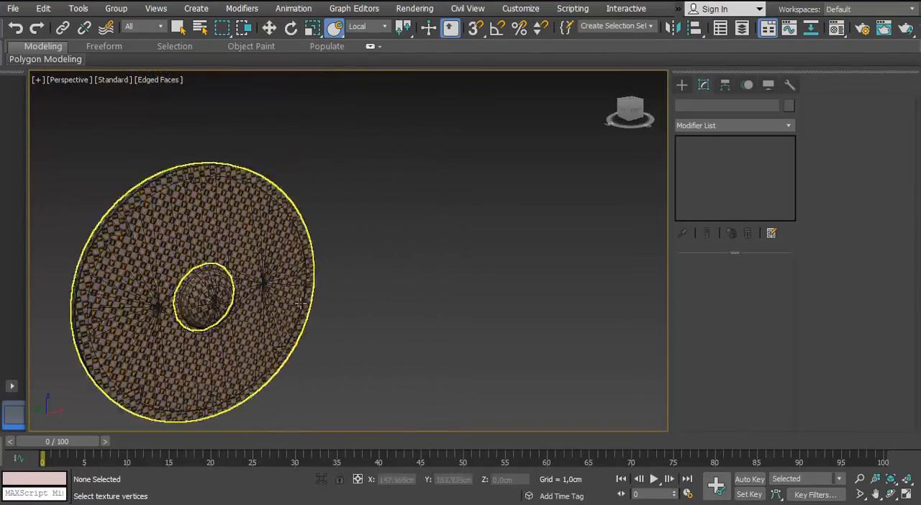
Convert the low-poly shield disc to Editable Poly and attach the boss and handle to it
{"action": "left_click", "coordinate": [216, 304]}
{"action": "scroll", "coordinate": [269, 345], "scroll_direction": "down", "scroll_amount": 5}
{"action": "scroll", "coordinate": [288, 345], "scroll_direction": "up", "scroll_amount": 6}
{"action": "middle_click_drag", "start_coordinate": [269, 406], "coordinate": [186, 296]}
{"action": "scroll", "coordinate": [303, 273], "scroll_direction": "down", "scroll_amount": 3}
{"action": "right_click", "coordinate": [295, 203]}
{"action": "mouse_move", "coordinate": [328, 344]}
{"action": "left_click", "coordinate": [268, 353]}
{"action": "left_click", "coordinate": [823, 204]}
{"action": "left_click", "coordinate": [331, 292]}
{"action": "scroll", "coordinate": [186, 297], "scroll_direction": "down", "scroll_amount": 3}
Add an Unwrap UVW modifier to the combined shield mesh and open its UV layout maximized
{"action": "left_click", "coordinate": [733, 144]}
{"action": "left_click", "coordinate": [519, 229]}
{"action": "left_click", "coordinate": [381, 246]}
{"action": "left_click", "coordinate": [747, 144]}
{"action": "left_click", "coordinate": [786, 127]}
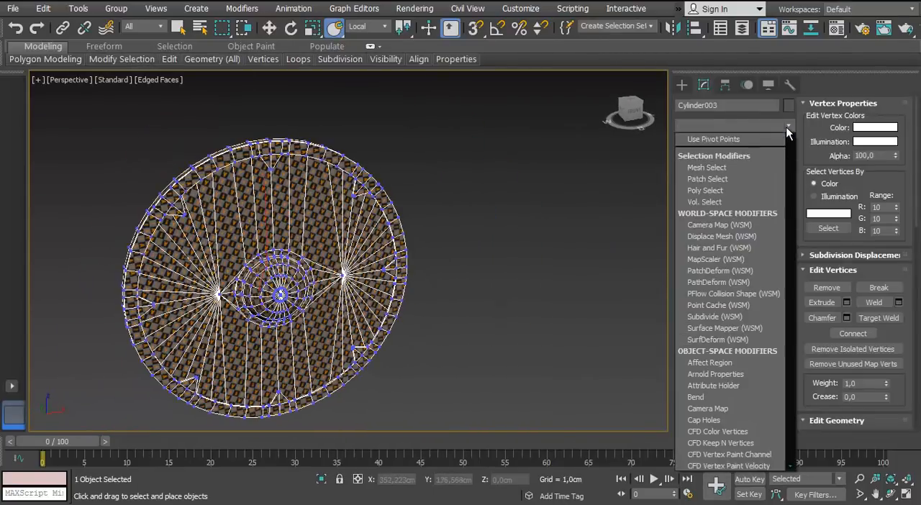
{"action": "key", "text": "u"}
{"action": "key", "text": "Return"}
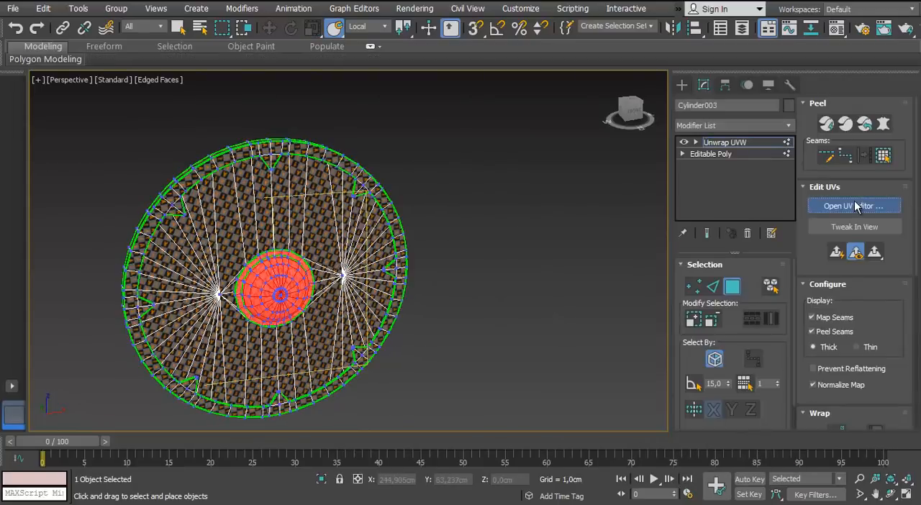
{"action": "left_click", "coordinate": [854, 205]}
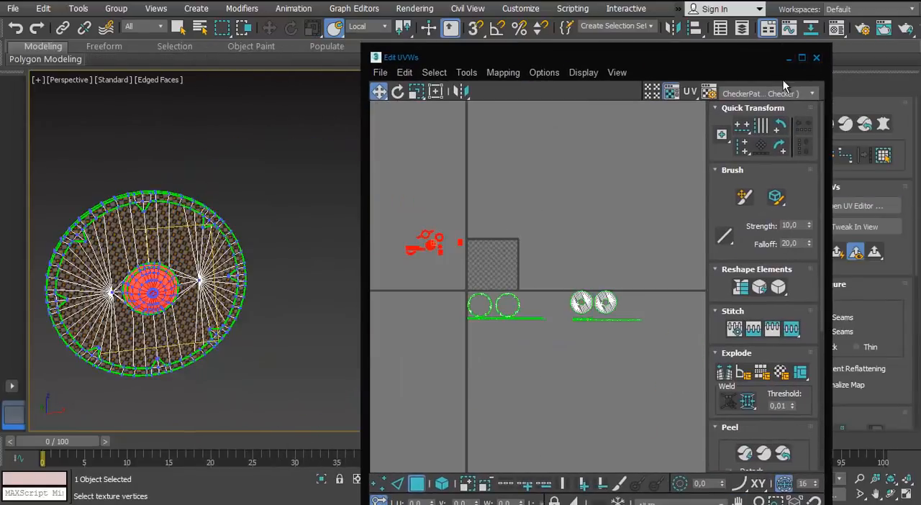
{"action": "left_click", "coordinate": [801, 57]}
Place the two large notched rim-ring islands side by side in the upper half of the UV square
{"action": "scroll", "coordinate": [376, 285], "scroll_direction": "up", "scroll_amount": 5}
{"action": "left_click", "coordinate": [276, 297]}
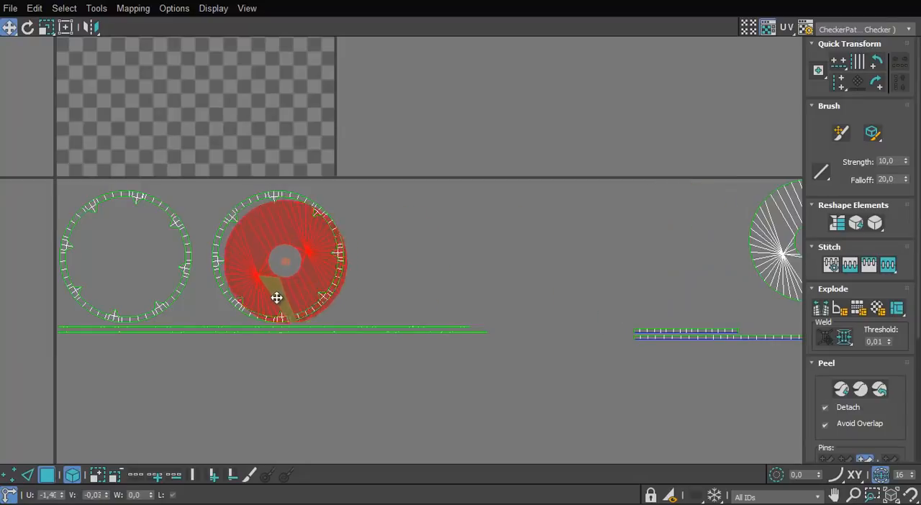
{"action": "key", "text": "ctrl+z"}
{"action": "middle_click_drag", "start_coordinate": [276, 299], "coordinate": [355, 362]}
{"action": "scroll", "coordinate": [355, 362], "scroll_direction": "down", "scroll_amount": 3}
{"action": "left_click_drag", "start_coordinate": [289, 311], "coordinate": [290, 200]}
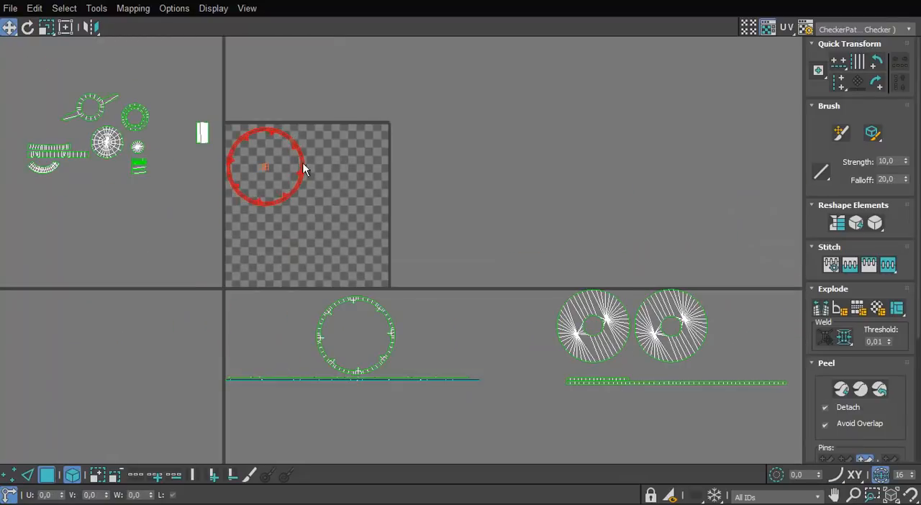
{"action": "left_click_drag", "start_coordinate": [393, 321], "coordinate": [386, 154]}
{"action": "scroll", "coordinate": [345, 154], "scroll_direction": "up", "scroll_amount": 4}
{"action": "middle_click_drag", "start_coordinate": [253, 198], "coordinate": [394, 238]}
{"action": "left_click_drag", "start_coordinate": [397, 238], "coordinate": [372, 234]}
{"action": "scroll", "coordinate": [372, 235], "scroll_direction": "down", "scroll_amount": 4}
{"action": "middle_click_drag", "start_coordinate": [372, 235], "coordinate": [315, 193]}
Move the two large disc islands into the lower half of the UV square, below the rings
{"action": "left_click_drag", "start_coordinate": [500, 279], "coordinate": [610, 330]}
{"action": "left_click_drag", "start_coordinate": [552, 321], "coordinate": [296, 261]}
{"action": "scroll", "coordinate": [342, 239], "scroll_direction": "up", "scroll_amount": 4}
{"action": "middle_click_drag", "start_coordinate": [342, 239], "coordinate": [407, 269]}
{"action": "left_click_drag", "start_coordinate": [408, 269], "coordinate": [426, 277]}
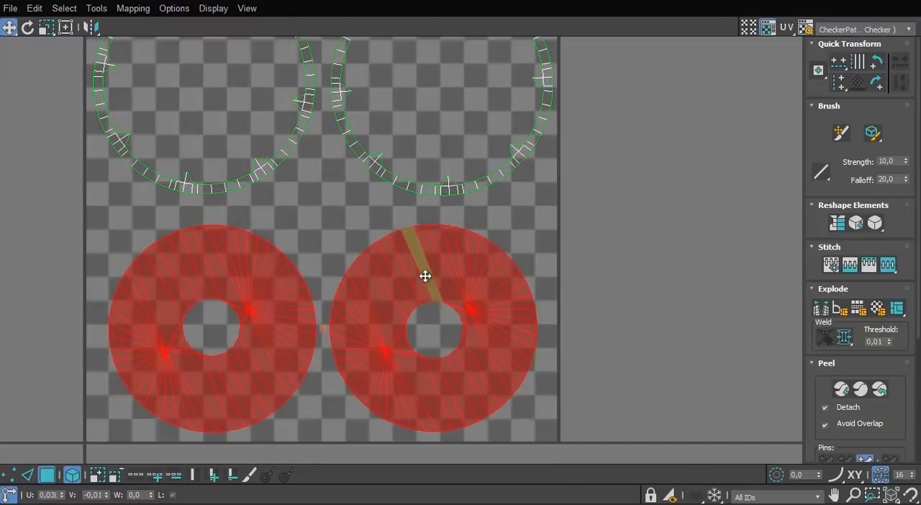
{"action": "scroll", "coordinate": [343, 290], "scroll_direction": "down", "scroll_amount": 4}
Scale the ring and disc islands up slightly and nudge them to fit inside the UV square
{"action": "left_click", "coordinate": [302, 236]}
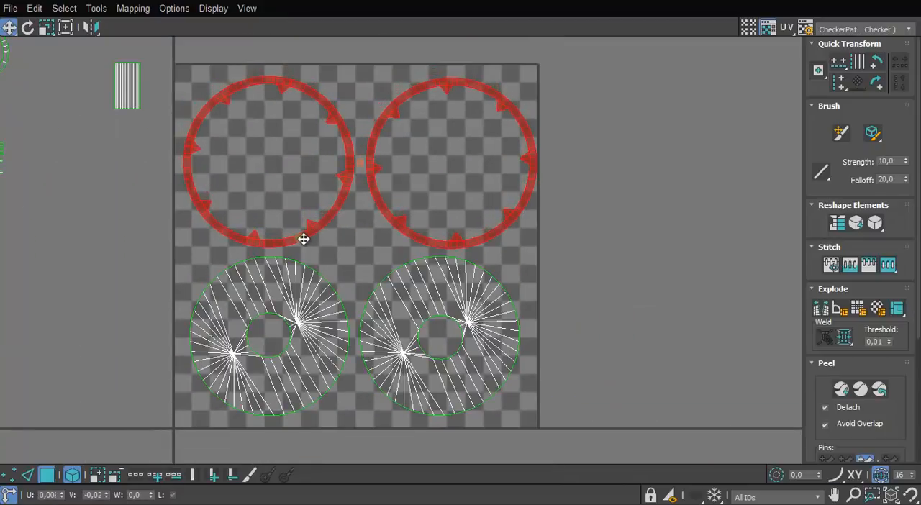
{"action": "left_click", "coordinate": [288, 323], "text": "ctrl"}
{"action": "key", "text": "r"}
{"action": "left_click_drag", "start_coordinate": [290, 300], "coordinate": [290, 297]}
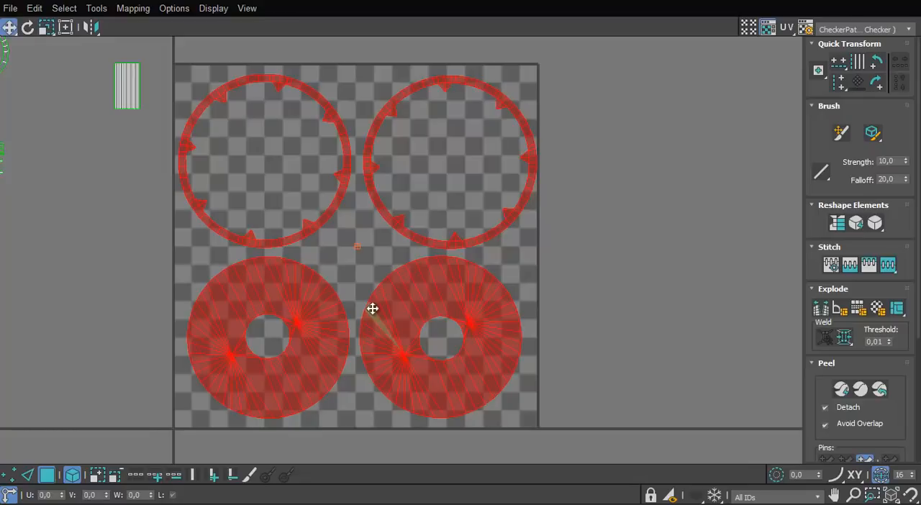
{"action": "left_click_drag", "start_coordinate": [373, 308], "coordinate": [377, 302]}
{"action": "left_click_drag", "start_coordinate": [538, 281], "coordinate": [324, 381]}
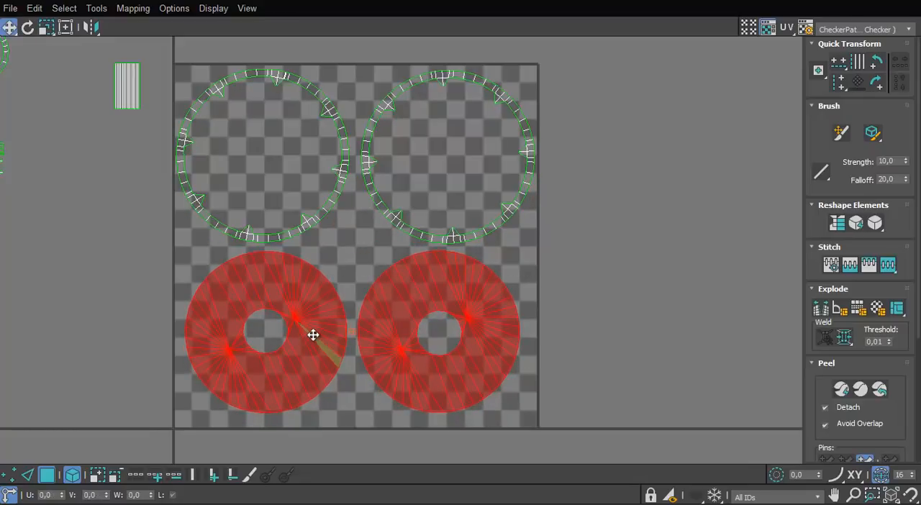
{"action": "left_click_drag", "start_coordinate": [313, 334], "coordinate": [312, 344]}
{"action": "left_click", "coordinate": [344, 421]}
{"action": "scroll", "coordinate": [344, 420], "scroll_direction": "down", "scroll_amount": 3}
{"action": "middle_click_drag", "start_coordinate": [344, 420], "coordinate": [370, 400]}
{"action": "scroll", "coordinate": [335, 281], "scroll_direction": "up", "scroll_amount": 1}
{"action": "scroll", "coordinate": [333, 260], "scroll_direction": "down", "scroll_amount": 2}
{"action": "scroll", "coordinate": [361, 305], "scroll_direction": "up", "scroll_amount": 1}
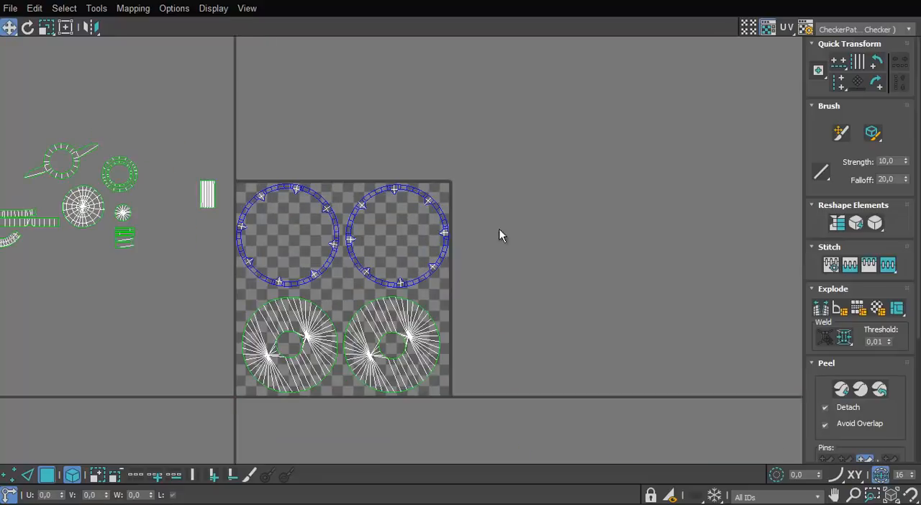
Bring the disc's long edge strips from the far right to just above the rim's strips below the UV square
{"action": "left_click_drag", "start_coordinate": [499, 229], "coordinate": [312, 356]}
{"action": "scroll", "coordinate": [313, 354], "scroll_direction": "down", "scroll_amount": 1}
{"action": "middle_click_drag", "start_coordinate": [313, 354], "coordinate": [310, 291]}
{"action": "left_click", "coordinate": [683, 418]}
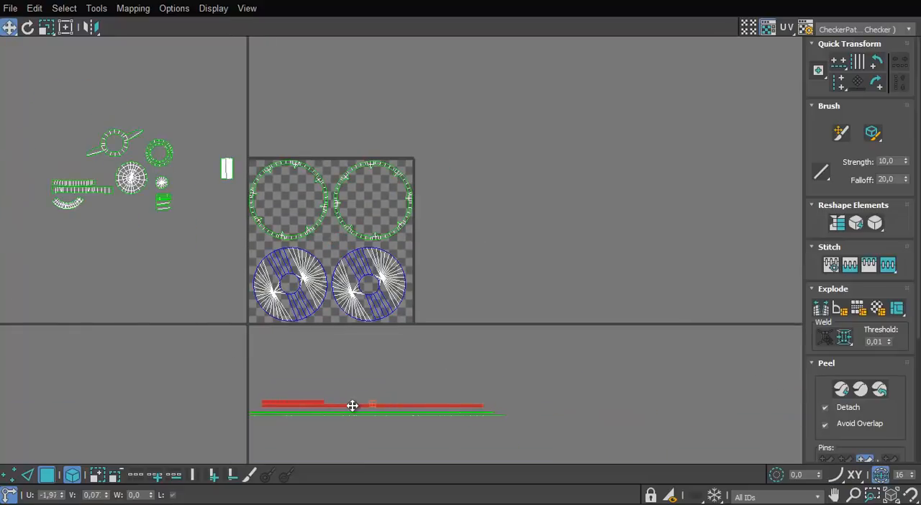
{"action": "left_click_drag", "start_coordinate": [352, 406], "coordinate": [340, 406]}
{"action": "scroll", "coordinate": [266, 412], "scroll_direction": "up", "scroll_amount": 2}
{"action": "middle_click_drag", "start_coordinate": [266, 412], "coordinate": [285, 316]}
{"action": "scroll", "coordinate": [280, 316], "scroll_direction": "up", "scroll_amount": 6}
{"action": "left_click_drag", "start_coordinate": [275, 256], "coordinate": [259, 290]}
Select all the long edge strips and place them together directly below the UV square
{"action": "scroll", "coordinate": [259, 291], "scroll_direction": "down", "scroll_amount": 6}
{"action": "middle_click_drag", "start_coordinate": [260, 291], "coordinate": [289, 361]}
{"action": "left_click_drag", "start_coordinate": [489, 305], "coordinate": [369, 376]}
{"action": "left_click_drag", "start_coordinate": [360, 356], "coordinate": [359, 211]}
{"action": "middle_click_drag", "start_coordinate": [366, 239], "coordinate": [355, 375]}
{"action": "scroll", "coordinate": [355, 375], "scroll_direction": "down", "scroll_amount": 2}
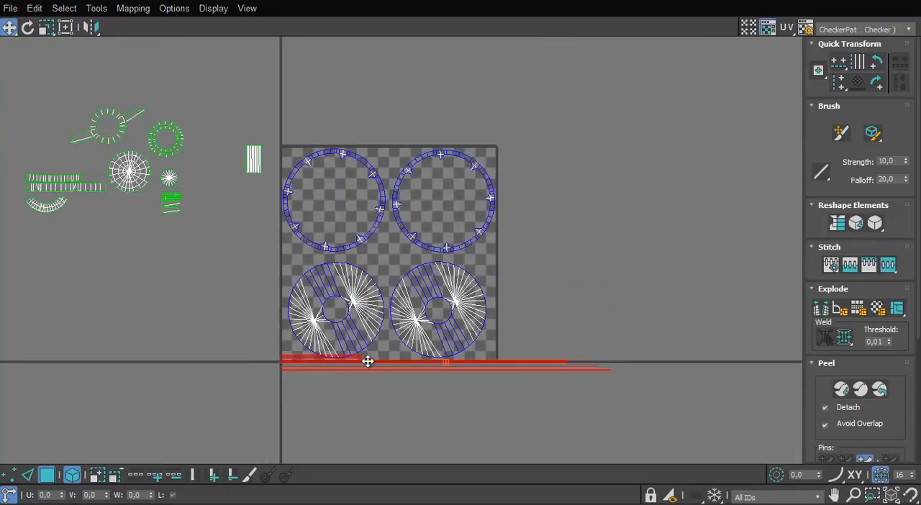
{"action": "left_click_drag", "start_coordinate": [368, 361], "coordinate": [366, 376]}
Move the boss dome island inside the left ring, and the spiked ring and double ring islands inside the right one
{"action": "left_click_drag", "start_coordinate": [129, 171], "coordinate": [329, 192]}
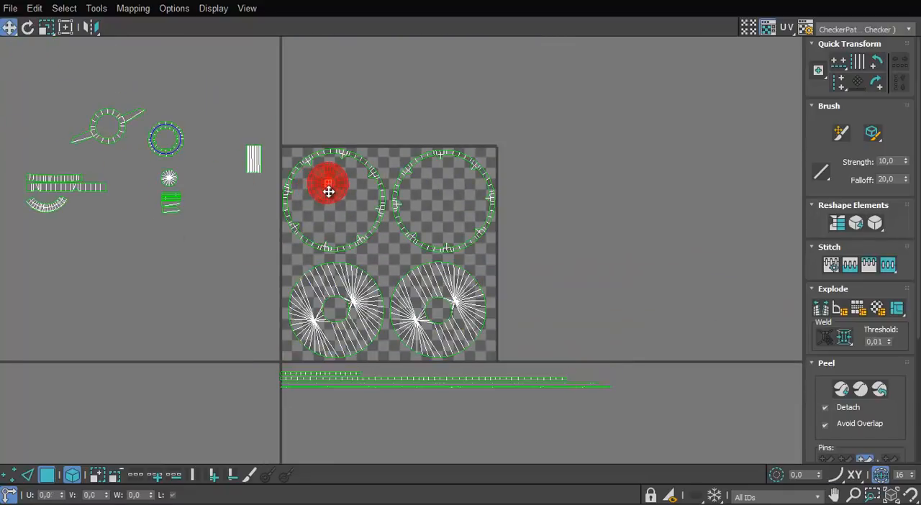
{"action": "scroll", "coordinate": [328, 191], "scroll_direction": "up", "scroll_amount": 2}
{"action": "middle_click_drag", "start_coordinate": [328, 191], "coordinate": [352, 239]}
{"action": "left_click_drag", "start_coordinate": [87, 164], "coordinate": [381, 276]}
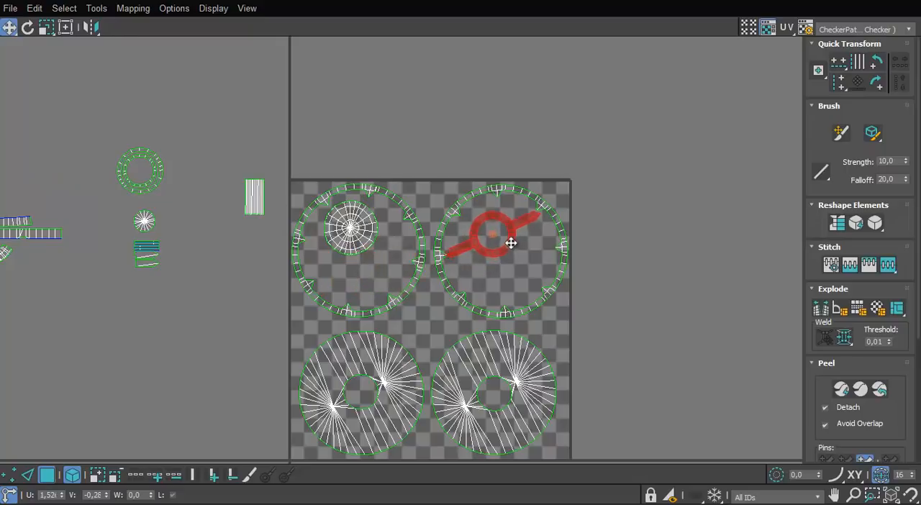
{"action": "middle_click_drag", "start_coordinate": [164, 158], "coordinate": [195, 160]}
{"action": "scroll", "coordinate": [583, 281], "scroll_direction": "up", "scroll_amount": 4}
{"action": "left_click_drag", "start_coordinate": [449, 261], "coordinate": [580, 281]}
Arrange the handle strip, the small round cap and the small stacked strips inside the left ring island
{"action": "scroll", "coordinate": [548, 249], "scroll_direction": "down", "scroll_amount": 5}
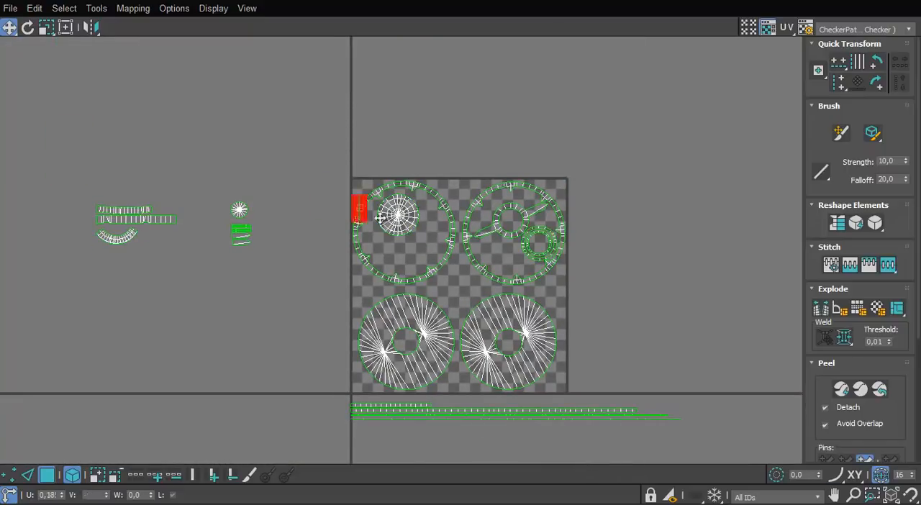
{"action": "scroll", "coordinate": [261, 198], "scroll_direction": "up", "scroll_amount": 4}
{"action": "left_click_drag", "start_coordinate": [183, 193], "coordinate": [265, 315]}
{"action": "left_click_drag", "start_coordinate": [224, 232], "coordinate": [584, 313]}
{"action": "left_click", "coordinate": [403, 364]}
{"action": "left_click", "coordinate": [383, 312], "text": "ctrl"}
{"action": "left_click", "coordinate": [312, 193]}
{"action": "scroll", "coordinate": [313, 193], "scroll_direction": "down", "scroll_amount": 4}
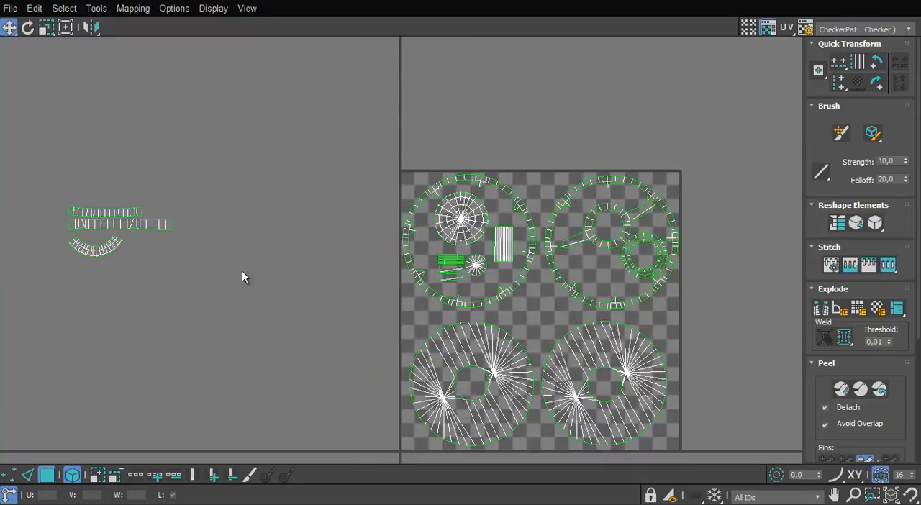
Straighten the slanted end edges of the boss's upper strip island by aligning them vertically
{"action": "left_click_drag", "start_coordinate": [242, 270], "coordinate": [66, 198]}
{"action": "left_click_drag", "start_coordinate": [112, 232], "coordinate": [296, 277]}
{"action": "left_click", "coordinate": [309, 296]}
{"action": "scroll", "coordinate": [309, 297], "scroll_direction": "up", "scroll_amount": 8}
{"action": "scroll", "coordinate": [322, 273], "scroll_direction": "up", "scroll_amount": 2}
{"action": "left_click", "coordinate": [448, 204]}
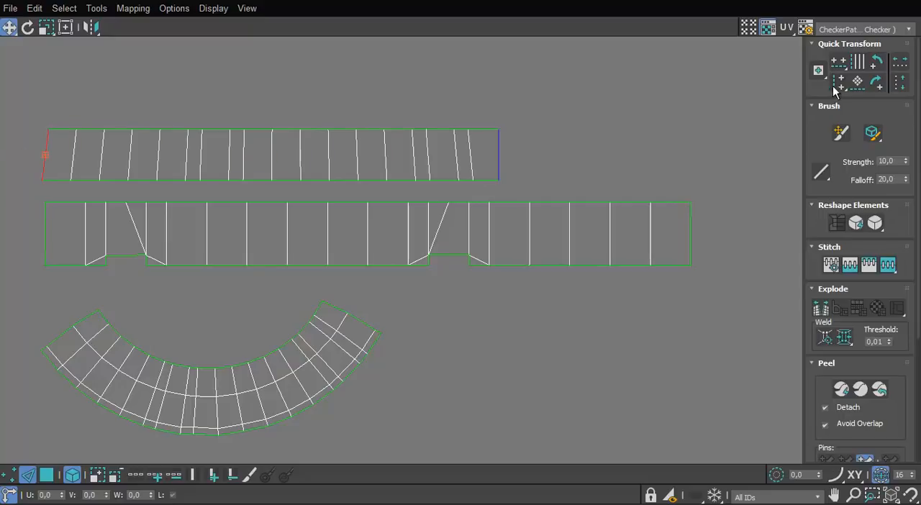
{"action": "scroll", "coordinate": [531, 124], "scroll_direction": "down", "scroll_amount": 5}
{"action": "scroll", "coordinate": [341, 203], "scroll_direction": "down", "scroll_amount": 4}
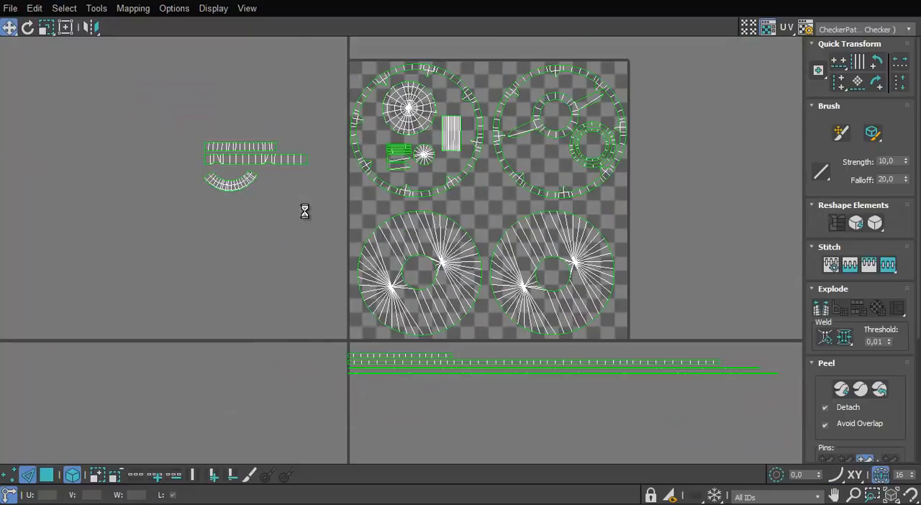
Move the two remaining straight strips and the curved island into the gap between the rings and discs
{"action": "middle_click_drag", "start_coordinate": [305, 211], "coordinate": [309, 234]}
{"action": "left_click_drag", "start_coordinate": [323, 234], "coordinate": [192, 154]}
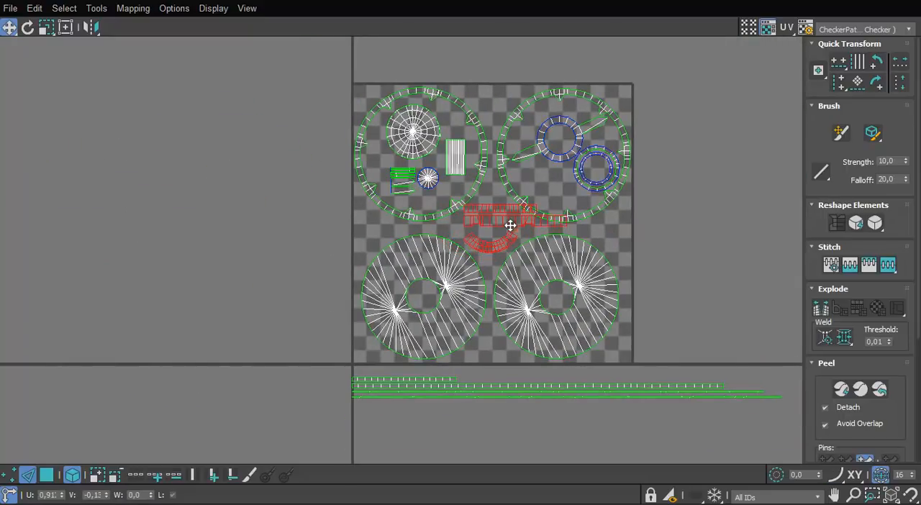
{"action": "scroll", "coordinate": [511, 226], "scroll_direction": "up", "scroll_amount": 3}
{"action": "middle_click_drag", "start_coordinate": [489, 225], "coordinate": [484, 300]}
Rotate the two straight strips upright and move them to the left edge of the UV square
{"action": "middle_click_drag", "start_coordinate": [600, 266], "coordinate": [612, 230]}
{"action": "left_click_drag", "start_coordinate": [506, 219], "coordinate": [486, 260]}
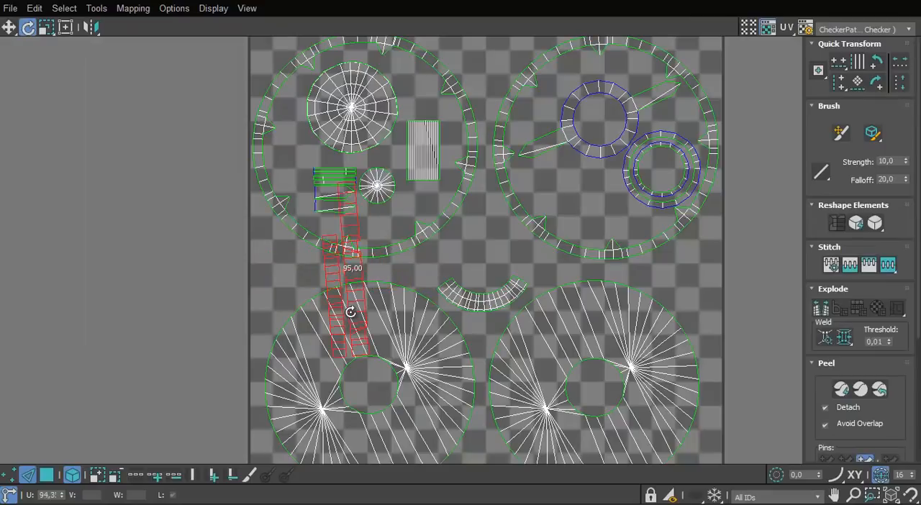
{"action": "left_click_drag", "start_coordinate": [349, 303], "coordinate": [262, 349]}
{"action": "middle_click_drag", "start_coordinate": [269, 319], "coordinate": [256, 241]}
Shift the two disc islands and the curved island right to free space along the UV square's left edge
{"action": "left_click_drag", "start_coordinate": [573, 223], "coordinate": [382, 321]}
{"action": "left_click", "coordinate": [602, 212]}
{"action": "left_click_drag", "start_coordinate": [602, 213], "coordinate": [463, 298]}
{"action": "left_click", "coordinate": [450, 293]}
{"action": "key", "text": "ctrl+z"}
Place the longer upright strip in the lower-left corner of the UV square, beside the left disc
{"action": "left_click_drag", "start_coordinate": [222, 259], "coordinate": [251, 257]}
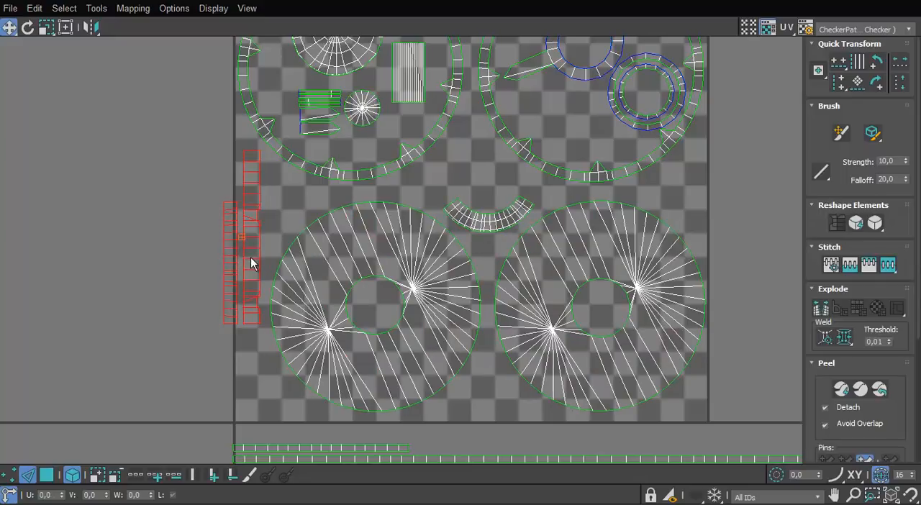
{"action": "left_click", "coordinate": [193, 334]}
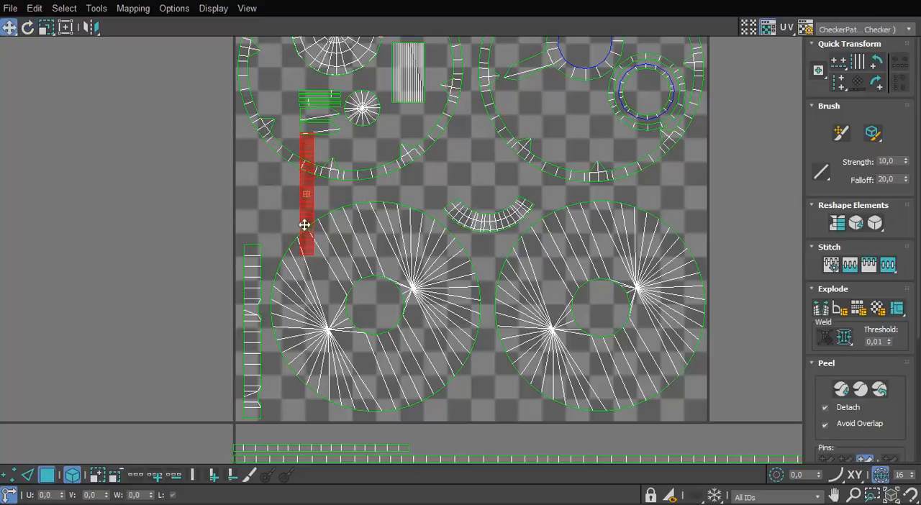
{"action": "left_click_drag", "start_coordinate": [256, 279], "coordinate": [251, 279]}
{"action": "left_click_drag", "start_coordinate": [242, 238], "coordinate": [265, 270]}
{"action": "left_click_drag", "start_coordinate": [254, 269], "coordinate": [251, 270]}
Nudge the left disc island right and fit the shorter upright strip between it and the longer strip
{"action": "middle_click_drag", "start_coordinate": [300, 190], "coordinate": [333, 182]}
{"action": "scroll", "coordinate": [299, 303], "scroll_direction": "down", "scroll_amount": 2}
{"action": "scroll", "coordinate": [299, 303], "scroll_direction": "down", "scroll_amount": 1}
{"action": "scroll", "coordinate": [283, 301], "scroll_direction": "up", "scroll_amount": 2}
{"action": "left_click_drag", "start_coordinate": [447, 247], "coordinate": [456, 252]}
{"action": "left_click_drag", "start_coordinate": [298, 224], "coordinate": [301, 339]}
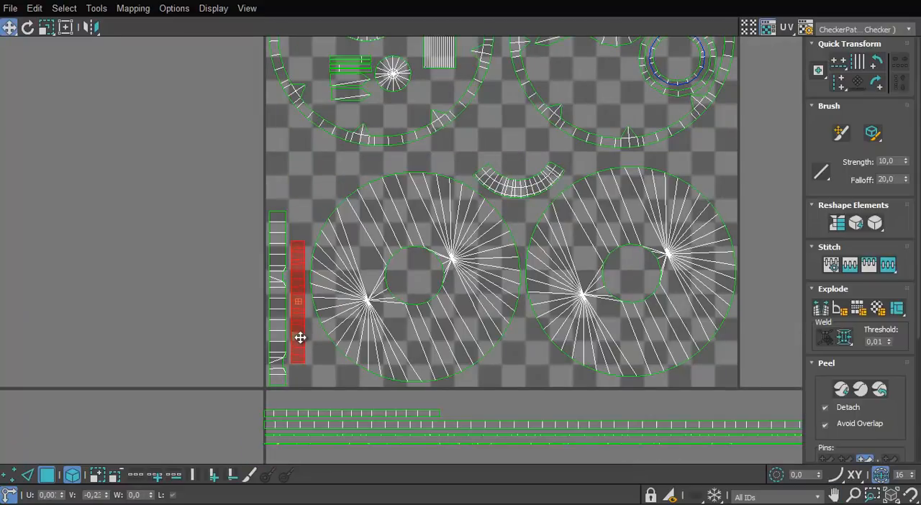
Review the packed discs, curved island and upright strips in the UV square and the strips remaining below it
{"action": "left_click_drag", "start_coordinate": [528, 193], "coordinate": [526, 179]}
{"action": "scroll", "coordinate": [232, 173], "scroll_direction": "down", "scroll_amount": 4}
{"action": "left_click", "coordinate": [195, 176]}
{"action": "scroll", "coordinate": [296, 168], "scroll_direction": "up", "scroll_amount": 4}
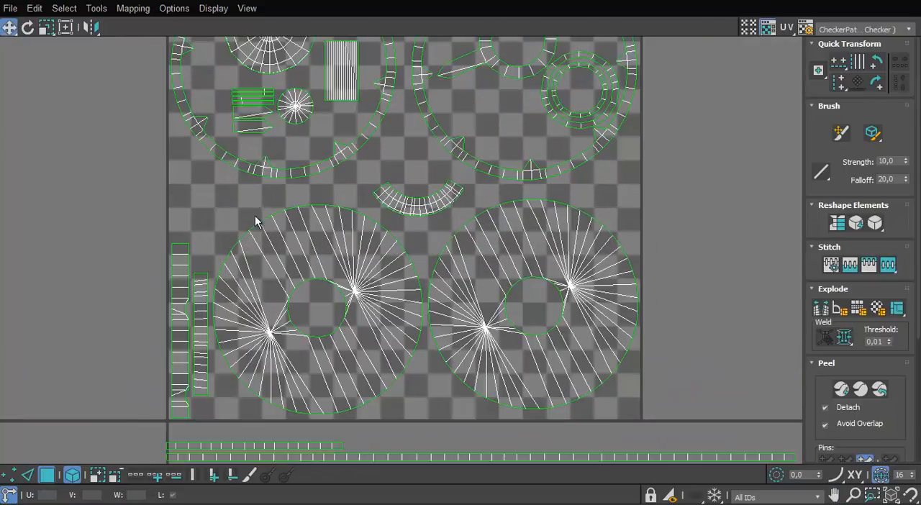
{"action": "left_click", "coordinate": [446, 288]}
{"action": "left_click", "coordinate": [636, 228]}
{"action": "middle_click_drag", "start_coordinate": [625, 195], "coordinate": [650, 294]}
{"action": "scroll", "coordinate": [432, 295], "scroll_direction": "down", "scroll_amount": 3}
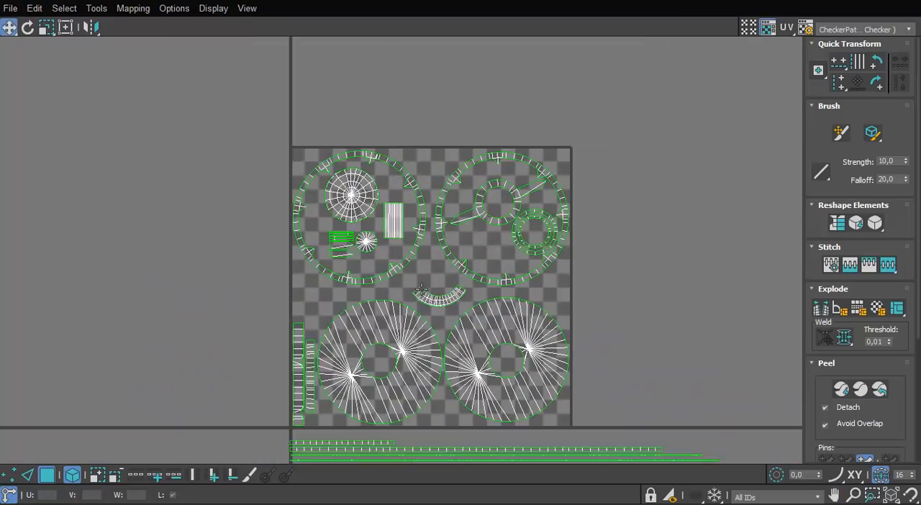
{"action": "middle_click_drag", "start_coordinate": [431, 295], "coordinate": [411, 274]}
Examine the shield's outer rim and its seams in the perspective viewport
{"action": "left_click_drag", "start_coordinate": [471, 0], "coordinate": [624, 409]}
{"action": "middle_click_drag", "start_coordinate": [317, 248], "coordinate": [249, 232], "text": "alt"}
{"action": "scroll", "coordinate": [287, 230], "scroll_direction": "up", "scroll_amount": 4}
{"action": "left_click_drag", "start_coordinate": [526, 407], "coordinate": [463, 103]}
{"action": "scroll", "coordinate": [267, 275], "scroll_direction": "down", "scroll_amount": 3}
{"action": "middle_click_drag", "start_coordinate": [270, 280], "coordinate": [265, 223]}
{"action": "middle_click_drag", "start_coordinate": [439, 346], "coordinate": [405, 267]}
{"action": "scroll", "coordinate": [503, 314], "scroll_direction": "up", "scroll_amount": 3}
{"action": "left_click", "coordinate": [535, 313]}
{"action": "scroll", "coordinate": [591, 310], "scroll_direction": "up", "scroll_amount": 2}
{"action": "middle_click_drag", "start_coordinate": [195, 223], "coordinate": [233, 279], "text": "alt"}
{"action": "scroll", "coordinate": [246, 290], "scroll_direction": "up", "scroll_amount": 4}
{"action": "left_click_drag", "start_coordinate": [510, 119], "coordinate": [550, 44]}
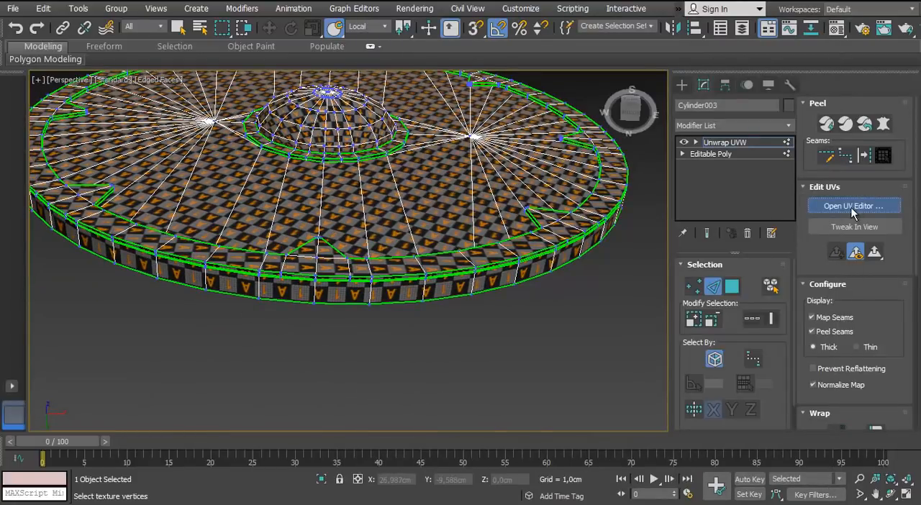
Select several cross edges of the wide long UV strip and compare their positions on the shield's rim
{"action": "left_click", "coordinate": [853, 213]}
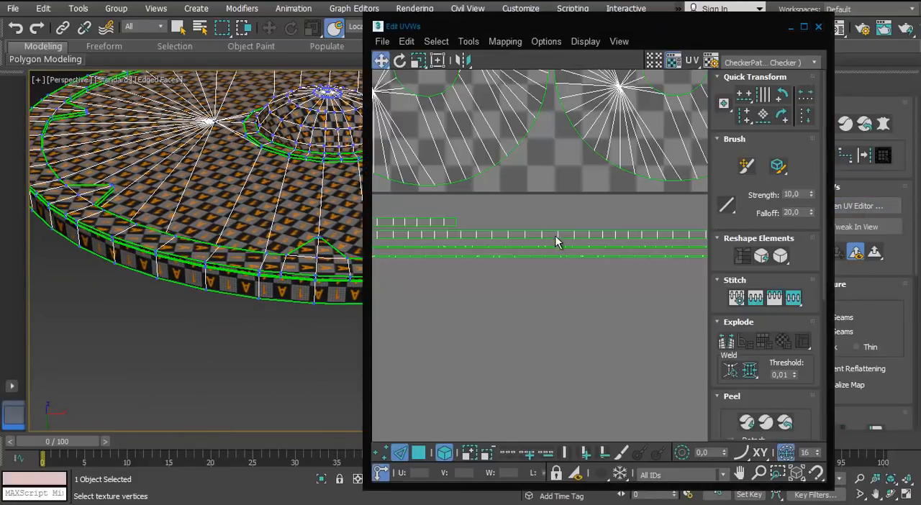
{"action": "left_click", "coordinate": [559, 239]}
{"action": "middle_click_drag", "start_coordinate": [288, 281], "coordinate": [164, 291], "text": "alt"}
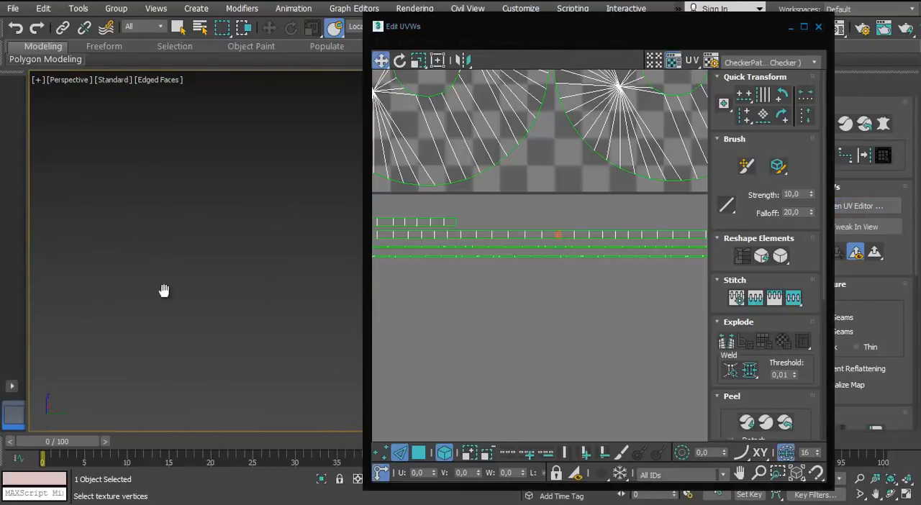
{"action": "scroll", "coordinate": [457, 254], "scroll_direction": "down", "scroll_amount": 2}
{"action": "middle_click_drag", "start_coordinate": [457, 255], "coordinate": [548, 244]}
{"action": "scroll", "coordinate": [545, 239], "scroll_direction": "up", "scroll_amount": 2}
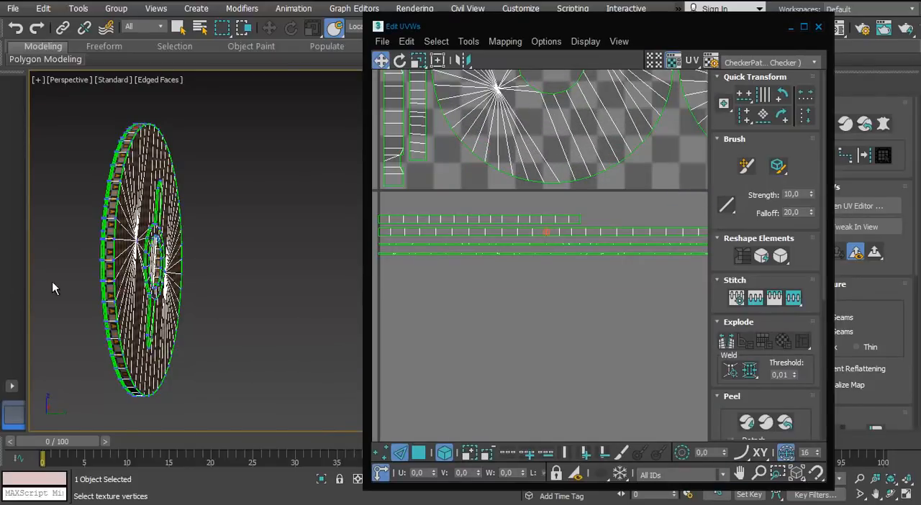
{"action": "middle_click_drag", "start_coordinate": [52, 282], "coordinate": [346, 302], "text": "alt"}
{"action": "middle_click_drag", "start_coordinate": [602, 245], "coordinate": [519, 231]}
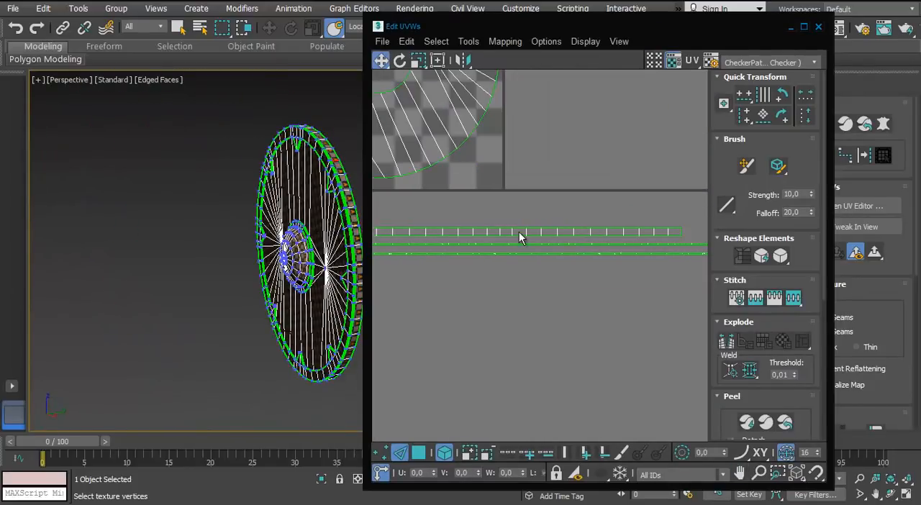
{"action": "middle_click_drag", "start_coordinate": [310, 248], "coordinate": [247, 224], "text": "alt"}
{"action": "middle_click_drag", "start_coordinate": [471, 238], "coordinate": [562, 232]}
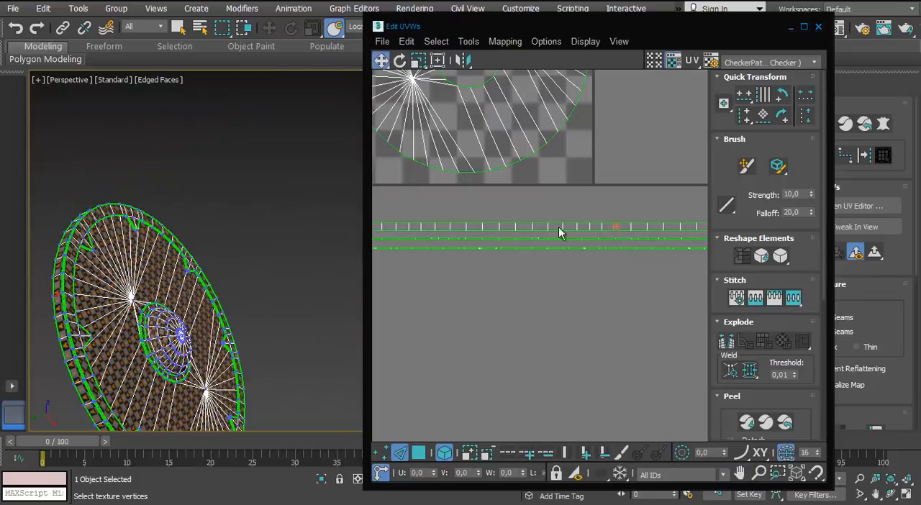
Try to break the wide long strip at one of its cross edges
{"action": "left_click", "coordinate": [501, 227]}
{"action": "middle_click_drag", "start_coordinate": [108, 337], "coordinate": [125, 227]}
{"action": "scroll", "coordinate": [132, 270], "scroll_direction": "up", "scroll_amount": 4}
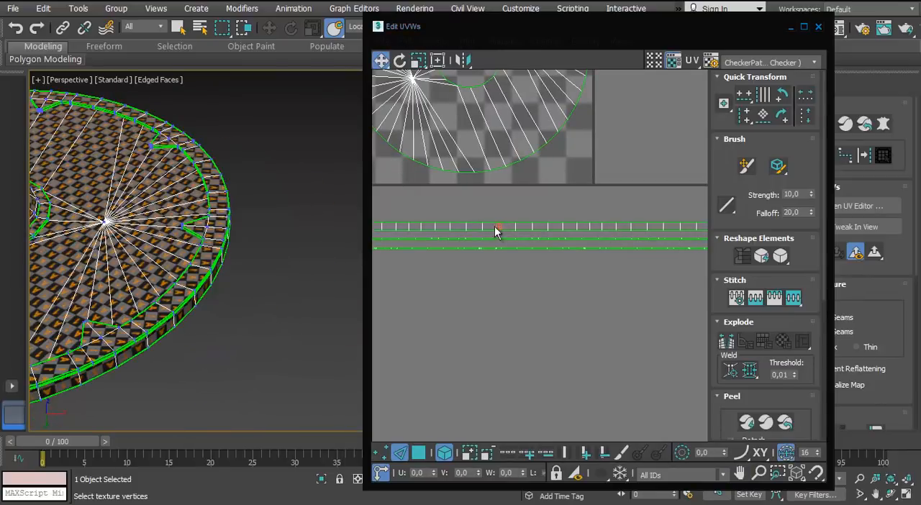
{"action": "right_click", "coordinate": [495, 224]}
{"action": "left_click", "coordinate": [479, 267]}
{"action": "left_click", "coordinate": [804, 27]}
{"action": "middle_click_drag", "start_coordinate": [669, 227], "coordinate": [491, 265]}
{"action": "scroll", "coordinate": [492, 266], "scroll_direction": "up", "scroll_amount": 3}
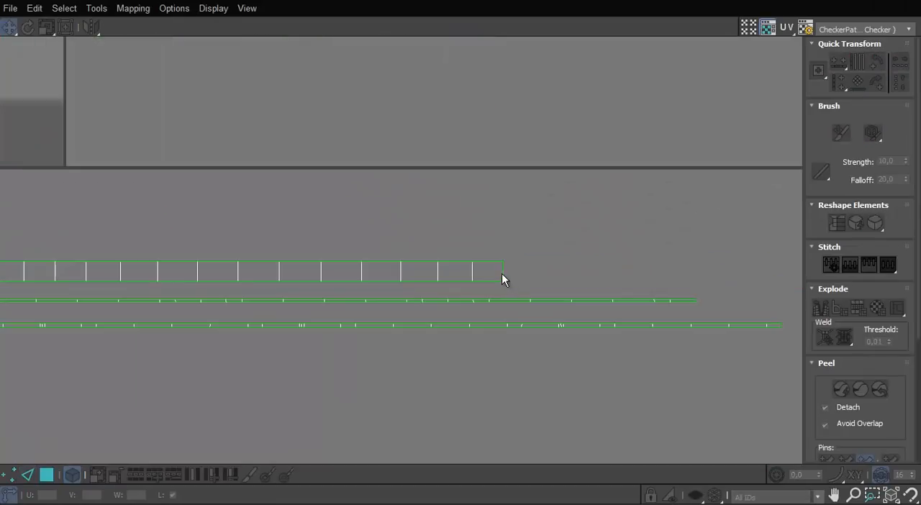
Select the wide long strip as a face element and move it beside the short strip below the UV square
{"action": "scroll", "coordinate": [519, 313], "scroll_direction": "down", "scroll_amount": 5}
{"action": "middle_click_drag", "start_coordinate": [518, 312], "coordinate": [209, 296]}
{"action": "scroll", "coordinate": [522, 277], "scroll_direction": "up", "scroll_amount": 3}
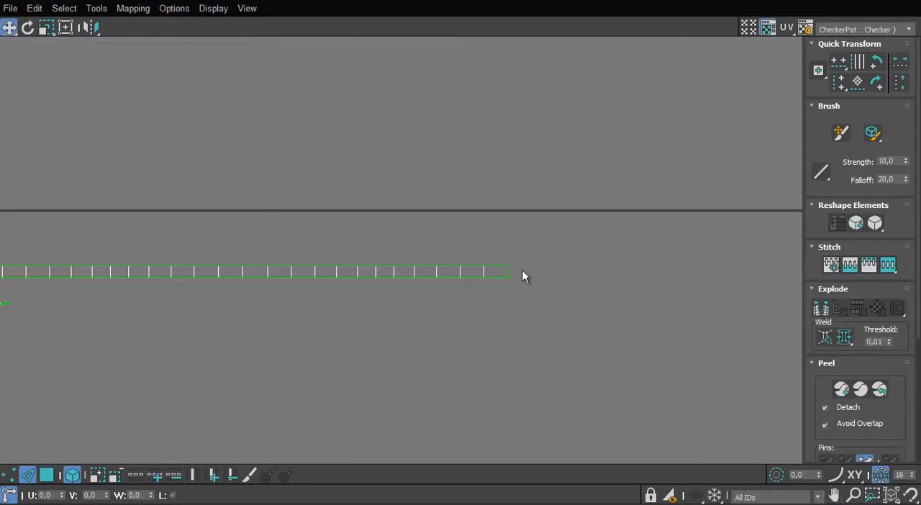
{"action": "scroll", "coordinate": [482, 307], "scroll_direction": "down", "scroll_amount": 3}
{"action": "middle_click_drag", "start_coordinate": [145, 309], "coordinate": [499, 335]}
{"action": "left_click", "coordinate": [47, 473]}
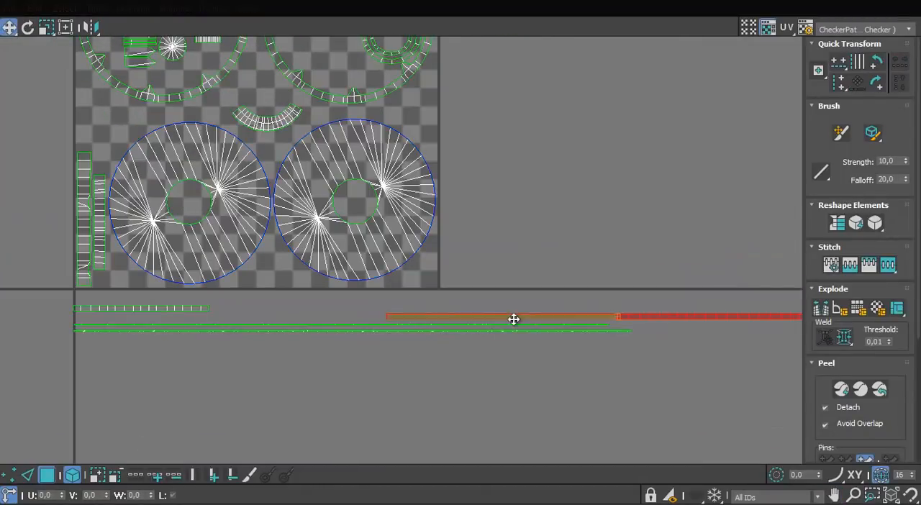
{"action": "left_click_drag", "start_coordinate": [513, 319], "coordinate": [358, 312]}
Try again to break the wide long strip at an edge, and check it in face selection
{"action": "left_click", "coordinate": [28, 475]}
{"action": "scroll", "coordinate": [724, 309], "scroll_direction": "up", "scroll_amount": 5}
{"action": "left_click", "coordinate": [522, 310]}
{"action": "scroll", "coordinate": [523, 310], "scroll_direction": "down", "scroll_amount": 6}
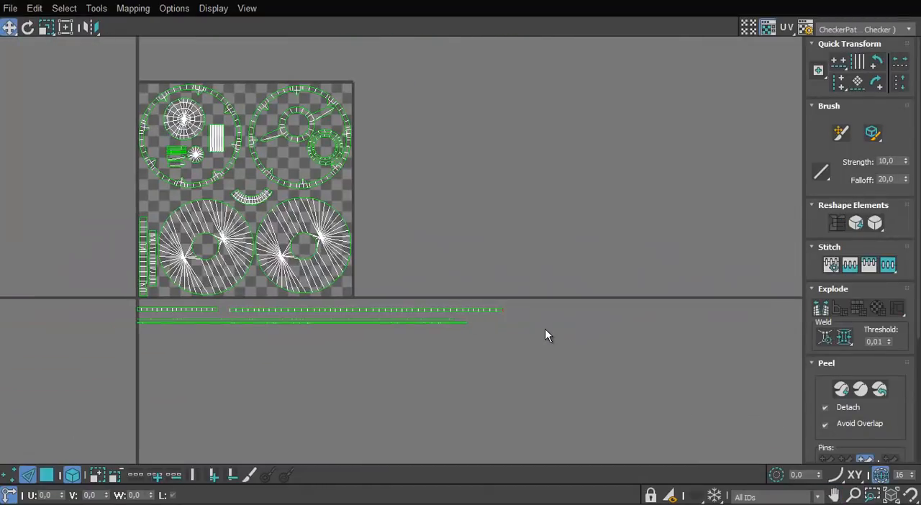
{"action": "scroll", "coordinate": [477, 323], "scroll_direction": "up", "scroll_amount": 5}
{"action": "right_click", "coordinate": [565, 284]}
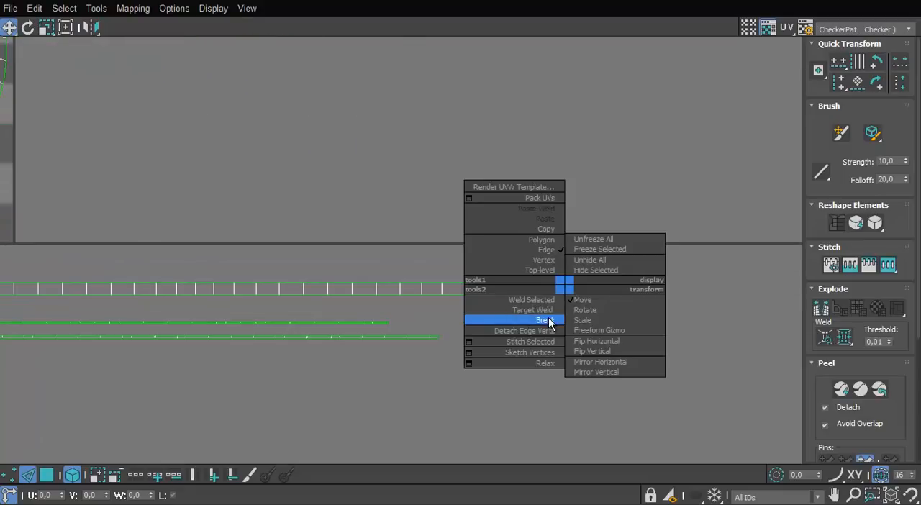
{"action": "left_click", "coordinate": [539, 336]}
{"action": "scroll", "coordinate": [499, 302], "scroll_direction": "down", "scroll_amount": 5}
{"action": "key", "text": "3"}
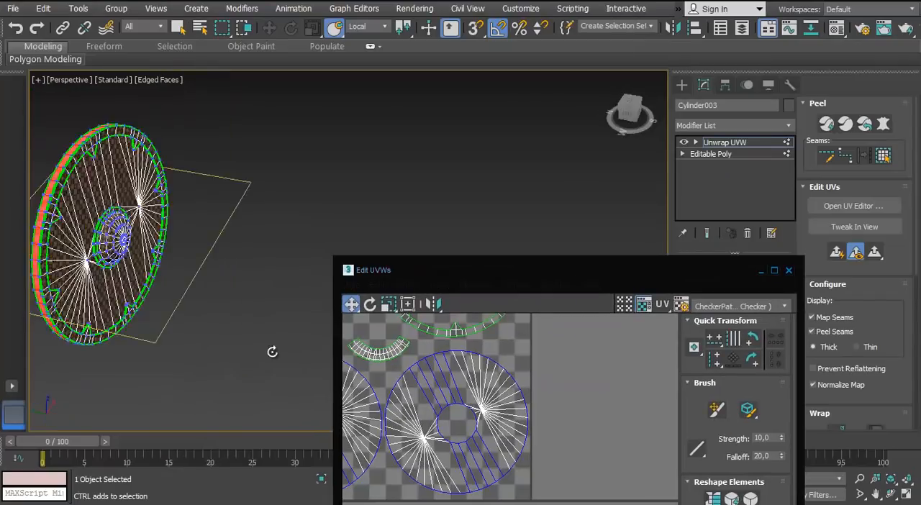
Move the wide long strip back in line with the left ends of the other strips and deselect it
{"action": "middle_click_drag", "start_coordinate": [273, 352], "coordinate": [466, 238], "text": "alt"}
{"action": "double_click", "coordinate": [514, 268]}
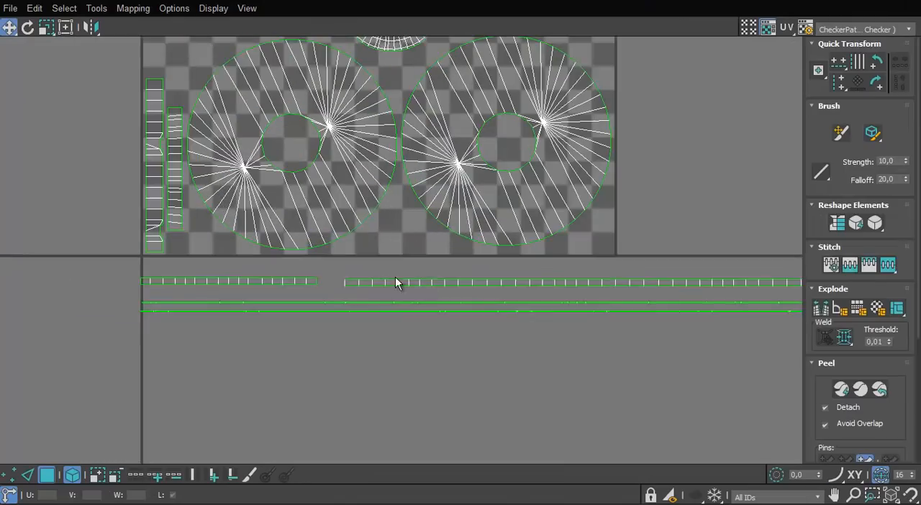
{"action": "left_click_drag", "start_coordinate": [503, 285], "coordinate": [301, 296]}
{"action": "left_click", "coordinate": [438, 350]}
{"action": "scroll", "coordinate": [438, 351], "scroll_direction": "down", "scroll_amount": 4}
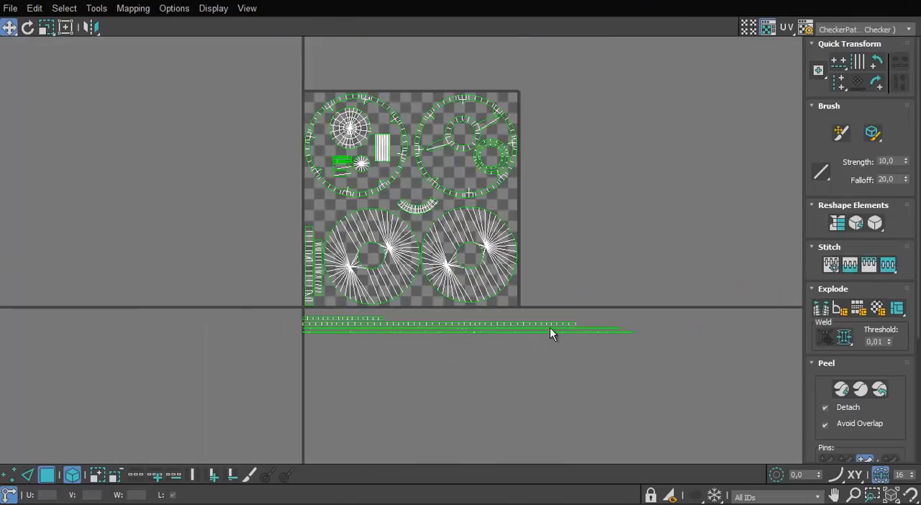
Examine the shield's rim in wireframe to locate the faces belonging to the two thin UV strips
{"action": "scroll", "coordinate": [550, 327], "scroll_direction": "up", "scroll_amount": 3}
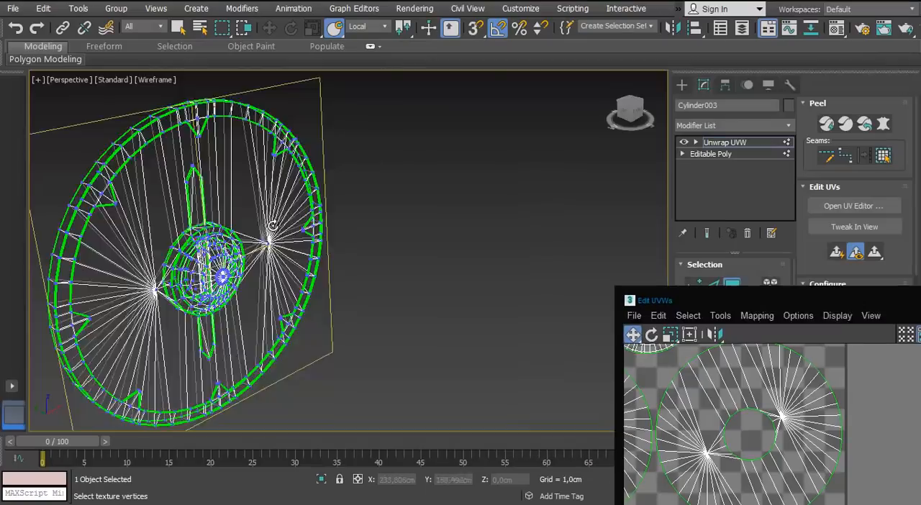
{"action": "scroll", "coordinate": [288, 274], "scroll_direction": "up", "scroll_amount": 3}
{"action": "middle_click_drag", "start_coordinate": [288, 273], "coordinate": [216, 281], "text": "alt"}
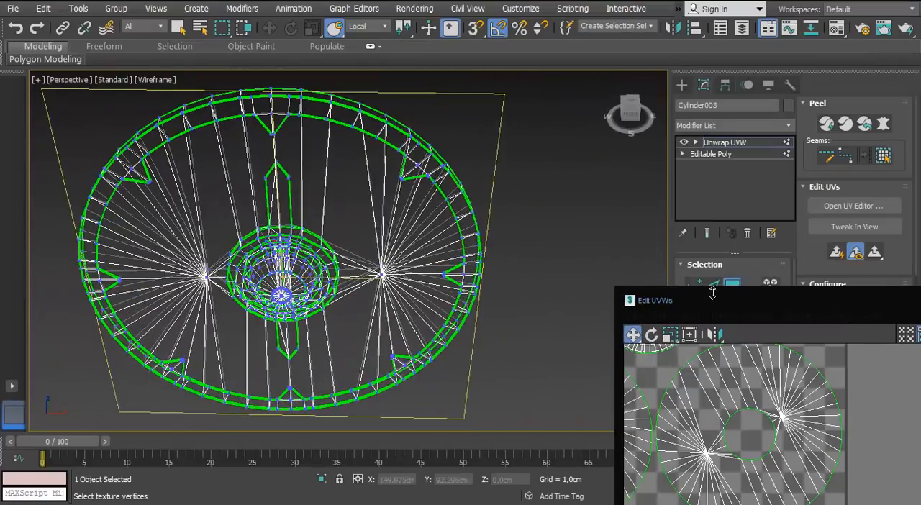
{"action": "left_click_drag", "start_coordinate": [712, 299], "coordinate": [442, 51]}
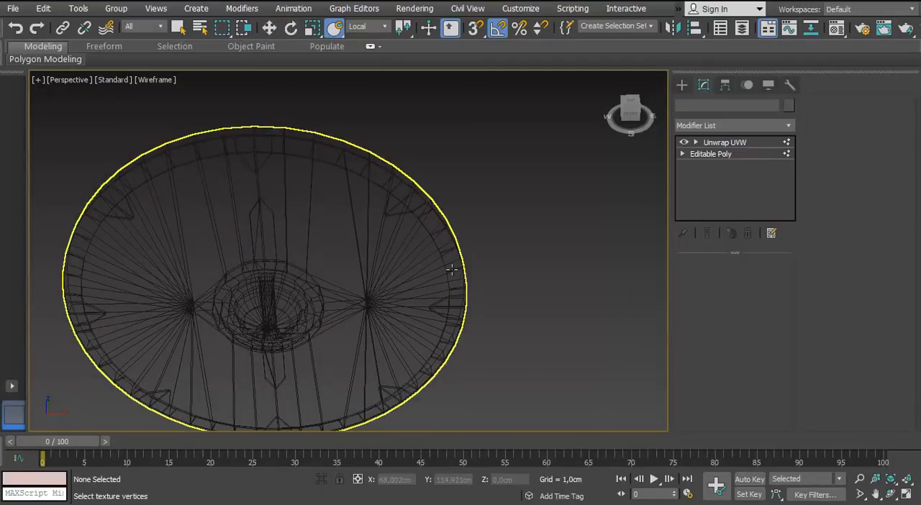
{"action": "left_click", "coordinate": [452, 269]}
{"action": "scroll", "coordinate": [253, 242], "scroll_direction": "up", "scroll_amount": 5}
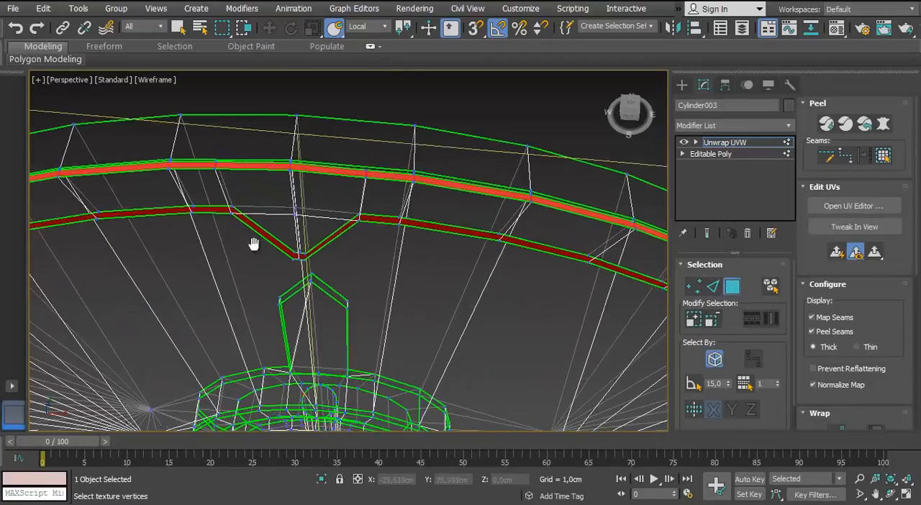
{"action": "left_click", "coordinate": [712, 288]}
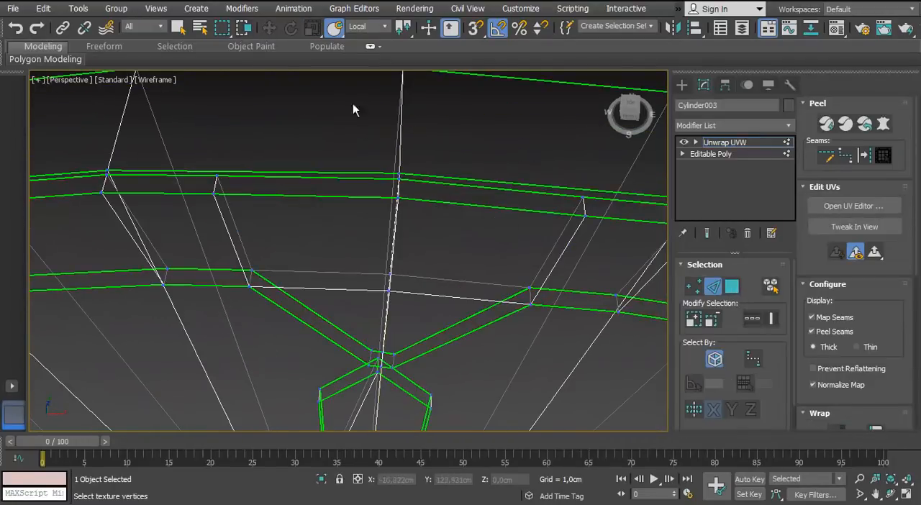
{"action": "left_click", "coordinate": [337, 32]}
{"action": "scroll", "coordinate": [442, 210], "scroll_direction": "down", "scroll_amount": 4}
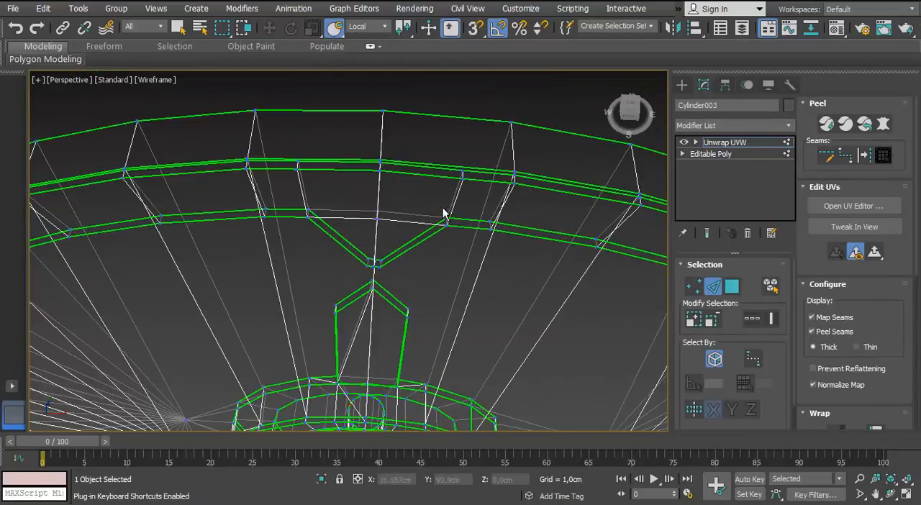
{"action": "left_click", "coordinate": [732, 287]}
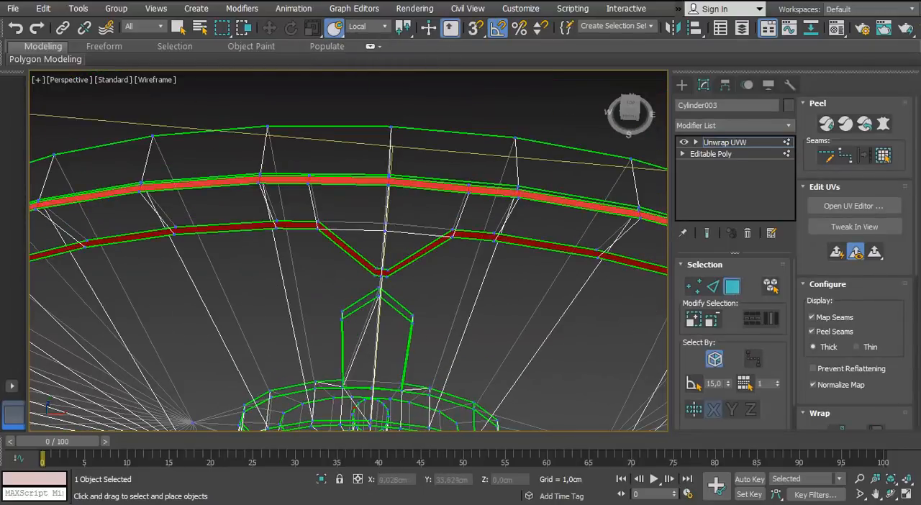
Turn off element selection and select a single cross edge of the upper thin strip in the UV editor
{"action": "left_click", "coordinate": [853, 206]}
{"action": "middle_click_drag", "start_coordinate": [415, 224], "coordinate": [522, 190]}
{"action": "scroll", "coordinate": [522, 191], "scroll_direction": "down", "scroll_amount": 3}
{"action": "left_click", "coordinate": [788, 53]}
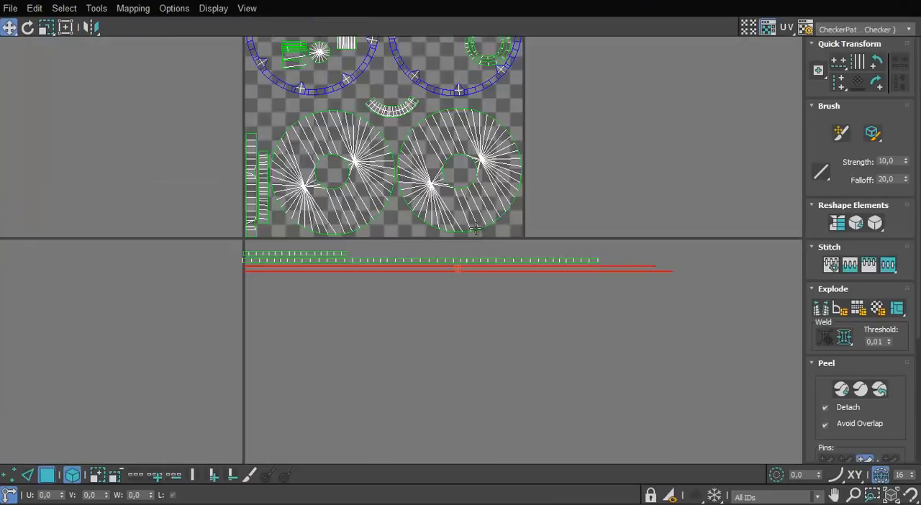
{"action": "scroll", "coordinate": [504, 231], "scroll_direction": "up", "scroll_amount": 4}
{"action": "scroll", "coordinate": [554, 227], "scroll_direction": "up", "scroll_amount": 1}
{"action": "middle_click_drag", "start_coordinate": [554, 226], "coordinate": [457, 261]}
{"action": "left_click", "coordinate": [31, 475]}
{"action": "scroll", "coordinate": [480, 248], "scroll_direction": "up", "scroll_amount": 1}
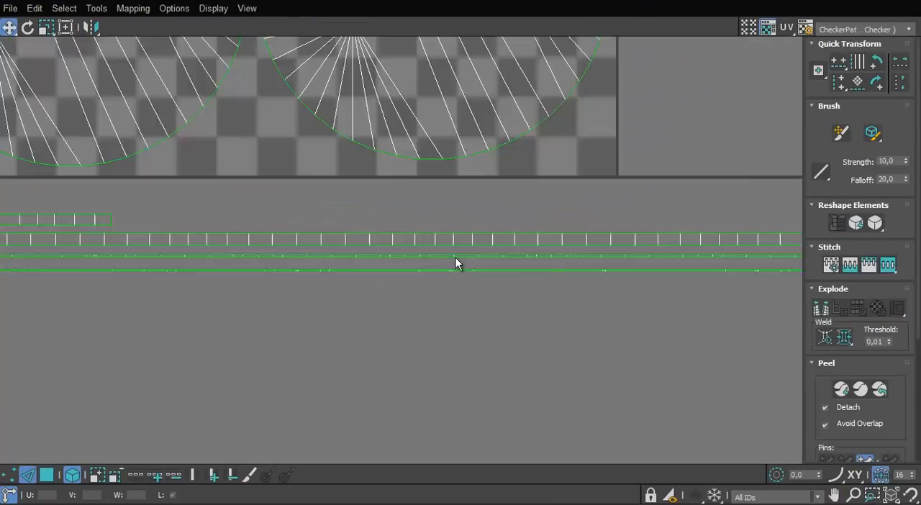
{"action": "scroll", "coordinate": [443, 263], "scroll_direction": "down", "scroll_amount": 2}
{"action": "scroll", "coordinate": [715, 253], "scroll_direction": "up", "scroll_amount": 4}
{"action": "left_click", "coordinate": [364, 267]}
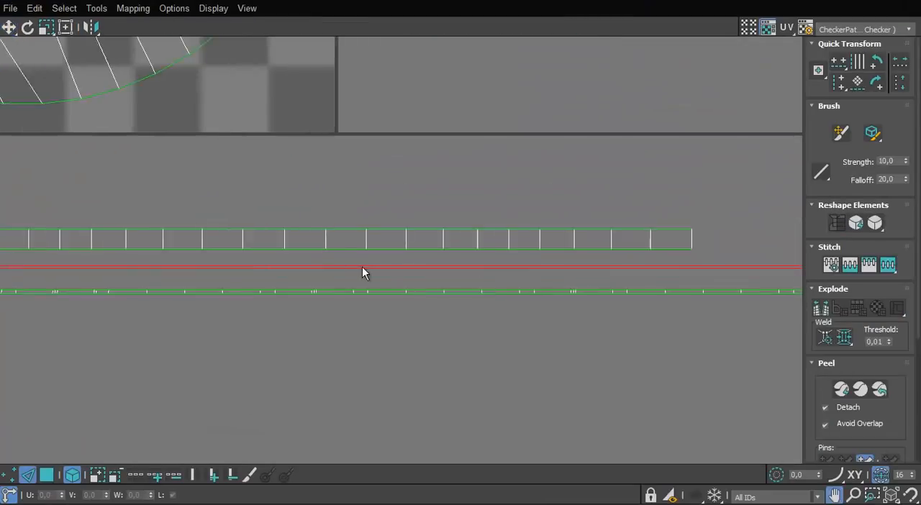
{"action": "left_click", "coordinate": [70, 473]}
{"action": "left_click", "coordinate": [343, 290]}
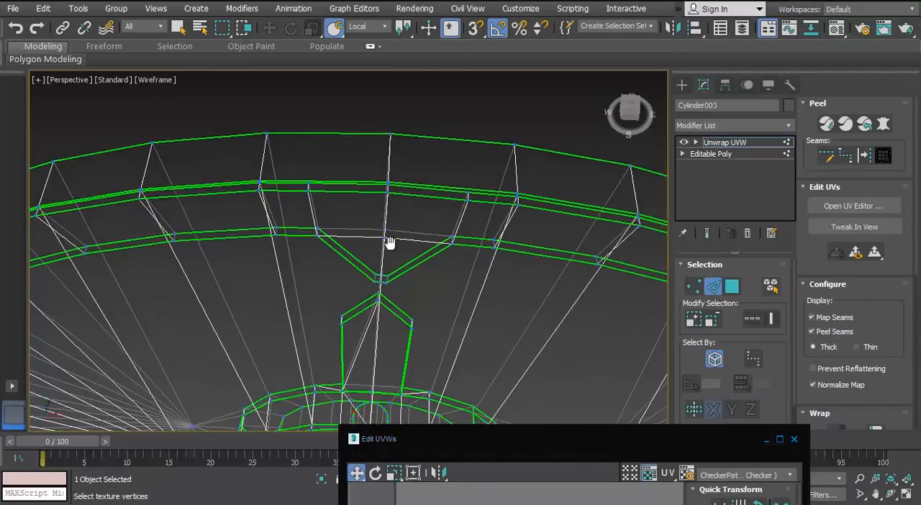
Check the rim in the viewport and break the upper thin strip at the selected cross edge
{"action": "middle_click_drag", "start_coordinate": [390, 243], "coordinate": [420, 223], "text": "alt"}
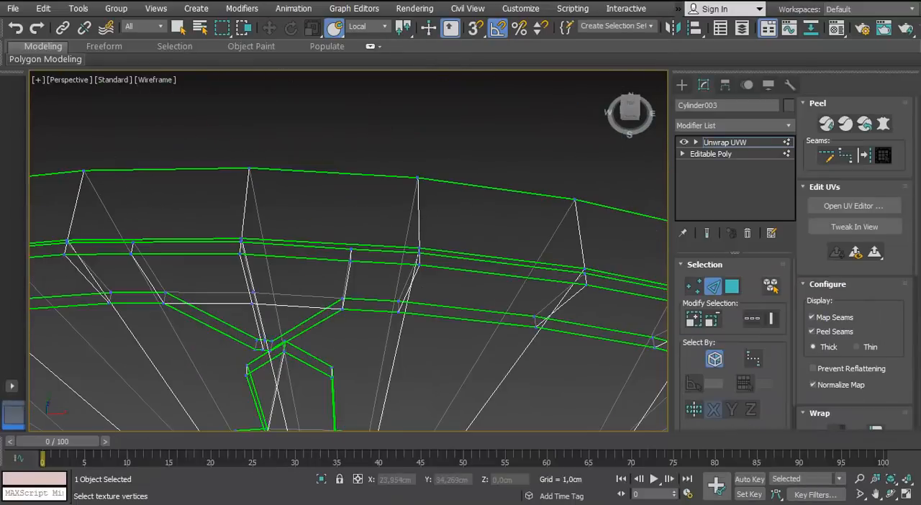
{"action": "left_click_drag", "start_coordinate": [557, 316], "coordinate": [514, 46]}
{"action": "left_click", "coordinate": [718, 46]}
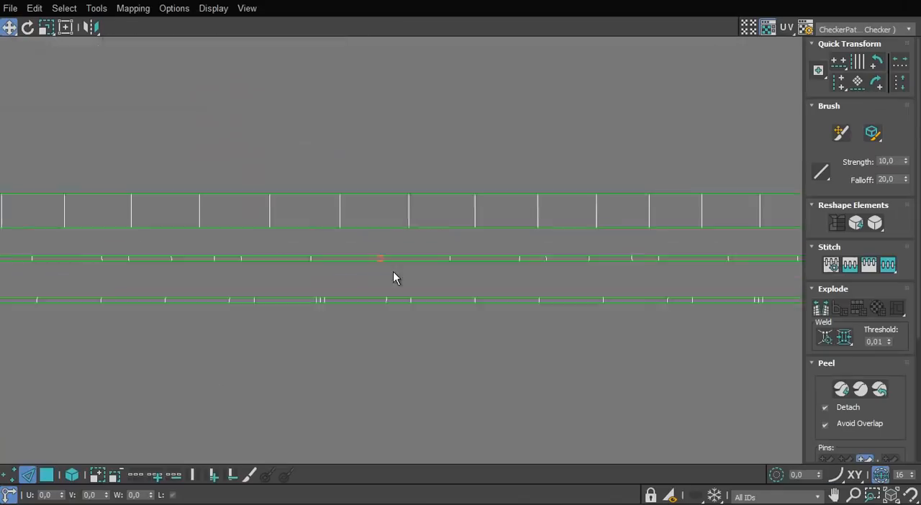
{"action": "scroll", "coordinate": [393, 271], "scroll_direction": "down", "scroll_amount": 3}
{"action": "scroll", "coordinate": [454, 290], "scroll_direction": "up", "scroll_amount": 5}
{"action": "right_click", "coordinate": [548, 267]}
{"action": "left_click", "coordinate": [525, 301]}
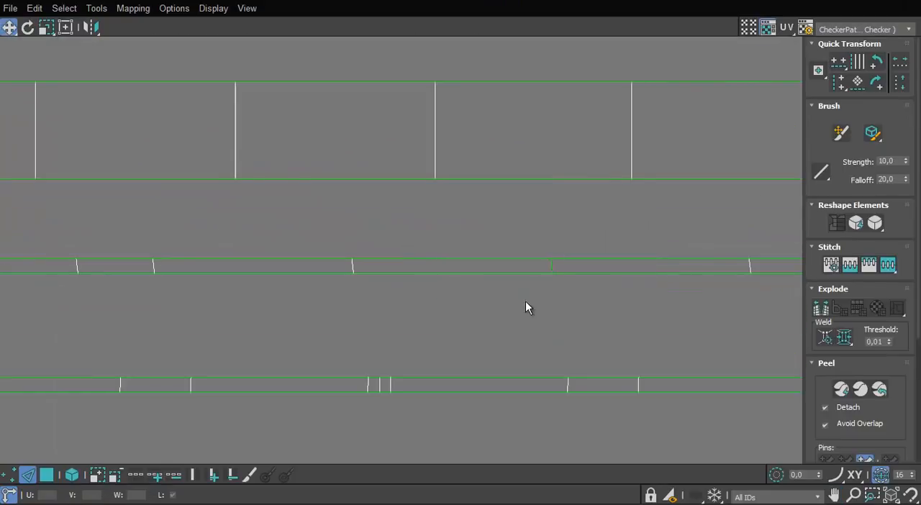
{"action": "right_click", "coordinate": [553, 264]}
{"action": "left_click", "coordinate": [531, 298]}
Move the upper thin strip's split-off piece directly below the UV square, aligned with the square's left edge
{"action": "scroll", "coordinate": [478, 308], "scroll_direction": "down", "scroll_amount": 8}
{"action": "left_click", "coordinate": [47, 475]}
{"action": "middle_click_drag", "start_coordinate": [292, 354], "coordinate": [371, 353]}
{"action": "left_click", "coordinate": [745, 302]}
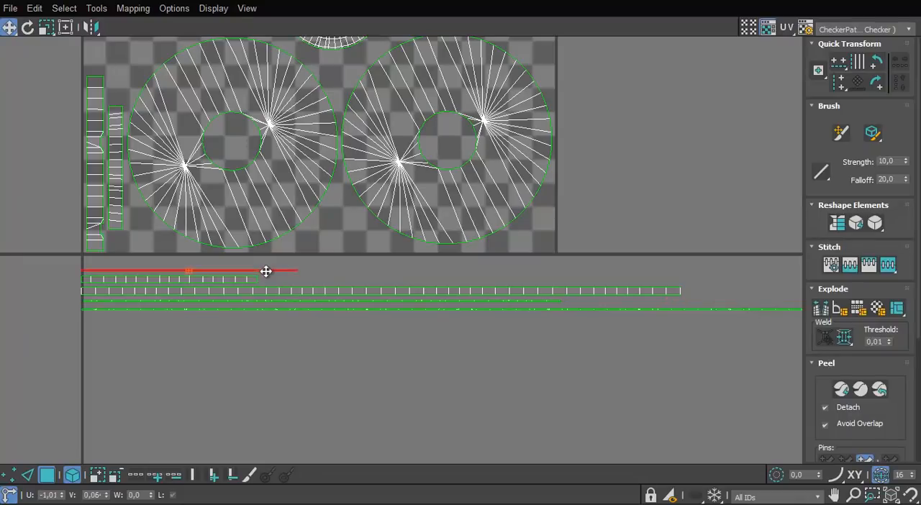
Break the lower thin strip at the cross edge nearest the upper thin strip's cut end
{"action": "left_click", "coordinate": [623, 310]}
{"action": "scroll", "coordinate": [480, 298], "scroll_direction": "down", "scroll_amount": 3}
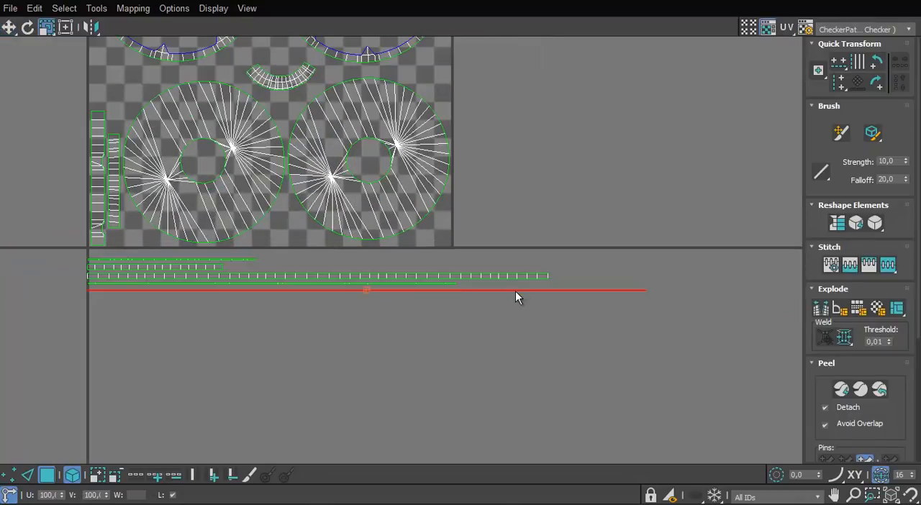
{"action": "scroll", "coordinate": [521, 293], "scroll_direction": "up", "scroll_amount": 1}
{"action": "middle_click_drag", "start_coordinate": [521, 293], "coordinate": [509, 330]}
{"action": "scroll", "coordinate": [510, 329], "scroll_direction": "down", "scroll_amount": 1}
{"action": "scroll", "coordinate": [449, 327], "scroll_direction": "up", "scroll_amount": 4}
{"action": "scroll", "coordinate": [450, 331], "scroll_direction": "up", "scroll_amount": 4}
{"action": "key", "text": "2"}
{"action": "scroll", "coordinate": [455, 366], "scroll_direction": "up", "scroll_amount": 3}
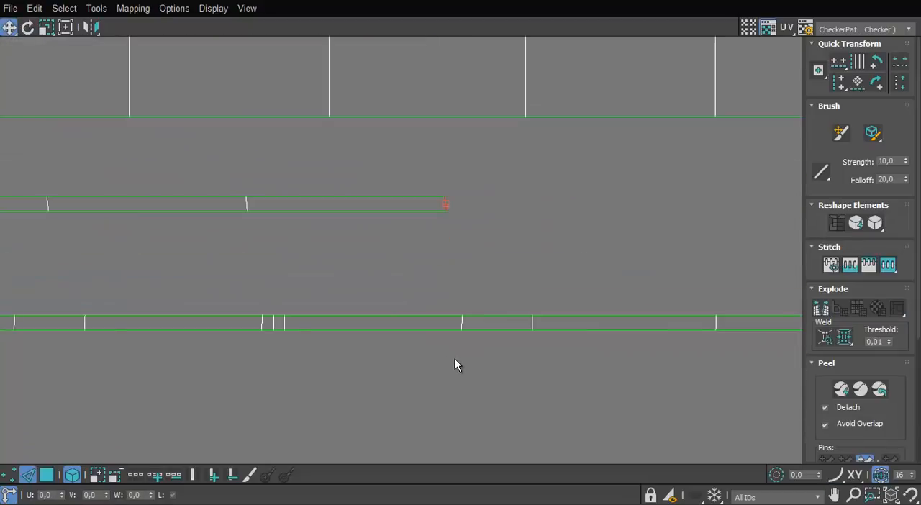
{"action": "scroll", "coordinate": [499, 324], "scroll_direction": "up", "scroll_amount": 2}
{"action": "scroll", "coordinate": [464, 325], "scroll_direction": "down", "scroll_amount": 5}
{"action": "scroll", "coordinate": [450, 325], "scroll_direction": "up", "scroll_amount": 2}
{"action": "left_click", "coordinate": [462, 323]}
{"action": "right_click", "coordinate": [463, 323]}
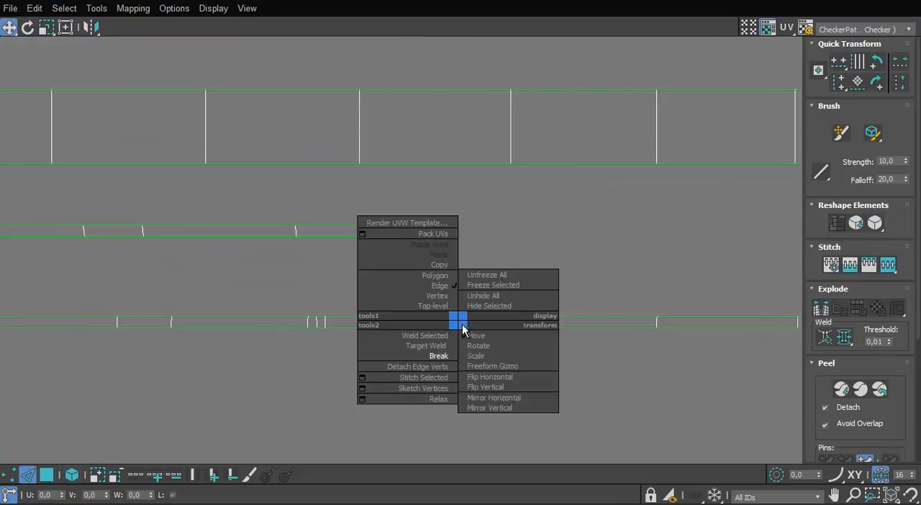
{"action": "left_click", "coordinate": [436, 359]}
Move the lower thin strip's split-off piece above the other loose strips, aligned with the UV square's left edge
{"action": "scroll", "coordinate": [428, 364], "scroll_direction": "down", "scroll_amount": 3}
{"action": "left_click_drag", "start_coordinate": [610, 346], "coordinate": [395, 305]}
{"action": "scroll", "coordinate": [366, 319], "scroll_direction": "down", "scroll_amount": 5}
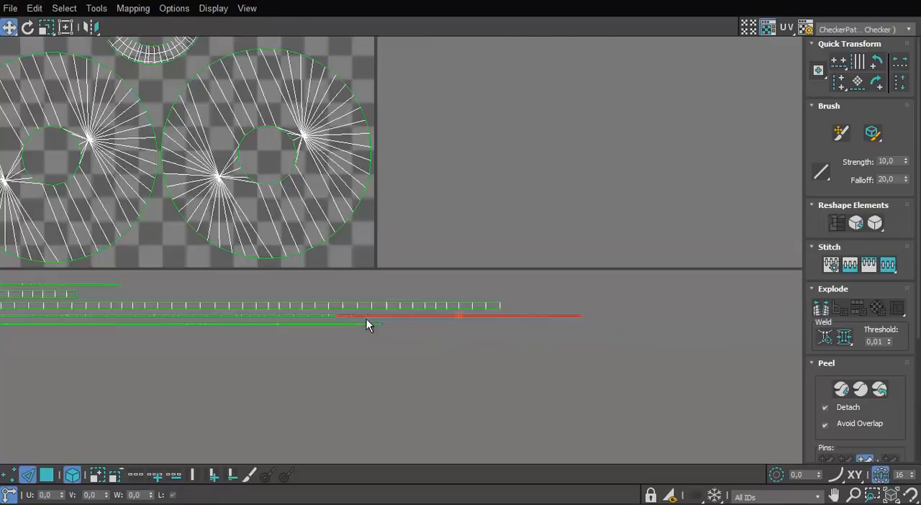
{"action": "middle_click_drag", "start_coordinate": [366, 319], "coordinate": [600, 340]}
{"action": "scroll", "coordinate": [338, 306], "scroll_direction": "down", "scroll_amount": 1}
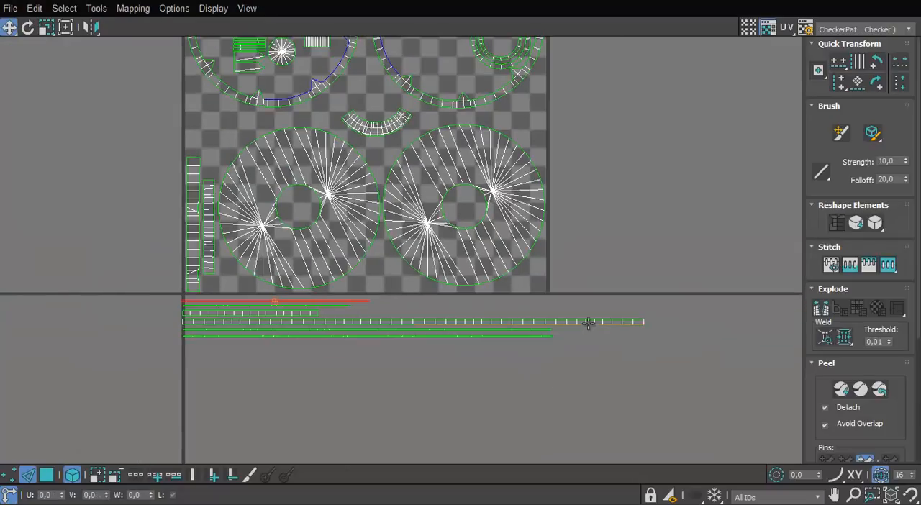
Scale the loose strips down together and move them so they span the UV square's width directly below it
{"action": "left_click", "coordinate": [357, 322]}
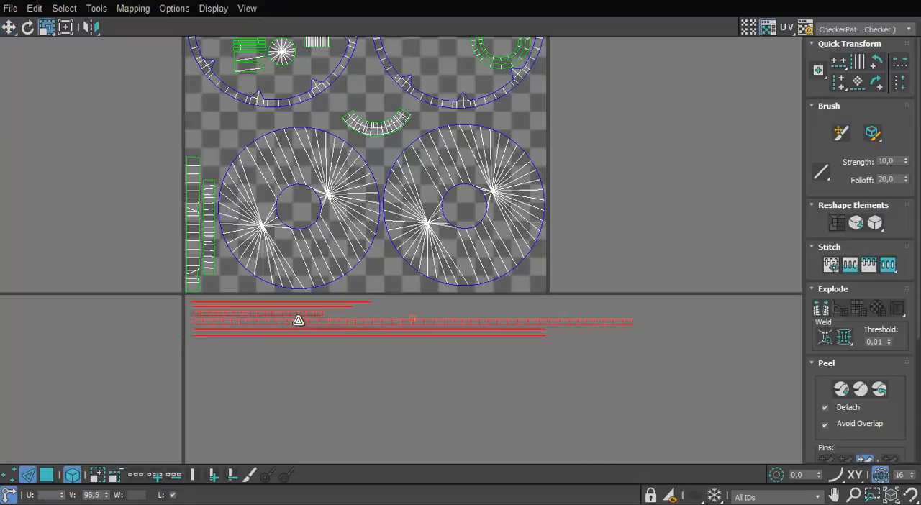
{"action": "left_click_drag", "start_coordinate": [299, 320], "coordinate": [299, 328]}
{"action": "key", "text": "w"}
{"action": "left_click", "coordinate": [550, 322]}
{"action": "left_click_drag", "start_coordinate": [609, 300], "coordinate": [287, 382]}
{"action": "left_click_drag", "start_coordinate": [587, 324], "coordinate": [537, 315]}
{"action": "key", "text": "r"}
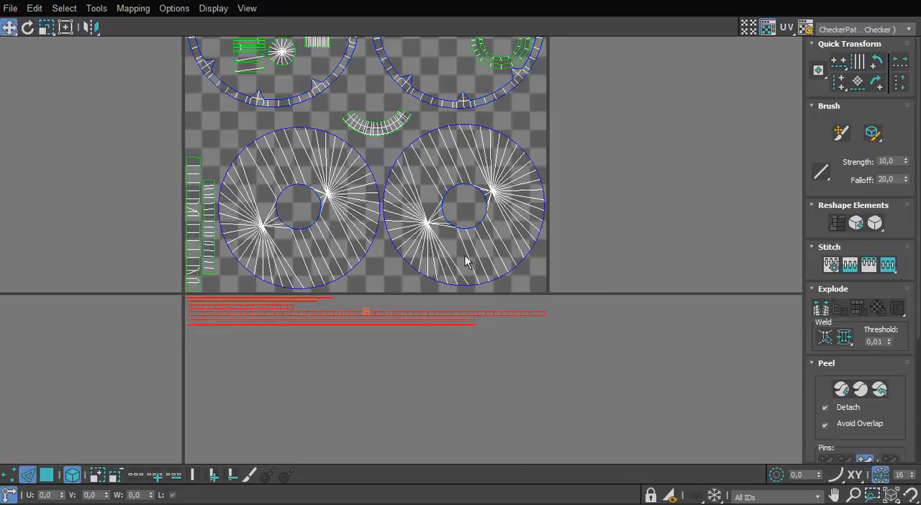
Scale all shells inside the UV square down to about 93% and shift them up to free a band along its lower edge
{"action": "scroll", "coordinate": [465, 262], "scroll_direction": "down", "scroll_amount": 5}
{"action": "key", "text": "ctrl+i"}
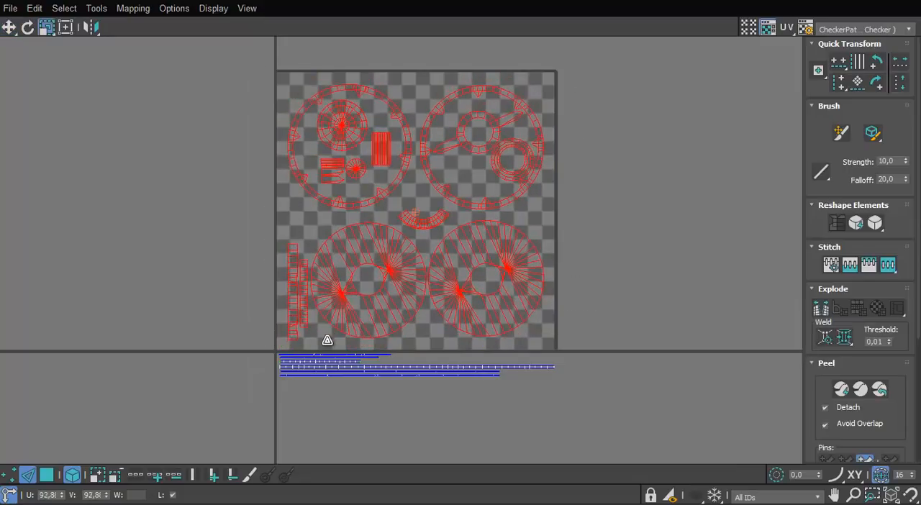
{"action": "left_click_drag", "start_coordinate": [351, 313], "coordinate": [349, 302]}
{"action": "scroll", "coordinate": [349, 303], "scroll_direction": "up", "scroll_amount": 3}
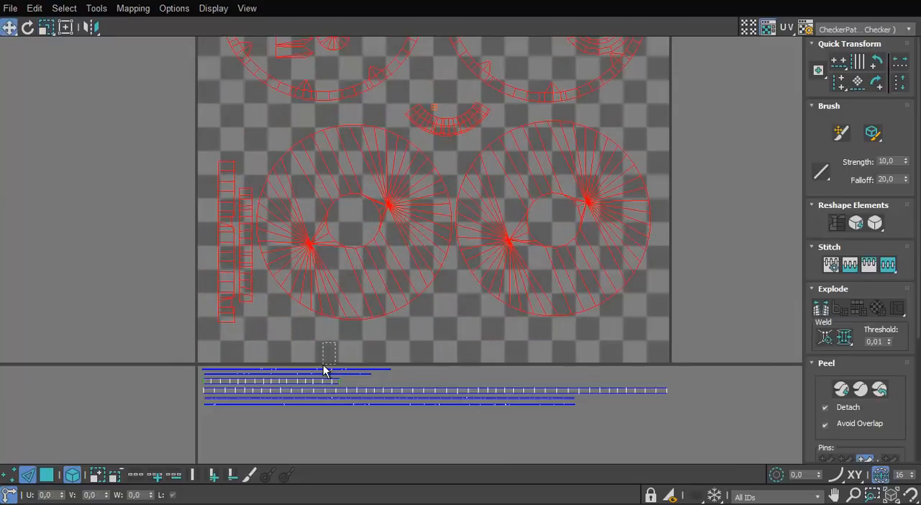
{"action": "left_click", "coordinate": [328, 351]}
{"action": "middle_click_drag", "start_coordinate": [327, 353], "coordinate": [326, 346]}
Move the two lowest thin strips above the long wide strip and tighten the spacing of the strip stack
{"action": "scroll", "coordinate": [326, 346], "scroll_direction": "up", "scroll_amount": 3}
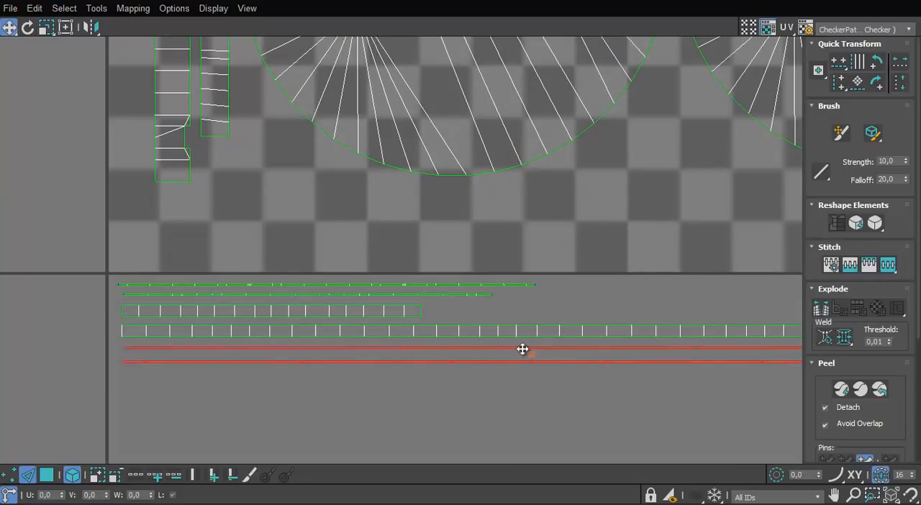
{"action": "left_click_drag", "start_coordinate": [523, 349], "coordinate": [523, 306]}
{"action": "left_click", "coordinate": [417, 311]}
{"action": "key", "text": "3"}
{"action": "left_click_drag", "start_coordinate": [411, 313], "coordinate": [412, 296]}
{"action": "left_click_drag", "start_coordinate": [521, 277], "coordinate": [460, 309]}
{"action": "left_click", "coordinate": [461, 306]}
Move the whole strip stack into the free band along the UV square's lower edge
{"action": "left_click_drag", "start_coordinate": [449, 255], "coordinate": [366, 336]}
{"action": "left_click_drag", "start_coordinate": [391, 294], "coordinate": [386, 224]}
{"action": "scroll", "coordinate": [425, 225], "scroll_direction": "down", "scroll_amount": 4}
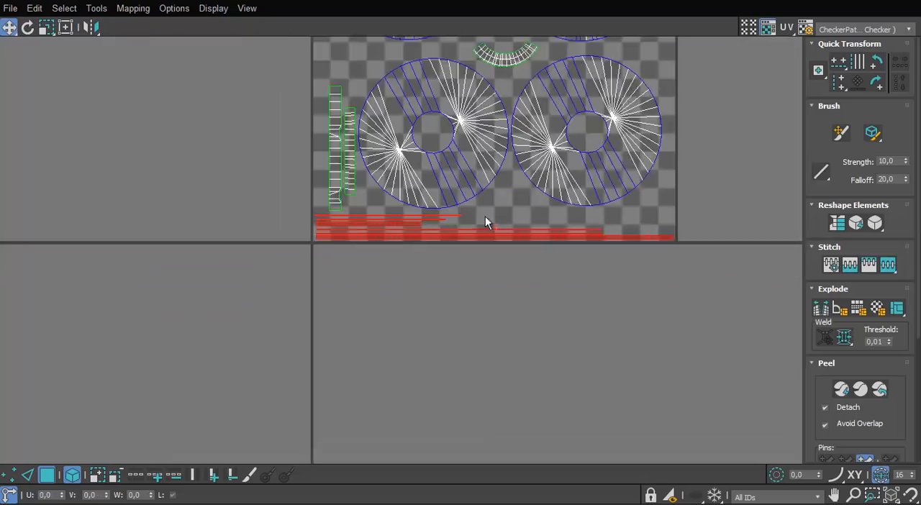
{"action": "scroll", "coordinate": [485, 216], "scroll_direction": "up", "scroll_amount": 1}
{"action": "middle_click_drag", "start_coordinate": [482, 223], "coordinate": [457, 252]}
{"action": "left_click", "coordinate": [424, 320]}
{"action": "scroll", "coordinate": [424, 320], "scroll_direction": "down", "scroll_amount": 2}
{"action": "middle_click_drag", "start_coordinate": [397, 250], "coordinate": [397, 256]}
{"action": "scroll", "coordinate": [396, 256], "scroll_direction": "down", "scroll_amount": 2}
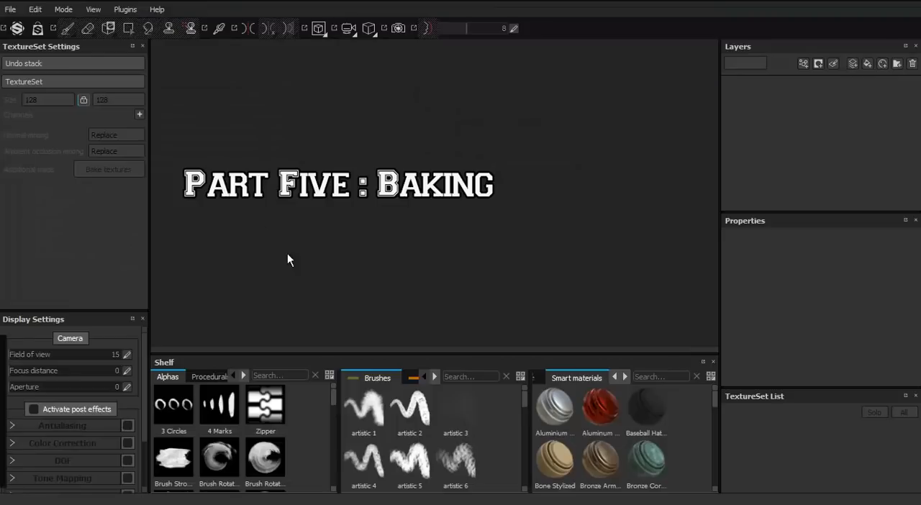
Switch to Substance Painter and create a new project from the low-poly shield mesh
{"action": "left_click", "coordinate": [10, 10]}
{"action": "left_click", "coordinate": [22, 25]}
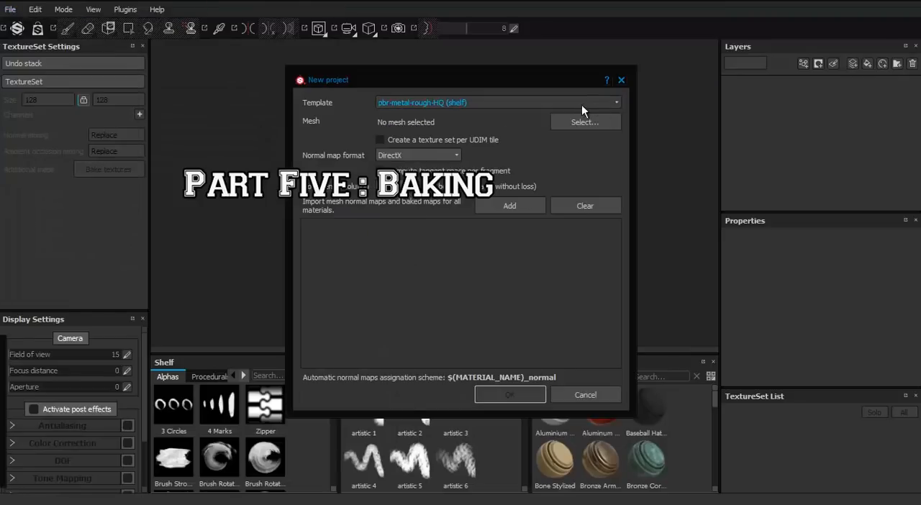
{"action": "left_click", "coordinate": [580, 123]}
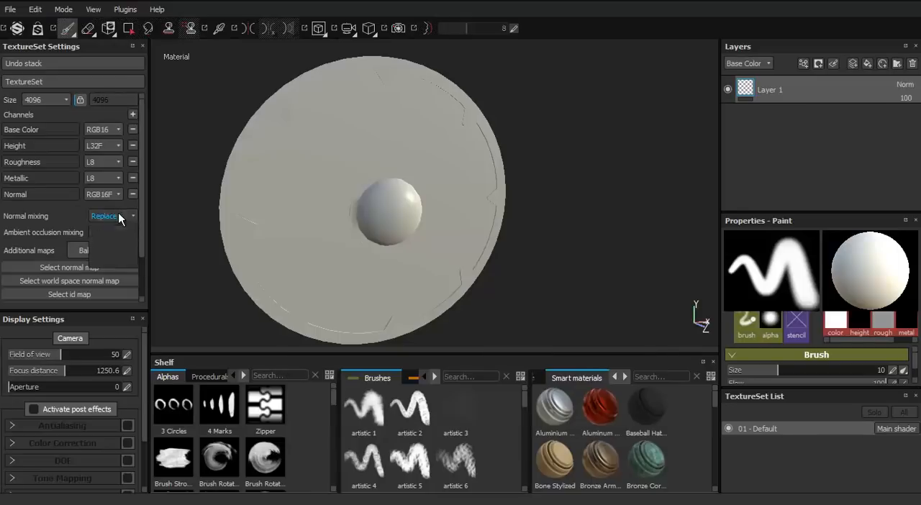
Set normal mixing to Combine and set up baking from the high-poly shield mesh, matched by mesh name with suffixes _HP and _LP
{"action": "left_click", "coordinate": [112, 252]}
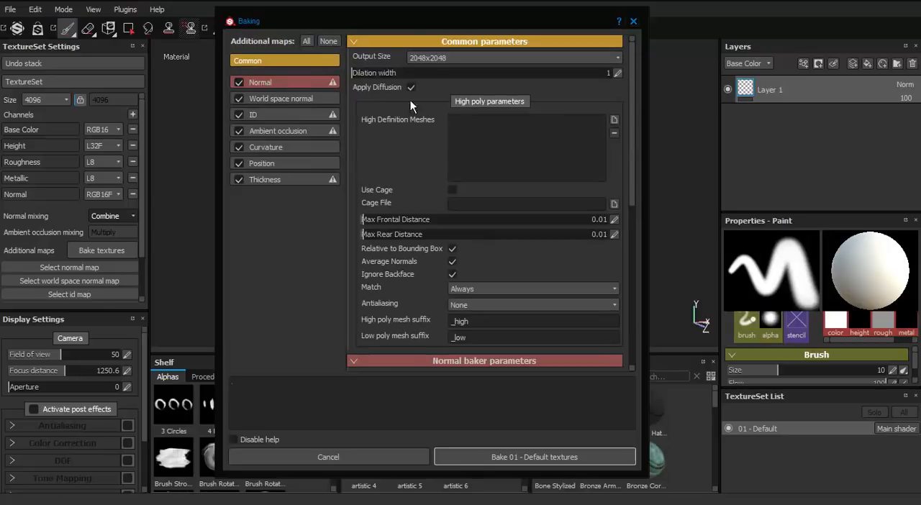
{"action": "left_click", "coordinate": [614, 119]}
{"action": "left_click", "coordinate": [473, 289]}
{"action": "left_click", "coordinate": [464, 302]}
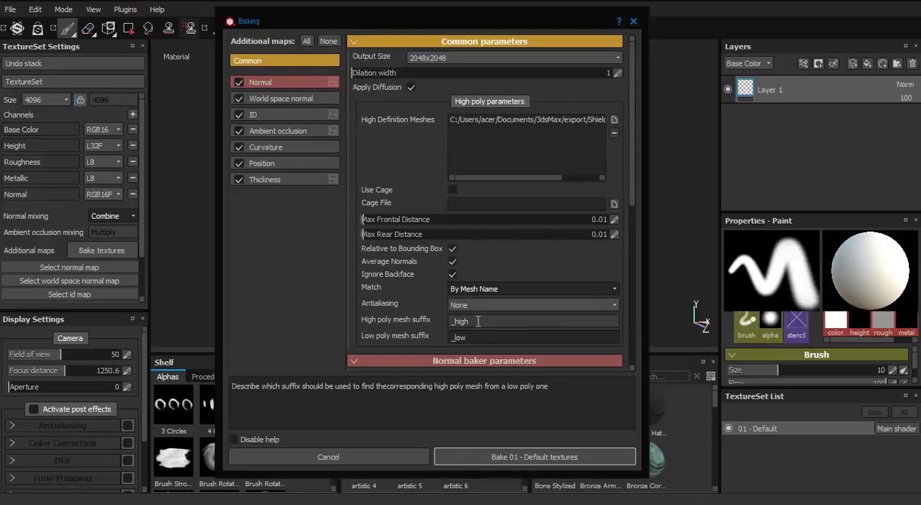
{"action": "left_click", "coordinate": [477, 305]}
{"action": "left_click", "coordinate": [441, 310]}
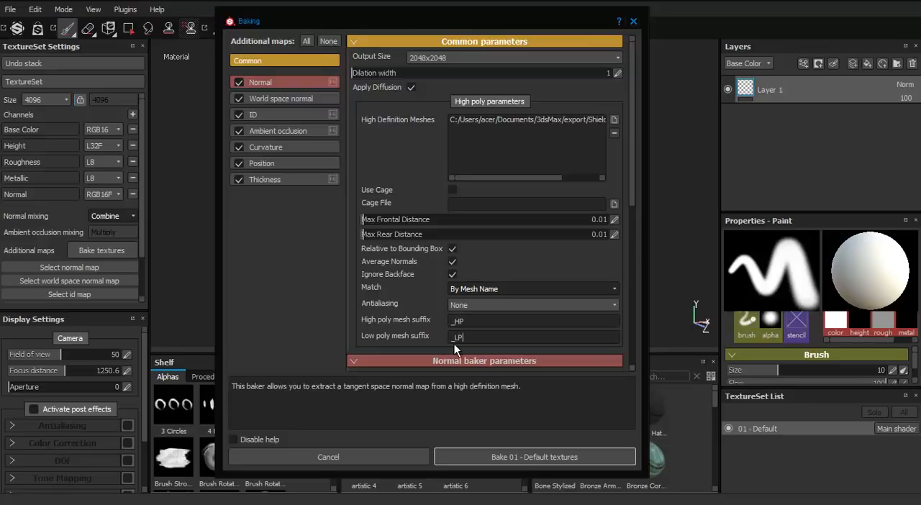
Set the ID baker to Material Color with the Random color generator, and adjust the ambient occlusion baker's parameters
{"action": "left_click", "coordinate": [285, 115]}
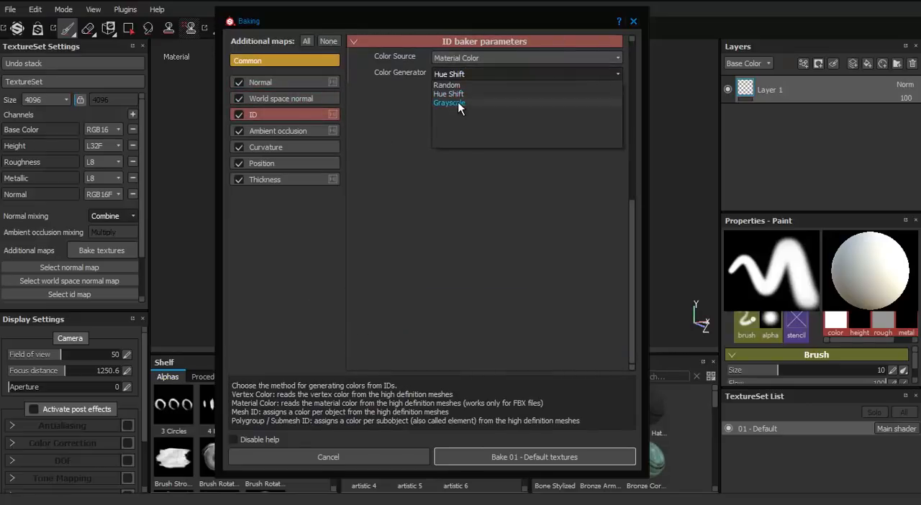
{"action": "left_click", "coordinate": [448, 85]}
{"action": "left_click", "coordinate": [301, 131]}
{"action": "left_click", "coordinate": [519, 157]}
{"action": "left_click", "coordinate": [497, 172]}
Review the curvature, position, thickness and normal baker parameters and bake all maps at 2048x2048
{"action": "left_click", "coordinate": [311, 147]}
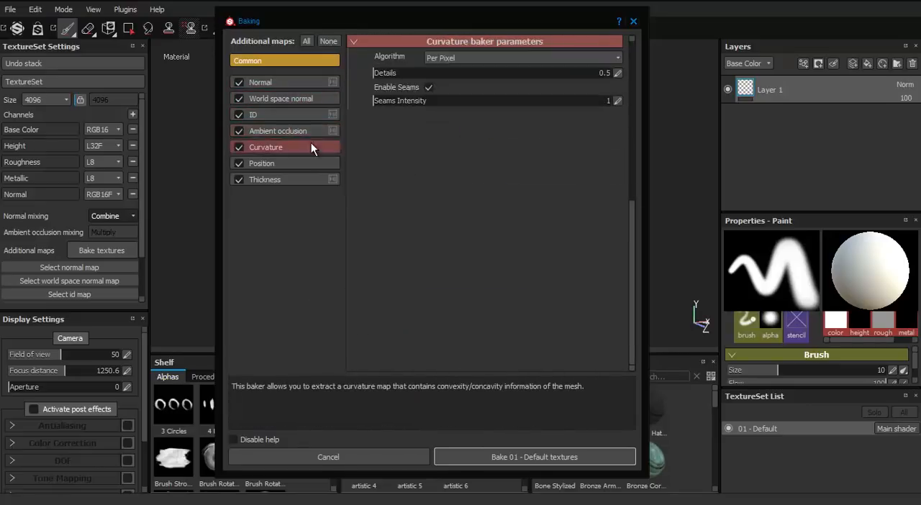
{"action": "left_click", "coordinate": [302, 164]}
{"action": "left_click", "coordinate": [303, 179]}
{"action": "left_click", "coordinate": [283, 82]}
{"action": "scroll", "coordinate": [461, 203], "scroll_direction": "up", "scroll_amount": 5}
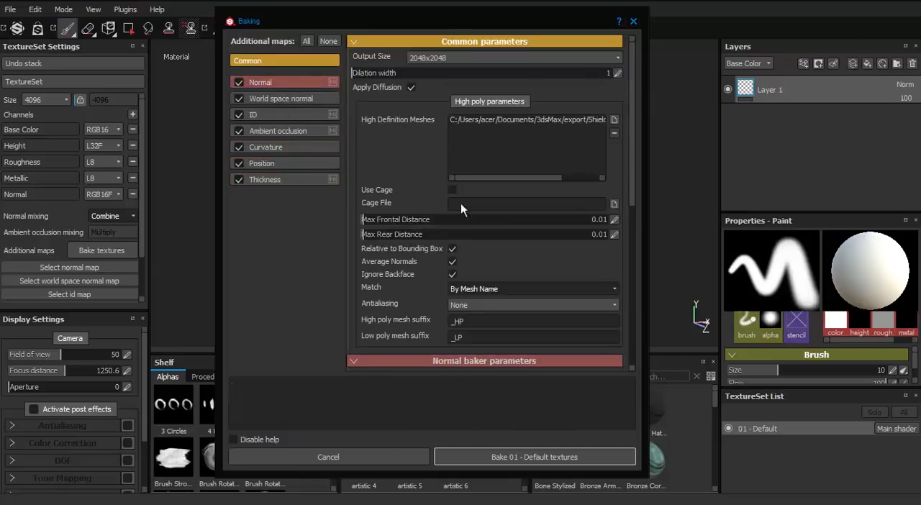
{"action": "scroll", "coordinate": [627, 210], "scroll_direction": "down", "scroll_amount": 2}
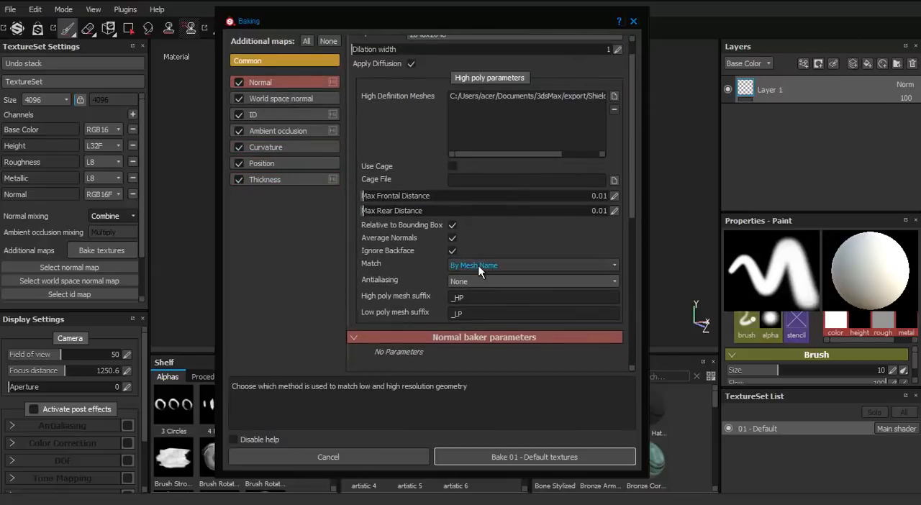
{"action": "left_click", "coordinate": [526, 459]}
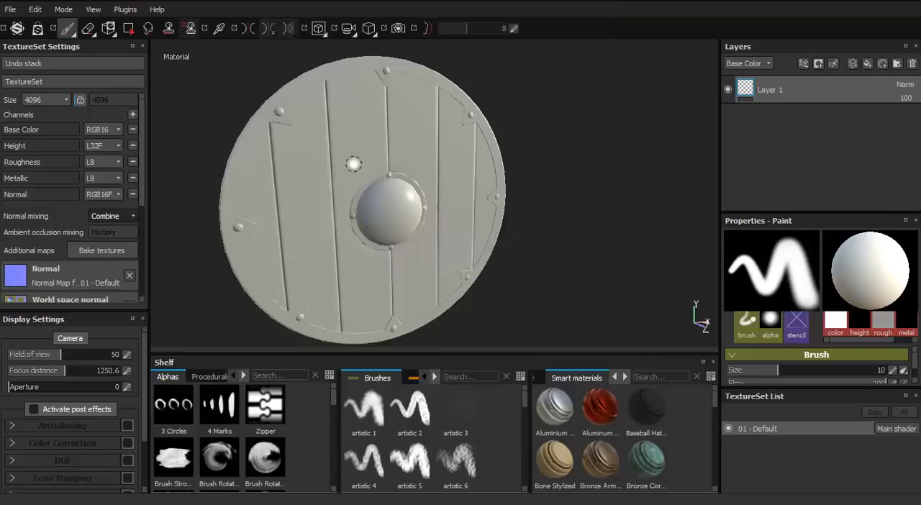
Examine the baked details on the shield's boards, rim, rivets and central boss from several angles
{"action": "scroll", "coordinate": [354, 163], "scroll_direction": "up", "scroll_amount": 3}
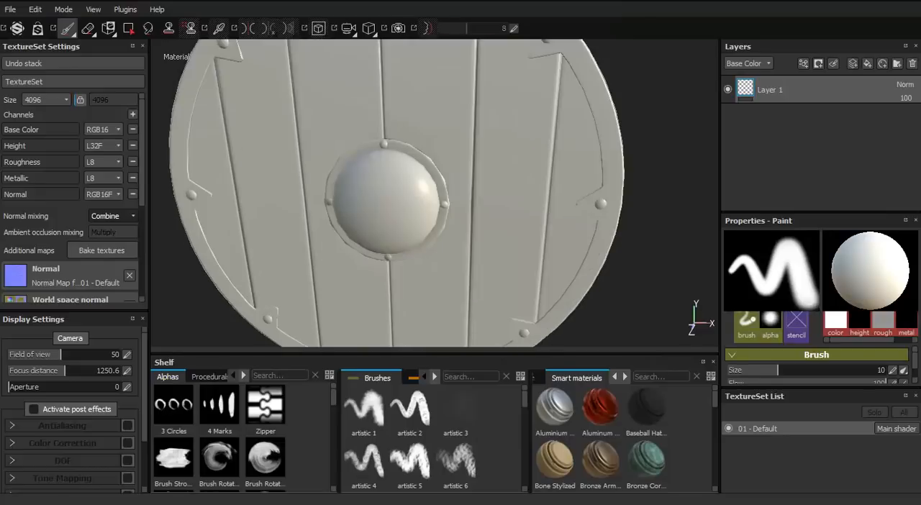
{"action": "left_click_drag", "start_coordinate": [432, 163], "coordinate": [542, 257], "text": "alt"}
{"action": "right_click_drag", "start_coordinate": [542, 258], "coordinate": [407, 293], "text": "alt"}
{"action": "middle_click_drag", "start_coordinate": [408, 294], "coordinate": [425, 148], "text": "alt"}
{"action": "left_click_drag", "start_coordinate": [425, 147], "coordinate": [494, 109], "text": "alt"}
{"action": "middle_click_drag", "start_coordinate": [494, 109], "coordinate": [491, 216], "text": "alt"}
{"action": "left_click_drag", "start_coordinate": [490, 215], "coordinate": [539, 195], "text": "alt"}
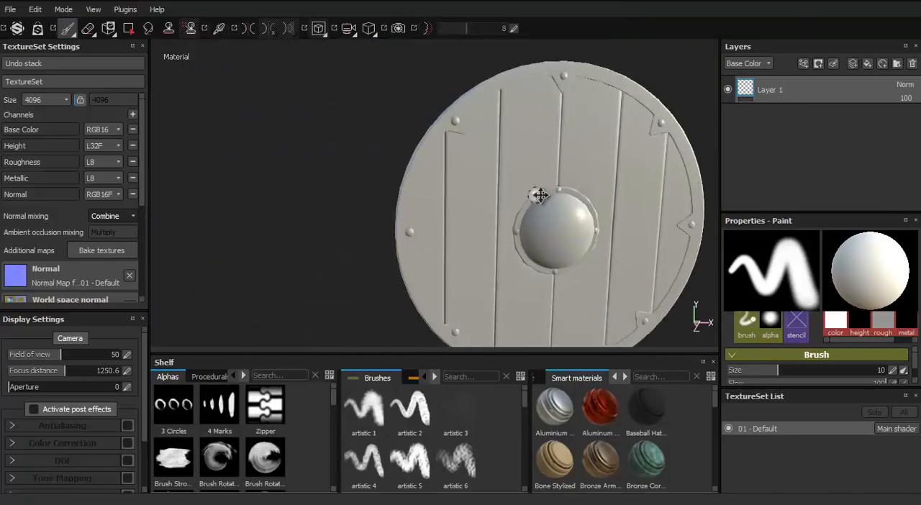
{"action": "middle_click_drag", "start_coordinate": [539, 195], "coordinate": [395, 180], "text": "alt"}
{"action": "left_click_drag", "start_coordinate": [395, 180], "coordinate": [450, 201], "text": "alt"}
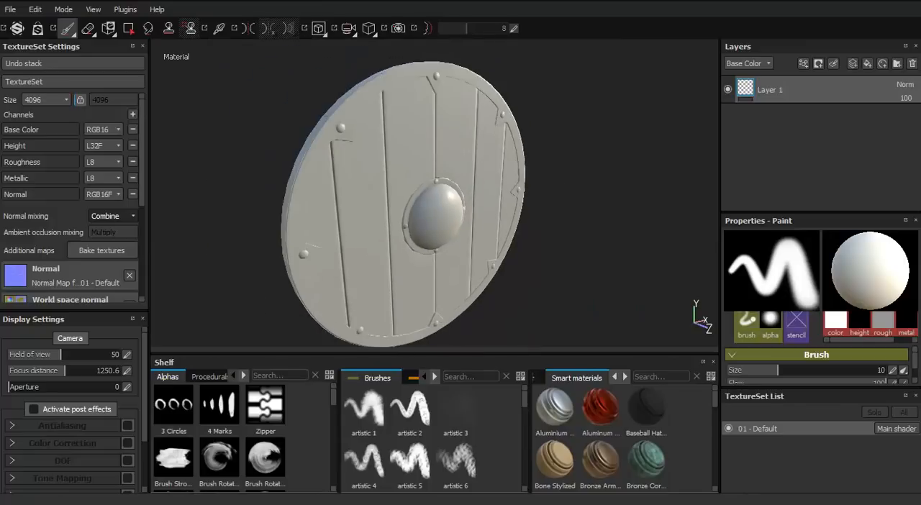
Set the bake's antialiasing to Subsampling 4x4 and bake the textures again
{"action": "left_click", "coordinate": [80, 250]}
{"action": "left_click", "coordinate": [493, 305]}
{"action": "left_click", "coordinate": [481, 361]}
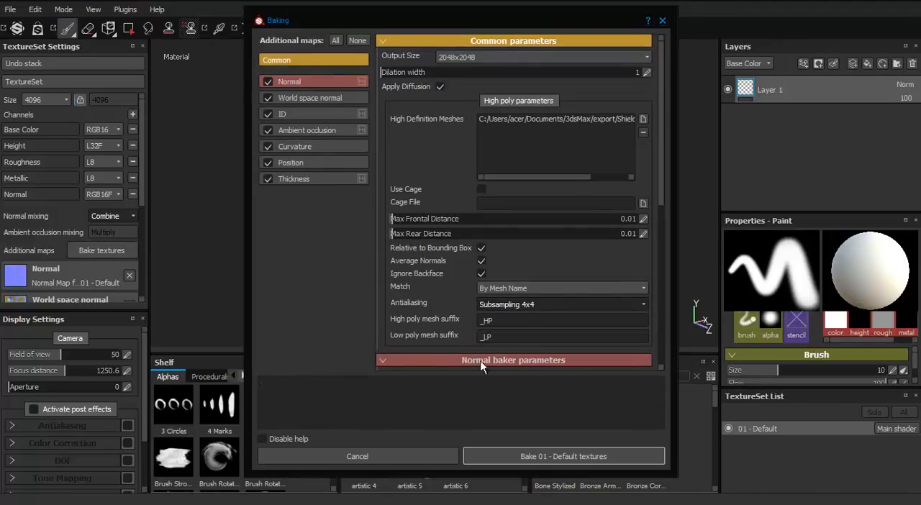
{"action": "left_click", "coordinate": [555, 458]}
Enlarge the smart materials shelf and add the Wood Walnut smart material to the shield's layer stack
{"action": "left_click_drag", "start_coordinate": [523, 425], "coordinate": [160, 424]}
{"action": "scroll", "coordinate": [644, 433], "scroll_direction": "down", "scroll_amount": 8}
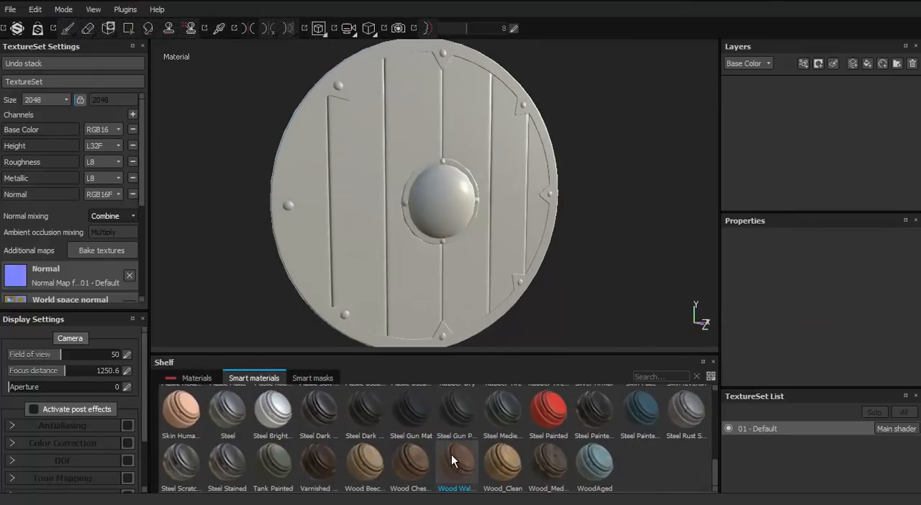
{"action": "left_click_drag", "start_coordinate": [756, 103], "coordinate": [757, 104]}
{"action": "middle_click_drag", "start_coordinate": [515, 208], "coordinate": [512, 234], "text": "alt"}
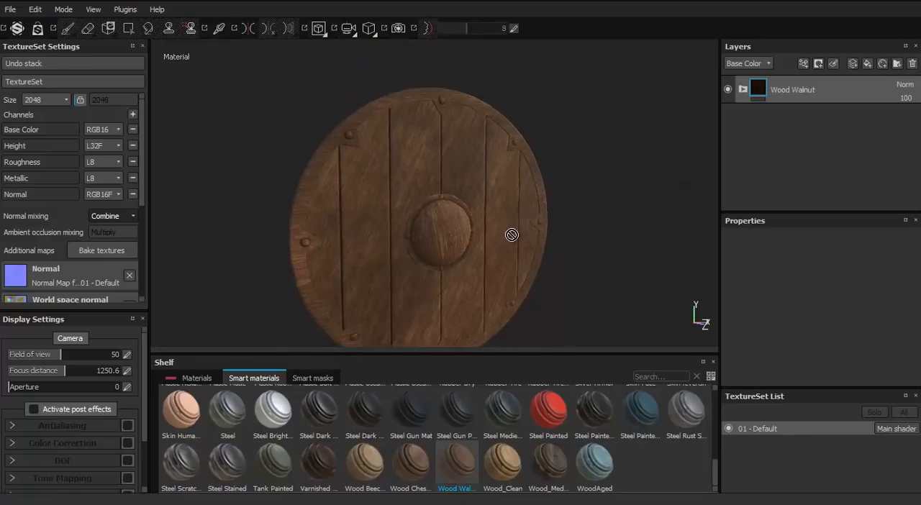
{"action": "scroll", "coordinate": [512, 235], "scroll_direction": "up", "scroll_amount": 3}
Add a black mask to Wood Walnut and reveal it only on the shield's wooden boards with mesh-mode Polygon Fill
{"action": "right_click", "coordinate": [757, 91]}
{"action": "left_click", "coordinate": [782, 116]}
{"action": "key", "text": "4"}
{"action": "left_click_drag", "start_coordinate": [565, 152], "coordinate": [528, 159], "text": "alt"}
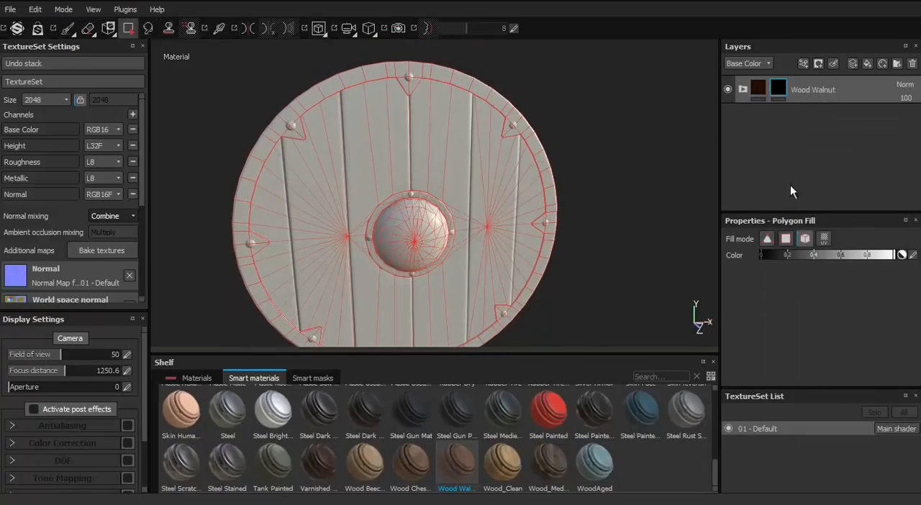
{"action": "left_click", "coordinate": [805, 240]}
{"action": "left_click", "coordinate": [430, 182]}
{"action": "mouse_move", "coordinate": [433, 179]}
{"action": "left_mouse_down", "text": "alt"}
{"action": "mouse_move", "coordinate": [704, 143]}
{"action": "mouse_move", "coordinate": [405, 179]}
{"action": "mouse_move", "coordinate": [432, 190]}
{"action": "left_mouse_up", "text": "alt"}
{"action": "scroll", "coordinate": [449, 225], "scroll_direction": "up", "scroll_amount": 4}
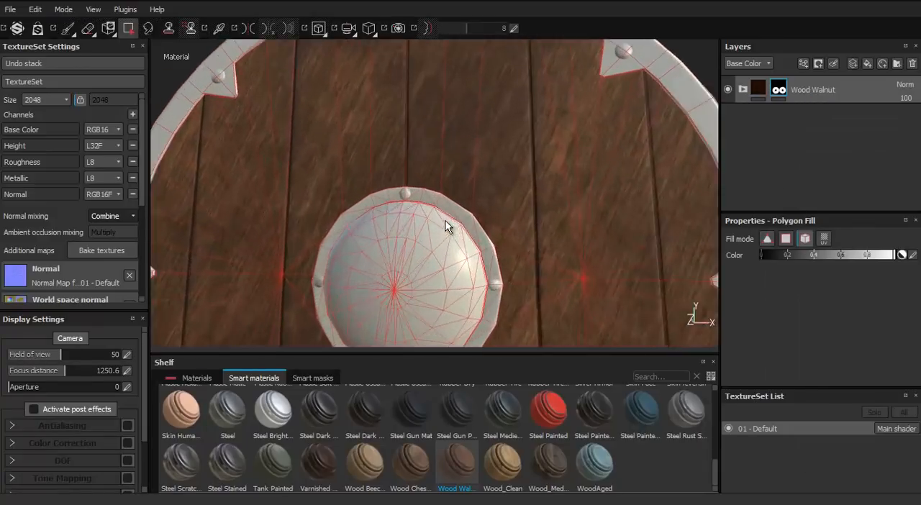
{"action": "scroll", "coordinate": [448, 224], "scroll_direction": "down", "scroll_amount": 2}
Set the UV rotation of the wood_pattern_01 fill in the Wood Fibers 2 mask to 22.5
{"action": "left_click", "coordinate": [744, 89]}
{"action": "left_click", "coordinate": [778, 116]}
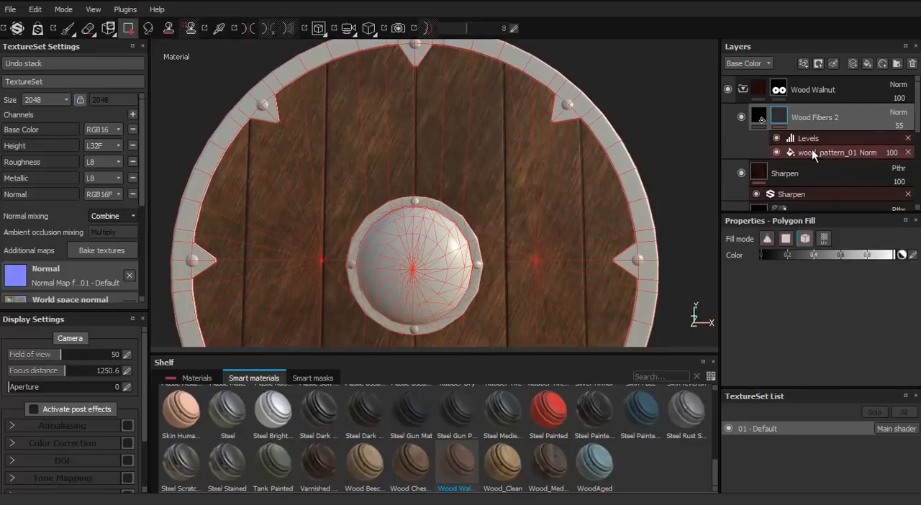
{"action": "left_click", "coordinate": [812, 152]}
{"action": "left_click_drag", "start_coordinate": [789, 333], "coordinate": [791, 333]}
{"action": "double_click", "coordinate": [886, 334]}
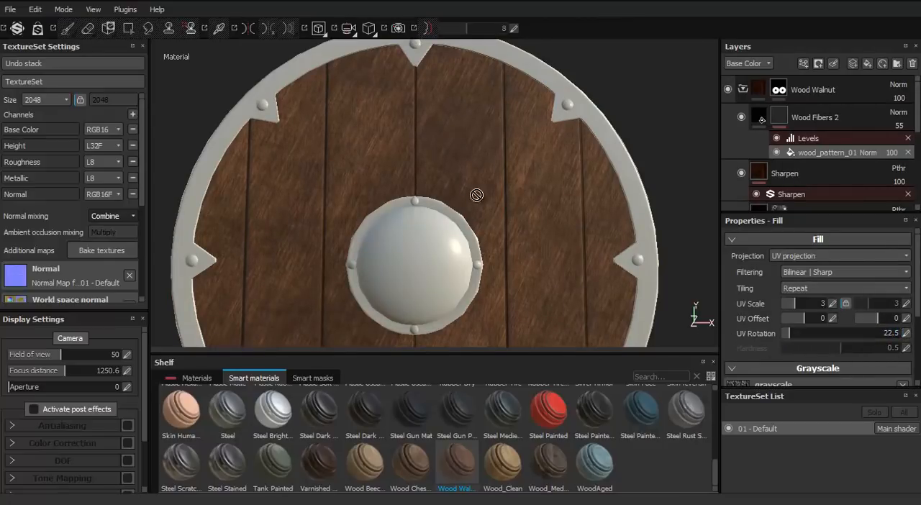
Look through the Wood Walnut group's layers and compare the boards with the Wood Fibers layer hidden and shown
{"action": "left_click", "coordinate": [743, 89]}
{"action": "left_click", "coordinate": [744, 89]}
{"action": "scroll", "coordinate": [785, 162], "scroll_direction": "down", "scroll_amount": 1}
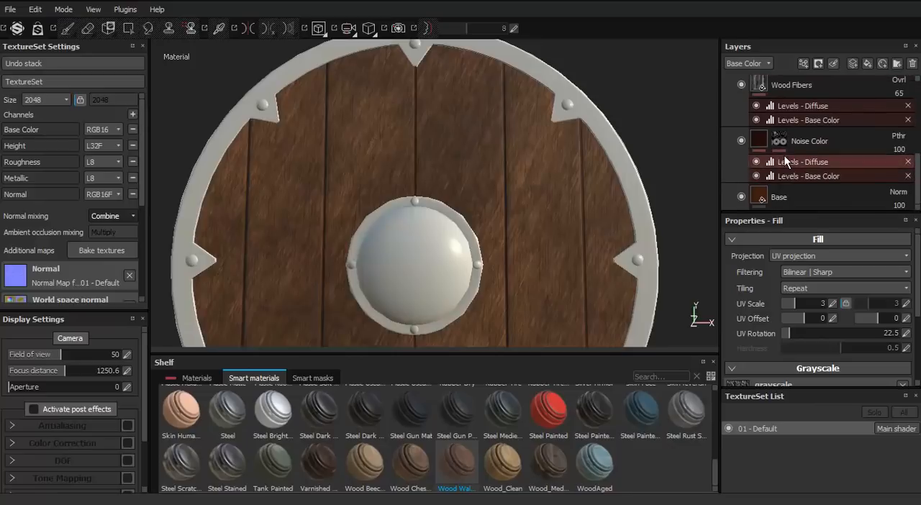
{"action": "scroll", "coordinate": [787, 151], "scroll_direction": "up", "scroll_amount": 1}
{"action": "left_click", "coordinate": [787, 125]}
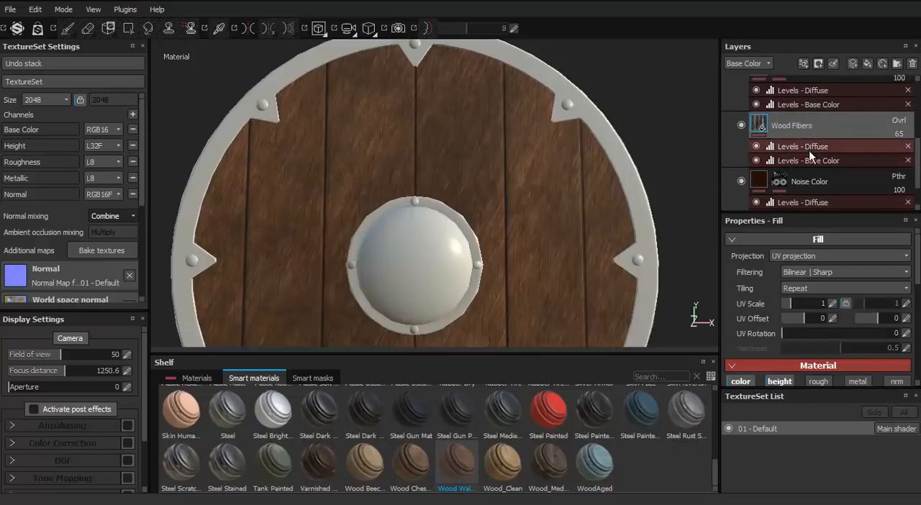
{"action": "scroll", "coordinate": [735, 188], "scroll_direction": "up", "scroll_amount": 5}
{"action": "scroll", "coordinate": [745, 151], "scroll_direction": "down", "scroll_amount": 4}
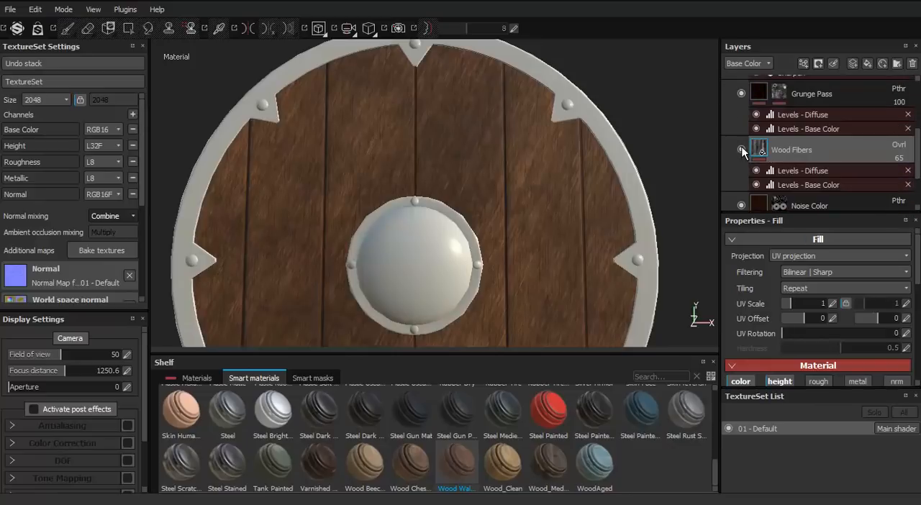
{"action": "left_click", "coordinate": [741, 150]}
{"action": "left_click", "coordinate": [741, 150]}
Inspect the Levels effects on the Wood Fibers and Noise Color layers
{"action": "scroll", "coordinate": [741, 151], "scroll_direction": "down", "scroll_amount": 1}
{"action": "left_click", "coordinate": [798, 145]}
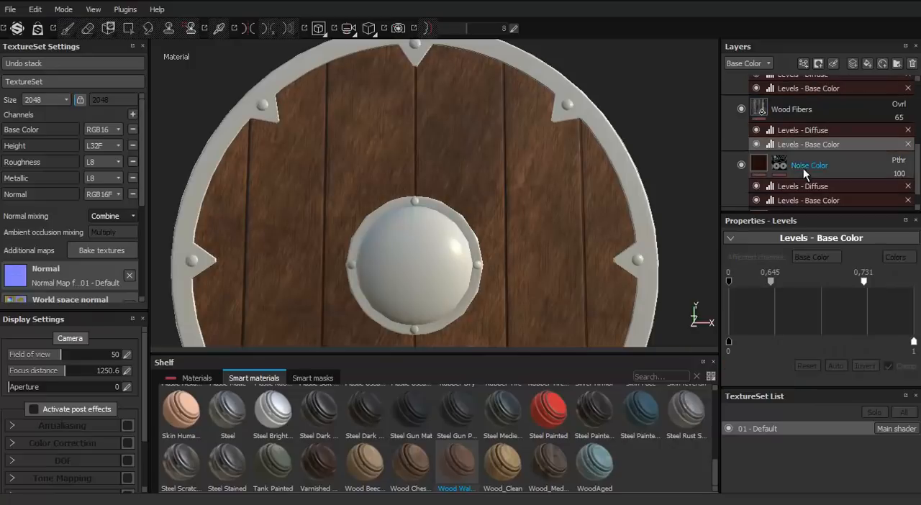
{"action": "left_click", "coordinate": [791, 187]}
{"action": "scroll", "coordinate": [791, 190], "scroll_direction": "down", "scroll_amount": 1}
{"action": "left_click", "coordinate": [804, 177]}
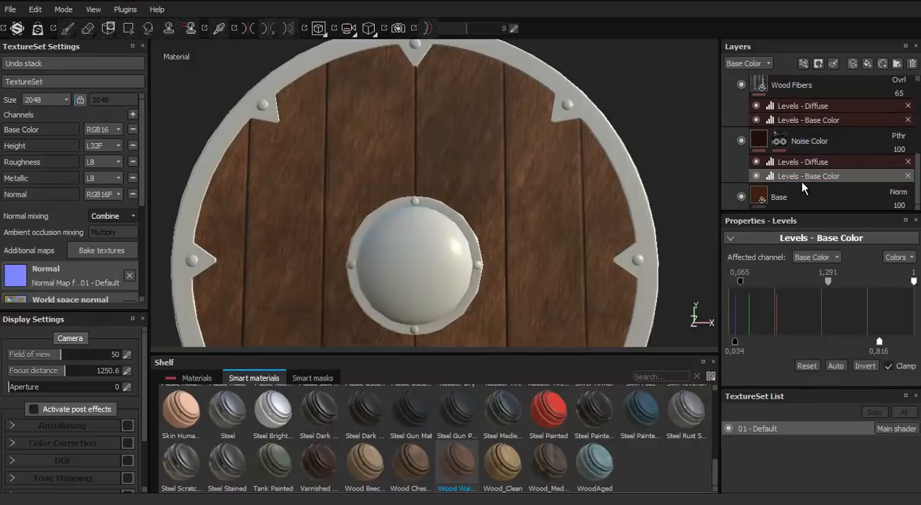
{"action": "left_click_drag", "start_coordinate": [496, 187], "coordinate": [533, 253], "text": "alt"}
Check the Wood Fibers fill settings and the influence of its Levels effects on the boards
{"action": "scroll", "coordinate": [724, 114], "scroll_direction": "up", "scroll_amount": 2}
{"action": "scroll", "coordinate": [745, 144], "scroll_direction": "up", "scroll_amount": 2}
{"action": "scroll", "coordinate": [800, 151], "scroll_direction": "down", "scroll_amount": 3}
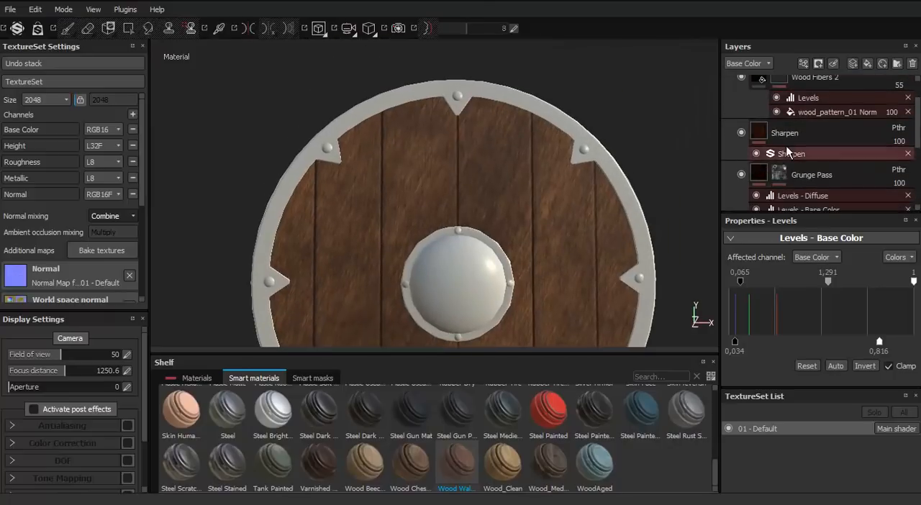
{"action": "left_click", "coordinate": [795, 151]}
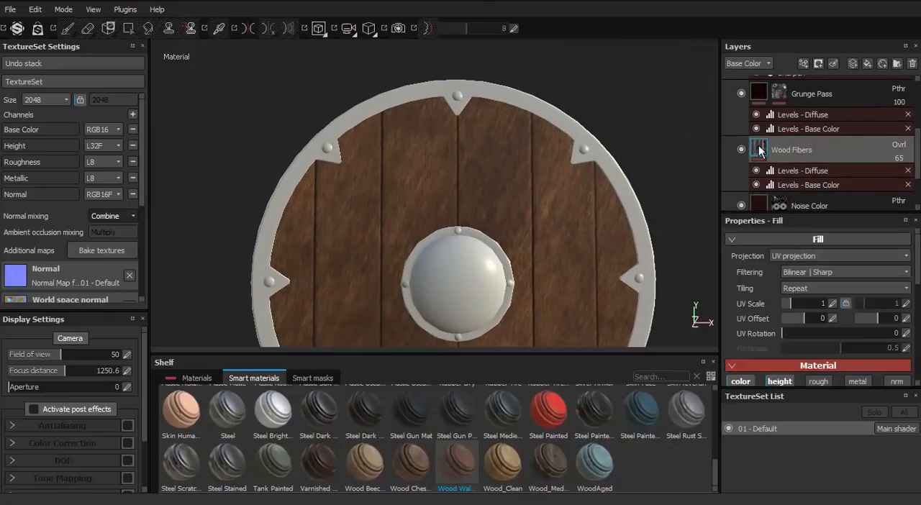
{"action": "scroll", "coordinate": [791, 148], "scroll_direction": "down", "scroll_amount": 1}
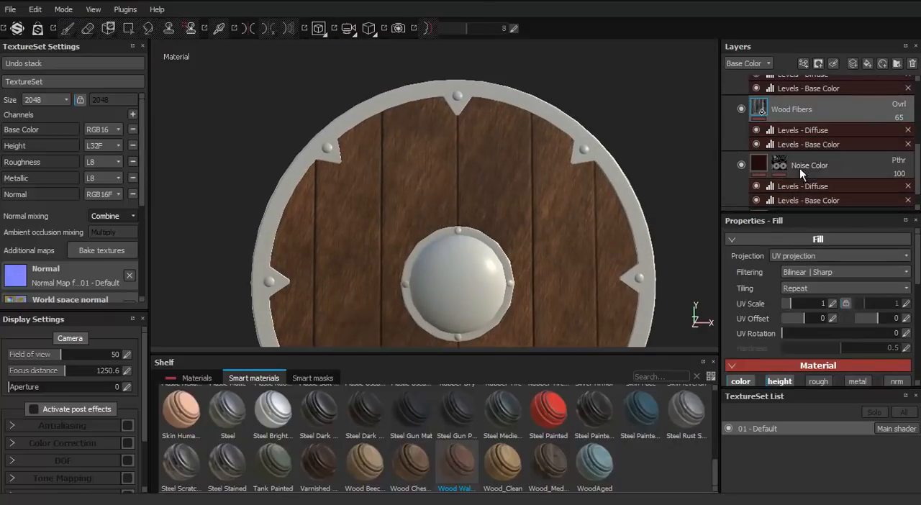
{"action": "left_click", "coordinate": [756, 145]}
{"action": "scroll", "coordinate": [772, 159], "scroll_direction": "down", "scroll_amount": 1}
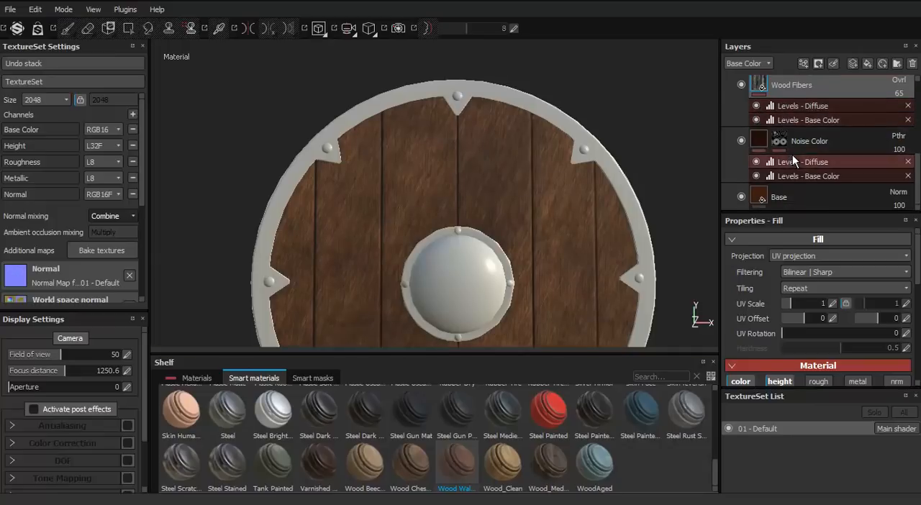
Compare the boards with the Wood Fibers layer hidden and shown while checking the other layers in the Wood Walnut group
{"action": "scroll", "coordinate": [828, 159], "scroll_direction": "up", "scroll_amount": 2}
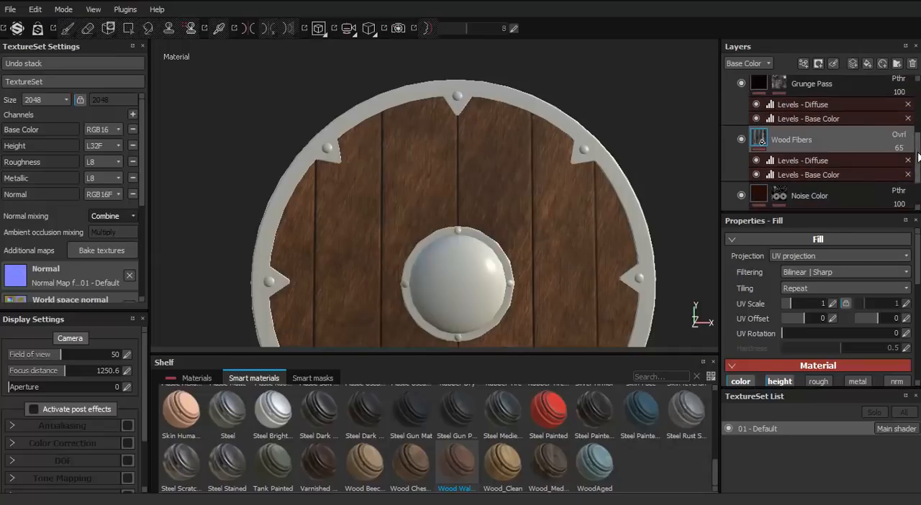
{"action": "left_click", "coordinate": [742, 147]}
{"action": "scroll", "coordinate": [653, 182], "scroll_direction": "up", "scroll_amount": 1}
{"action": "middle_click_drag", "start_coordinate": [653, 182], "coordinate": [639, 119], "text": "alt"}
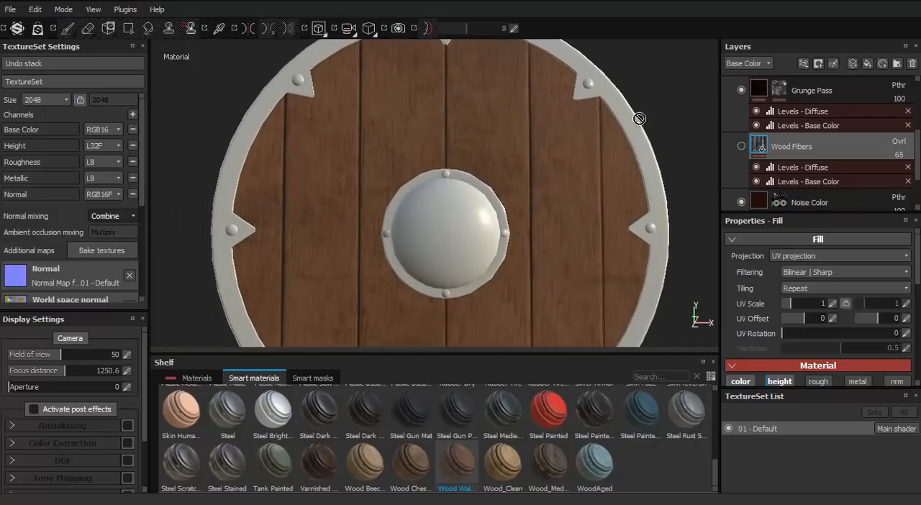
{"action": "left_click", "coordinate": [742, 147]}
{"action": "scroll", "coordinate": [751, 172], "scroll_direction": "up", "scroll_amount": 2}
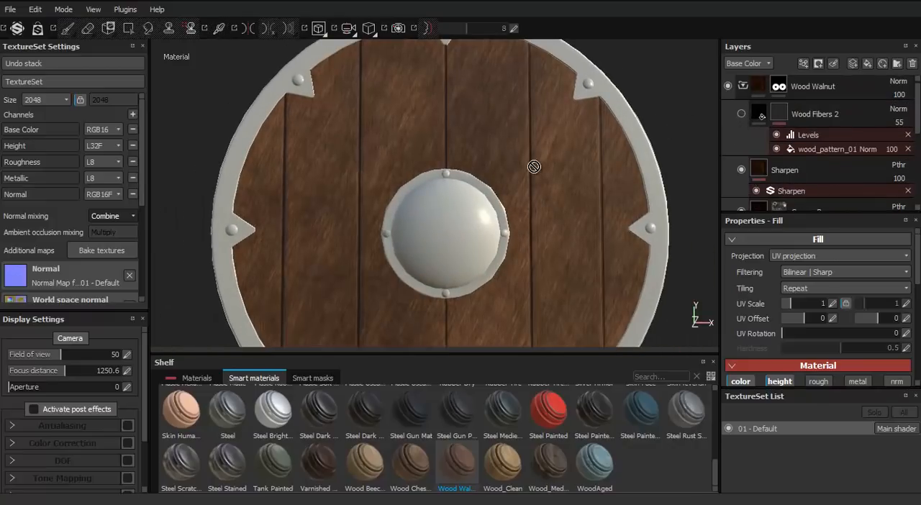
{"action": "scroll", "coordinate": [738, 184], "scroll_direction": "down", "scroll_amount": 2}
{"action": "left_click", "coordinate": [742, 188]}
{"action": "scroll", "coordinate": [743, 190], "scroll_direction": "down", "scroll_amount": 2}
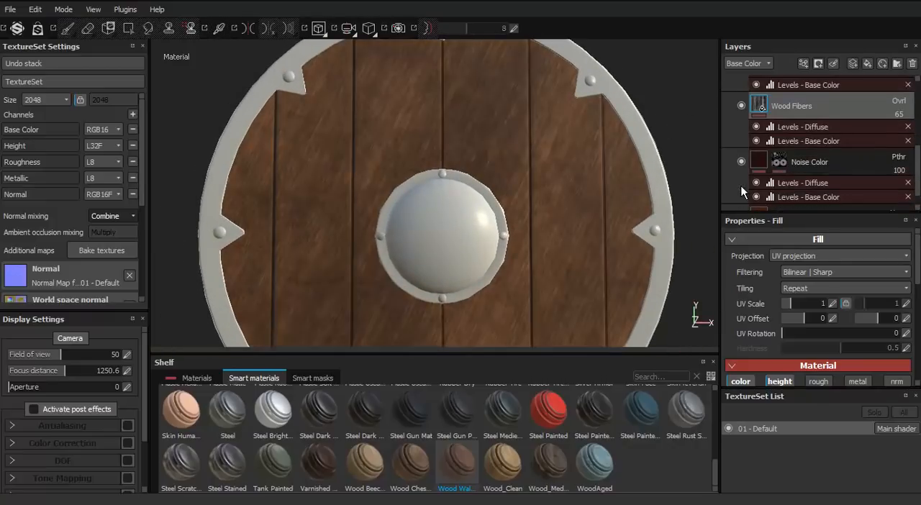
Set the UV rotation of the Wood Fibers fill layer in the Wood Walnut group to 22.5
{"action": "scroll", "coordinate": [746, 190], "scroll_direction": "up", "scroll_amount": 1}
{"action": "left_click", "coordinate": [800, 168]}
{"action": "left_click", "coordinate": [797, 183]}
{"action": "scroll", "coordinate": [777, 181], "scroll_direction": "down", "scroll_amount": 1}
{"action": "left_click", "coordinate": [789, 126]}
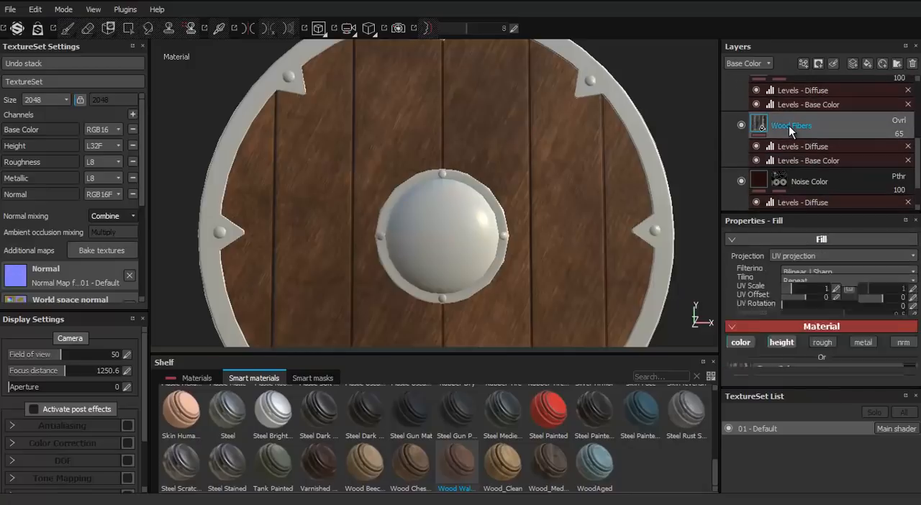
{"action": "left_click_drag", "start_coordinate": [796, 335], "coordinate": [791, 336]}
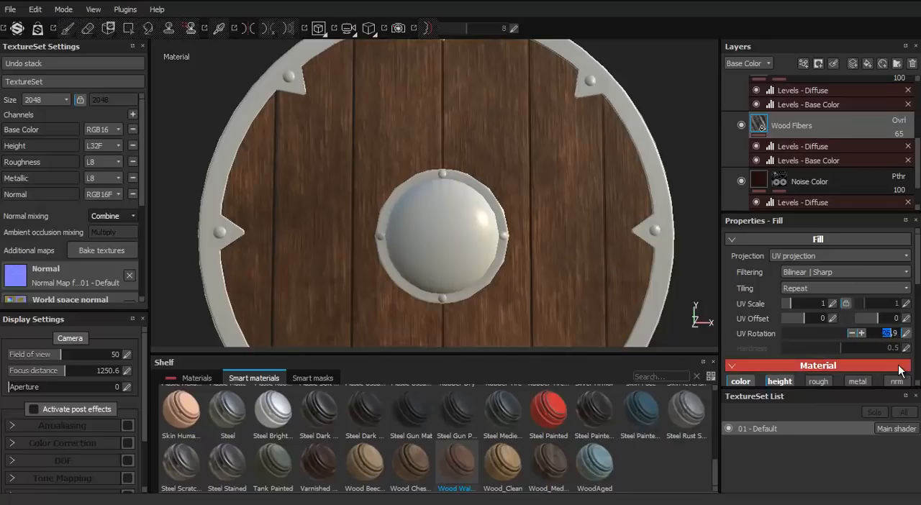
{"action": "key", "text": "Return"}
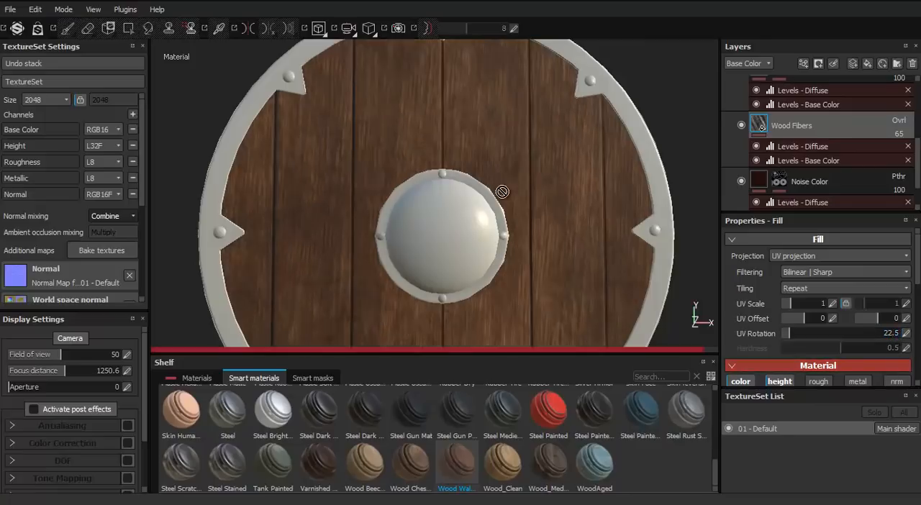
Collapse the Wood Walnut group and add the Steel Gun Painted smart material beneath it
{"action": "scroll", "coordinate": [755, 173], "scroll_direction": "up", "scroll_amount": 5}
{"action": "scroll", "coordinate": [580, 160], "scroll_direction": "down", "scroll_amount": 3}
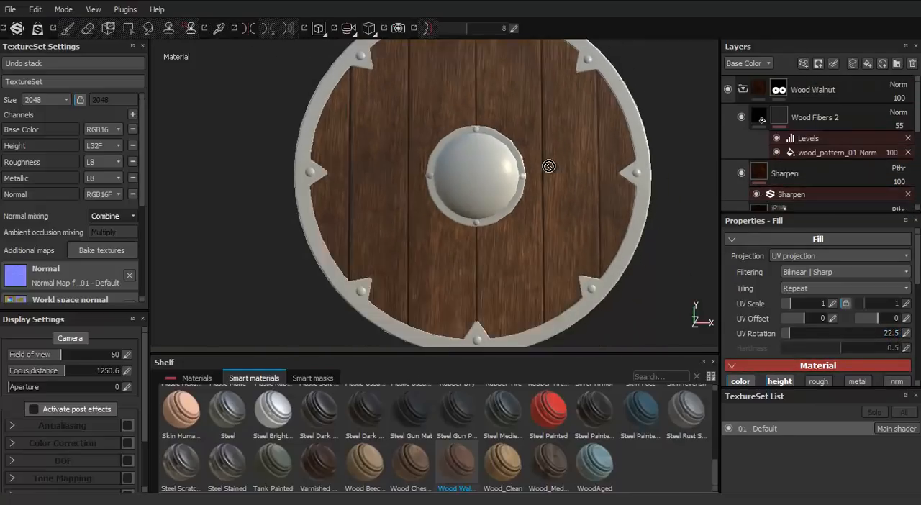
{"action": "middle_click_drag", "start_coordinate": [549, 166], "coordinate": [547, 219], "text": "alt"}
{"action": "left_click_drag", "start_coordinate": [457, 232], "coordinate": [480, 248], "text": "alt"}
{"action": "left_click", "coordinate": [743, 90]}
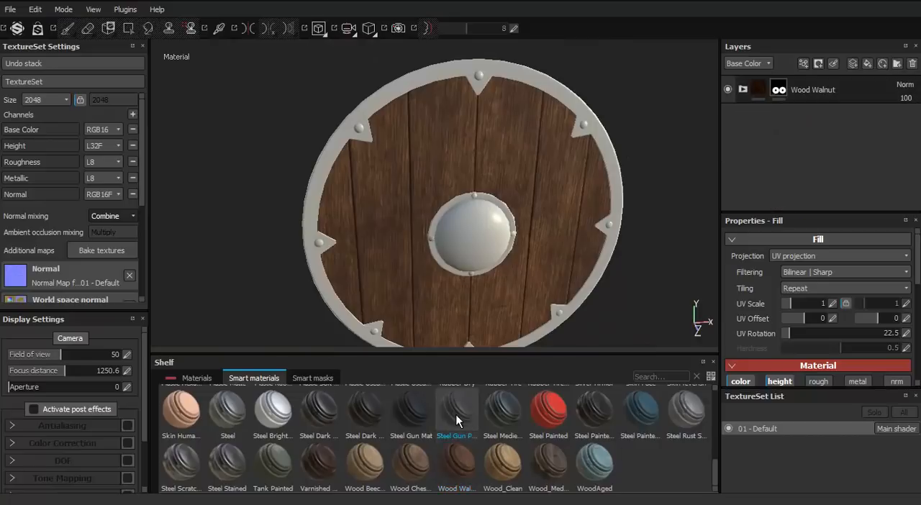
{"action": "left_click_drag", "start_coordinate": [453, 410], "coordinate": [751, 128]}
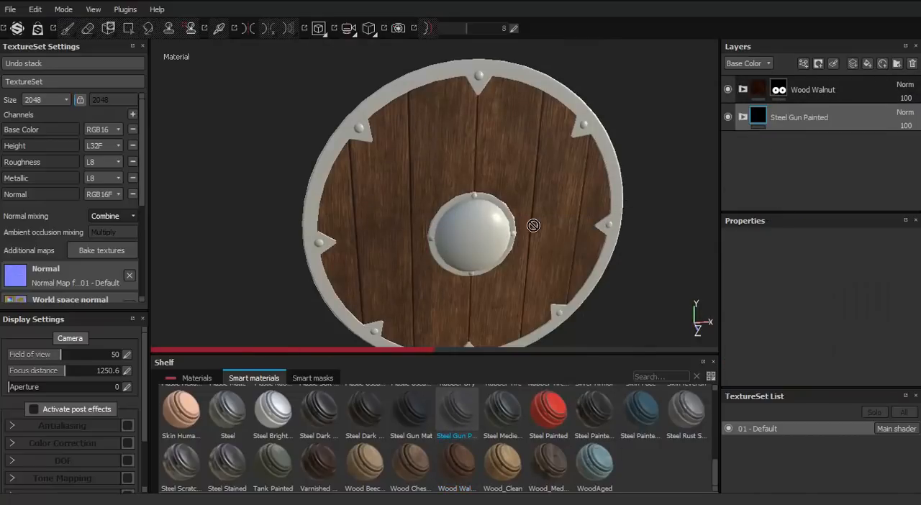
Check the shield's metal fittings on the front and back, and add a black mask to the Steel Gun Painted group
{"action": "left_click_drag", "start_coordinate": [534, 225], "coordinate": [547, 278], "text": "alt"}
{"action": "middle_click_drag", "start_coordinate": [547, 278], "coordinate": [507, 303], "text": "alt"}
{"action": "scroll", "coordinate": [422, 160], "scroll_direction": "up", "scroll_amount": 3}
{"action": "left_click_drag", "start_coordinate": [422, 160], "coordinate": [605, 228], "text": "alt"}
{"action": "middle_click_drag", "start_coordinate": [604, 229], "coordinate": [430, 152], "text": "alt"}
{"action": "mouse_move", "coordinate": [429, 151]}
{"action": "left_mouse_down", "text": "alt"}
{"action": "mouse_move", "coordinate": [364, 235]}
{"action": "mouse_move", "coordinate": [339, 224]}
{"action": "mouse_move", "coordinate": [483, 183]}
{"action": "mouse_move", "coordinate": [400, 117]}
{"action": "mouse_move", "coordinate": [514, 197]}
{"action": "mouse_move", "coordinate": [583, 118]}
{"action": "mouse_move", "coordinate": [485, 195]}
{"action": "left_mouse_up", "text": "alt"}
{"action": "scroll", "coordinate": [364, 235], "scroll_direction": "up", "scroll_amount": 3}
{"action": "scroll", "coordinate": [339, 224], "scroll_direction": "down", "scroll_amount": 3}
{"action": "scroll", "coordinate": [535, 163], "scroll_direction": "up", "scroll_amount": 2}
{"action": "scroll", "coordinate": [485, 195], "scroll_direction": "down", "scroll_amount": 3}
{"action": "middle_click_drag", "start_coordinate": [485, 195], "coordinate": [468, 238], "text": "alt"}
{"action": "scroll", "coordinate": [468, 237], "scroll_direction": "up", "scroll_amount": 2}
{"action": "right_click", "coordinate": [756, 120]}
{"action": "left_click", "coordinate": [782, 143]}
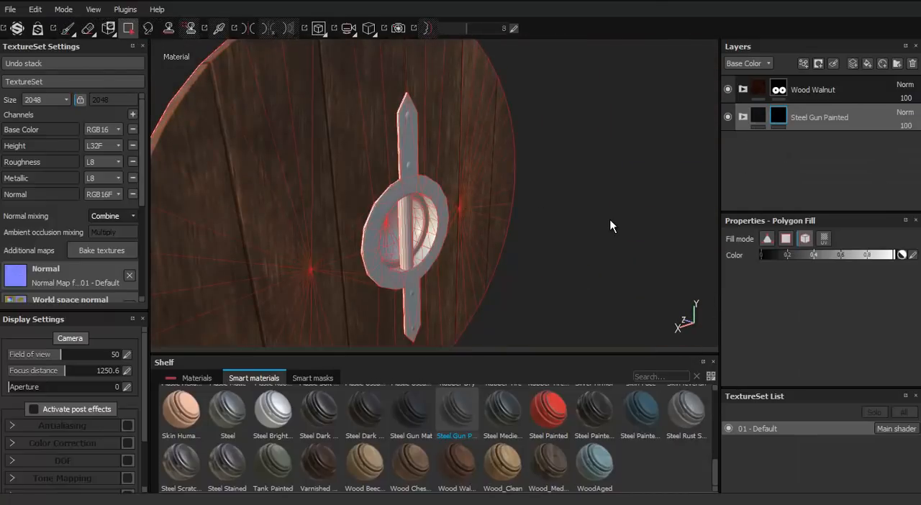
Reveal Steel Gun Painted on the rim, boss, rivets and handle bracket by polygon-filling those parts in its mask
{"action": "left_click", "coordinate": [403, 181]}
{"action": "mouse_move", "coordinate": [403, 182]}
{"action": "left_mouse_down", "text": "alt"}
{"action": "mouse_move", "coordinate": [417, 212]}
{"action": "mouse_move", "coordinate": [437, 202]}
{"action": "mouse_move", "coordinate": [493, 206]}
{"action": "mouse_move", "coordinate": [501, 157]}
{"action": "left_mouse_up", "text": "alt"}
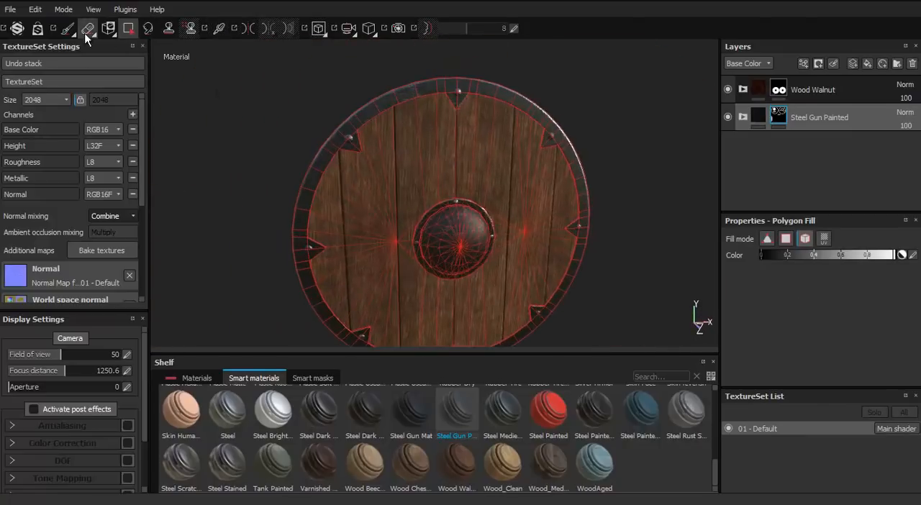
{"action": "left_click", "coordinate": [68, 30]}
{"action": "mouse_move", "coordinate": [403, 216]}
{"action": "left_mouse_down", "text": "alt"}
{"action": "mouse_move", "coordinate": [358, 180]}
{"action": "mouse_move", "coordinate": [457, 424]}
{"action": "left_mouse_up", "text": "alt"}
Look through the Steel Gun Painted group's layers and examine the metal on the shield from an angle
{"action": "left_click", "coordinate": [743, 116]}
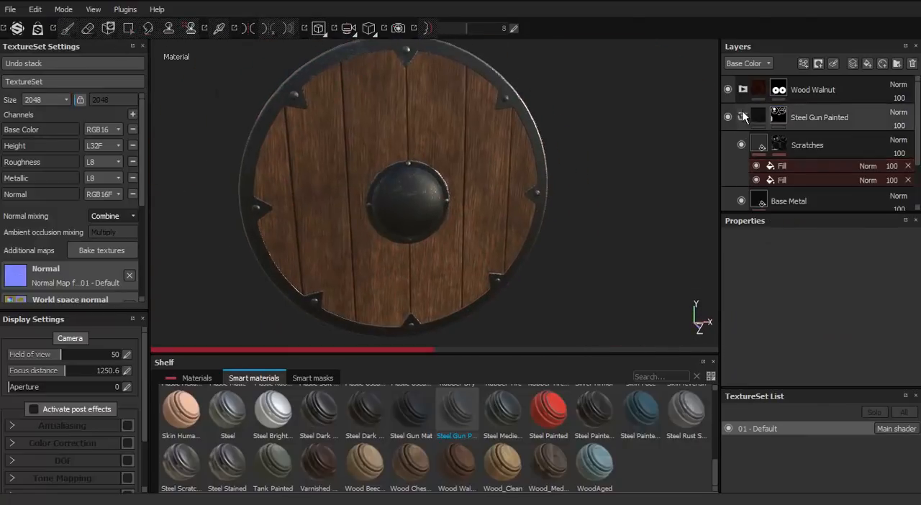
{"action": "left_click", "coordinate": [744, 117]}
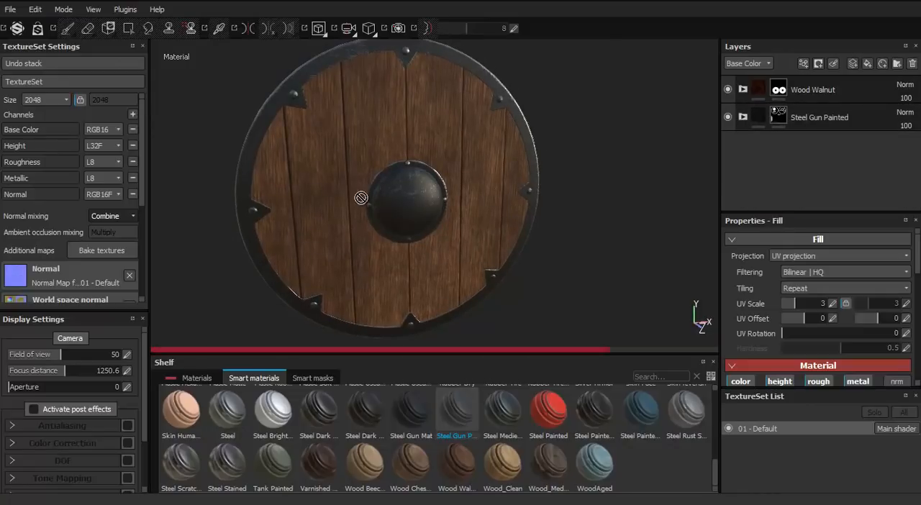
{"action": "left_click_drag", "start_coordinate": [586, 158], "coordinate": [519, 199], "text": "alt"}
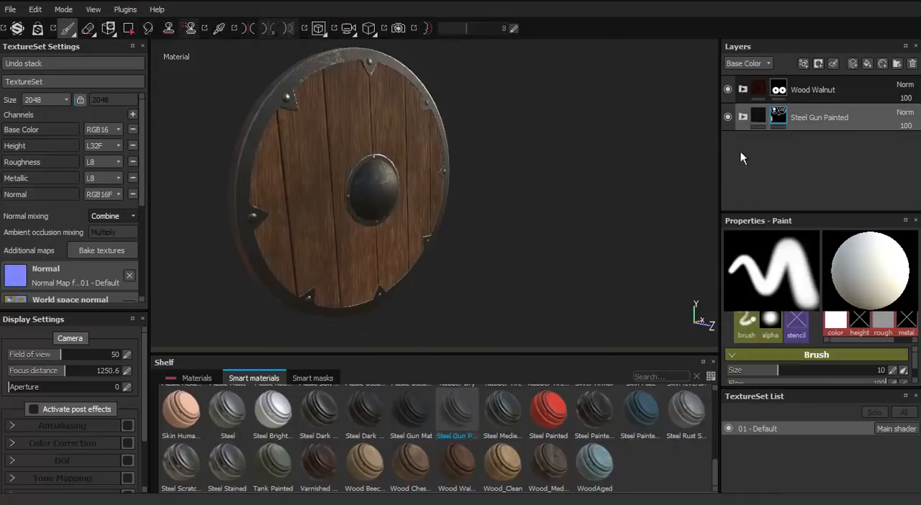
{"action": "left_click", "coordinate": [743, 117]}
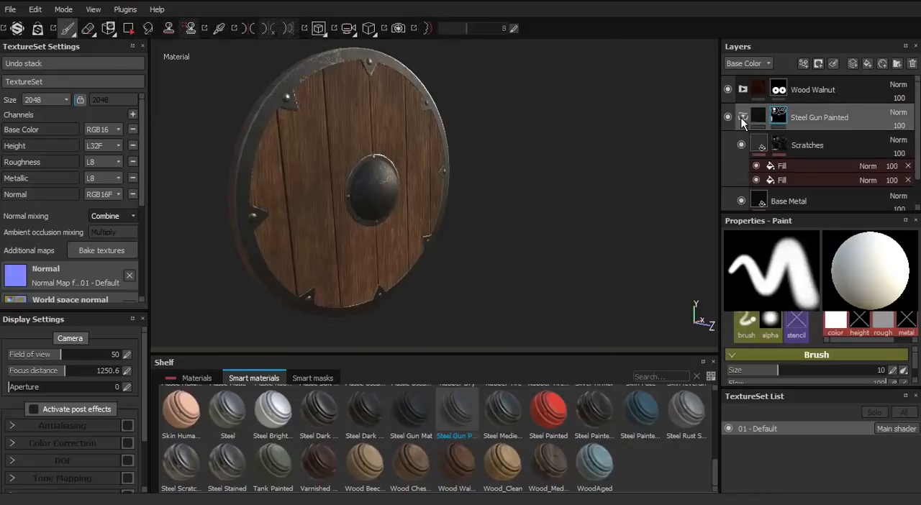
{"action": "left_click", "coordinate": [743, 117]}
Add a second Steel Gun Painted smart material below the first one and give it a black mask
{"action": "left_click_drag", "start_coordinate": [457, 408], "coordinate": [523, 370]}
{"action": "left_click_drag", "start_coordinate": [803, 131], "coordinate": [802, 131]}
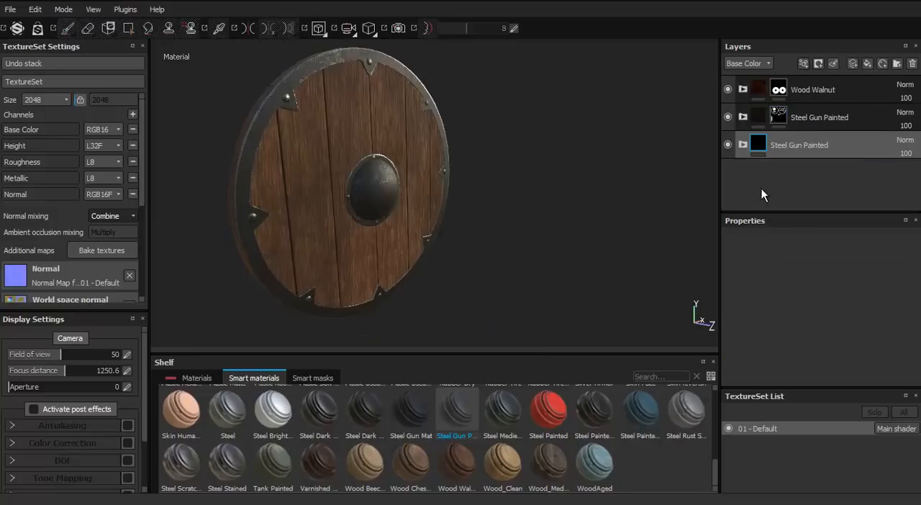
{"action": "left_click_drag", "start_coordinate": [424, 121], "coordinate": [475, 147], "text": "alt"}
{"action": "right_click_drag", "start_coordinate": [382, 159], "coordinate": [494, 221], "text": "alt"}
{"action": "right_click", "coordinate": [763, 149]}
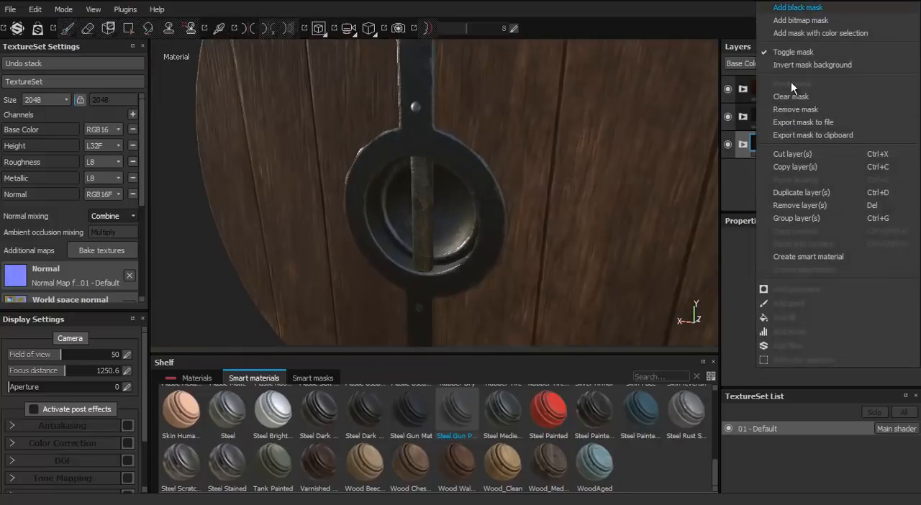
{"action": "left_click", "coordinate": [798, 7]}
Reveal the second Steel Gun Painted group on the vertical grip bar of the handle with a polygon fill in its mask
{"action": "left_click", "coordinate": [128, 28]}
{"action": "right_click_drag", "start_coordinate": [411, 208], "coordinate": [415, 249], "text": "alt"}
{"action": "left_click", "coordinate": [415, 250]}
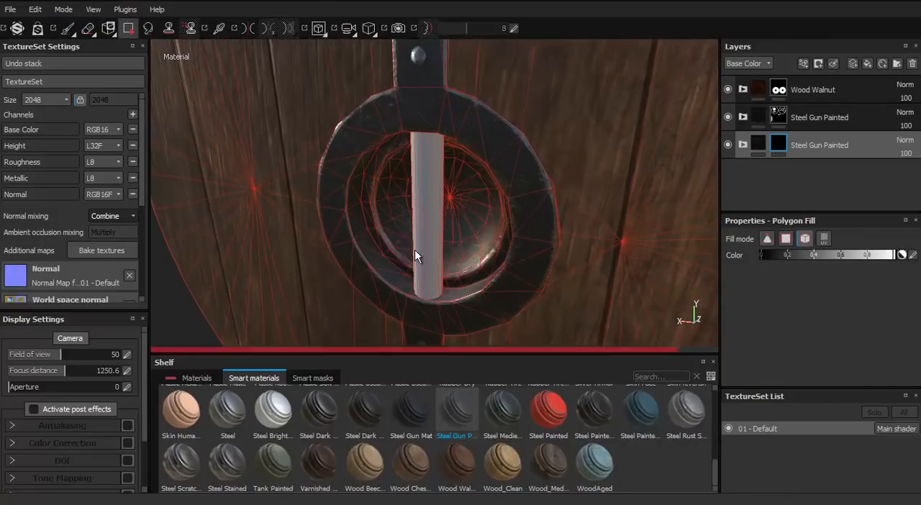
{"action": "left_click_drag", "start_coordinate": [415, 250], "coordinate": [497, 241], "text": "alt"}
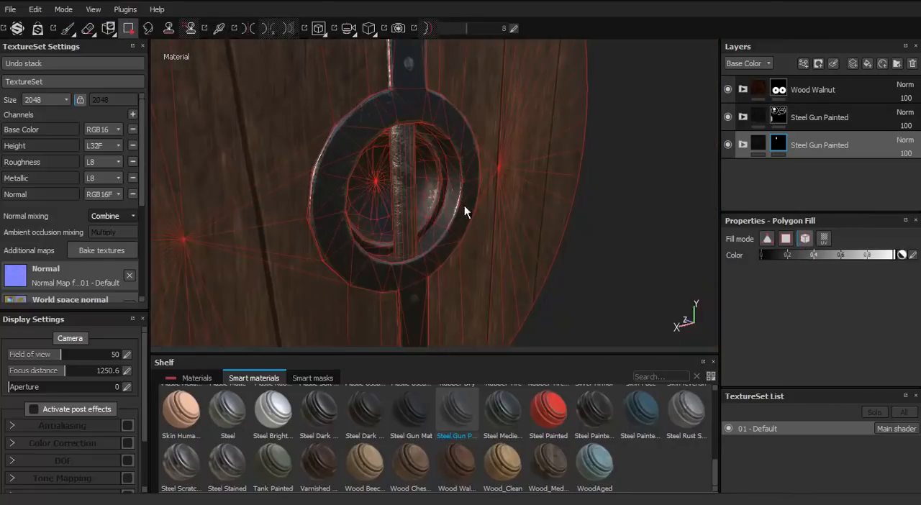
Set the wear level of the MG Metal Edge Wear generator in the grip material's Scratches mask to 0.21
{"action": "left_click", "coordinate": [743, 145]}
{"action": "scroll", "coordinate": [794, 200], "scroll_direction": "down", "scroll_amount": 2}
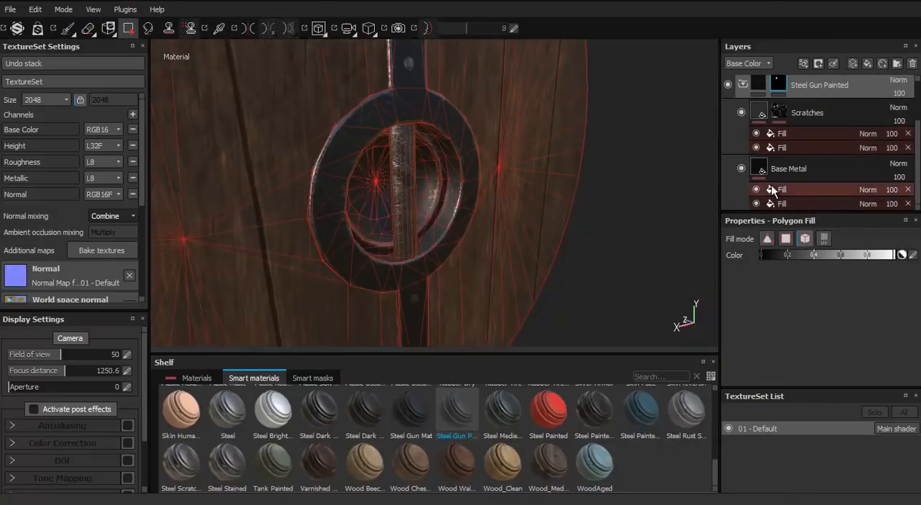
{"action": "scroll", "coordinate": [772, 186], "scroll_direction": "up", "scroll_amount": 1}
{"action": "scroll", "coordinate": [773, 158], "scroll_direction": "down", "scroll_amount": 1}
{"action": "left_click", "coordinate": [777, 112]}
{"action": "left_click", "coordinate": [805, 150]}
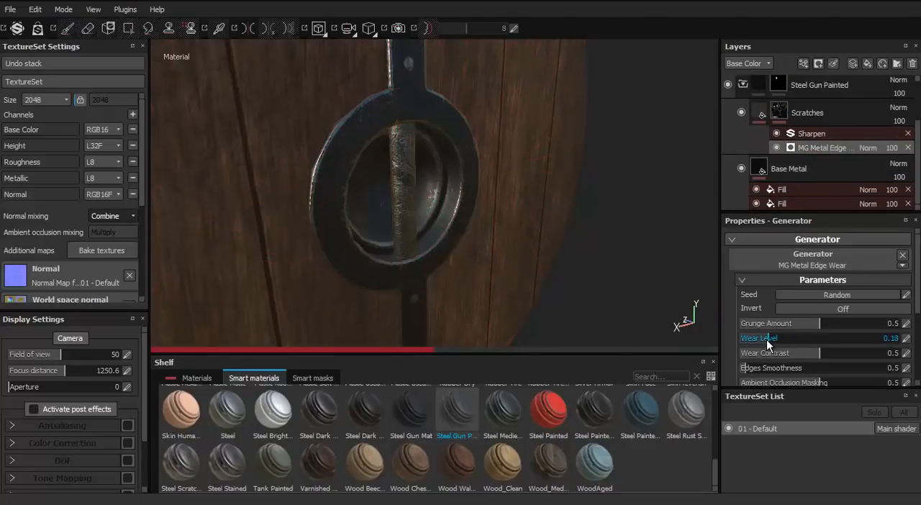
{"action": "right_click_drag", "start_coordinate": [463, 176], "coordinate": [471, 211], "text": "alt"}
{"action": "left_click_drag", "start_coordinate": [470, 212], "coordinate": [511, 214], "text": "alt"}
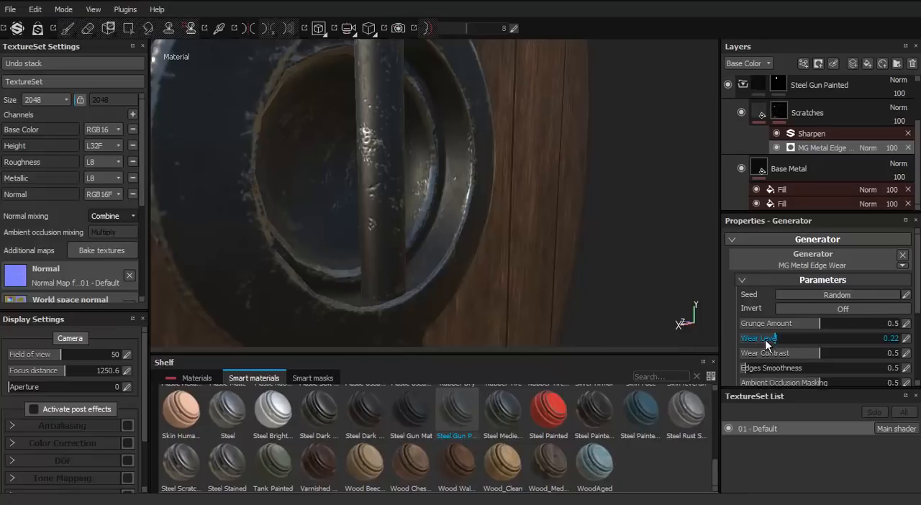
{"action": "right_click_drag", "start_coordinate": [576, 263], "coordinate": [468, 230], "text": "alt"}
{"action": "left_click_drag", "start_coordinate": [467, 230], "coordinate": [688, 283], "text": "alt"}
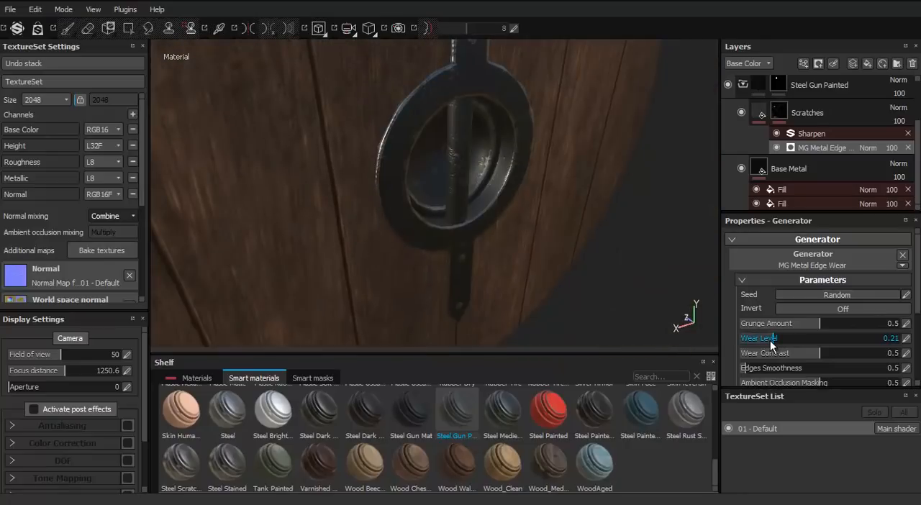
{"action": "right_click_drag", "start_coordinate": [598, 262], "coordinate": [505, 136], "text": "alt"}
{"action": "left_click_drag", "start_coordinate": [506, 136], "coordinate": [377, 230], "text": "alt"}
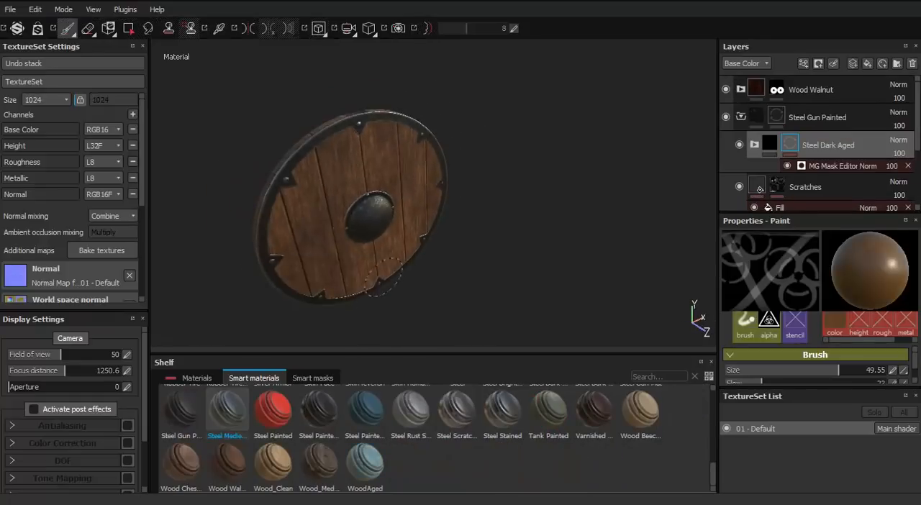
Export the 01 - Default texture set as 8-bit PNG at 1024x1024 with the Document channels + Normal + AO configuration
{"action": "right_click", "coordinate": [529, 149]}
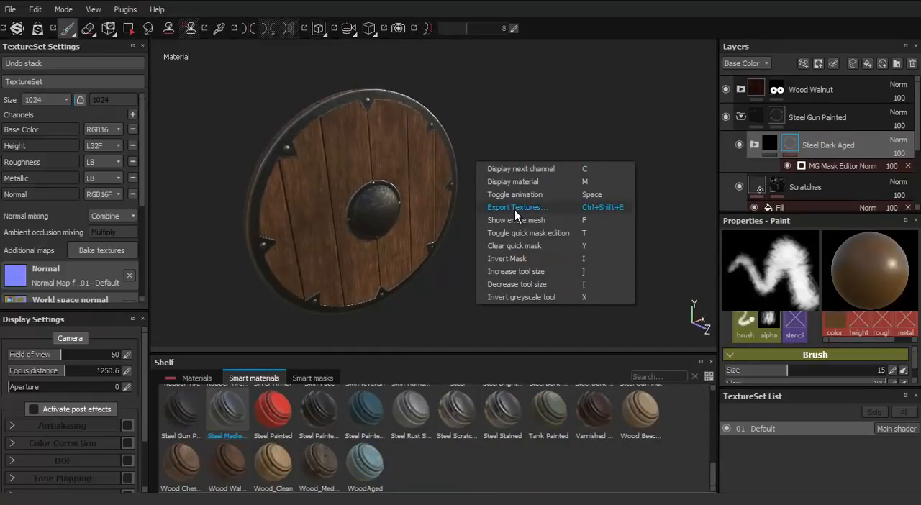
{"action": "left_click", "coordinate": [516, 208]}
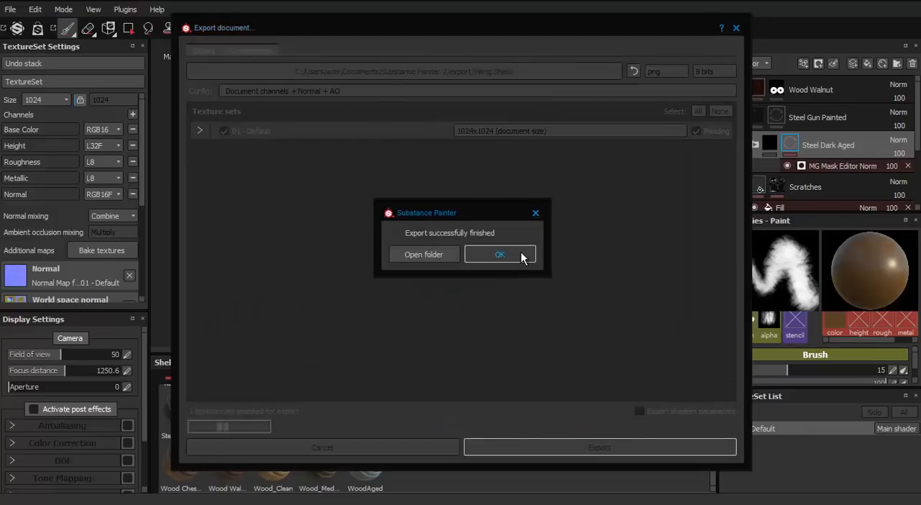
{"action": "left_click", "coordinate": [499, 255]}
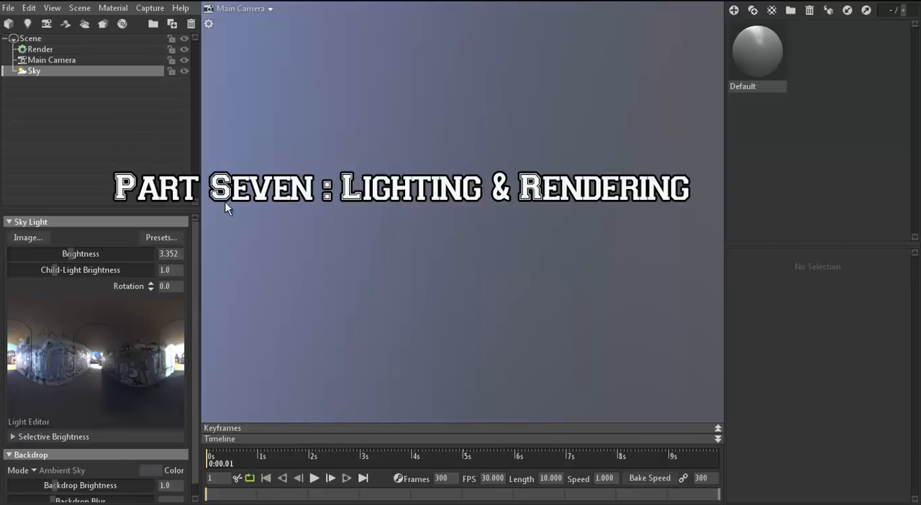
Switch to Marmoset Toolbag and import the Shield_LP model into the scene
{"action": "left_click", "coordinate": [9, 8]}
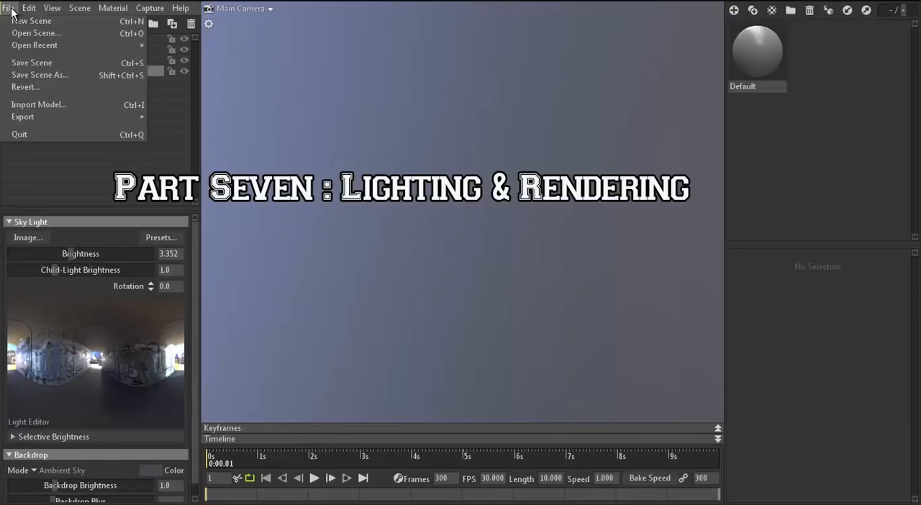
{"action": "left_click", "coordinate": [63, 102]}
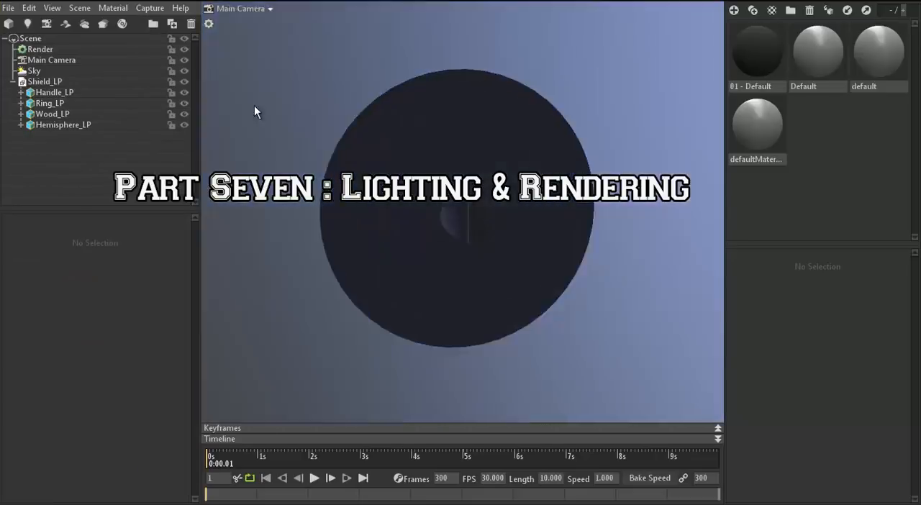
{"action": "left_click_drag", "start_coordinate": [255, 106], "coordinate": [334, 132]}
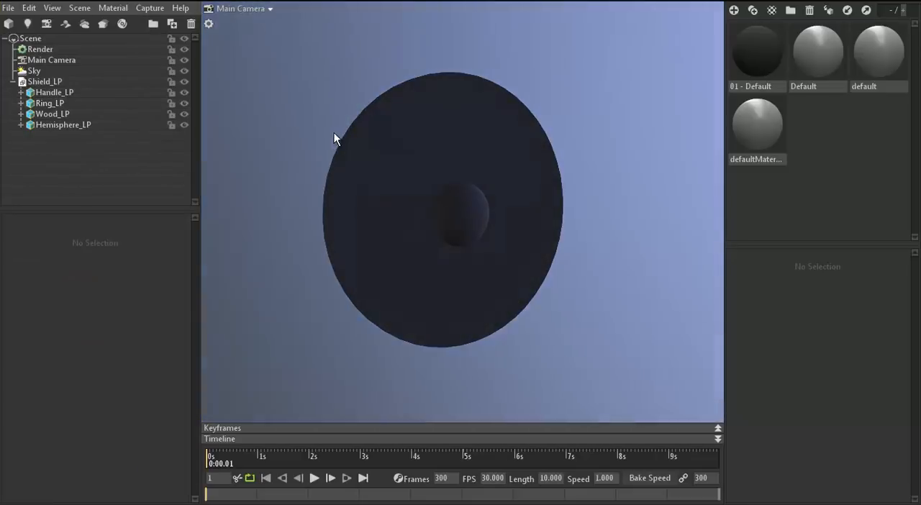
{"action": "left_click", "coordinate": [499, 165]}
Apply the lowercase default material to the whole Shield_LP model and delete the unused defaultMaterial
{"action": "left_click", "coordinate": [44, 81]}
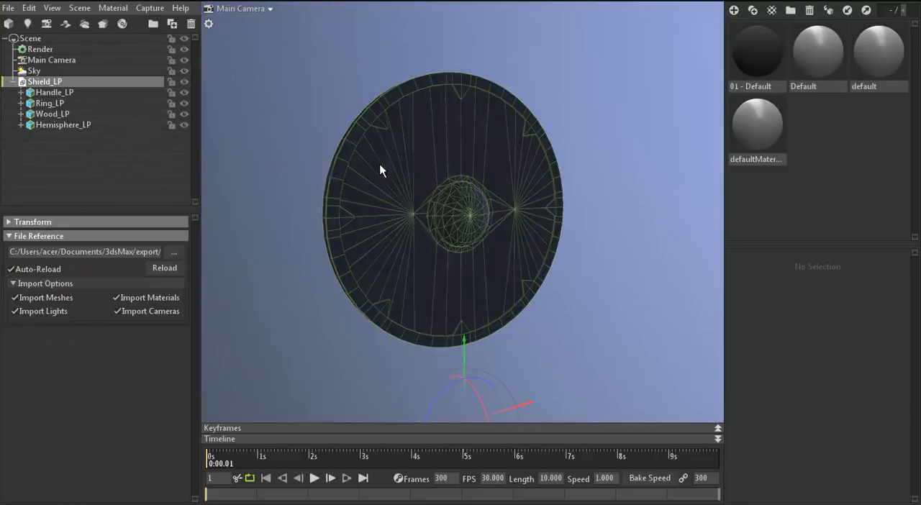
{"action": "right_click", "coordinate": [864, 48]}
{"action": "left_click", "coordinate": [860, 79]}
{"action": "left_click_drag", "start_coordinate": [608, 132], "coordinate": [633, 154]}
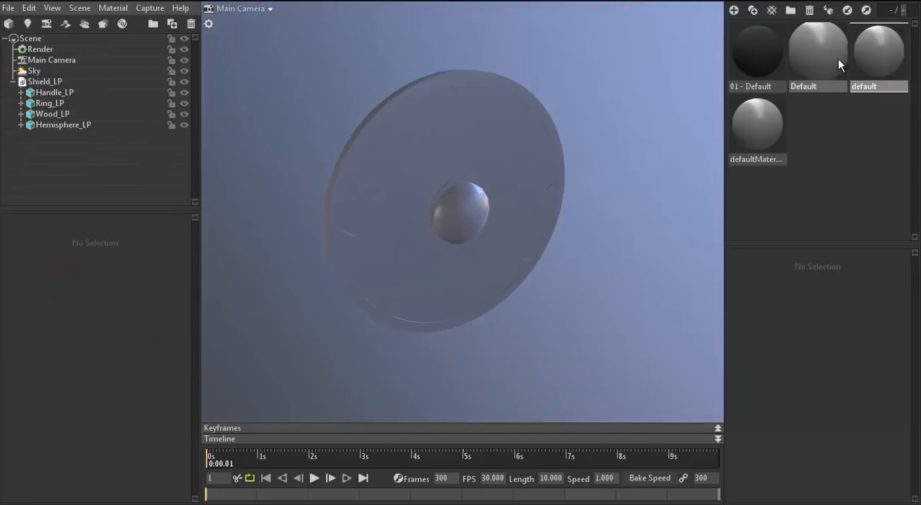
{"action": "right_click", "coordinate": [750, 134]}
{"action": "left_click", "coordinate": [773, 139]}
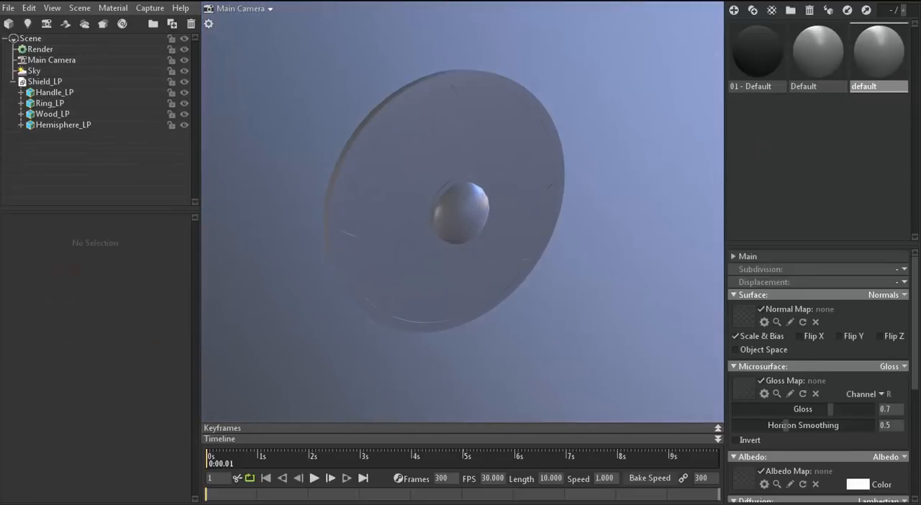
Load the exported base color, DirectX normal and roughness images as the default material's albedo, normal and gloss maps, with gloss at 1.0
{"action": "left_click_drag", "start_coordinate": [754, 485], "coordinate": [752, 482]}
{"action": "scroll", "coordinate": [586, 259], "scroll_direction": "up", "scroll_amount": 3}
{"action": "left_click_drag", "start_coordinate": [585, 260], "coordinate": [599, 206]}
{"action": "scroll", "coordinate": [599, 206], "scroll_direction": "down", "scroll_amount": 1}
{"action": "left_click_drag", "start_coordinate": [606, 268], "coordinate": [593, 252]}
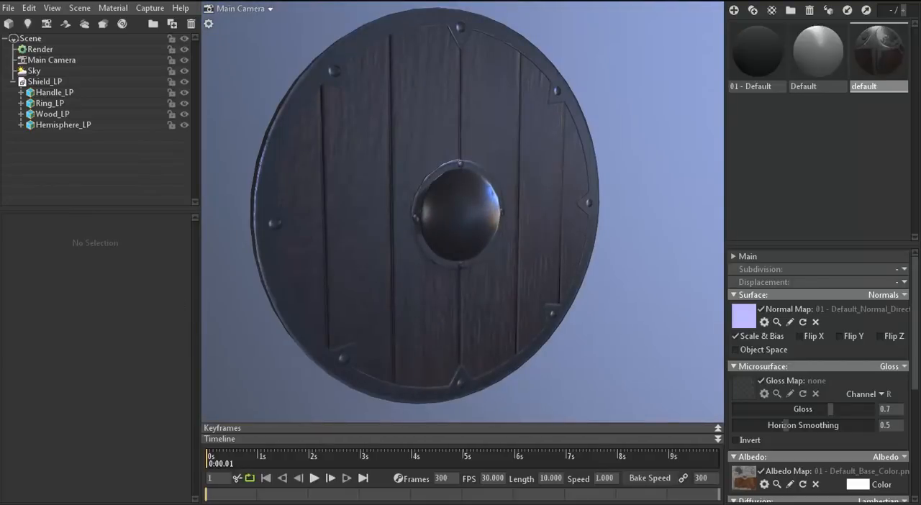
{"action": "left_click_drag", "start_coordinate": [743, 389], "coordinate": [745, 393]}
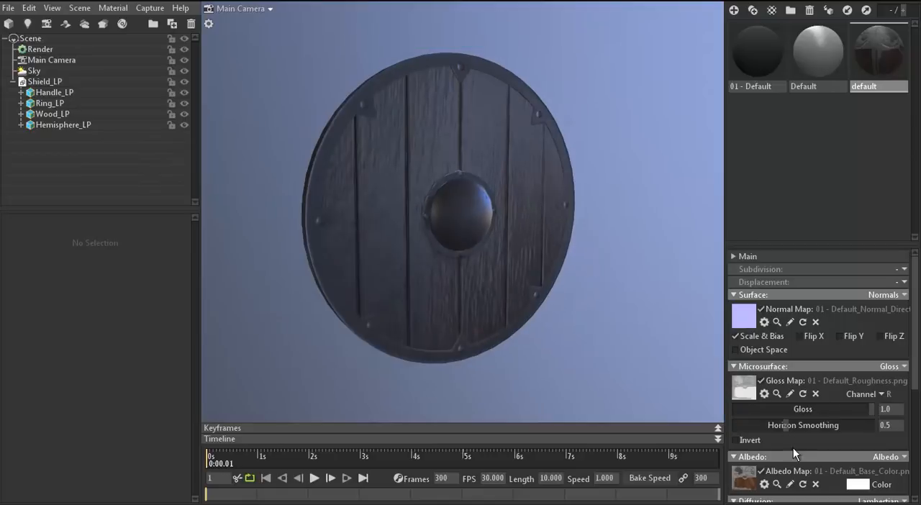
Switch the default material's reflectivity model to Metalness
{"action": "scroll", "coordinate": [793, 448], "scroll_direction": "down", "scroll_amount": 3}
{"action": "left_click", "coordinate": [891, 336]}
{"action": "left_click", "coordinate": [788, 361]}
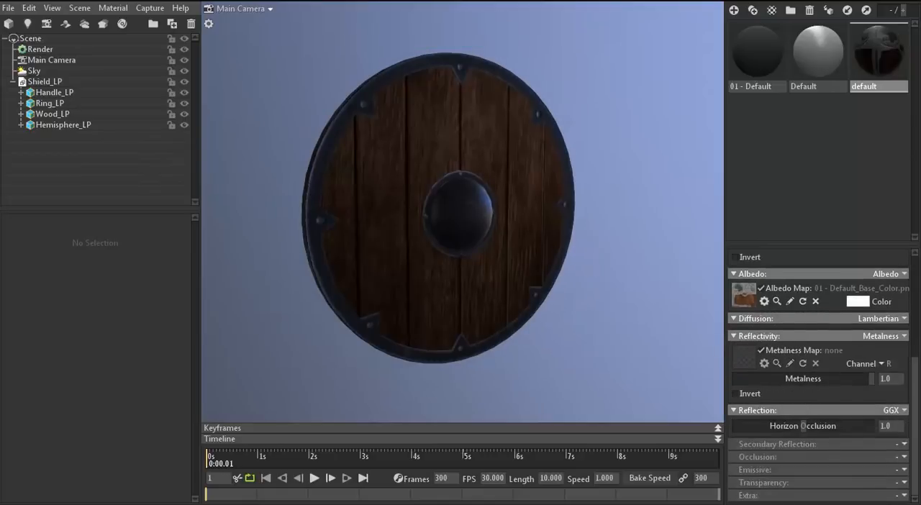
Lower the Sky's backdrop brightness to darken the background behind the shield
{"action": "left_click_drag", "start_coordinate": [555, 277], "coordinate": [453, 287]}
{"action": "scroll", "coordinate": [479, 299], "scroll_direction": "down", "scroll_amount": 3}
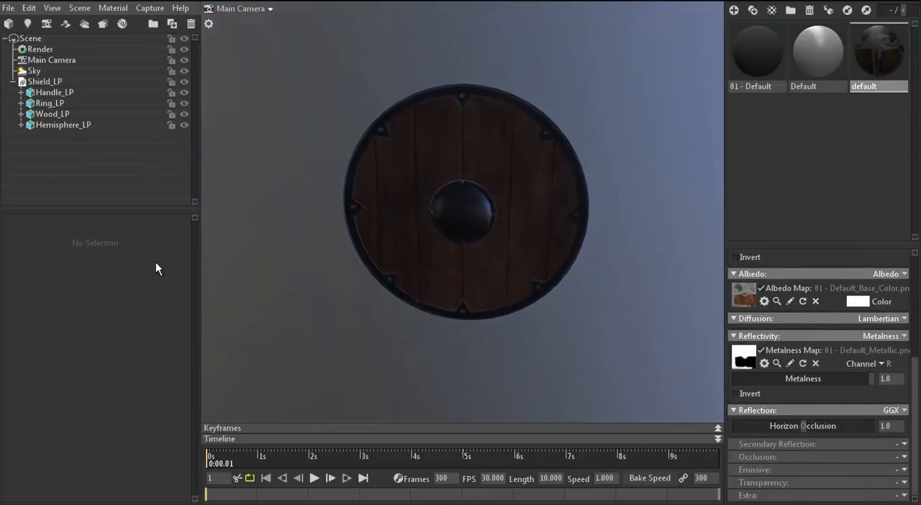
{"action": "left_click", "coordinate": [36, 71]}
{"action": "left_click_drag", "start_coordinate": [55, 474], "coordinate": [37, 473]}
{"action": "left_click", "coordinate": [141, 164]}
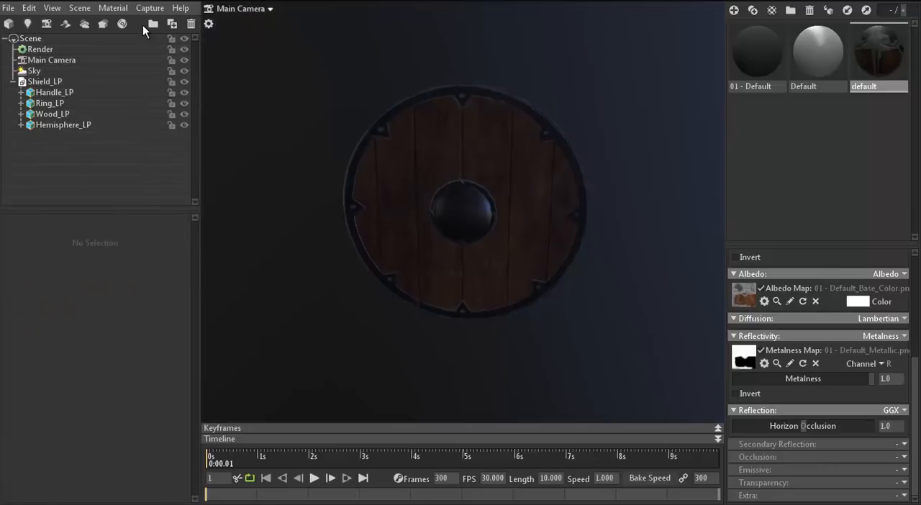
Add an omni light to the scene and raise its brightness, viewing it beside the shield
{"action": "left_click", "coordinate": [28, 24]}
{"action": "left_click_drag", "start_coordinate": [536, 384], "coordinate": [312, 370]}
{"action": "left_click_drag", "start_coordinate": [388, 313], "coordinate": [466, 371]}
{"action": "left_click_drag", "start_coordinate": [424, 233], "coordinate": [364, 232]}
{"action": "left_click", "coordinate": [389, 298]}
{"action": "left_click_drag", "start_coordinate": [389, 298], "coordinate": [437, 268]}
{"action": "middle_click_drag", "start_coordinate": [437, 268], "coordinate": [494, 262]}
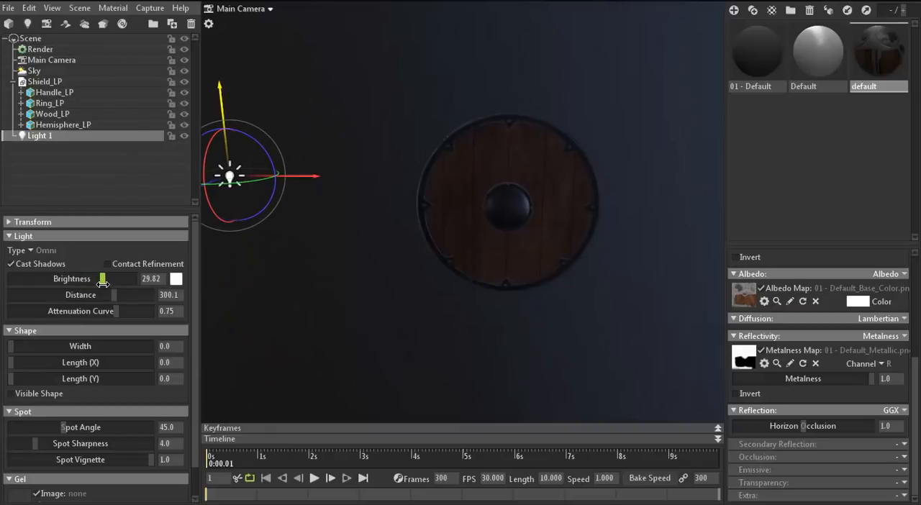
Move the omni light out in front of the shield's face, with its brightness at 33.26
{"action": "left_click_drag", "start_coordinate": [312, 177], "coordinate": [498, 185]}
{"action": "left_click_drag", "start_coordinate": [433, 263], "coordinate": [327, 282]}
{"action": "left_click_drag", "start_coordinate": [366, 229], "coordinate": [305, 258]}
{"action": "middle_click_drag", "start_coordinate": [387, 235], "coordinate": [414, 245]}
{"action": "left_click_drag", "start_coordinate": [414, 245], "coordinate": [464, 208]}
{"action": "left_click", "coordinate": [393, 227]}
{"action": "scroll", "coordinate": [497, 188], "scroll_direction": "up", "scroll_amount": 3}
{"action": "middle_click_drag", "start_coordinate": [513, 181], "coordinate": [458, 168]}
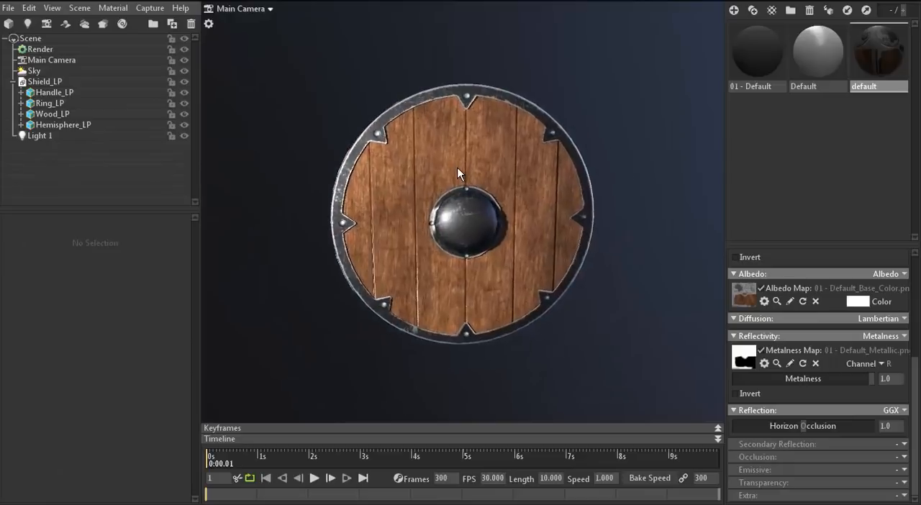
Duplicate Light 1 and place the copy in front of the shield on the opposite side
{"action": "scroll", "coordinate": [458, 168], "scroll_direction": "up", "scroll_amount": 3}
{"action": "scroll", "coordinate": [458, 168], "scroll_direction": "down", "scroll_amount": 3}
{"action": "scroll", "coordinate": [458, 168], "scroll_direction": "down", "scroll_amount": 5}
{"action": "left_click_drag", "start_coordinate": [458, 168], "coordinate": [424, 280]}
{"action": "left_click", "coordinate": [308, 311]}
{"action": "left_click_drag", "start_coordinate": [334, 321], "coordinate": [256, 311]}
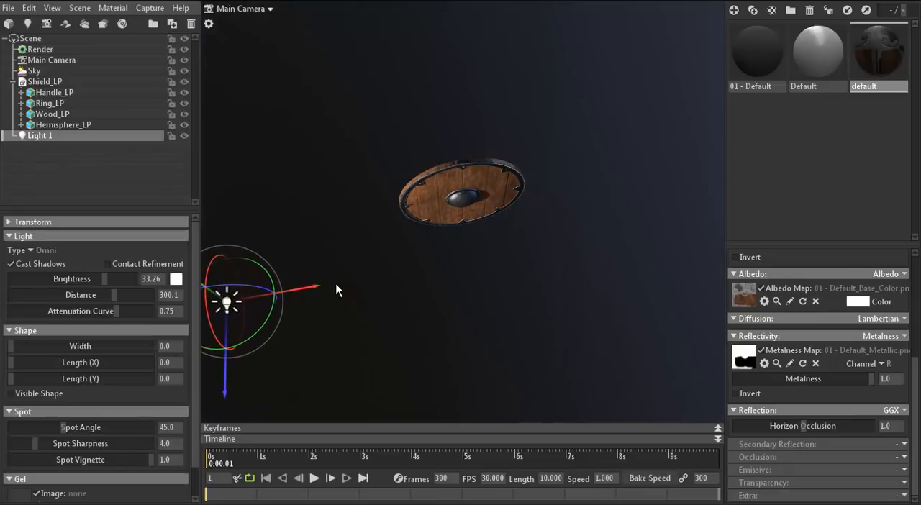
{"action": "left_click", "coordinate": [170, 26]}
{"action": "left_click_drag", "start_coordinate": [315, 286], "coordinate": [719, 252]}
{"action": "left_click_drag", "start_coordinate": [662, 270], "coordinate": [630, 189]}
{"action": "middle_click_drag", "start_coordinate": [630, 189], "coordinate": [512, 206]}
{"action": "left_click_drag", "start_coordinate": [654, 171], "coordinate": [586, 286]}
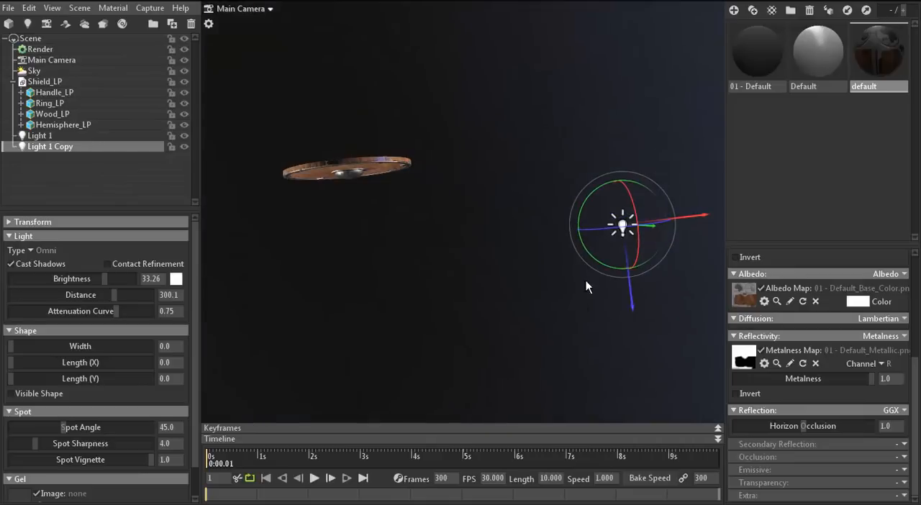
Duplicate the second light and position the new copy above the shield
{"action": "left_click", "coordinate": [172, 25]}
{"action": "left_click_drag", "start_coordinate": [624, 227], "coordinate": [346, 60]}
{"action": "left_click_drag", "start_coordinate": [507, 233], "coordinate": [316, 128]}
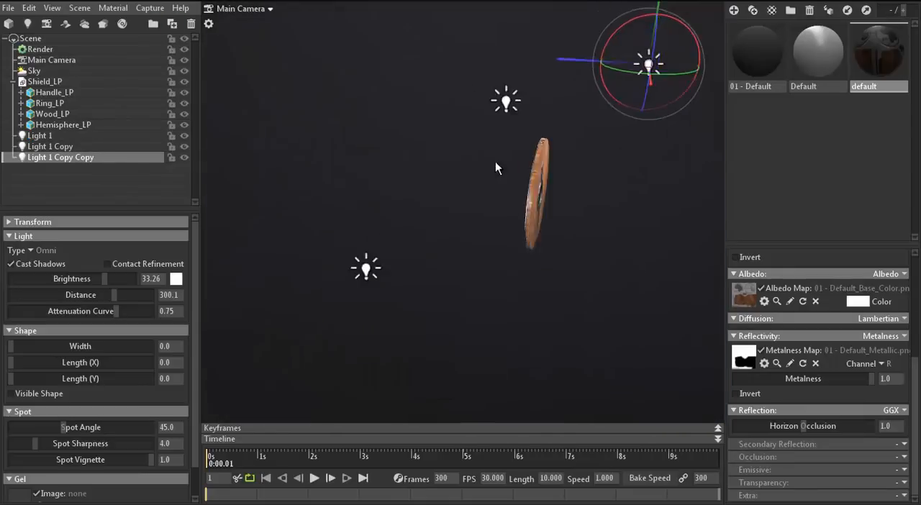
{"action": "left_click_drag", "start_coordinate": [495, 163], "coordinate": [603, 301]}
{"action": "left_click_drag", "start_coordinate": [705, 309], "coordinate": [447, 149]}
{"action": "left_click_drag", "start_coordinate": [435, 108], "coordinate": [435, 62]}
{"action": "left_click", "coordinate": [418, 242]}
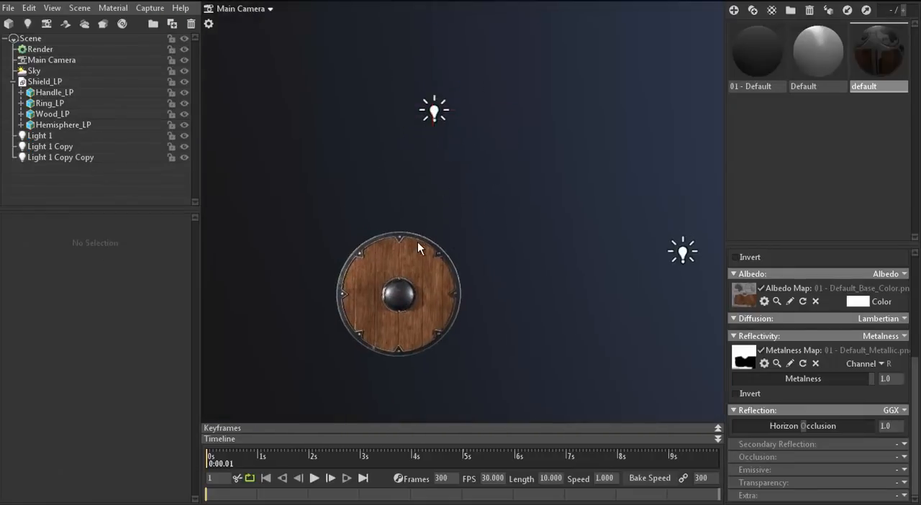
Examine the shield under the three lights from several angles
{"action": "middle_click_drag", "start_coordinate": [468, 349], "coordinate": [507, 321]}
{"action": "scroll", "coordinate": [452, 320], "scroll_direction": "up", "scroll_amount": 5}
{"action": "middle_click_drag", "start_coordinate": [452, 320], "coordinate": [460, 251]}
{"action": "left_click_drag", "start_coordinate": [442, 135], "coordinate": [325, 158]}
{"action": "scroll", "coordinate": [325, 158], "scroll_direction": "down", "scroll_amount": 3}
{"action": "middle_click_drag", "start_coordinate": [414, 180], "coordinate": [394, 177]}
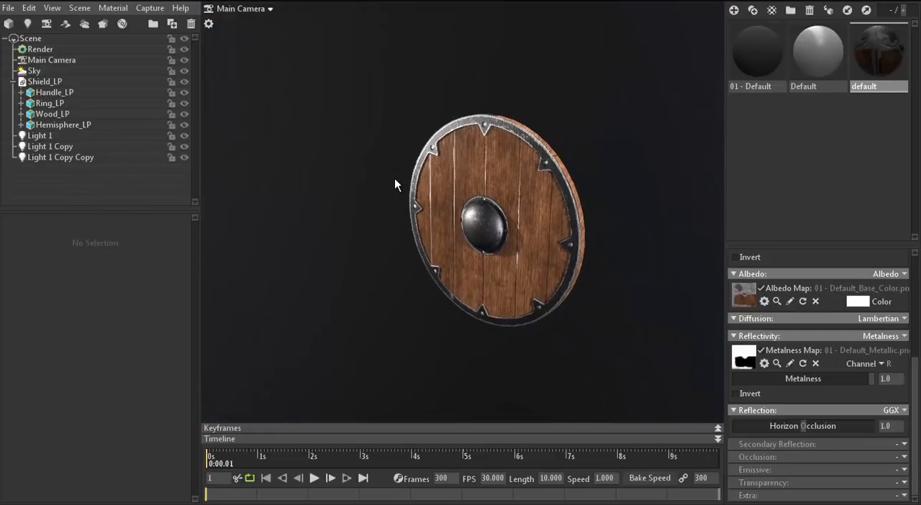